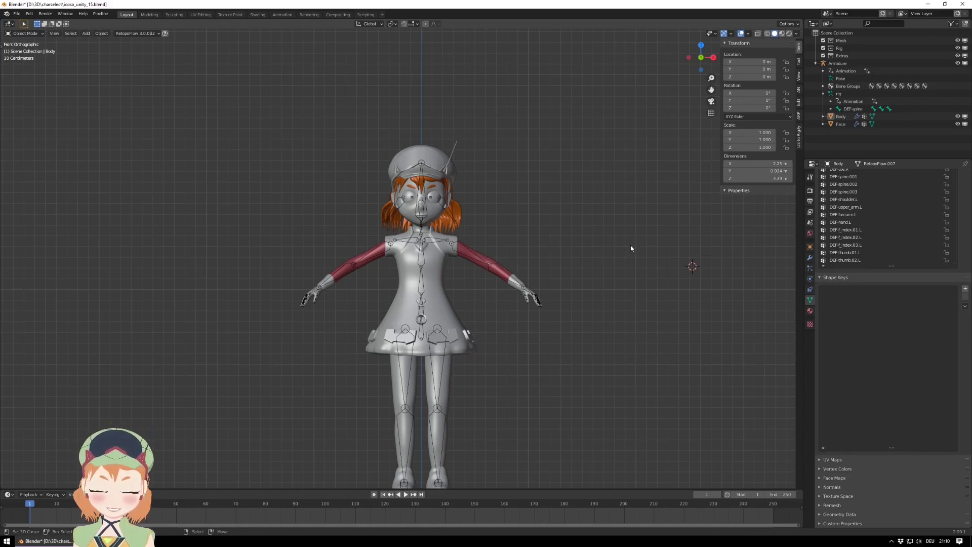
# - Select the character's Body mesh in the front view
pyautogui.keyDown('shift'); pyautogui.moveTo(634, 290); pyautogui.dragTo(595, 241, button='middle'); pyautogui.keyUp('shift')
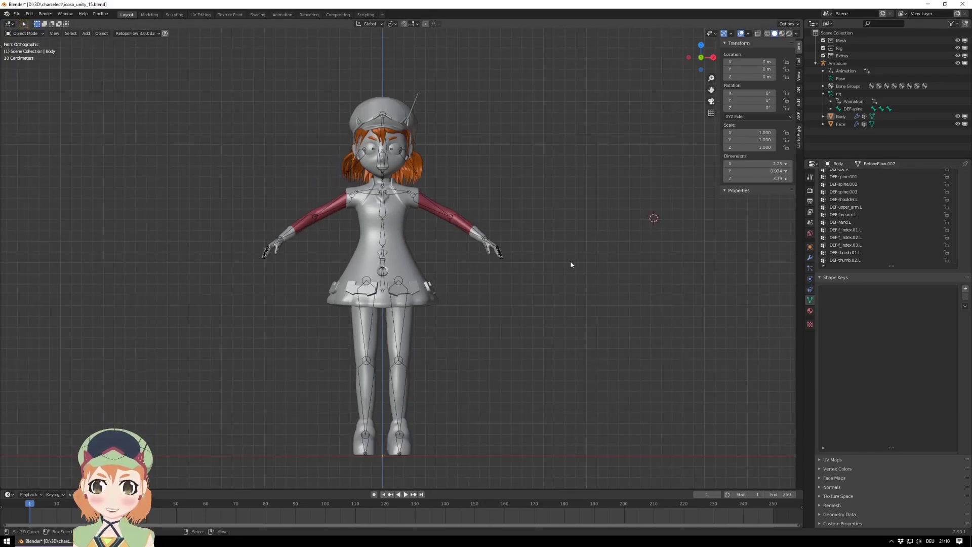
pyautogui.click(397, 242)
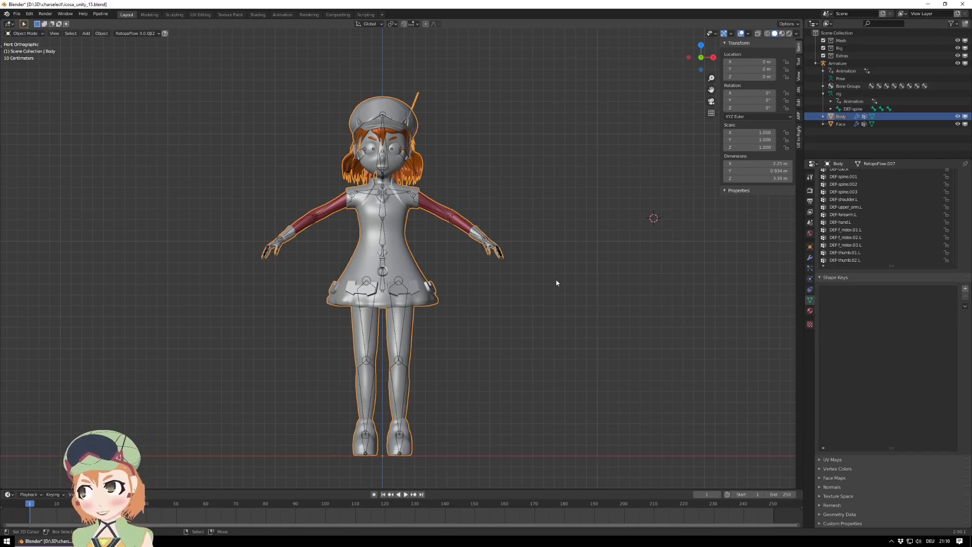
pyautogui.scroll(3, 557, 283)
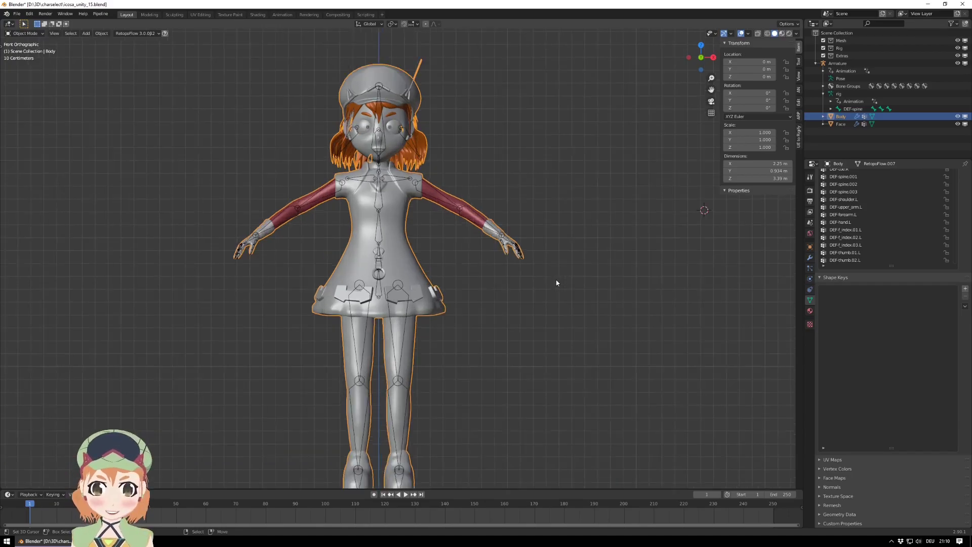
pyautogui.scroll(-3, 557, 283)
pyautogui.scroll(3, 556, 282)
pyautogui.scroll(-3, 557, 283)
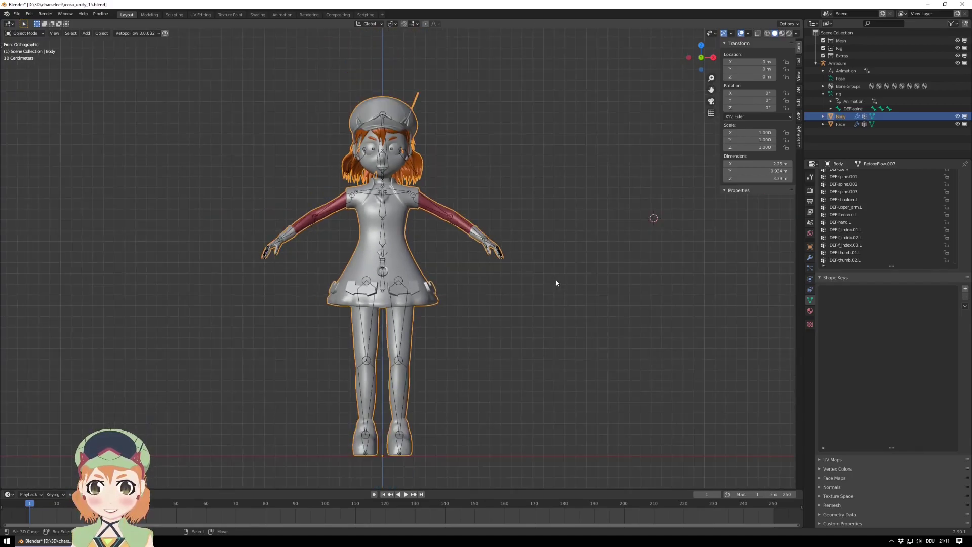
pyautogui.scroll(1, 557, 283)
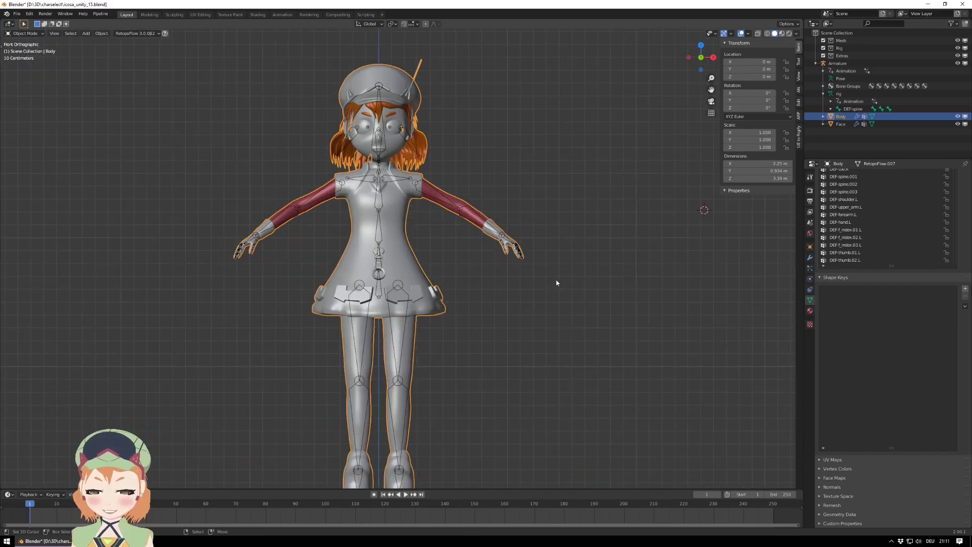
# - Select the armature and the Body mesh in turn to compare their data, and clear the selection
pyautogui.rightClick(433, 188)
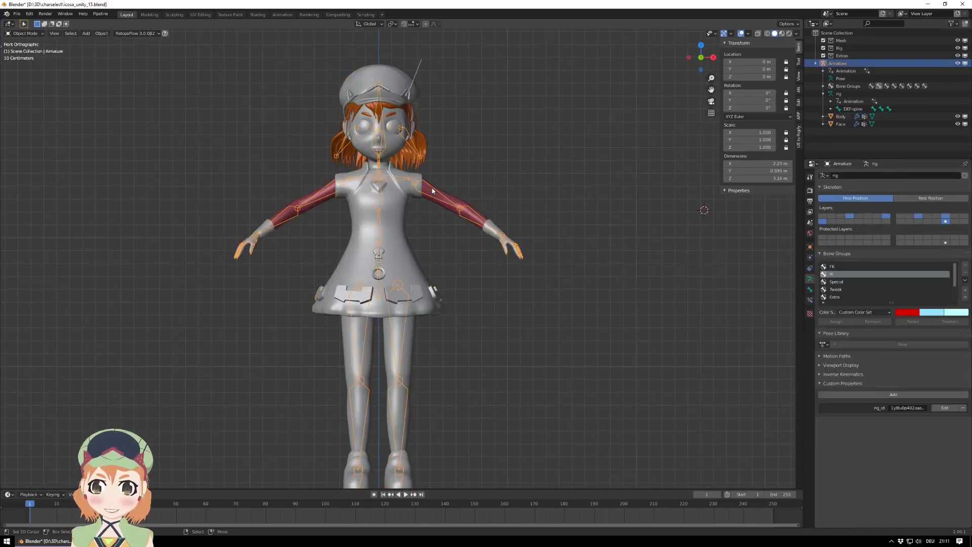
pyautogui.rightClick(596, 218)
pyautogui.rightClick(402, 244)
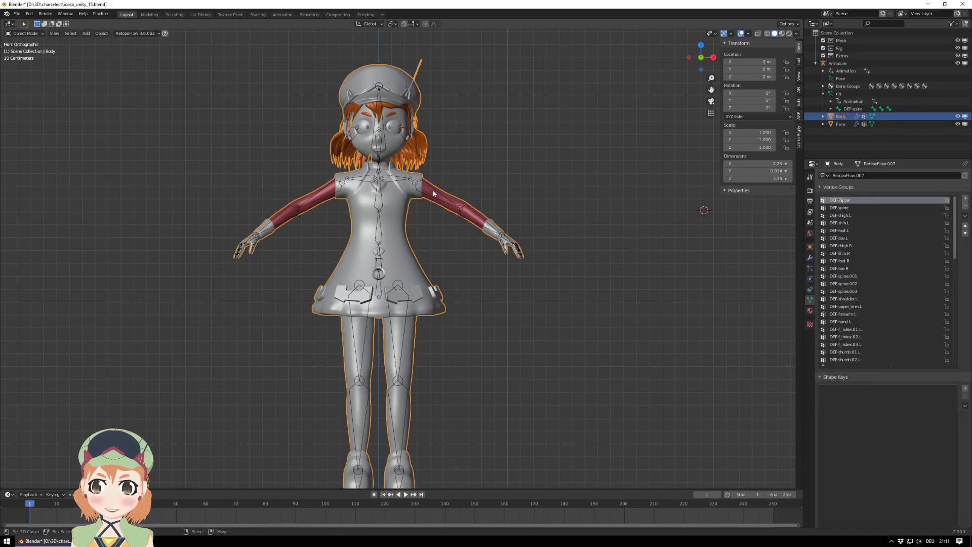
pyautogui.click(623, 244)
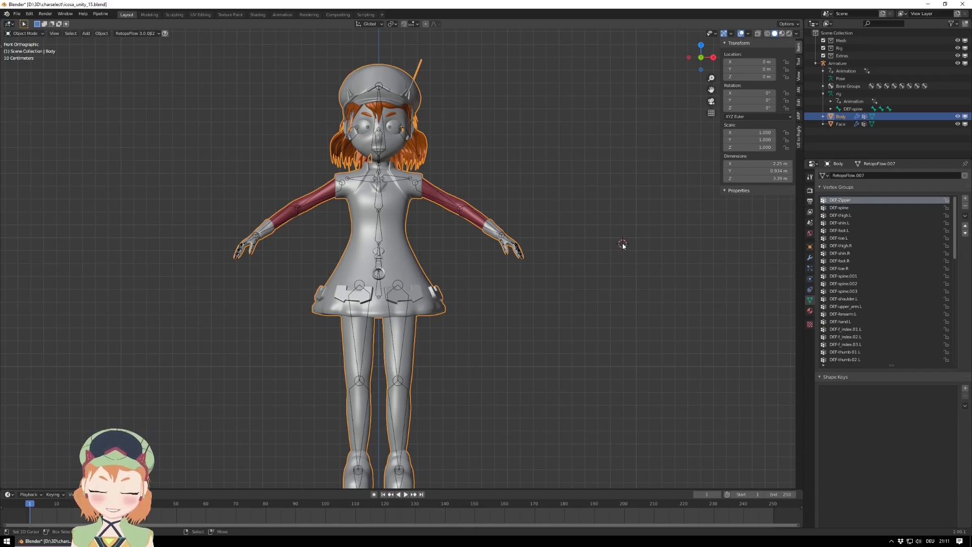
pyautogui.rightClick(623, 244)
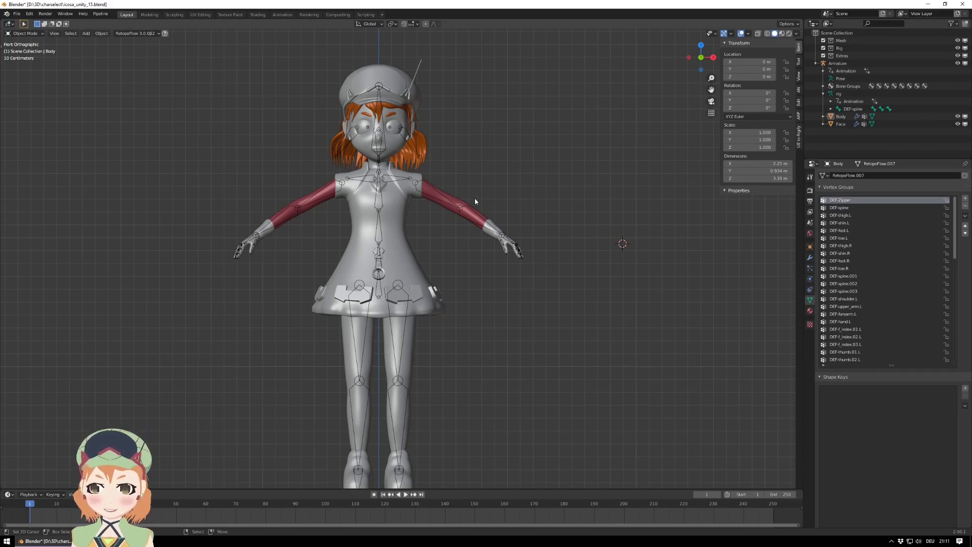
pyautogui.scroll(-2, 440, 205)
pyautogui.scroll(2, 439, 204)
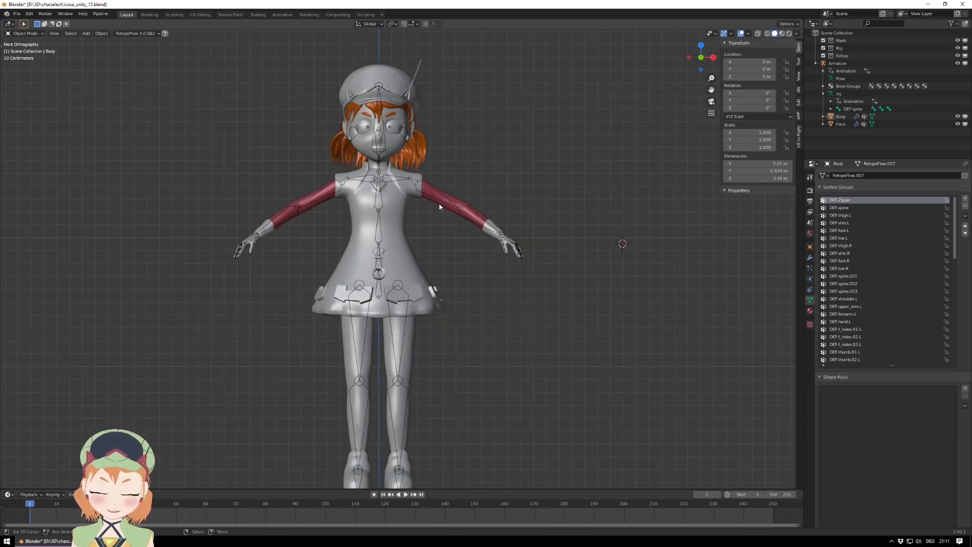
pyautogui.scroll(-1, 440, 206)
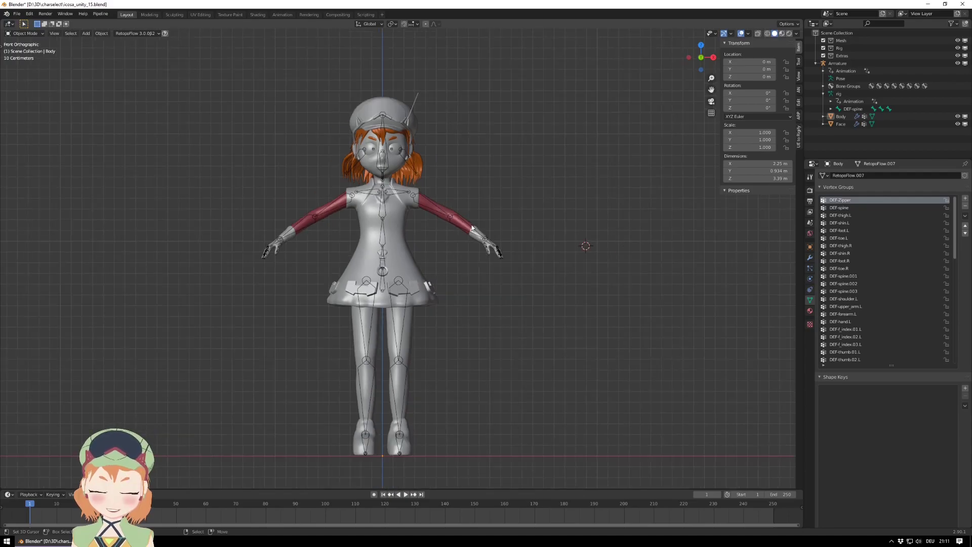
pyautogui.keyDown('shift'); pyautogui.rightClick(186, 365); pyautogui.keyUp('shift')
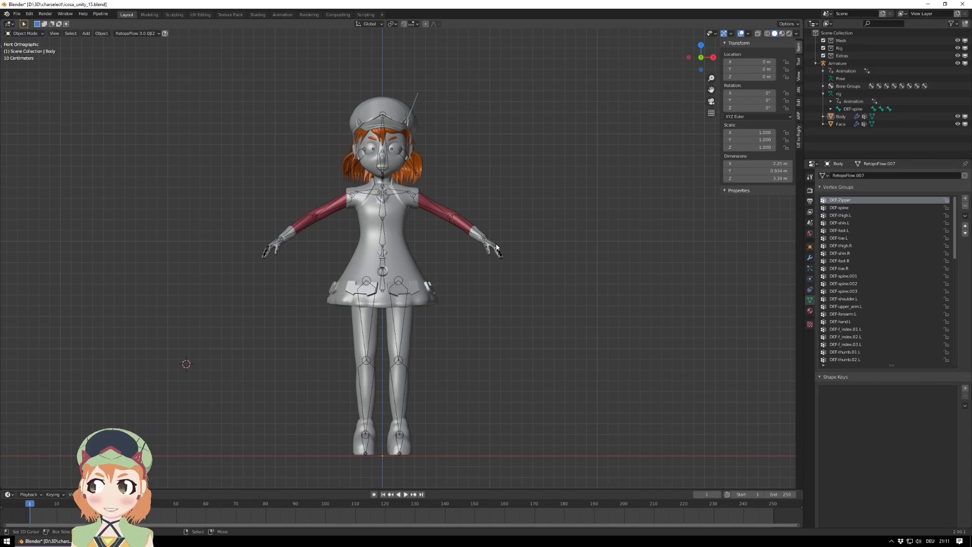
# - Select the armature and view its bone properties and its skeleton and bone group settings
pyautogui.scroll(4, 597, 205)
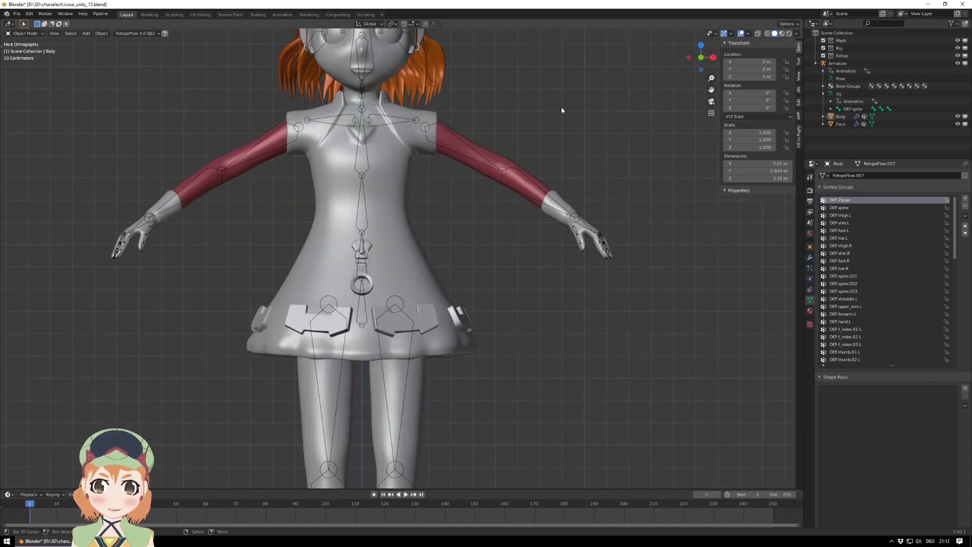
pyautogui.keyDown('shift'); pyautogui.moveTo(564, 85); pyautogui.dragTo(576, 232, button='middle'); pyautogui.keyUp('shift')
pyautogui.scroll(2, 575, 232)
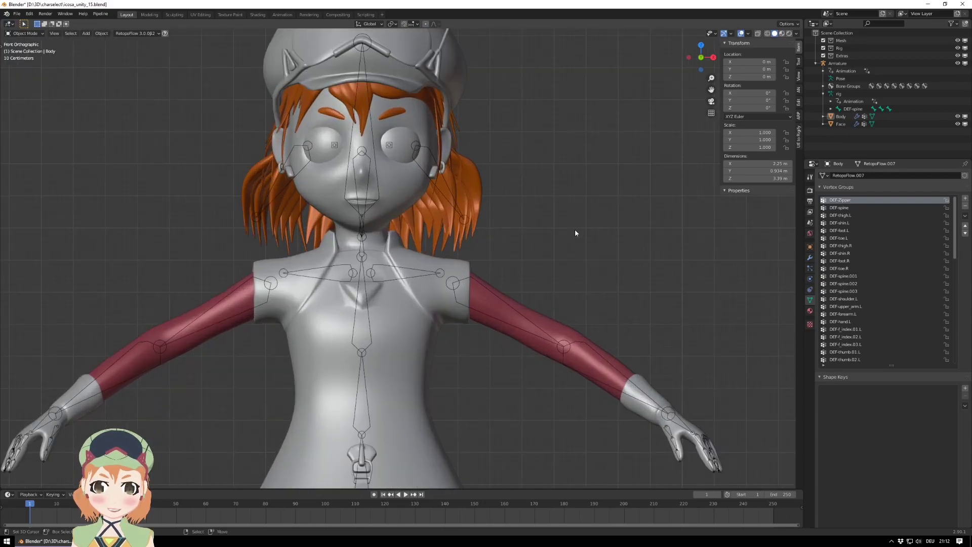
pyautogui.scroll(-3, 575, 233)
pyautogui.click(455, 285)
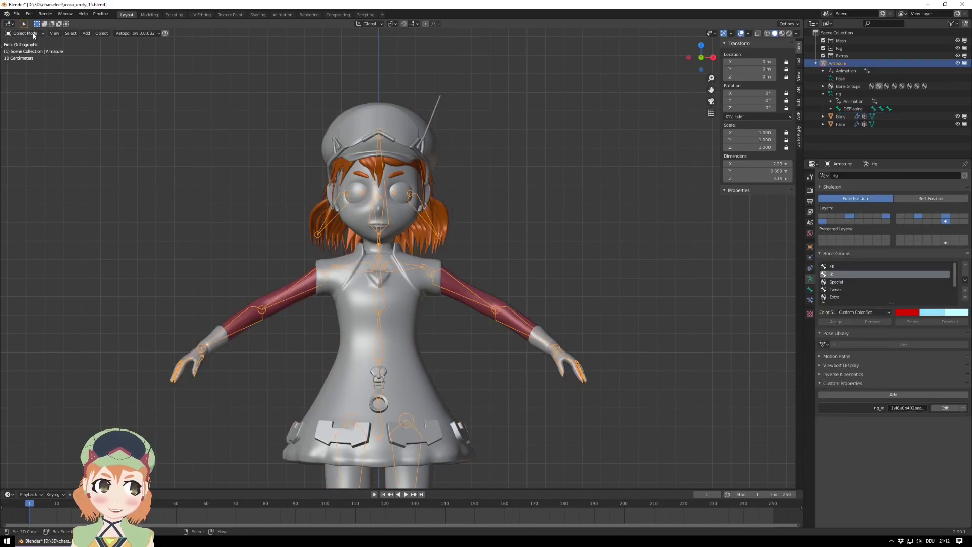
pyautogui.click(809, 290)
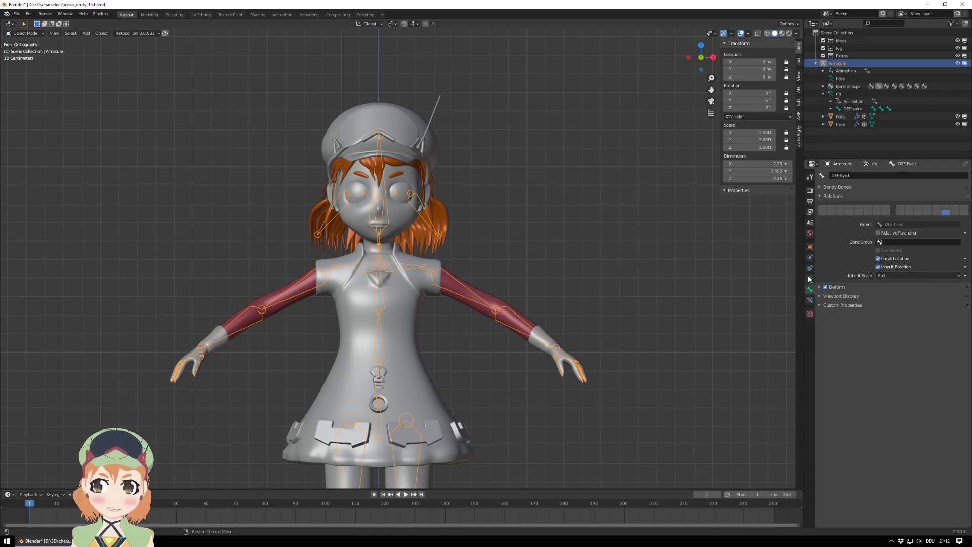
pyautogui.click(810, 279)
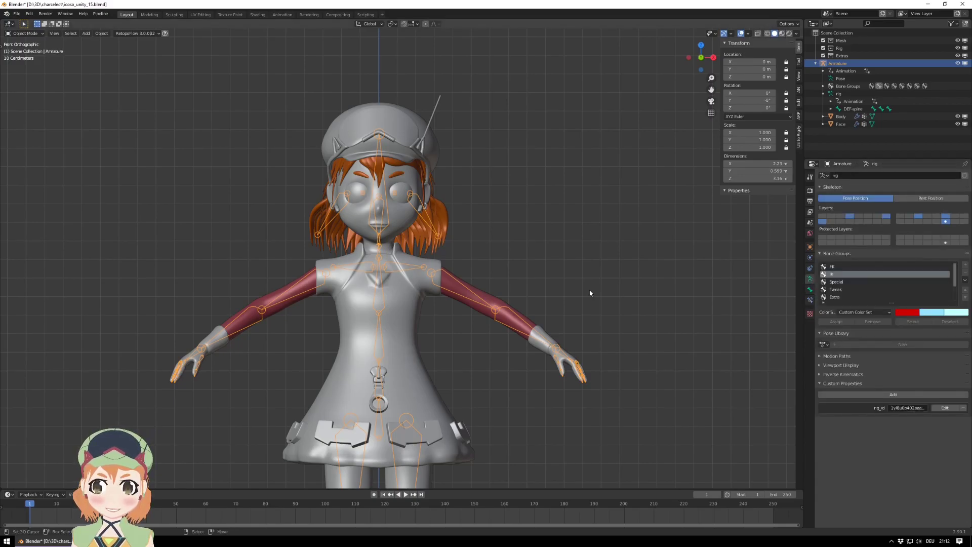
pyautogui.scroll(-3, 590, 293)
pyautogui.scroll(3, 590, 293)
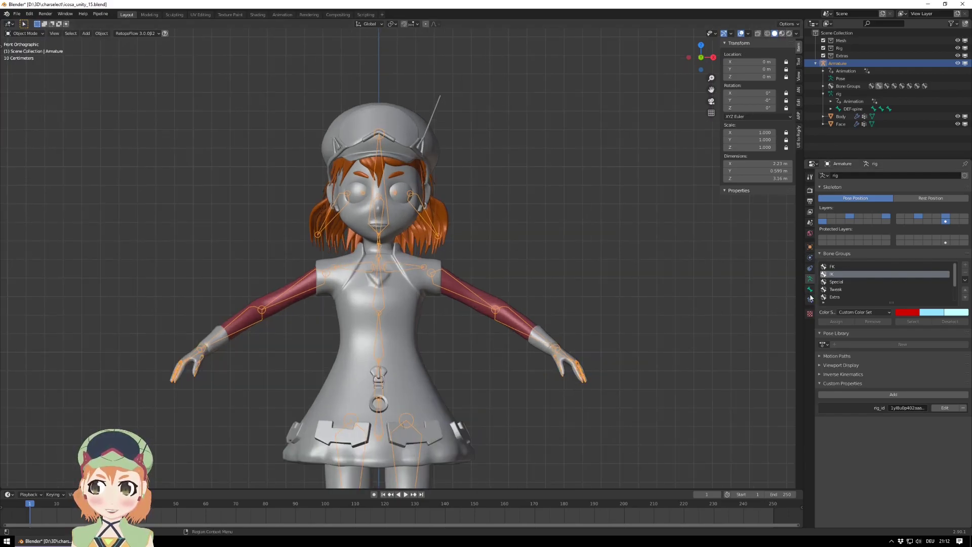
# - Select the Body mesh and look through its list of vertex groups
pyautogui.click(411, 340)
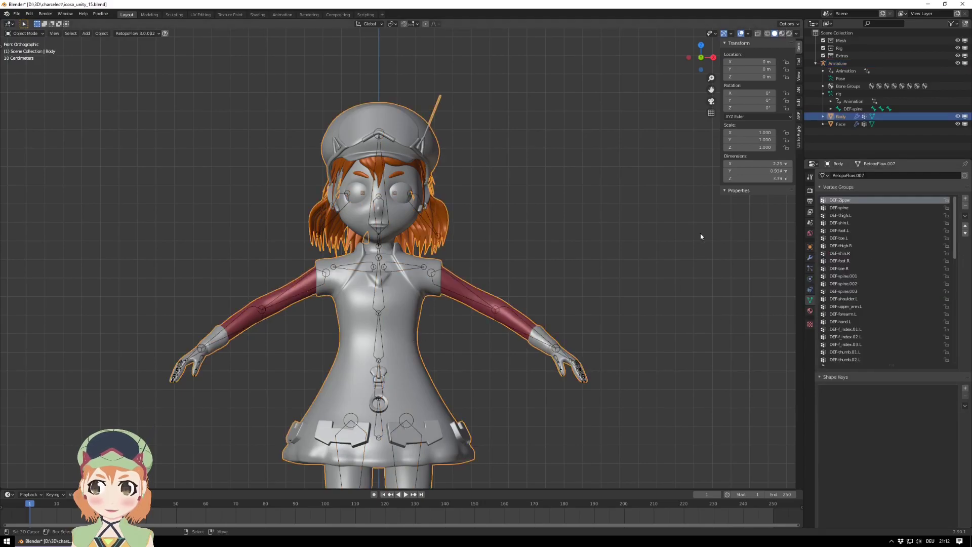
pyautogui.scroll(-5, 852, 221)
pyautogui.scroll(-4, 852, 223)
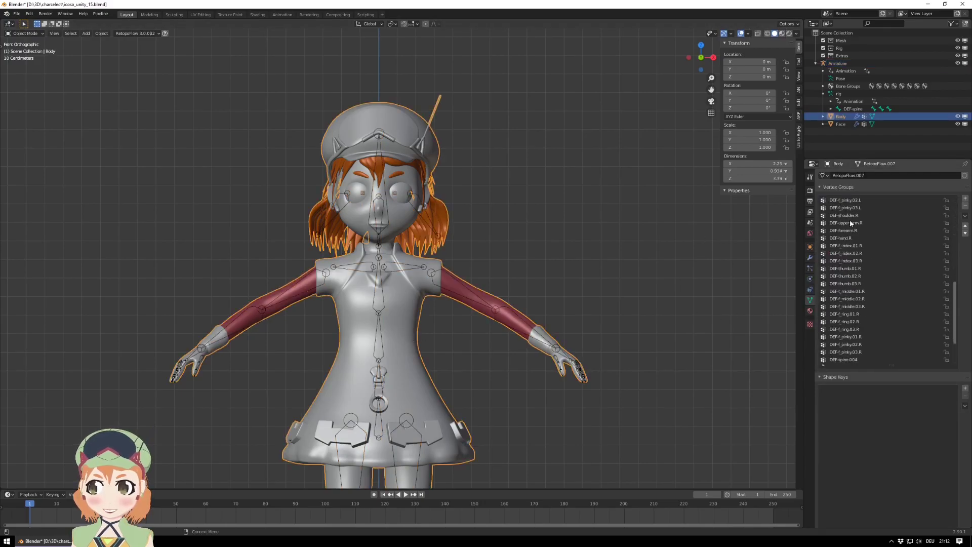
pyautogui.scroll(9, 860, 285)
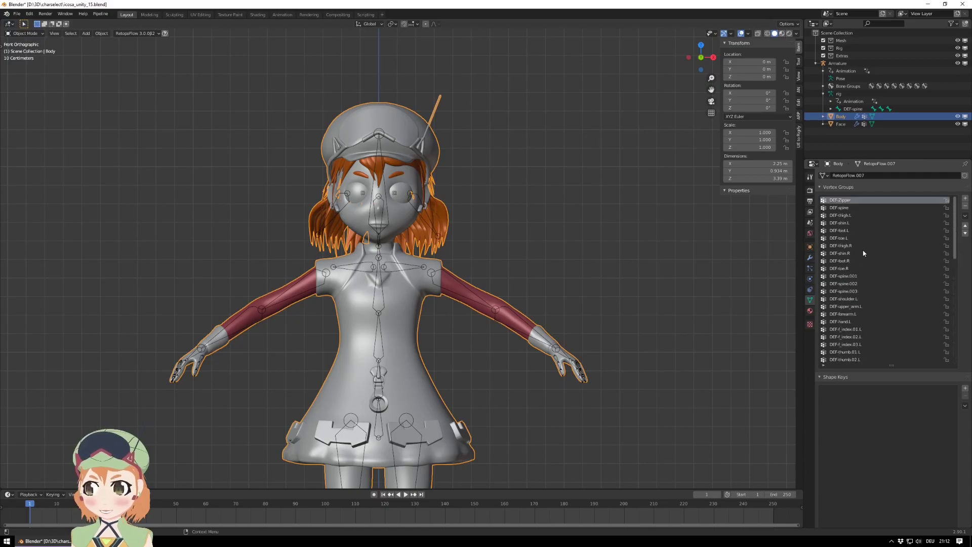
# - Select the armature and switch it to Pose Mode
pyautogui.rightClick(405, 265)
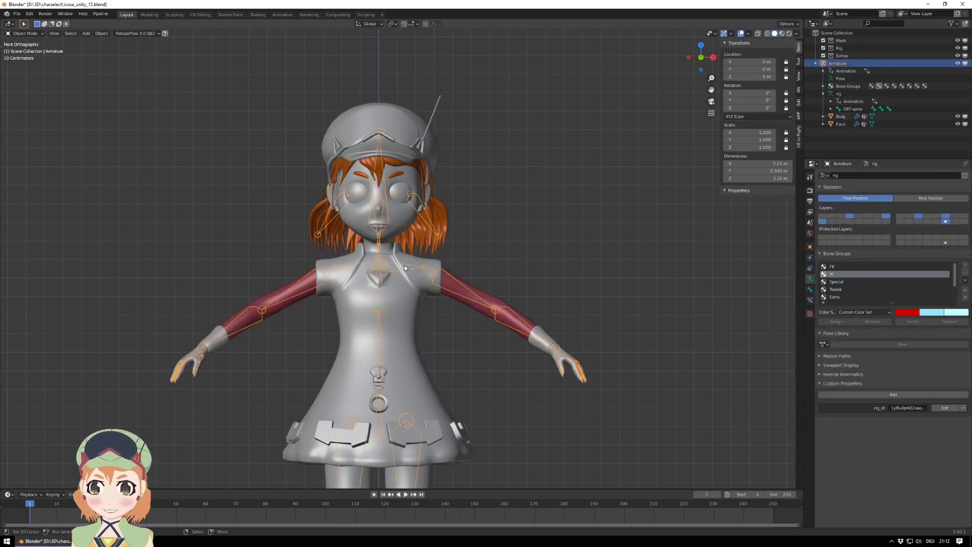
pyautogui.click(25, 34)
pyautogui.click(32, 59)
# - Rotate the left upper arm bone, DEF-upper_arm.L, up until the arm is about horizontal
pyautogui.rightClick(447, 277)
pyautogui.press('r')
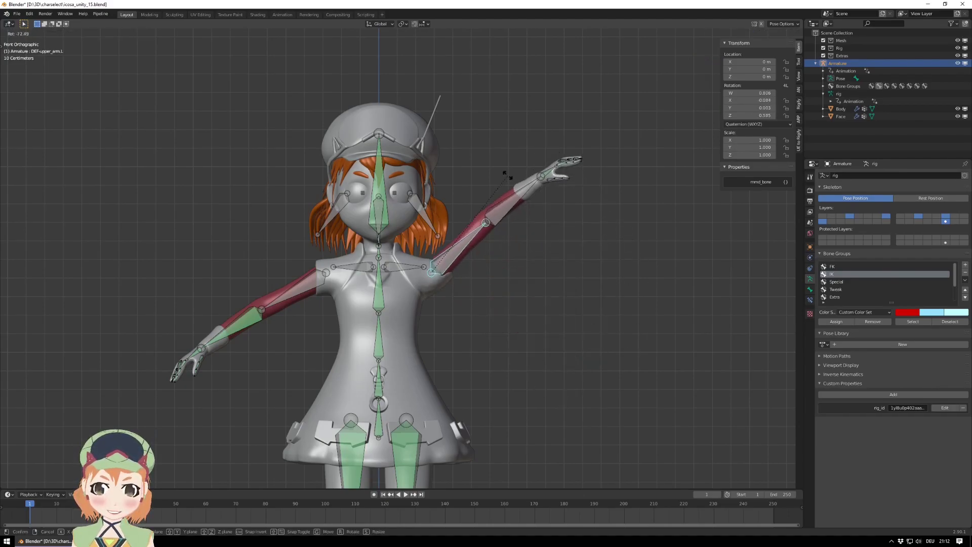
pyautogui.click(525, 258)
# - Clear the rotation of the left upper arm bone and deselect all bones
pyautogui.rightClick(402, 268)
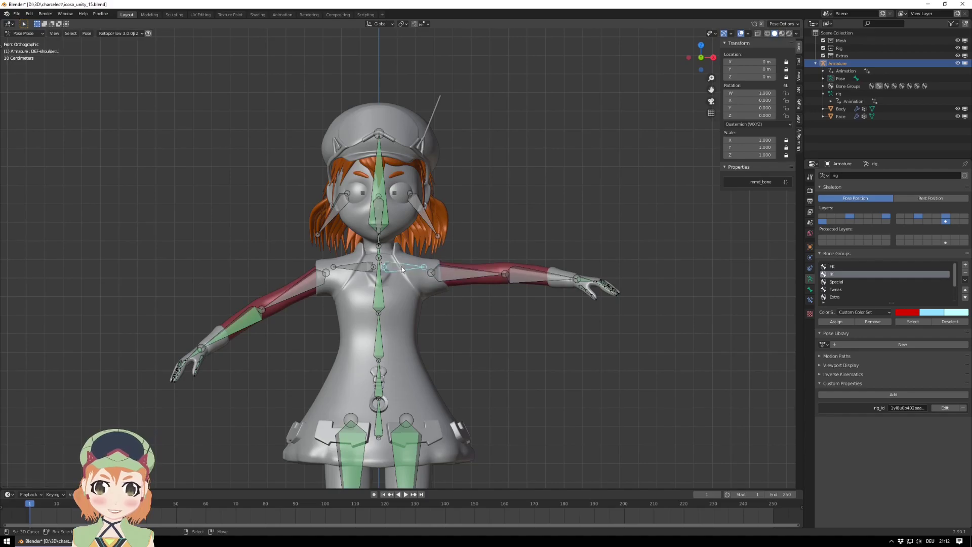
pyautogui.rightClick(509, 273)
pyautogui.press('r')
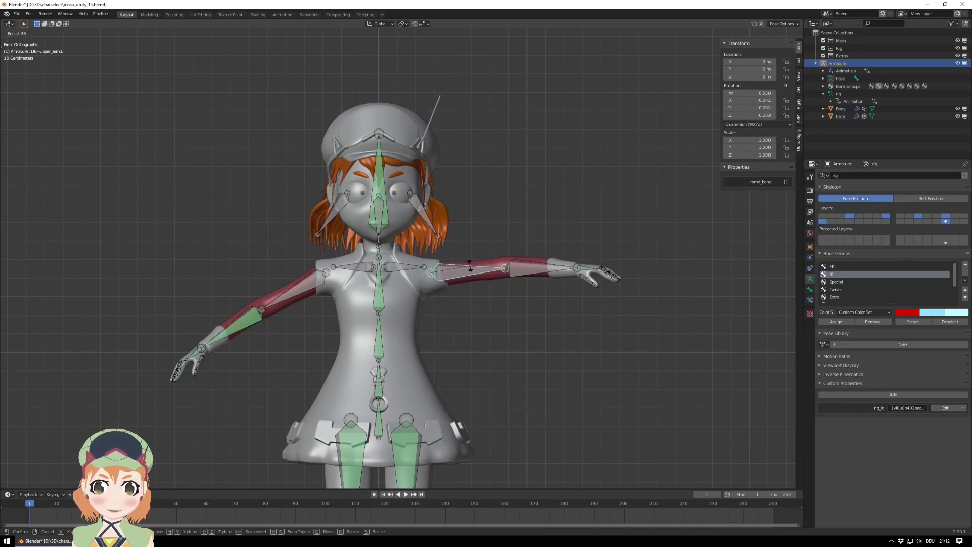
pyautogui.rightClick(475, 285)
pyautogui.hotkey('alt', 'r')
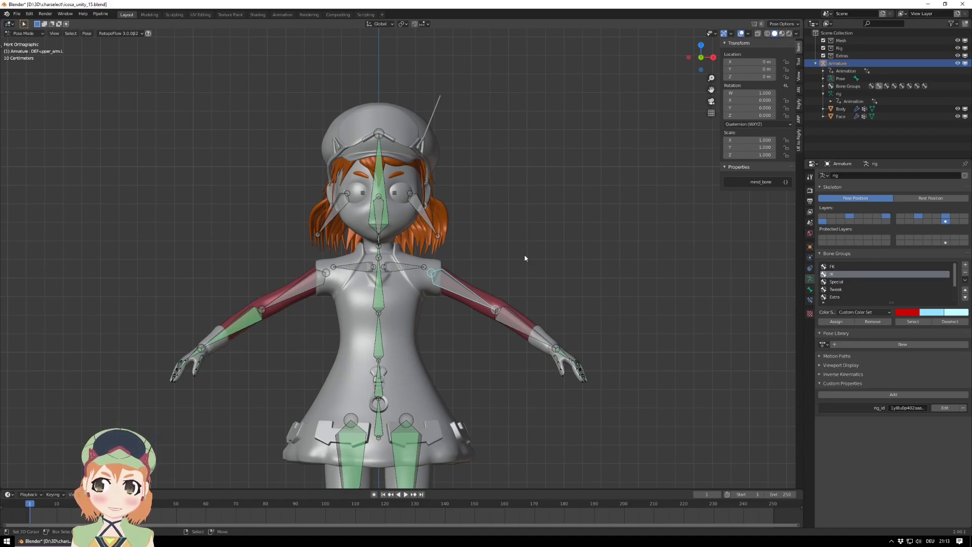
pyautogui.hotkey('alt', 'a')
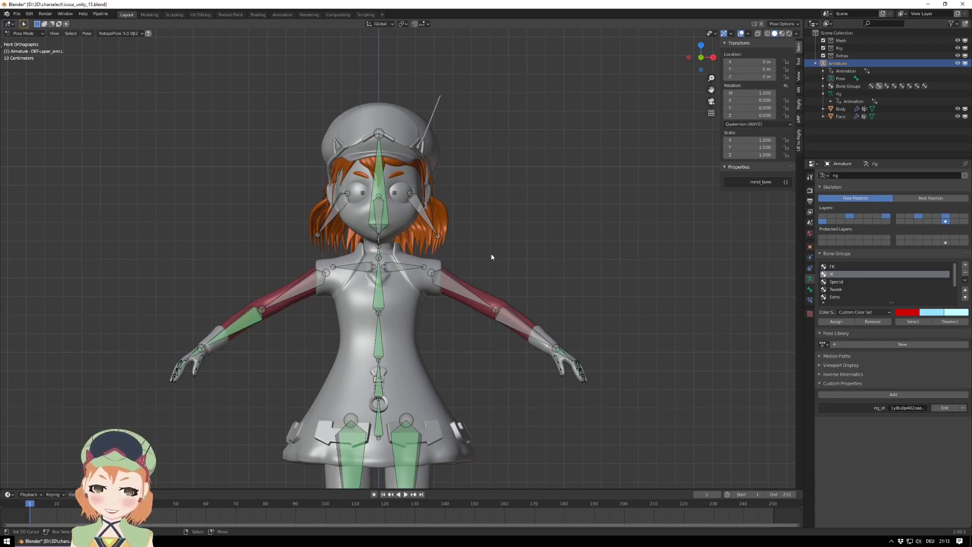
# - Rotate the left upper arm bone about 7° downward and undo that rotation
pyautogui.click(451, 277)
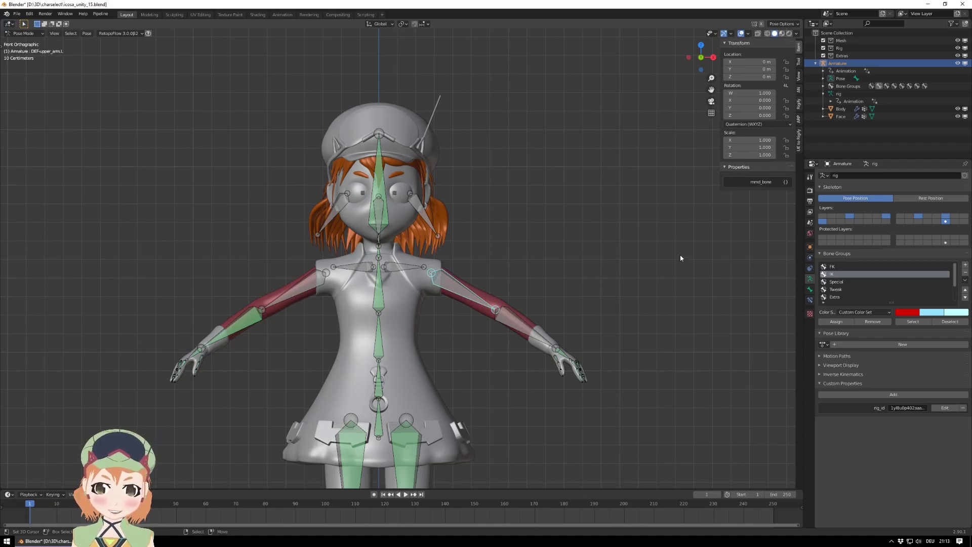
pyautogui.press('r')
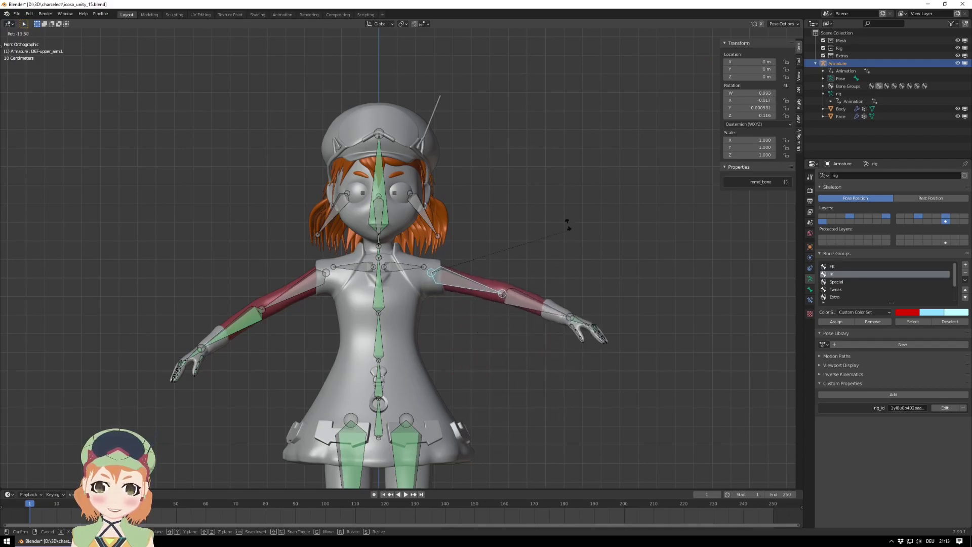
pyautogui.click(545, 283)
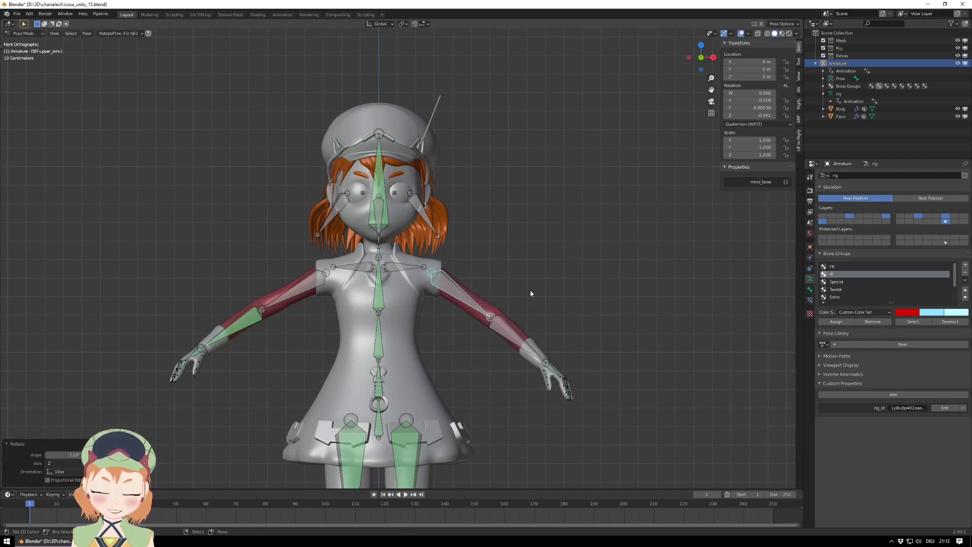
pyautogui.hotkey('ctrl', 'z')
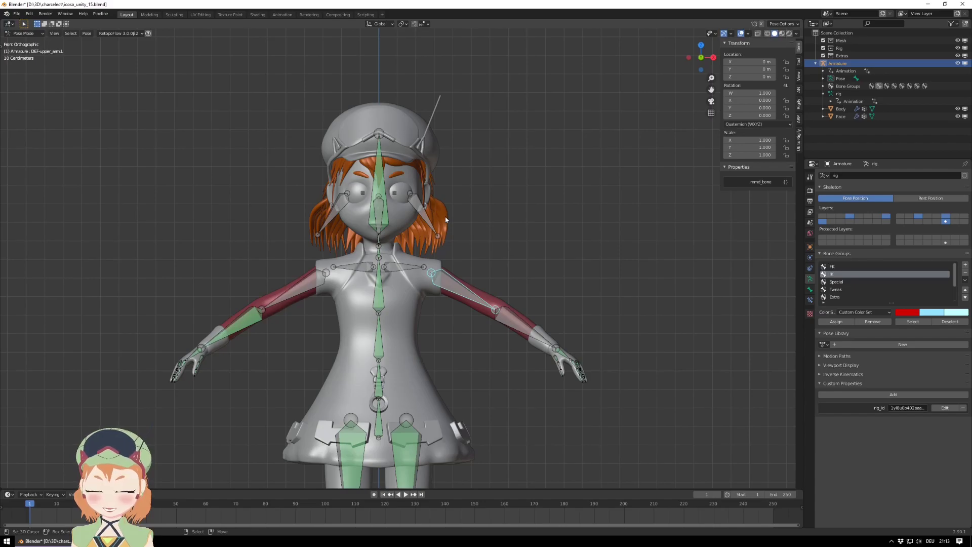
# - Rotate the left hair bone, DEF-Hair.L, forward towards the face in the right side view
pyautogui.scroll(2, 457, 238)
pyautogui.scroll(-3, 550, 217)
pyautogui.moveTo(555, 218); pyautogui.dragTo(546, 41, button='middle')
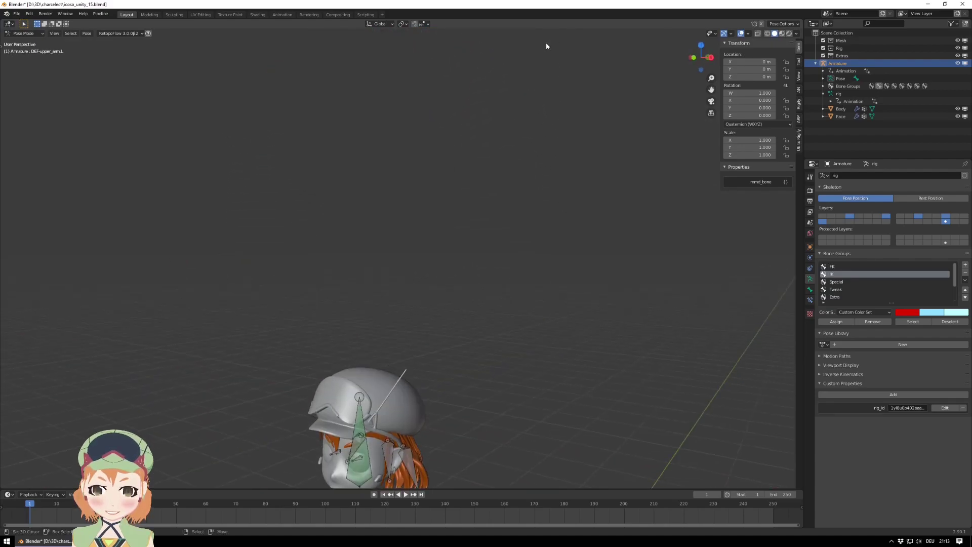
pyautogui.keyDown('shift'); pyautogui.moveTo(562, 305); pyautogui.dragTo(560, 355, button='middle'); pyautogui.keyUp('shift')
pyautogui.keyDown('shift'); pyautogui.moveTo(560, 493); pyautogui.dragTo(565, 166, button='middle'); pyautogui.keyUp('shift')
pyautogui.scroll(1, 564, 166)
pyautogui.scroll(2, 564, 165)
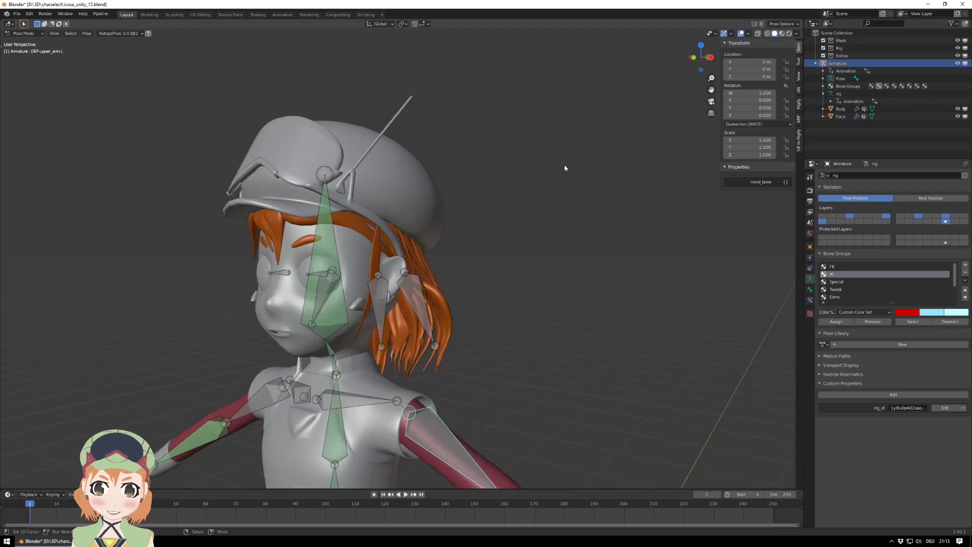
pyautogui.scroll(-1, 564, 166)
pyautogui.moveTo(481, 294); pyautogui.dragTo(460, 289, button='middle')
pyautogui.scroll(2, 470, 287)
pyautogui.click(349, 301)
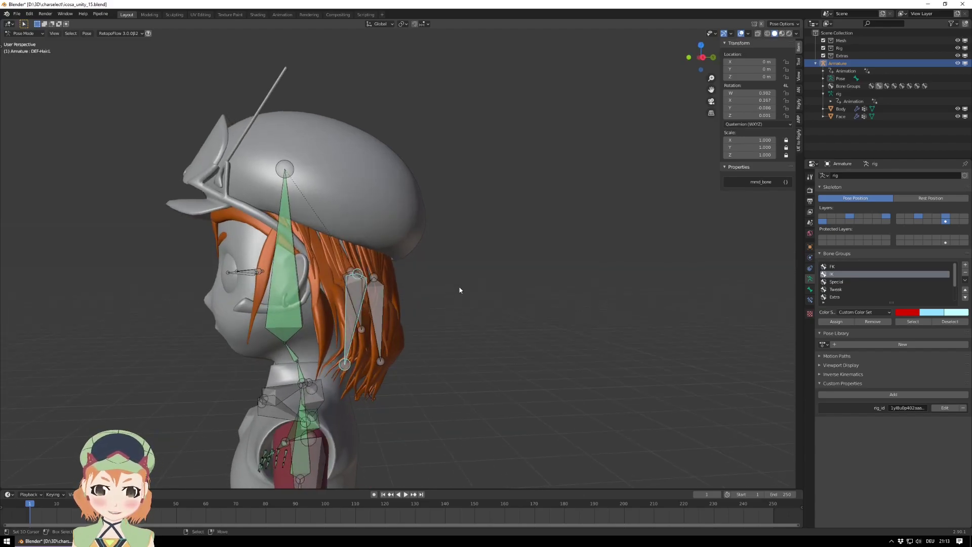
pyautogui.press('KP_3')
pyautogui.press('r')
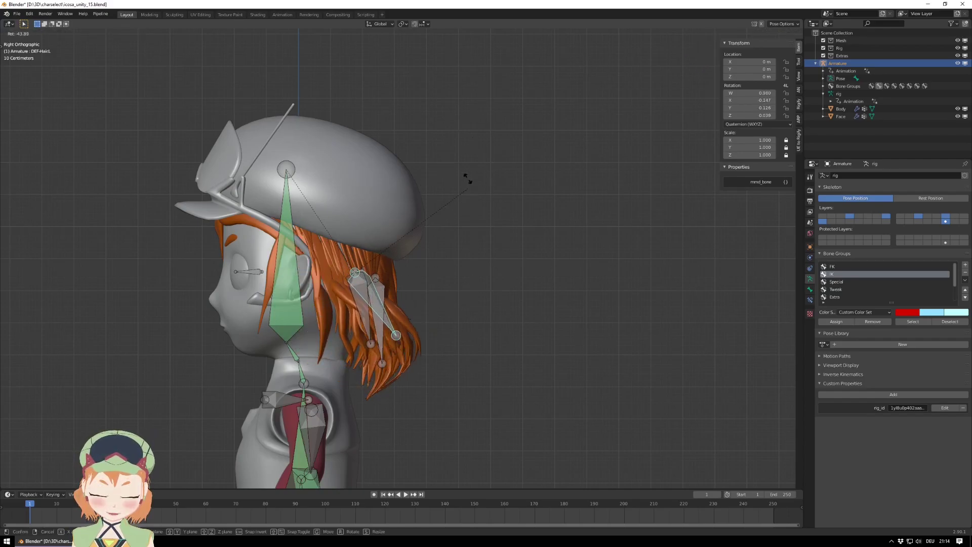
pyautogui.click(433, 240)
# - Rotate the rear hair bone, DEF-Hair, slightly backward and try swinging the left hair bone up behind the head
pyautogui.click(379, 298)
pyautogui.press('r')
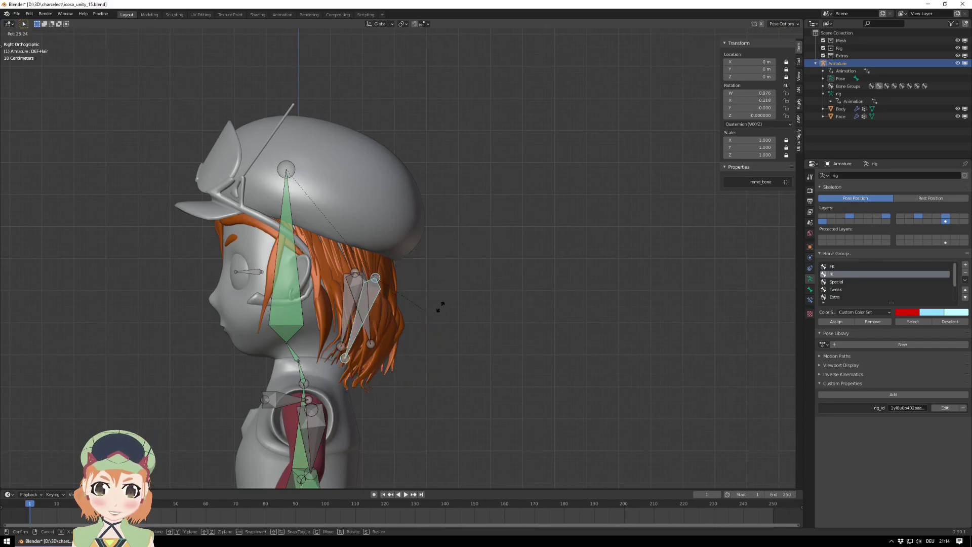
pyautogui.click(468, 281)
pyautogui.rightClick(348, 308)
pyautogui.press('r')
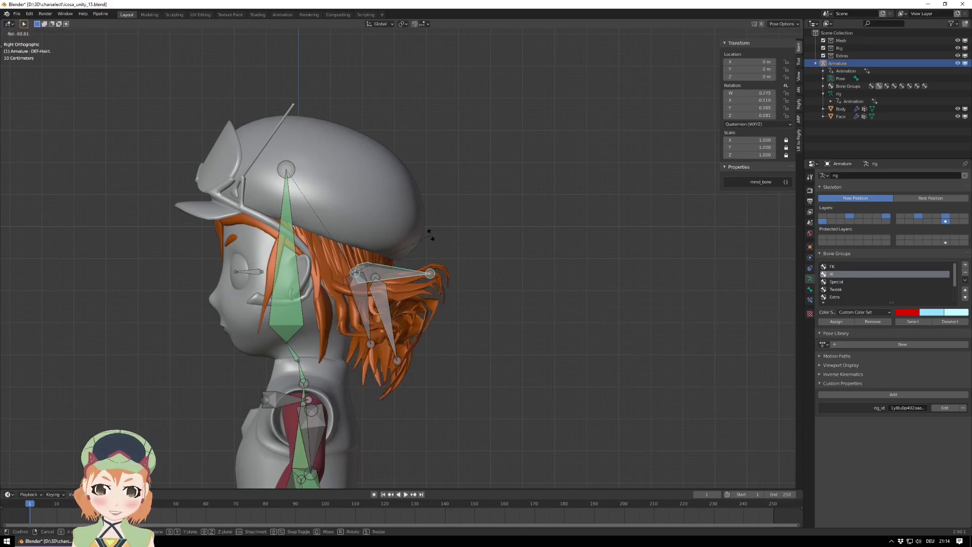
pyautogui.rightClick(469, 308)
# - Clear the rotation of all bones and deselect them
pyautogui.press('a')
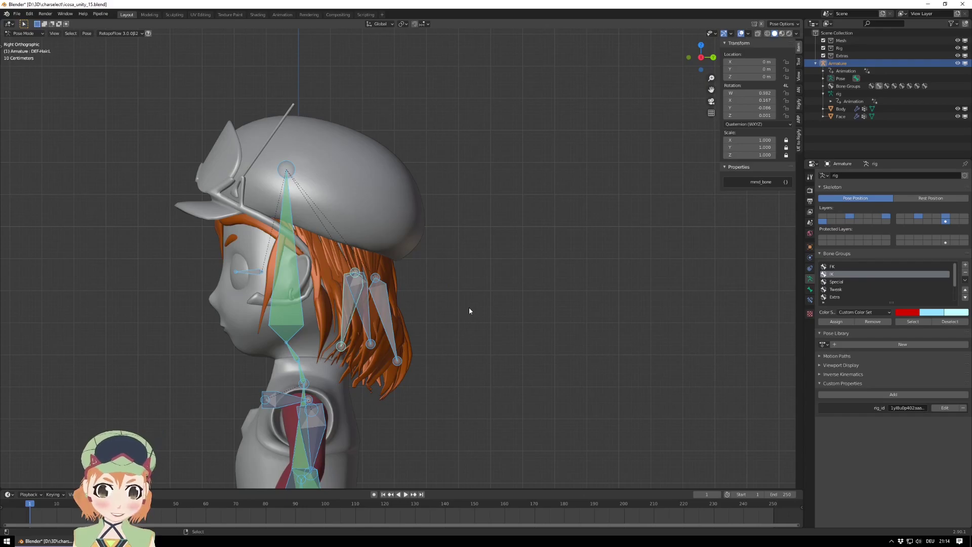
pyautogui.hotkey('alt', 'r')
pyautogui.hotkey('alt', 'a')
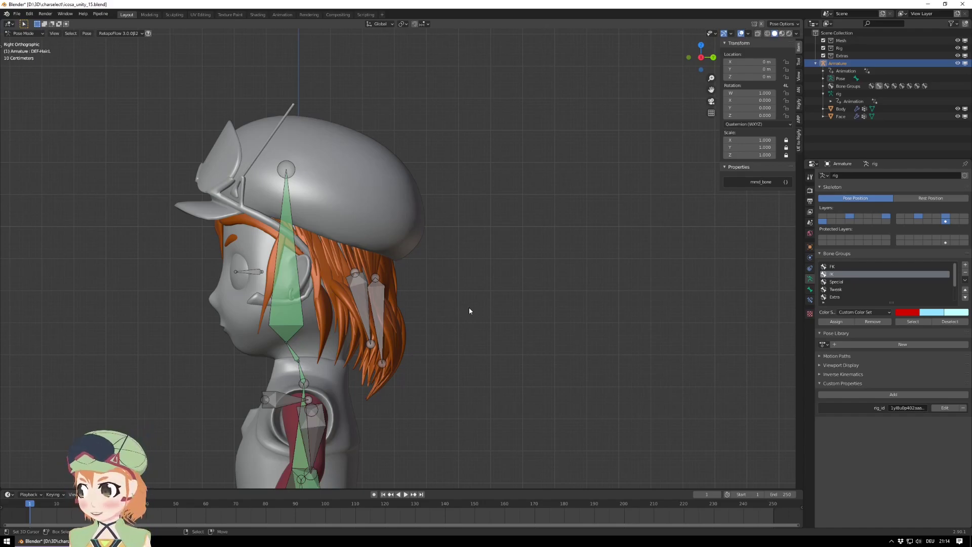
# - Select the left eye bone, DEF-Eye.L, and display the character in Material Preview shading
pyautogui.moveTo(434, 285); pyautogui.dragTo(513, 290, button='middle')
pyautogui.scroll(3, 513, 290)
pyautogui.click(408, 283)
pyautogui.moveTo(439, 282); pyautogui.dragTo(568, 265, button='middle')
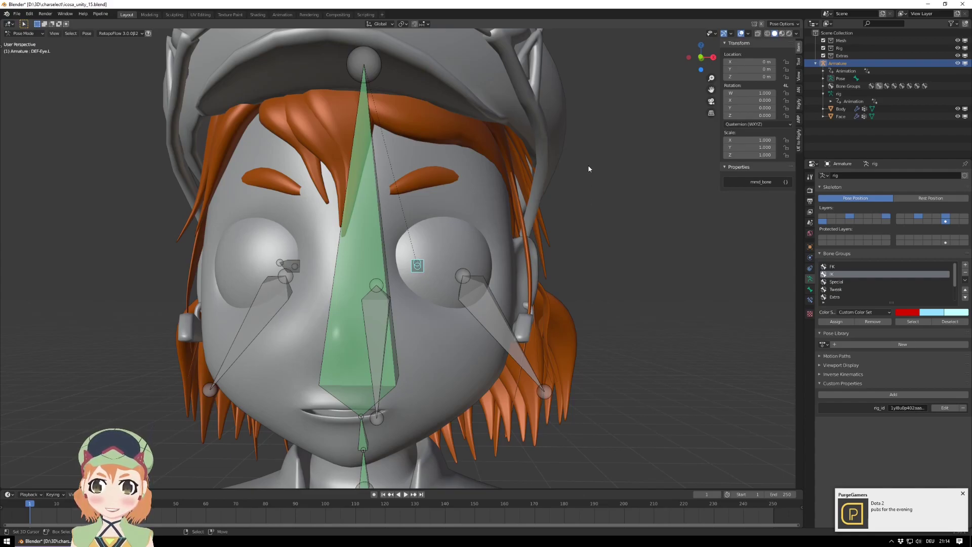
pyautogui.click(782, 34)
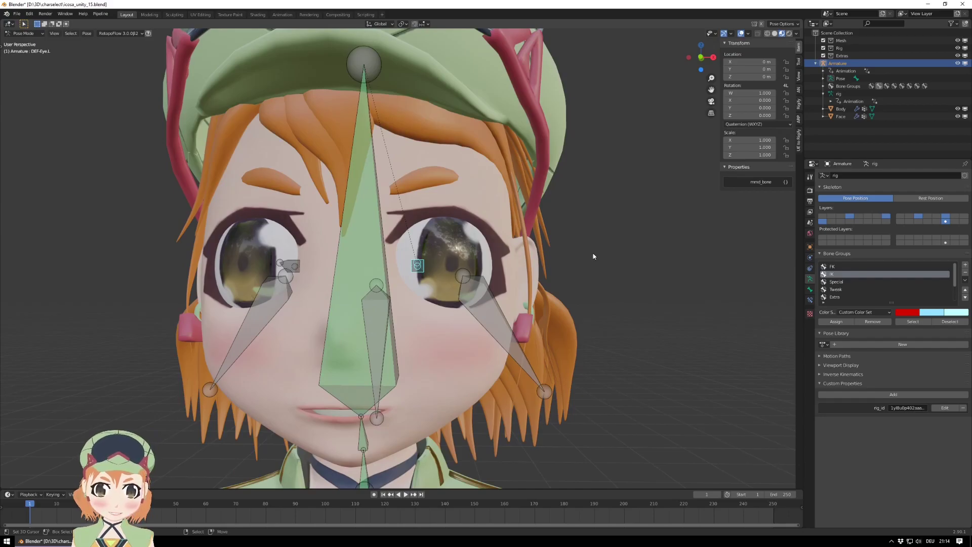
# - Rotate the left eye bone about 15° around the global Z axis so the eye looks outward
pyautogui.press('r')
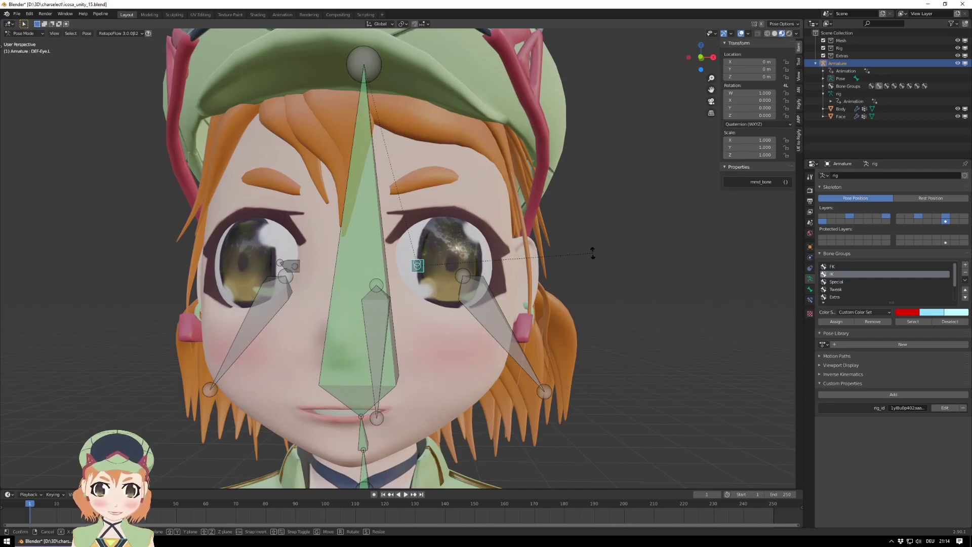
pyautogui.press('z')
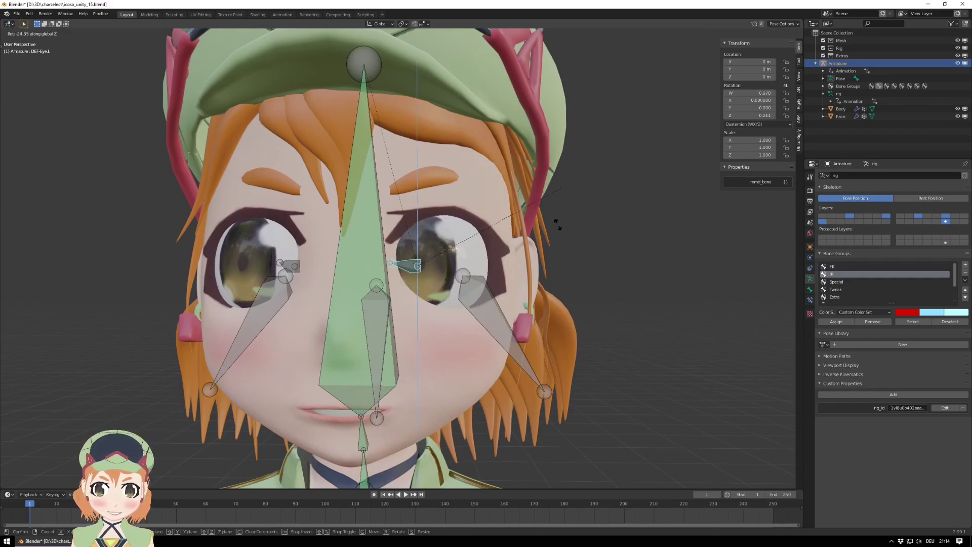
pyautogui.click(555, 285)
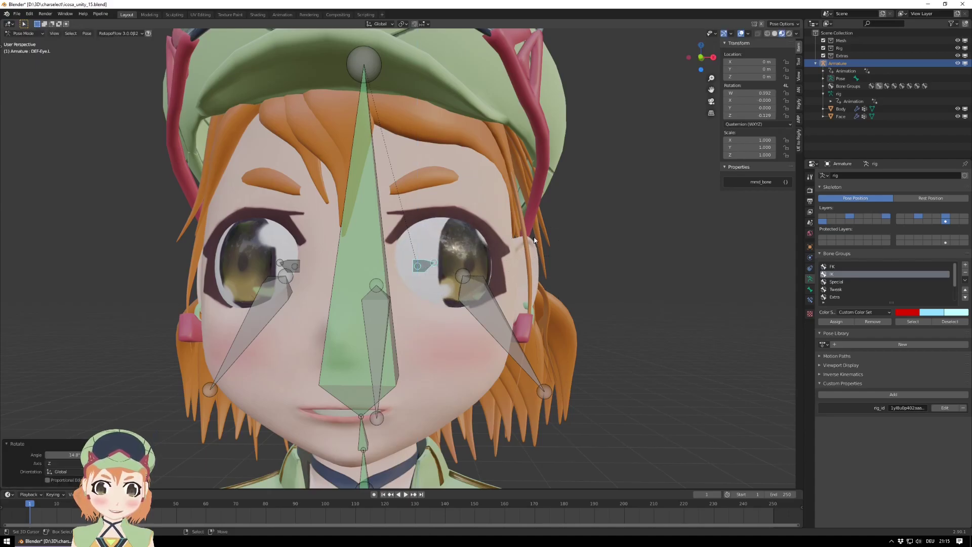
# - Clear the left eye bone's rotation and deselect it
pyautogui.moveTo(574, 245); pyautogui.dragTo(519, 241, button='middle')
pyautogui.hotkey('alt', 'r')
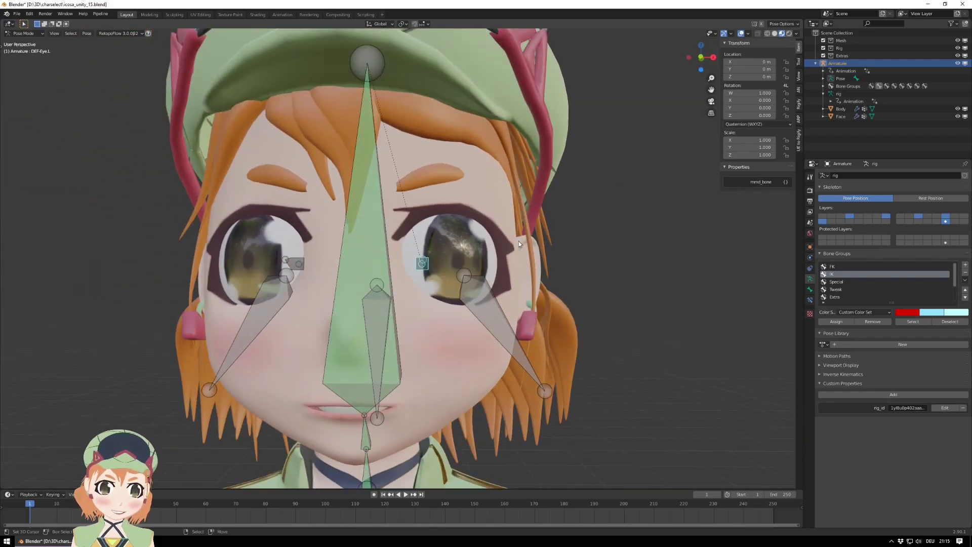
pyautogui.scroll(-3, 519, 243)
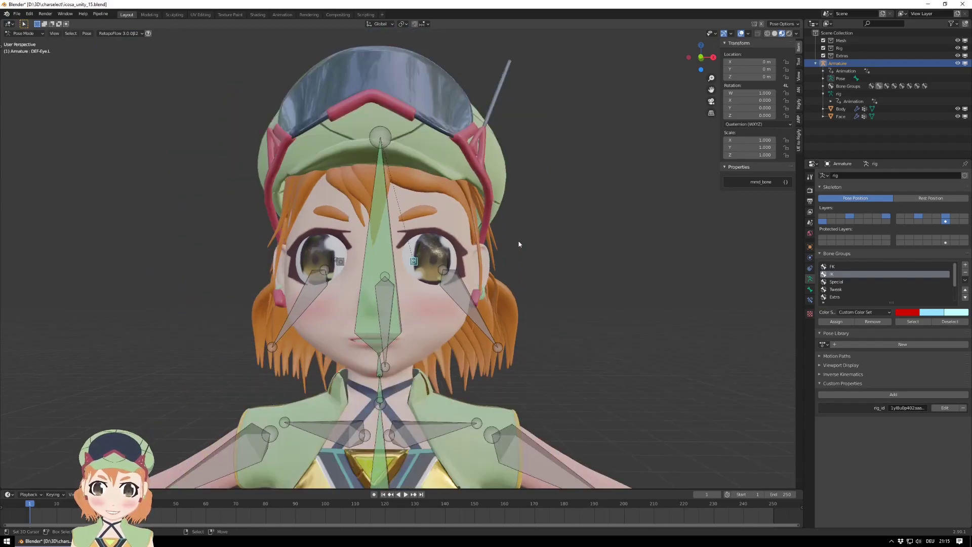
pyautogui.scroll(3, 519, 244)
pyautogui.rightClick(573, 237)
pyautogui.click(570, 238)
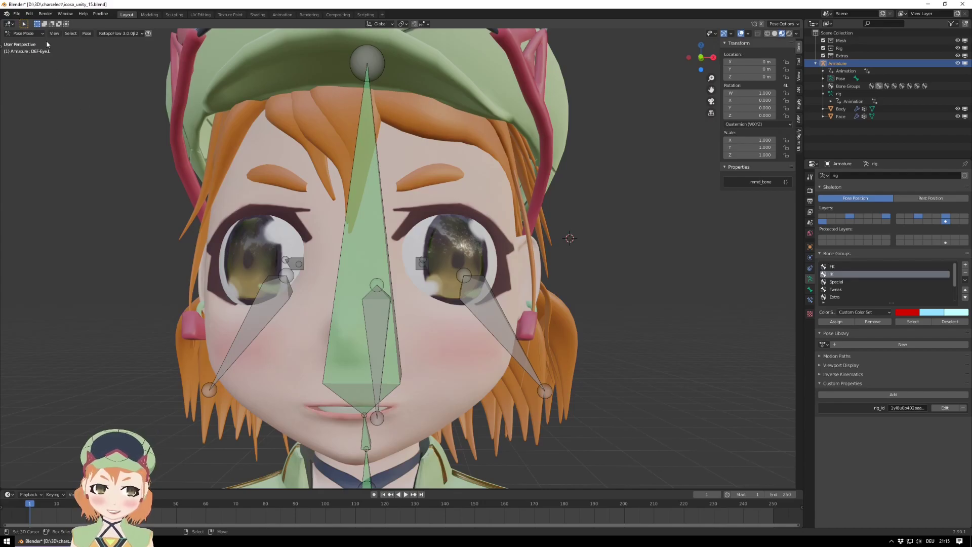
# - Show the character from the front and return the viewport to Solid shading
pyautogui.click(23, 34)
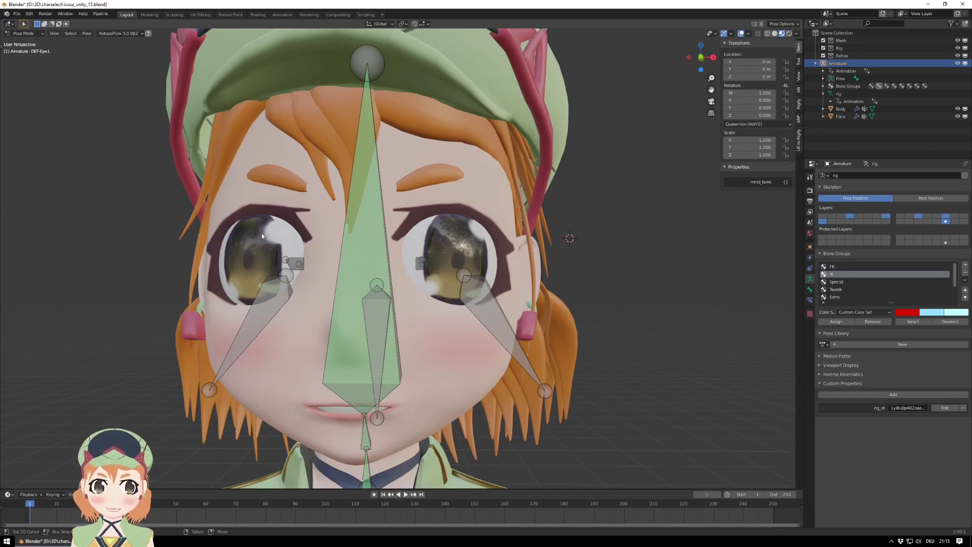
pyautogui.scroll(-2, 260, 236)
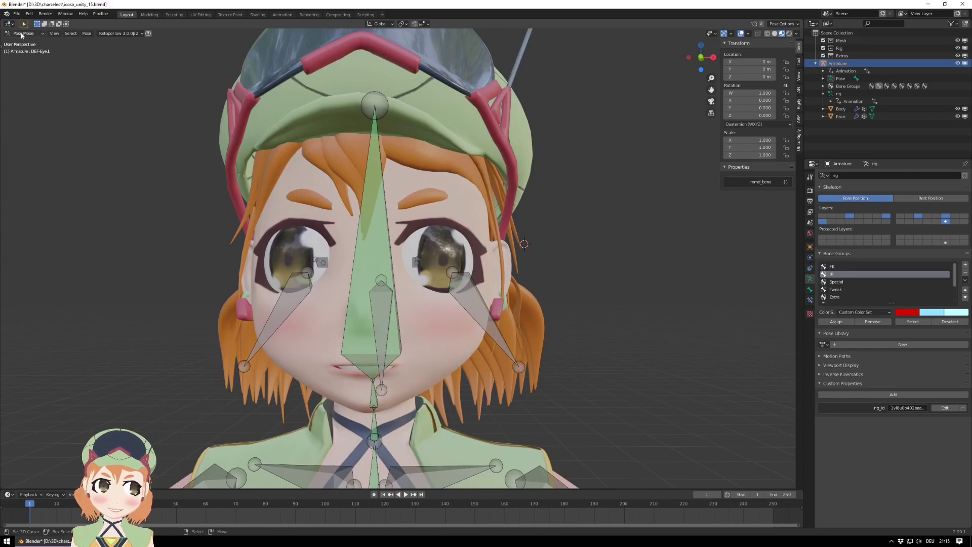
pyautogui.scroll(-3, 57, 80)
pyautogui.moveTo(203, 166); pyautogui.dragTo(245, 209, button='middle')
pyautogui.scroll(-2, 161, 185)
pyautogui.press('KP_1')
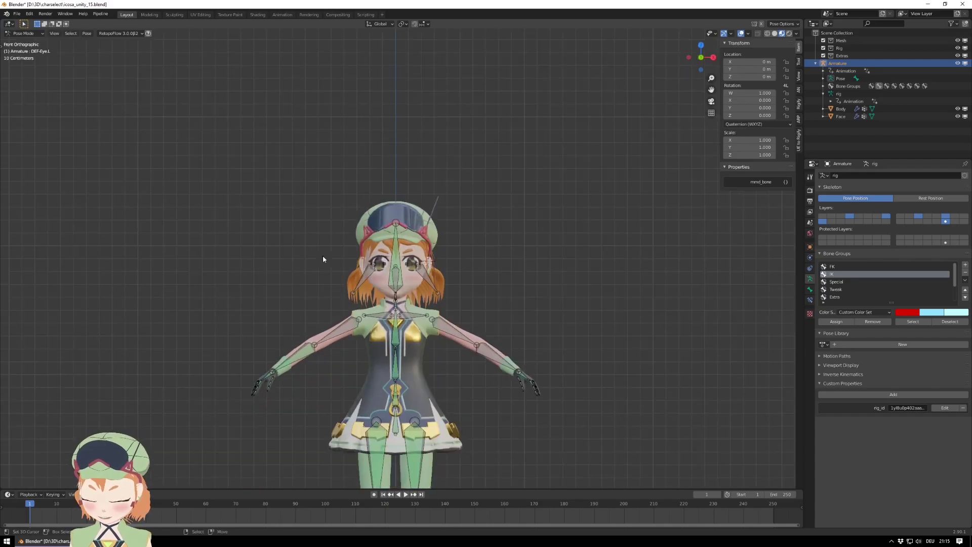
pyautogui.keyDown('shift'); pyautogui.moveTo(497, 322); pyautogui.dragTo(468, 229, button='middle'); pyautogui.keyUp('shift')
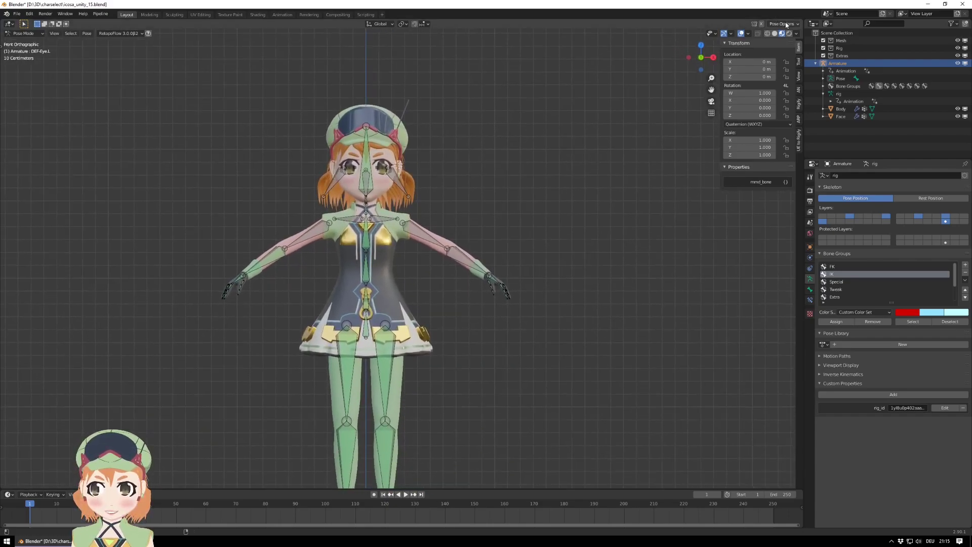
pyautogui.click(775, 33)
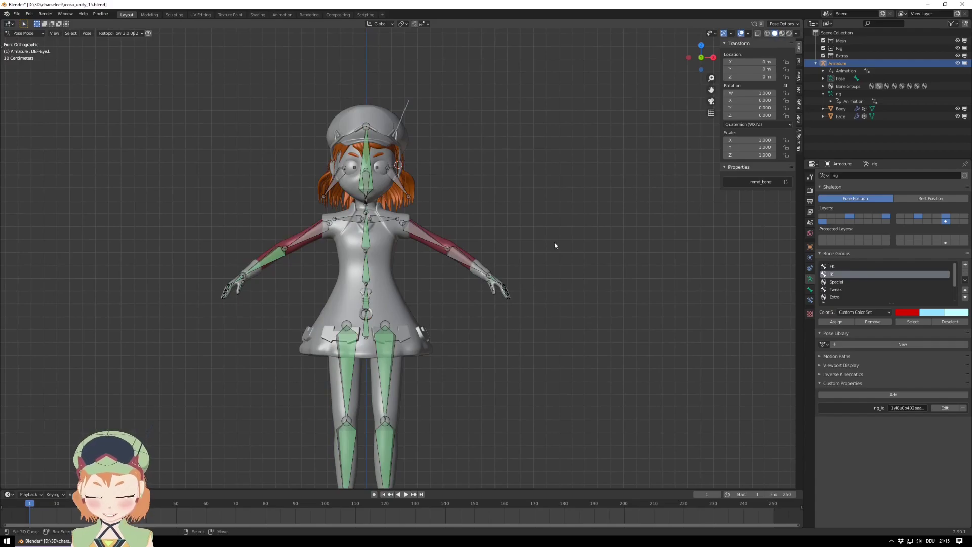
# - Open the name of the active left eye bone to check it and close it without renaming
pyautogui.scroll(3, 555, 245)
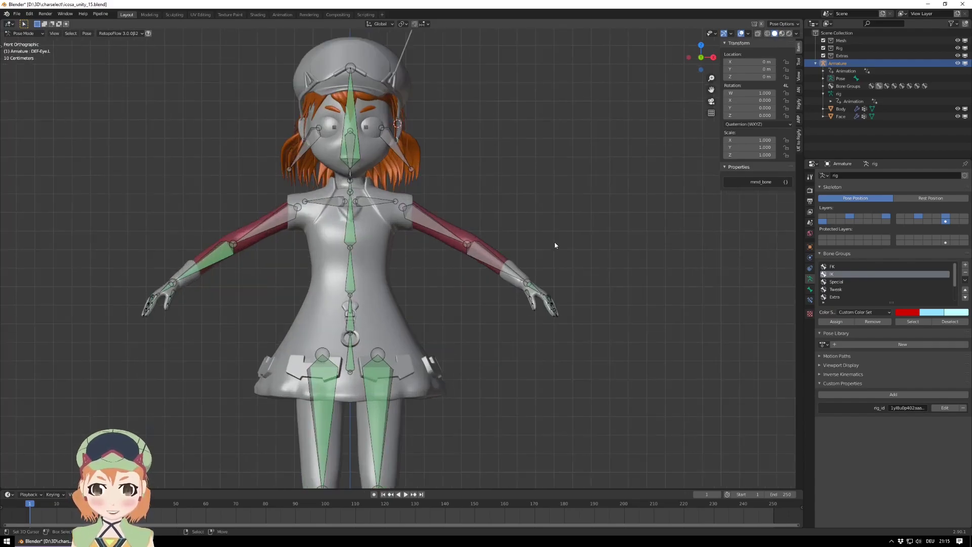
pyautogui.keyDown('shift'); pyautogui.moveTo(454, 241); pyautogui.dragTo(498, 372, button='middle'); pyautogui.keyUp('shift')
pyautogui.scroll(3, 484, 319)
pyautogui.scroll(2, 484, 319)
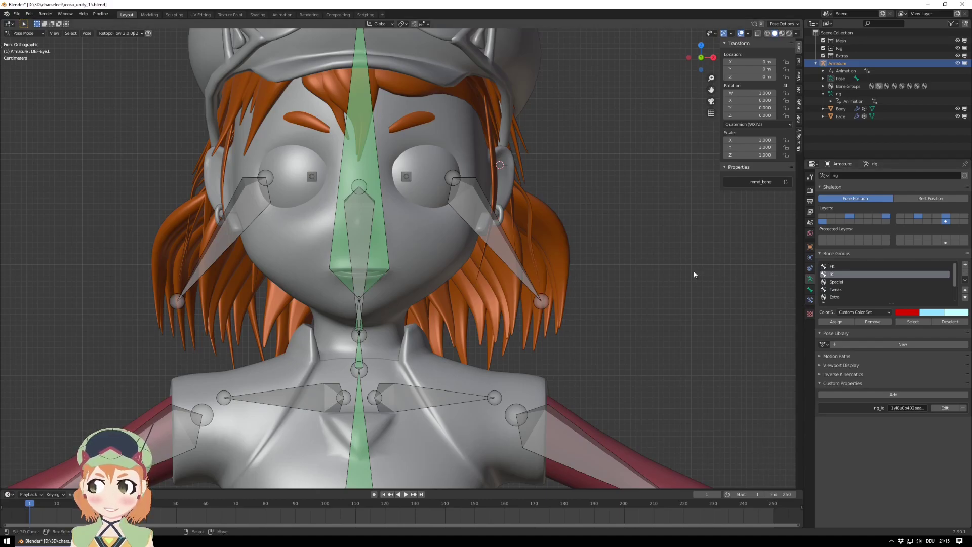
pyautogui.click(696, 230)
pyautogui.press('F2')
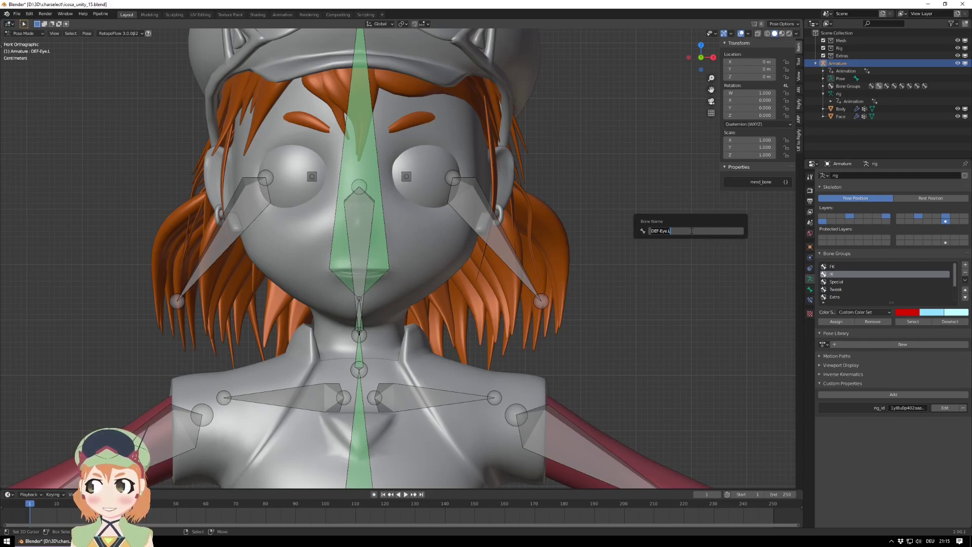
pyautogui.press('Escape')
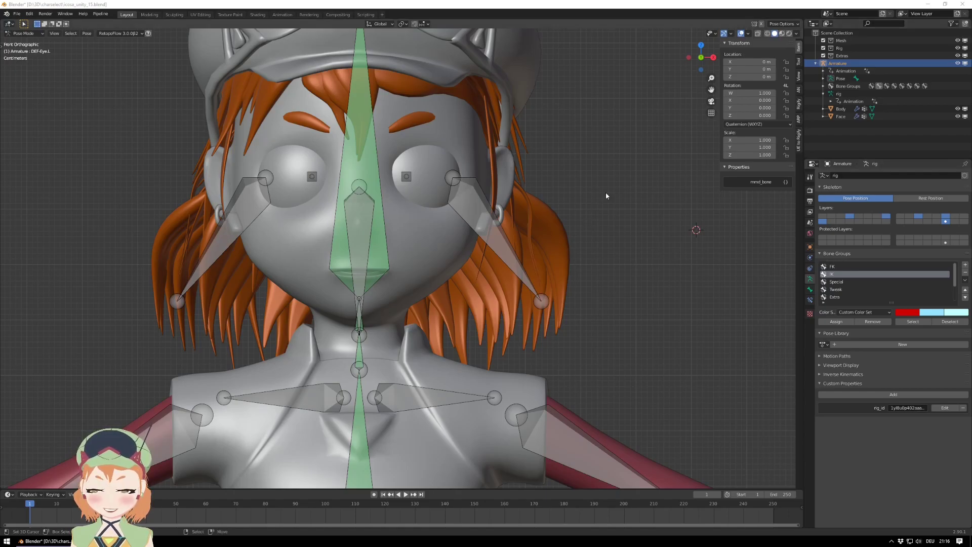
# - Switch the armature from Pose Mode to Object Mode
pyautogui.scroll(-4, 607, 196)
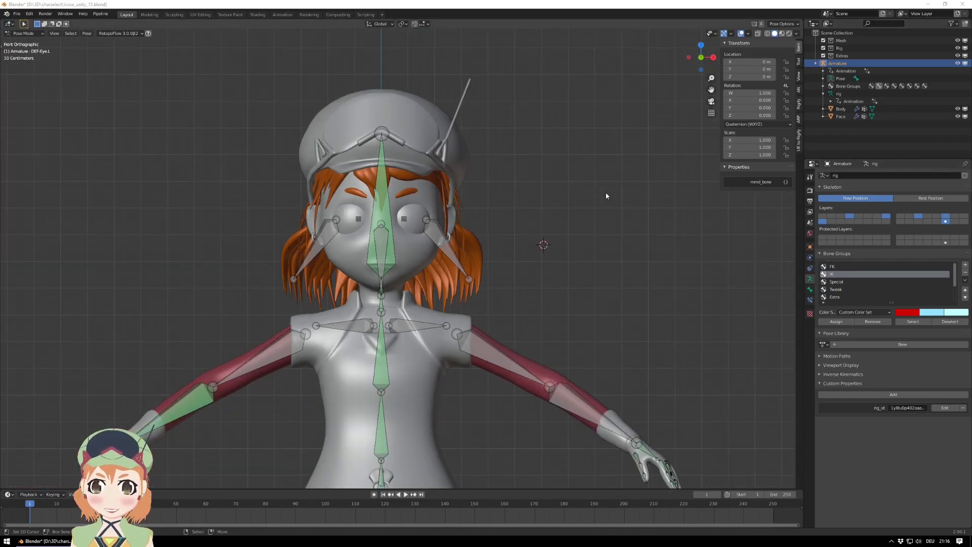
pyautogui.click(23, 33)
pyautogui.click(41, 50)
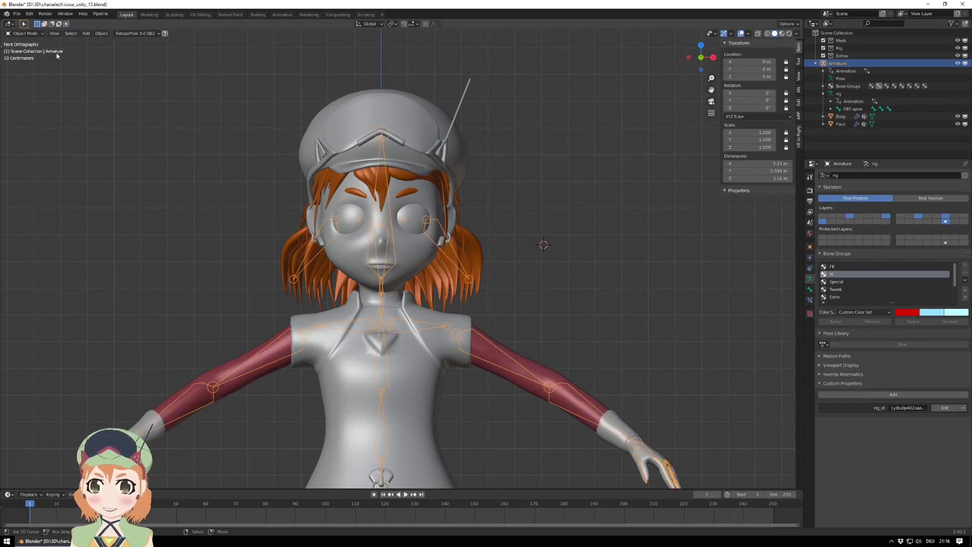
# - Select the Face mesh and examine its vertex groups for the eye and hair bones, deselecting the mesh
pyautogui.click(411, 262)
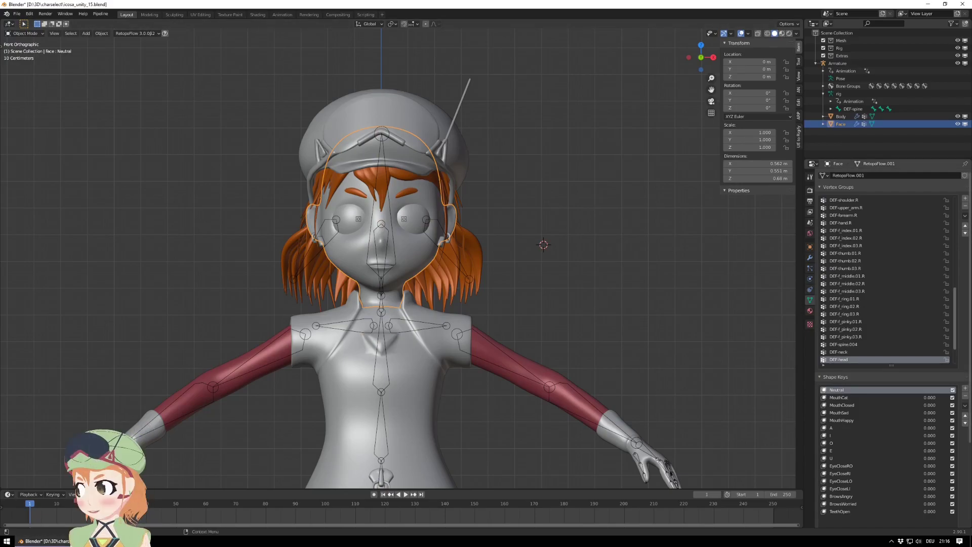
pyautogui.click(628, 263)
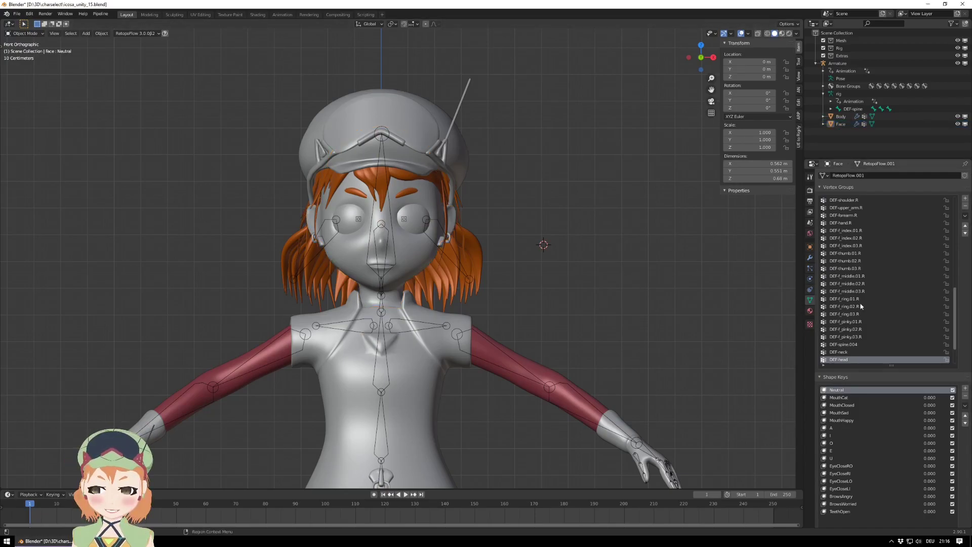
pyautogui.scroll(-4, 916, 335)
pyautogui.scroll(-5, 906, 425)
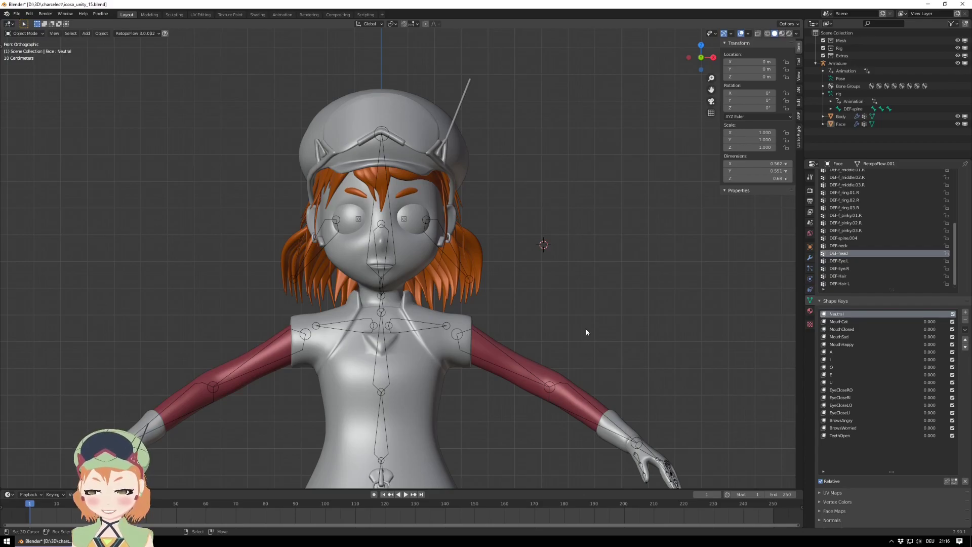
pyautogui.scroll(1, 532, 282)
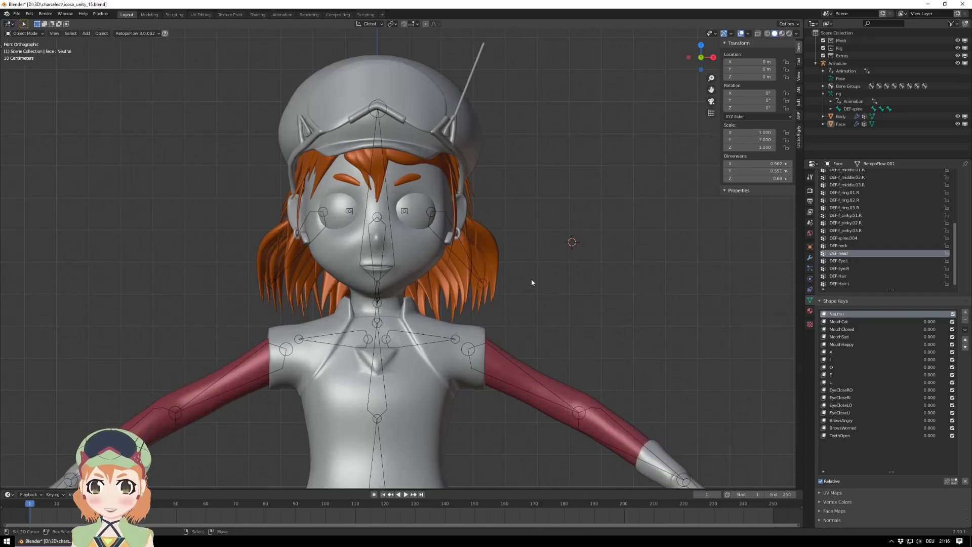
# - Reselect the Face mesh, and switch the selection to the Body mesh to show its vertex groups
pyautogui.click(404, 263)
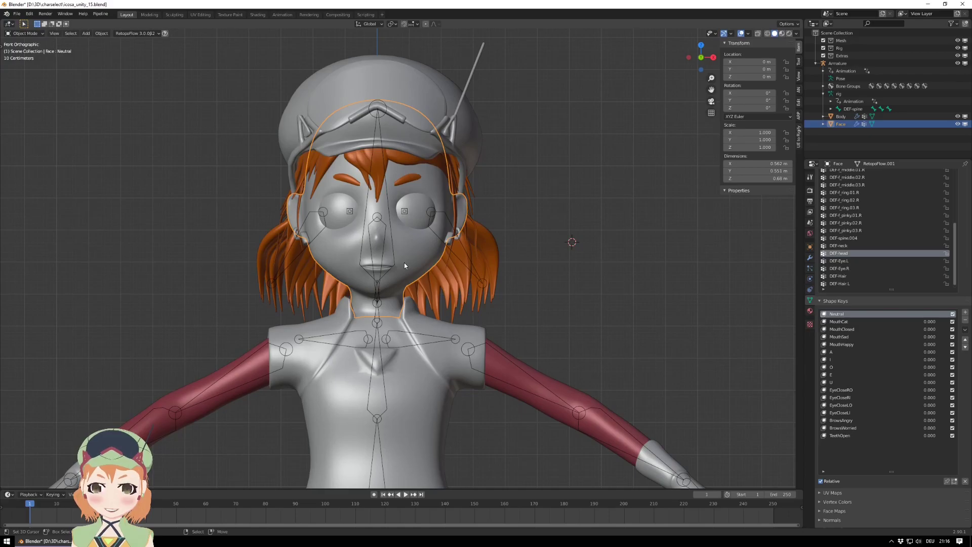
pyautogui.scroll(-2, 404, 263)
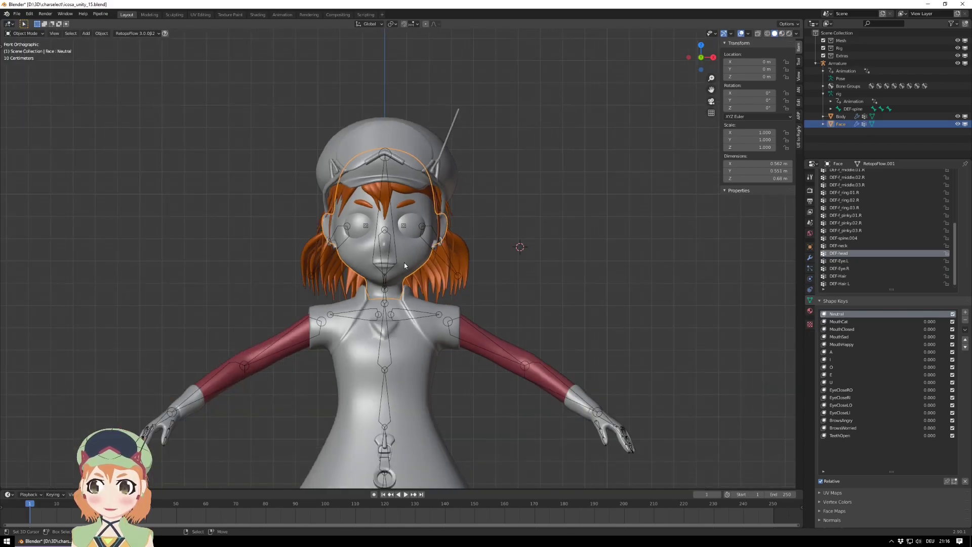
pyautogui.click(841, 117)
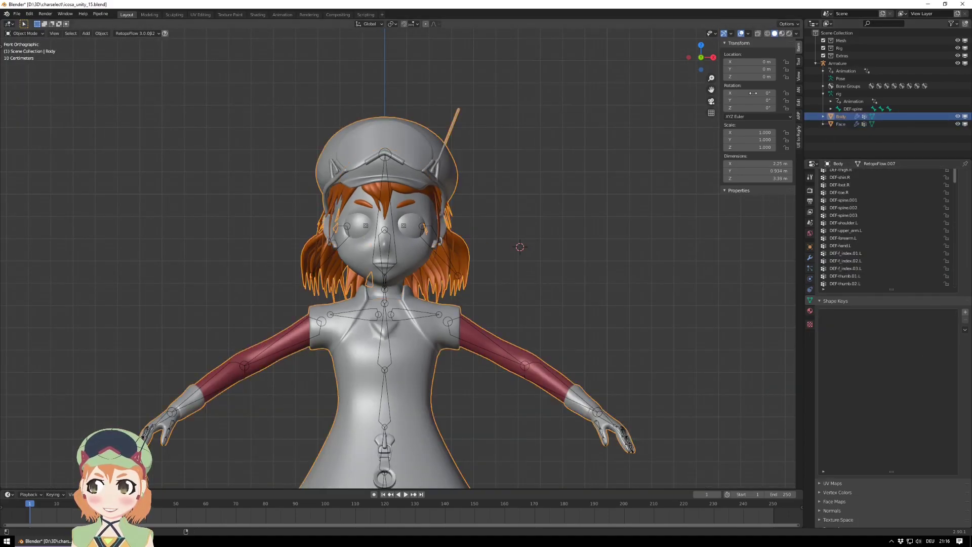
pyautogui.scroll(1, 570, 231)
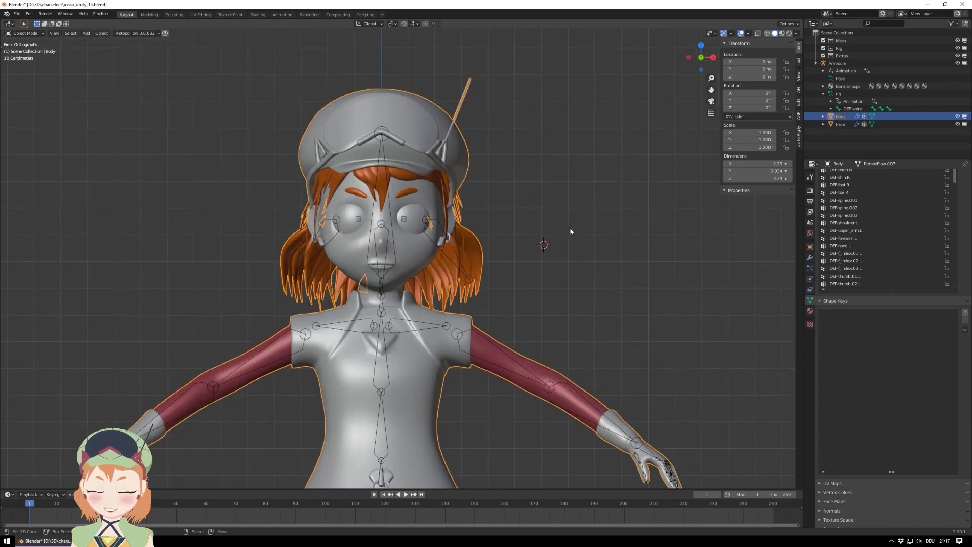
# - Try moving the Body mesh away from the head, and select the Face and Body meshes in turn to compare their outlines
pyautogui.press('g')
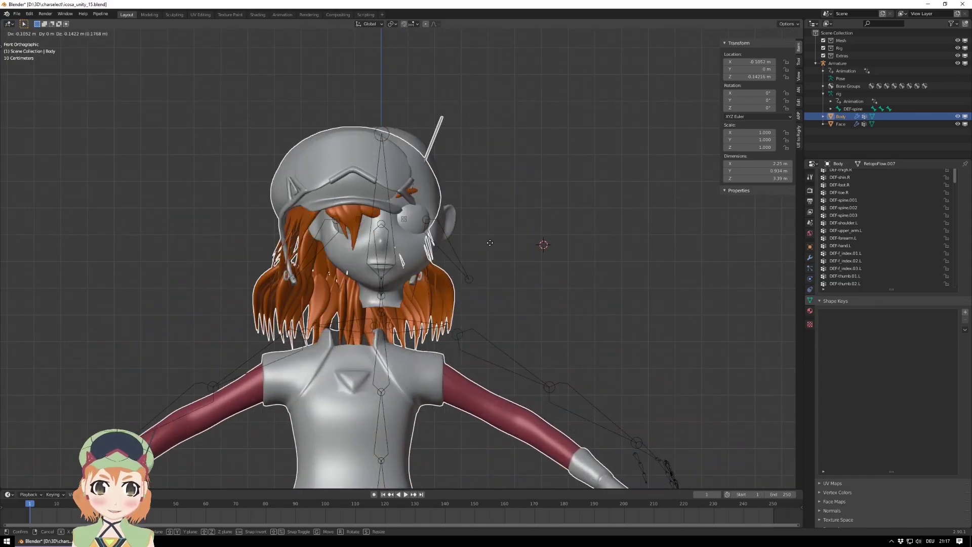
pyautogui.rightClick(628, 221)
pyautogui.click(840, 124)
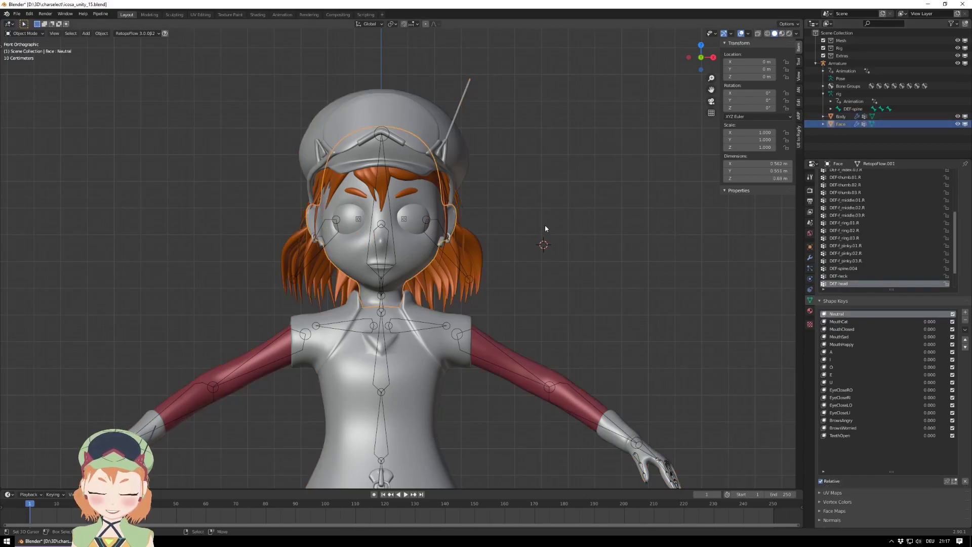
pyautogui.click(843, 116)
pyautogui.click(841, 124)
# - Deselect and reselect the Face mesh in the viewport and examine which part of the head it covers
pyautogui.keyDown('shift'); pyautogui.rightClick(507, 239); pyautogui.keyUp('shift')
pyautogui.click(506, 239)
pyautogui.scroll(3, 506, 239)
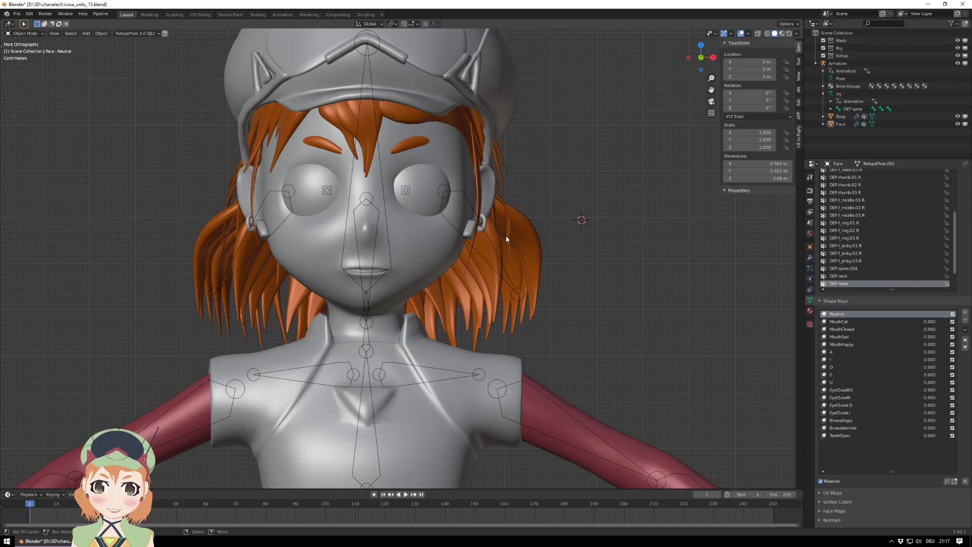
pyautogui.click(424, 256)
pyautogui.scroll(-4, 658, 224)
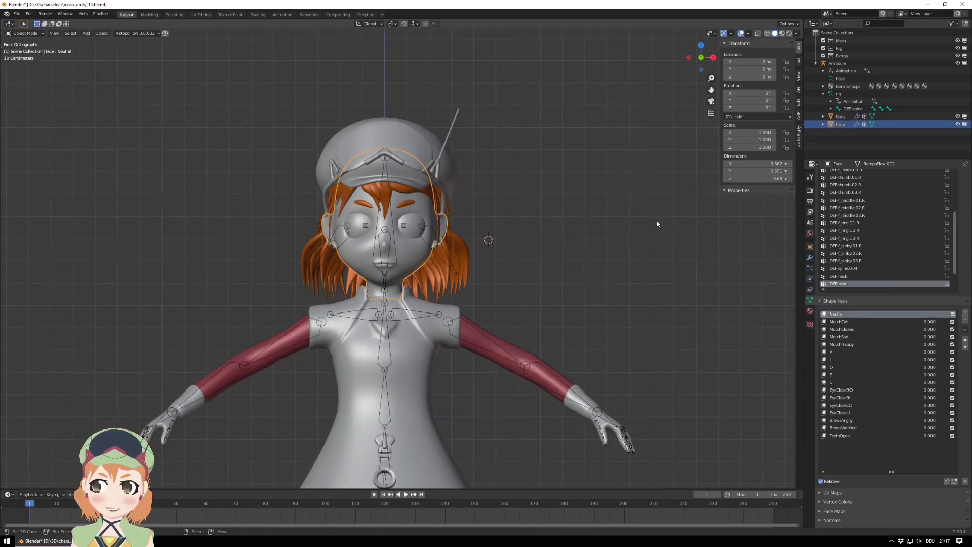
pyautogui.scroll(2, 657, 224)
pyautogui.scroll(-1, 658, 224)
pyautogui.scroll(2, 658, 224)
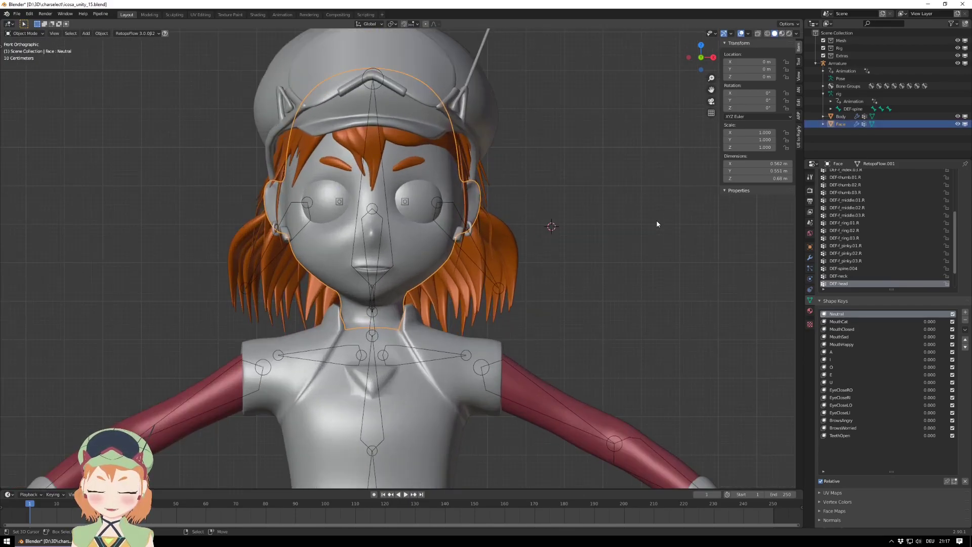
pyautogui.scroll(-1, 658, 224)
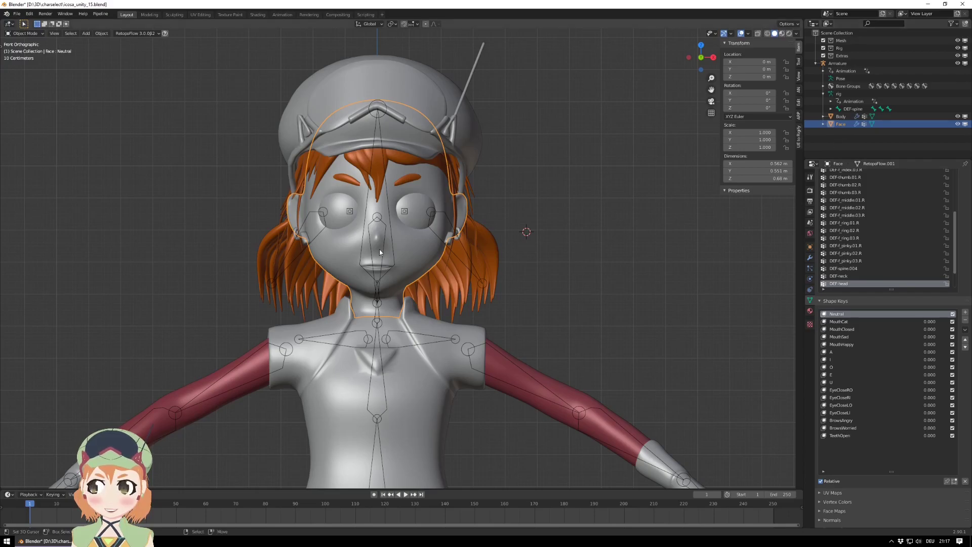
# - Select the Body mesh and examine its extent, switching the viewport to wireframe shading and back to solid
pyautogui.scroll(-2, 461, 351)
pyautogui.click(420, 377)
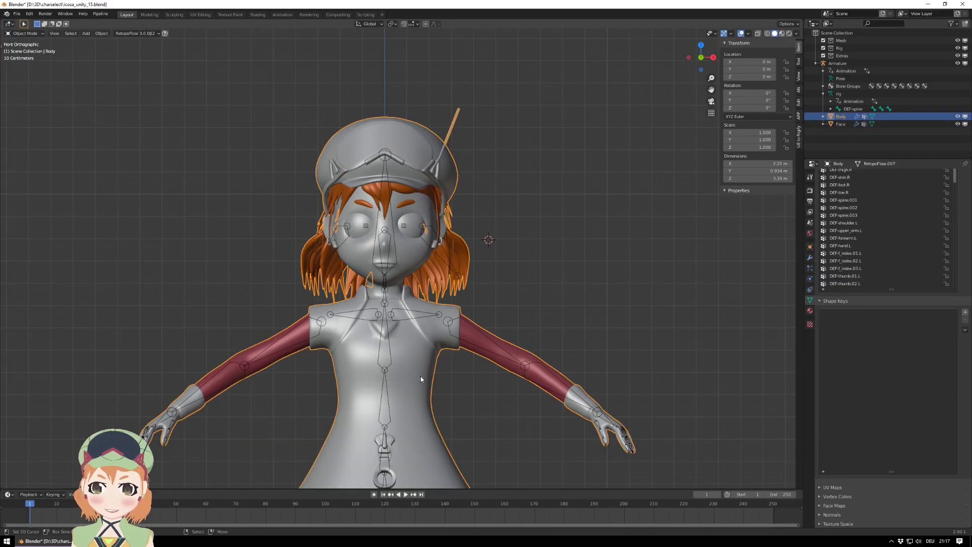
pyautogui.press('z')
pyautogui.click(478, 338)
pyautogui.press('z')
pyautogui.click(628, 338)
pyautogui.scroll(2, 530, 277)
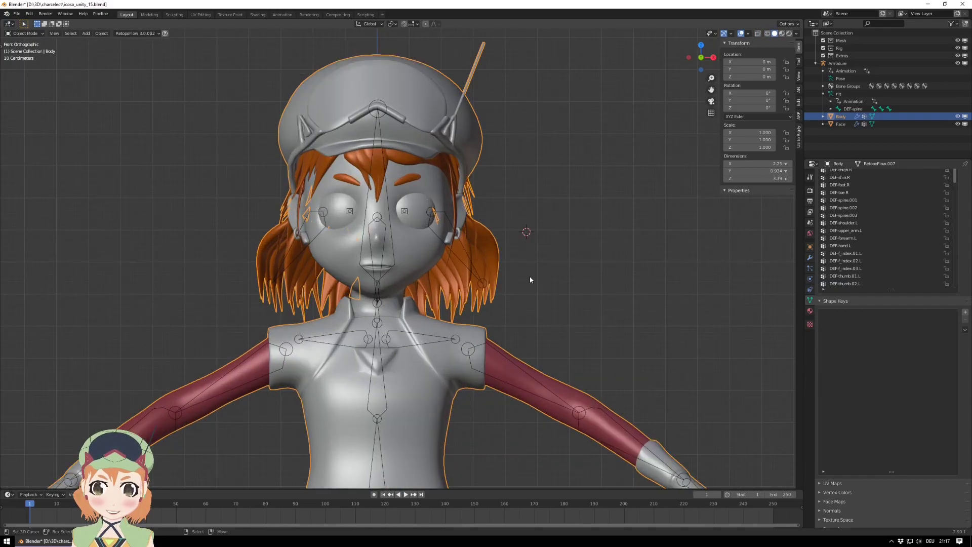
pyautogui.scroll(1, 530, 280)
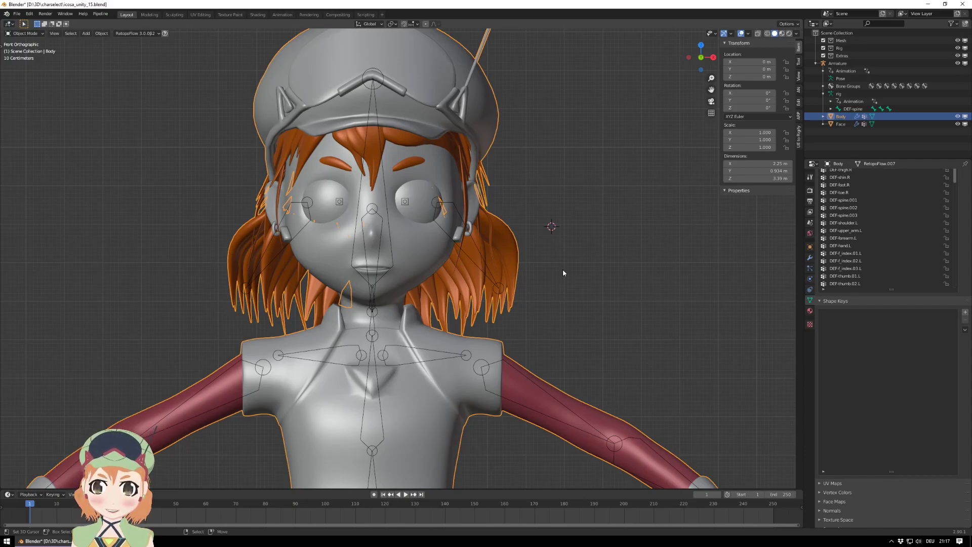
# - Select the Face mesh and examine it against the rest of the character, deselecting and reselecting it
pyautogui.click(420, 262)
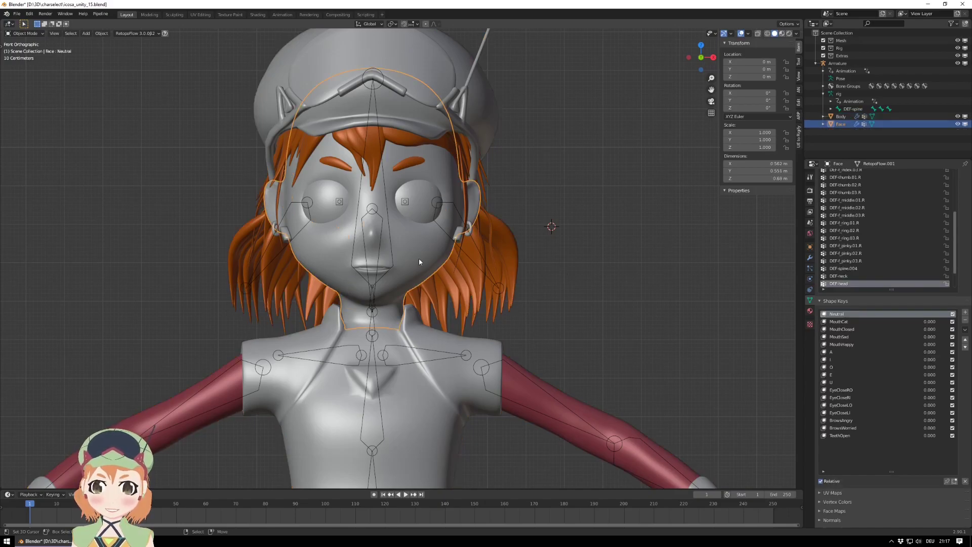
pyautogui.scroll(-4, 419, 260)
pyautogui.scroll(4, 420, 260)
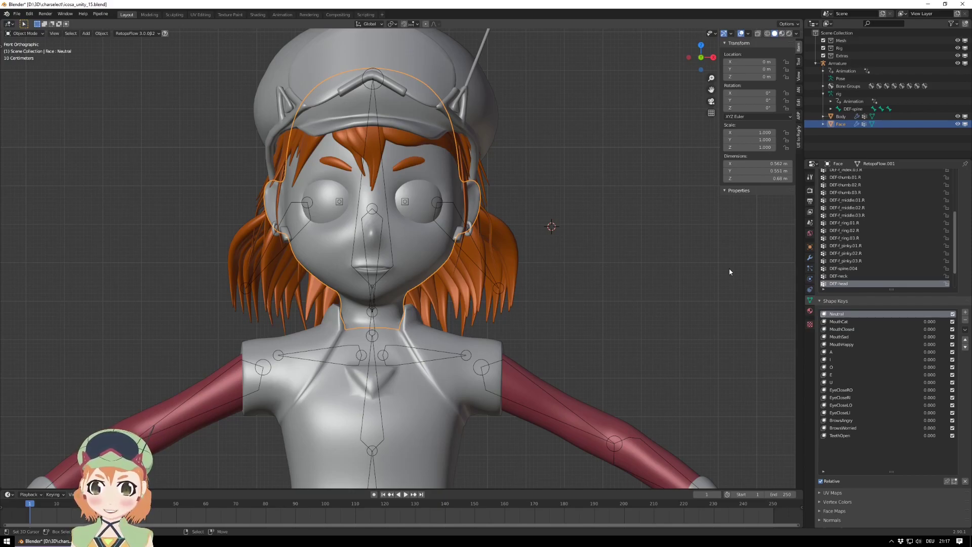
pyautogui.keyDown('shift'); pyautogui.rightClick(683, 234); pyautogui.keyUp('shift')
pyautogui.click(572, 225)
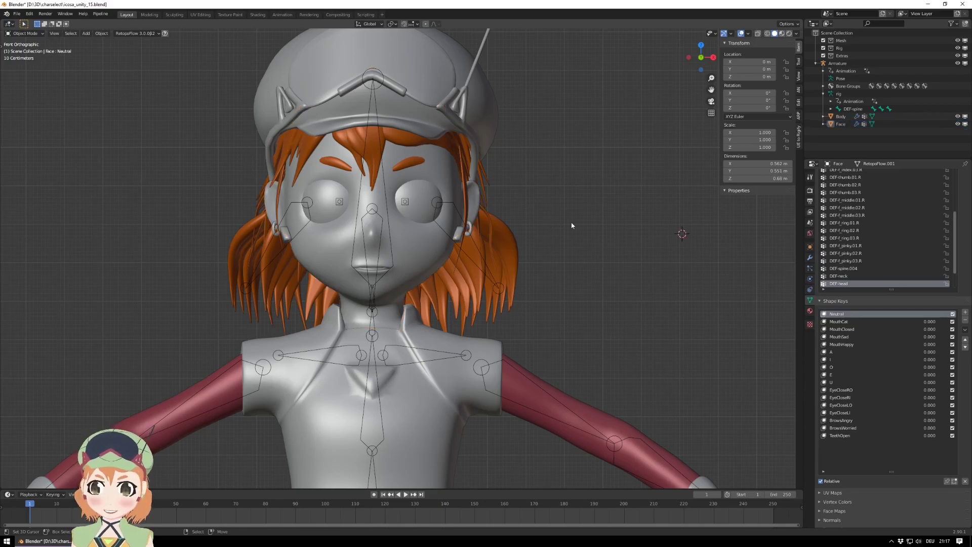
pyautogui.click(411, 243)
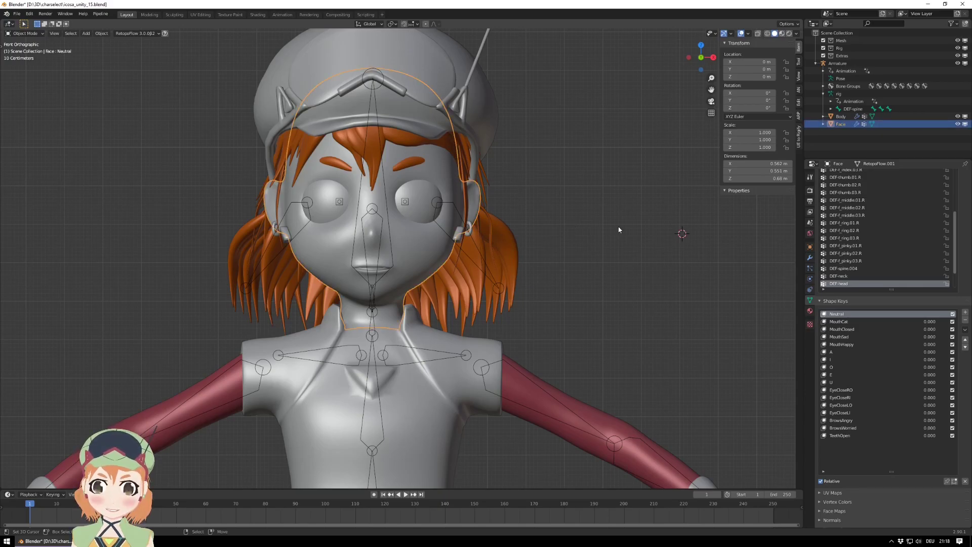
# - Show the modifiers of the Face mesh to examine its Armature modifier, and keep the Face mesh selected
pyautogui.click(811, 259)
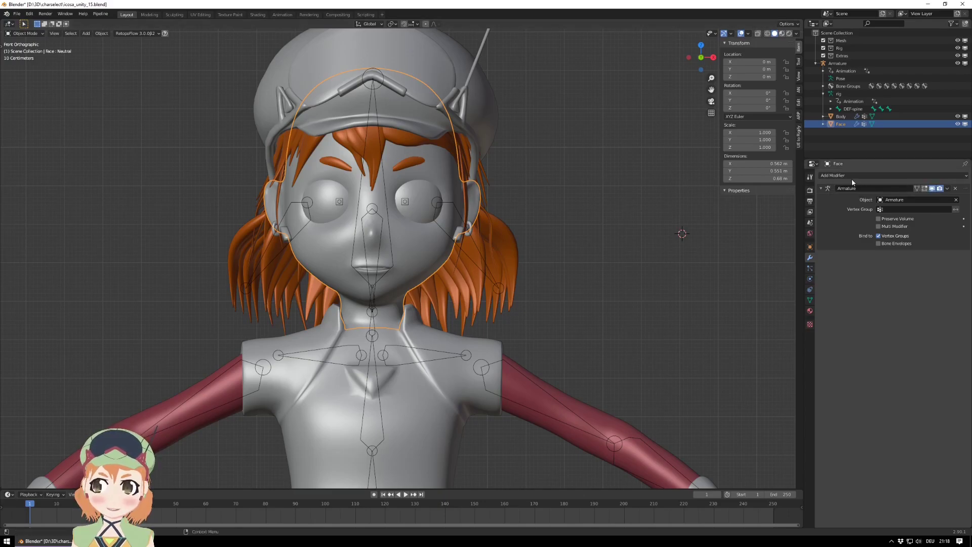
pyautogui.click(621, 218)
pyautogui.rightClick(621, 217)
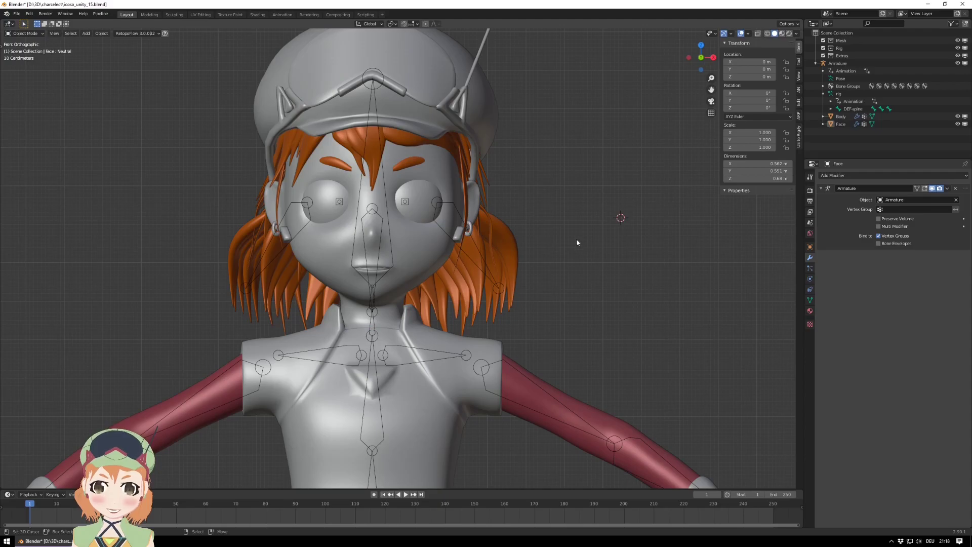
pyautogui.click(443, 260)
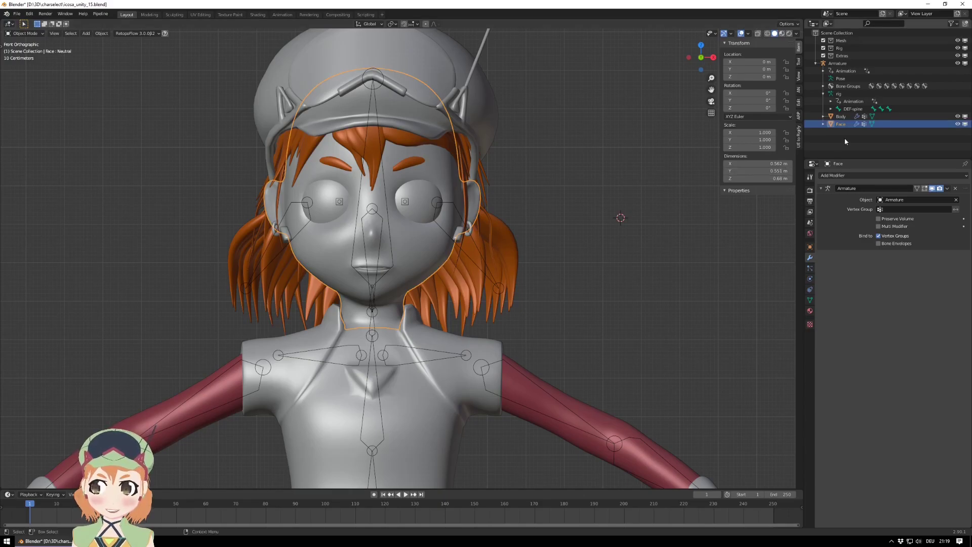
# - Show the shape keys of the Face mesh and make the A shape key active
pyautogui.click(811, 302)
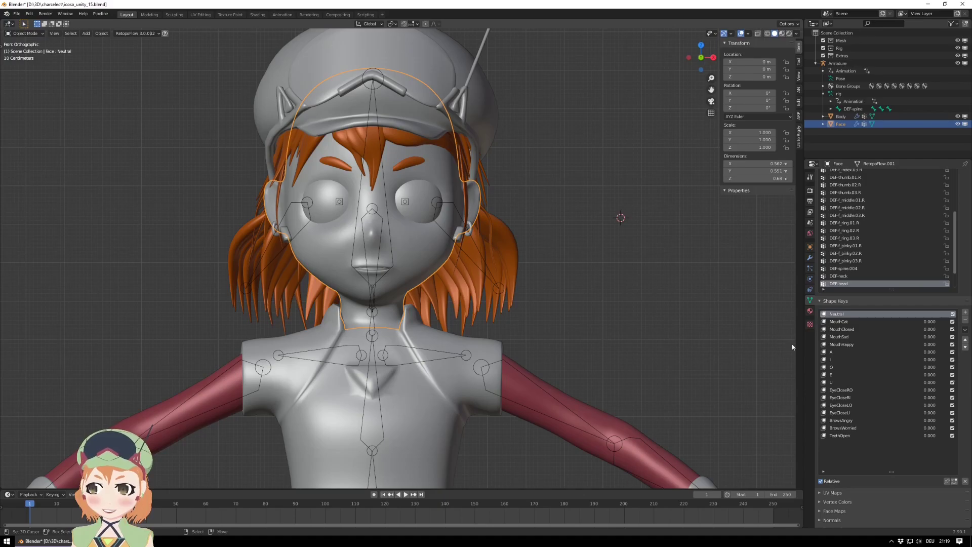
pyautogui.click(837, 352)
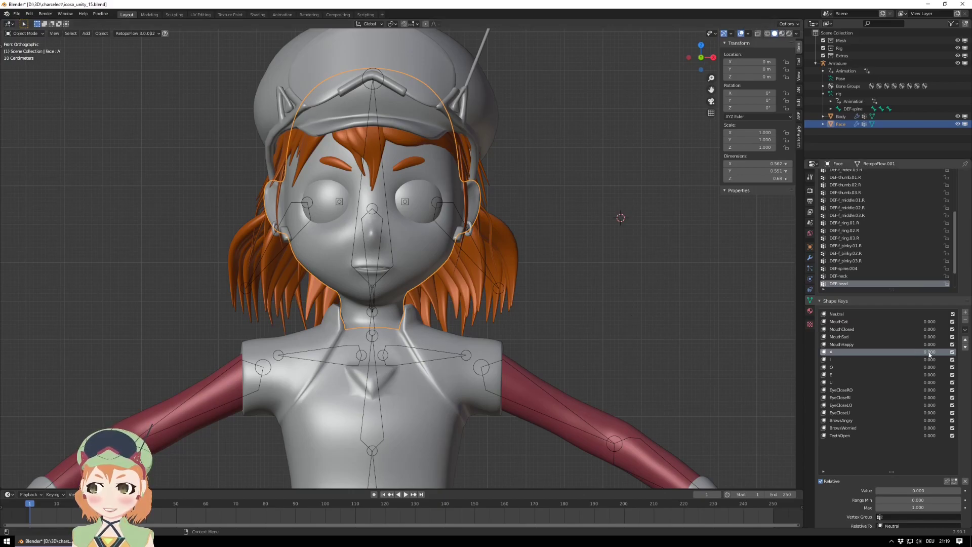
pyautogui.moveTo(929, 354); pyautogui.dragTo(918, 383)
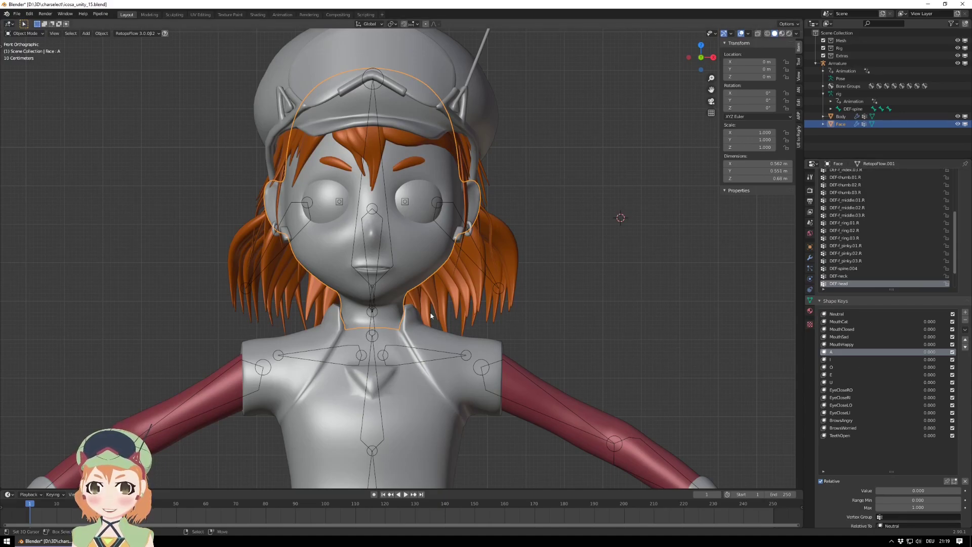
pyautogui.scroll(5, 443, 318)
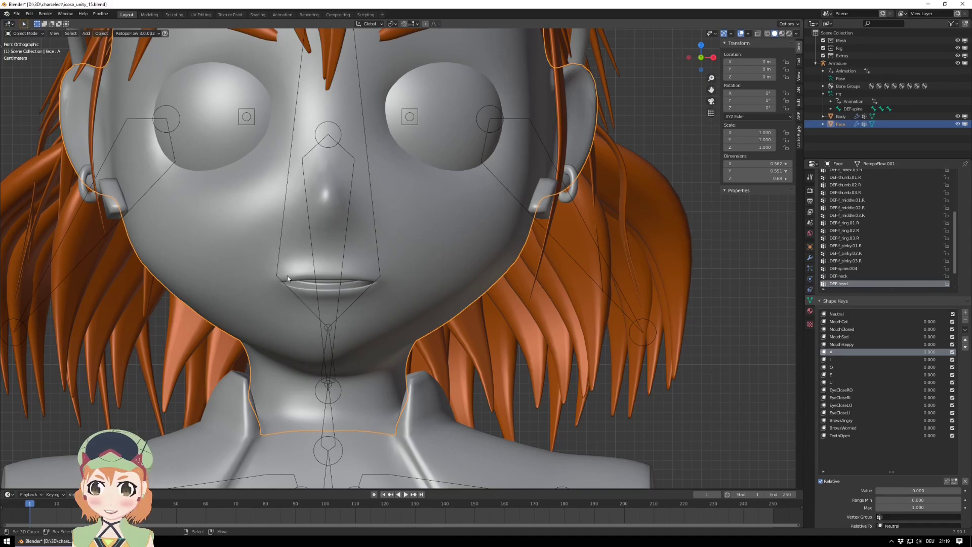
# - Preview an open mouth with TeethOpen at 1.000, A at 1.000 lowered to 0.740, and E at 1.000
pyautogui.moveTo(930, 353); pyautogui.dragTo(966, 352)
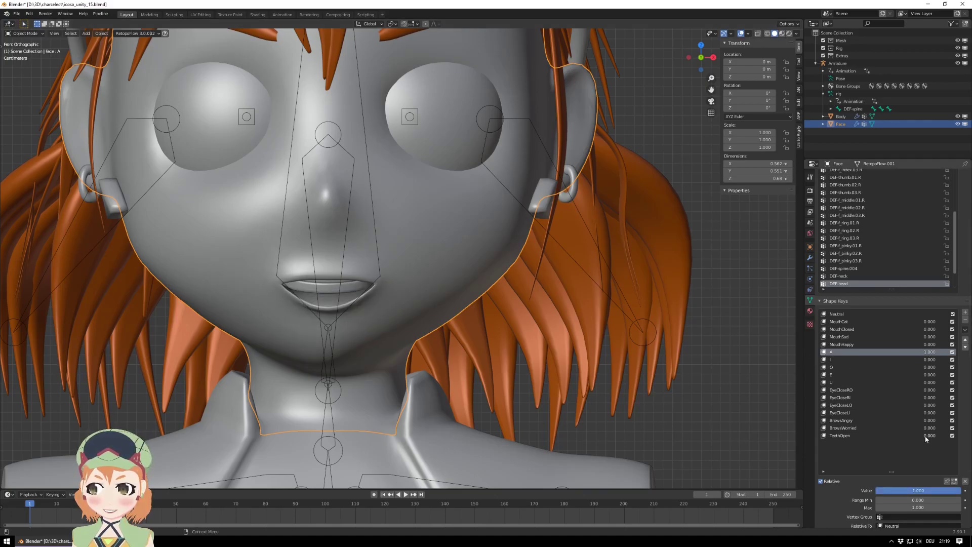
pyautogui.moveTo(930, 436); pyautogui.dragTo(967, 436)
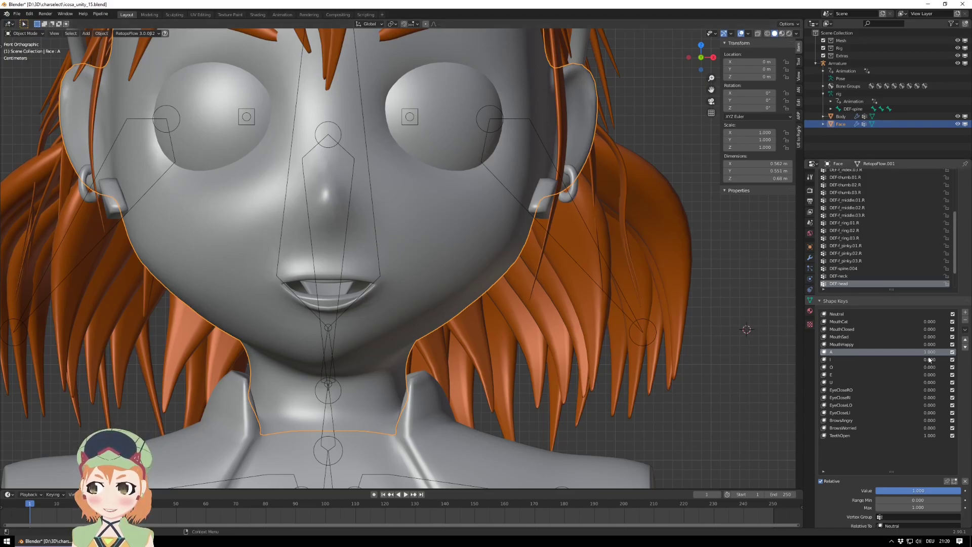
pyautogui.moveTo(930, 362)
pyautogui.mouseDown()
pyautogui.moveTo(939, 361)
pyautogui.moveTo(920, 354)
pyautogui.mouseUp()
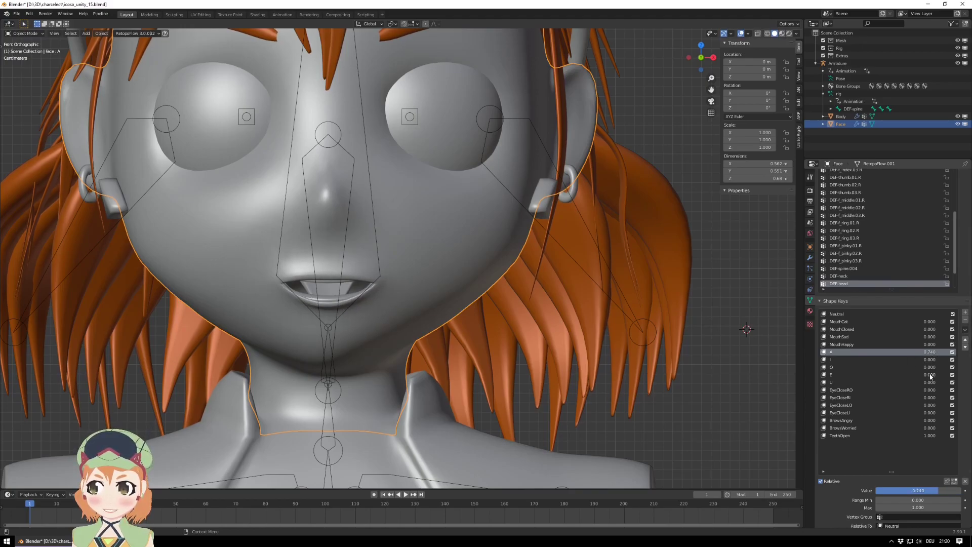
pyautogui.moveTo(929, 376); pyautogui.dragTo(963, 376)
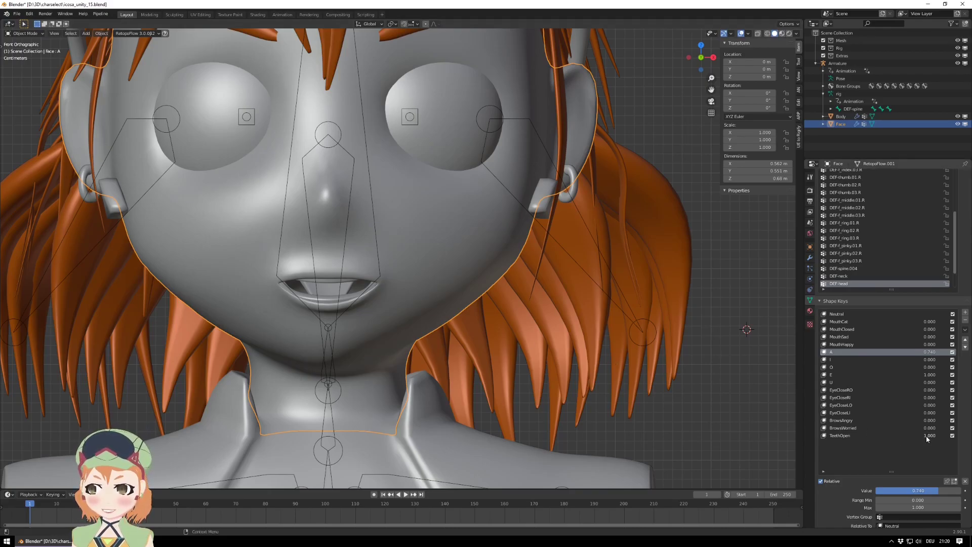
# - Compare the open mouth with TeethOpen at 0.000 and 1.000 while A is at 1.000, and reset both shape keys to 0.000
pyautogui.moveTo(926, 438); pyautogui.dragTo(873, 437)
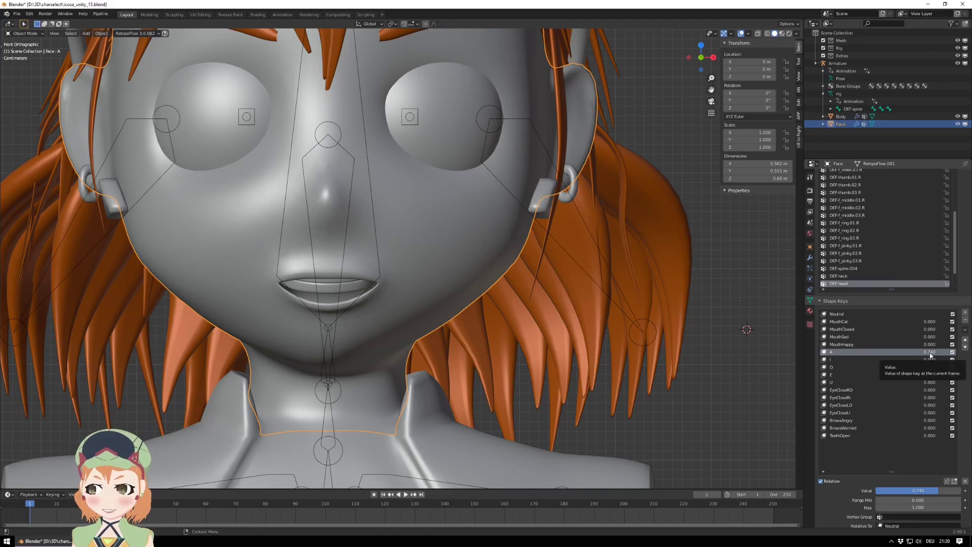
pyautogui.moveTo(931, 354); pyautogui.dragTo(961, 354)
pyautogui.moveTo(928, 436); pyautogui.dragTo(960, 437)
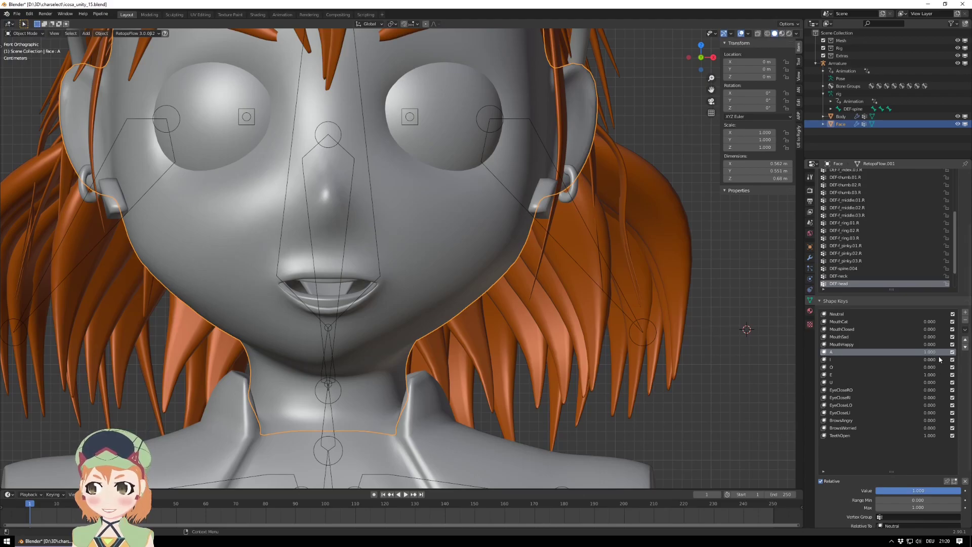
pyautogui.moveTo(937, 352); pyautogui.dragTo(896, 375)
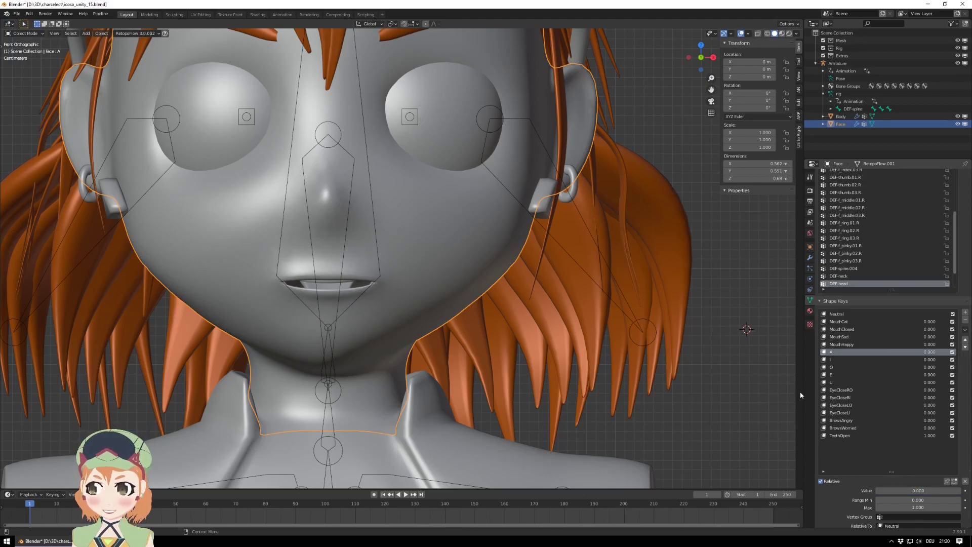
pyautogui.moveTo(933, 436); pyautogui.dragTo(894, 436)
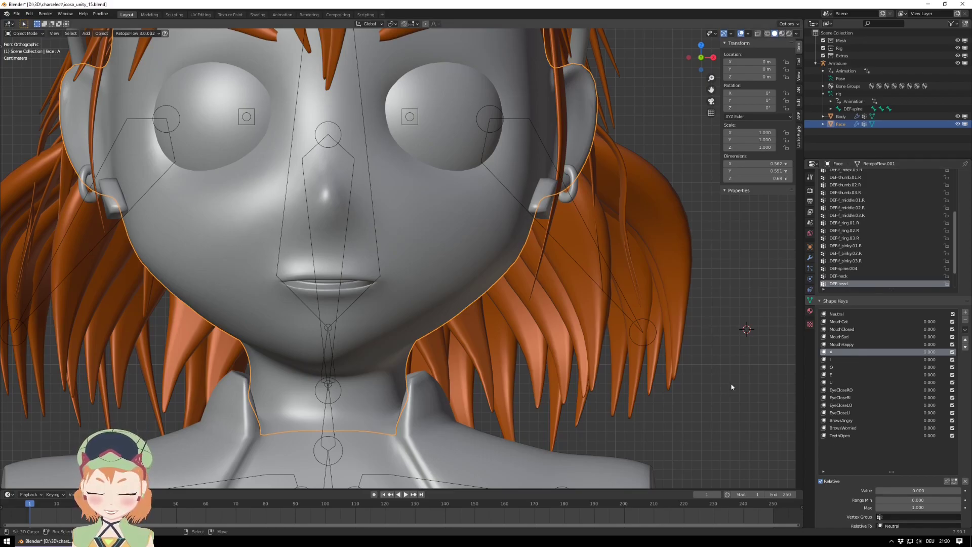
# - Preview the MouthClosed shape key at 1.000 and reset it to 0.000
pyautogui.scroll(-2, 731, 387)
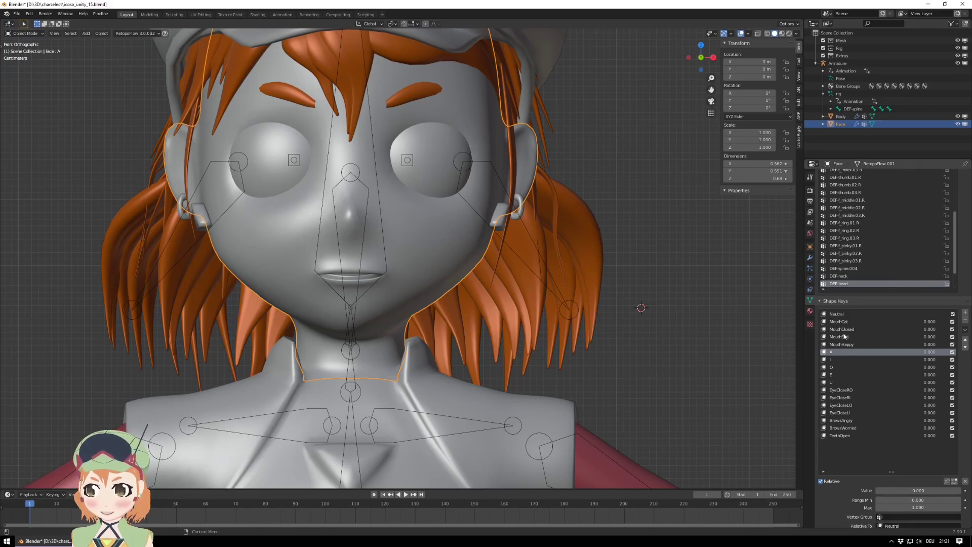
pyautogui.moveTo(927, 322); pyautogui.dragTo(965, 329)
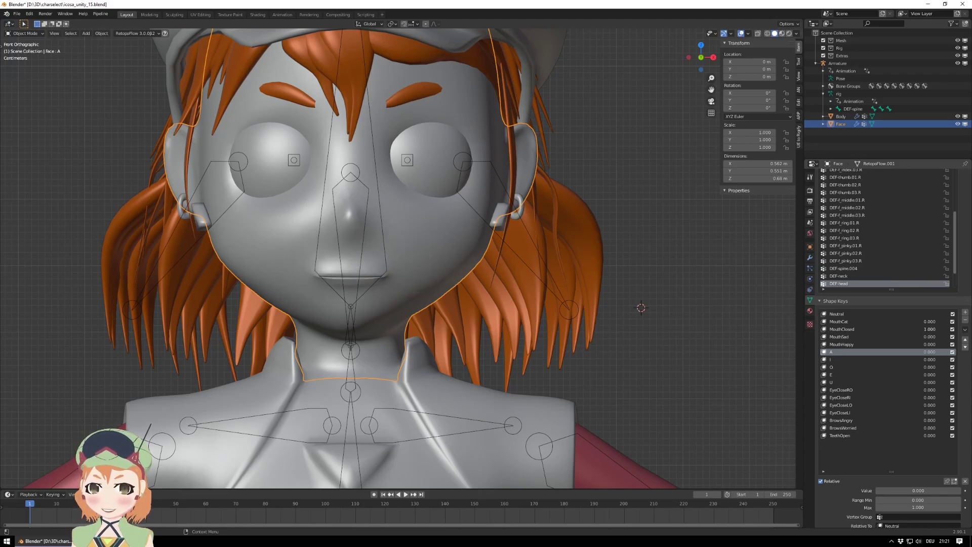
pyautogui.moveTo(964, 329); pyautogui.dragTo(911, 329)
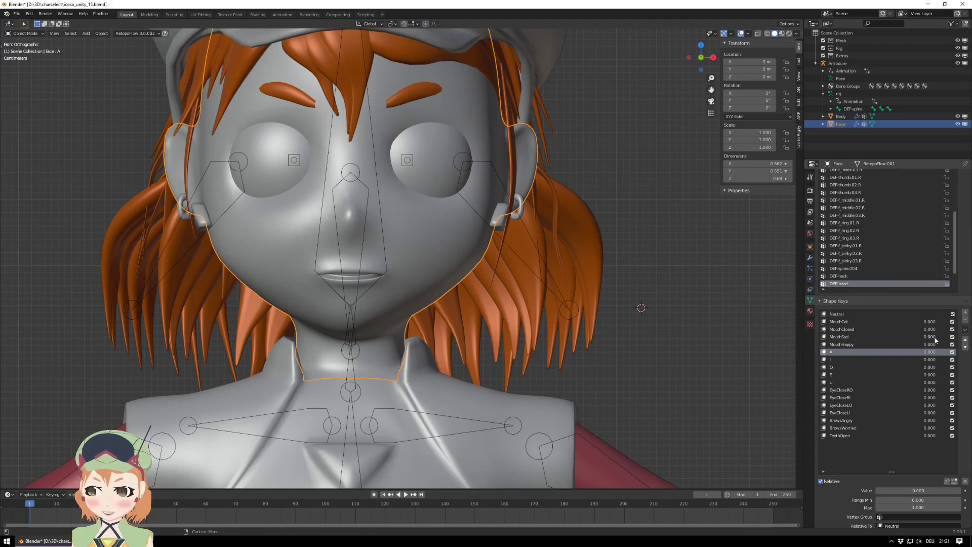
# - Preview the MouthSad shape key at 1.000 and bring it back down to 0.000
pyautogui.moveTo(929, 339); pyautogui.dragTo(963, 338)
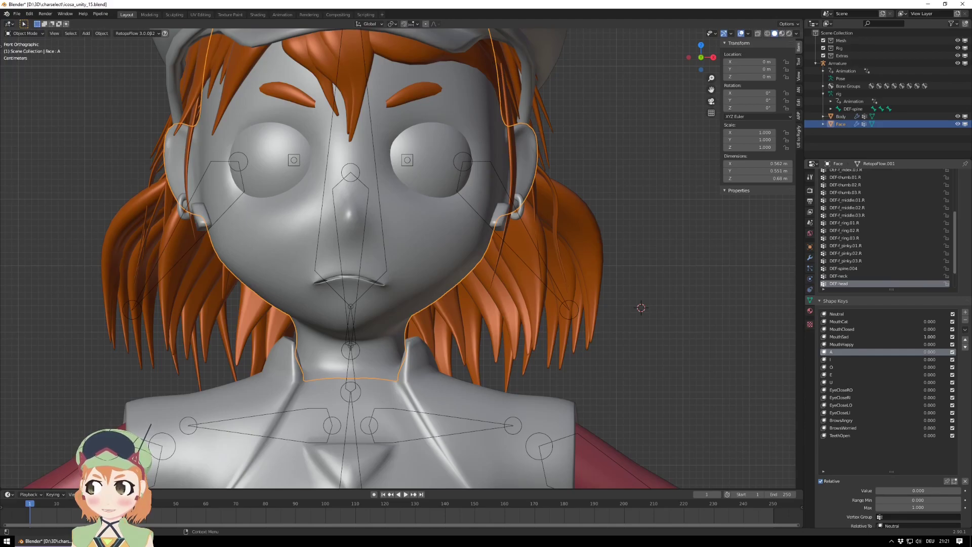
pyautogui.moveTo(963, 339); pyautogui.dragTo(938, 339)
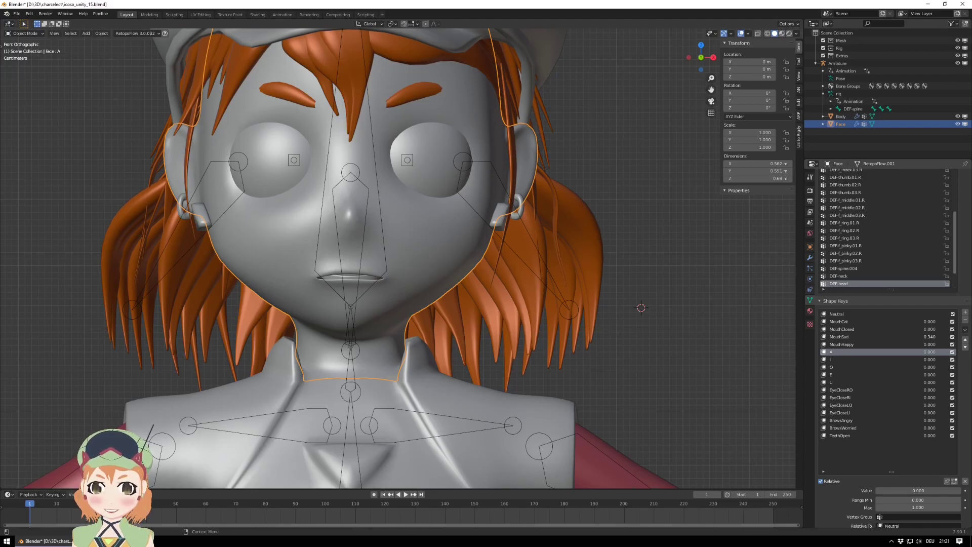
pyautogui.moveTo(938, 339)
pyautogui.mouseDown()
pyautogui.moveTo(961, 338)
pyautogui.moveTo(925, 339)
pyautogui.mouseUp()
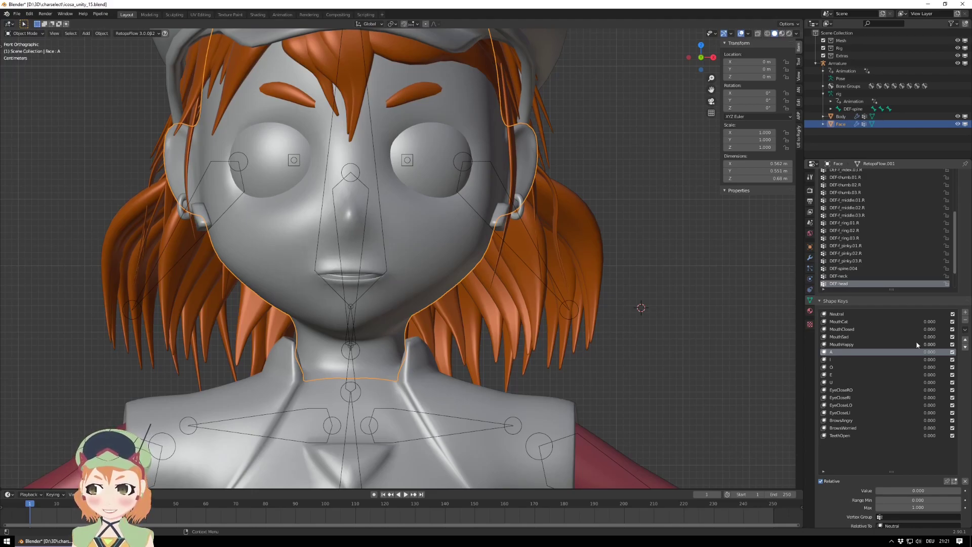
# - Preview the MouthHappy and BrowsAngry shape keys one after the other at 1.000, resetting each to 0.000
pyautogui.moveTo(925, 344); pyautogui.dragTo(952, 344)
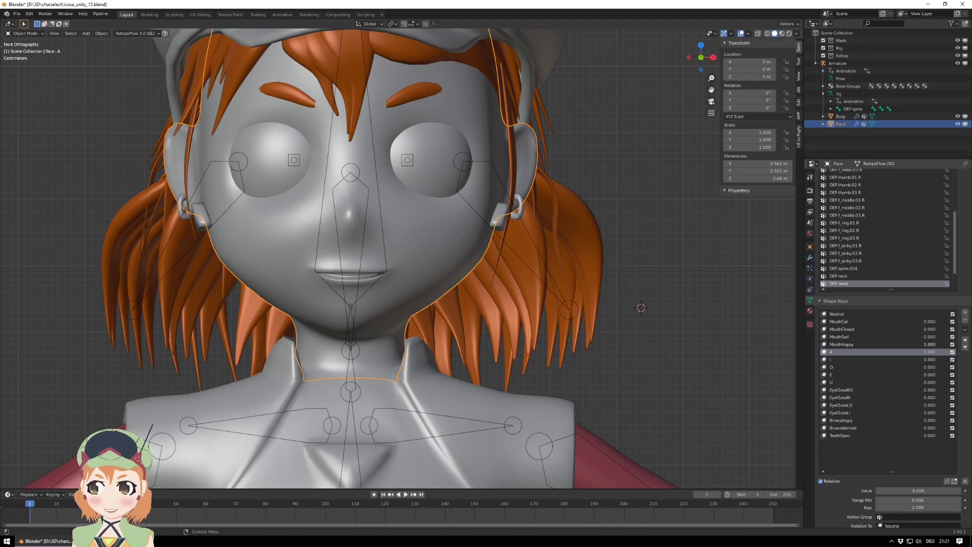
pyautogui.moveTo(952, 345); pyautogui.dragTo(922, 344)
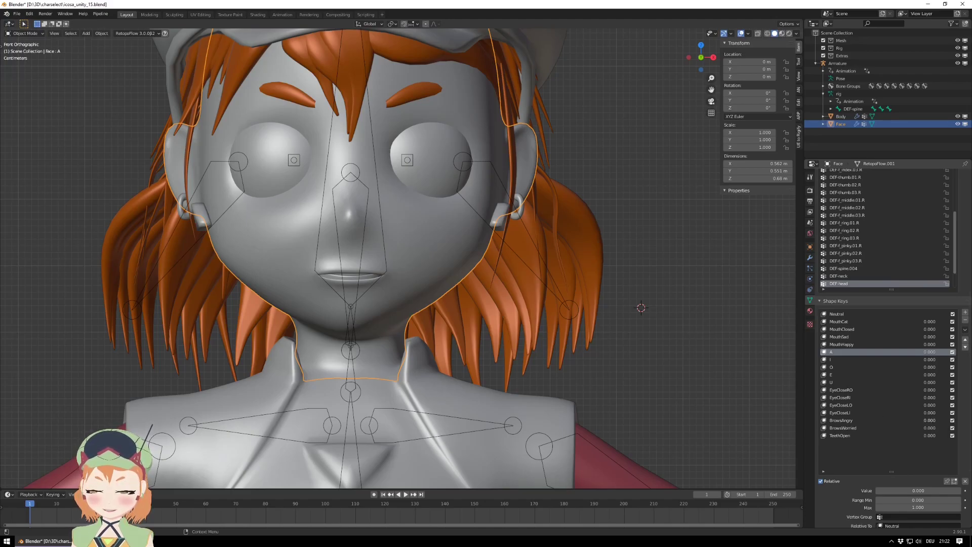
pyautogui.moveTo(929, 420); pyautogui.dragTo(961, 421)
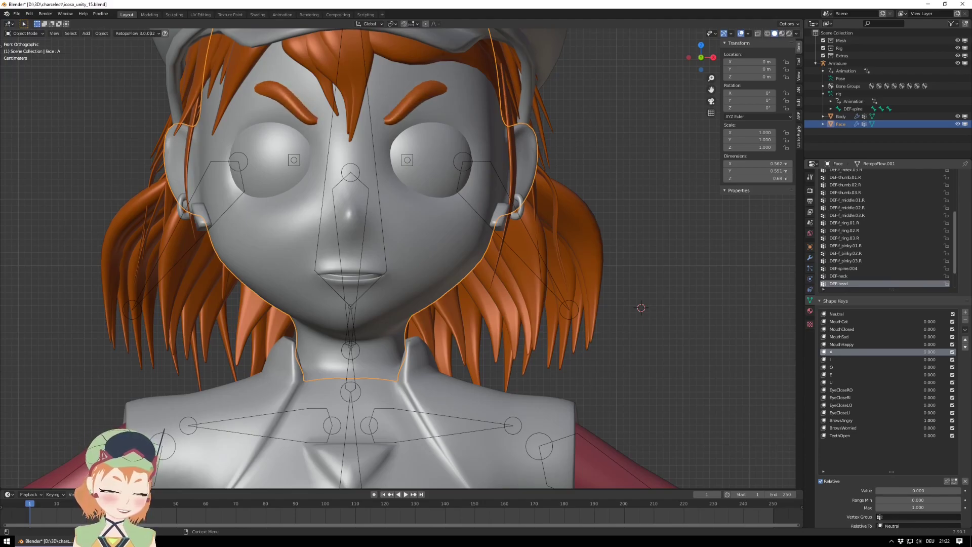
pyautogui.moveTo(960, 420); pyautogui.dragTo(929, 429)
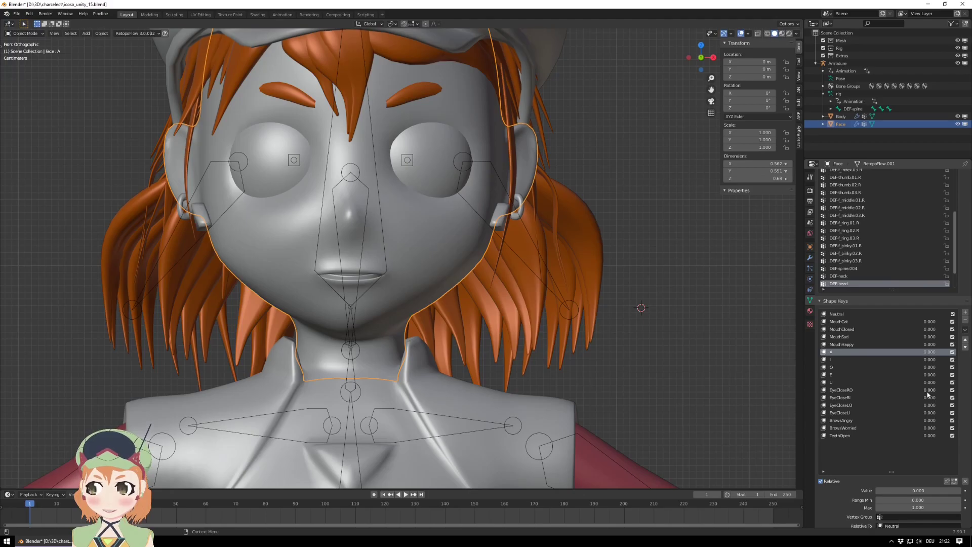
# - Preview the EyeCloseRO and EyeCloseRI shape keys on the Face mesh and leave both at 0.000
pyautogui.moveTo(930, 390)
pyautogui.mouseDown()
pyautogui.moveTo(967, 390)
pyautogui.moveTo(930, 390)
pyautogui.mouseUp()
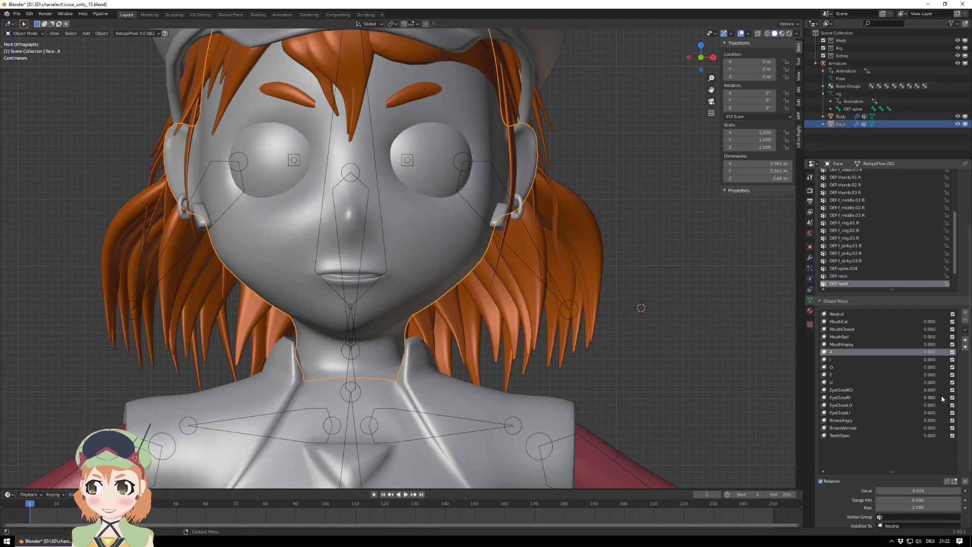
pyautogui.moveTo(918, 398)
pyautogui.mouseDown()
pyautogui.moveTo(957, 398)
pyautogui.moveTo(919, 399)
pyautogui.moveTo(963, 414)
pyautogui.moveTo(921, 414)
pyautogui.moveTo(963, 390)
pyautogui.moveTo(962, 399)
pyautogui.moveTo(920, 397)
pyautogui.mouseUp()
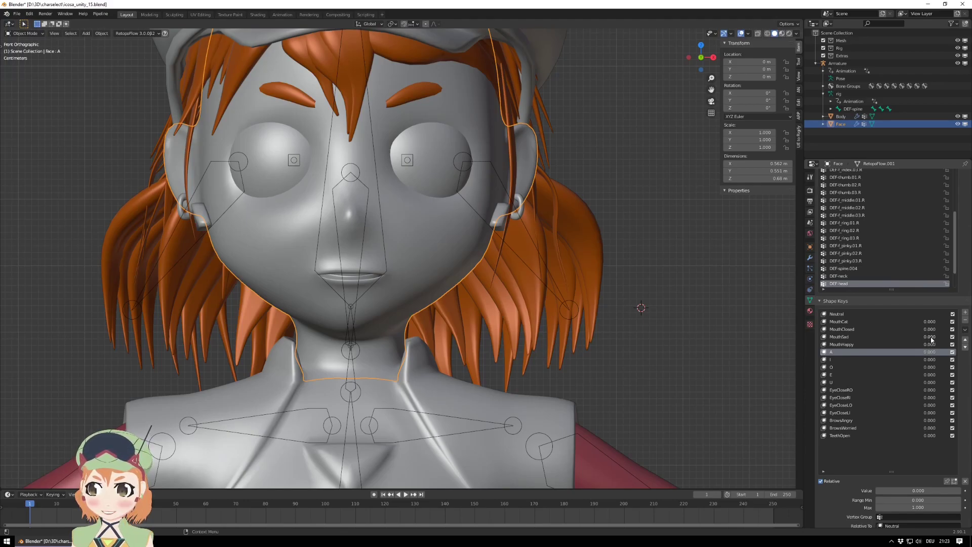
# - Mix an angry expression from MouthSad at 0.190, BrowsAngry at 1.000, EyeCloseRI at 0.250 and a slight EyeCloseLI
pyautogui.moveTo(929, 337); pyautogui.dragTo(940, 337)
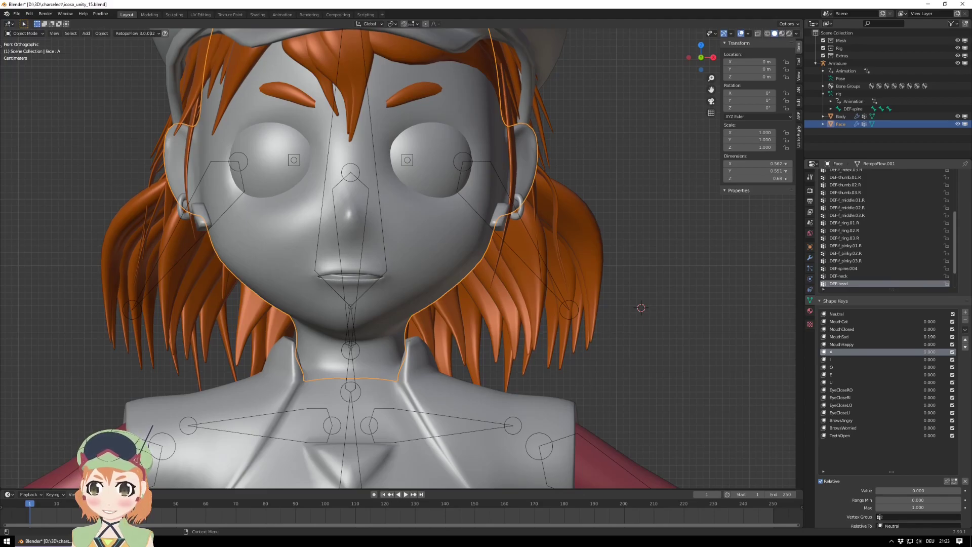
pyautogui.moveTo(930, 421); pyautogui.dragTo(971, 422)
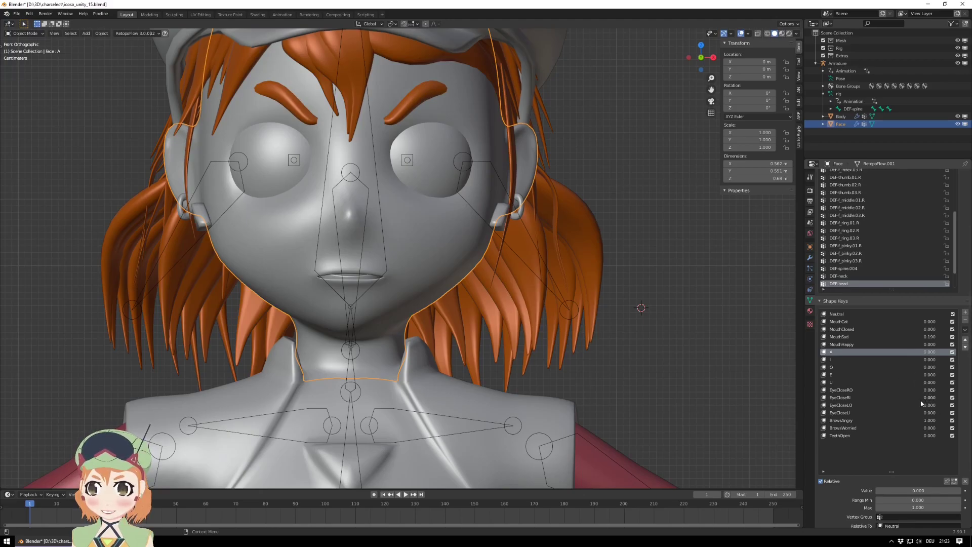
pyautogui.moveTo(928, 399); pyautogui.dragTo(941, 399)
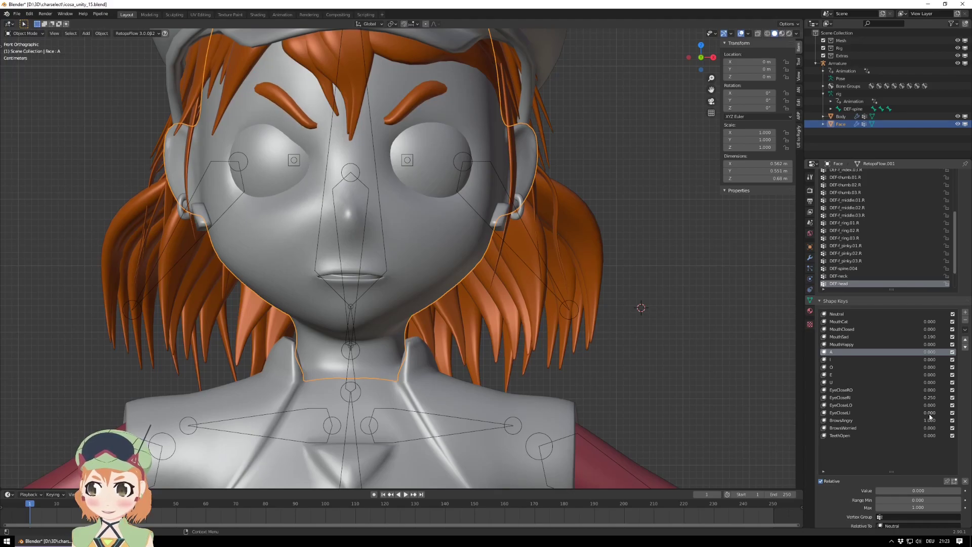
pyautogui.moveTo(929, 414); pyautogui.dragTo(941, 413)
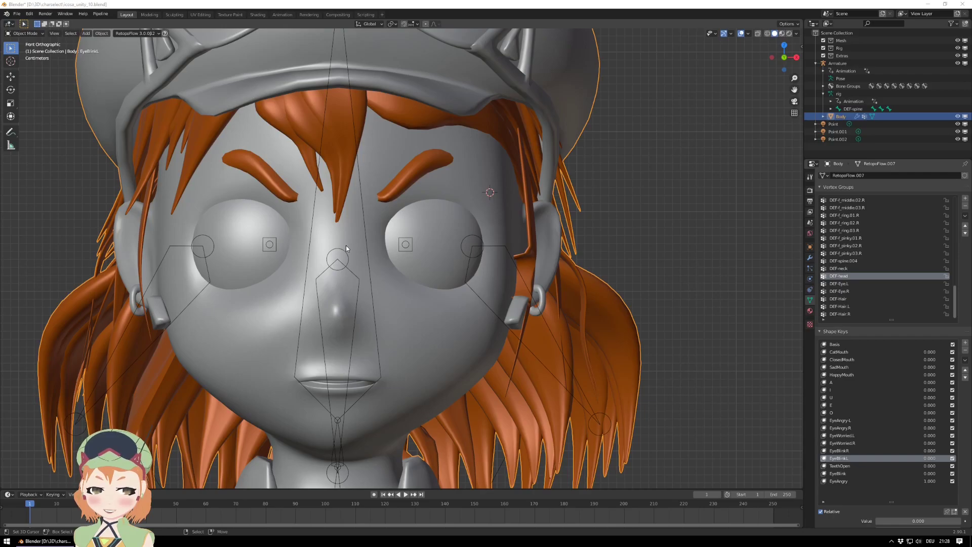
# - Preview the right-eye blink shape key of the Body mesh at 1.000 and reset it to 0.000
pyautogui.click(843, 451)
pyautogui.moveTo(887, 521); pyautogui.dragTo(961, 521)
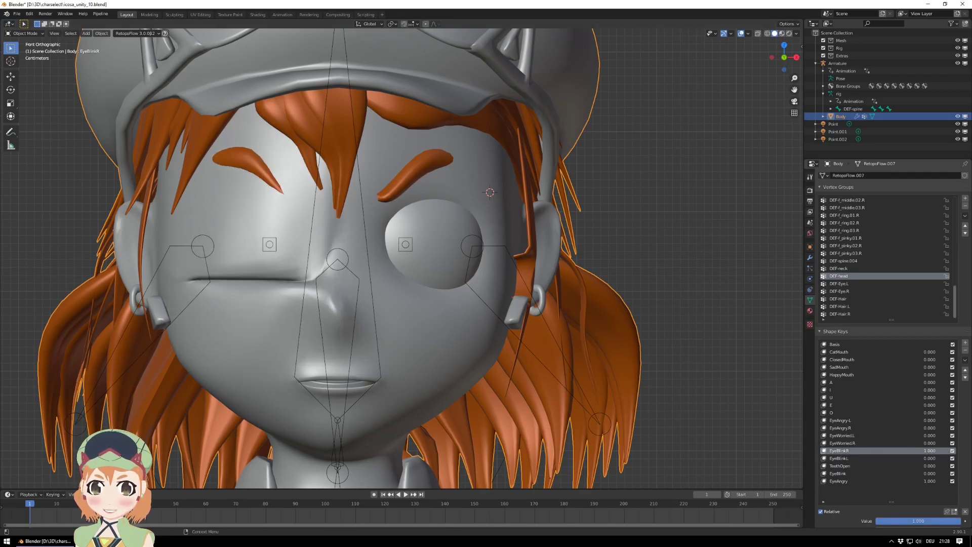
pyautogui.moveTo(954, 451); pyautogui.dragTo(927, 459)
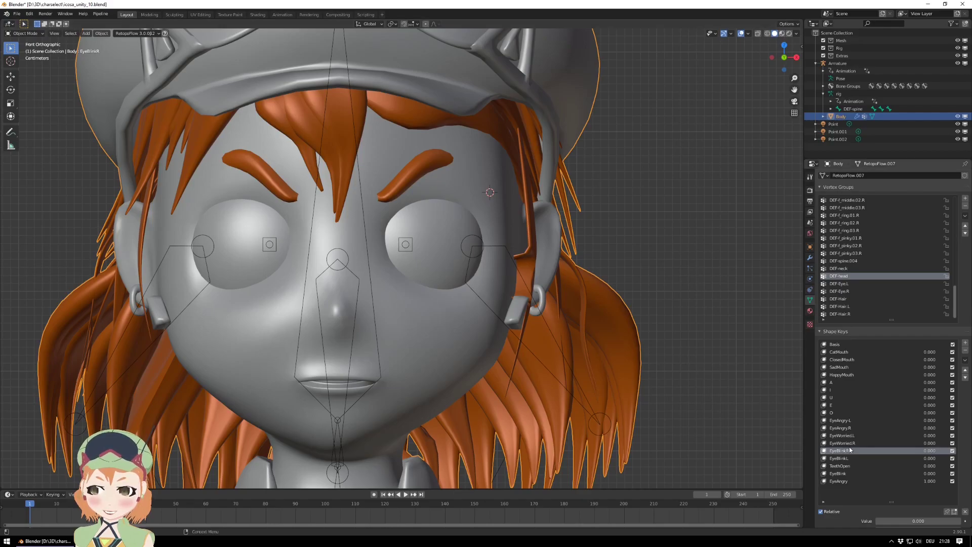
# - Set the right-eye blink shape key to 1.000 and create a new shape key from the current mix
pyautogui.click(966, 360)
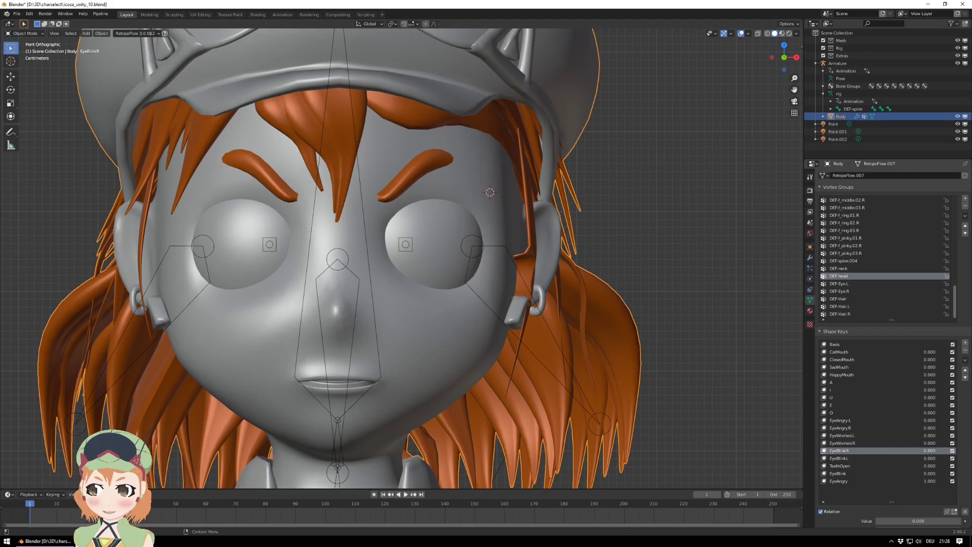
pyautogui.moveTo(901, 521); pyautogui.dragTo(960, 521)
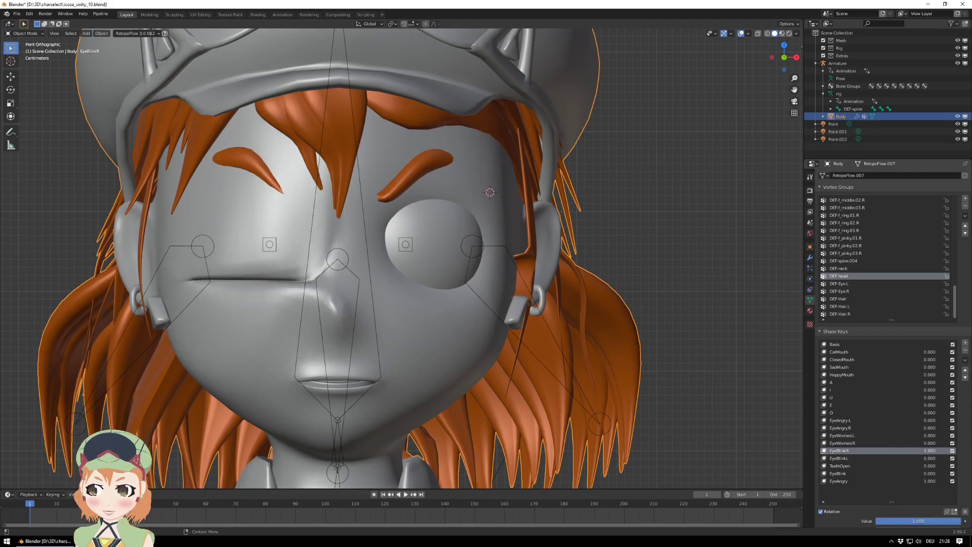
pyautogui.click(966, 359)
pyautogui.click(919, 369)
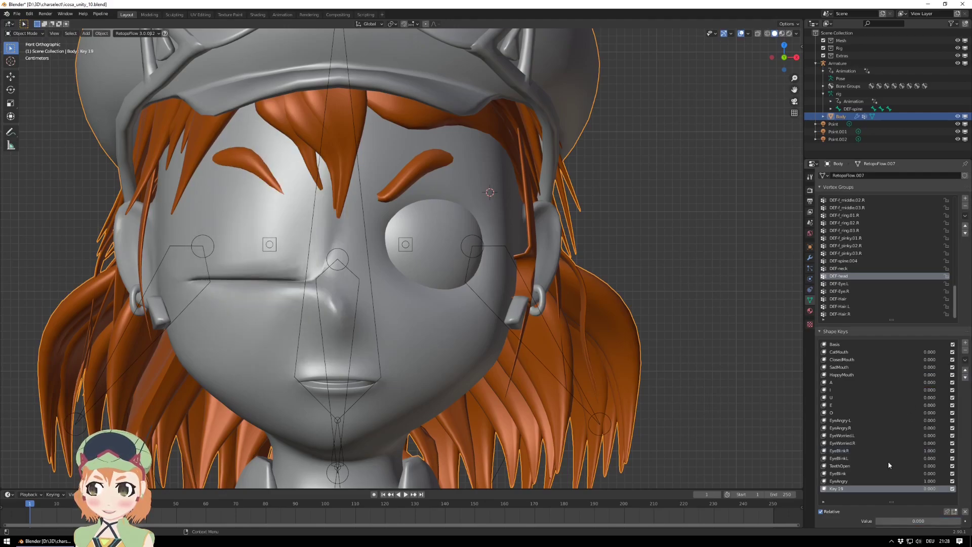
# - Rename the new shape key as EyeBlinkRightOuter
pyautogui.doubleClick(844, 488)
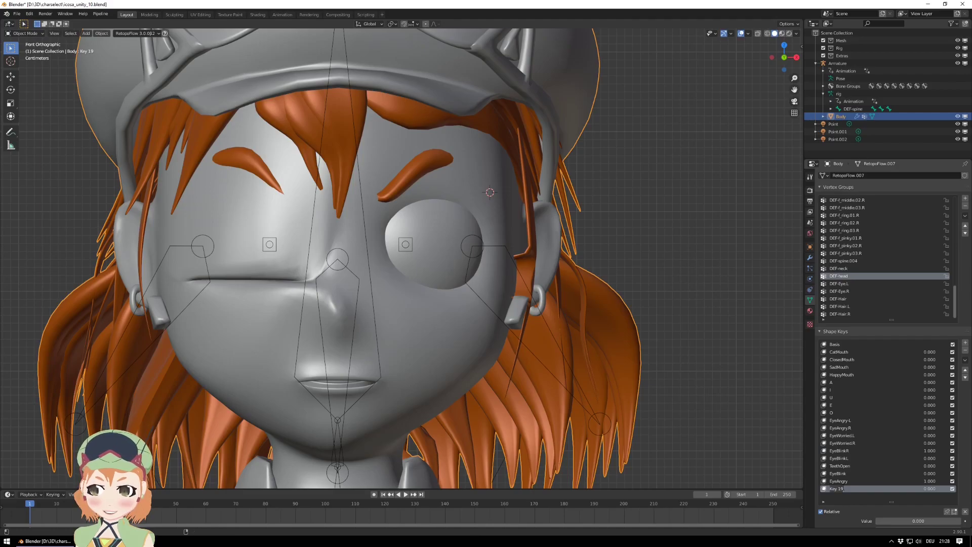
pyautogui.write('EyeBli')
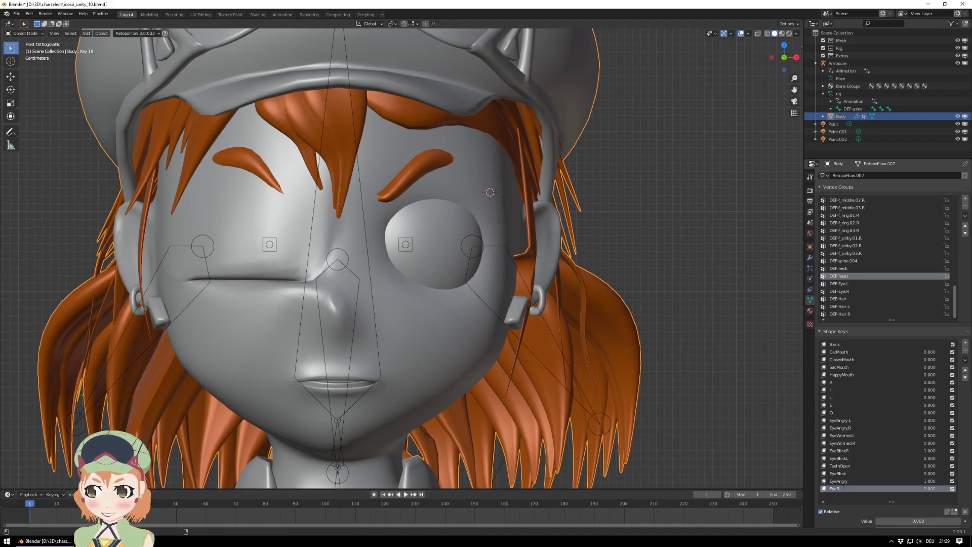
pyautogui.write('nk')
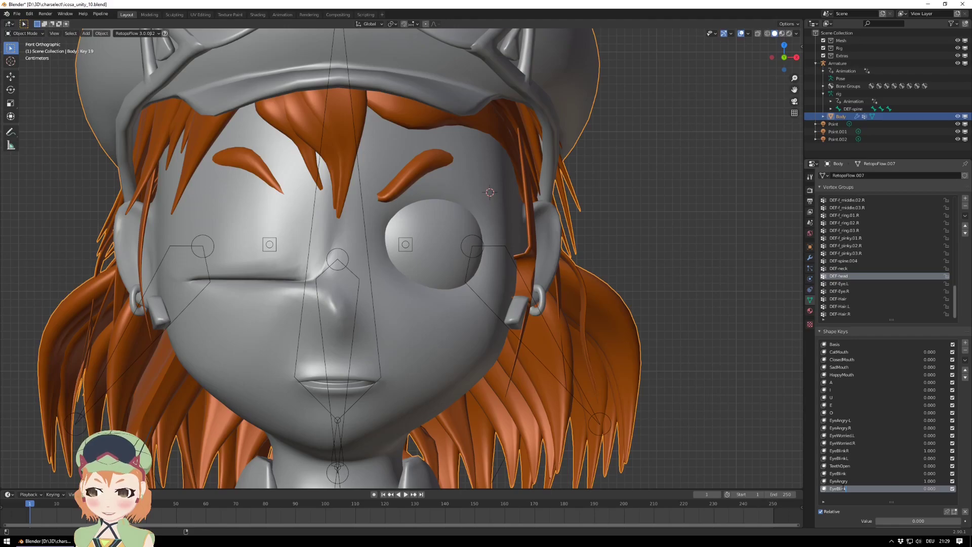
pyautogui.write('RightOuter')
pyautogui.press('Return')
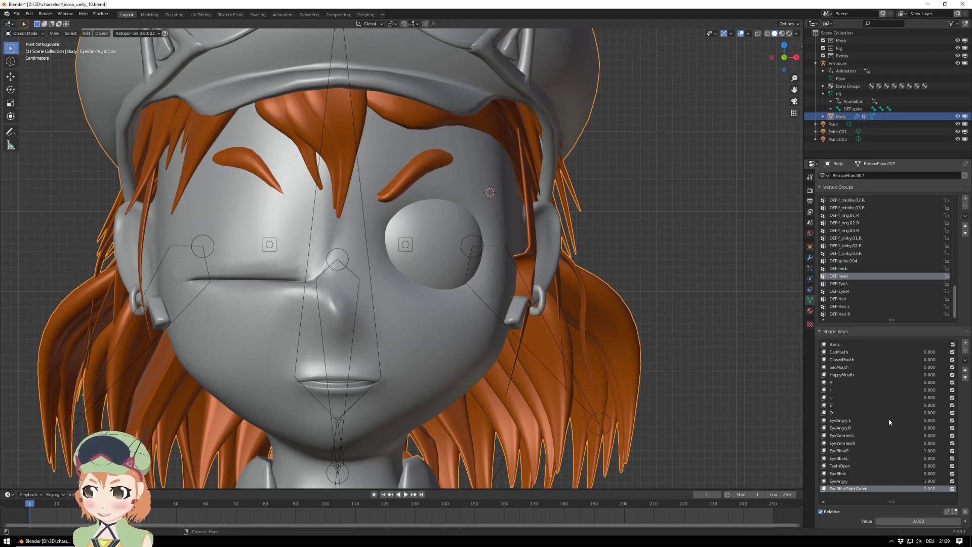
# - Place EyeBlinkRightOuter directly below the original right-eye blink shape key and rename that original as EyeBlinkRightInner
pyautogui.click(965, 371)
pyautogui.click(965, 371)
pyautogui.click(965, 372)
pyautogui.click(966, 372)
pyautogui.click(966, 373)
pyautogui.click(965, 372)
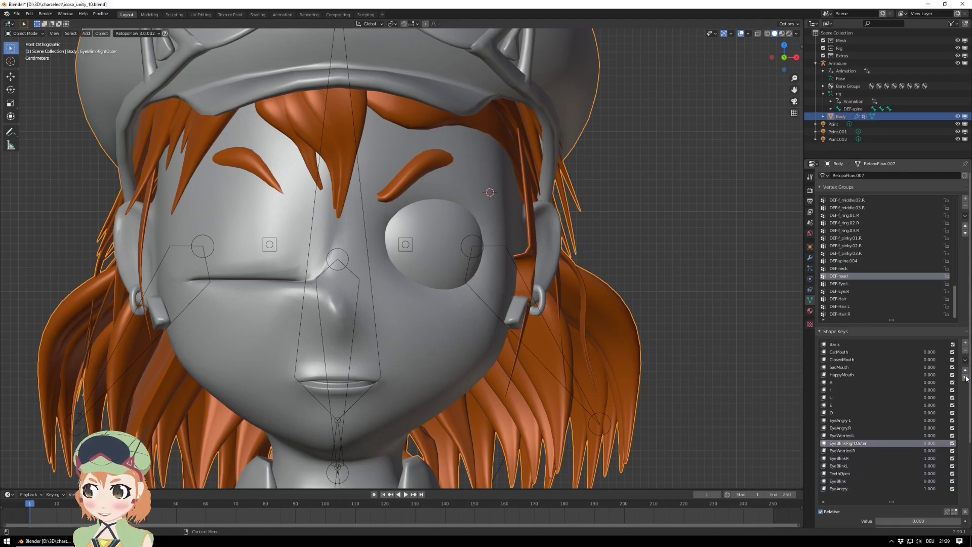
pyautogui.click(965, 378)
pyautogui.click(966, 378)
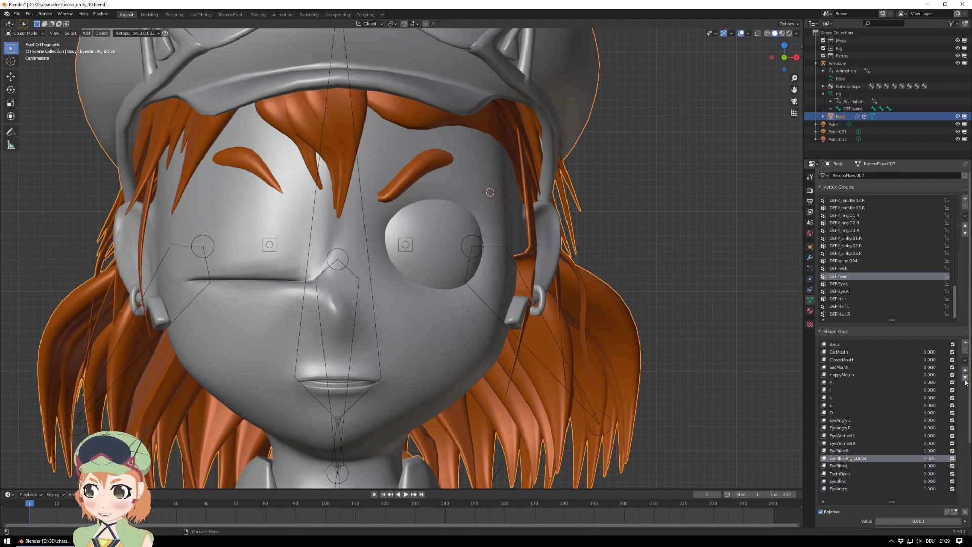
pyautogui.click(854, 450)
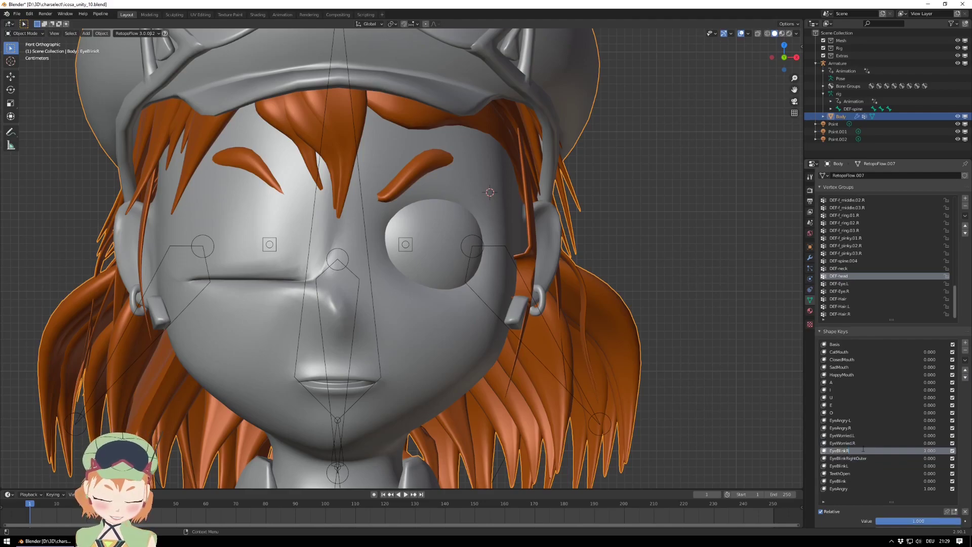
pyautogui.press('Return')
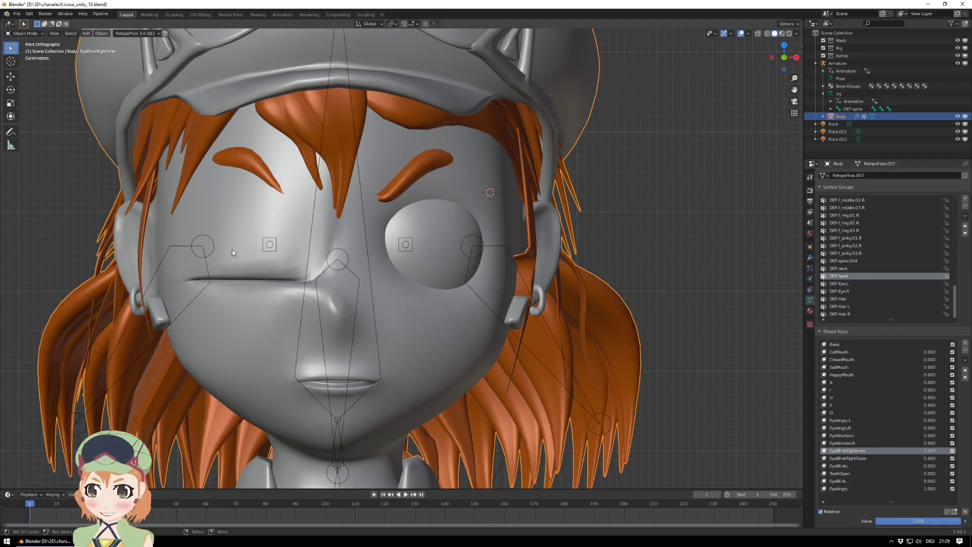
# - In Edit Mode on EyeBlinkRightInner, select all vertices on the positive X side of the active vertex above the closed right eye
pyautogui.press('Tab')
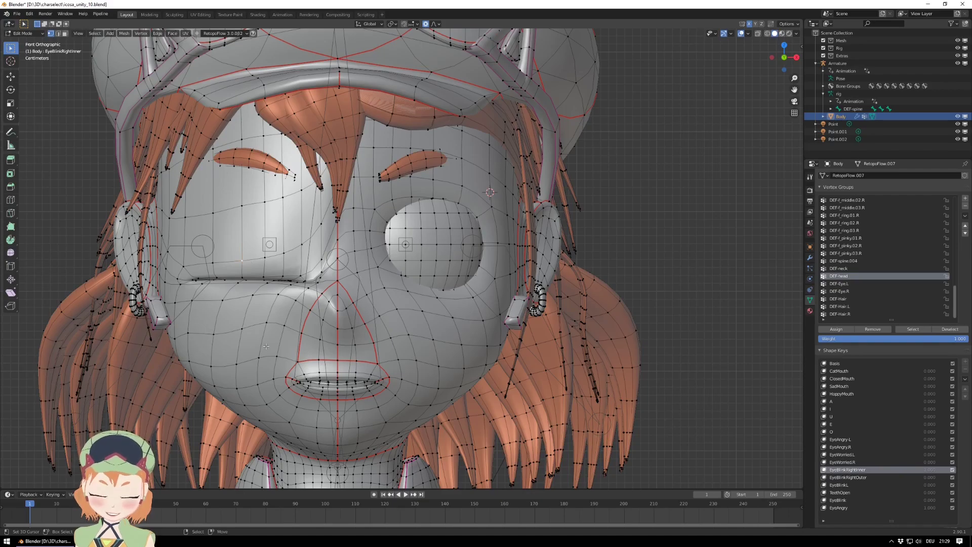
pyautogui.press('F3')
pyautogui.write('select side')
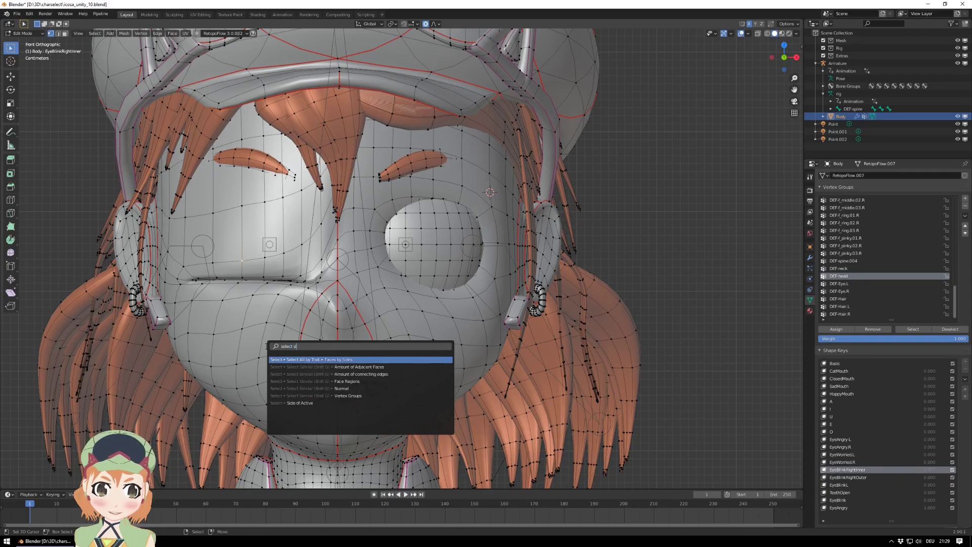
pyautogui.press('Down')
pyautogui.press('Return')
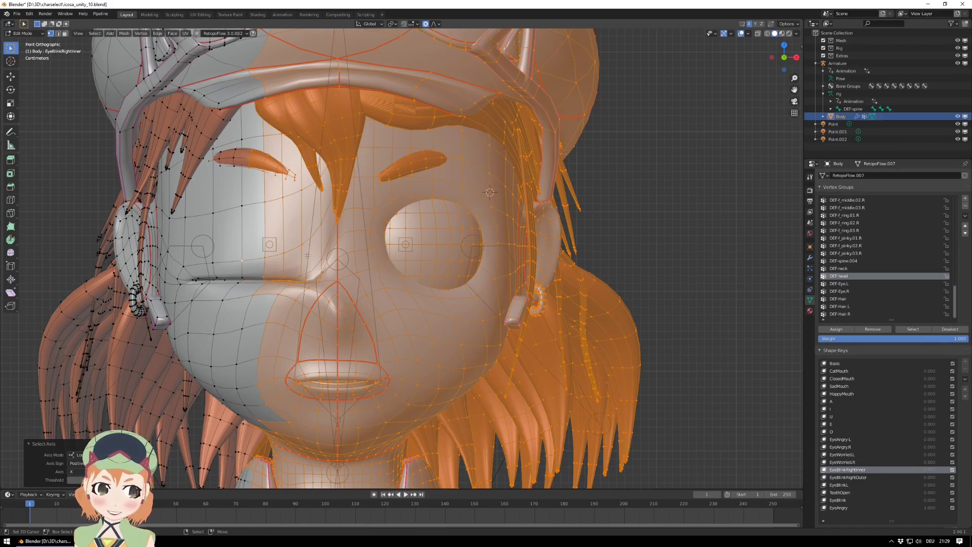
# - Apply Blend From Shape with the basis shape to the selected vertices of EyeBlinkRightInner, with Add turned off
pyautogui.press('F3')
pyautogui.write('blend')
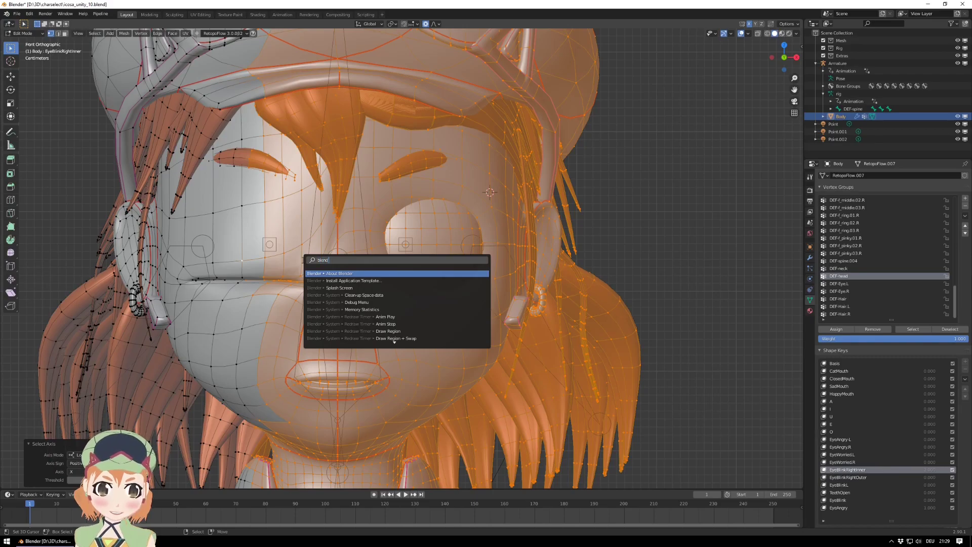
pyautogui.write(' shap')
pyautogui.press('Return')
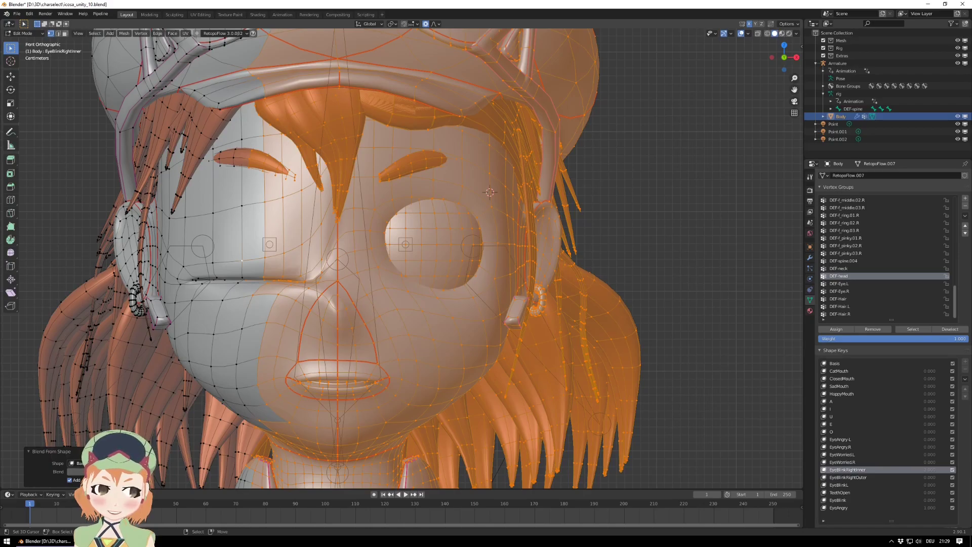
pyautogui.click(70, 481)
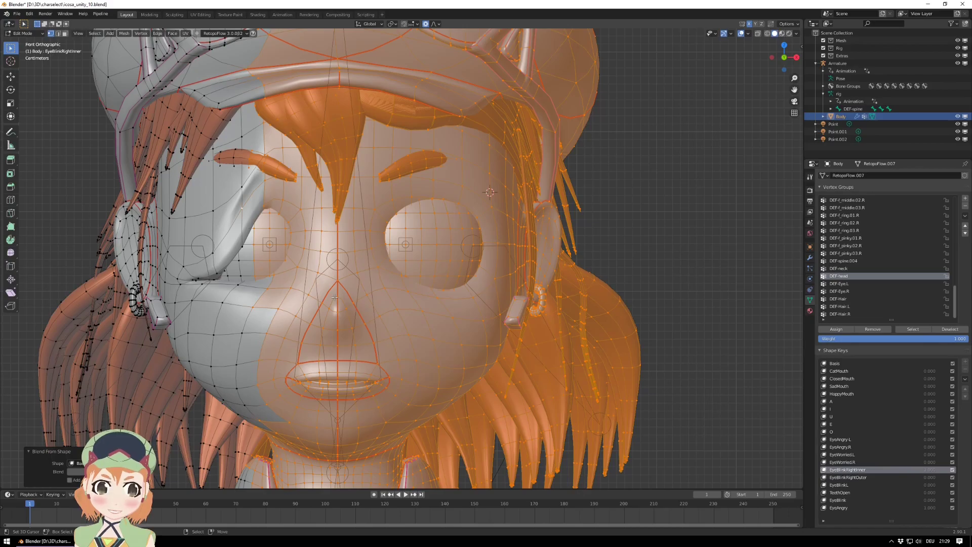
# - Invert the vertex selection, return to Object Mode, and set EyeBlinkRightInner to 0.000 and EyeBlinkRightOuter to 1.000
pyautogui.hotkey('ctrl', 'i')
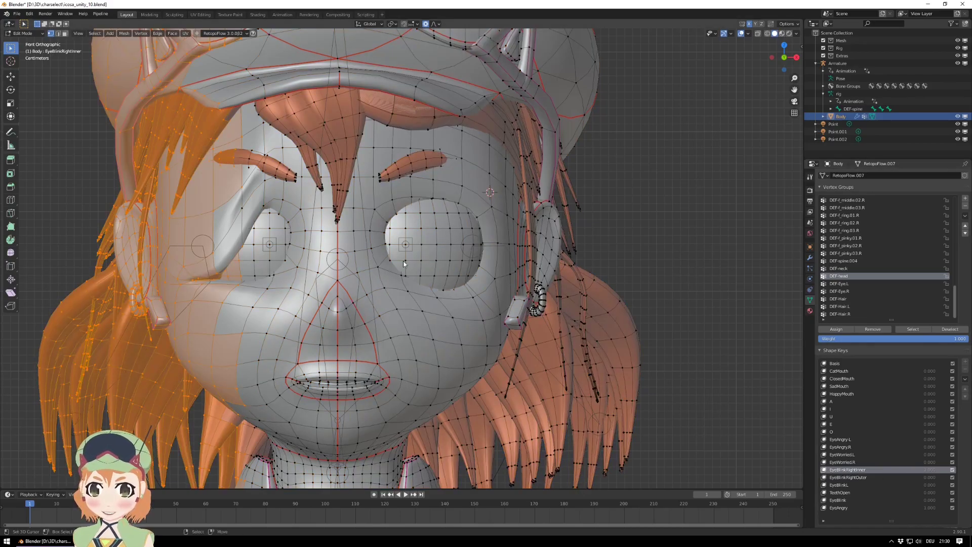
pyautogui.press('Tab')
pyautogui.moveTo(938, 451); pyautogui.dragTo(962, 460)
# - Blend the selected outer-side vertices of EyeBlinkRightOuter back to the basis shape with Add off, and return to Object Mode
pyautogui.click(867, 461)
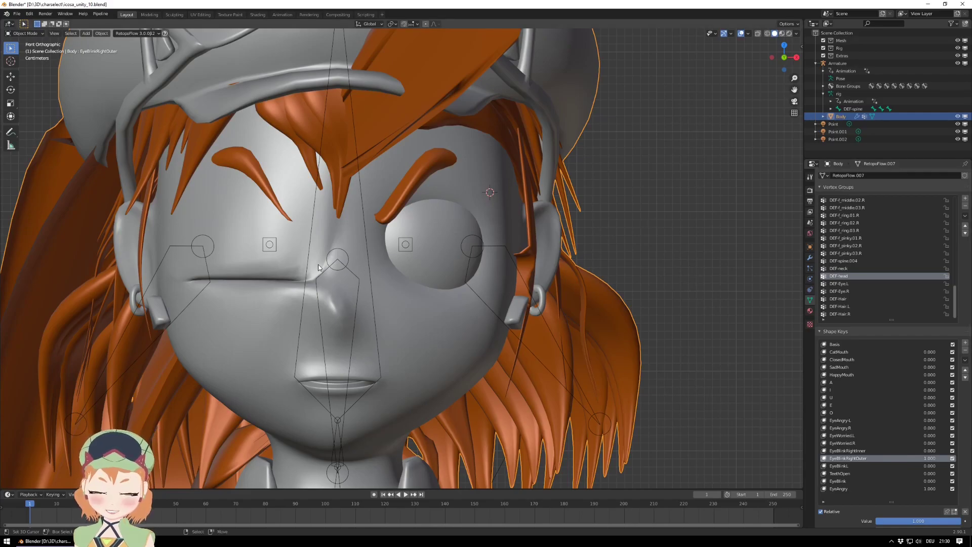
pyautogui.press('Tab')
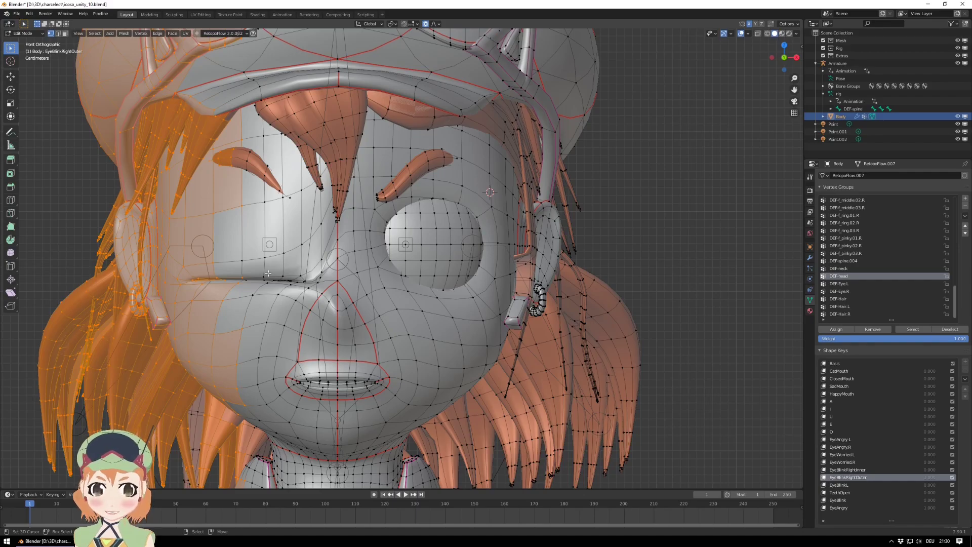
pyautogui.press('F3')
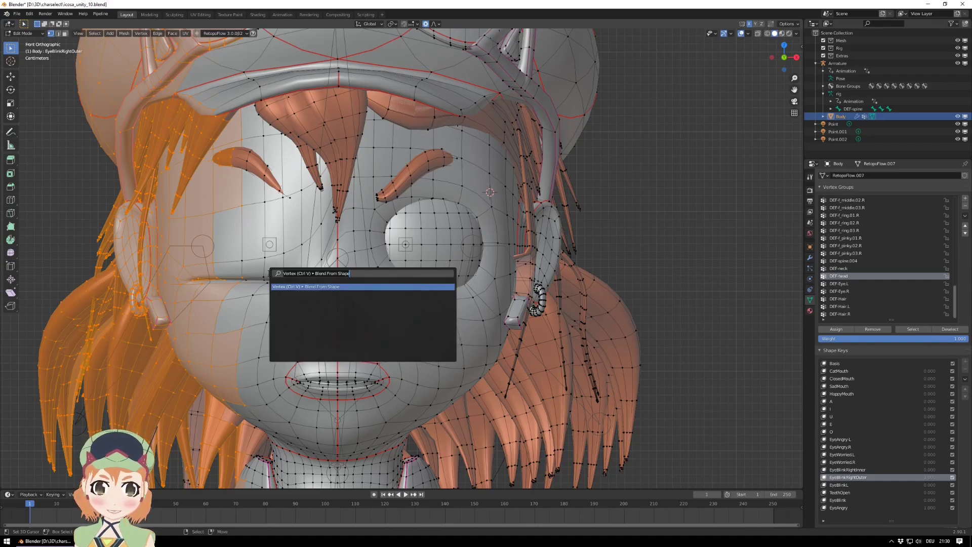
pyautogui.press('Return')
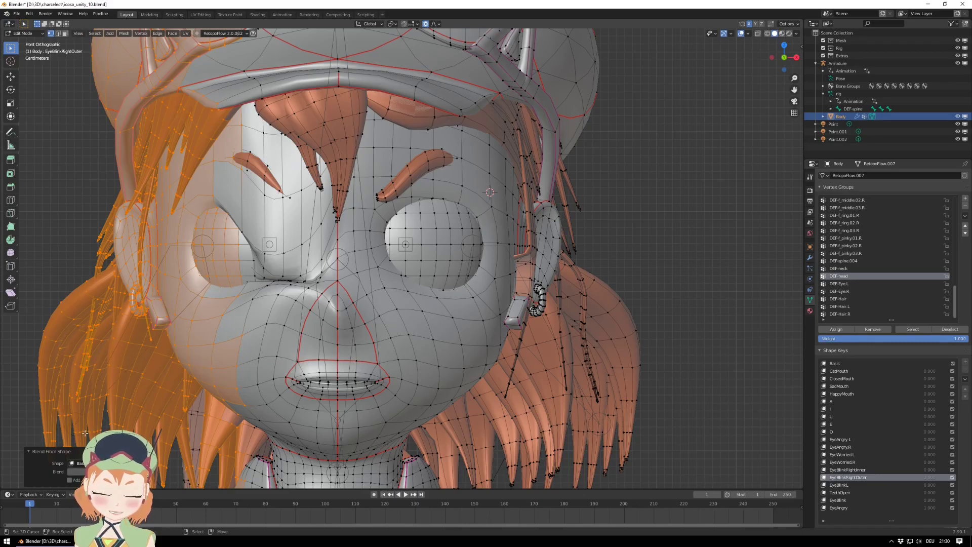
pyautogui.press('Tab')
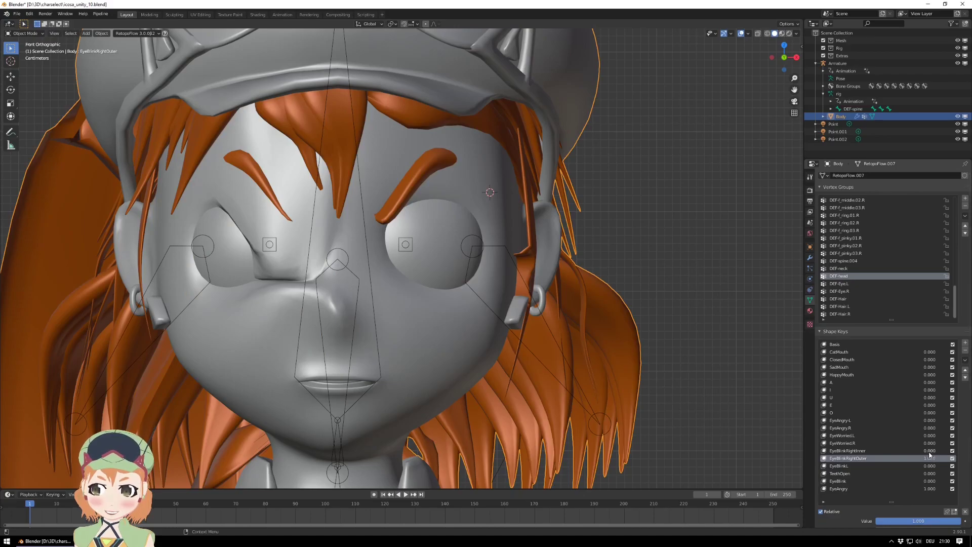
# - Edit the EyeBlinkRightInner and EyeBlinkRightOuter values together to preview the combined right-eye blink
pyautogui.moveTo(930, 451)
pyautogui.mouseDown()
pyautogui.moveTo(960, 451)
pyautogui.moveTo(900, 458)
pyautogui.moveTo(929, 458)
pyautogui.mouseUp()
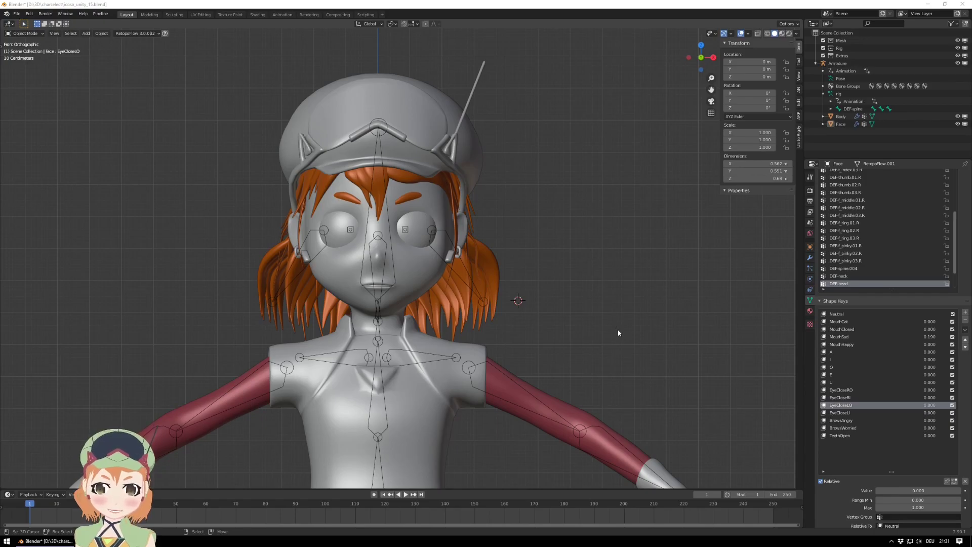
# - Examine the full rigged character in the icosa_unity_15 file from front and angled views
pyautogui.scroll(-3, 615, 327)
pyautogui.scroll(1, 613, 337)
pyautogui.moveTo(613, 340); pyautogui.dragTo(601, 178, button='middle')
pyautogui.scroll(-4, 601, 179)
pyautogui.scroll(2, 601, 178)
pyautogui.scroll(-1, 601, 178)
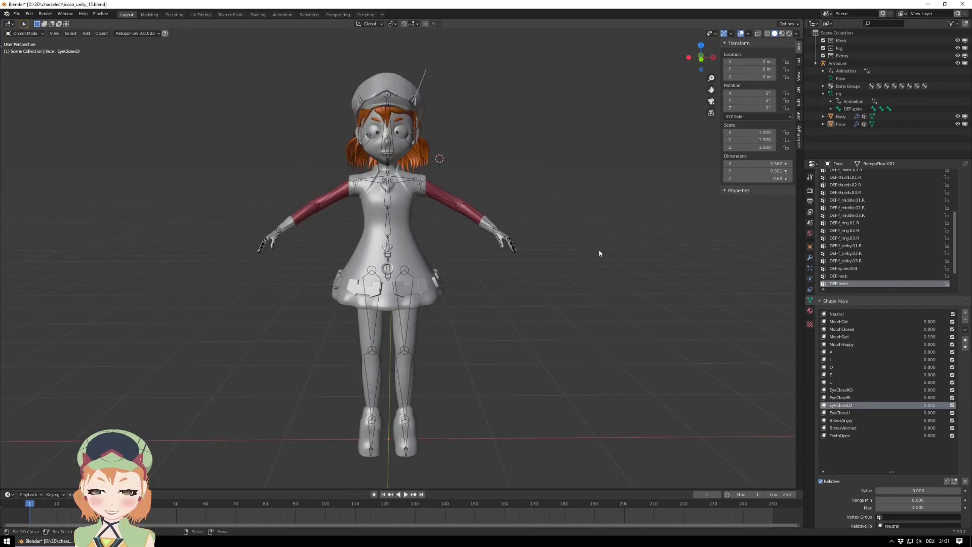
pyautogui.moveTo(592, 260); pyautogui.dragTo(561, 279, button='middle')
pyautogui.scroll(2, 418, 287)
pyautogui.scroll(-2, 388, 237)
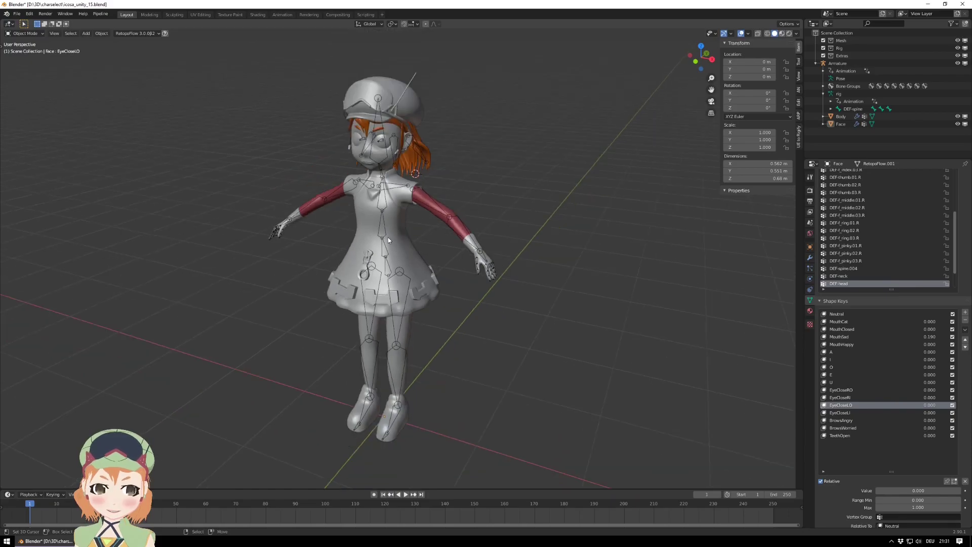
# - Select the Body mesh and inspect it together with its shape key list, viewing the character from several angles
pyautogui.keyDown('shift'); pyautogui.rightClick(408, 263); pyautogui.keyUp('shift')
pyautogui.click(408, 262)
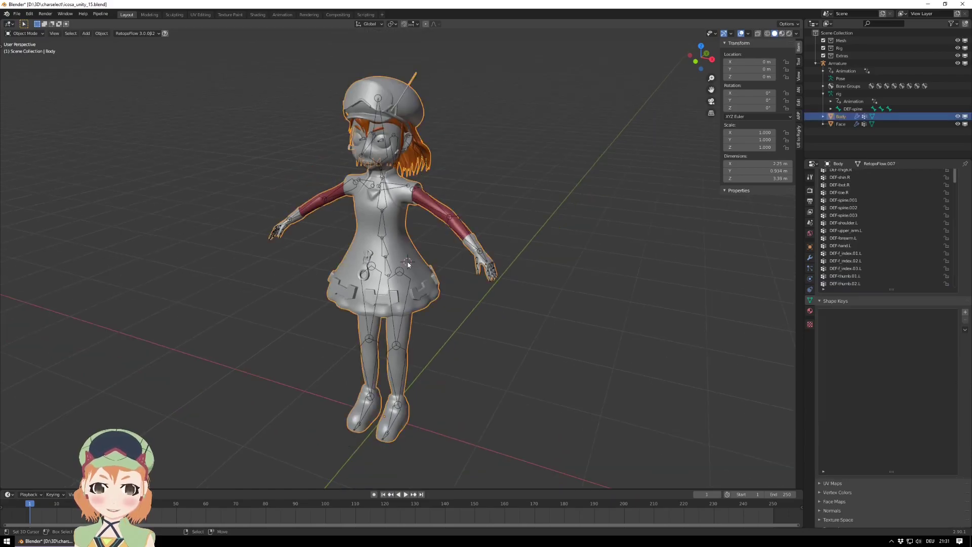
pyautogui.keyDown('shift'); pyautogui.rightClick(604, 255); pyautogui.keyUp('shift')
pyautogui.moveTo(560, 278); pyautogui.dragTo(565, 256, button='middle')
pyautogui.scroll(2, 549, 271)
pyautogui.scroll(-2, 549, 268)
pyautogui.scroll(1, 566, 257)
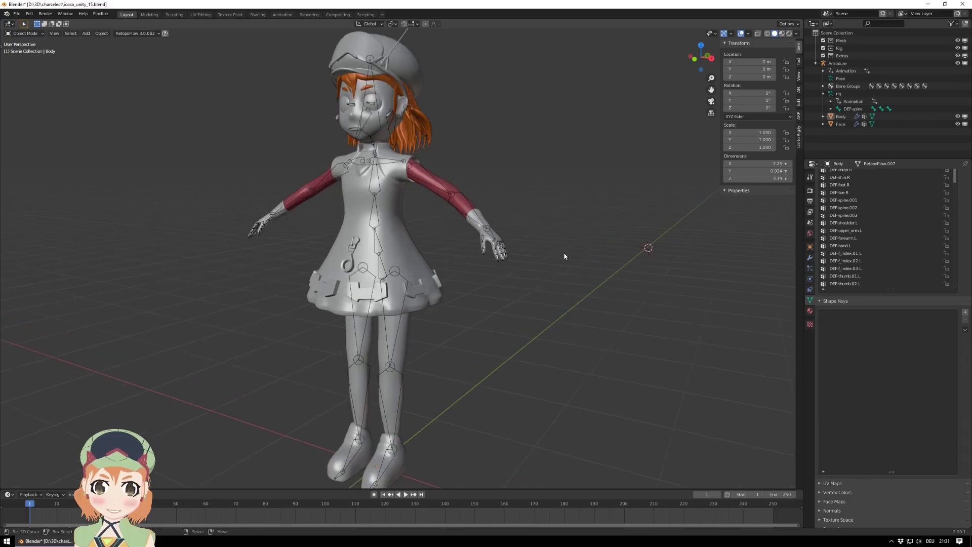
pyautogui.scroll(-1, 565, 256)
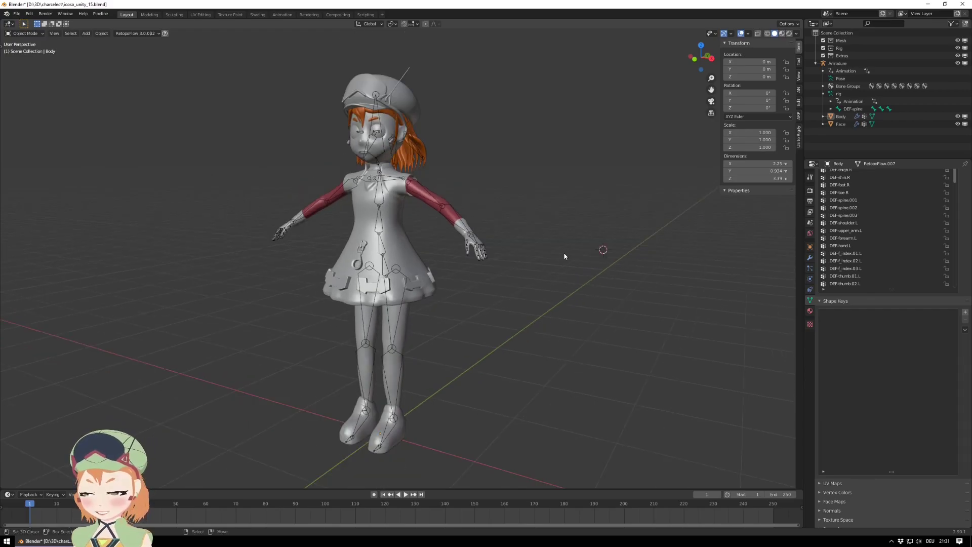
pyautogui.click(399, 219)
pyautogui.rightClick(400, 220)
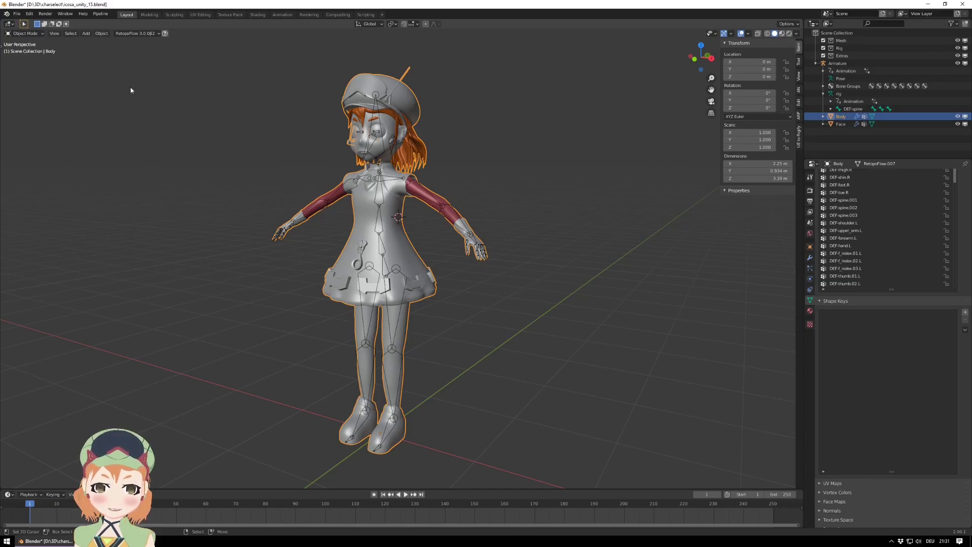
pyautogui.rightClick(200, 163)
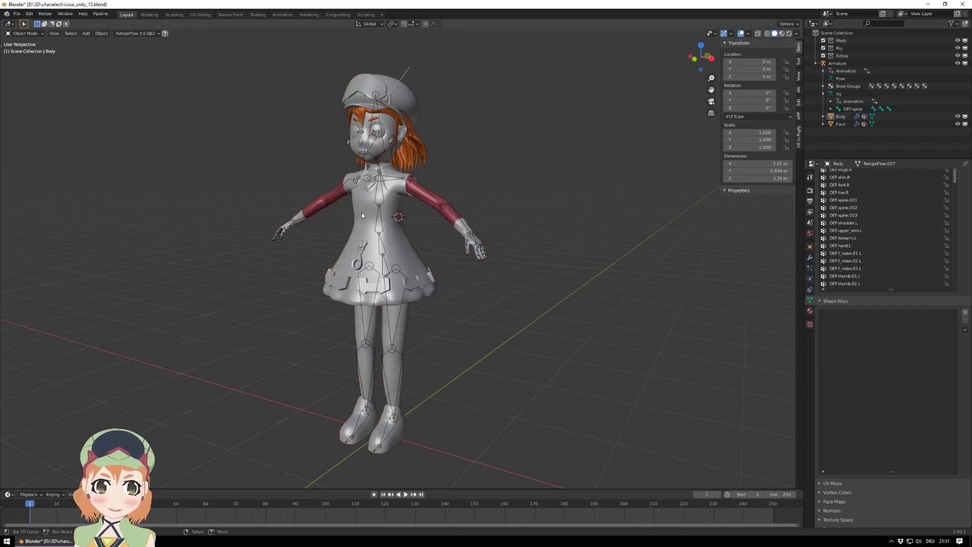
pyautogui.moveTo(441, 236); pyautogui.dragTo(404, 244, button='middle')
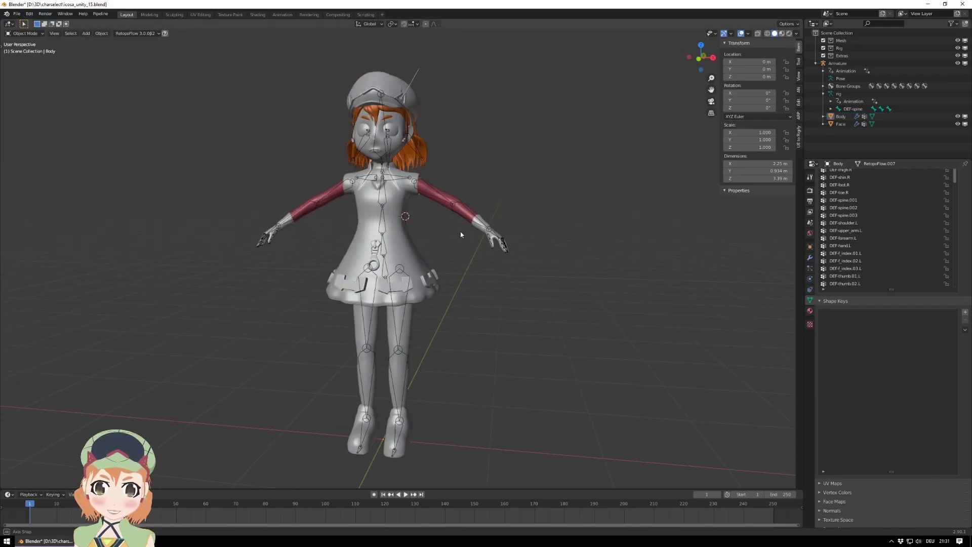
pyautogui.rightClick(405, 245)
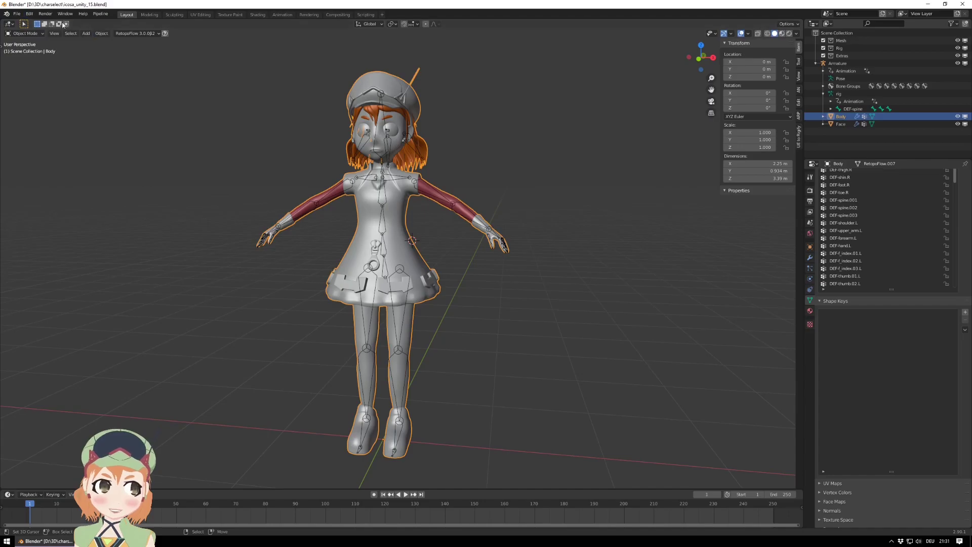
# - Delete the Mesh, Rig and Extras collections from the scene, leaving the armature with its Body and Face meshes
pyautogui.click(838, 42)
pyautogui.keyDown('shift'); pyautogui.click(842, 49); pyautogui.keyUp('shift')
pyautogui.keyDown('shift'); pyautogui.click(844, 56); pyautogui.keyUp('shift')
pyautogui.rightClick(844, 57)
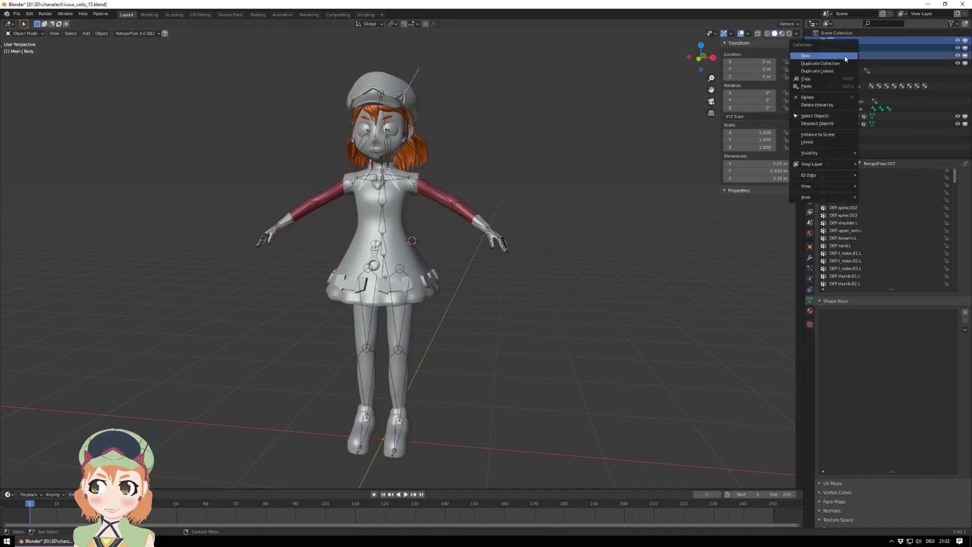
pyautogui.click(831, 97)
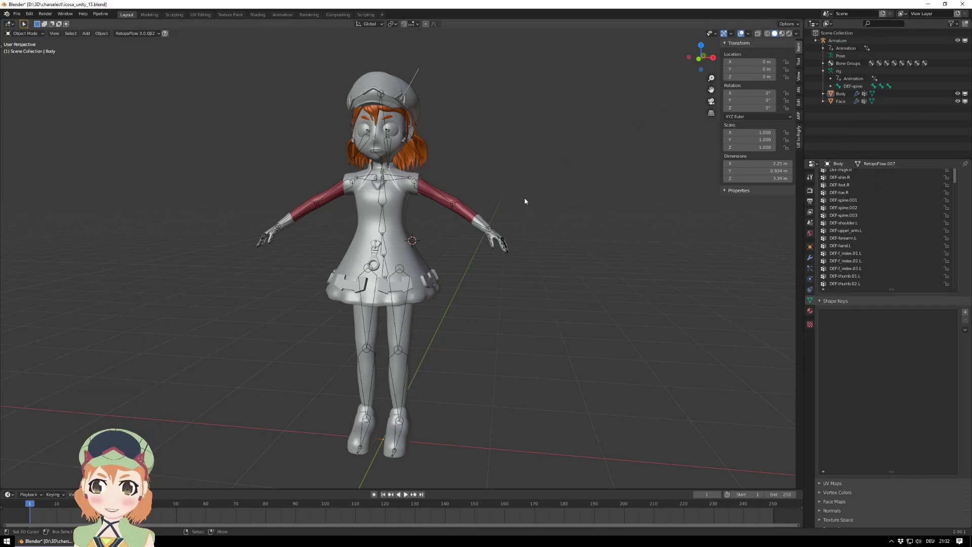
pyautogui.click(584, 202)
# - Start an FBX export of the character and expand the Geometry and Armature export settings for review
pyautogui.press('KP_1')
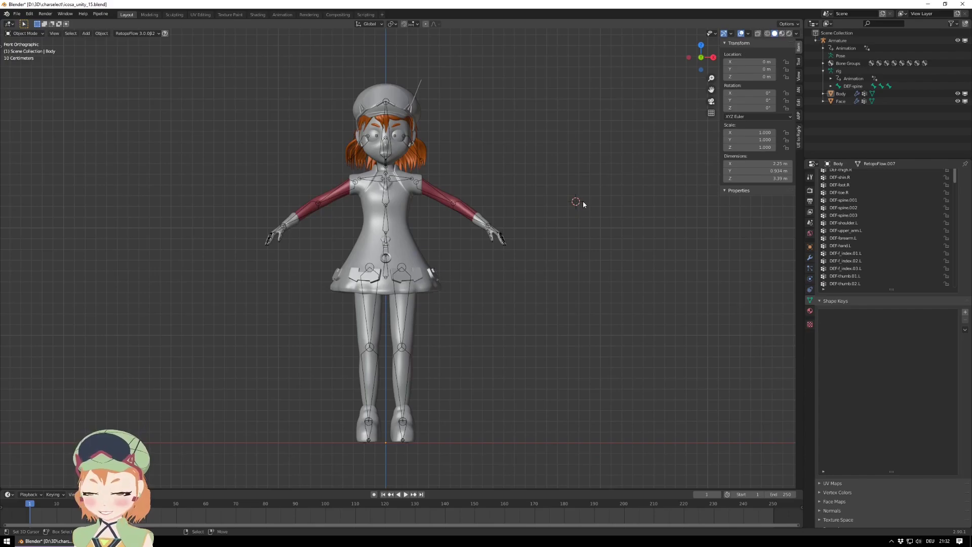
pyautogui.scroll(2, 565, 173)
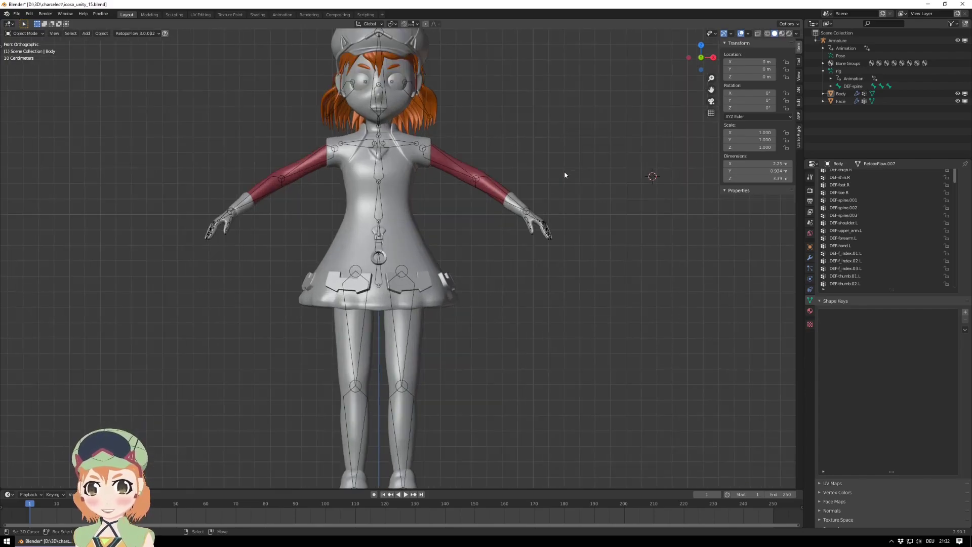
pyautogui.scroll(-2, 565, 172)
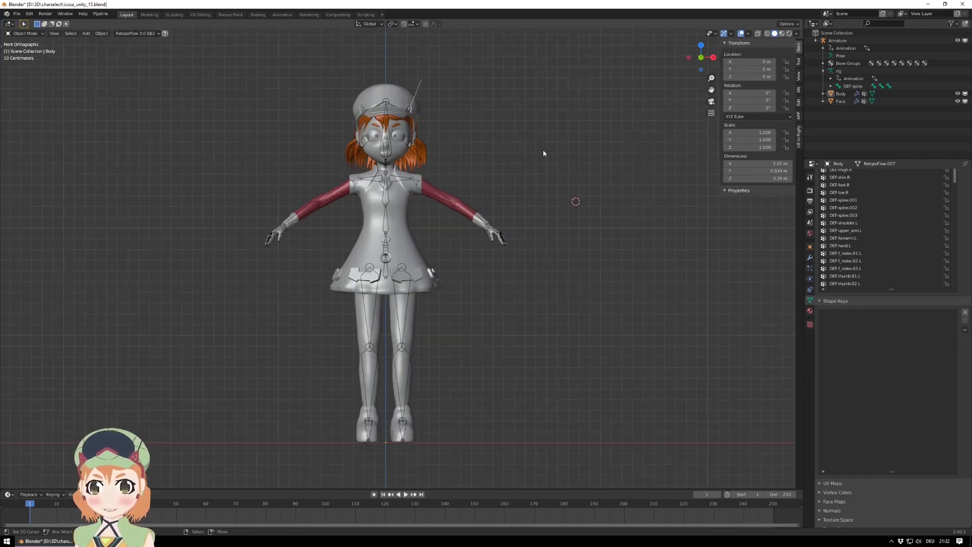
pyautogui.click(17, 14)
pyautogui.moveTo(40, 125)
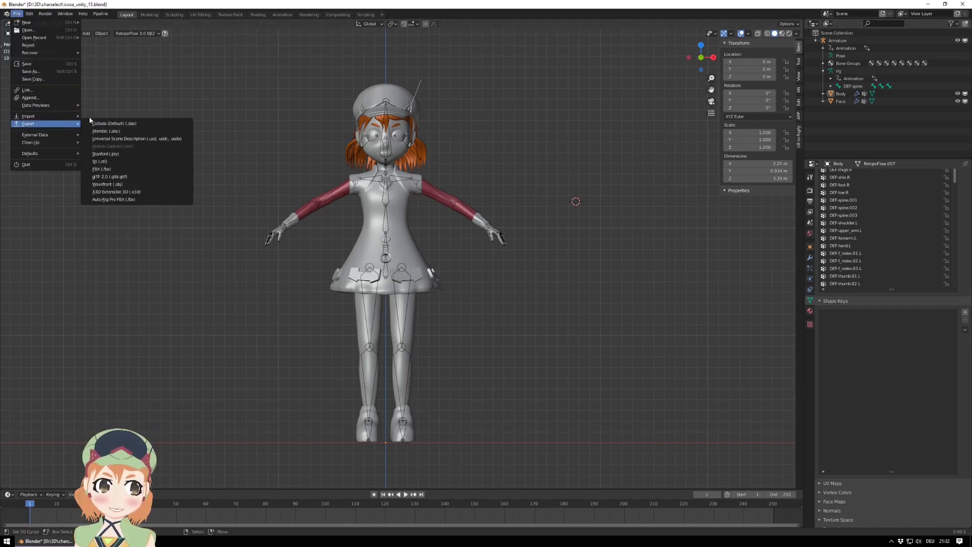
pyautogui.click(138, 169)
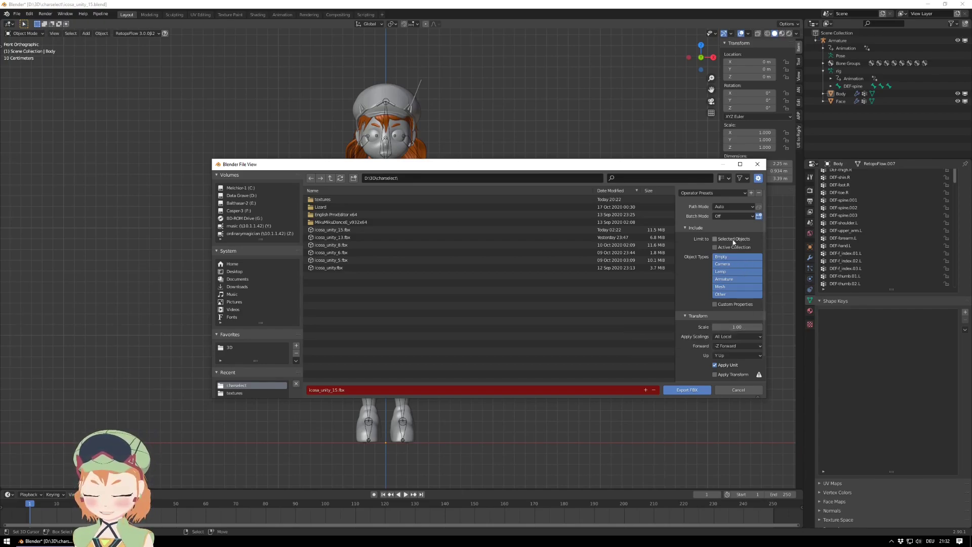
pyautogui.scroll(-2, 699, 335)
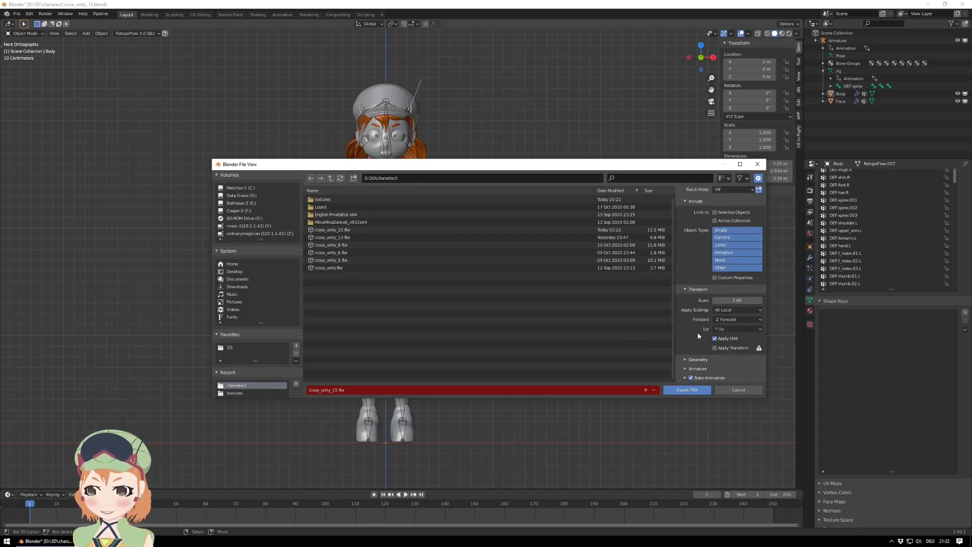
pyautogui.click(685, 360)
pyautogui.scroll(-4, 686, 337)
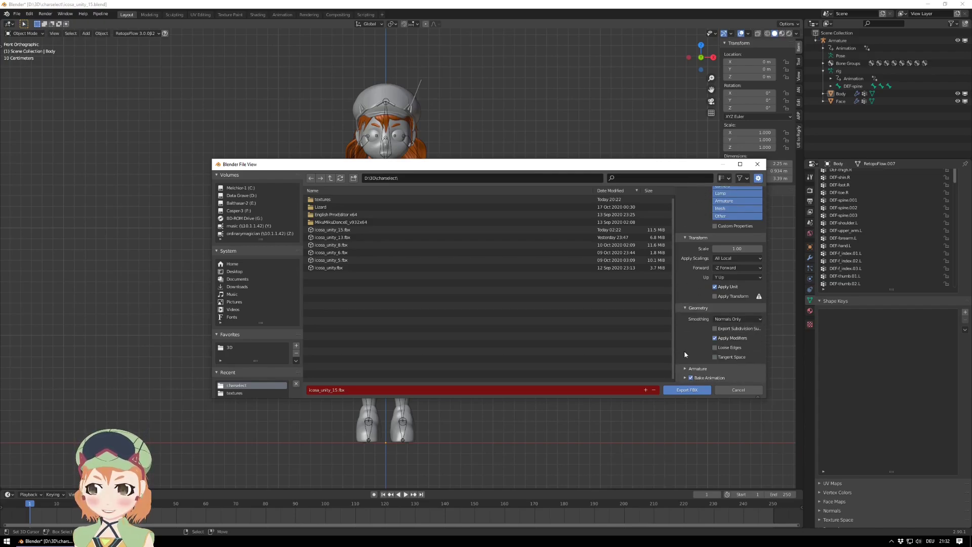
pyautogui.click(684, 368)
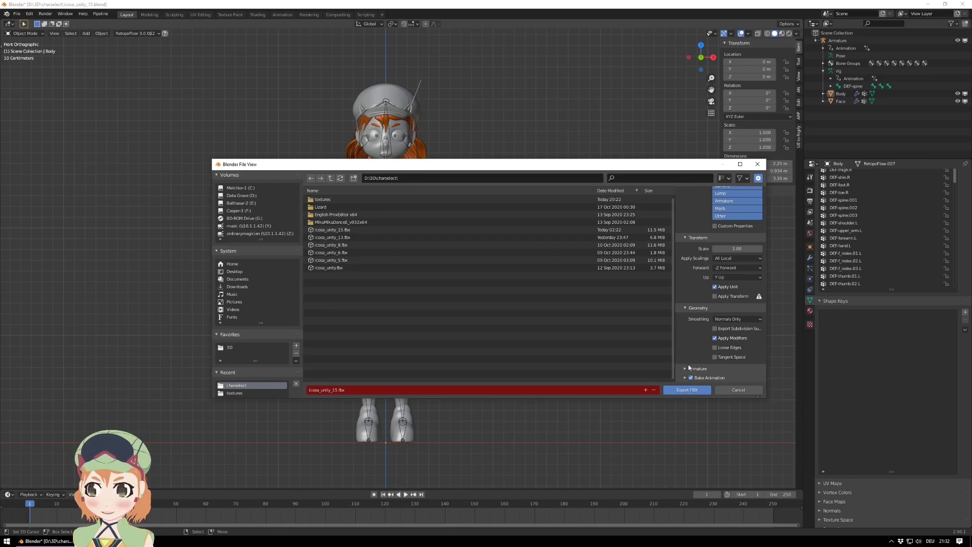
pyautogui.scroll(-4, 694, 340)
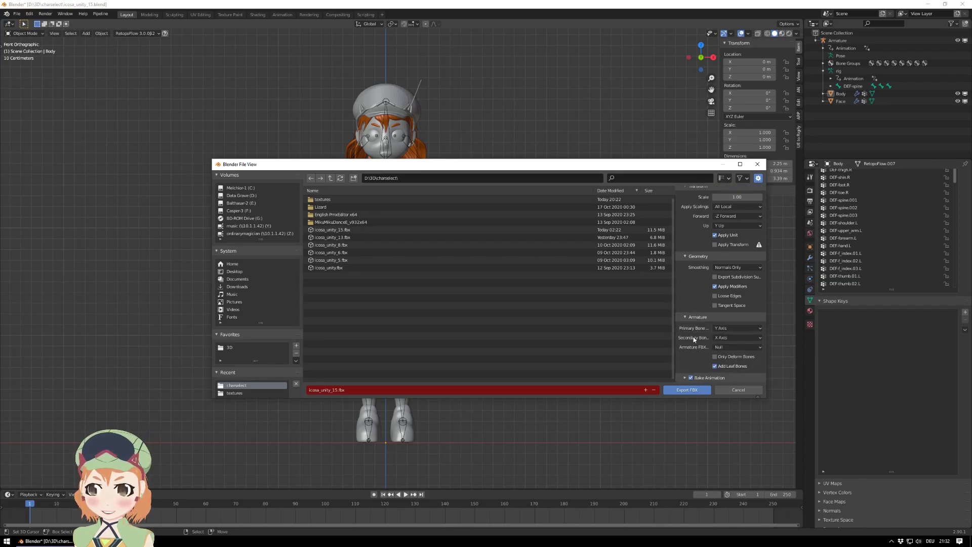
pyautogui.scroll(10, 697, 331)
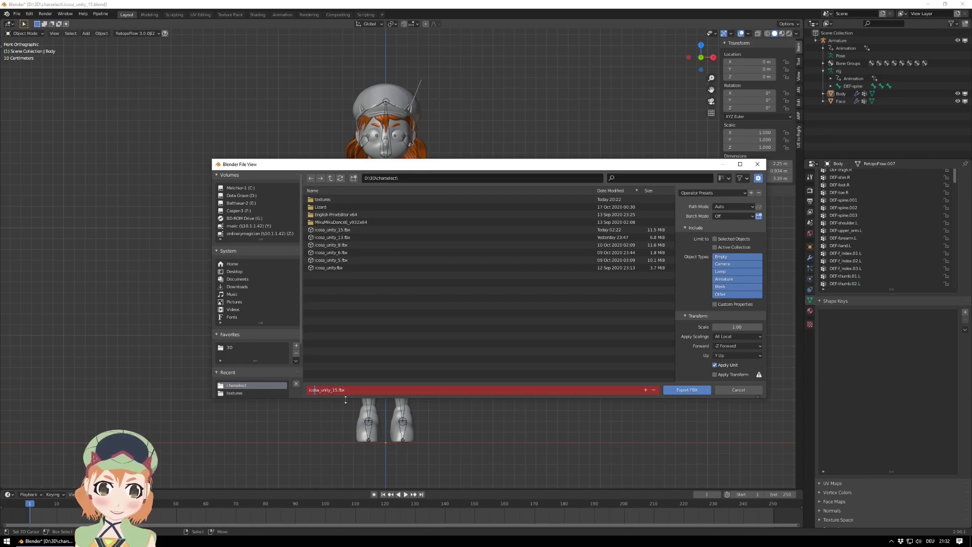
# - Name the export file icosan_tutorial.fbx and export the character as FBX
pyautogui.doubleClick(314, 390)
pyautogui.press('BackSpace')
pyautogui.write('icos')
pyautogui.write('osa')
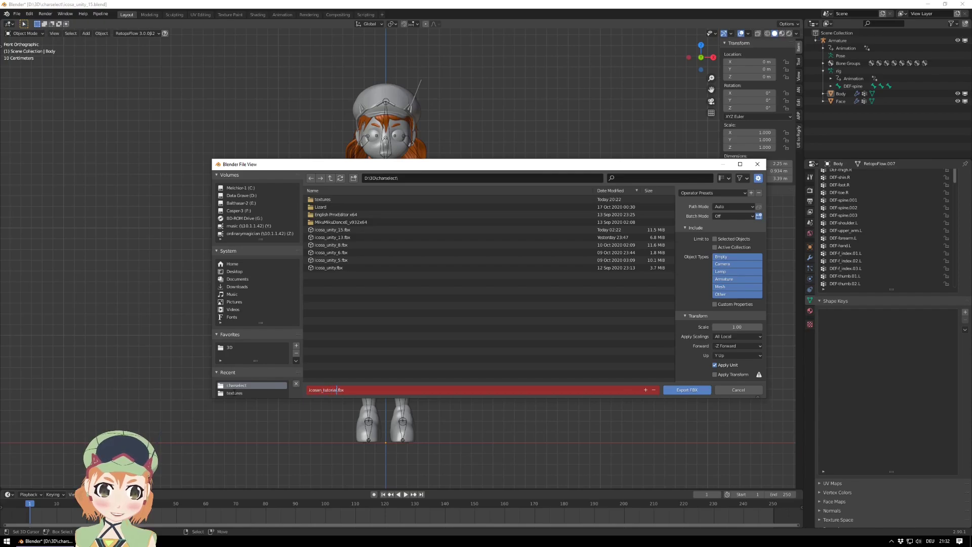
pyautogui.press('Return')
pyautogui.click(686, 389)
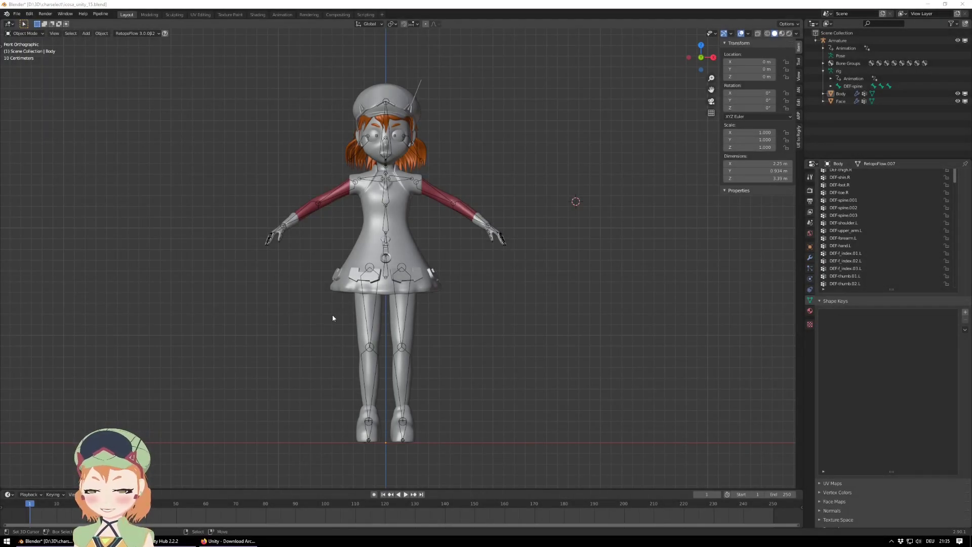
# - Switch to Unity Hub and open the Unity download archive from the dialog for adding an editor version
pyautogui.click(157, 543)
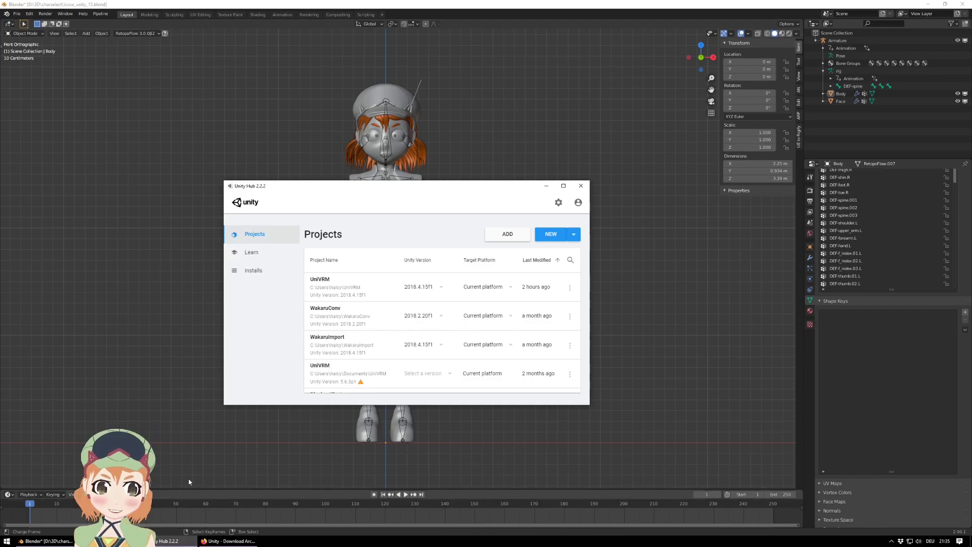
pyautogui.moveTo(318, 192); pyautogui.dragTo(201, 232)
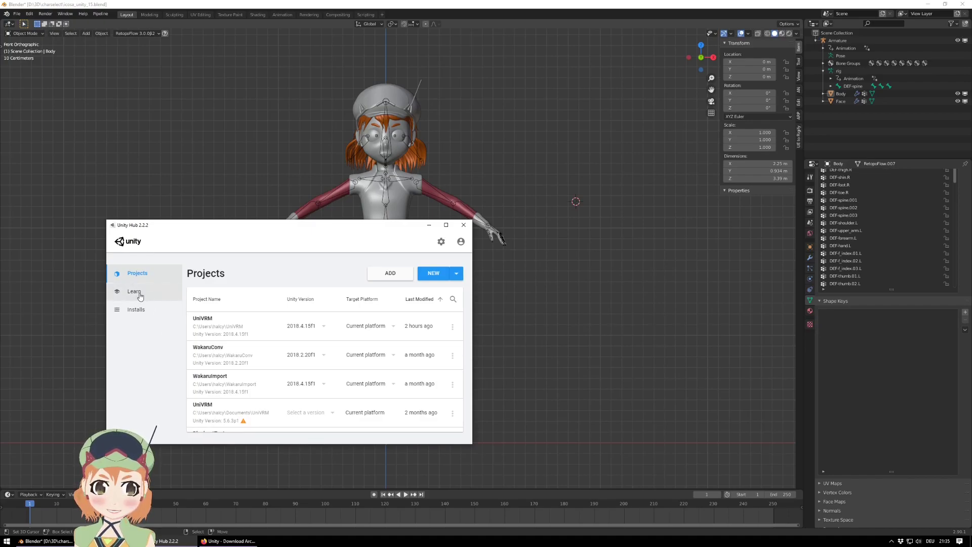
pyautogui.click(136, 310)
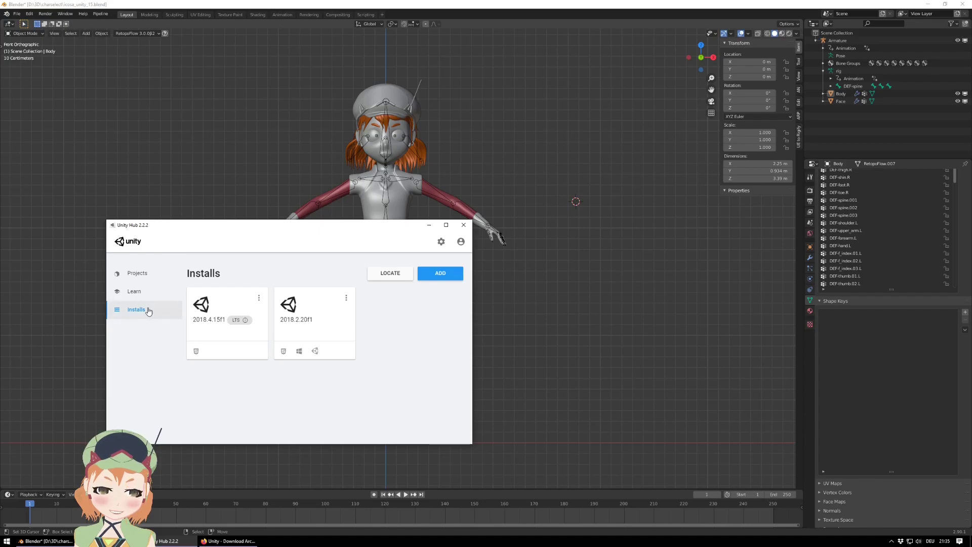
pyautogui.click(441, 273)
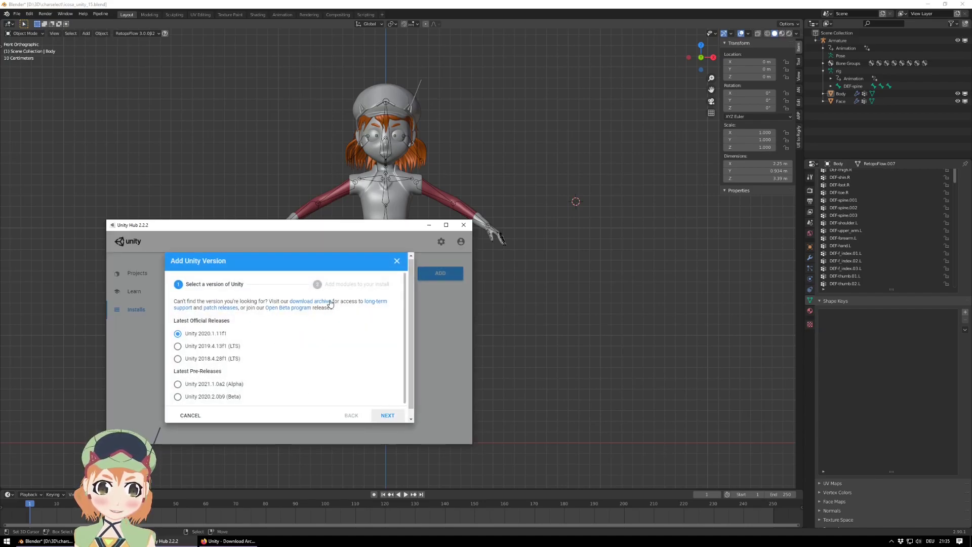
pyautogui.click(315, 302)
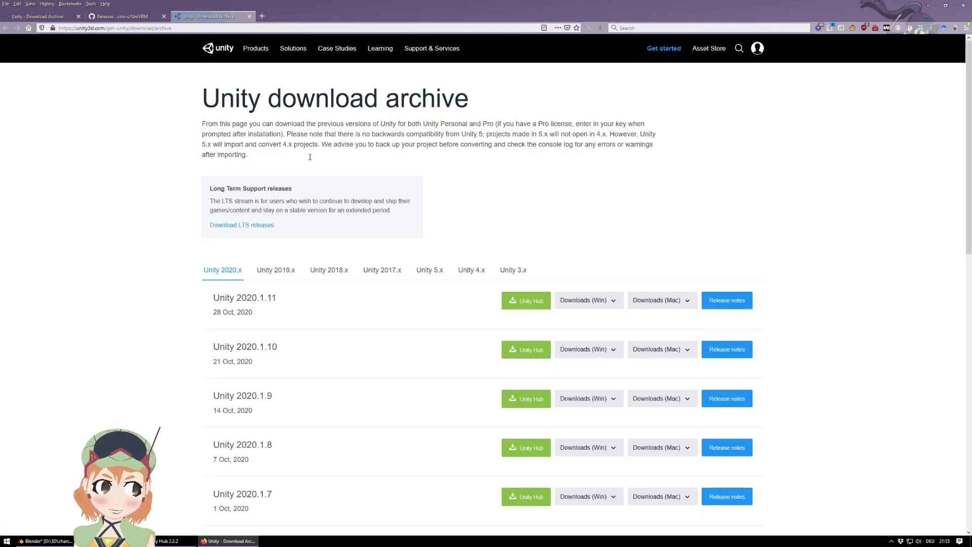
# - List the Unity 2018.x releases in the download archive and look for version 2018.4.15
pyautogui.click(329, 270)
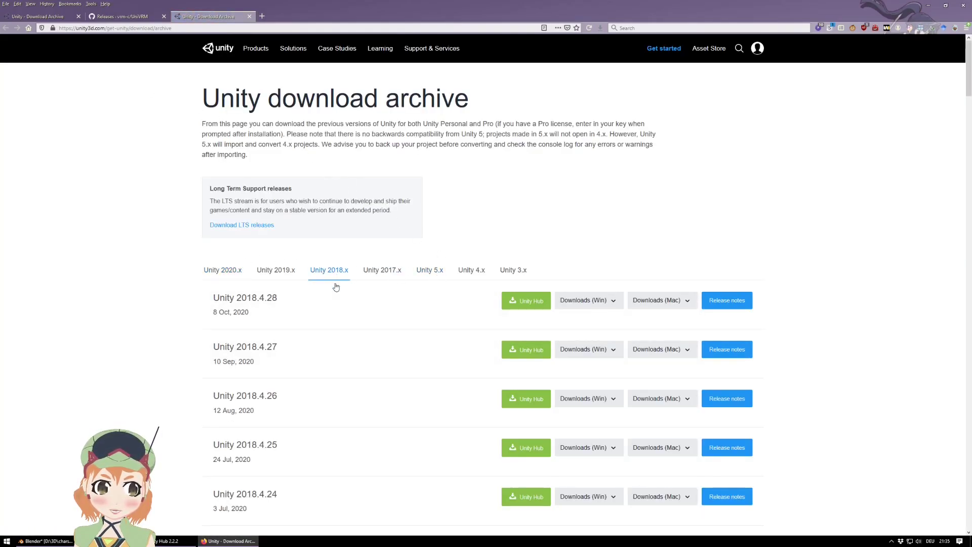
pyautogui.scroll(-1, 320, 348)
pyautogui.scroll(-12, 321, 347)
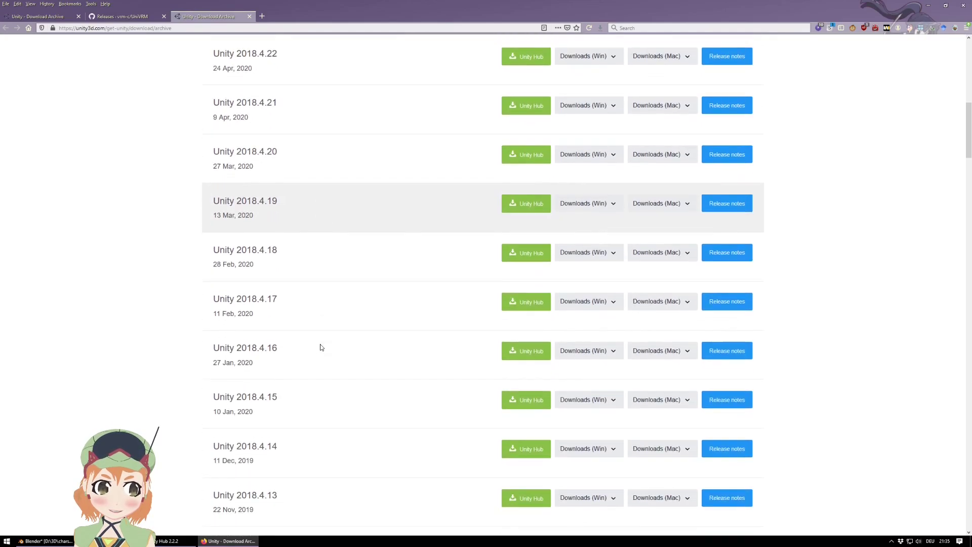
# - Dismiss Unity Hub's Add Unity Version dialog, and request the Unity 2018.4.15 installation through Unity Hub from the download archive
pyautogui.hotkey('alt', 'Tab')
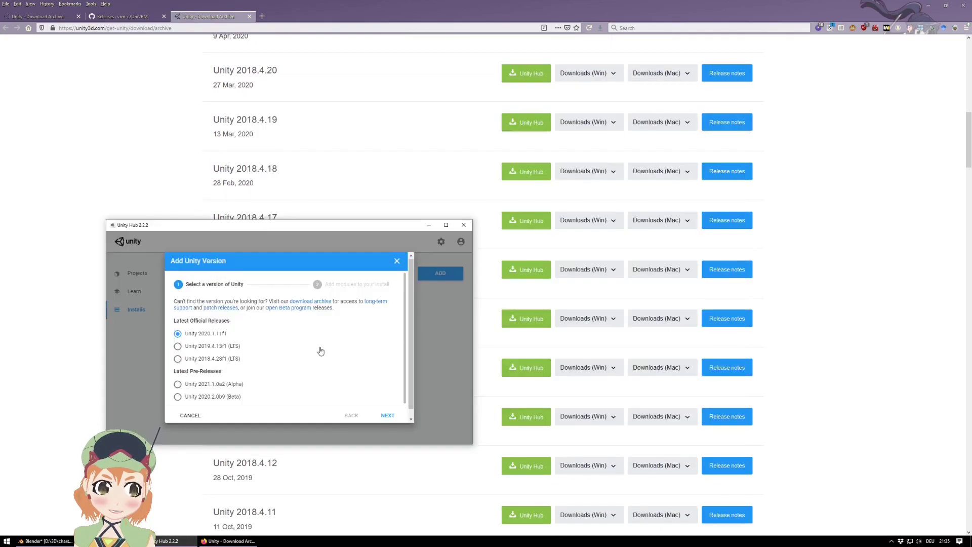
pyautogui.click(397, 261)
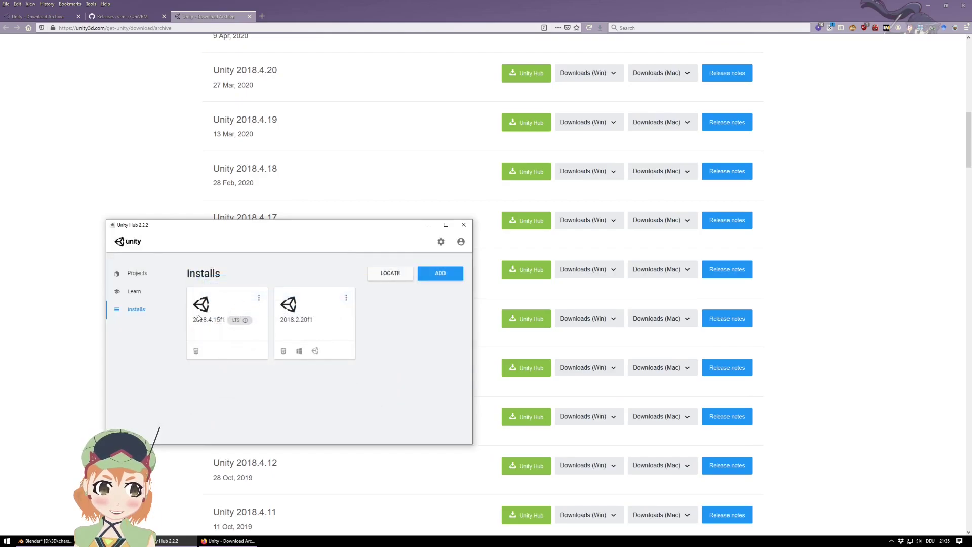
pyautogui.click(128, 214)
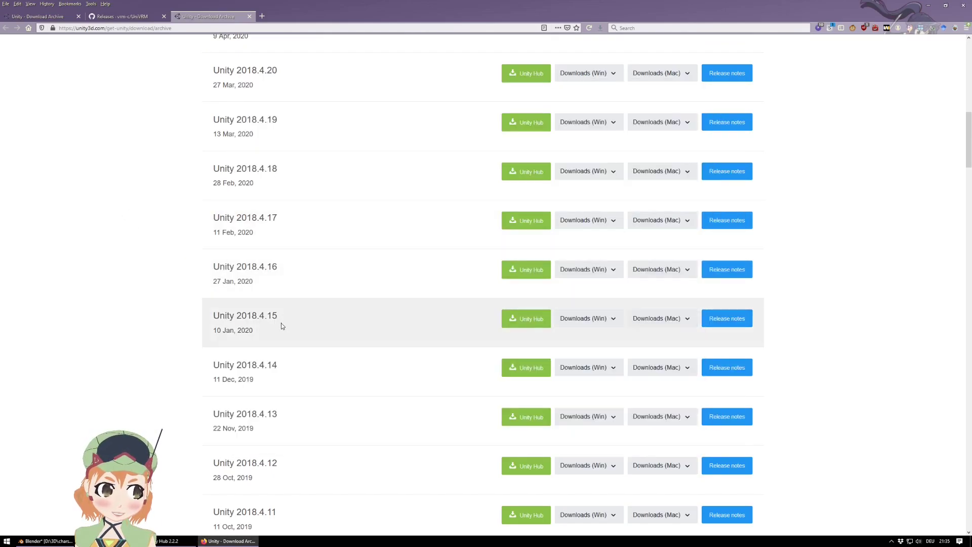
pyautogui.click(534, 324)
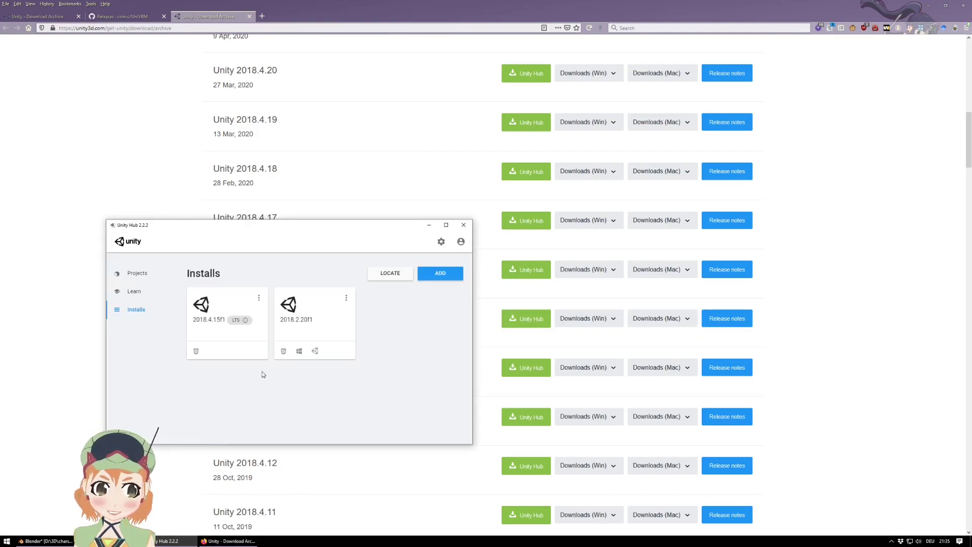
# - Create a 3D project named Icosan from Unity Hub's project list using Unity 2018.4.15f1
pyautogui.click(155, 274)
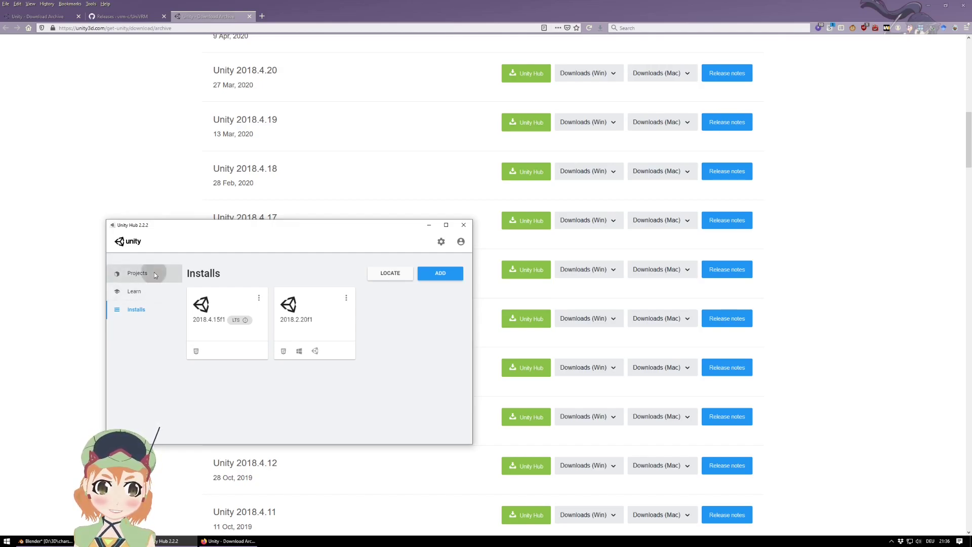
pyautogui.click(438, 278)
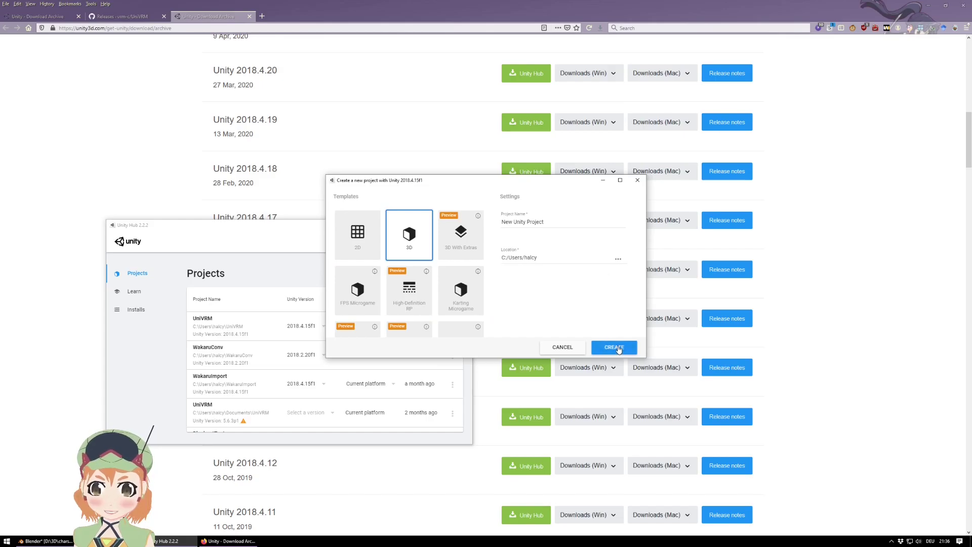
pyautogui.tripleClick(566, 223)
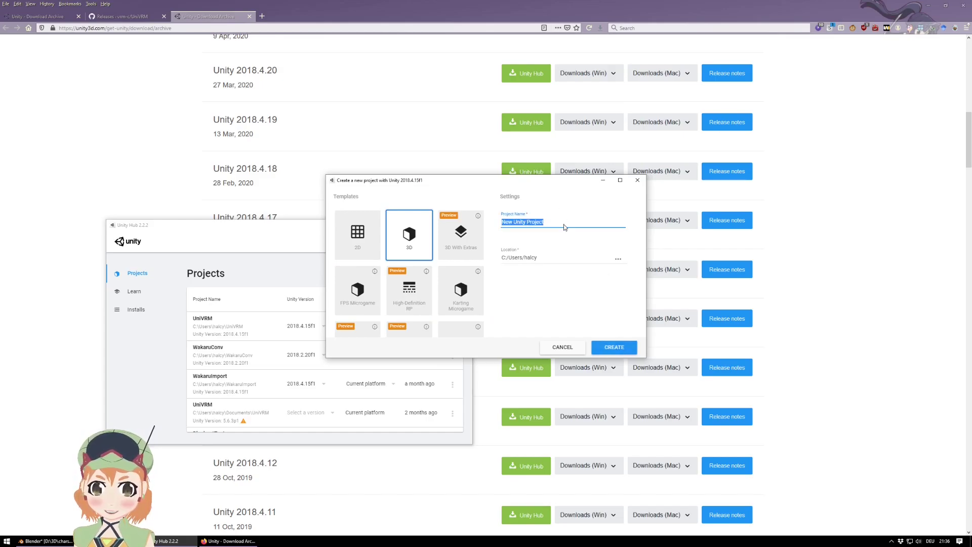
pyautogui.write('lcosan')
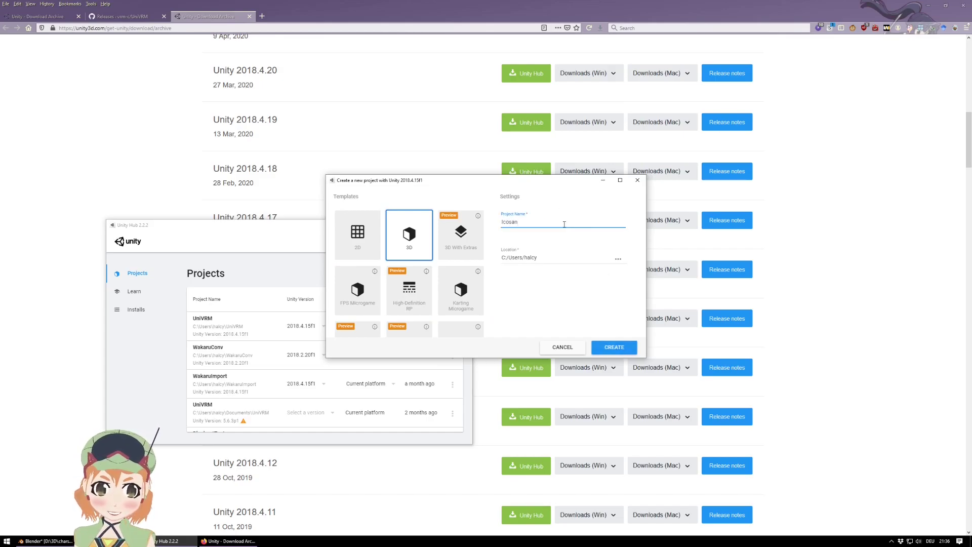
pyautogui.click(611, 355)
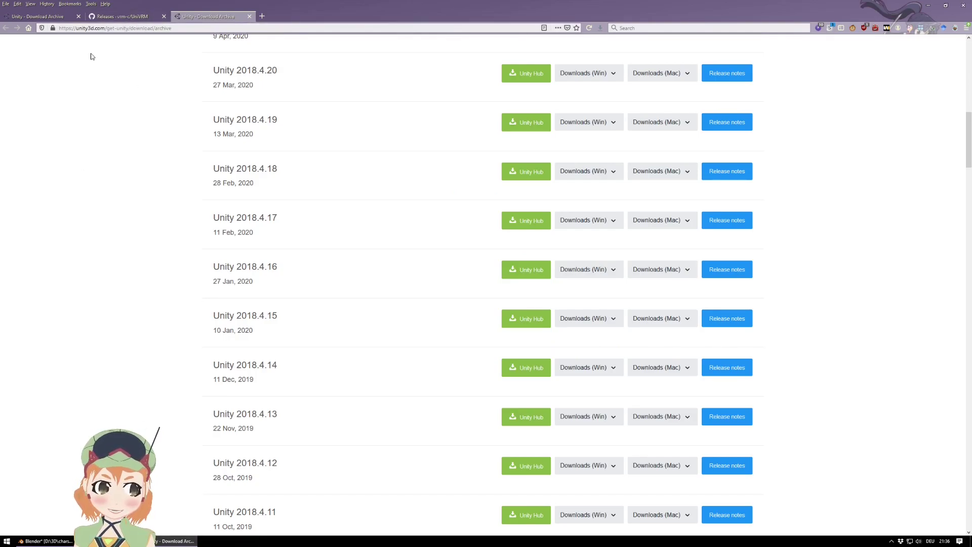
# - Download UniVRM-0.61.1_7c03.unitypackage from the UniVRM GitHub releases page and save it to the Desktop
pyautogui.click(120, 17)
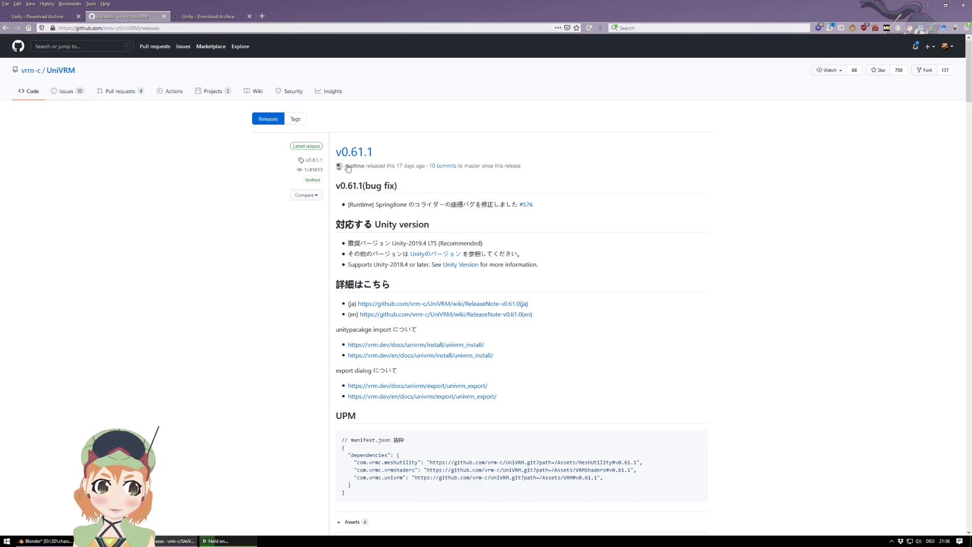
pyautogui.scroll(-5, 365, 264)
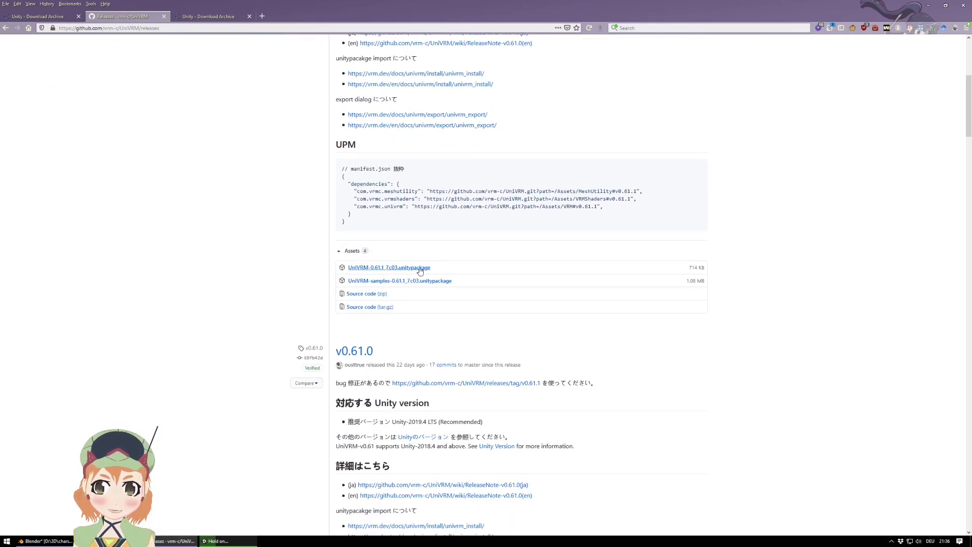
pyautogui.click(385, 272)
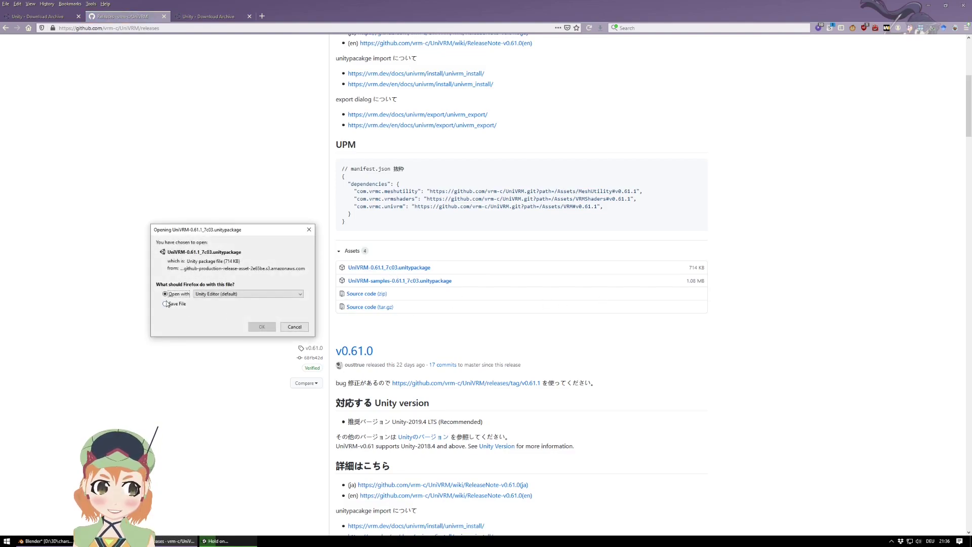
pyautogui.click(173, 305)
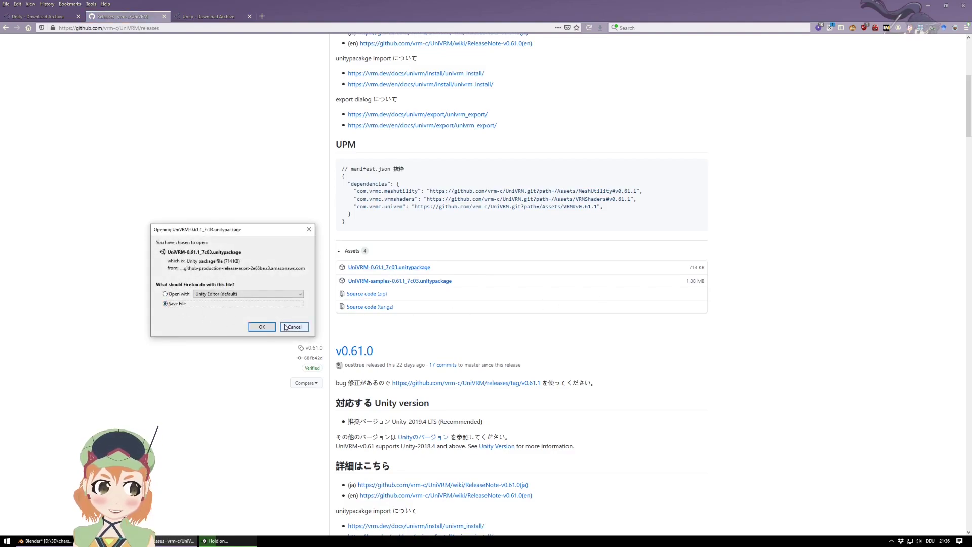
pyautogui.click(264, 328)
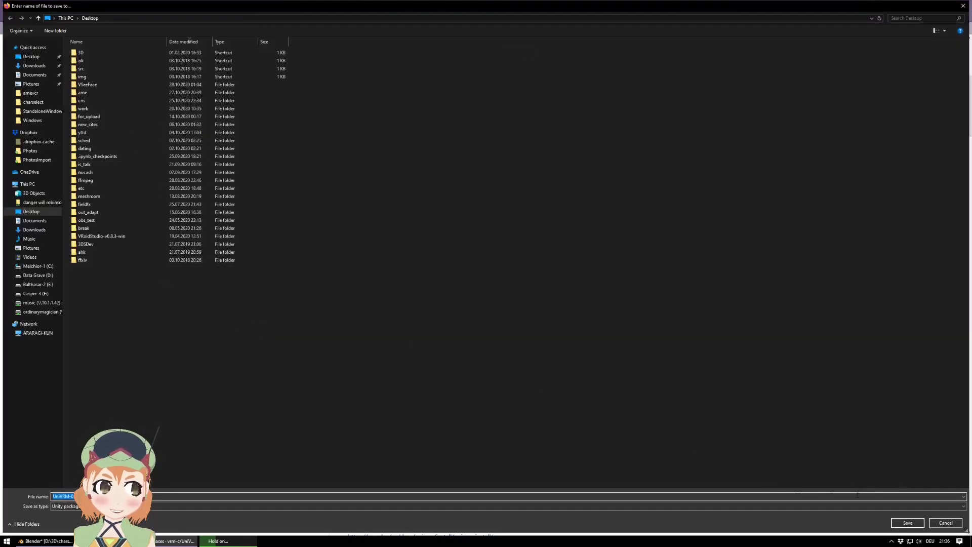
pyautogui.click(906, 524)
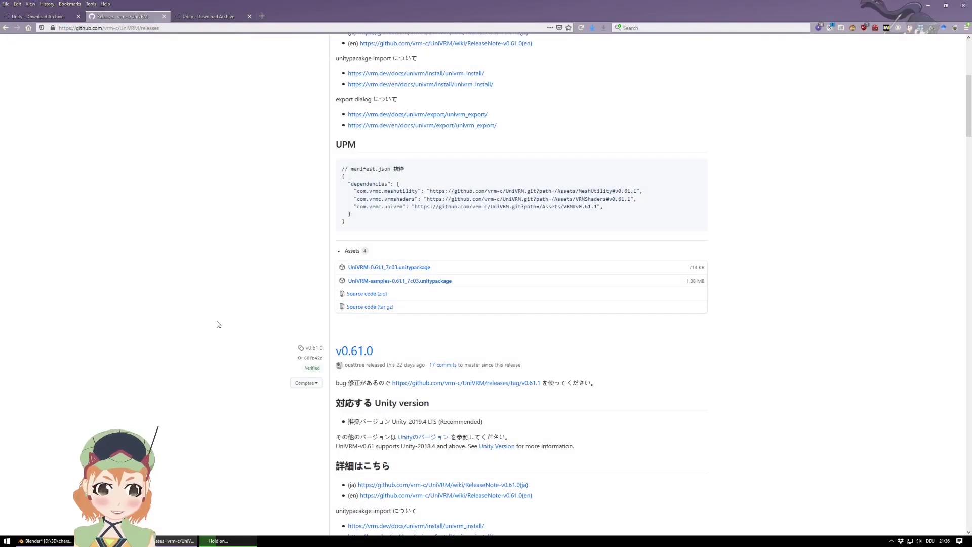
# - Switch to the Unity editor and import all contents of the custom package UniVRM-0.61.1_7c03.unitypackage from the Desktop
pyautogui.click(213, 541)
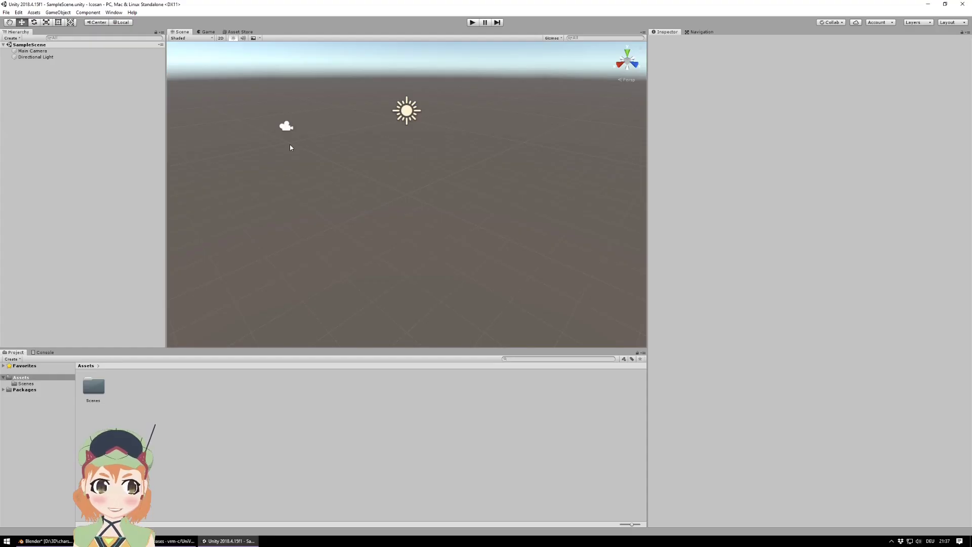
pyautogui.scroll(9, 440, 161)
pyautogui.scroll(-4, 439, 162)
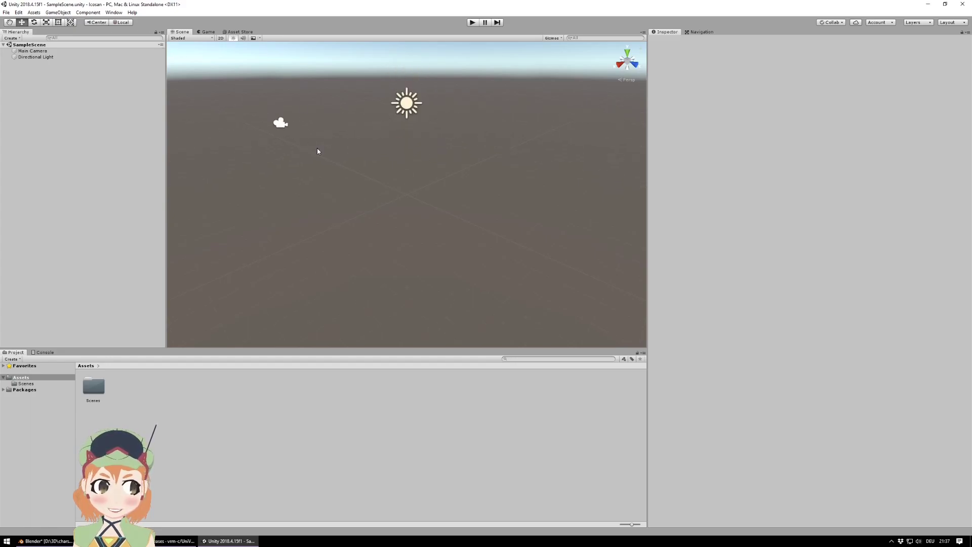
pyautogui.click(33, 13)
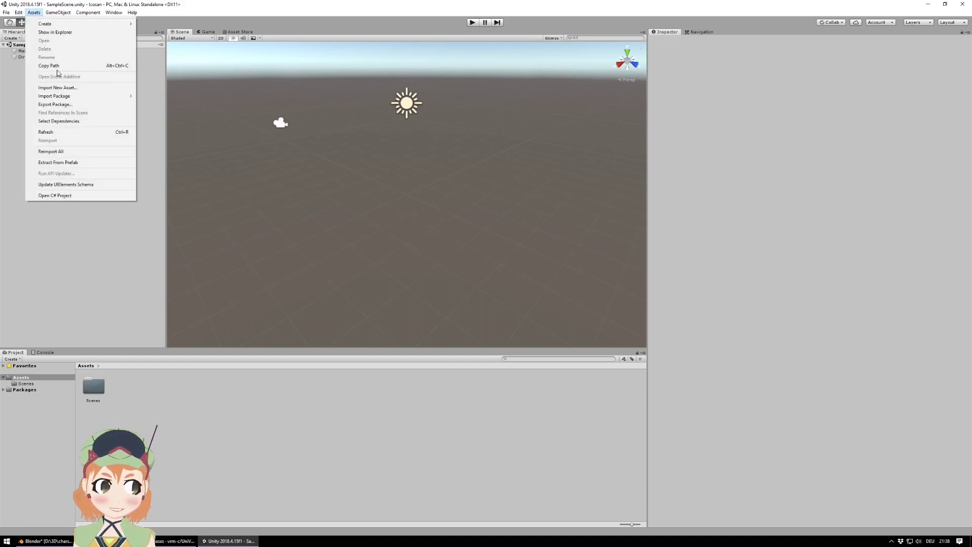
pyautogui.moveTo(75, 96)
pyautogui.click(167, 96)
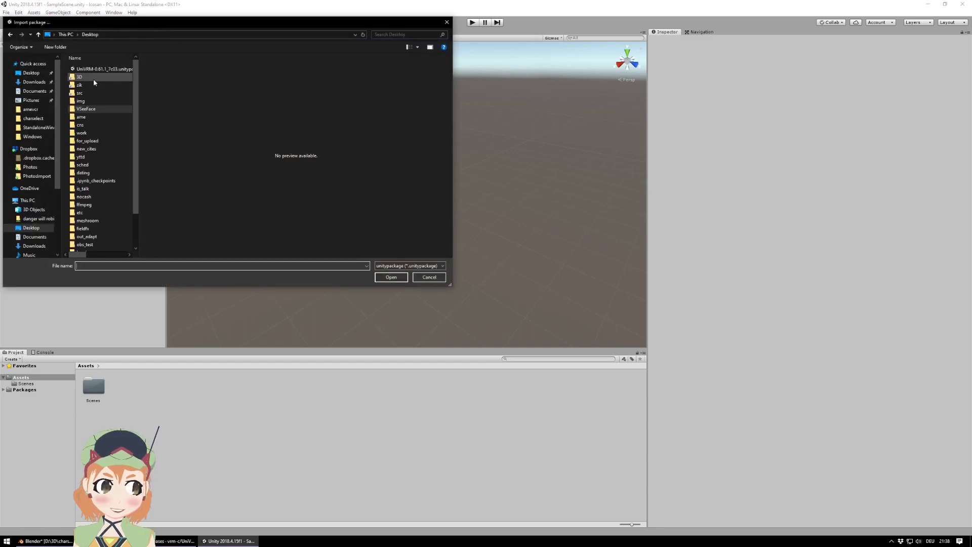
pyautogui.moveTo(140, 72); pyautogui.dragTo(248, 71)
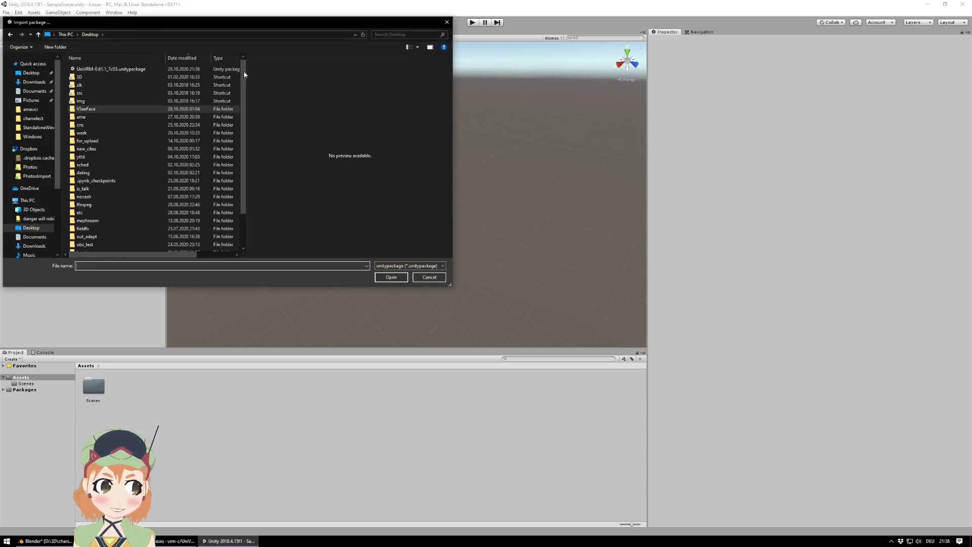
pyautogui.doubleClick(106, 69)
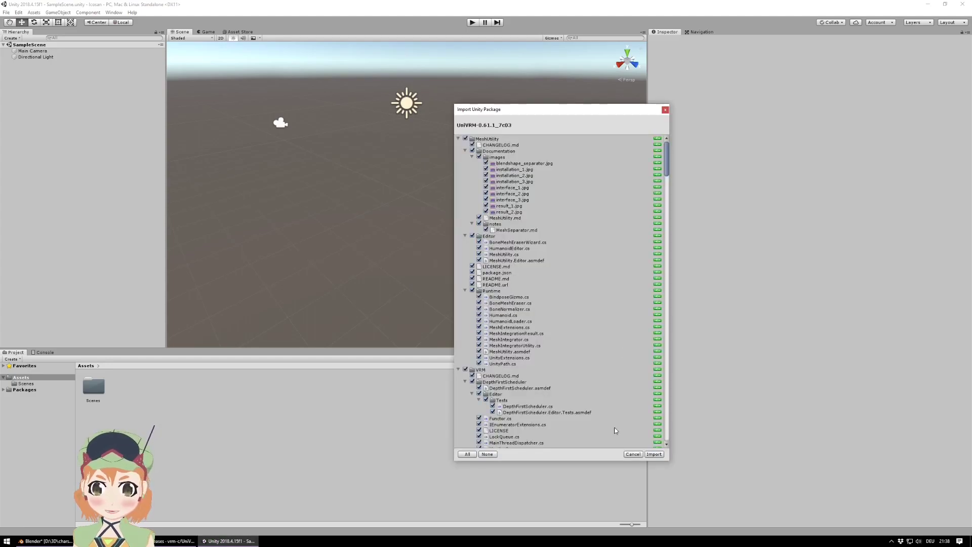
pyautogui.click(655, 455)
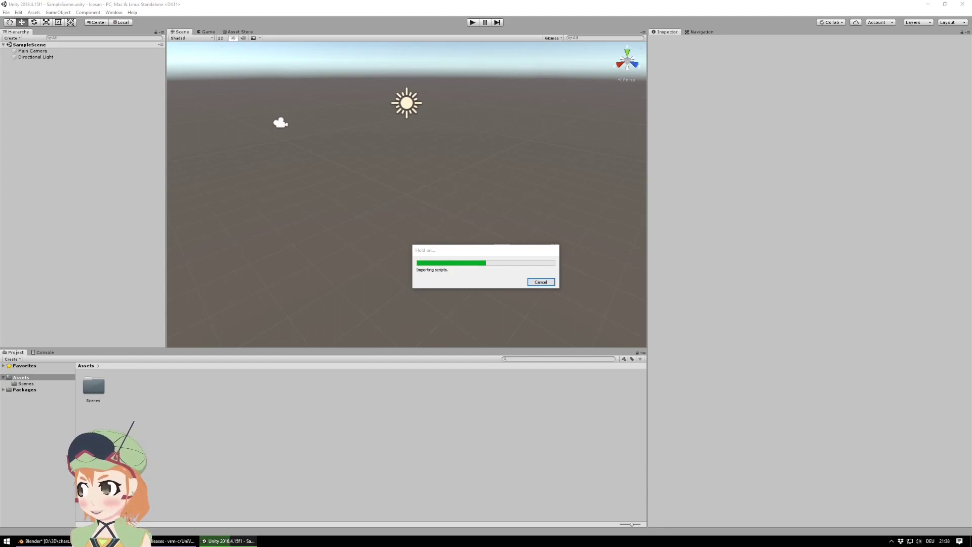
# - Bring icosan_tutorial.fbx from the charselect folder in File Explorer into the Unity project's Assets folder
pyautogui.moveTo(971, 105); pyautogui.dragTo(790, 58)
pyautogui.scroll(-5, 811, 172)
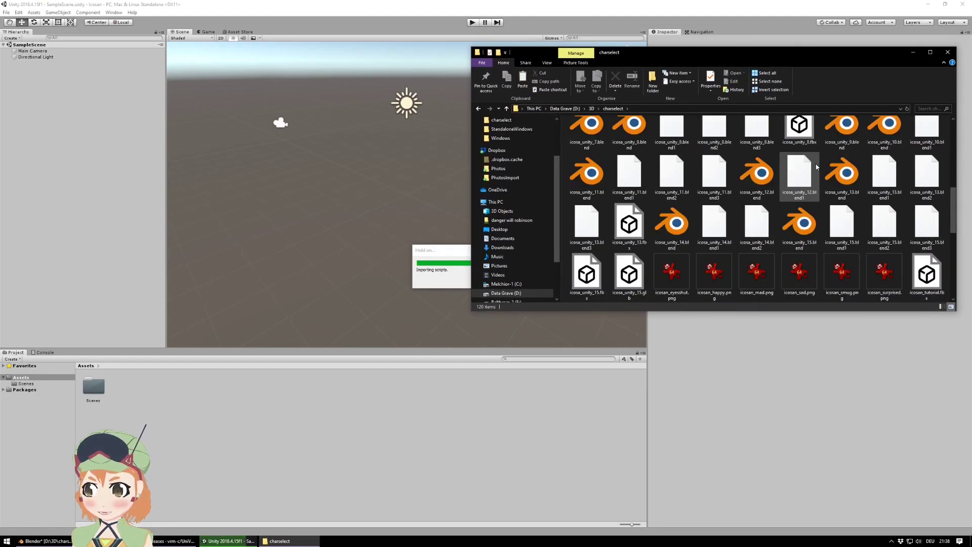
pyautogui.click(927, 174)
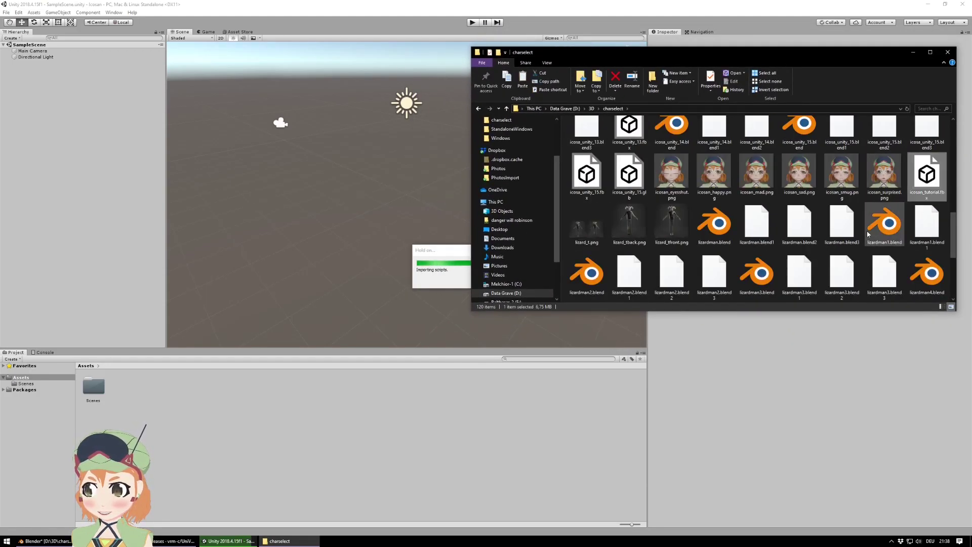
pyautogui.moveTo(728, 57); pyautogui.dragTo(721, 175)
pyautogui.moveTo(460, 168); pyautogui.dragTo(565, 63)
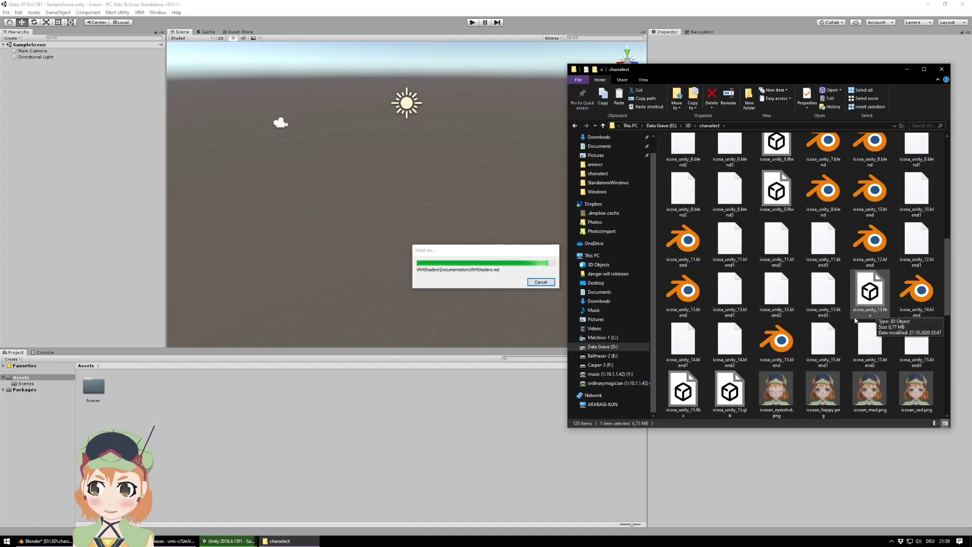
pyautogui.click(696, 390)
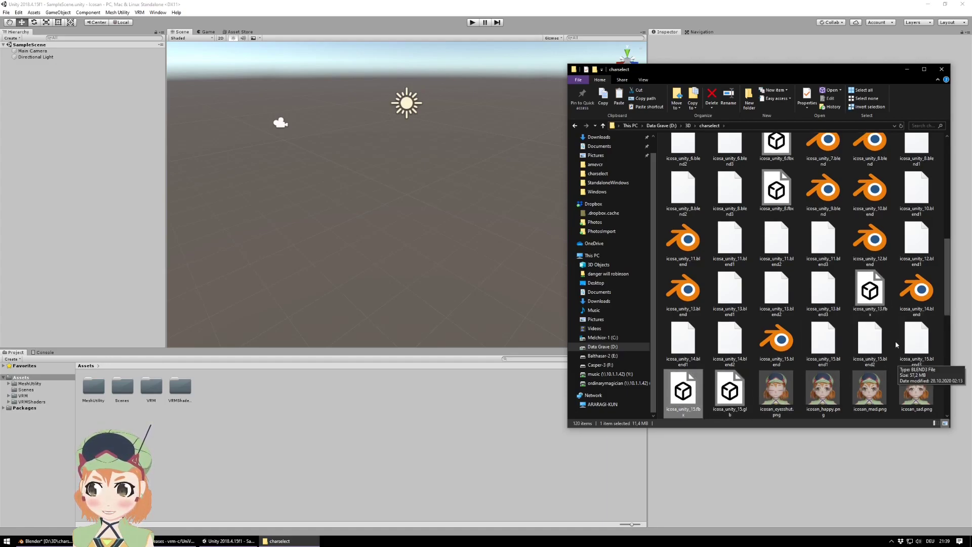
pyautogui.scroll(-3, 881, 314)
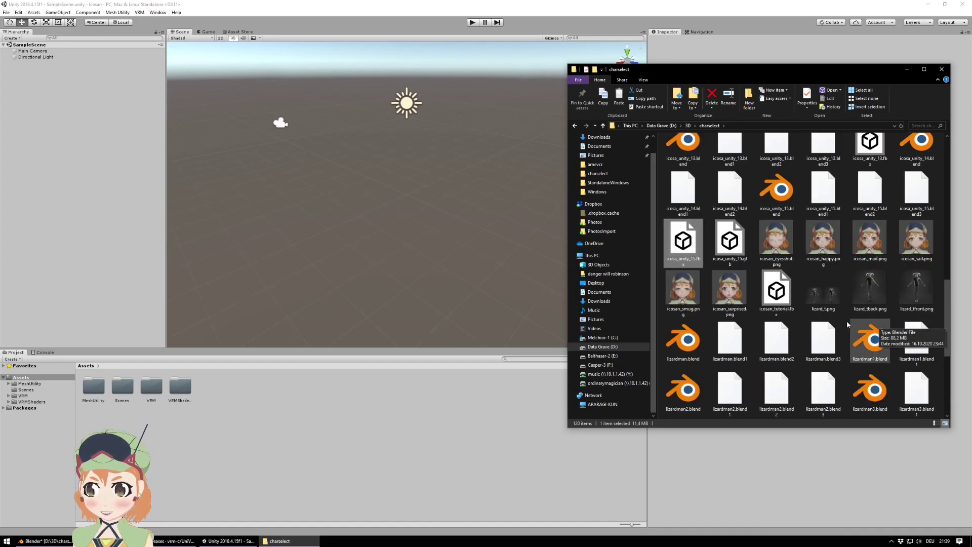
pyautogui.moveTo(774, 291); pyautogui.dragTo(320, 420)
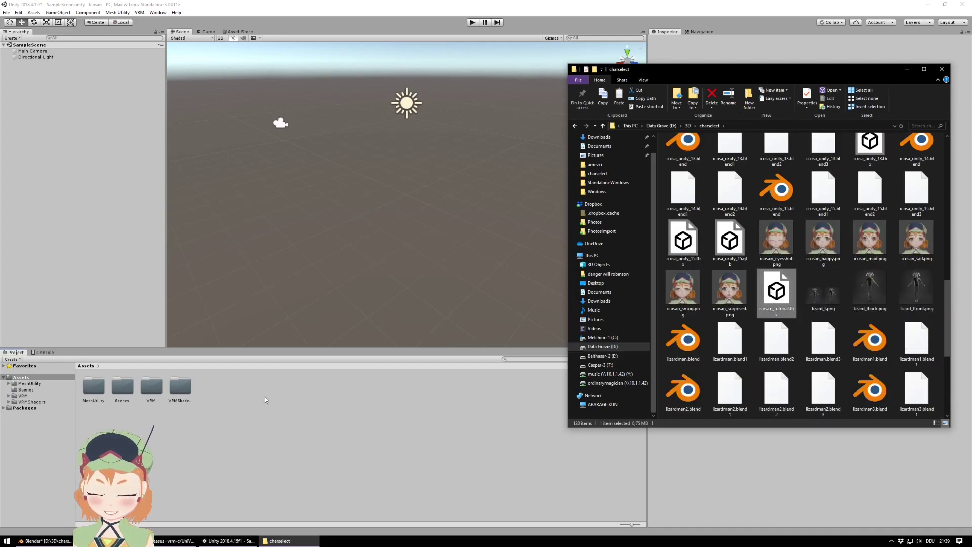
pyautogui.moveTo(266, 400); pyautogui.dragTo(266, 400)
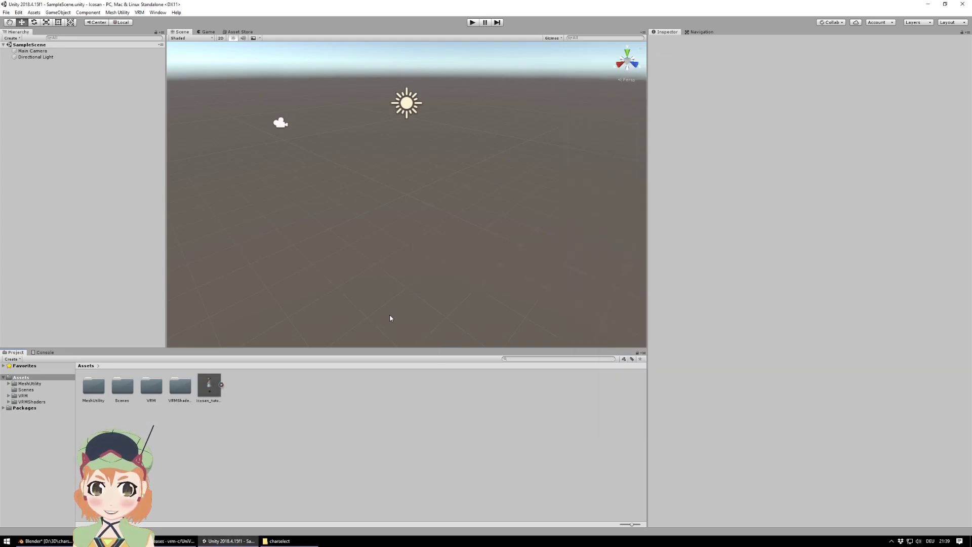
# - Set Blend Shape Normals to None in the icosan_tutorial model's import settings
pyautogui.click(207, 388)
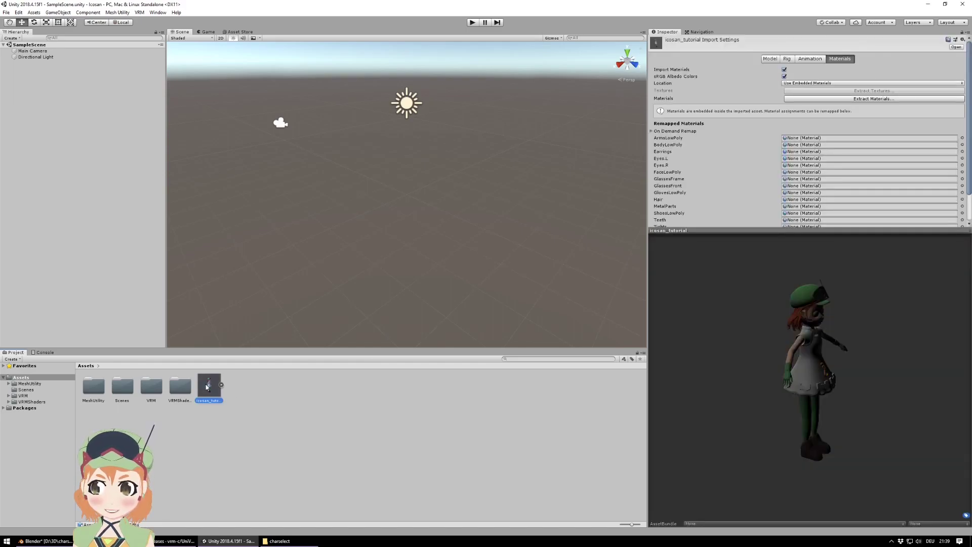
pyautogui.moveTo(731, 231); pyautogui.dragTo(732, 326)
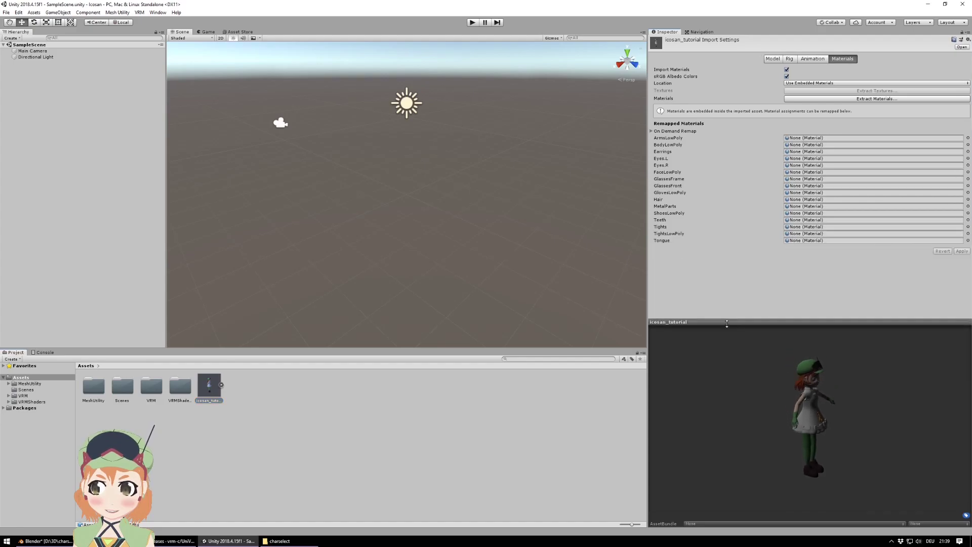
pyautogui.click(772, 58)
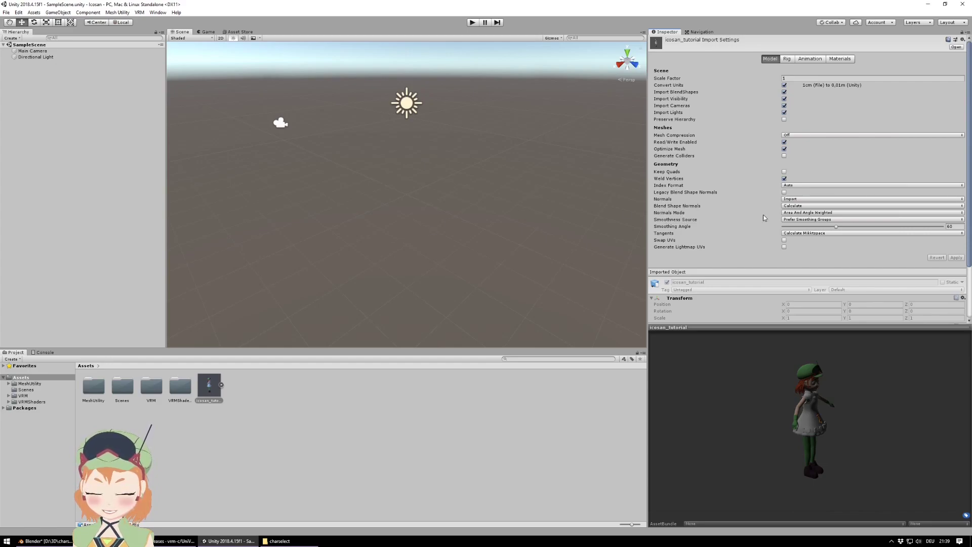
pyautogui.scroll(2, 496, 225)
pyautogui.scroll(2, 496, 225)
pyautogui.scroll(-3, 496, 224)
pyautogui.scroll(2, 496, 224)
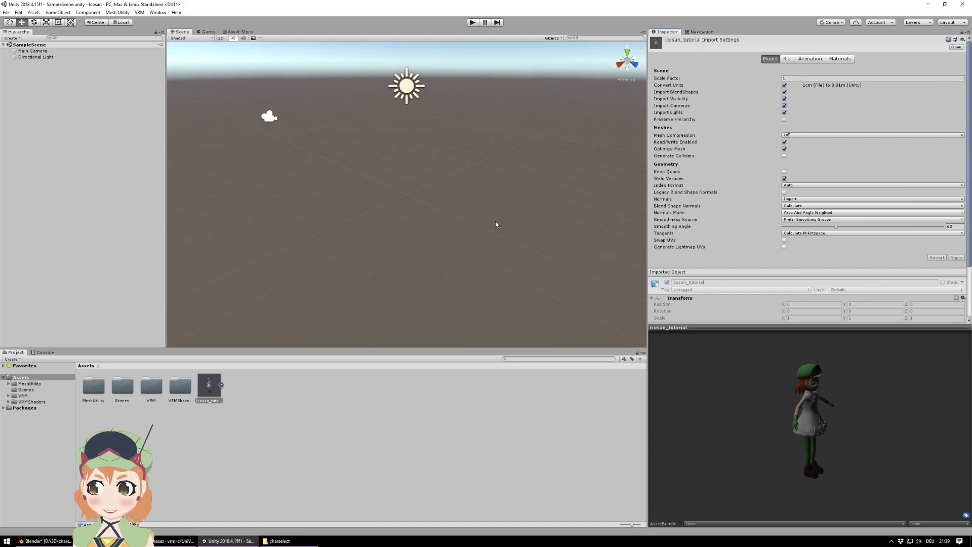
pyautogui.click(796, 206)
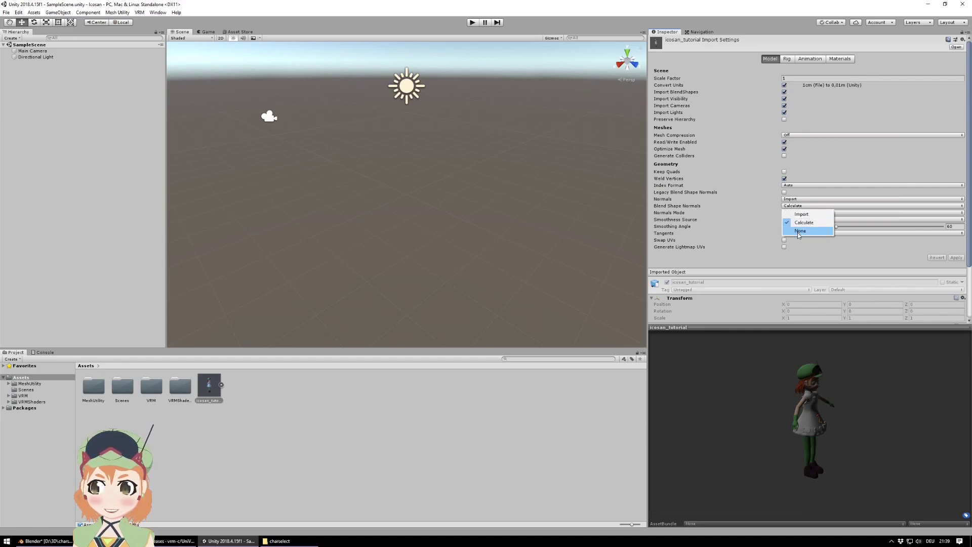
pyautogui.click(799, 232)
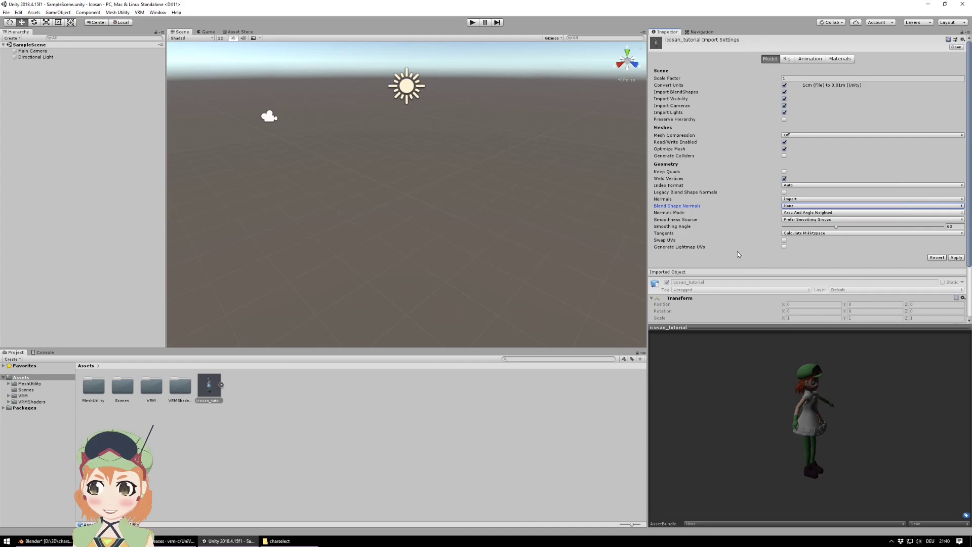
# - Set the icosan_tutorial model's rig Animation Type to Humanoid and apply the import setting
pyautogui.click(789, 60)
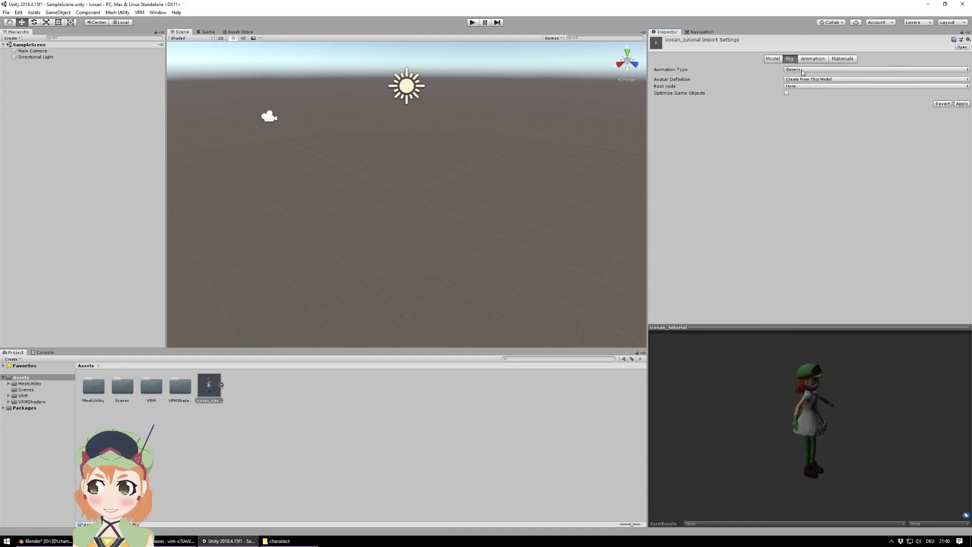
pyautogui.click(221, 386)
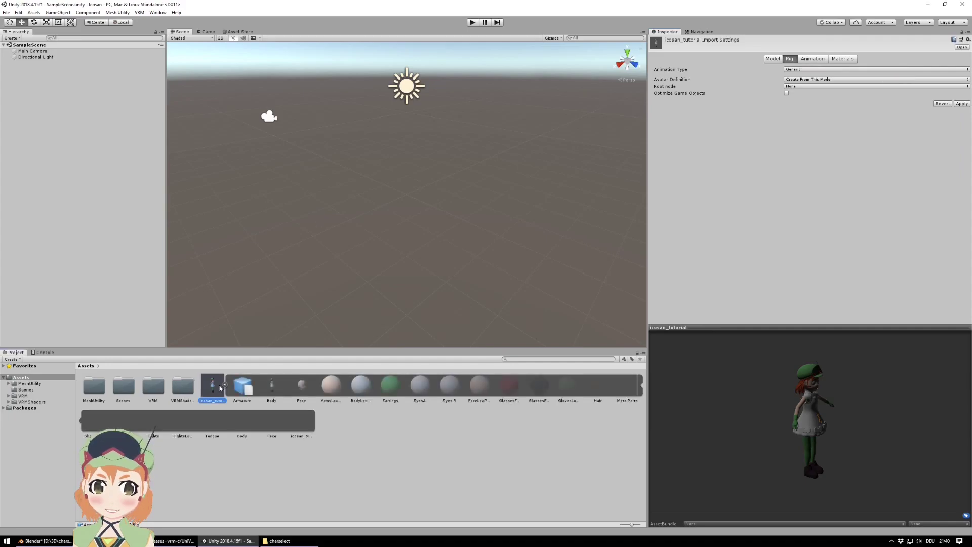
pyautogui.click(224, 386)
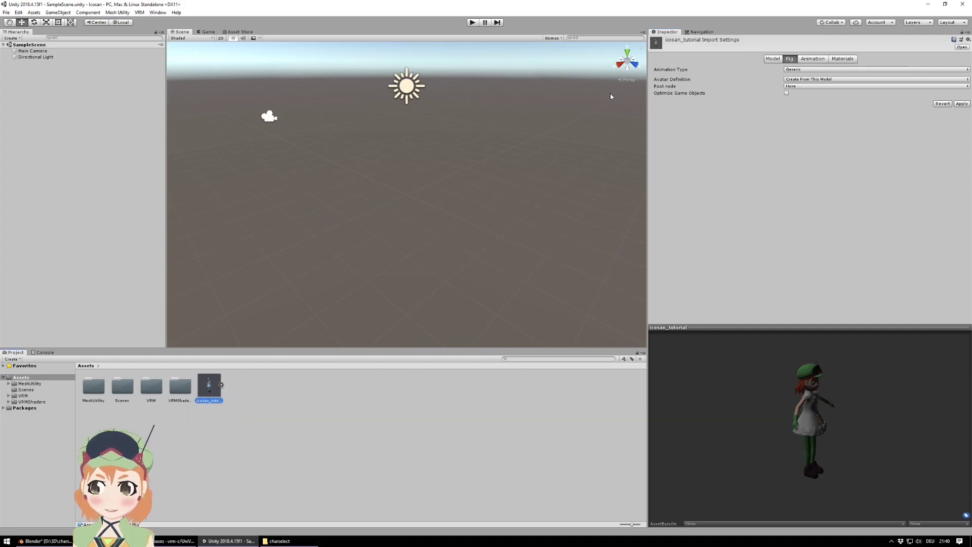
pyautogui.click(812, 69)
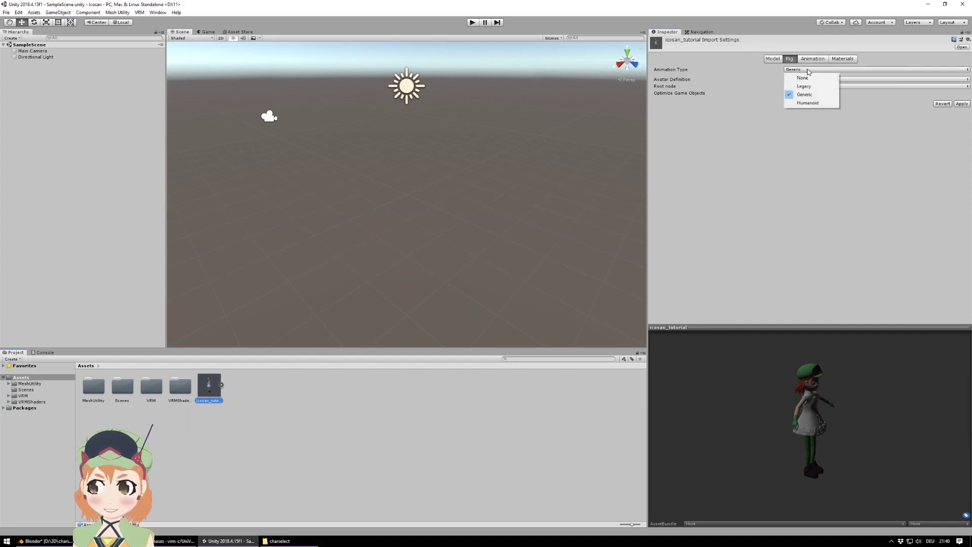
pyautogui.click(815, 104)
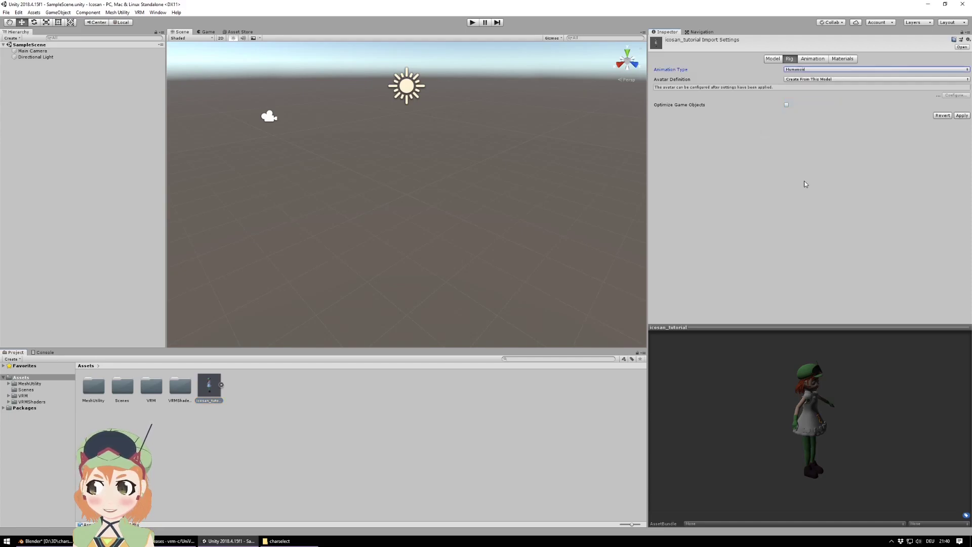
pyautogui.click(961, 115)
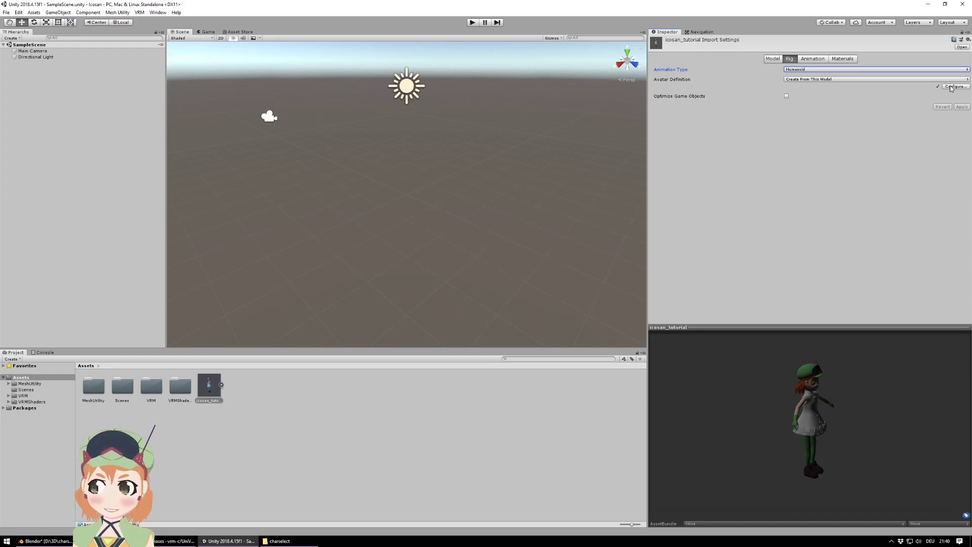
# - Open the humanoid avatar configuration and examine the body bone mapping on the character
pyautogui.click(951, 87)
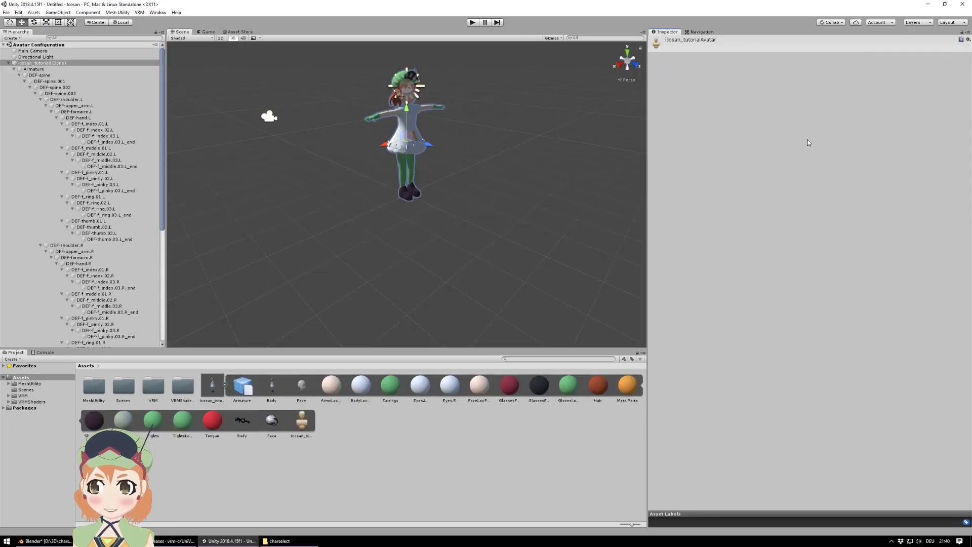
pyautogui.scroll(14, 446, 187)
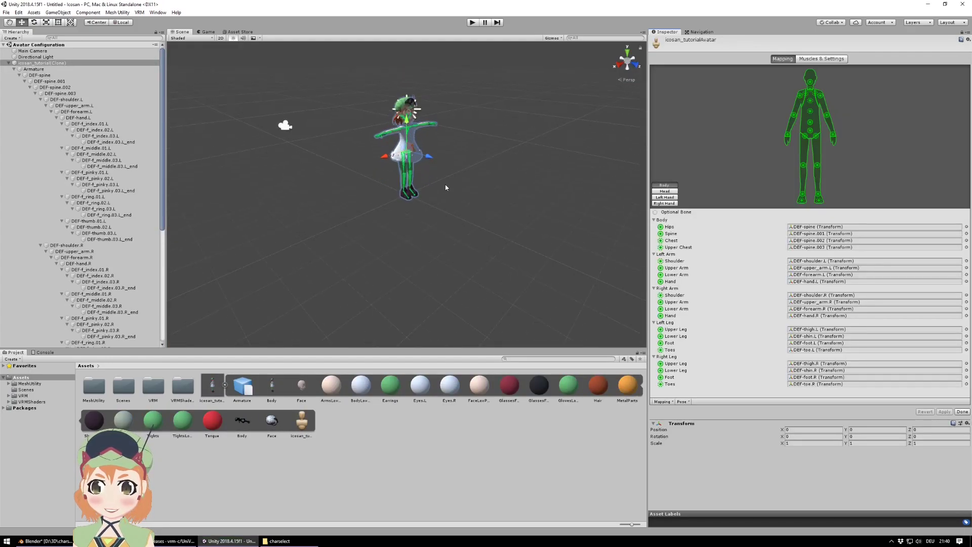
pyautogui.scroll(2, 505, 118)
pyautogui.moveTo(507, 94); pyautogui.dragTo(510, 119, button='middle')
pyautogui.moveTo(541, 142)
pyautogui.mouseDown(button='right')
pyautogui.moveTo(539, 132)
pyautogui.moveTo(533, 140)
pyautogui.mouseUp(button='right')
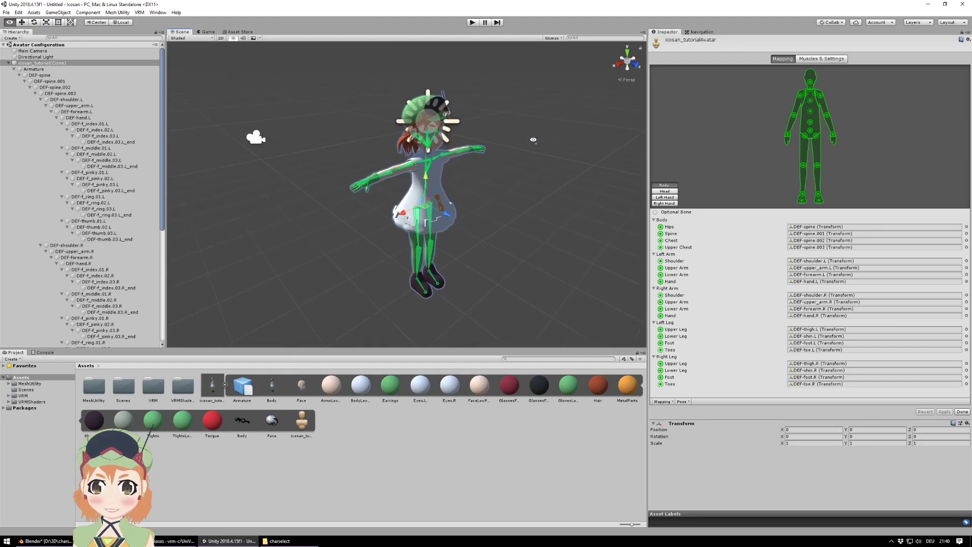
# - Preview the Open Close muscle group on the avatar, inspect the body deformation up close, and return the pose to neutral
pyautogui.click(820, 59)
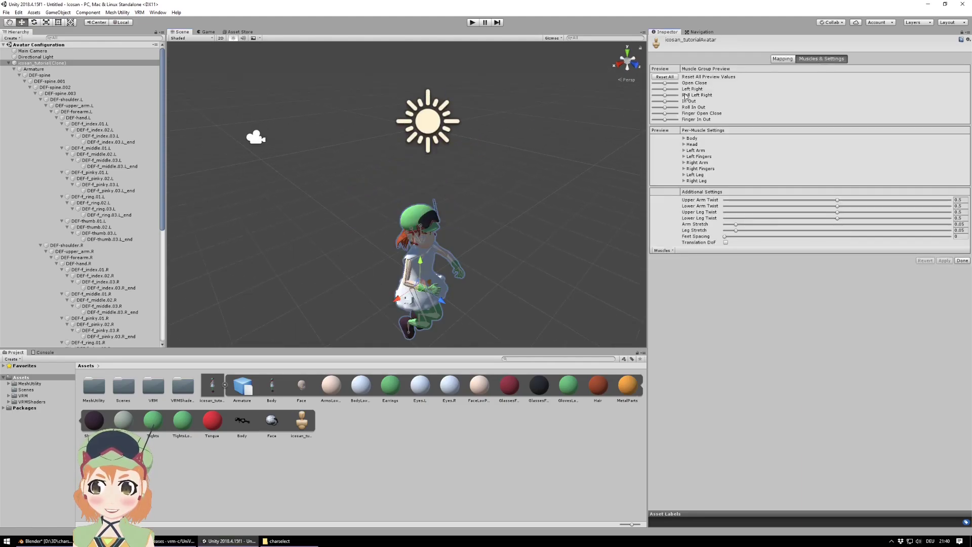
pyautogui.moveTo(666, 84)
pyautogui.mouseDown()
pyautogui.moveTo(678, 86)
pyautogui.moveTo(658, 86)
pyautogui.moveTo(675, 86)
pyautogui.mouseUp()
pyautogui.moveTo(539, 252); pyautogui.dragTo(516, 223, button='right')
pyautogui.moveTo(517, 224); pyautogui.dragTo(474, 133, button='middle')
pyautogui.scroll(8, 478, 175)
pyautogui.scroll(5, 479, 176)
pyautogui.scroll(-3, 479, 176)
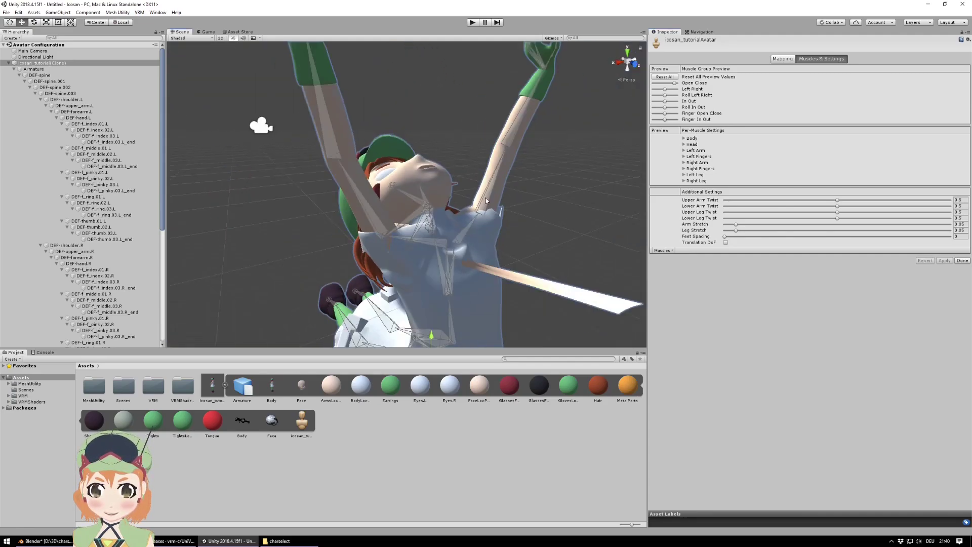
pyautogui.scroll(-1, 582, 269)
pyautogui.scroll(-1, 583, 271)
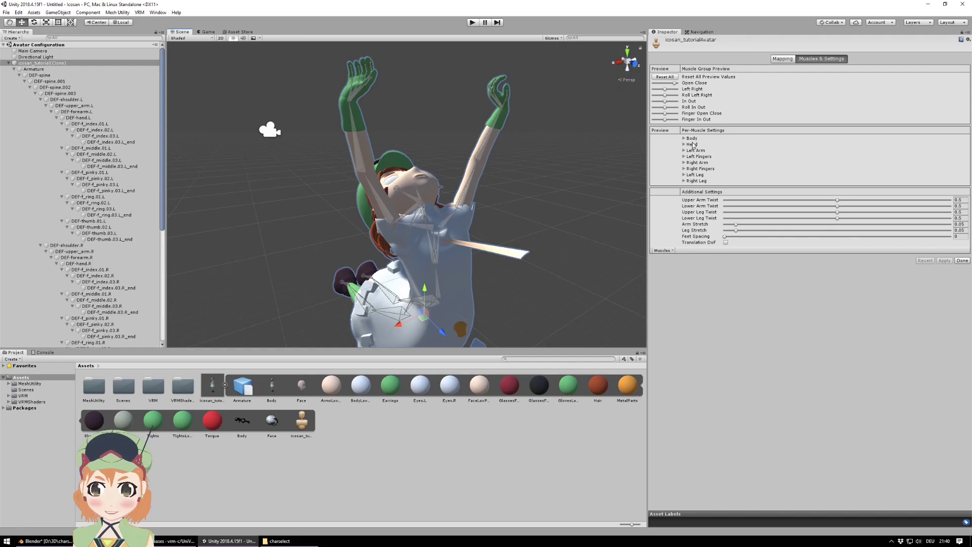
pyautogui.moveTo(676, 84)
pyautogui.mouseDown()
pyautogui.moveTo(653, 87)
pyautogui.moveTo(679, 80)
pyautogui.moveTo(653, 85)
pyautogui.moveTo(665, 82)
pyautogui.mouseUp()
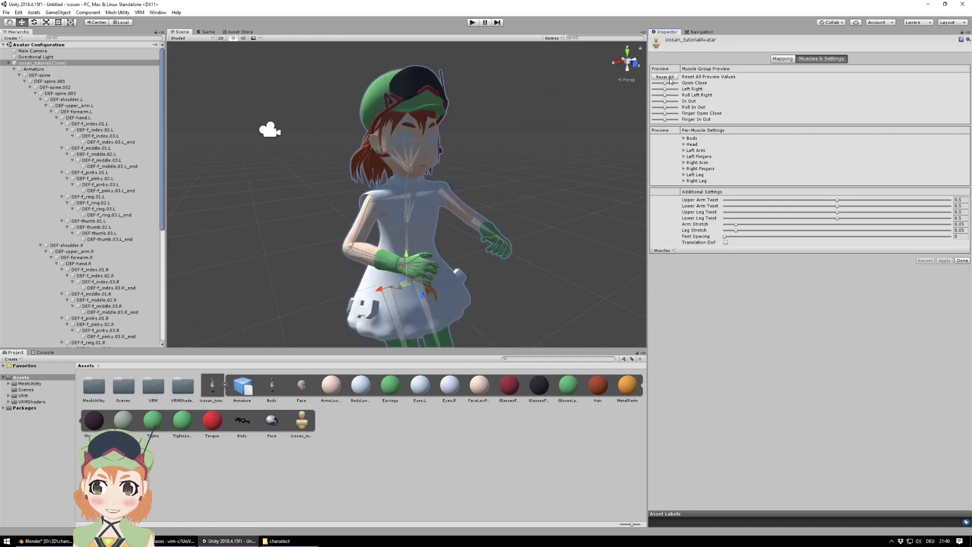
# - Check the avatar's bone mapping for the body, head, left hand and right hand, and finish the avatar configuration
pyautogui.click(784, 59)
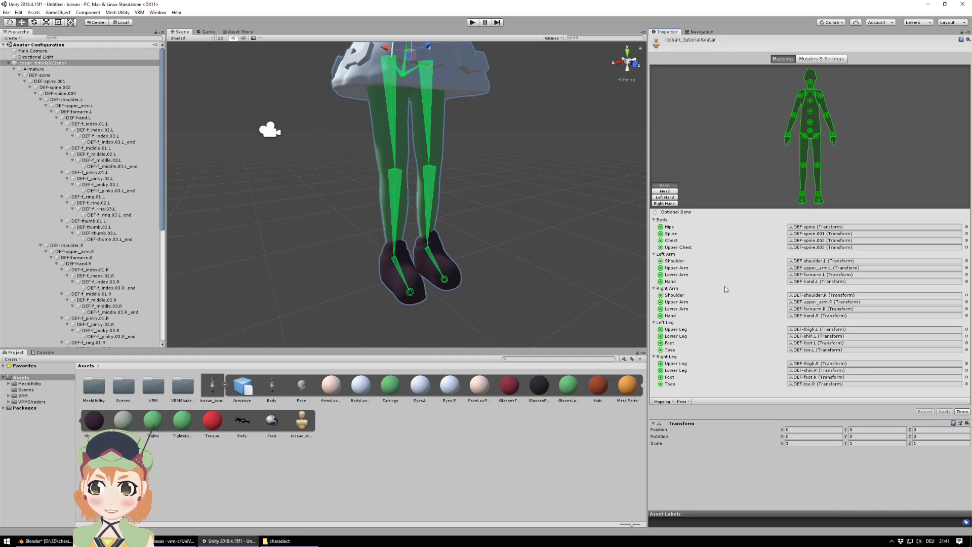
pyautogui.click(670, 192)
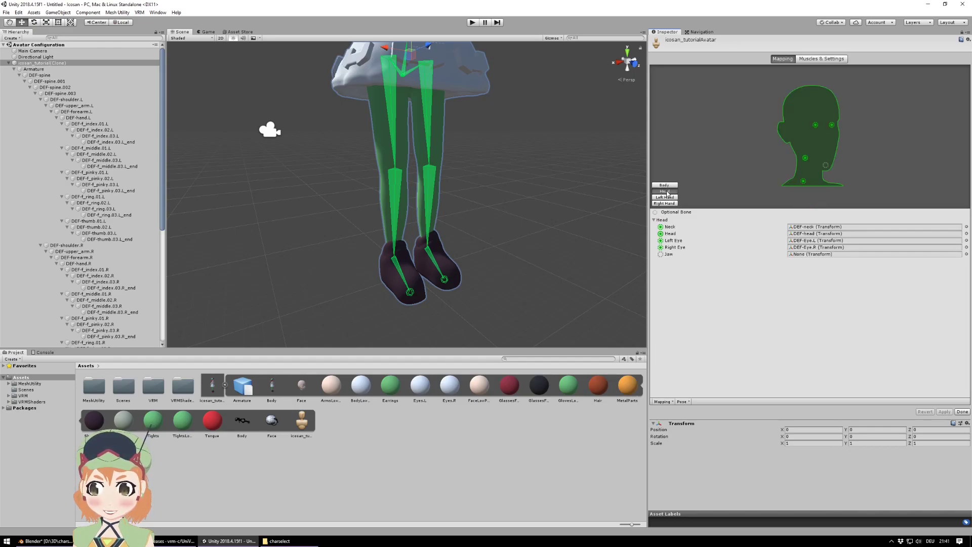
pyautogui.click(665, 198)
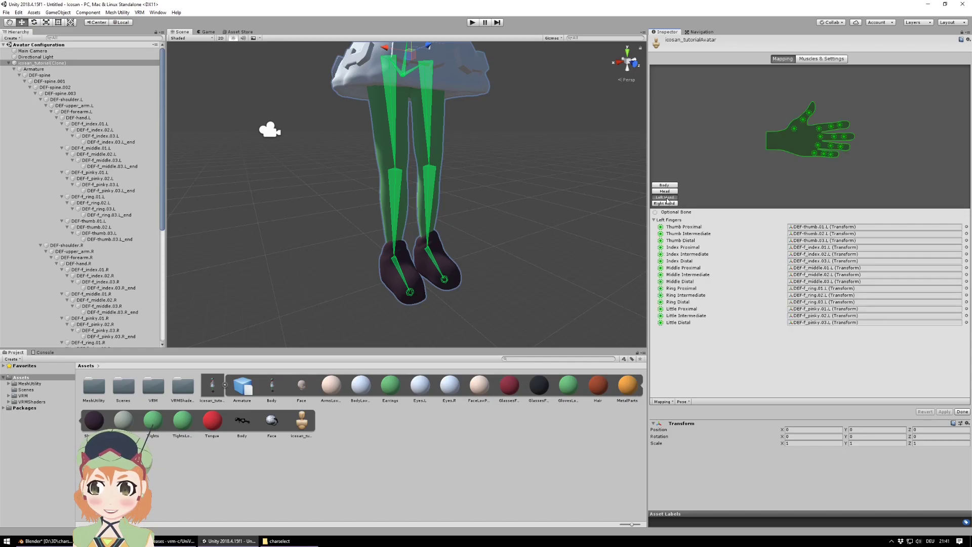
pyautogui.click(669, 203)
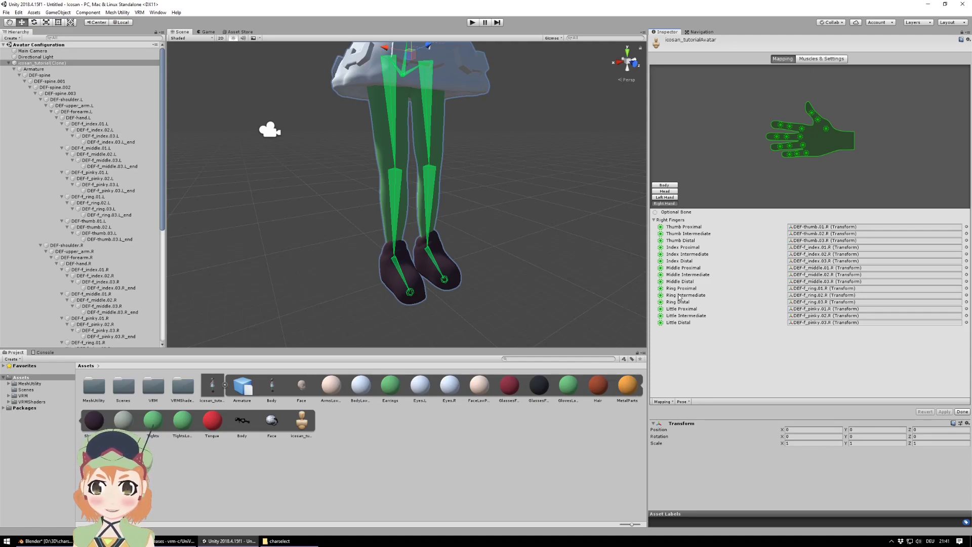
pyautogui.click(962, 412)
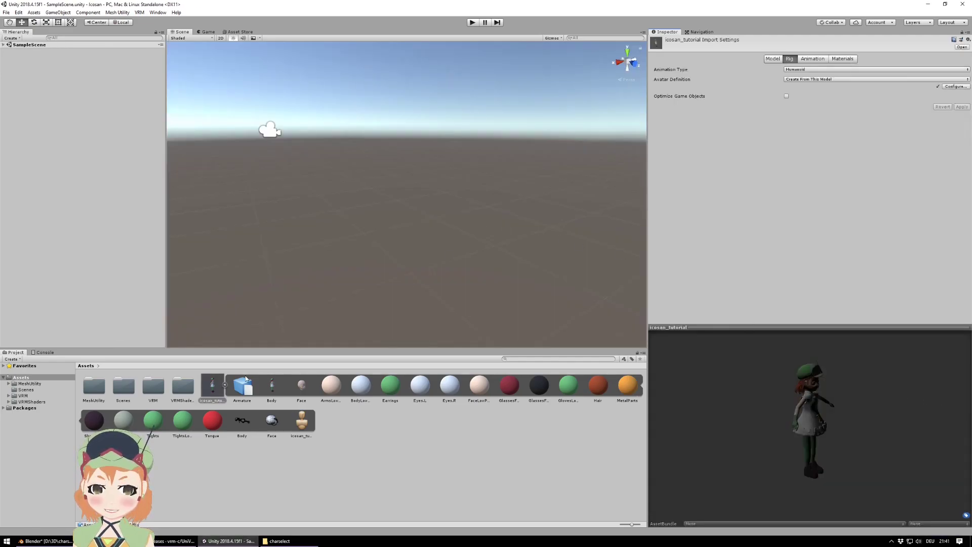
# - Extract the icosan_tutorial model's embedded materials into a new folder named materials inside Assets
pyautogui.click(224, 385)
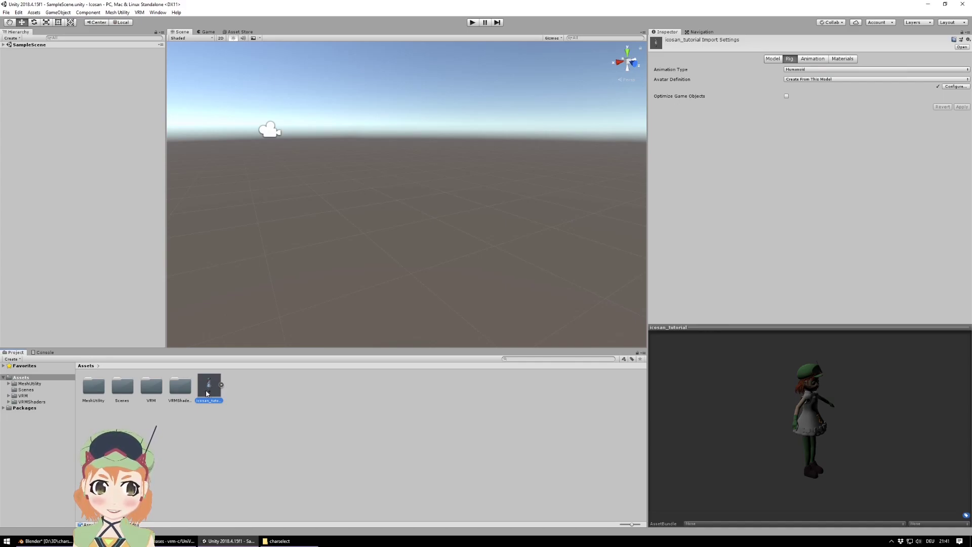
pyautogui.click(824, 60)
pyautogui.click(842, 58)
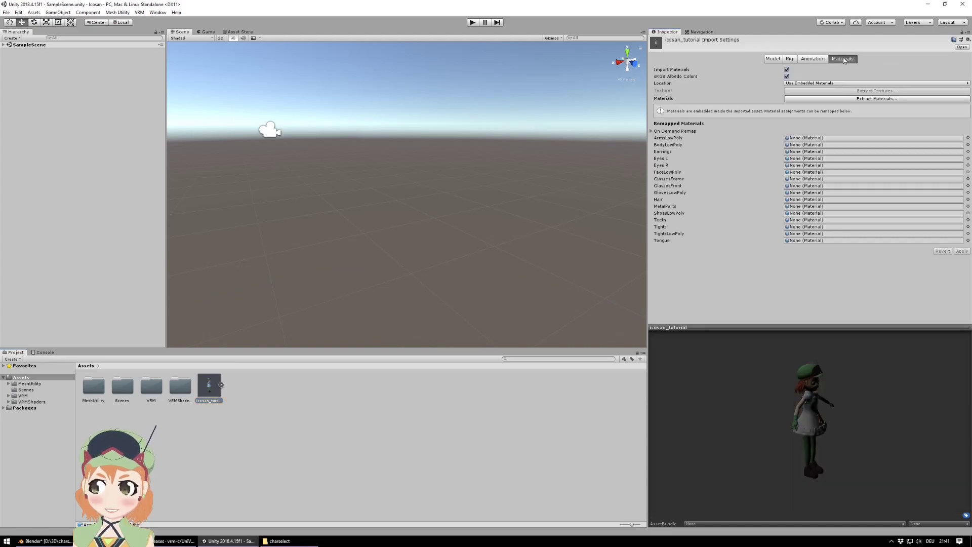
pyautogui.click(816, 99)
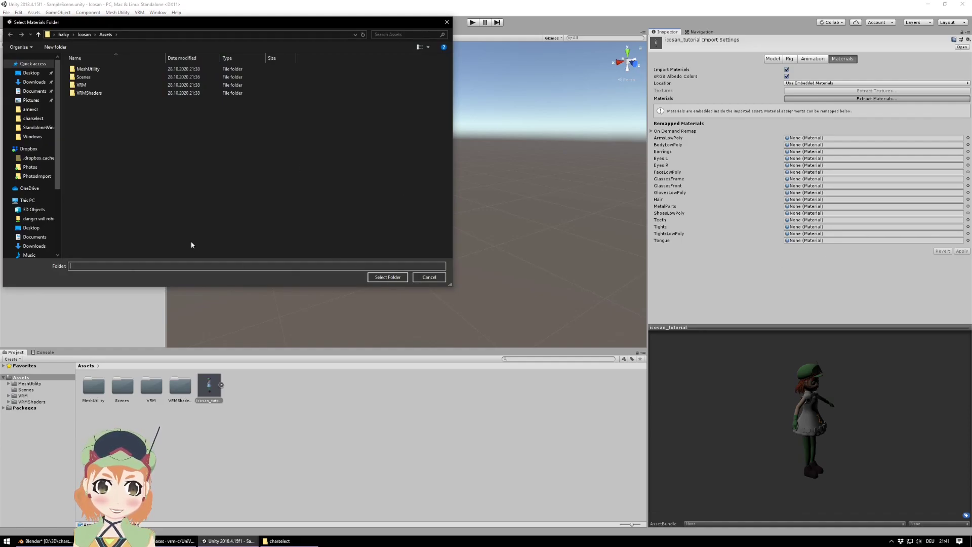
pyautogui.rightClick(118, 128)
pyautogui.moveTo(157, 227)
pyautogui.click(221, 228)
pyautogui.write('material')
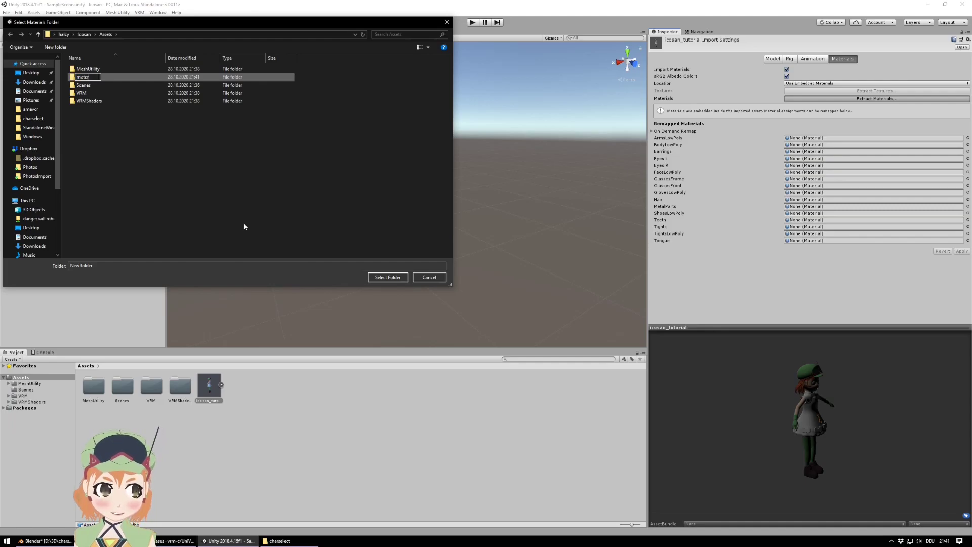
pyautogui.press('Return')
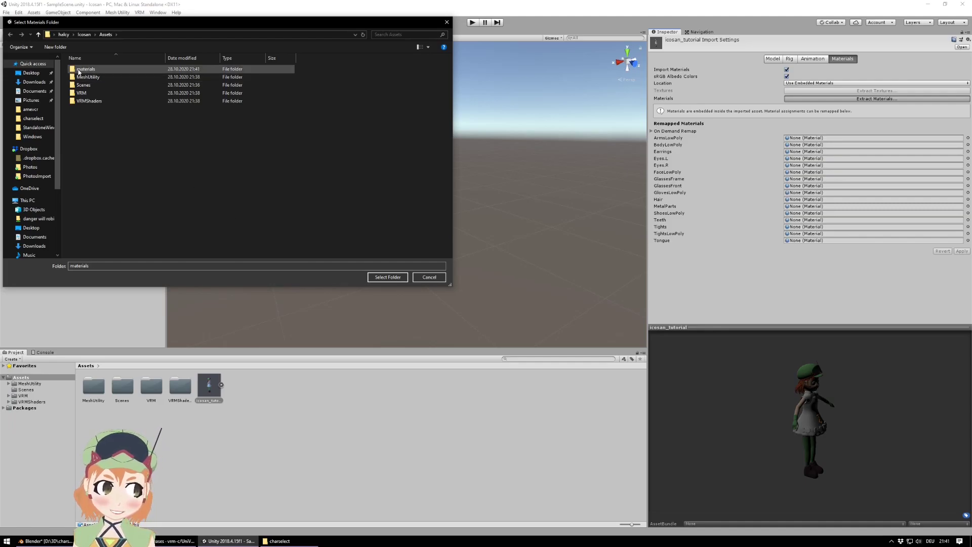
pyautogui.doubleClick(87, 70)
pyautogui.click(390, 279)
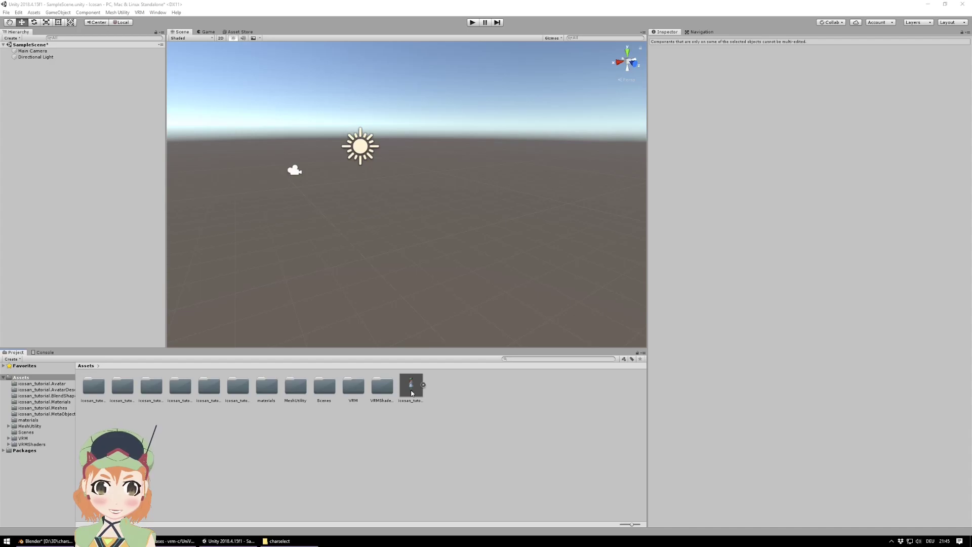
# - Place the icosan_tutorial model in the scene and set its position to X 0, Y 0, Z 0
pyautogui.moveTo(412, 393); pyautogui.dragTo(381, 244)
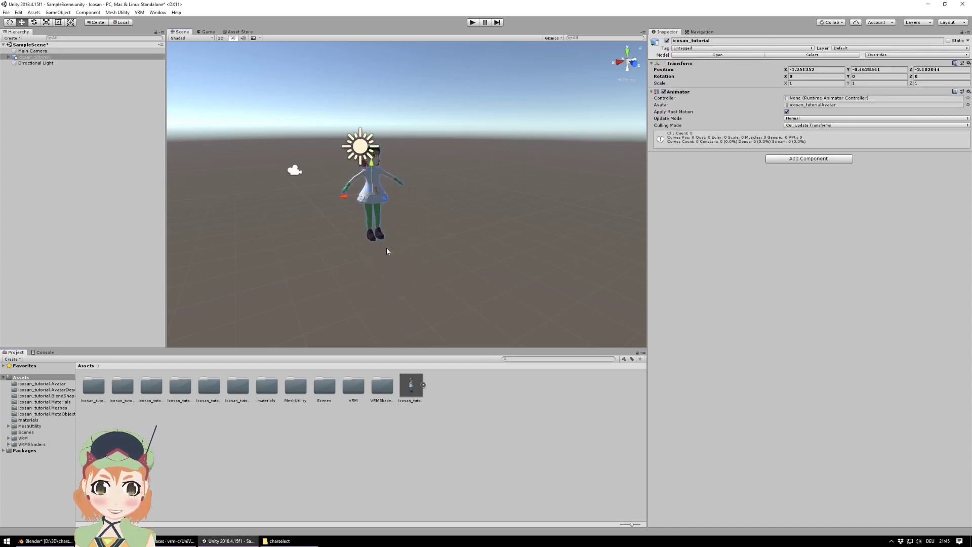
pyautogui.click(821, 70)
pyautogui.write('0')
pyautogui.click(880, 70)
pyautogui.write('0')
pyautogui.click(941, 70)
pyautogui.write('0')
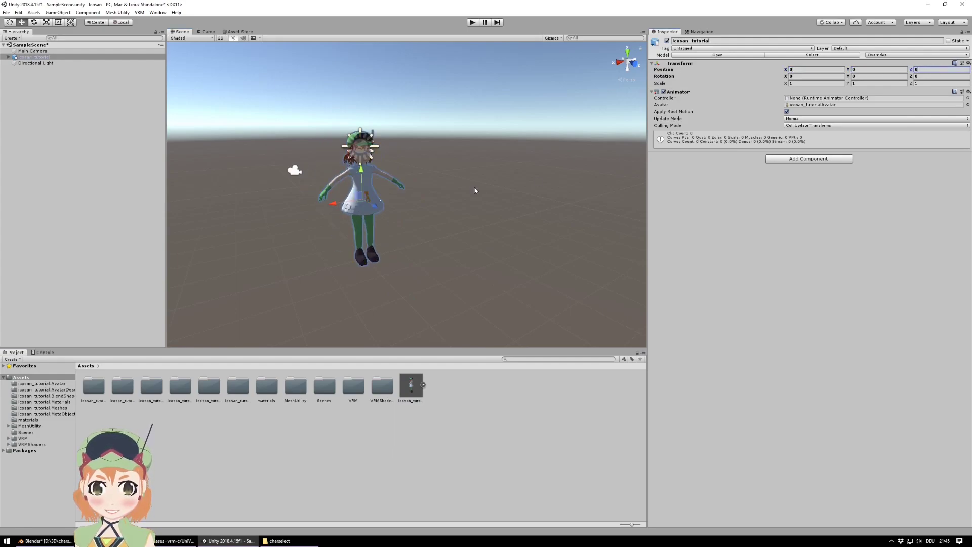
# - Select the character in the scene and open the UniVRM-0.61.1 humanoid exporter for it
pyautogui.click(469, 191)
pyautogui.scroll(2, 468, 191)
pyautogui.moveTo(452, 174)
pyautogui.mouseDown(button='middle')
pyautogui.moveTo(458, 187)
pyautogui.moveTo(460, 178)
pyautogui.mouseUp(button='middle')
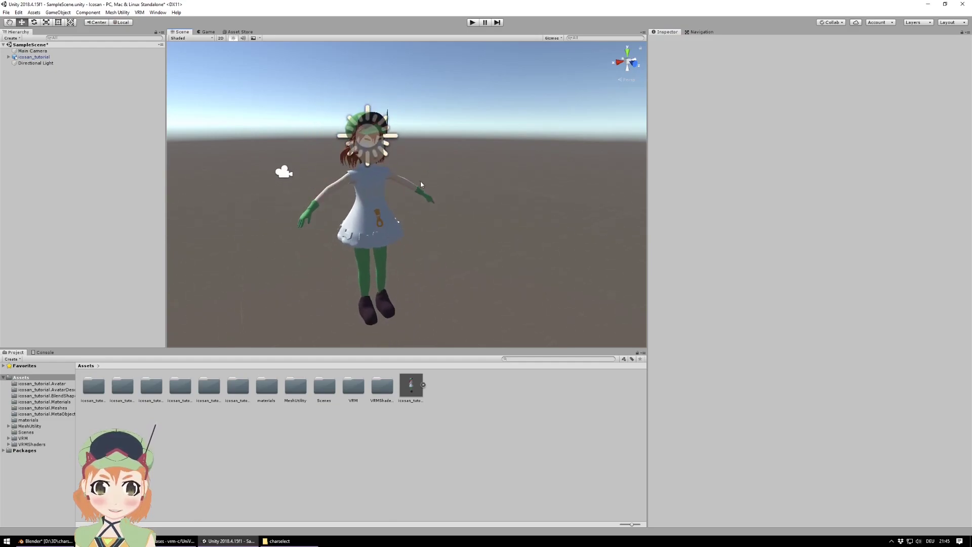
pyautogui.click(369, 208)
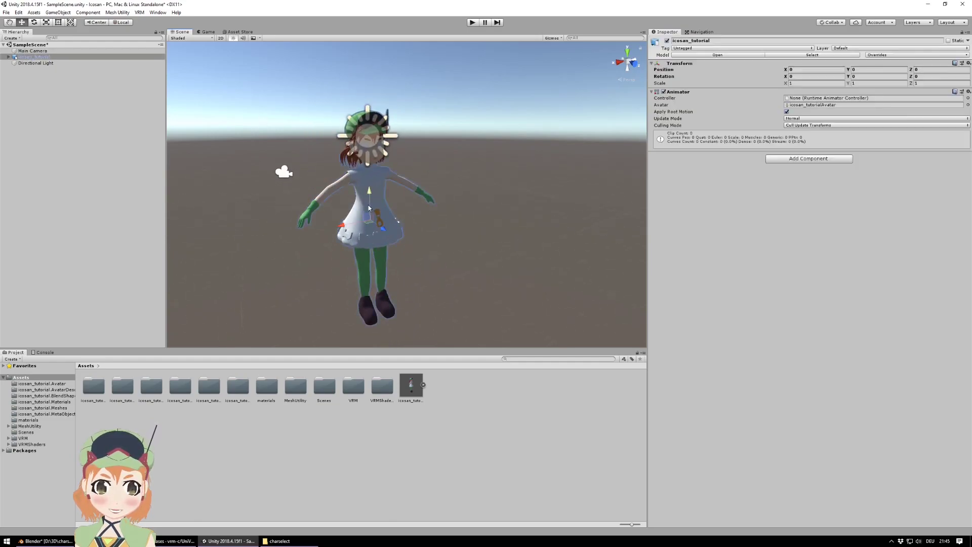
pyautogui.click(140, 12)
pyautogui.moveTo(152, 40)
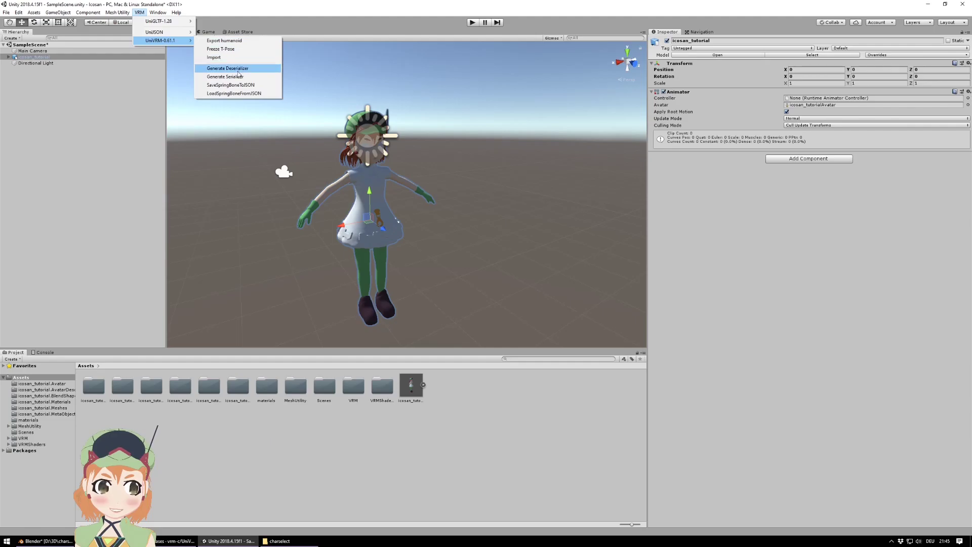
pyautogui.click(235, 41)
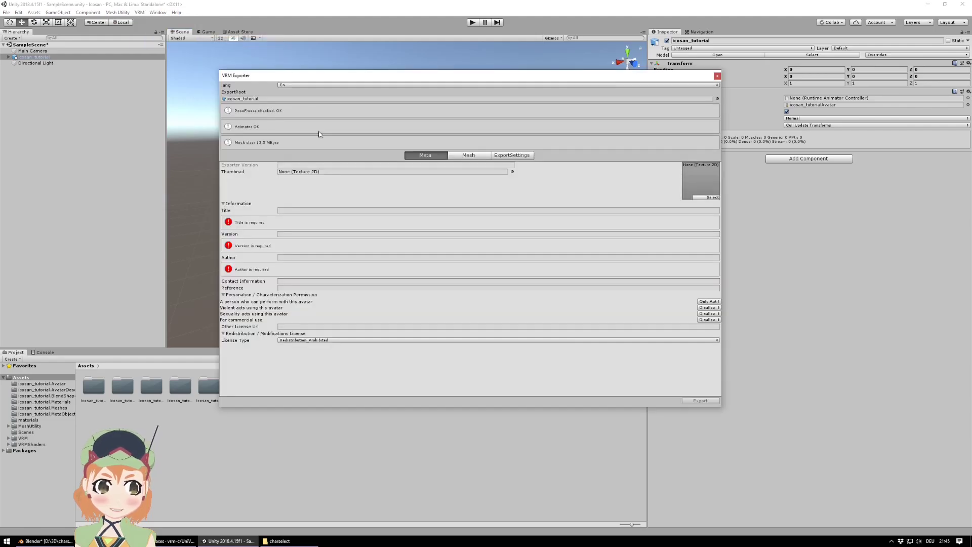
# - Fill in the VRM export metadata with title asd, version asd and author ads
pyautogui.click(302, 210)
pyautogui.write('asd')
pyautogui.click(290, 218)
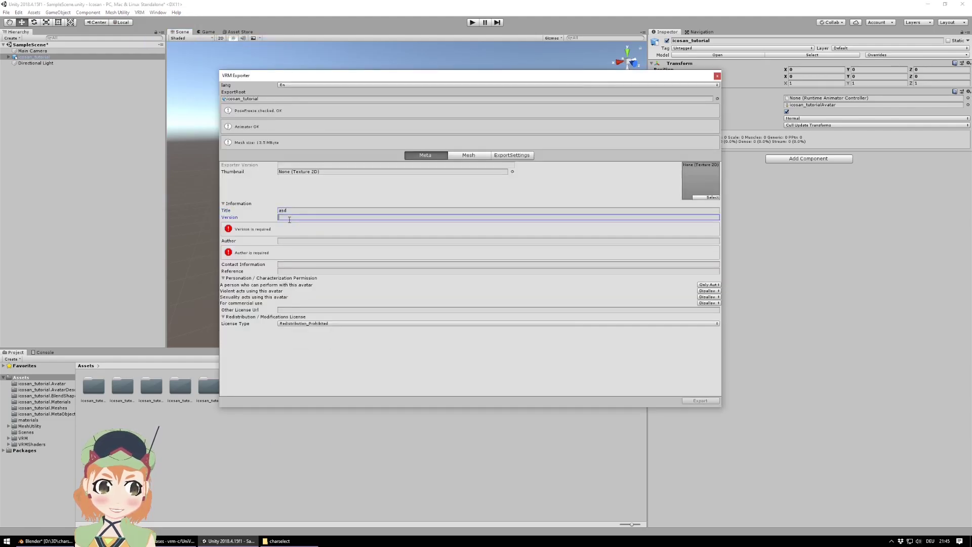
pyautogui.write('asd')
pyautogui.click(288, 224)
pyautogui.write('ads')
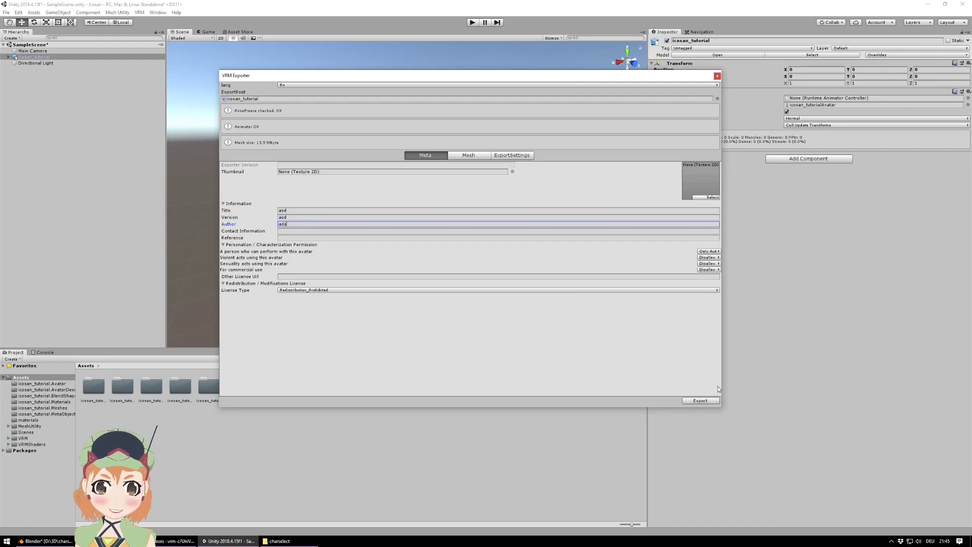
# - Export the character as icosan_tutorial.vrm into the Icosan project folder and deselect it in the scene
pyautogui.click(696, 401)
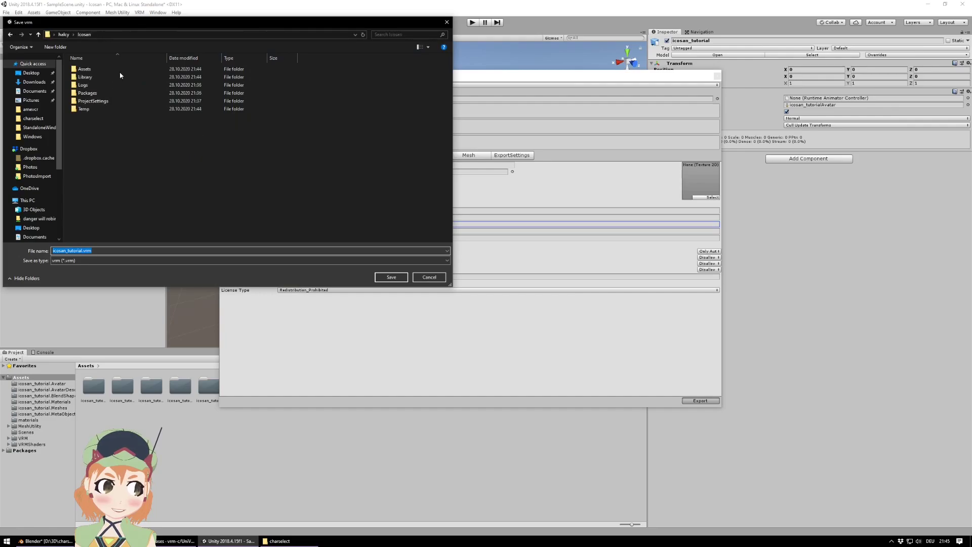
pyautogui.click(391, 277)
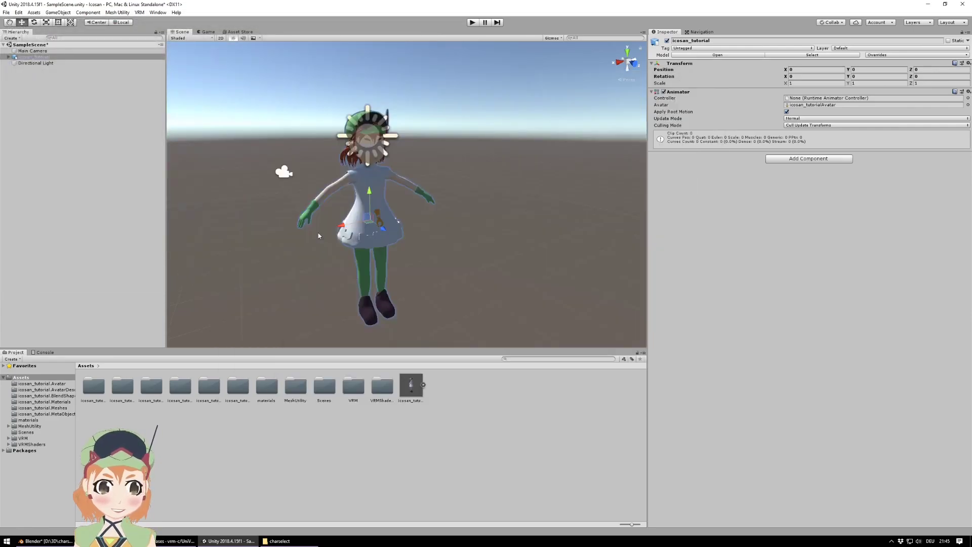
pyautogui.click(239, 153)
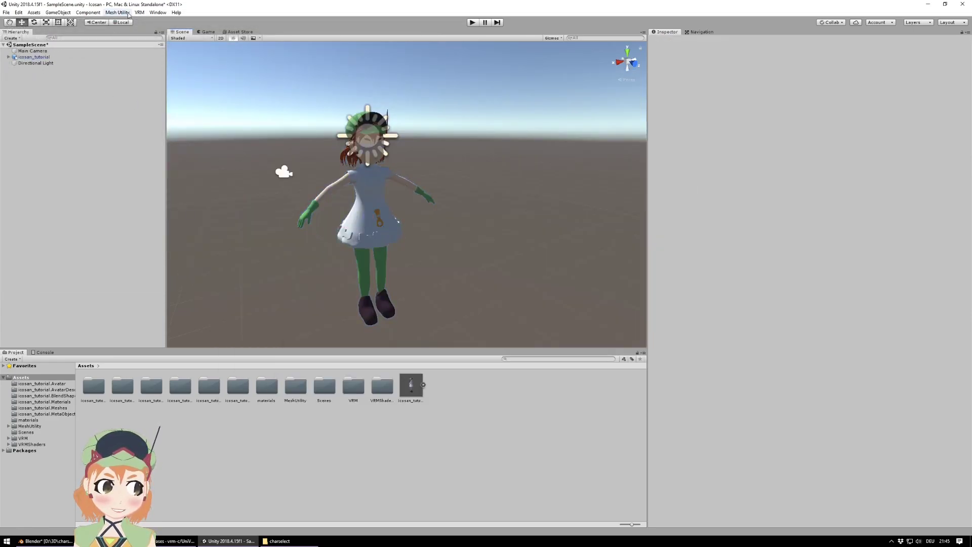
# - Delete the character from the scene and import icosan_tutorial.vrm, saving it as icosan_tutorial.prefab in the Assets folder
pyautogui.click(44, 57)
pyautogui.press('Delete')
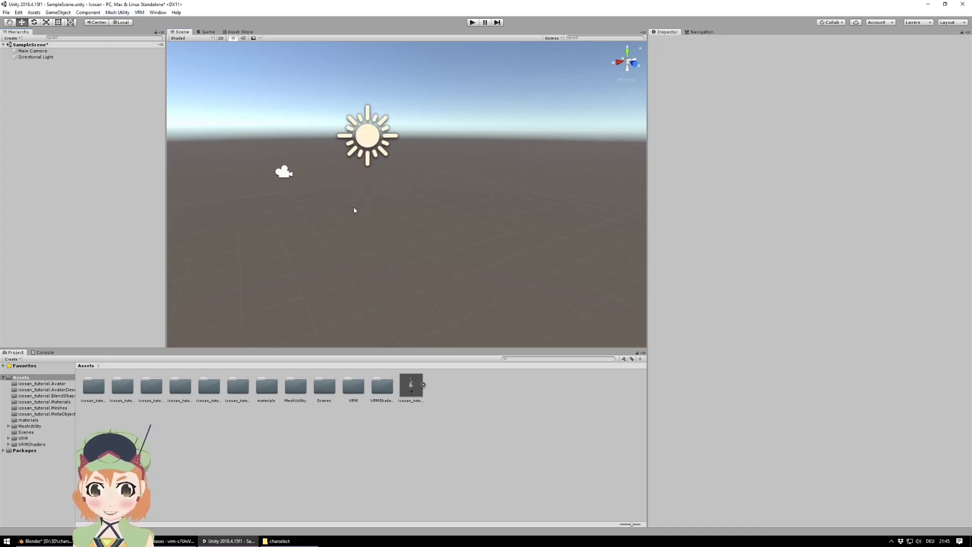
pyautogui.click(142, 14)
pyautogui.moveTo(157, 42)
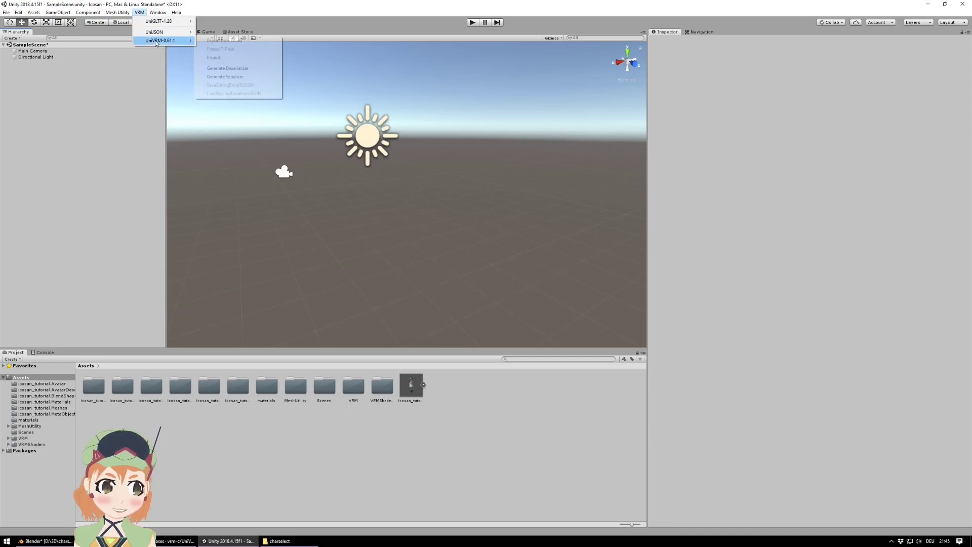
pyautogui.click(227, 58)
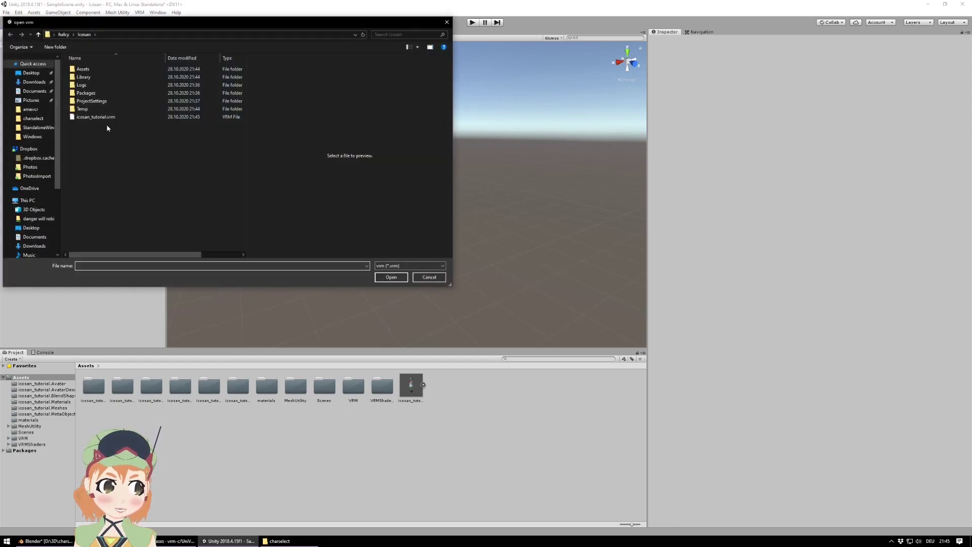
pyautogui.doubleClick(93, 117)
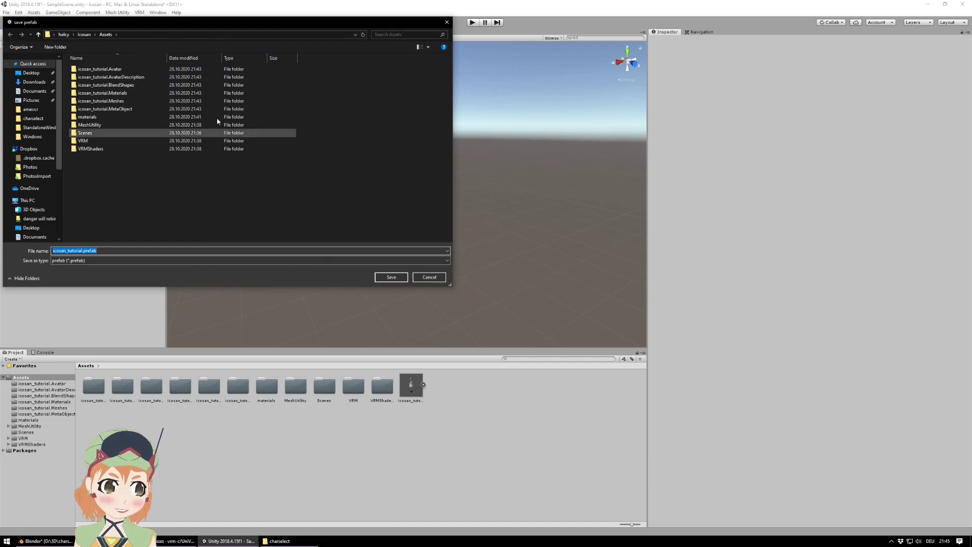
pyautogui.click(398, 278)
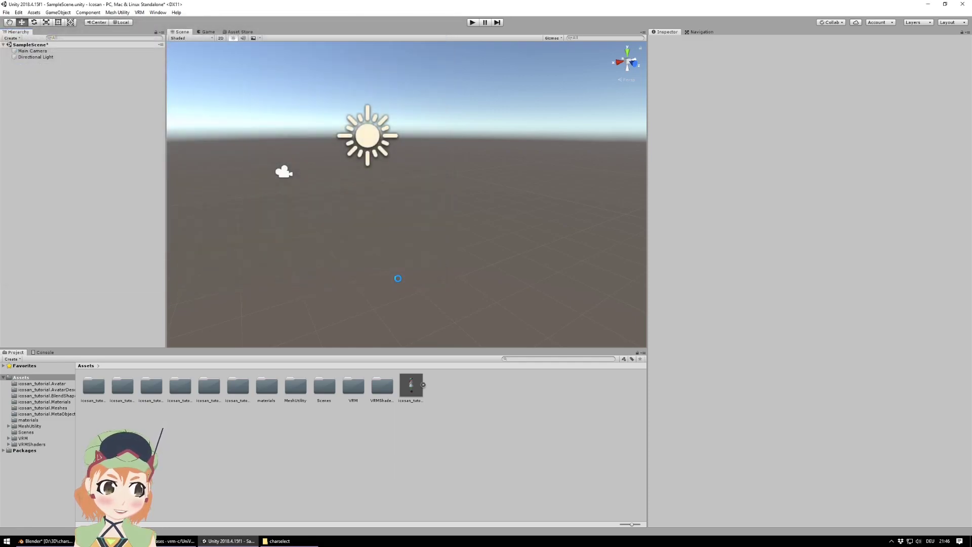
# - Place the newly imported icosan_tutorial prefab in the scene and look through its VRM components
pyautogui.click(442, 392)
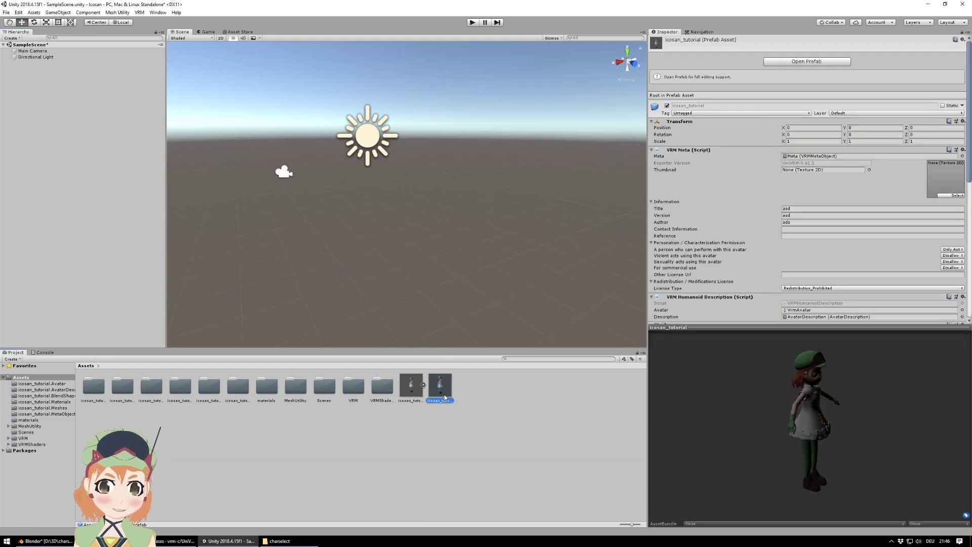
pyautogui.moveTo(445, 375); pyautogui.dragTo(392, 264)
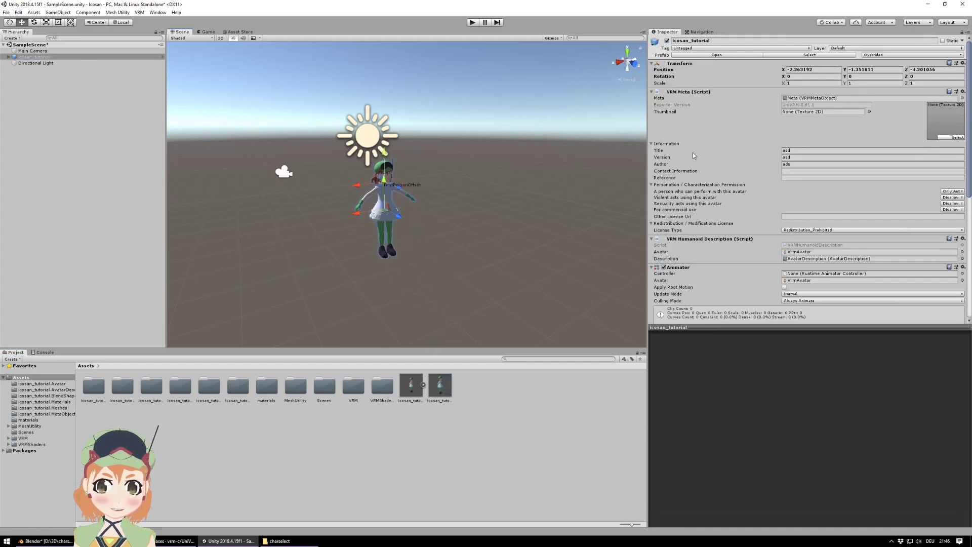
pyautogui.scroll(-5, 694, 152)
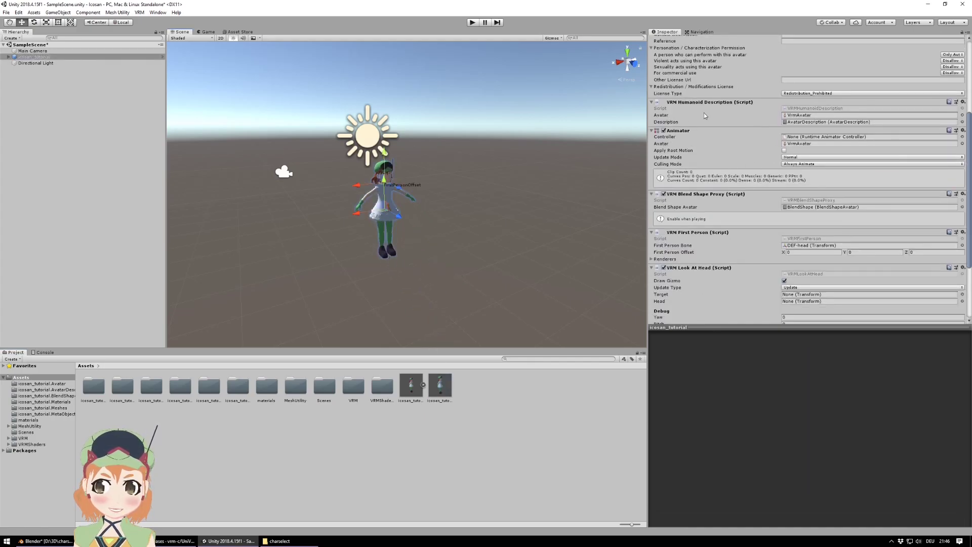
pyautogui.scroll(-3, 705, 115)
pyautogui.scroll(3, 502, 184)
pyautogui.scroll(8, 731, 186)
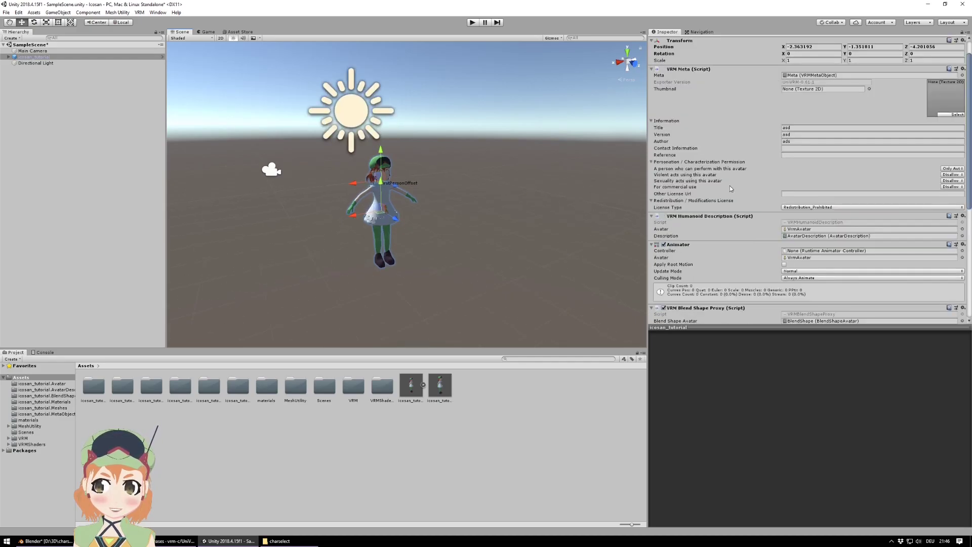
# - Set the icosan_tutorial character's position to X 0, Y 0, Z 0
pyautogui.click(819, 71)
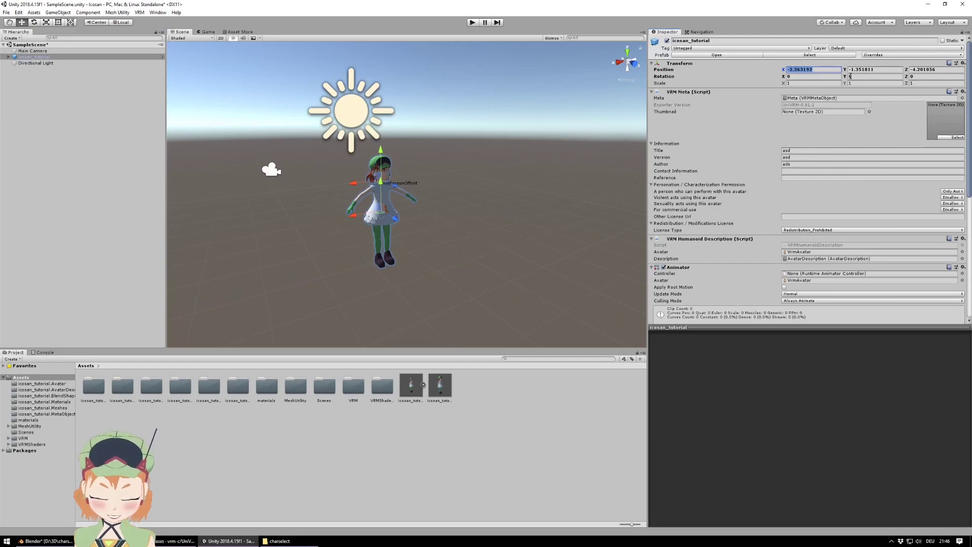
pyautogui.write('0')
pyautogui.press('Tab')
pyautogui.write('0')
pyautogui.press('Tab')
pyautogui.write('0')
pyautogui.scroll(2, 445, 175)
pyautogui.scroll(-4, 445, 176)
pyautogui.scroll(2, 444, 175)
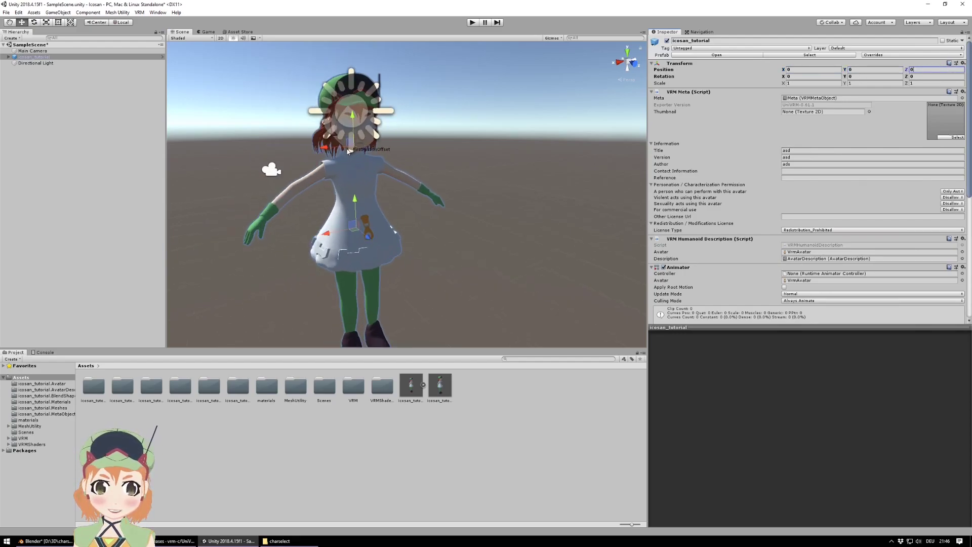
# - Move the directional light beside the character and rotate it to about X 8, Y -137, Z -50 so it lights the face
pyautogui.click(352, 114)
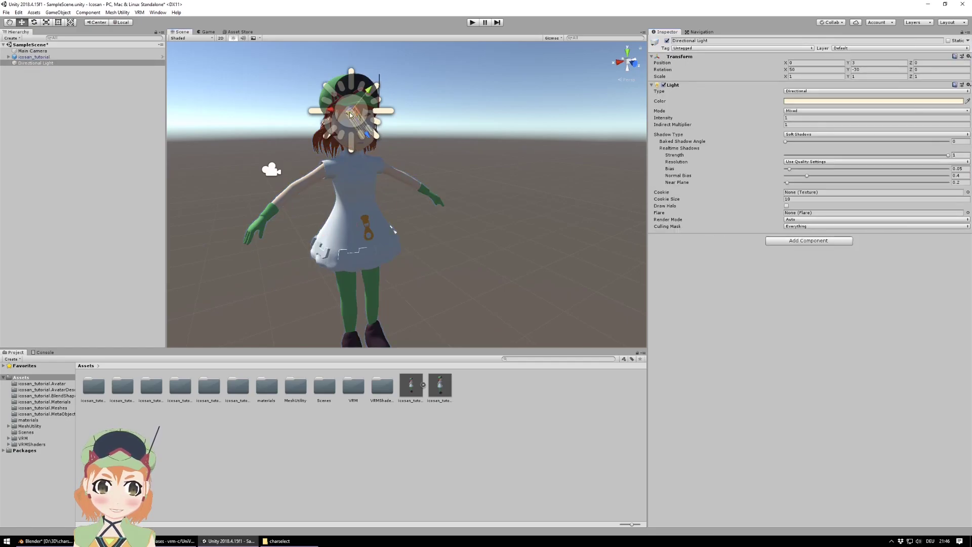
pyautogui.moveTo(351, 114); pyautogui.dragTo(570, 215)
pyautogui.press('e')
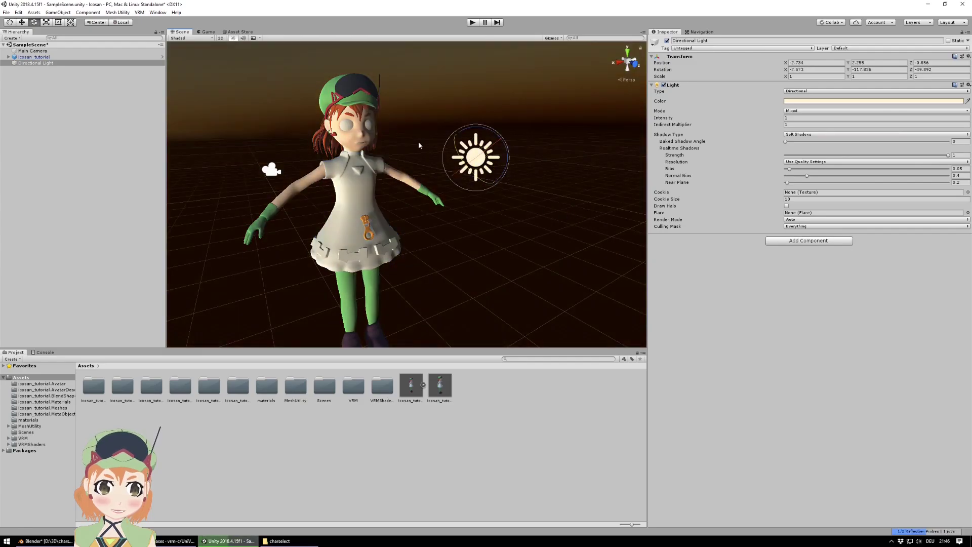
pyautogui.scroll(5, 419, 142)
pyautogui.moveTo(467, 168); pyautogui.dragTo(481, 162)
pyautogui.moveTo(415, 126)
pyautogui.mouseDown(button='middle')
pyautogui.moveTo(425, 144)
pyautogui.moveTo(420, 135)
pyautogui.mouseUp(button='middle')
pyautogui.moveTo(457, 168)
pyautogui.mouseDown(button='right')
pyautogui.moveTo(452, 159)
pyautogui.moveTo(455, 171)
pyautogui.mouseUp(button='right')
pyautogui.scroll(6, 454, 172)
pyautogui.scroll(-4, 455, 171)
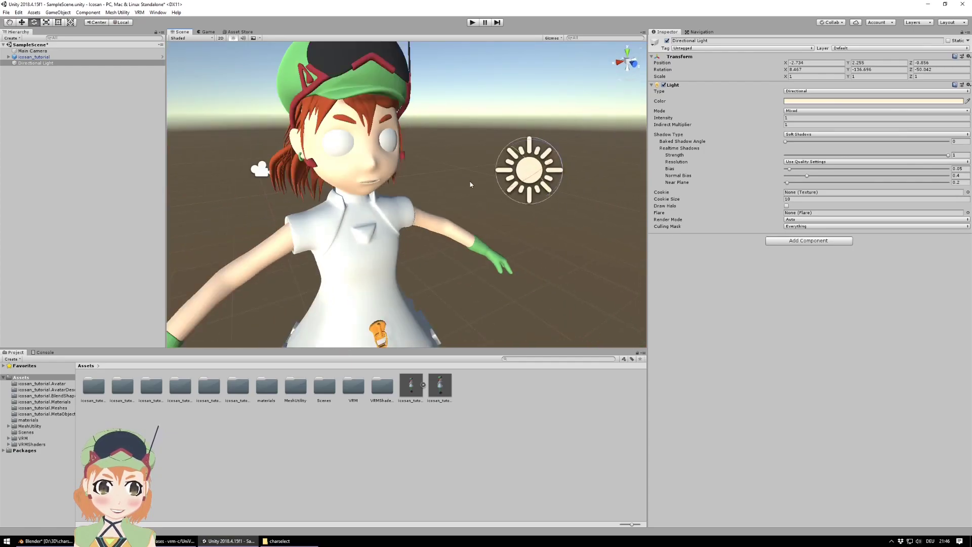
# - Select the character and open the BlendShape asset referenced by its VRM Blend Shape Proxy for editing
pyautogui.click(460, 181)
pyautogui.click(357, 157)
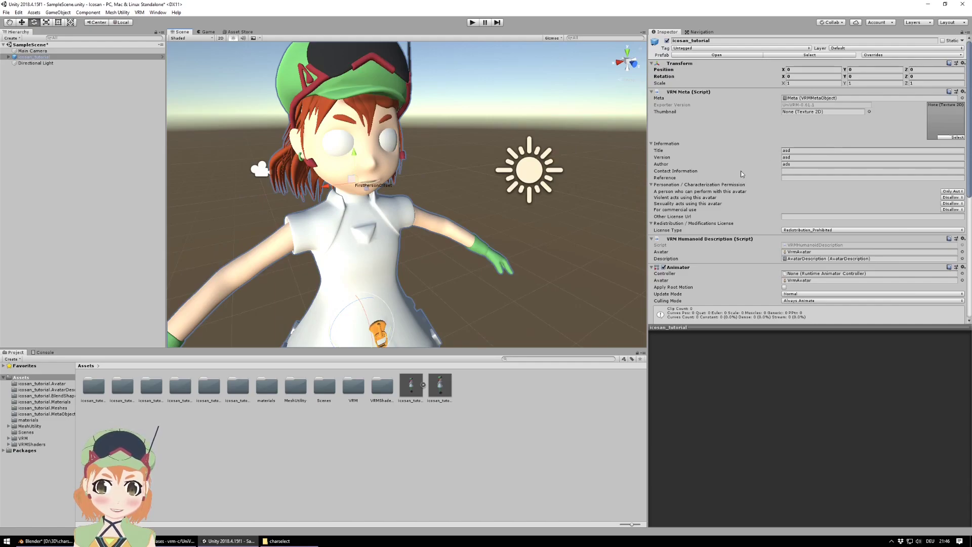
pyautogui.scroll(-5, 732, 144)
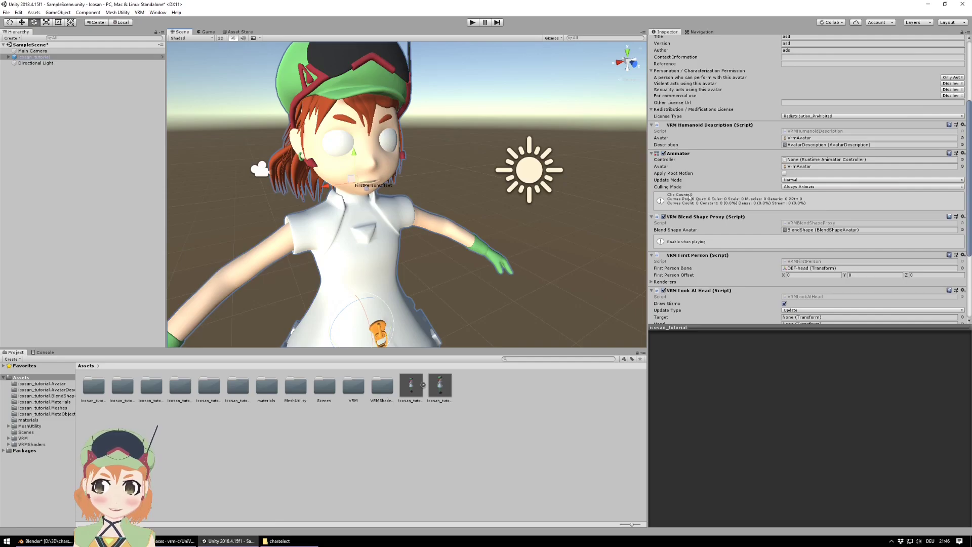
pyautogui.scroll(-3, 699, 225)
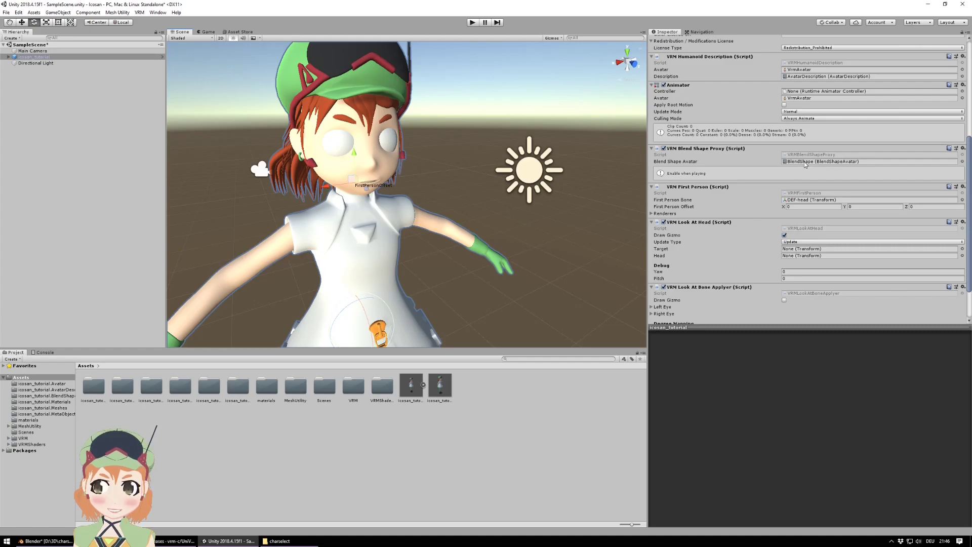
pyautogui.click(805, 161)
pyautogui.click(151, 390)
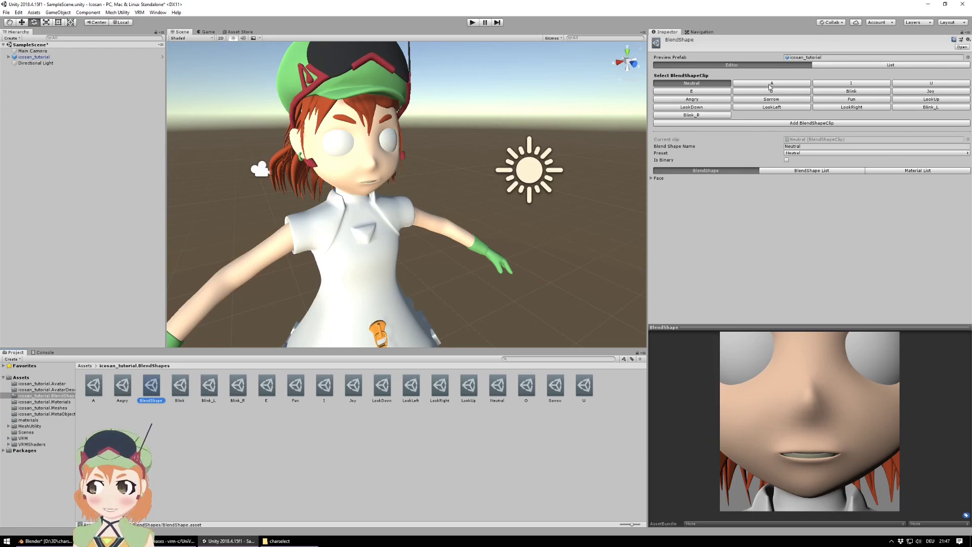
# - In the A blend shape clip, set the Face shapes A and TeethOpen to 100
pyautogui.click(655, 178)
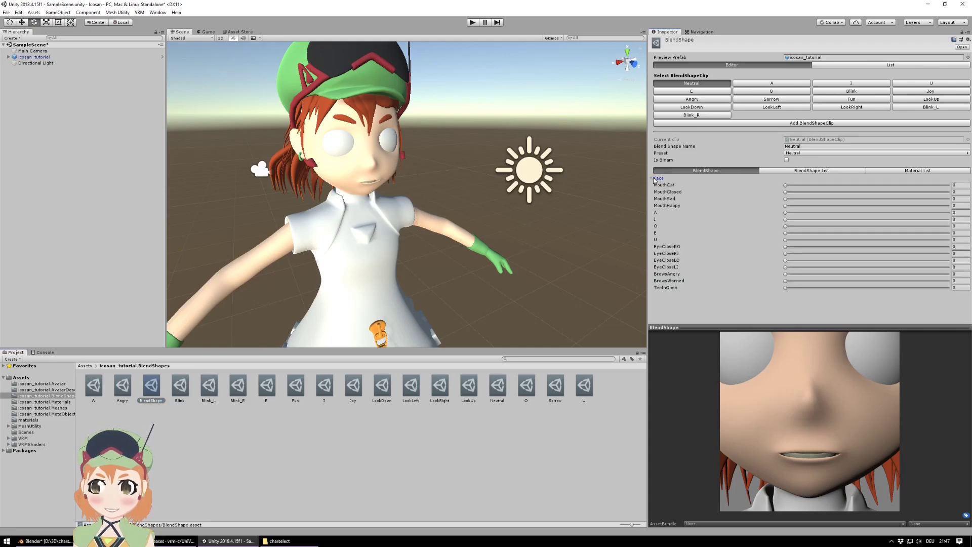
pyautogui.click(773, 84)
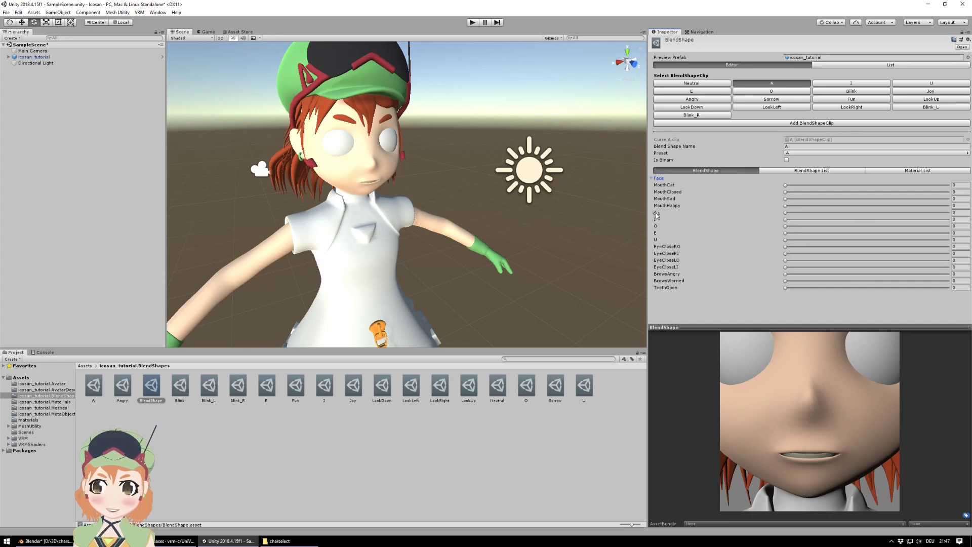
pyautogui.moveTo(786, 215); pyautogui.dragTo(948, 215)
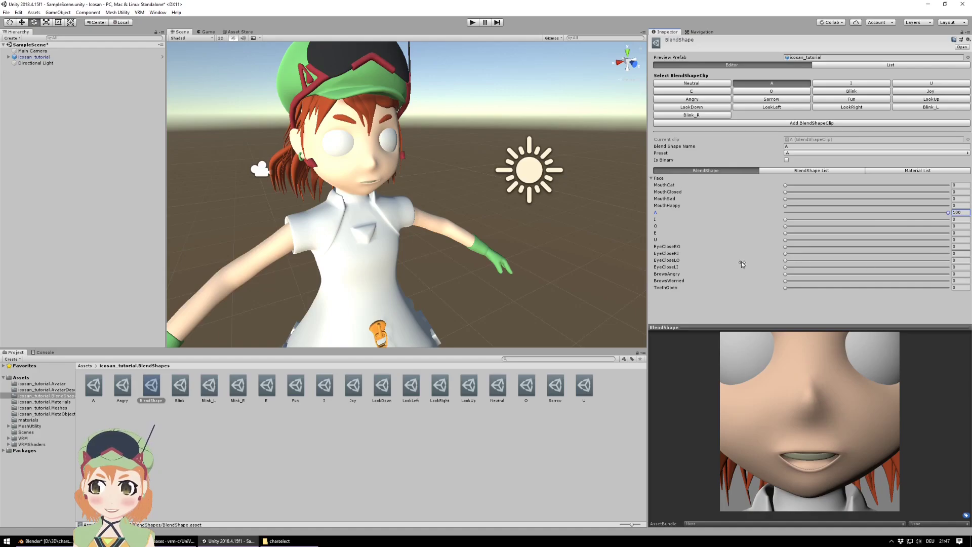
pyautogui.moveTo(787, 289); pyautogui.dragTo(951, 289)
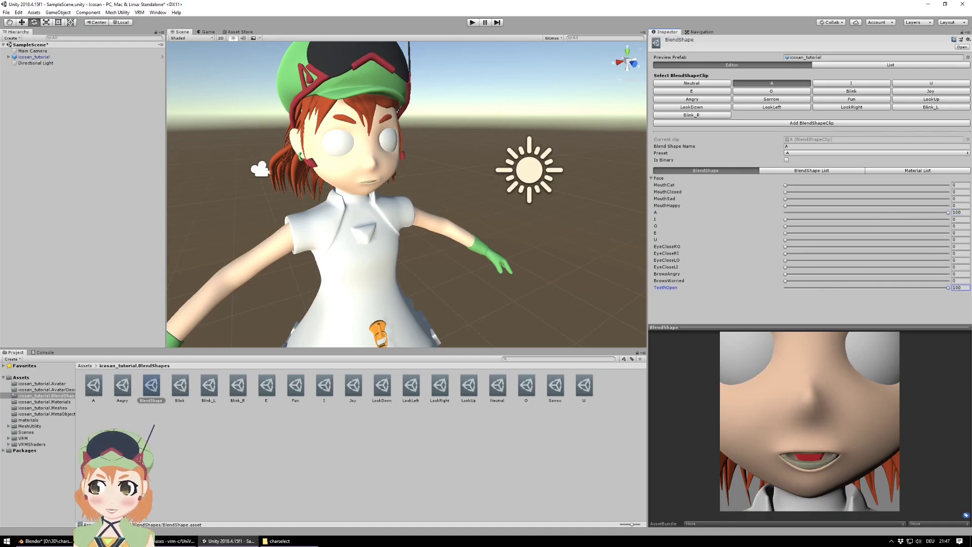
pyautogui.scroll(-5, 762, 419)
pyautogui.scroll(2, 761, 419)
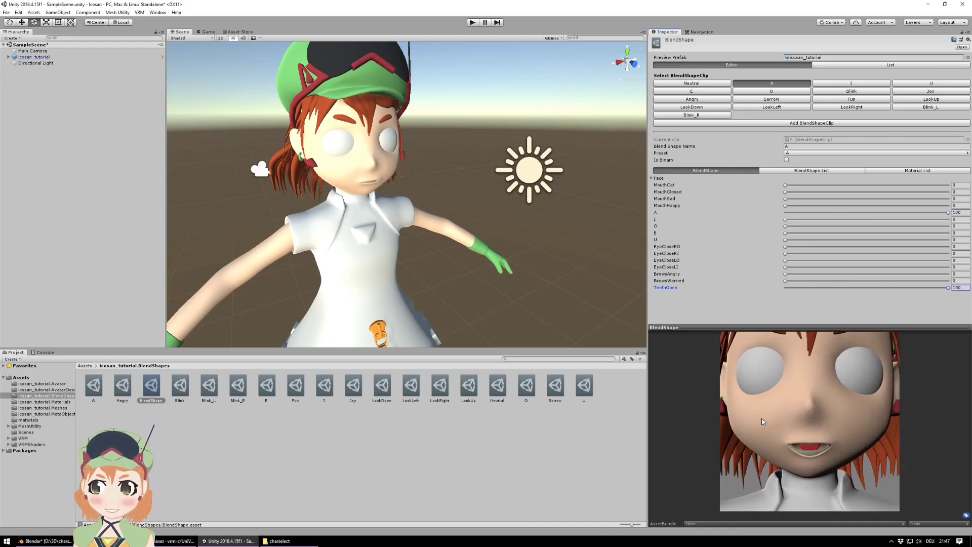
# - In the I blend shape clip, set the Face shape I to 100
pyautogui.click(850, 84)
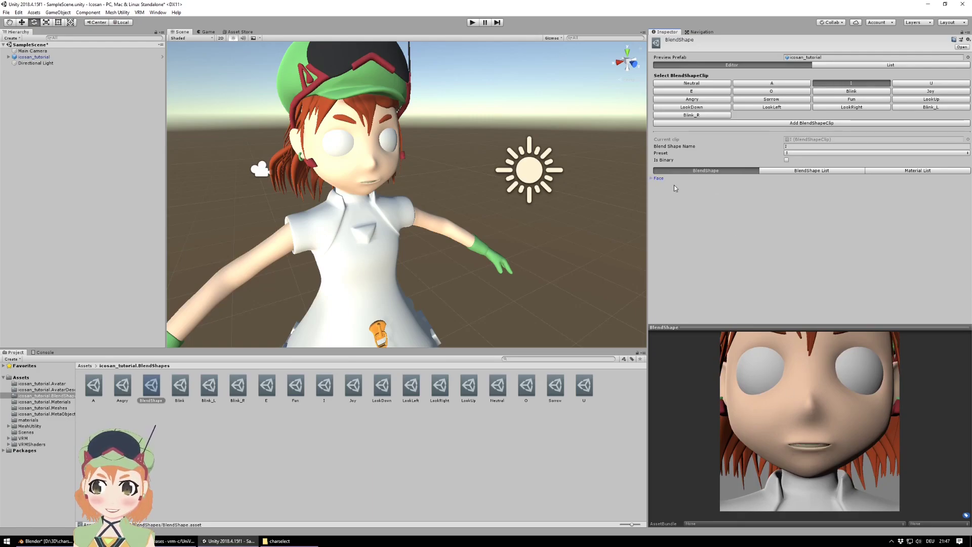
pyautogui.click(656, 178)
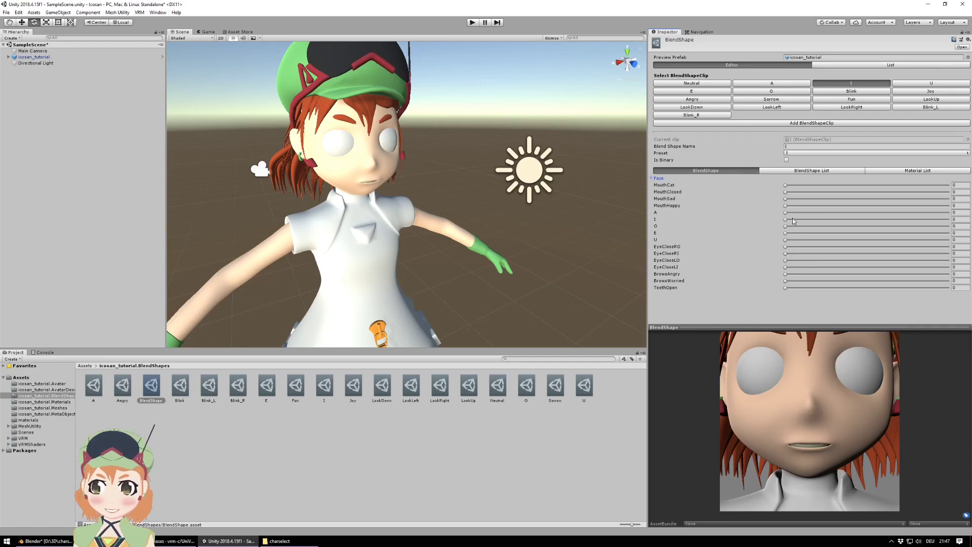
pyautogui.moveTo(786, 219); pyautogui.dragTo(970, 222)
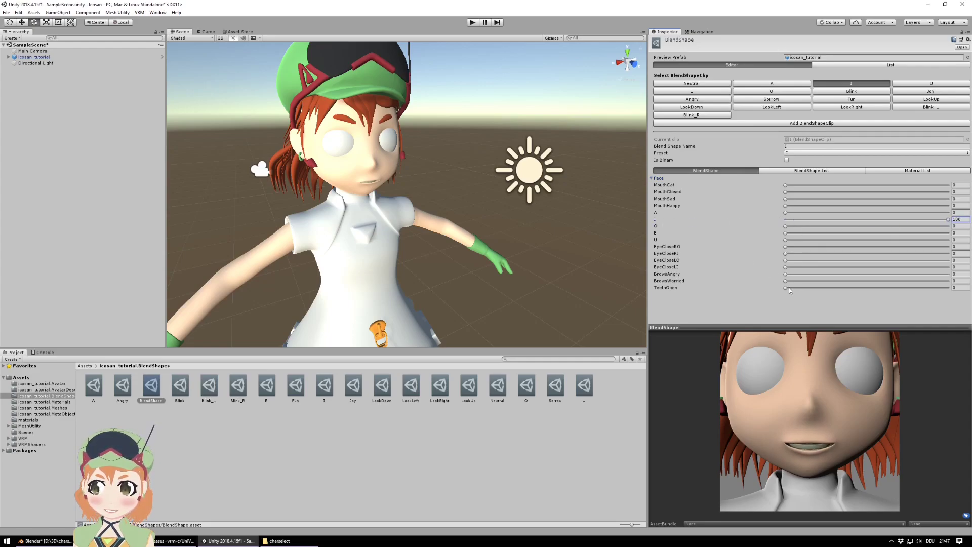
# - In the U blend shape clip, set the Face shapes U and TeethOpen to 100
pyautogui.click(929, 84)
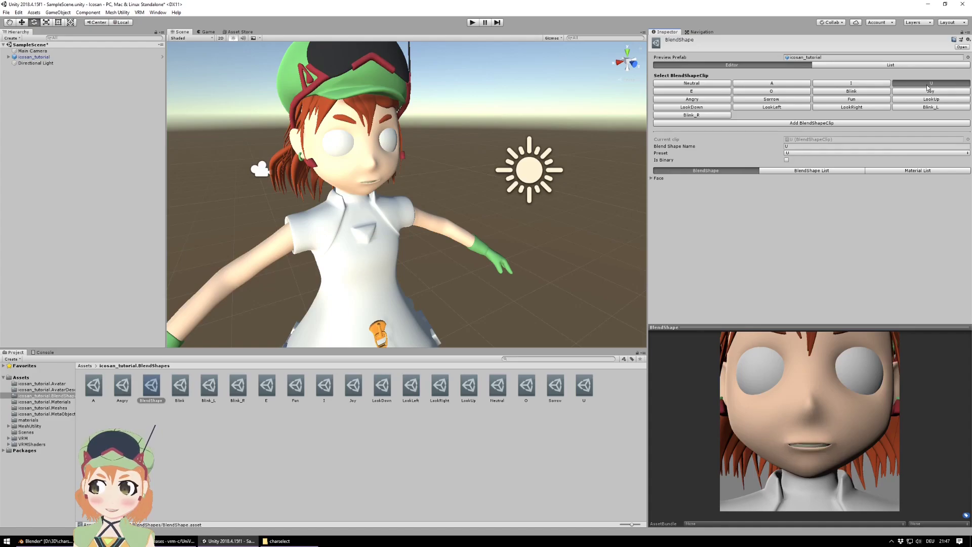
pyautogui.click(657, 178)
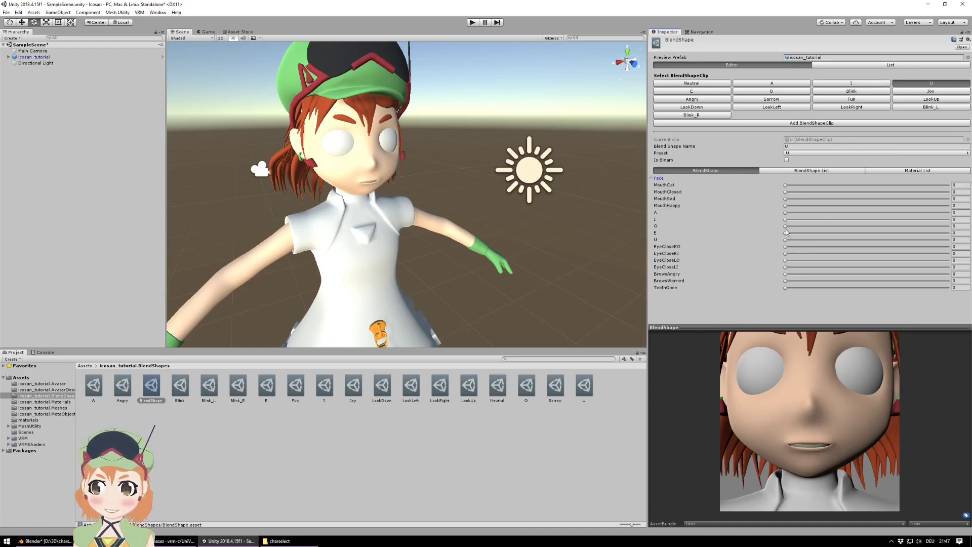
pyautogui.moveTo(786, 240); pyautogui.dragTo(949, 240)
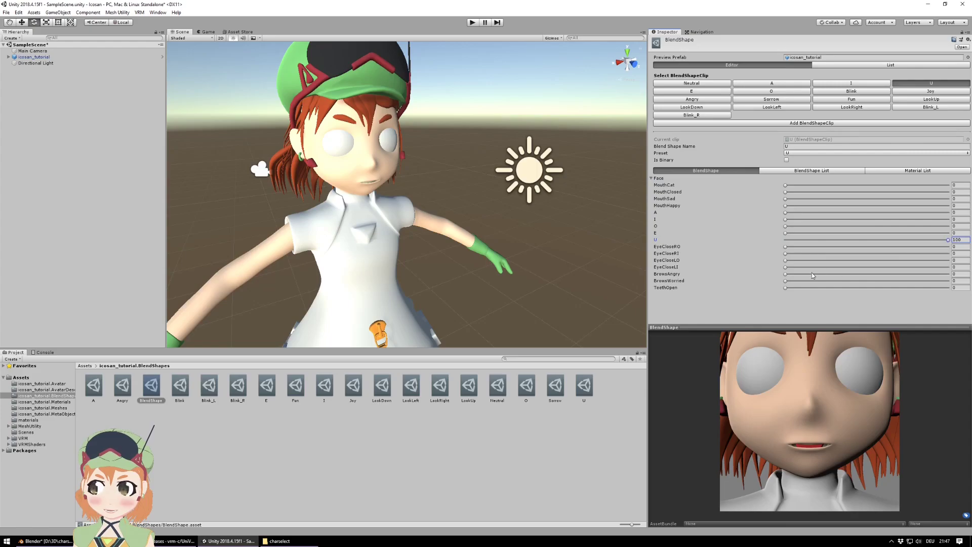
pyautogui.moveTo(784, 289); pyautogui.dragTo(949, 288)
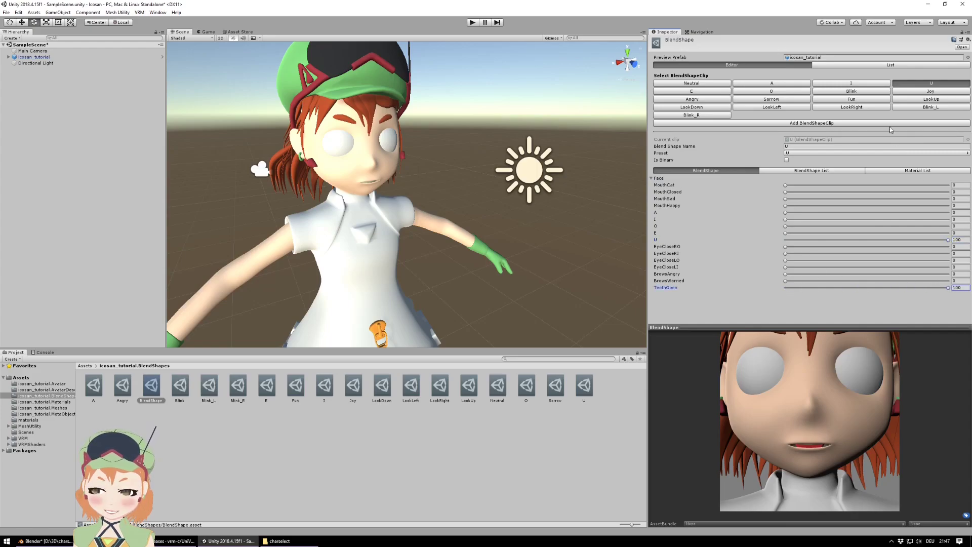
# - In the E blend shape clip, set the Face shapes E and TeethOpen to 100
pyautogui.click(710, 96)
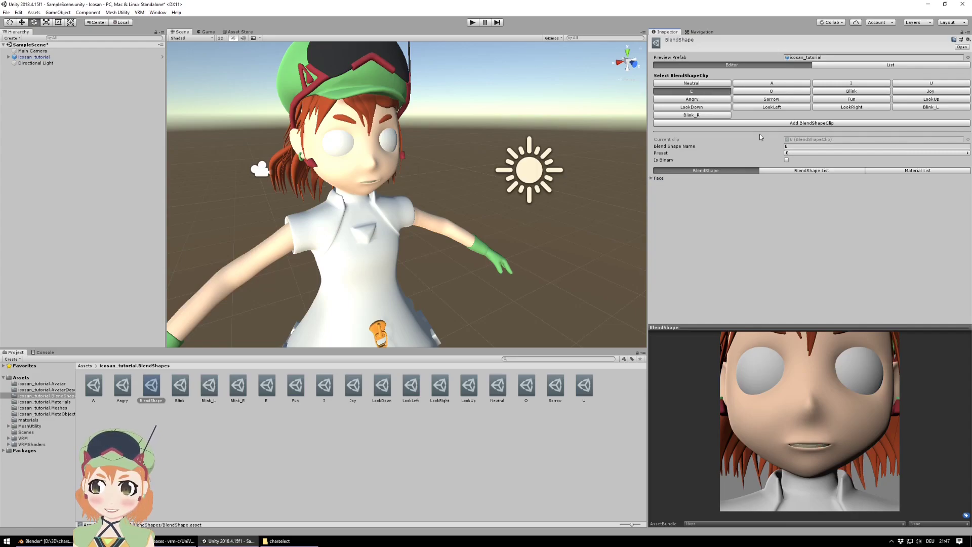
pyautogui.click(651, 178)
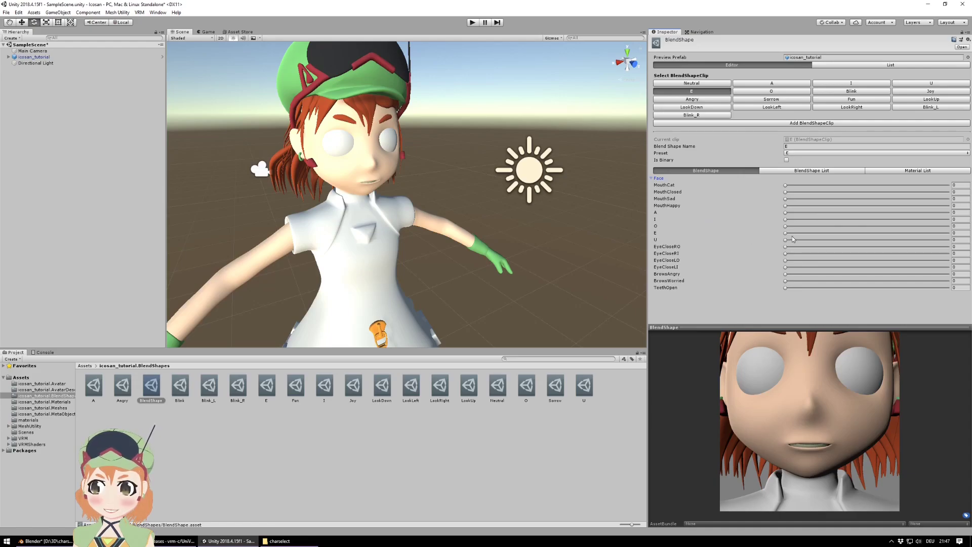
pyautogui.moveTo(786, 236); pyautogui.dragTo(948, 234)
pyautogui.click(786, 288)
pyautogui.moveTo(786, 288); pyautogui.dragTo(948, 288)
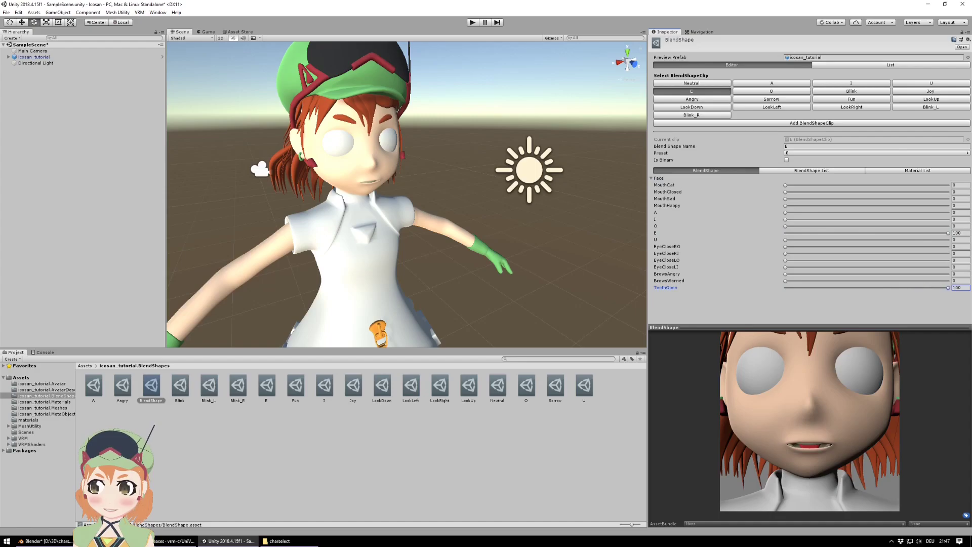
# - In the O blend shape clip, set the Face shapes O and TeethOpen to 100
pyautogui.click(765, 93)
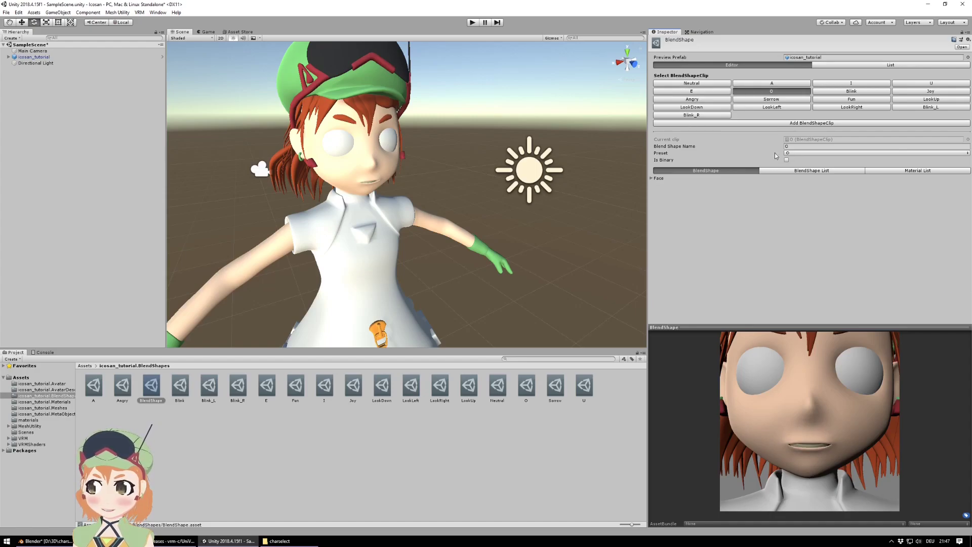
pyautogui.click(657, 178)
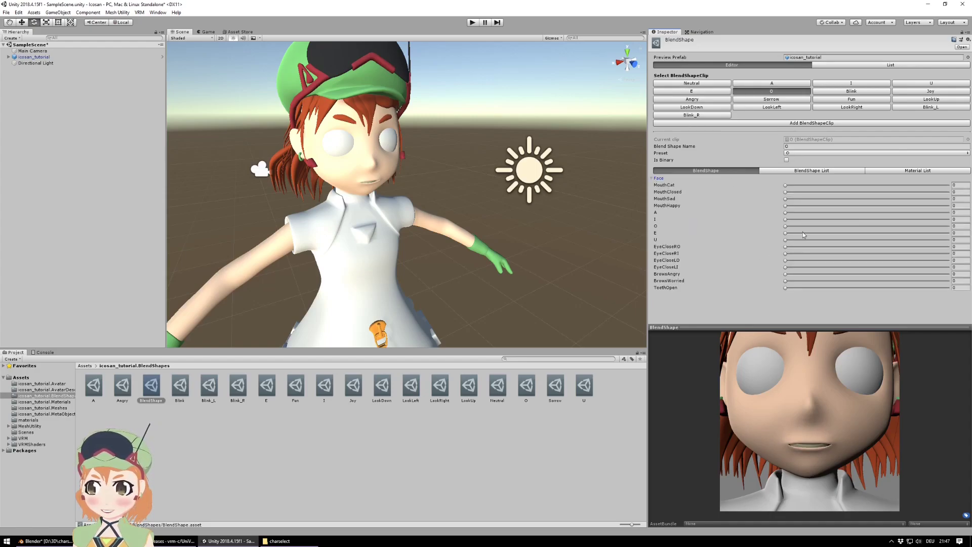
pyautogui.moveTo(786, 226); pyautogui.dragTo(948, 226)
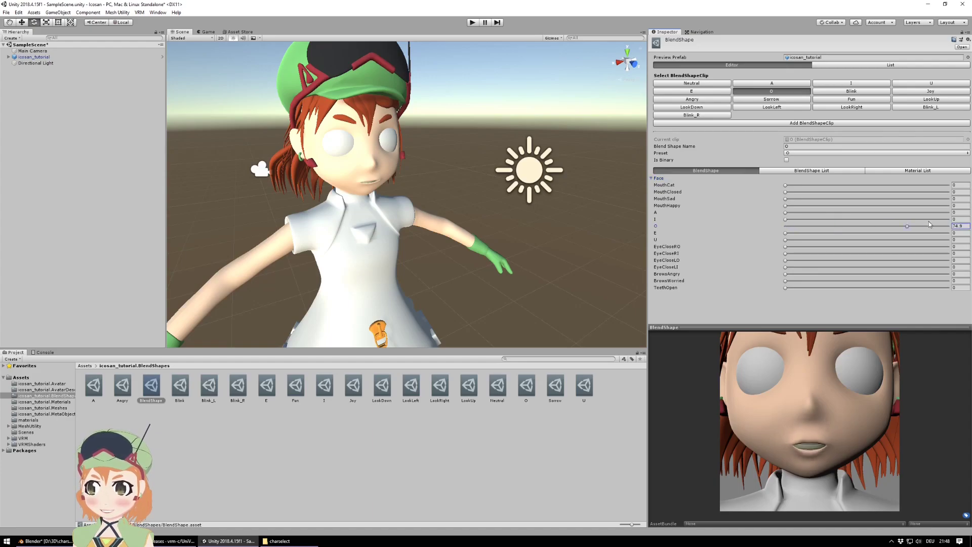
pyautogui.moveTo(786, 287); pyautogui.dragTo(948, 287)
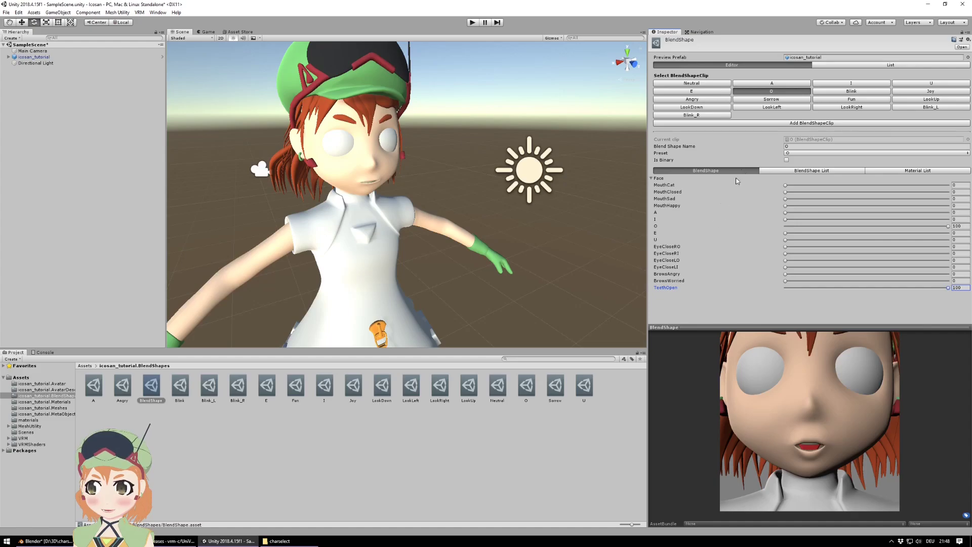
# - In the Blink blend shape clip, set EyeCloseRO, EyeCloseRI, EyeCloseLO and EyeCloseLI to 100
pyautogui.click(851, 93)
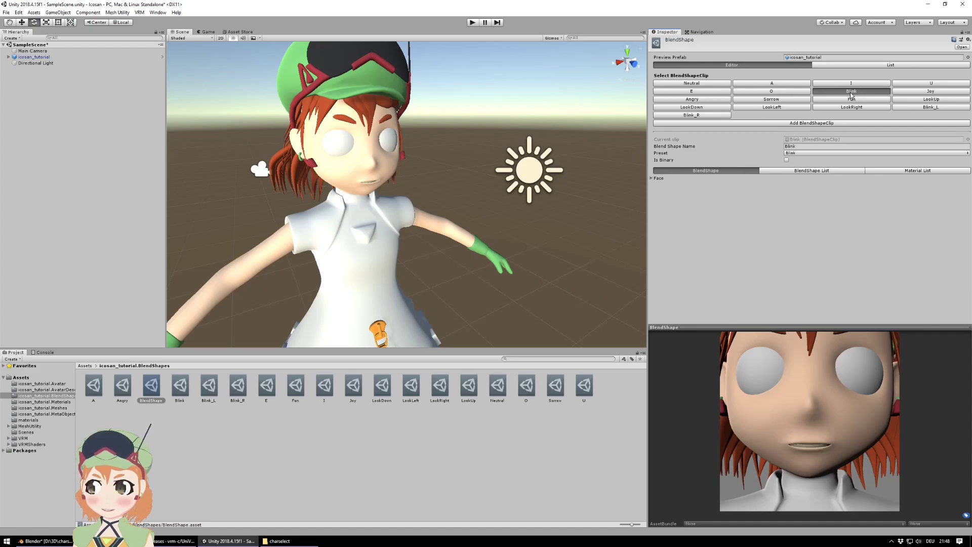
pyautogui.click(653, 181)
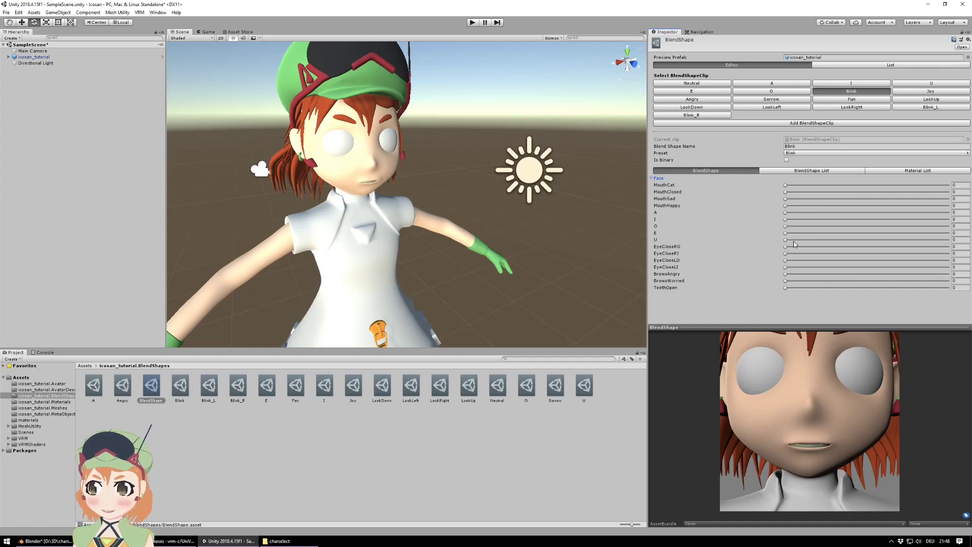
pyautogui.moveTo(786, 240); pyautogui.dragTo(970, 248)
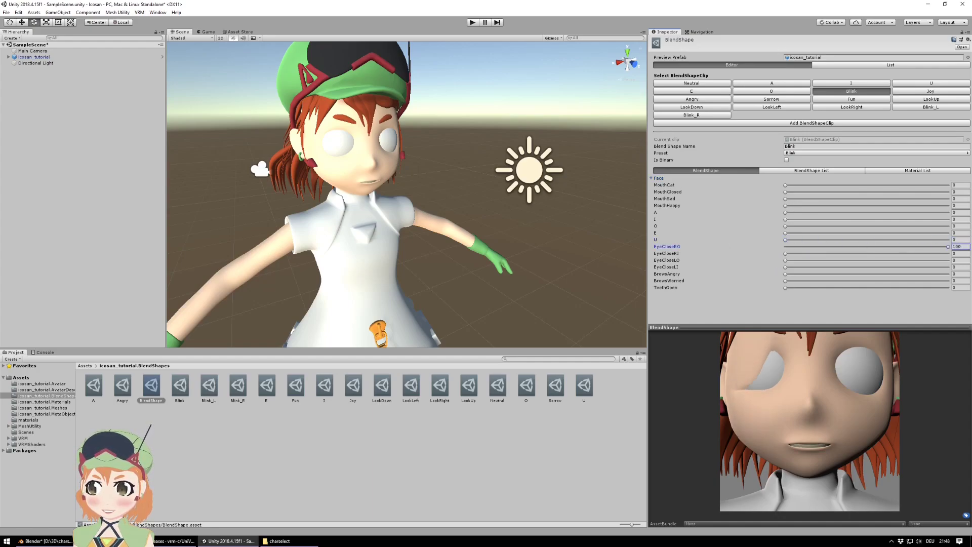
pyautogui.moveTo(785, 253); pyautogui.dragTo(970, 253)
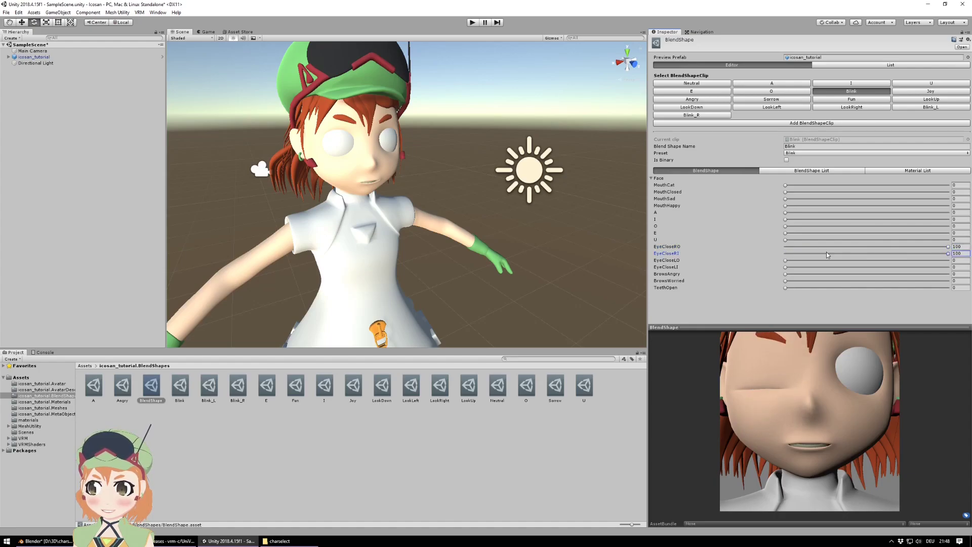
pyautogui.moveTo(786, 260); pyautogui.dragTo(970, 261)
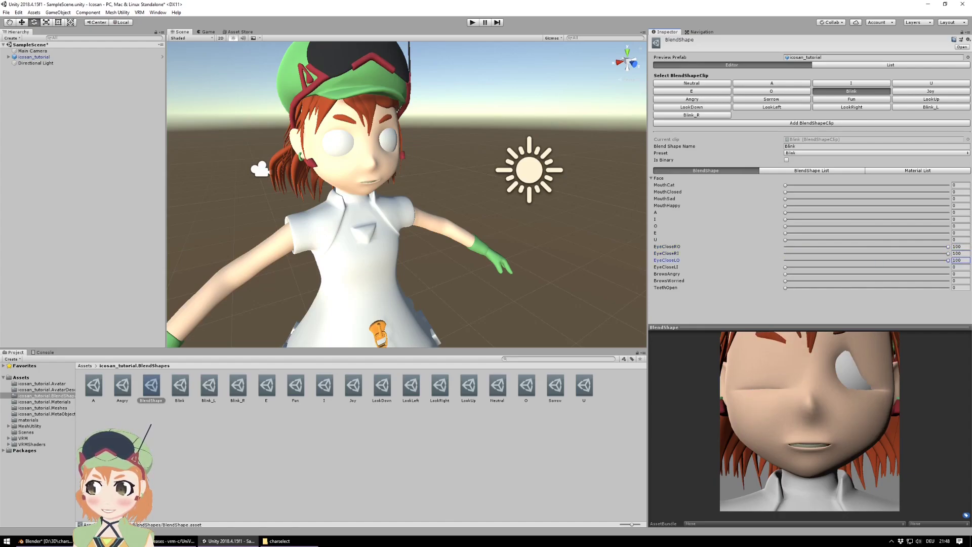
pyautogui.moveTo(786, 267); pyautogui.dragTo(970, 267)
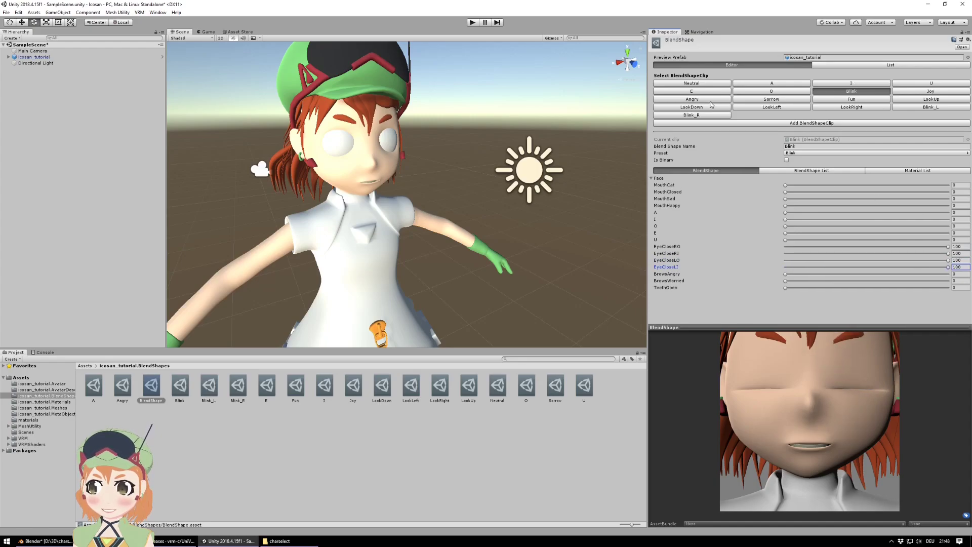
# - In the Blink_L blend shape clip, set the Face shapes EyeCloseLO and EyeCloseLI to 100
pyautogui.click(919, 108)
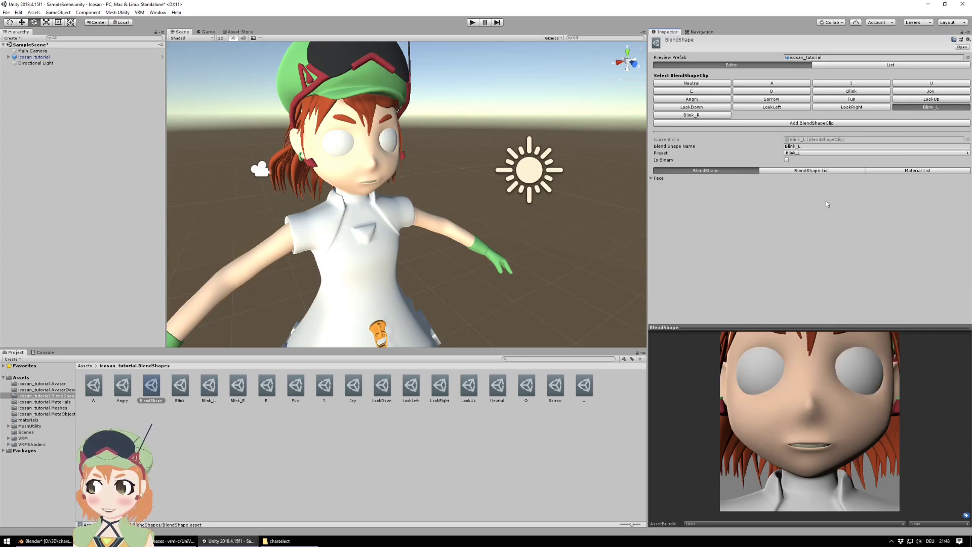
pyautogui.click(656, 179)
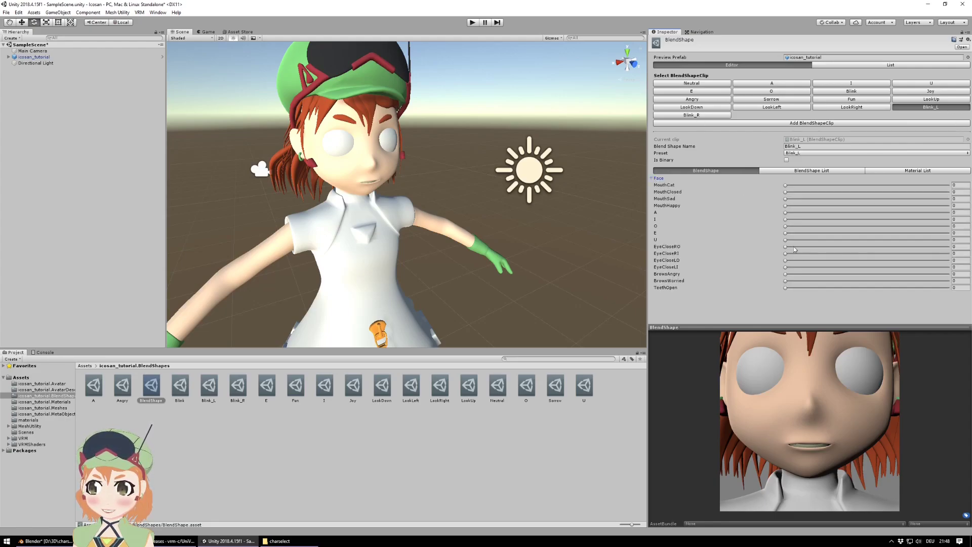
pyautogui.moveTo(787, 261); pyautogui.dragTo(953, 263)
pyautogui.moveTo(786, 268); pyautogui.dragTo(952, 268)
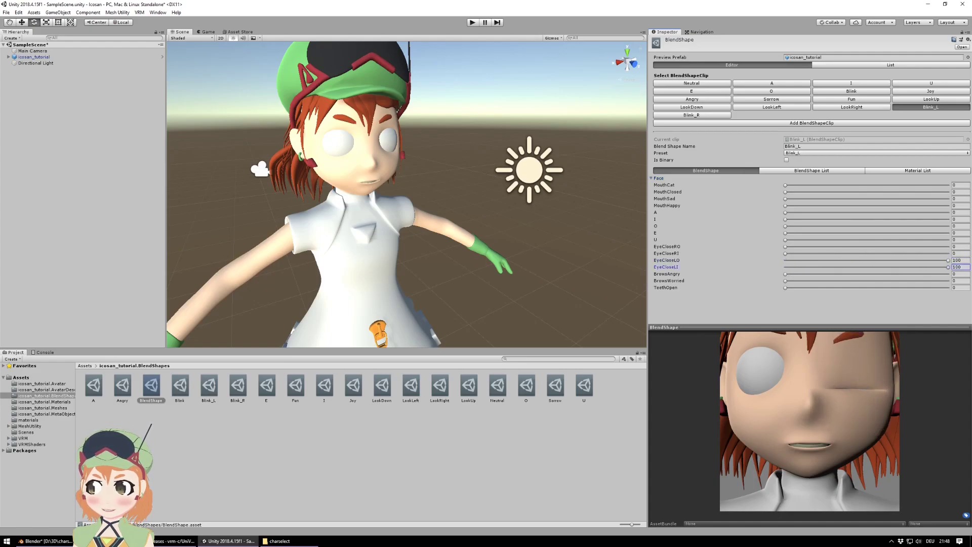
# - In the Blink_R blend shape clip, set the Face shapes EyeCloseRO and EyeCloseRI to 100
pyautogui.click(693, 115)
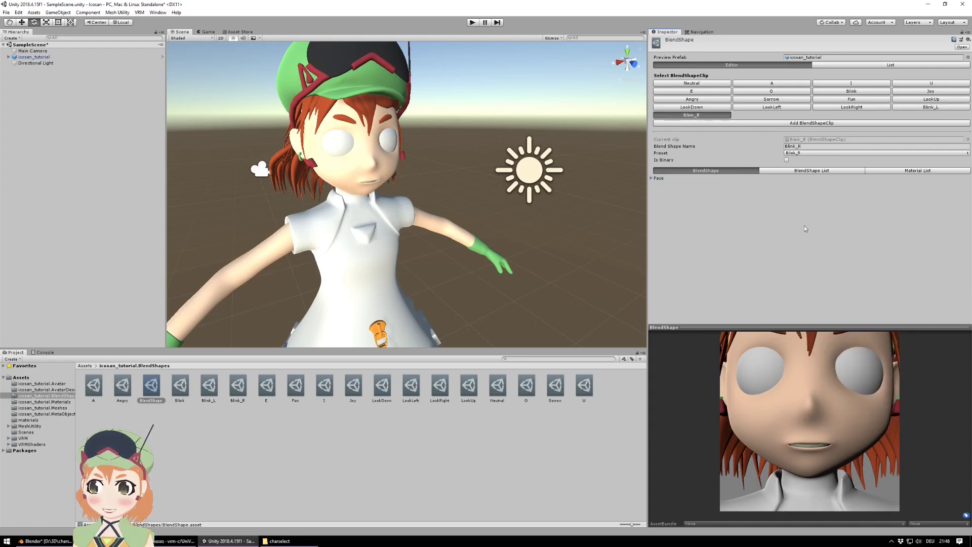
pyautogui.click(653, 179)
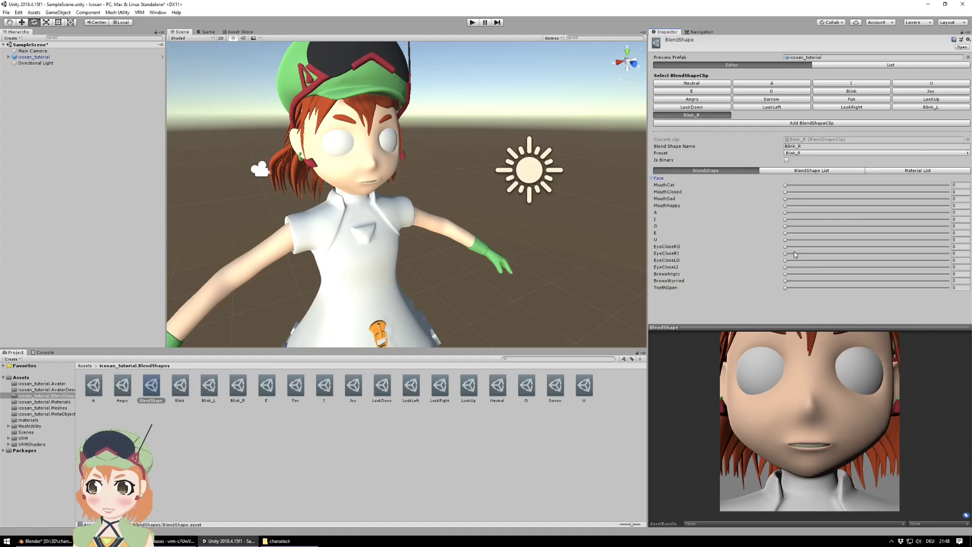
pyautogui.moveTo(785, 248); pyautogui.dragTo(961, 249)
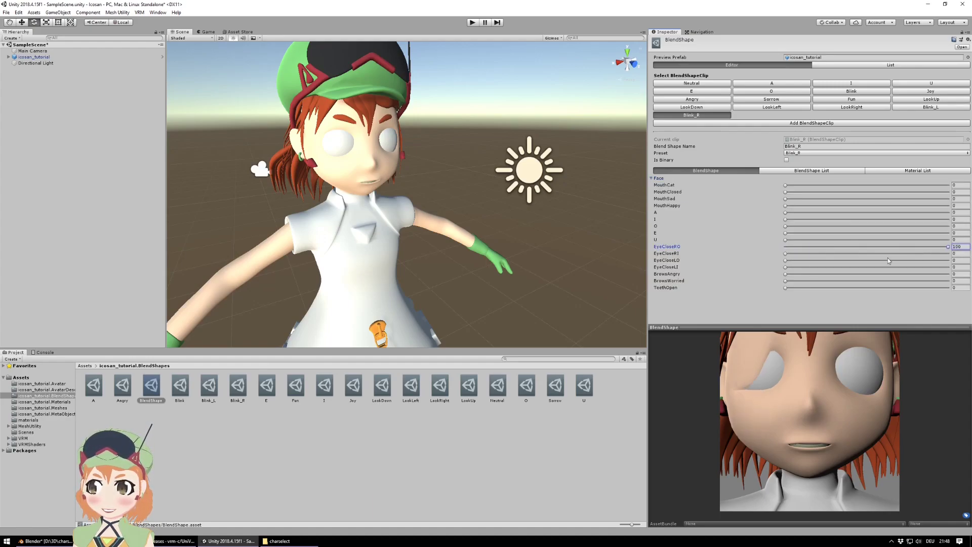
pyautogui.moveTo(787, 253); pyautogui.dragTo(951, 253)
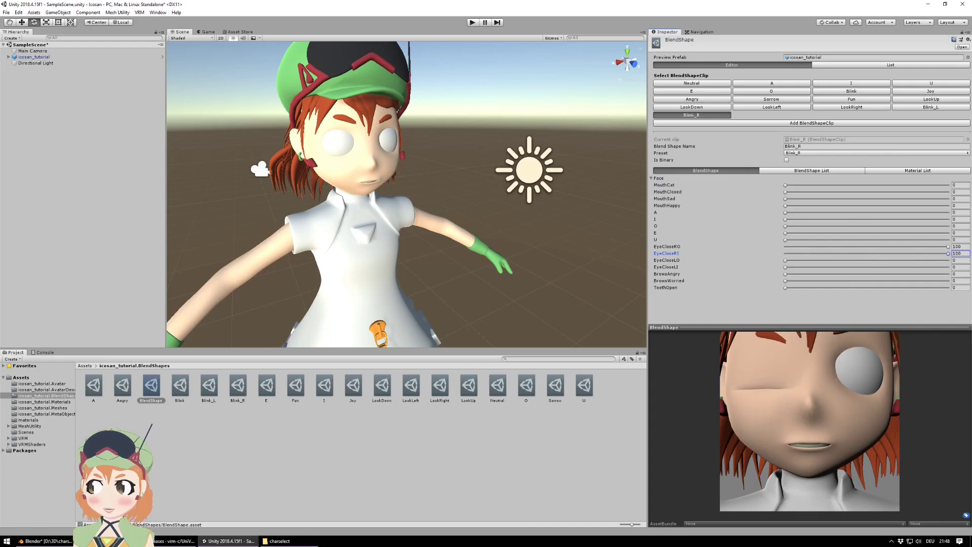
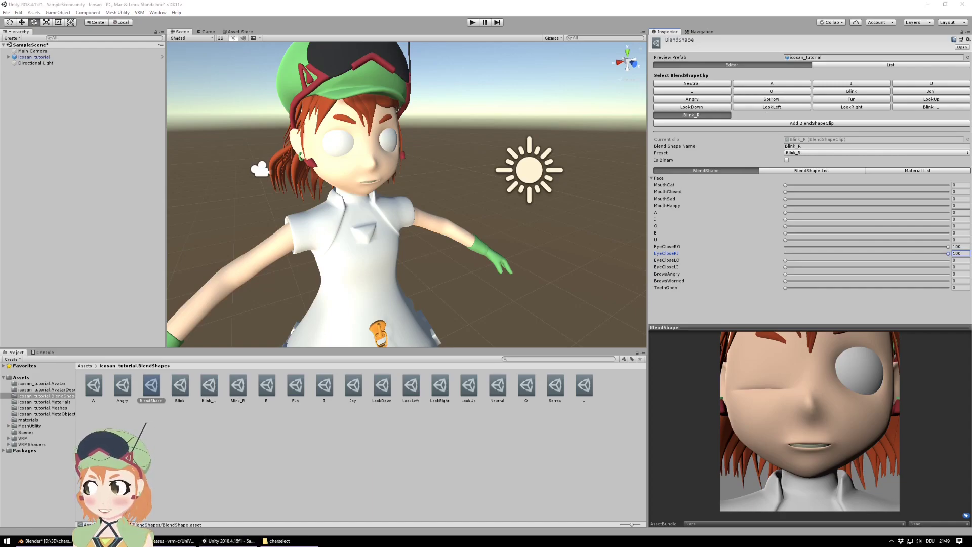
# - In the Joy blend shape clip, set the Face shape MouthHappy to 100
pyautogui.hotkey('alt', 'Tab')
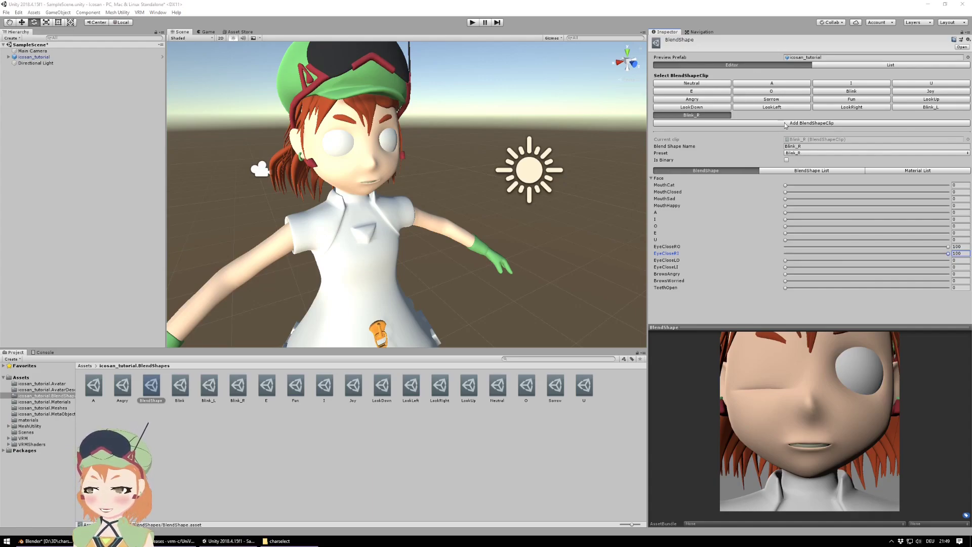
pyautogui.click(918, 92)
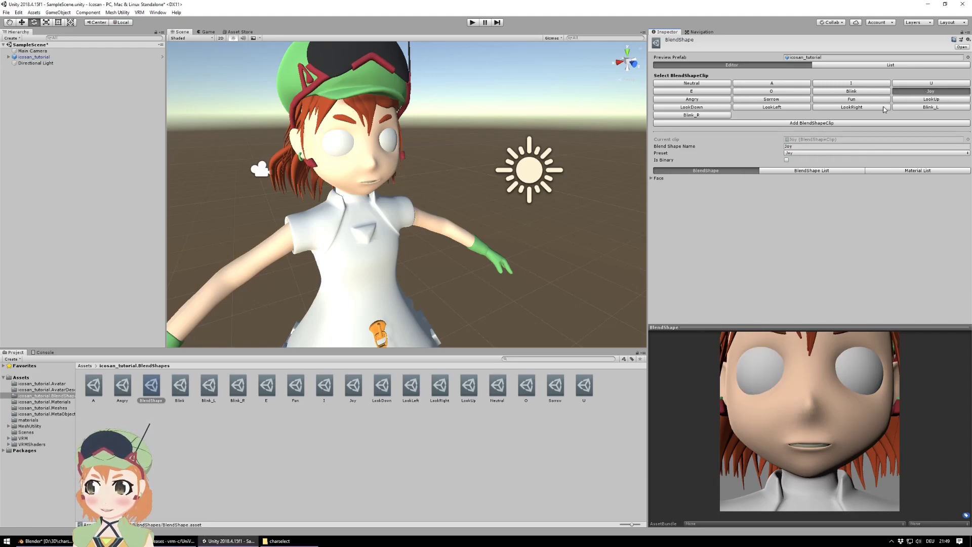
pyautogui.click(651, 178)
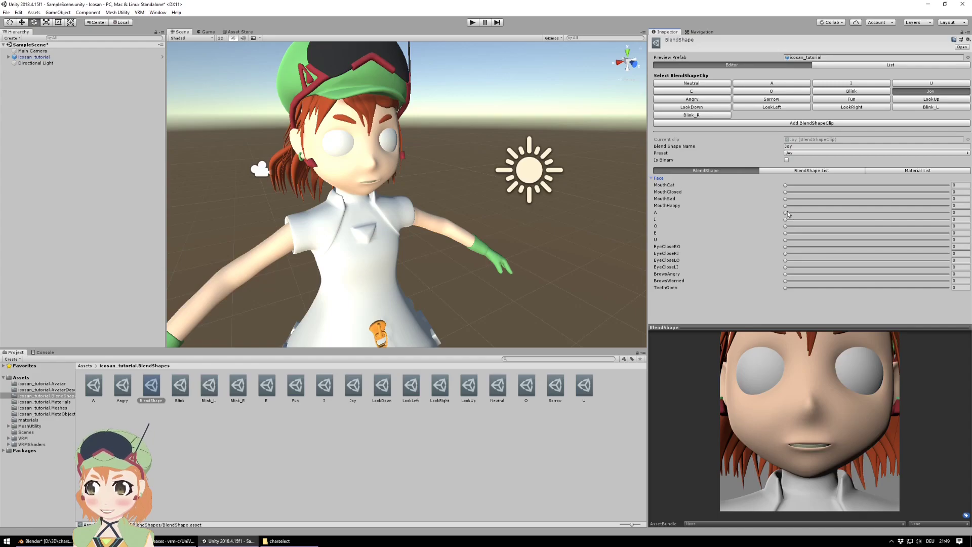
pyautogui.moveTo(785, 206); pyautogui.dragTo(966, 208)
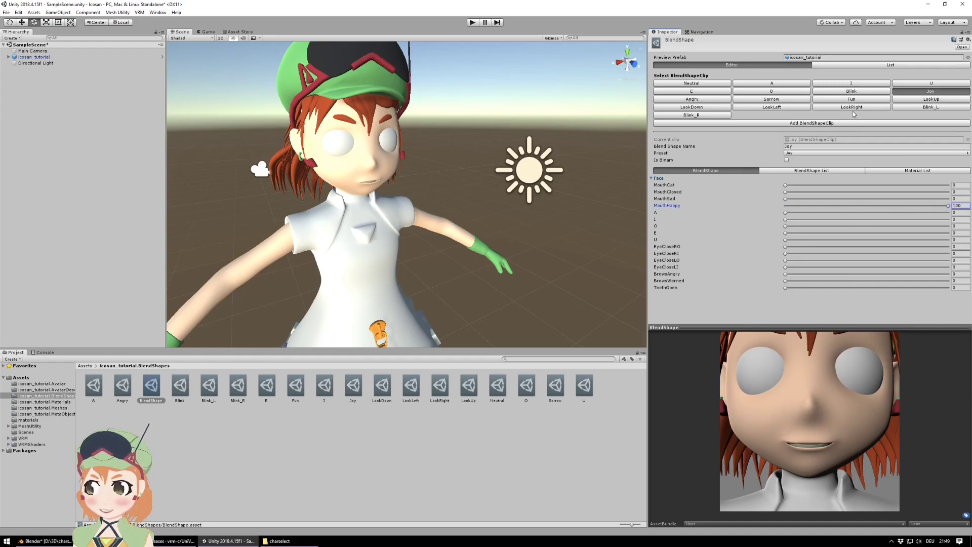
# - In the Angry blend shape clip, set MouthSad to about 11, EyeCloseRI and EyeCloseLI to about 17, and BrowsAngry to about 67
pyautogui.click(684, 100)
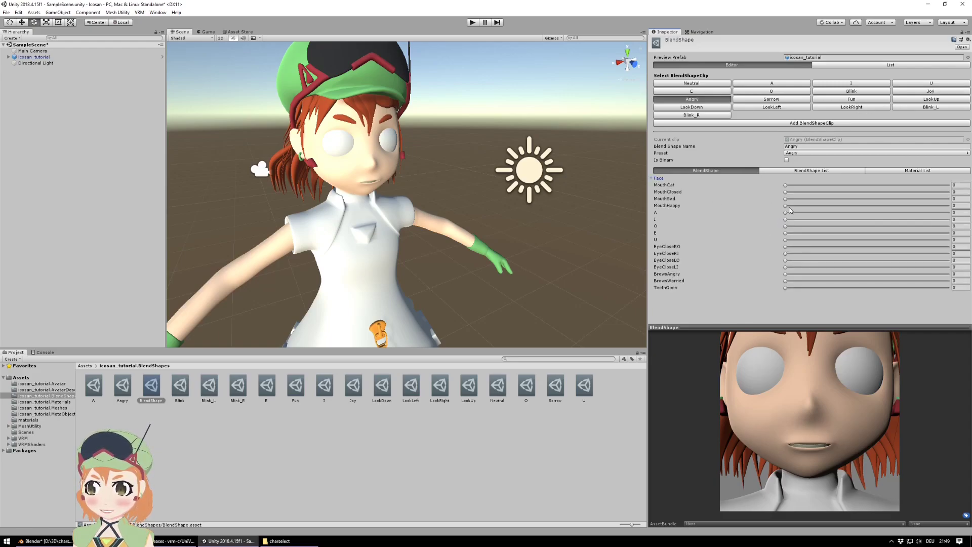
pyautogui.moveTo(786, 201)
pyautogui.mouseDown()
pyautogui.moveTo(831, 199)
pyautogui.moveTo(804, 199)
pyautogui.mouseUp()
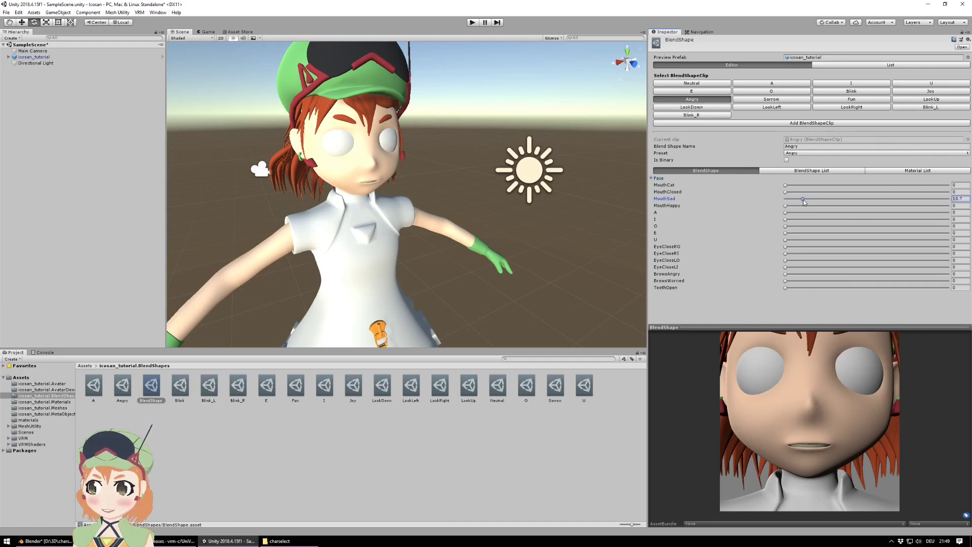
pyautogui.click(786, 247)
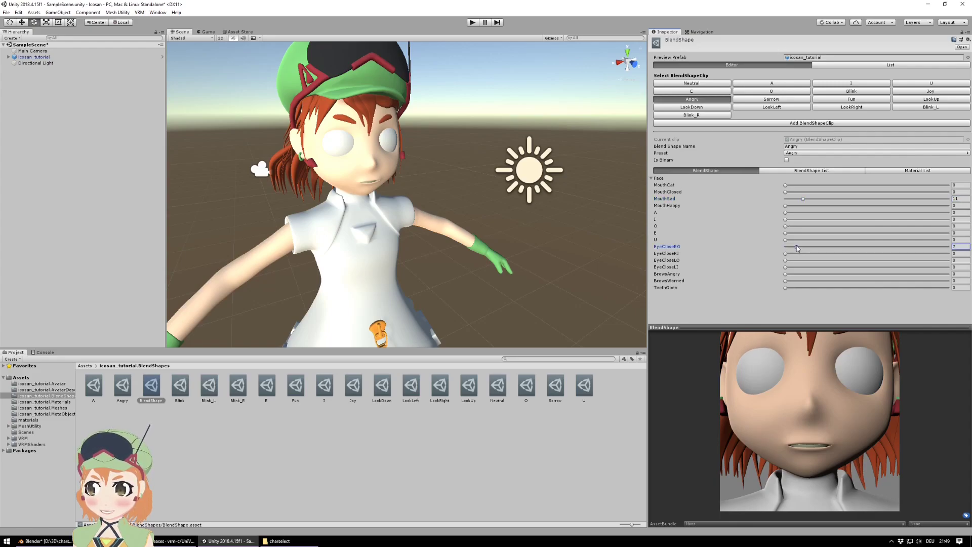
pyautogui.moveTo(786, 254); pyautogui.dragTo(813, 251)
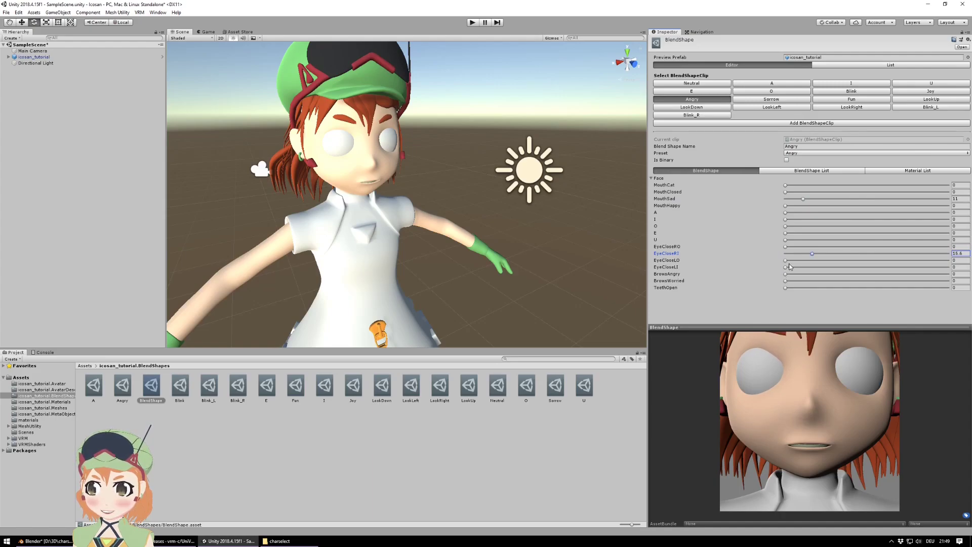
pyautogui.moveTo(786, 267); pyautogui.dragTo(813, 267)
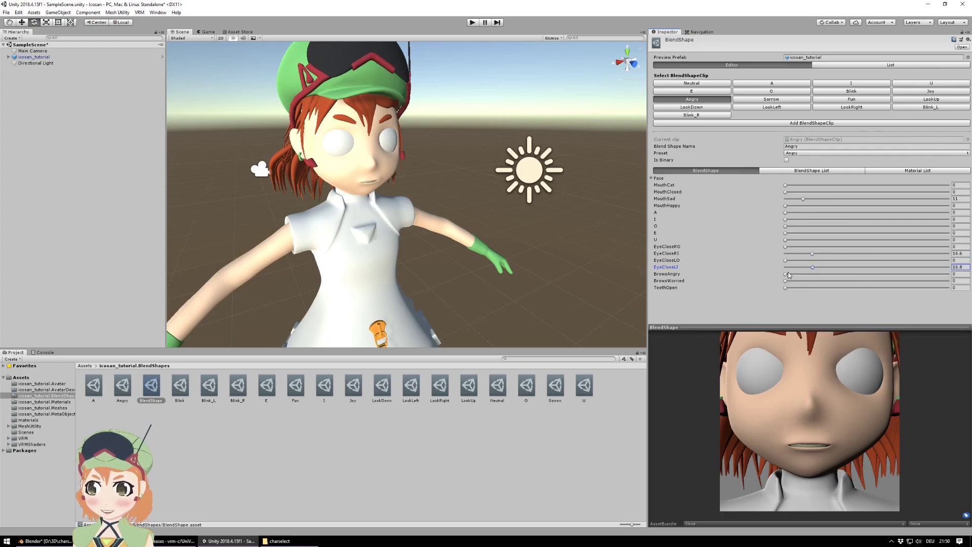
pyautogui.moveTo(788, 274); pyautogui.dragTo(896, 269)
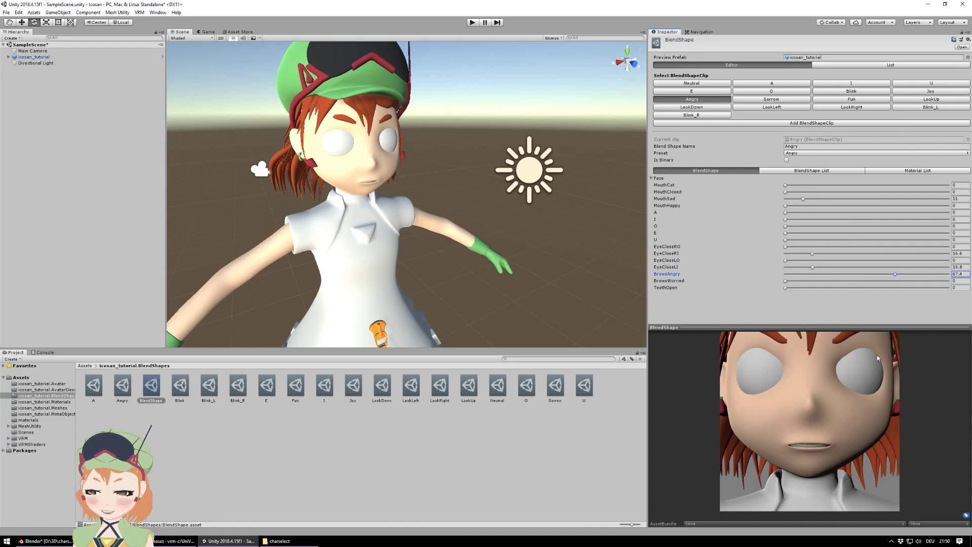
pyautogui.moveTo(870, 378)
pyautogui.mouseDown(button='middle')
pyautogui.moveTo(870, 389)
pyautogui.moveTo(869, 380)
pyautogui.mouseUp(button='middle')
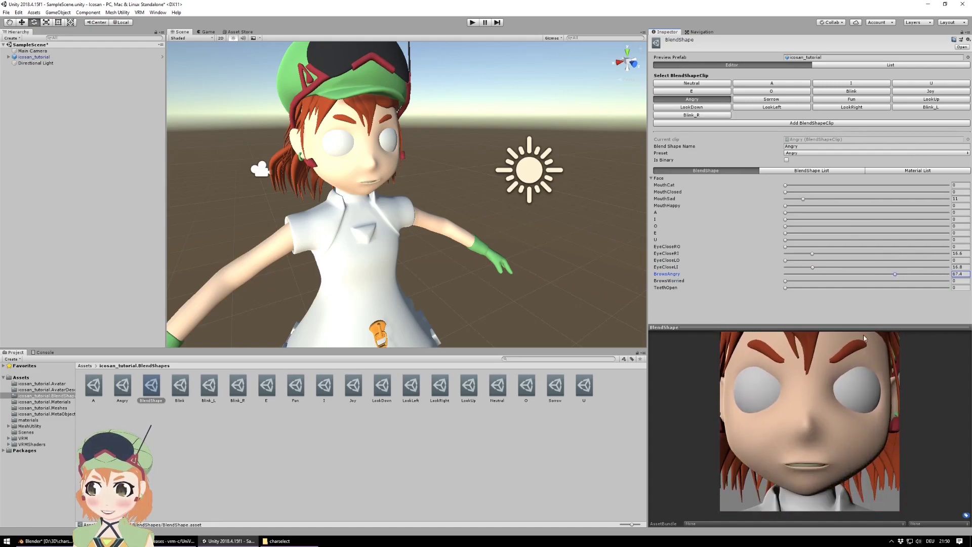
pyautogui.scroll(-5, 851, 387)
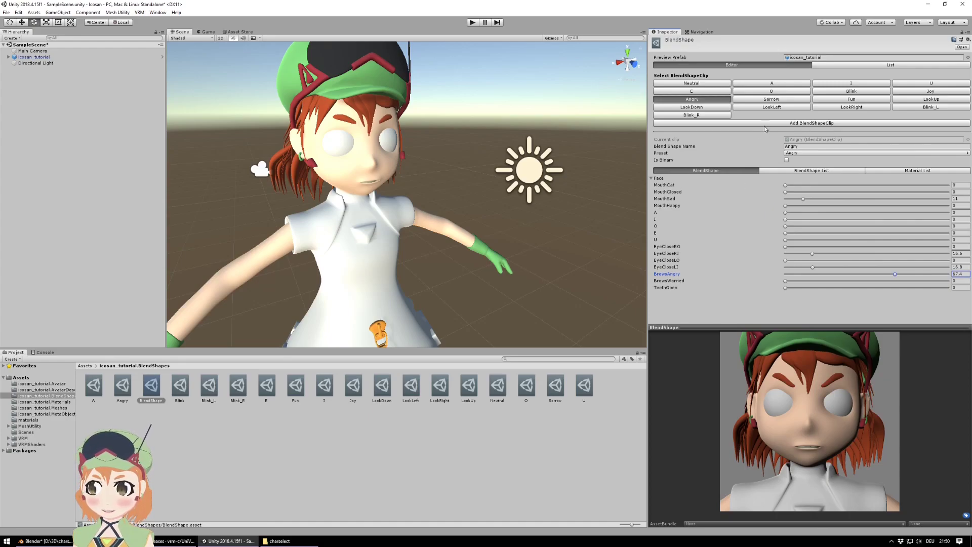
# - In the Sorrow blend shape clip, set MouthSad to about 30, EyeCloseLO and EyeCloseRO to about 17, and BrowsWorried to about 76
pyautogui.click(774, 100)
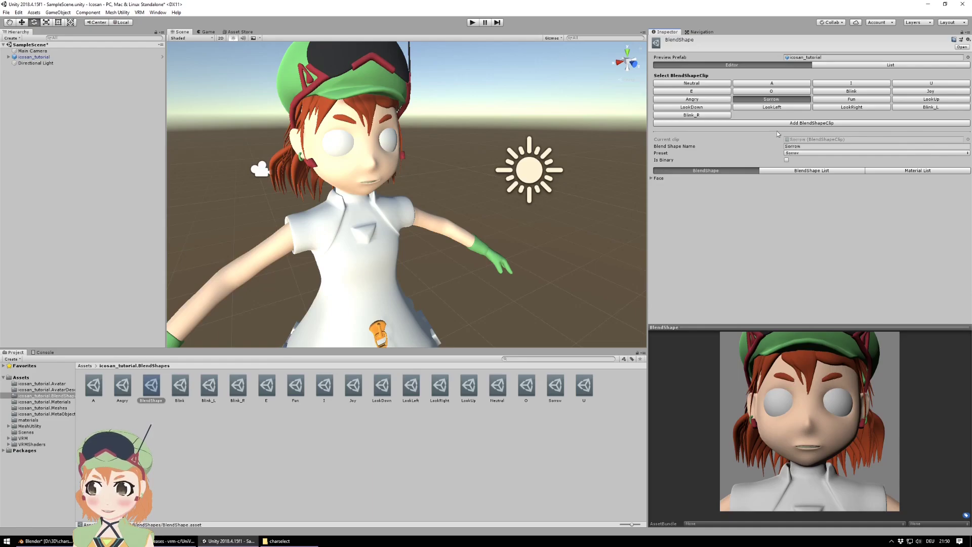
pyautogui.click(654, 178)
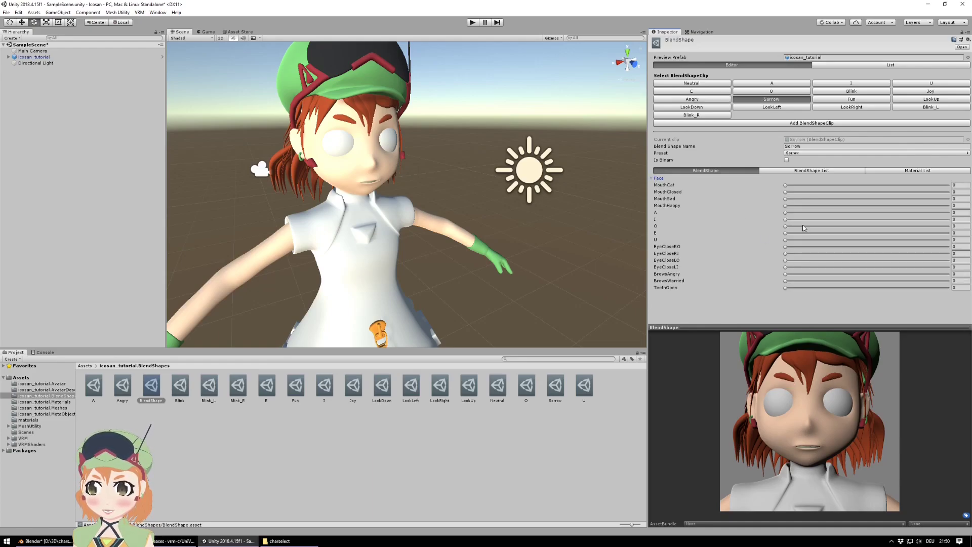
pyautogui.moveTo(786, 199); pyautogui.dragTo(843, 201)
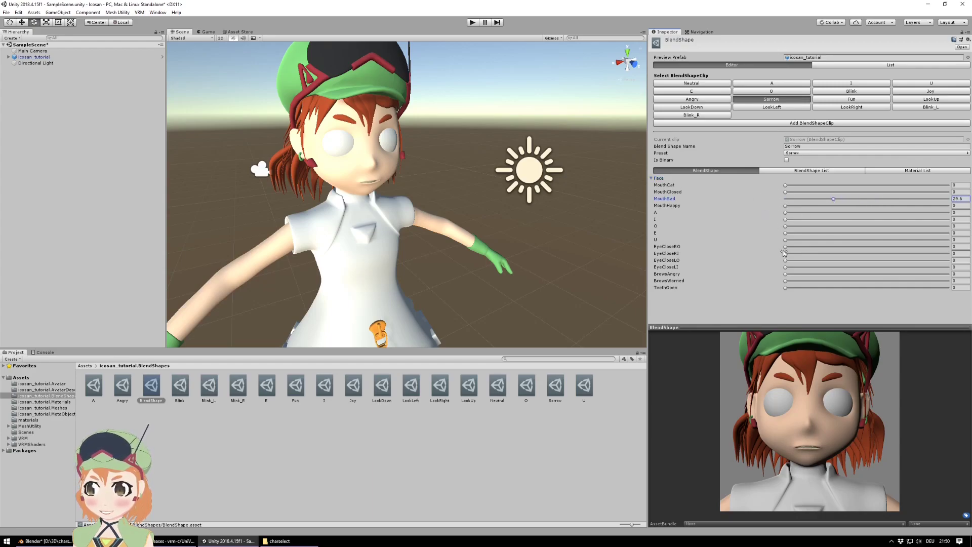
pyautogui.moveTo(786, 261); pyautogui.dragTo(809, 260)
pyautogui.moveTo(786, 246); pyautogui.dragTo(814, 244)
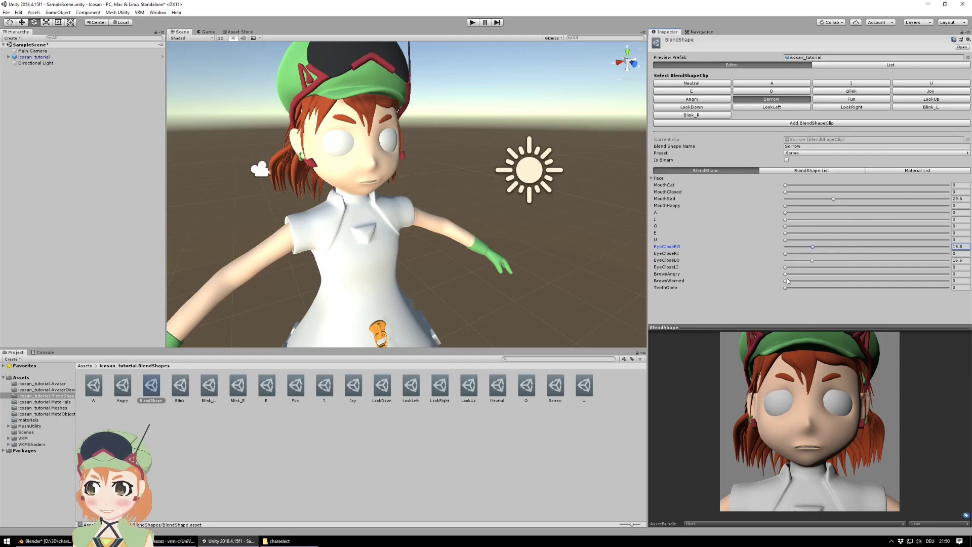
pyautogui.moveTo(786, 281); pyautogui.dragTo(901, 280)
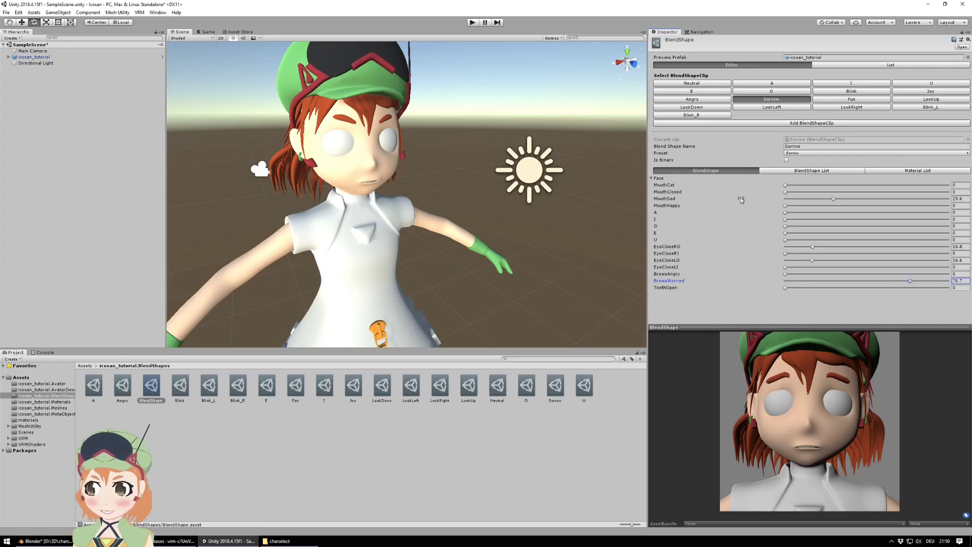
# - In the Fun blend shape clip, set the Face shape MouthCat to 100 and A to about 30
pyautogui.click(842, 102)
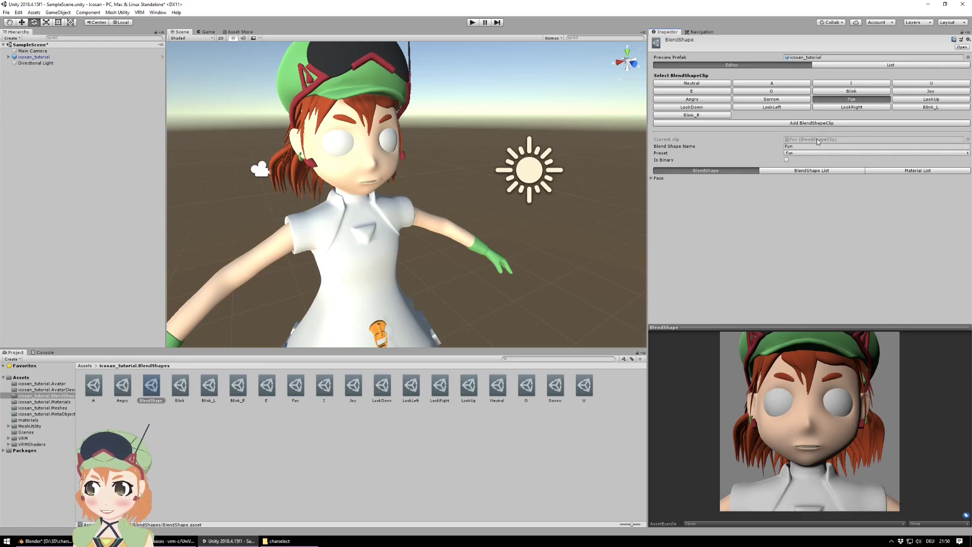
pyautogui.click(653, 179)
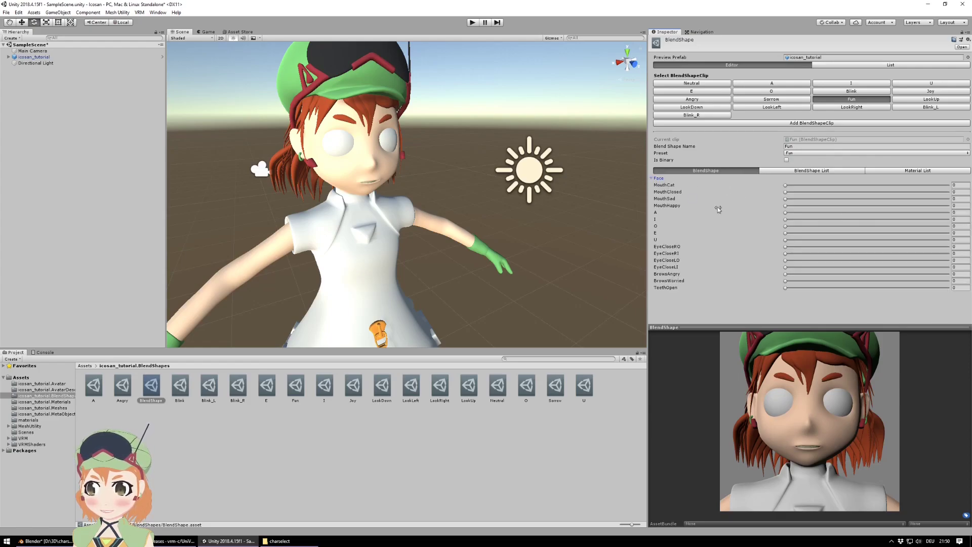
pyautogui.moveTo(786, 186); pyautogui.dragTo(948, 185)
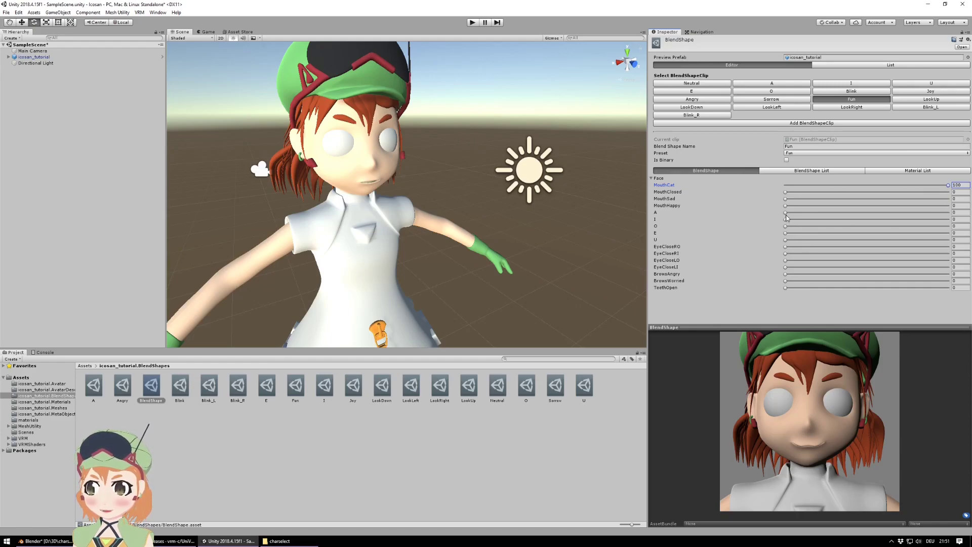
pyautogui.moveTo(787, 214); pyautogui.dragTo(841, 215)
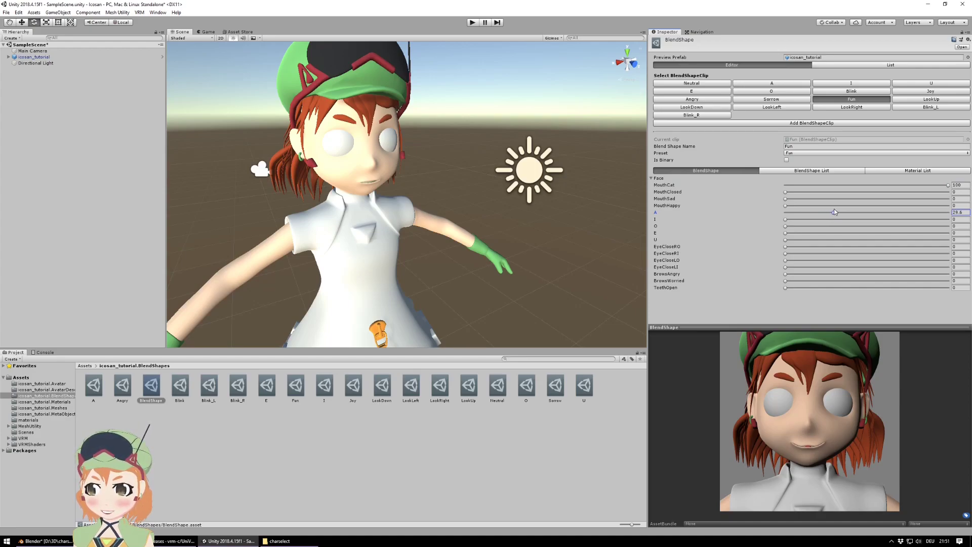
pyautogui.moveTo(827, 211); pyautogui.dragTo(830, 213)
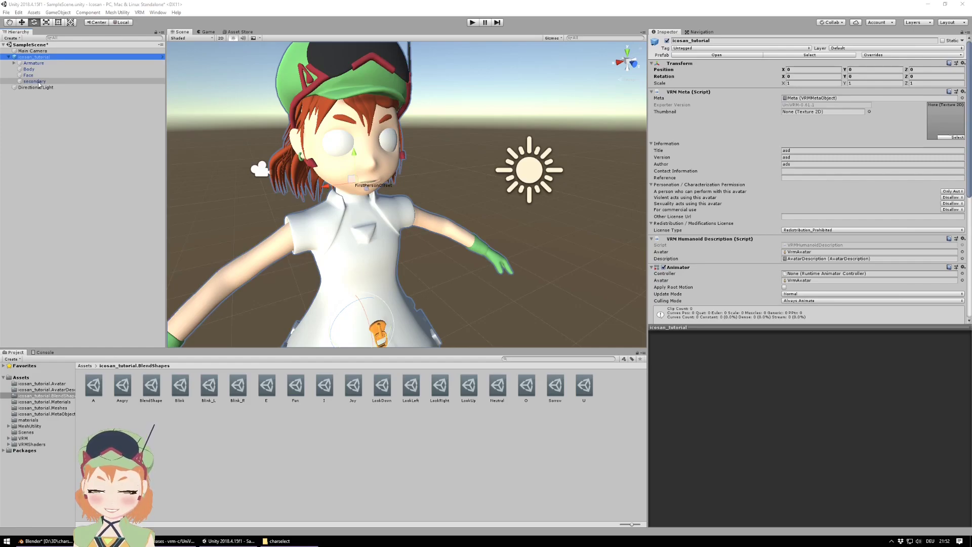
# - Expand the icosan_tutorial avatar in the scene and select its secondary object
pyautogui.click(11, 63)
pyautogui.click(5, 58)
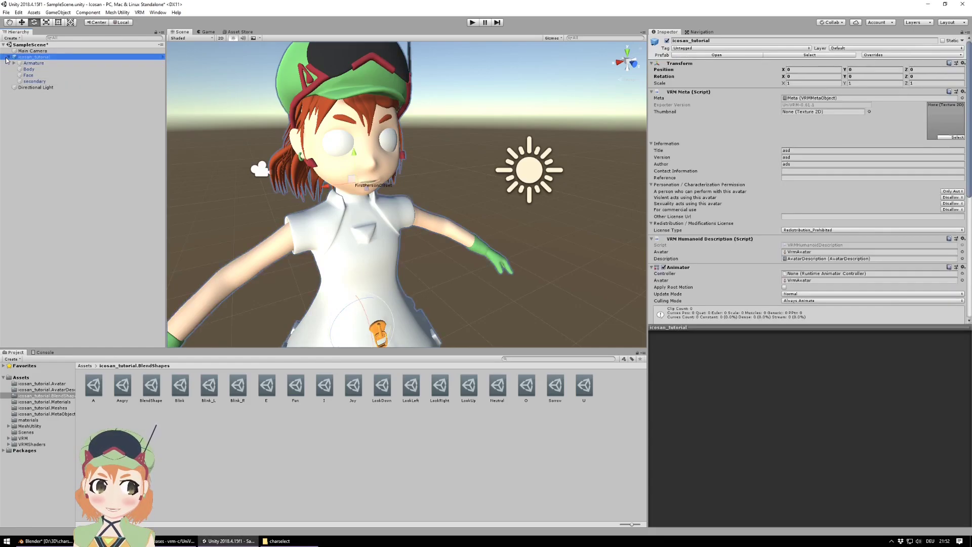
pyautogui.click(8, 57)
pyautogui.click(9, 56)
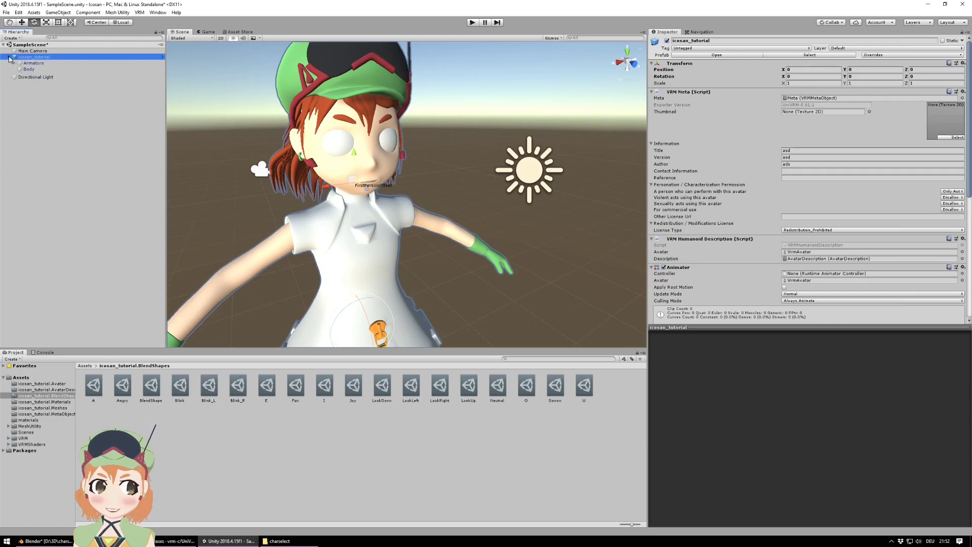
pyautogui.click(13, 63)
pyautogui.click(14, 63)
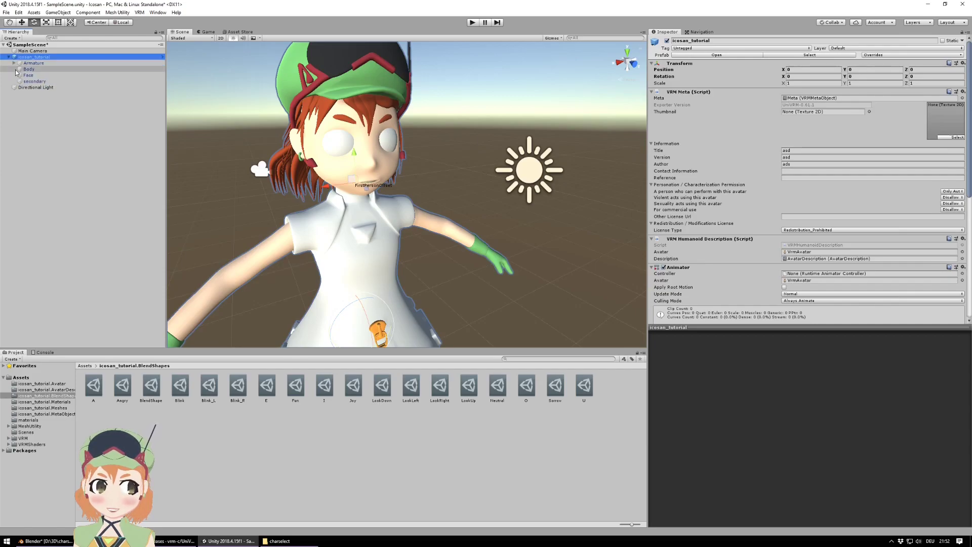
pyautogui.click(38, 81)
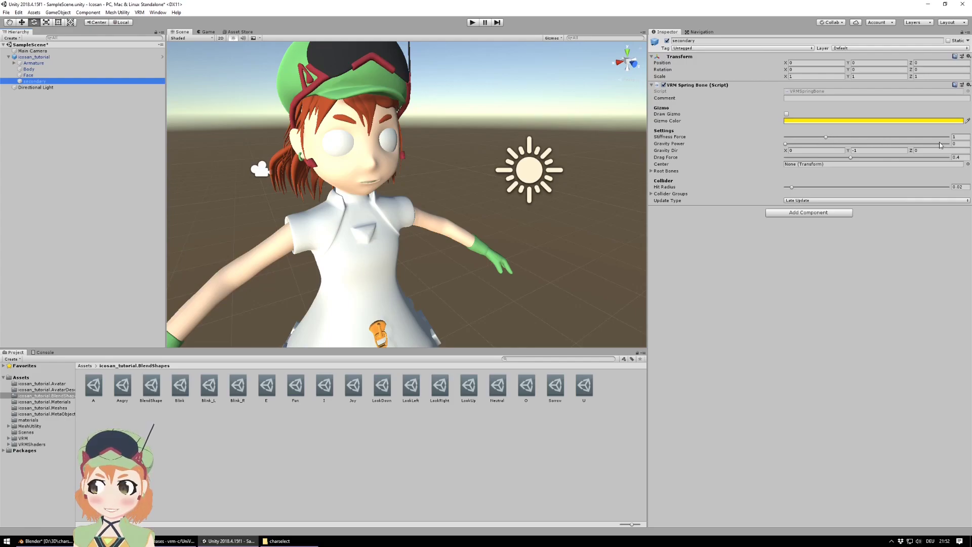
# - In the secondary object's VRM Spring Bone, set Stiffness Force to 0.05 and Gravity Power to 0.1
pyautogui.click(961, 137)
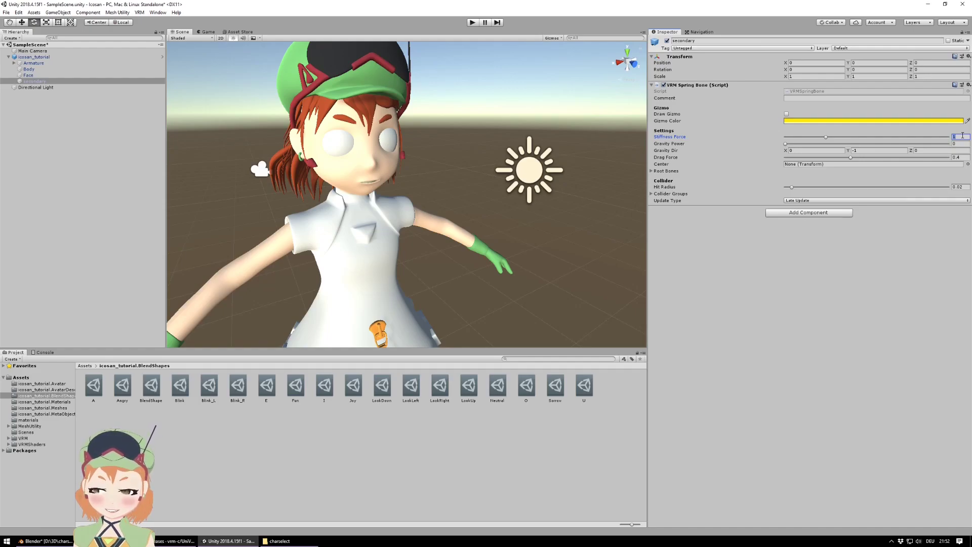
pyautogui.write('0.')
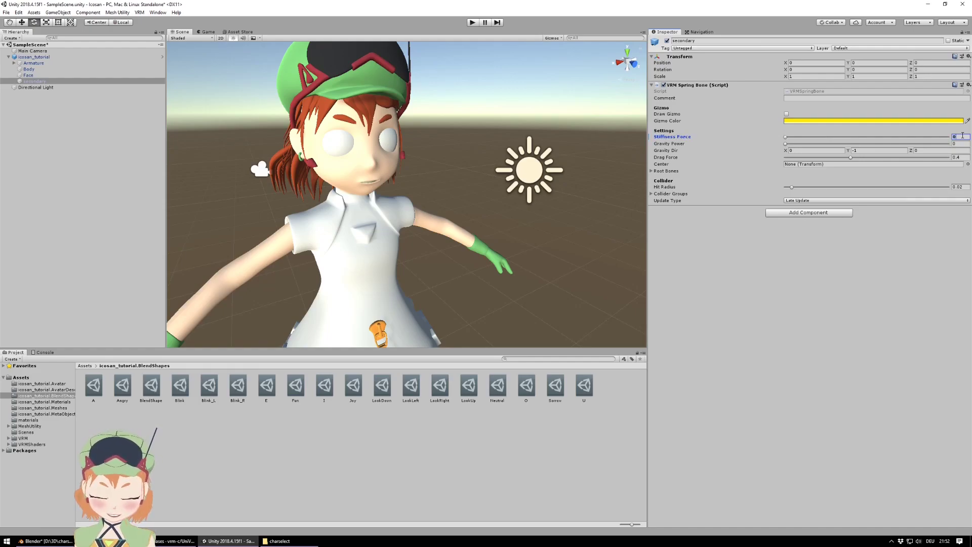
pyautogui.write('003')
pyautogui.press('BackSpace')
pyautogui.press('BackSpace')
pyautogui.write('4')
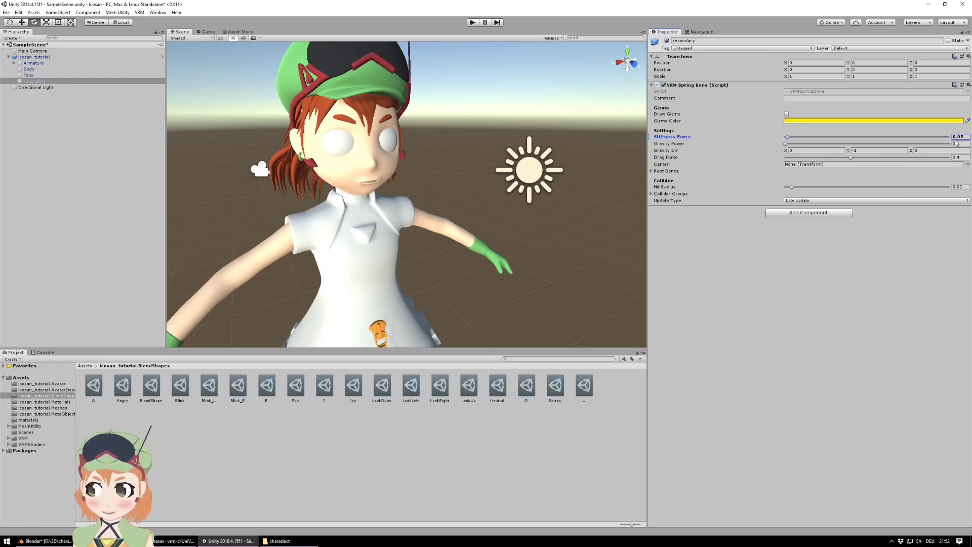
pyautogui.click(959, 144)
pyautogui.write('0.1')
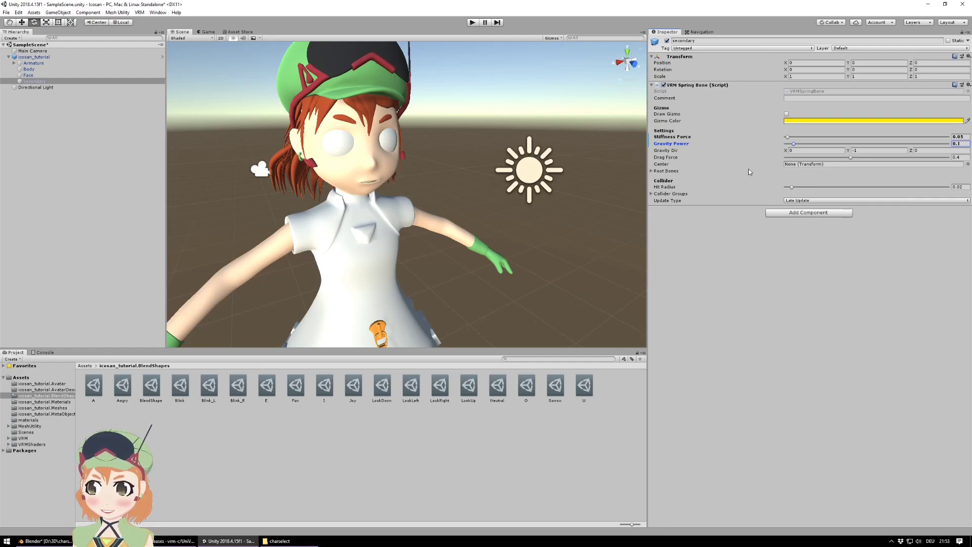
# - Set the spring bone's Root Bones list size to 1
pyautogui.click(652, 172)
pyautogui.click(792, 178)
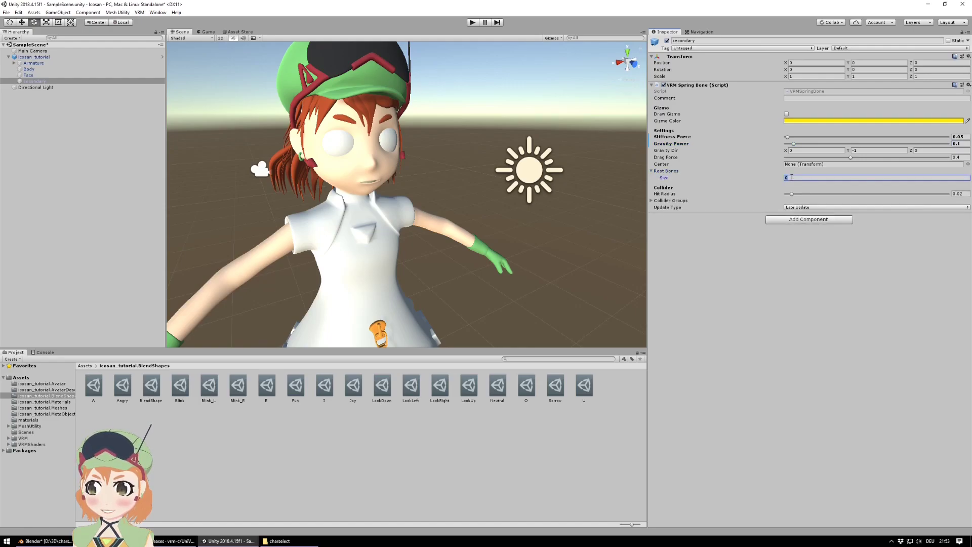
pyautogui.press('Return')
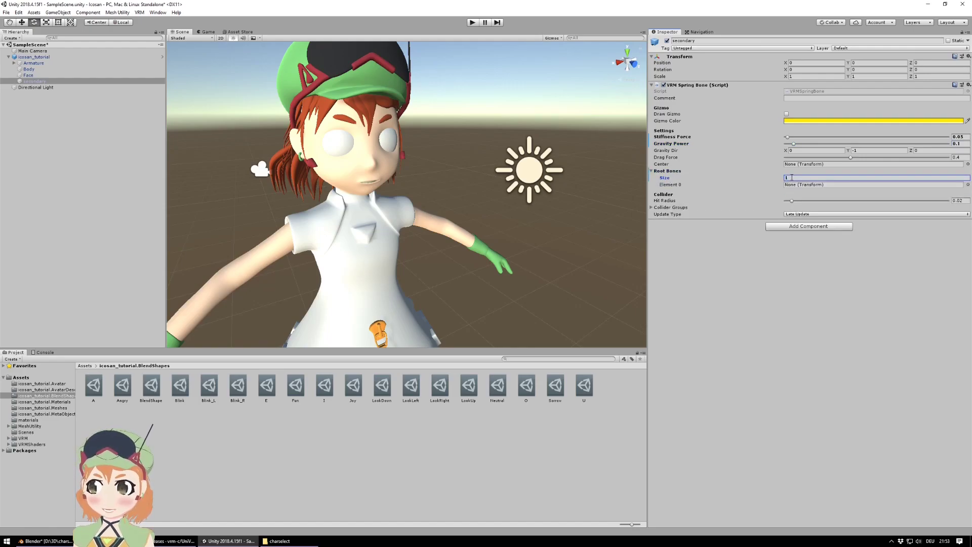
# - Expand the armature down to DEF-head and assign DEF-Hair as Element 0 of the spring bone's Root Bones
pyautogui.click(14, 63)
pyautogui.click(19, 69)
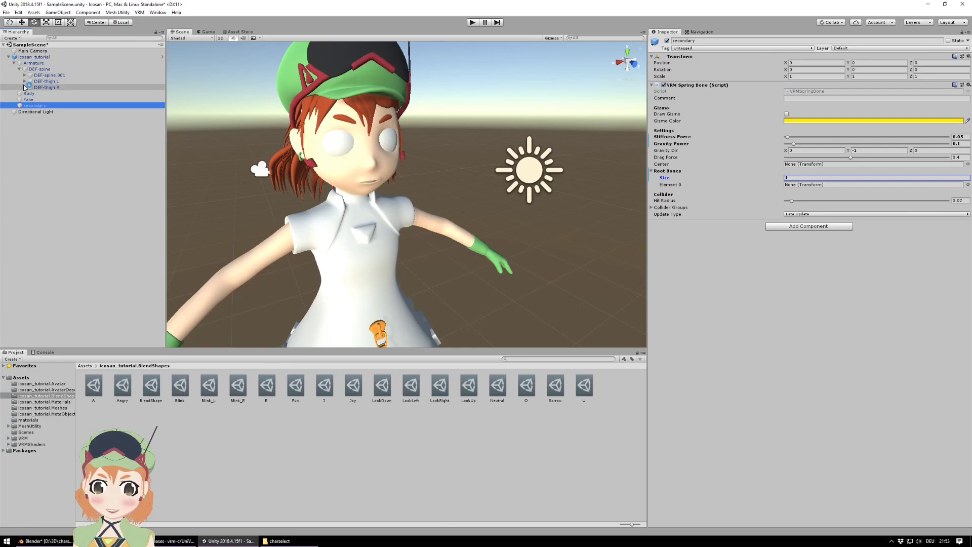
pyautogui.click(25, 75)
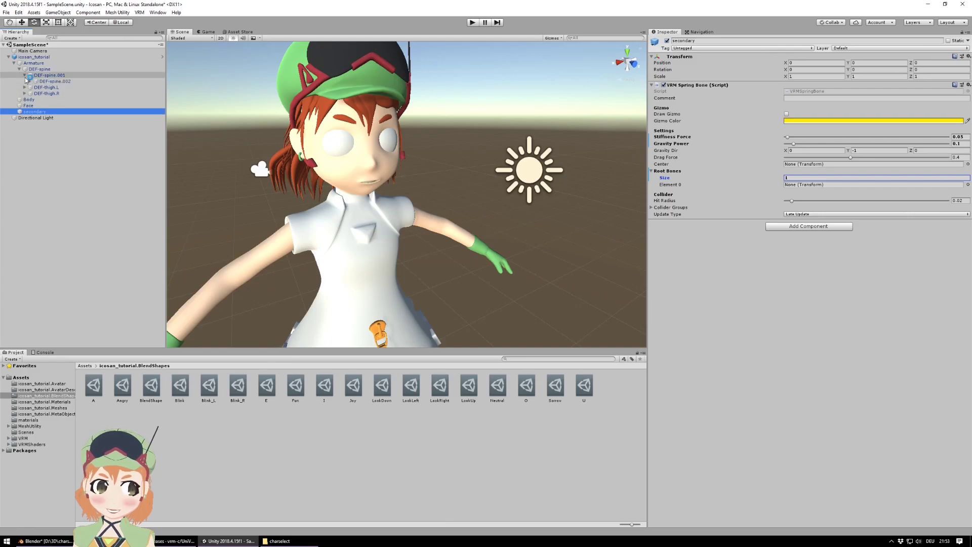
pyautogui.click(30, 81)
pyautogui.click(36, 87)
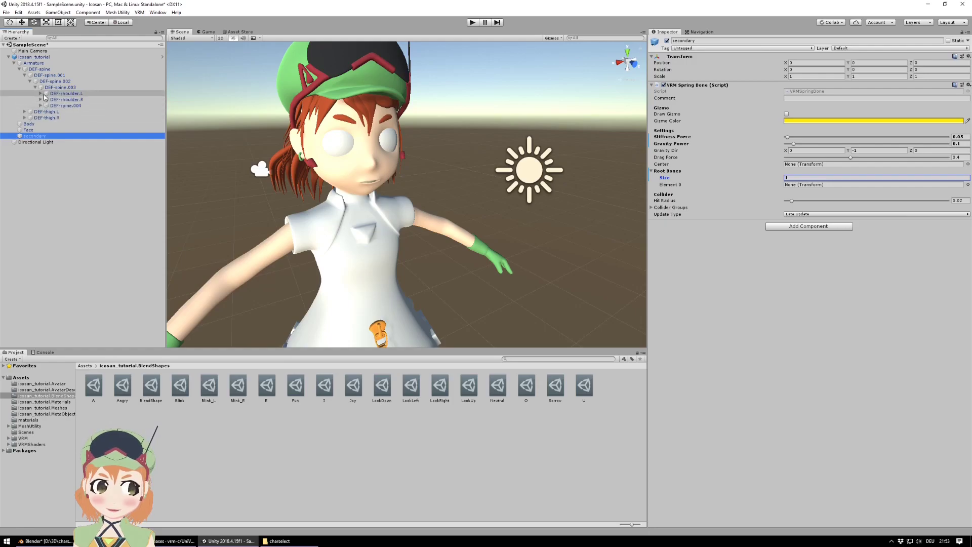
pyautogui.click(41, 106)
pyautogui.click(47, 112)
pyautogui.click(51, 117)
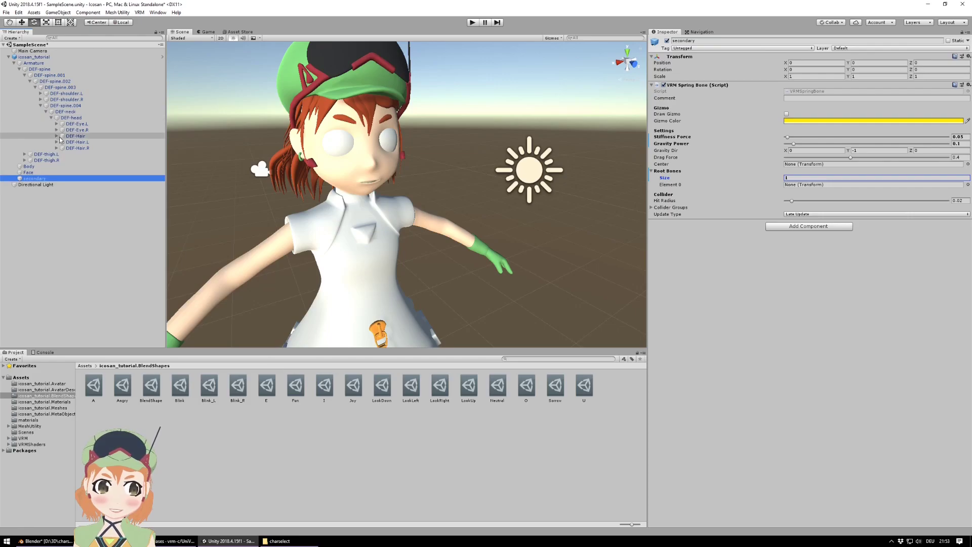
pyautogui.click(73, 136)
pyautogui.moveTo(611, 164); pyautogui.dragTo(806, 187)
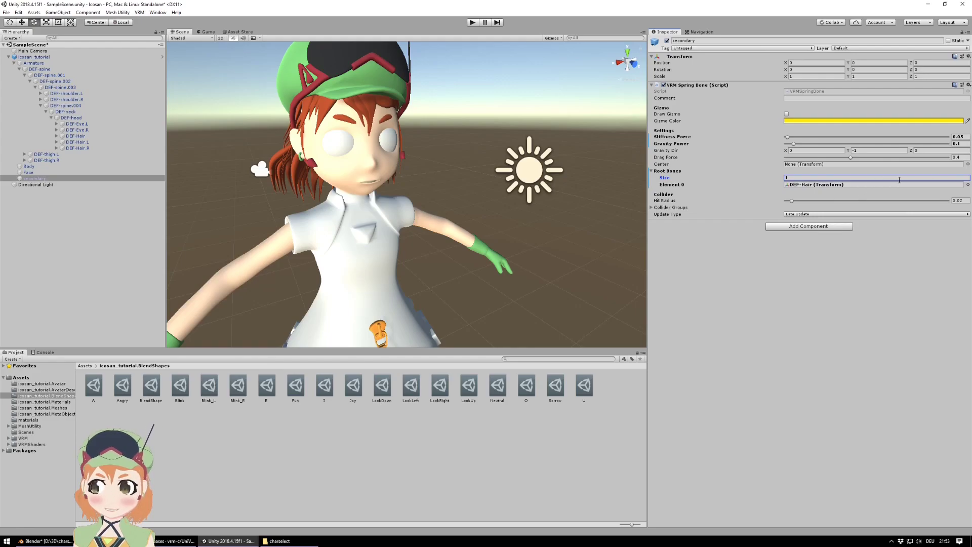
# - Try a Root Bones size of 3 and restore the list size to 1
pyautogui.press('Return')
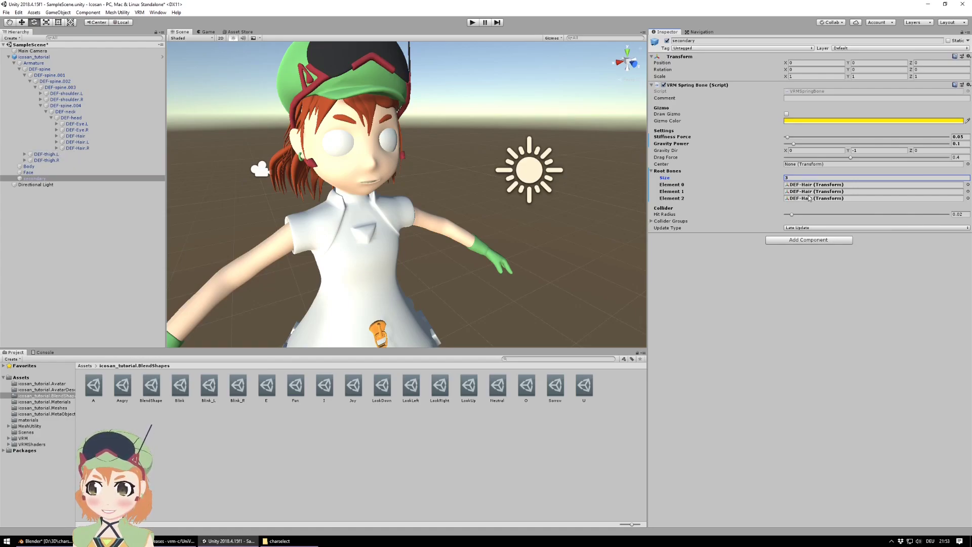
pyautogui.click(801, 179)
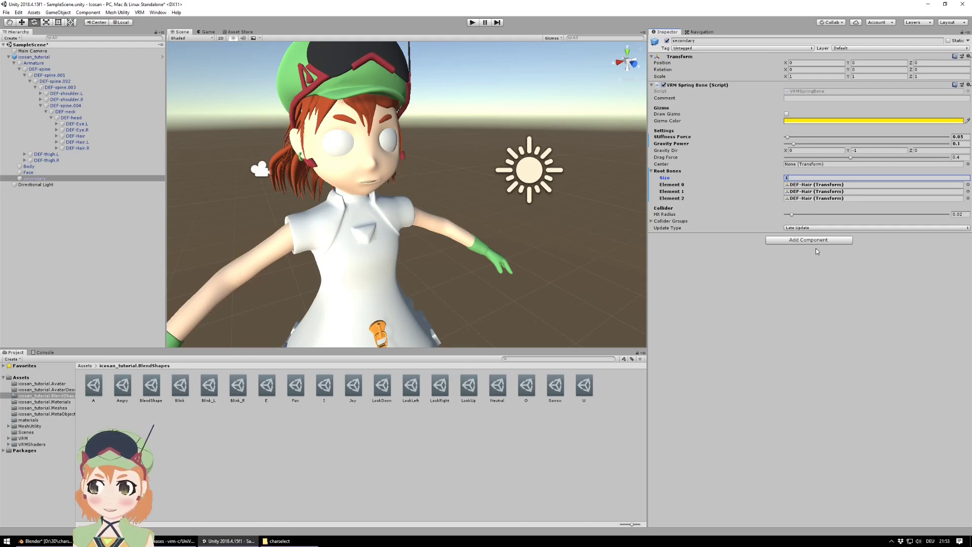
pyautogui.press('Return')
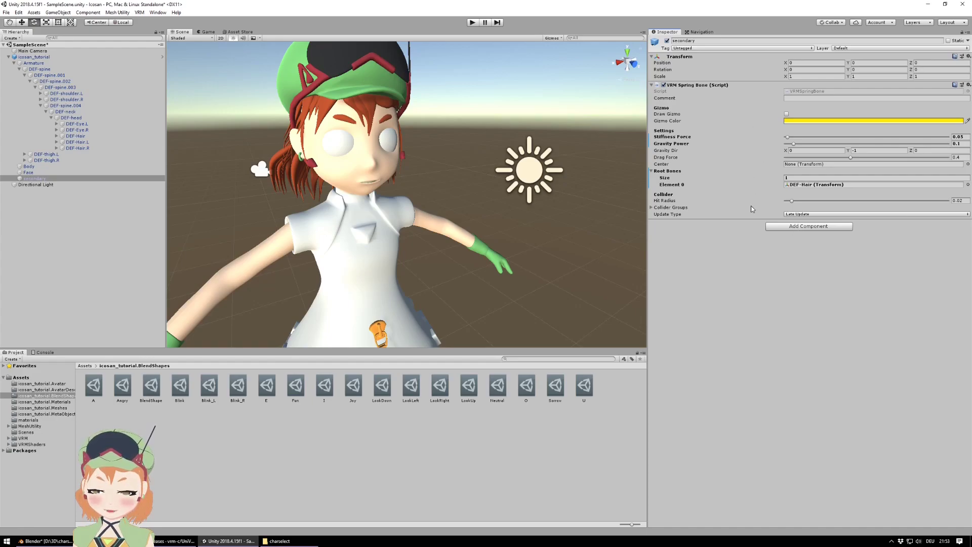
# - Add two more VRM Spring Bone components to the secondary object
pyautogui.scroll(2, 465, 183)
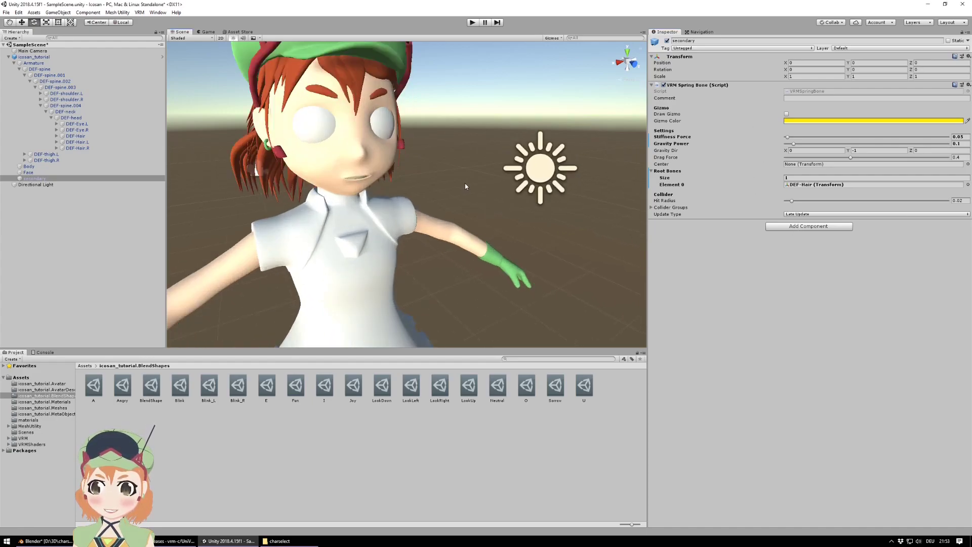
pyautogui.click(809, 227)
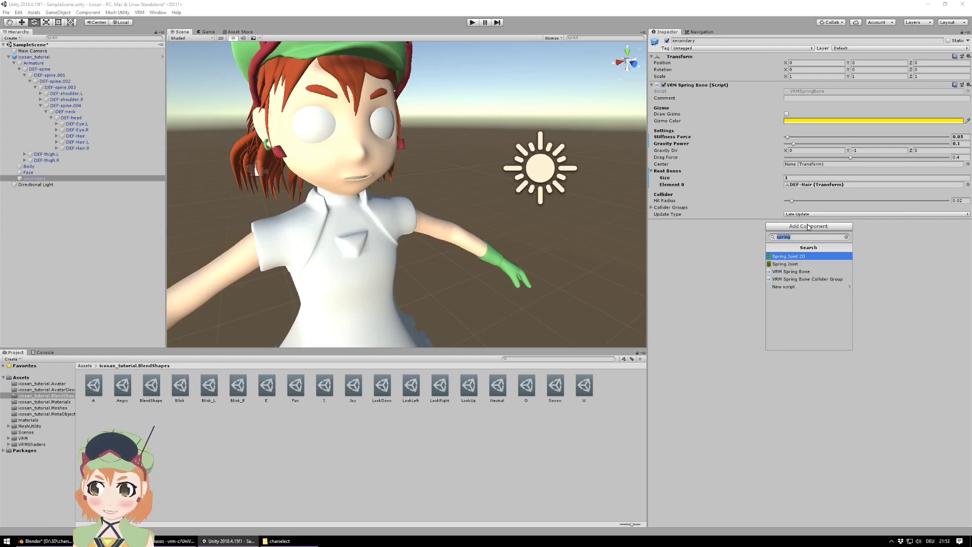
pyautogui.click(793, 271)
pyautogui.click(808, 357)
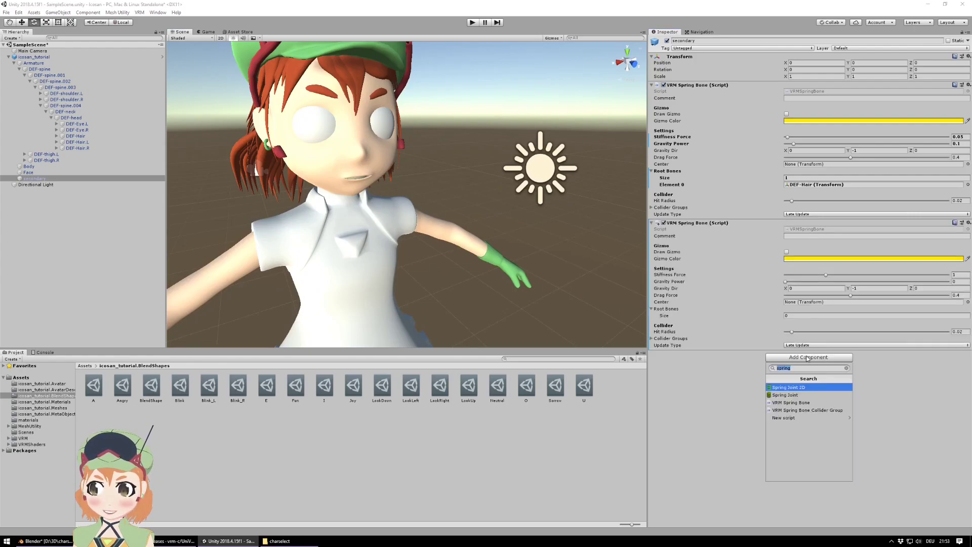
pyautogui.click(797, 404)
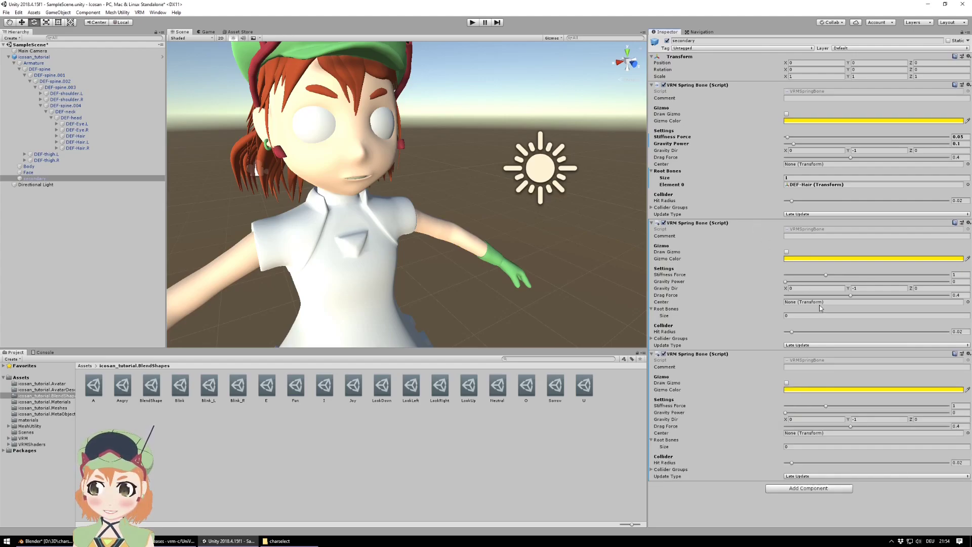
# - Copy the first spring bone's Stiffness Force of 0.05 into the second and third VRM Spring Bone components
pyautogui.click(967, 137)
pyautogui.hotkey('ctrl', 'c')
pyautogui.click(957, 275)
pyautogui.hotkey('ctrl', 'v')
pyautogui.click(958, 289)
pyautogui.click(956, 406)
pyautogui.hotkey('ctrl', 'v')
# - Copy the first spring bone's Gravity Power of 0.1 into the second and third VRM Spring Bone components
pyautogui.click(959, 143)
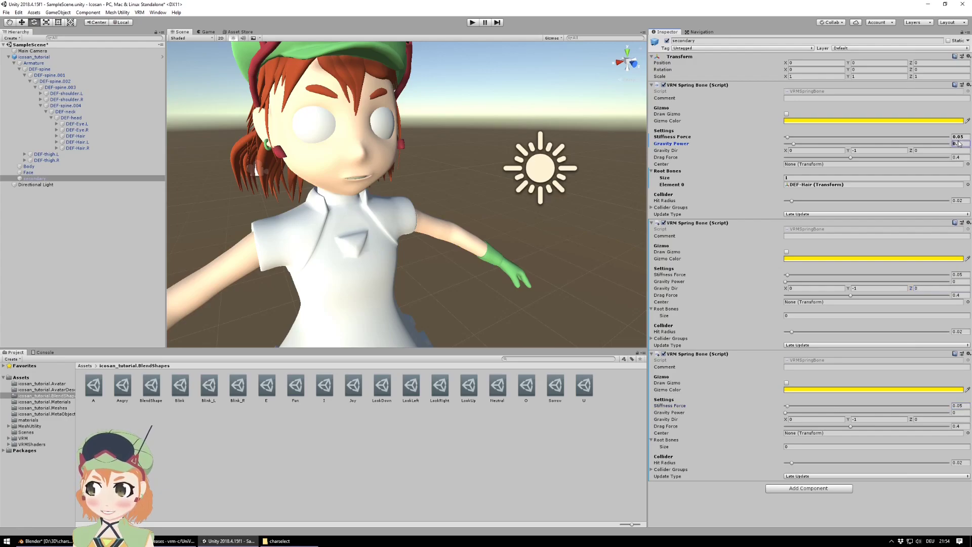
pyautogui.click(958, 275)
pyautogui.click(959, 281)
pyautogui.hotkey('ctrl', 'v')
pyautogui.click(959, 413)
pyautogui.hotkey('ctrl', 'v')
pyautogui.click(709, 479)
pyautogui.moveTo(84, 143); pyautogui.dragTo(673, 250)
pyautogui.moveTo(107, 142); pyautogui.dragTo(116, 130)
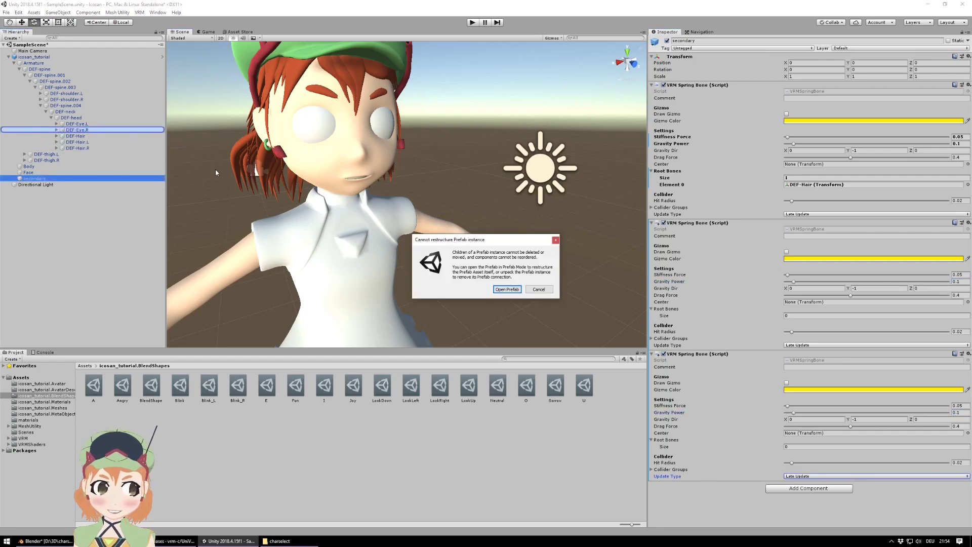
pyautogui.click(538, 289)
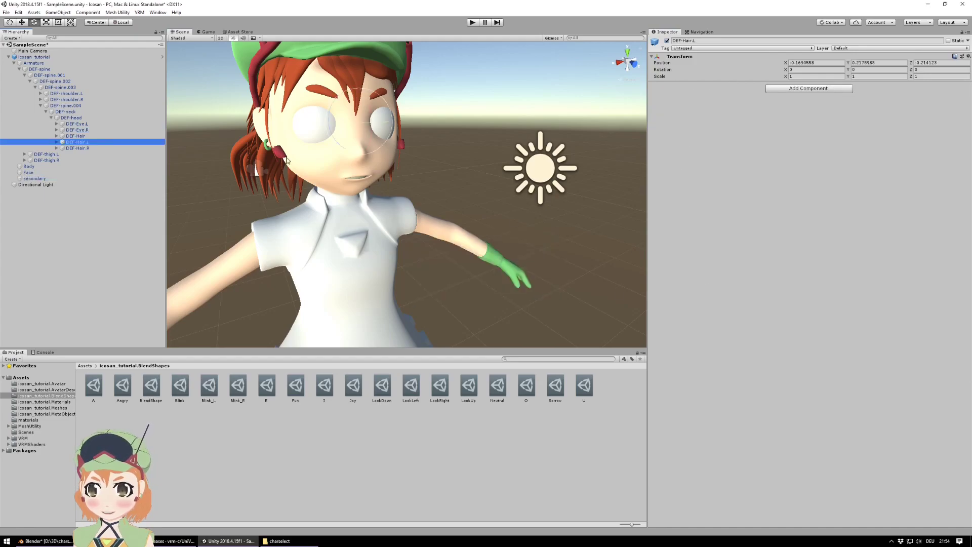
pyautogui.click(44, 180)
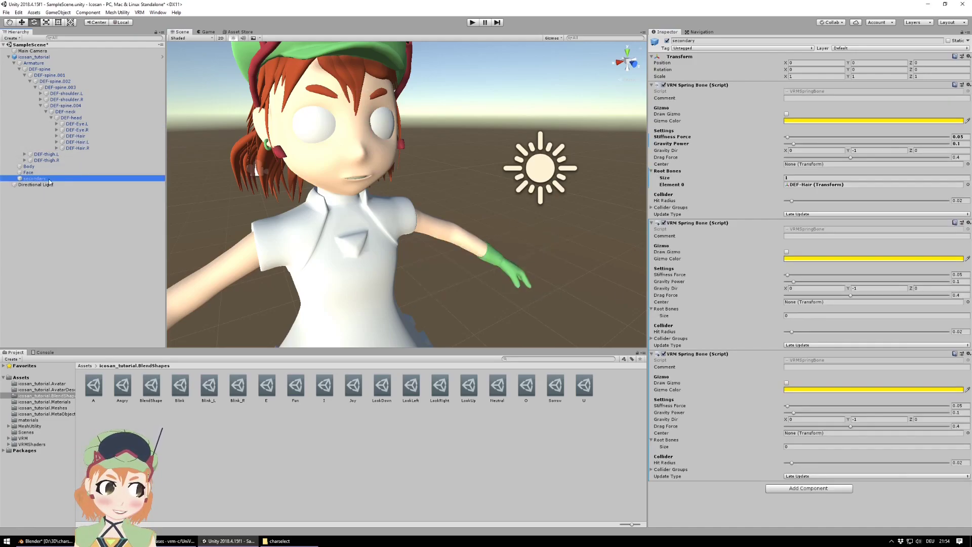
# - Set the Root Bones size to 1 in both the second and third VRM Spring Bone components
pyautogui.click(803, 315)
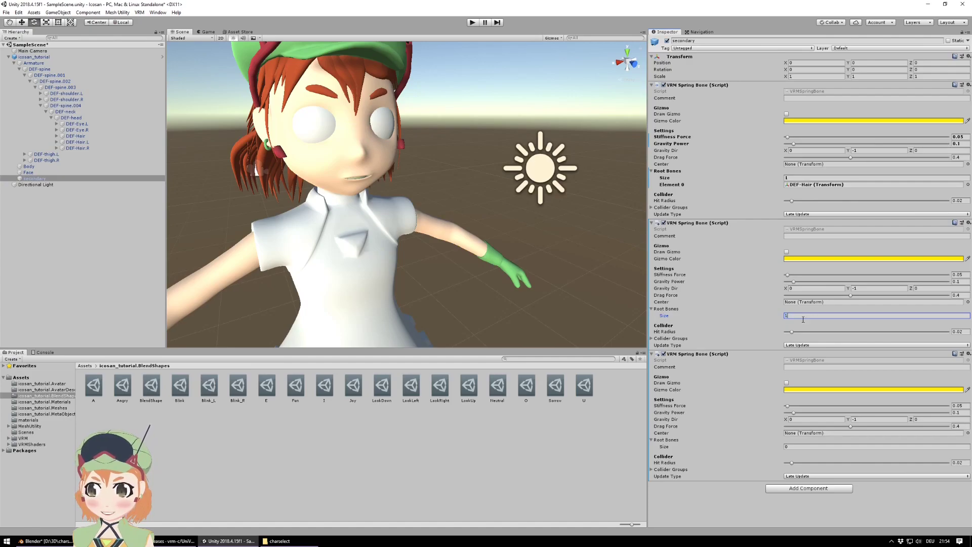
pyautogui.click(800, 446)
pyautogui.click(799, 448)
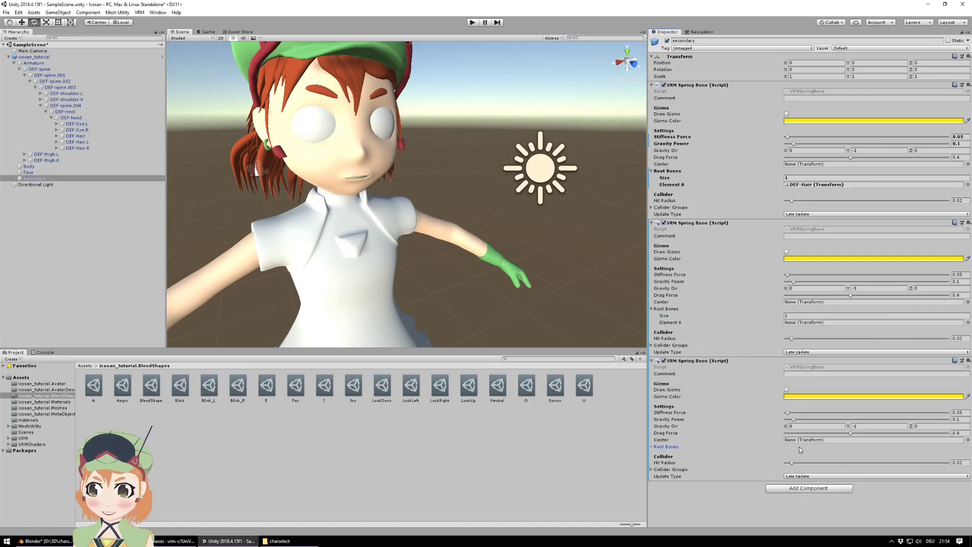
pyautogui.click(786, 449)
pyautogui.click(790, 454)
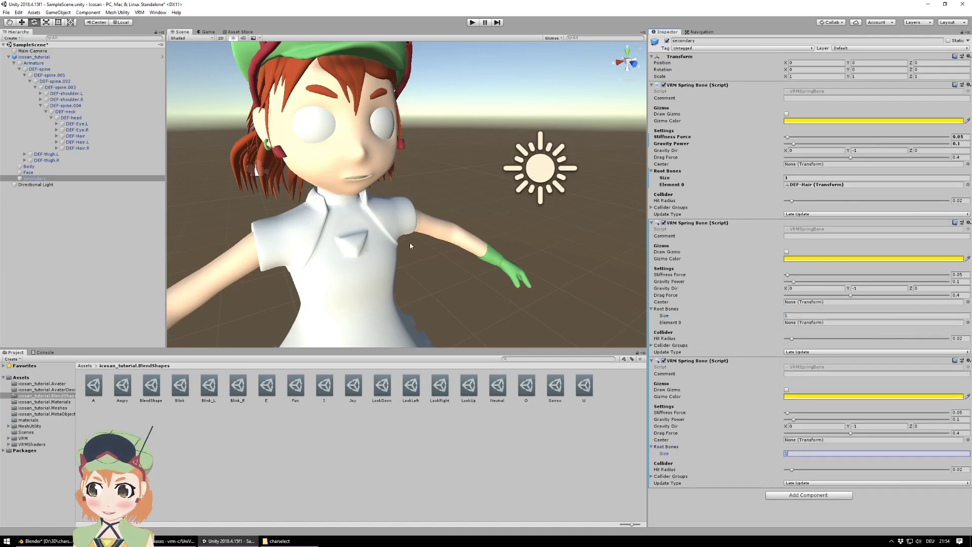
pyautogui.click(733, 502)
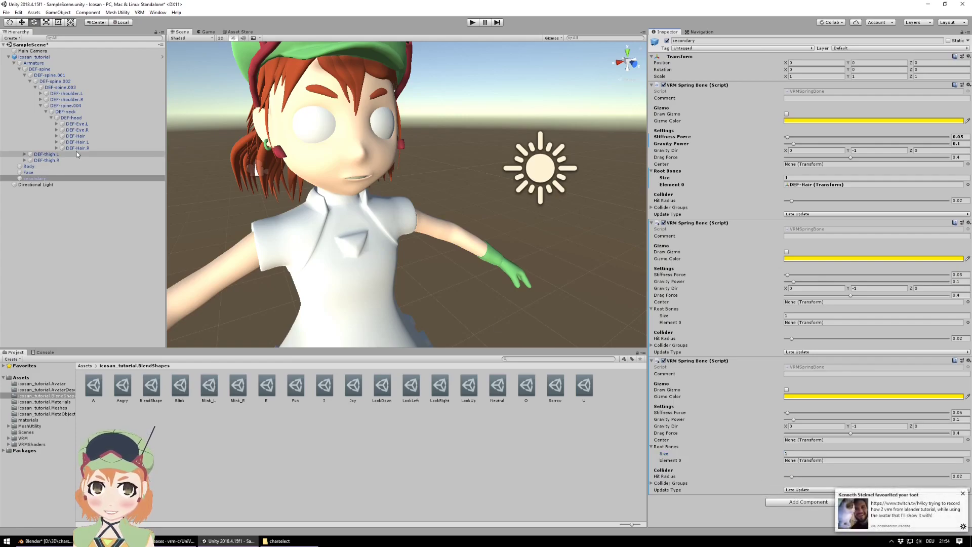
# - Assign DEF-Hair.L and DEF-Hair.R as Root Bones Element 0 of the second and third VRM Spring Bone components respectively
pyautogui.moveTo(80, 142); pyautogui.dragTo(807, 322)
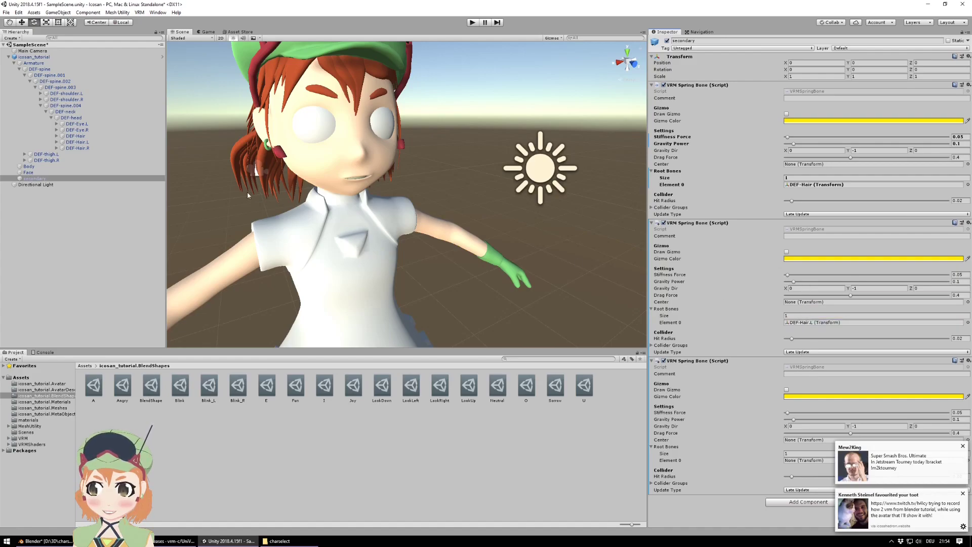
pyautogui.moveTo(78, 149); pyautogui.dragTo(808, 460)
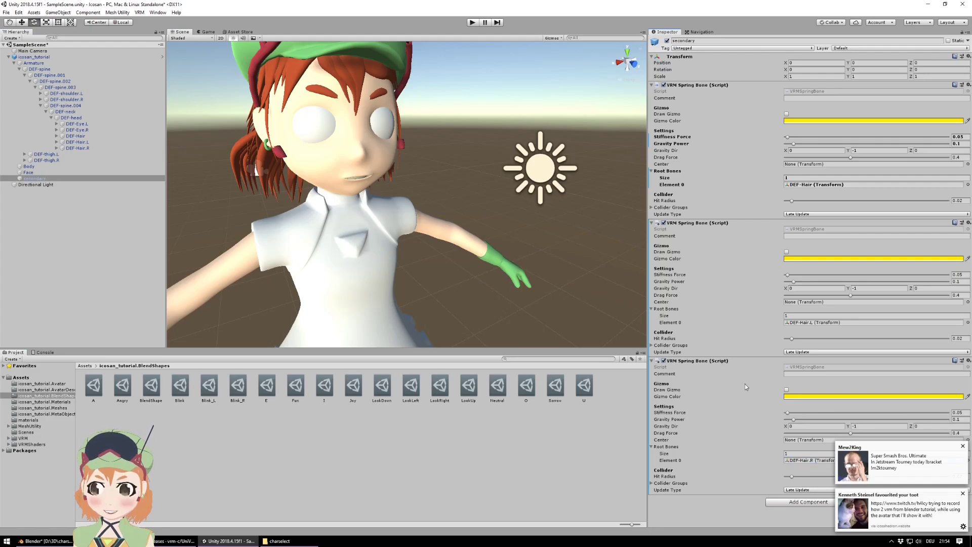
# - Test the hair physics in play mode by moving the icosan_tutorial avatar around in the Scene view, and stop playback
pyautogui.scroll(-2, 500, 217)
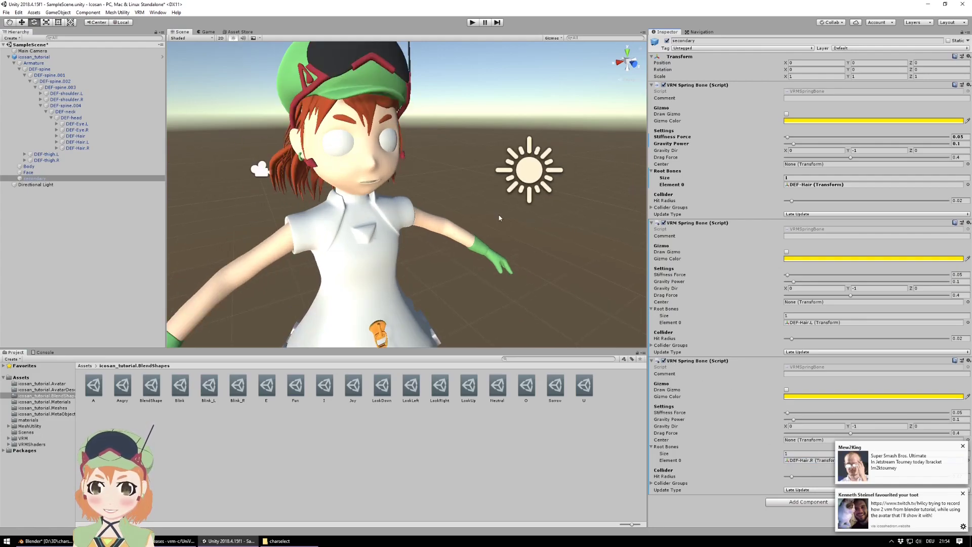
pyautogui.click(472, 23)
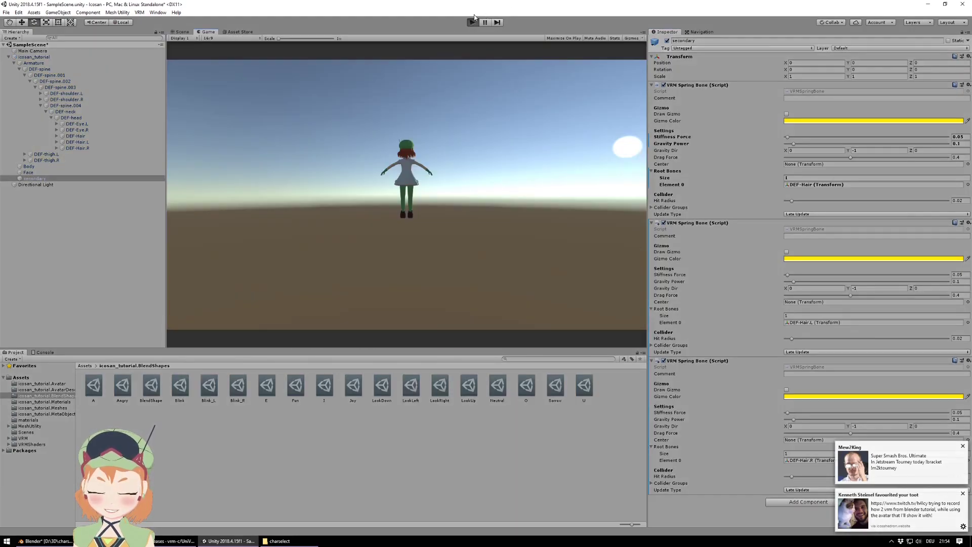
pyautogui.click(183, 33)
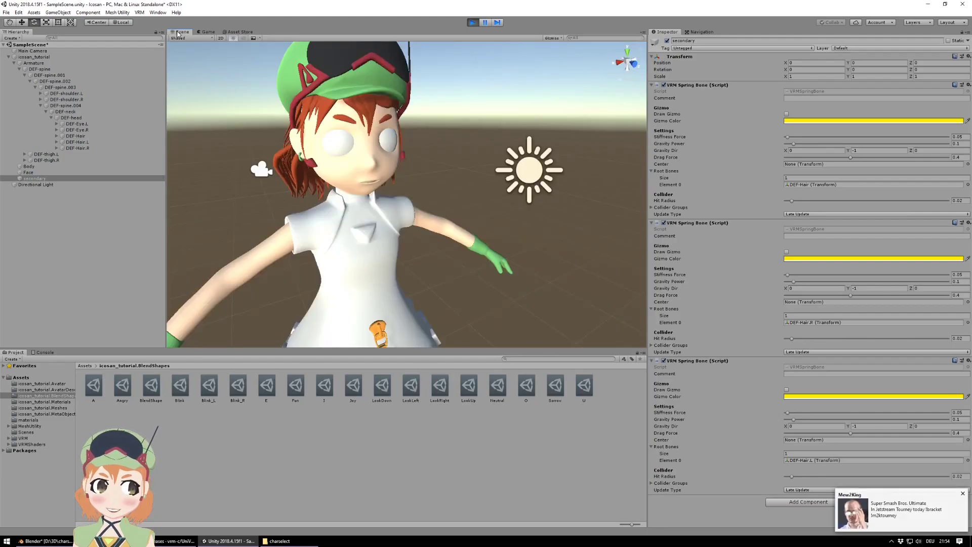
pyautogui.scroll(-5, 227, 130)
pyautogui.click(34, 57)
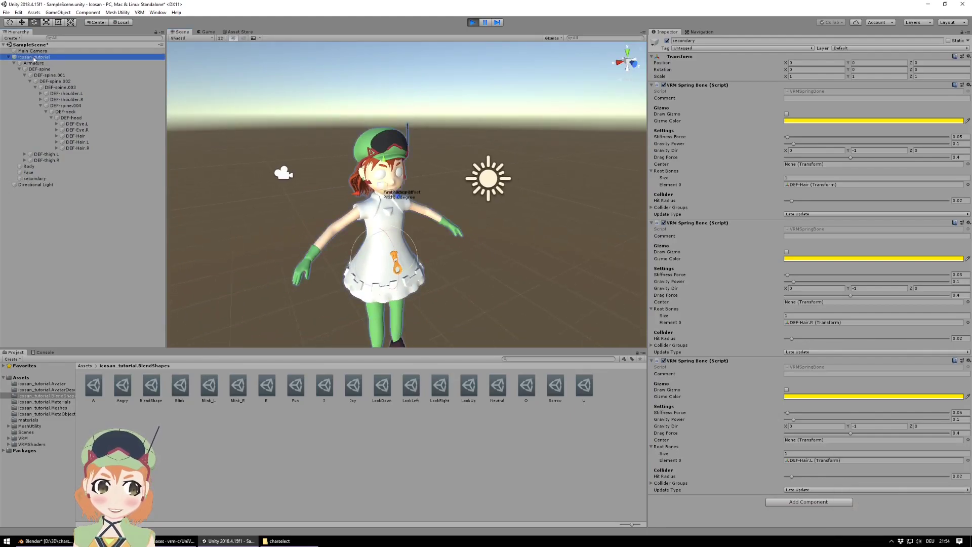
pyautogui.press('w')
pyautogui.moveTo(357, 269); pyautogui.dragTo(398, 252)
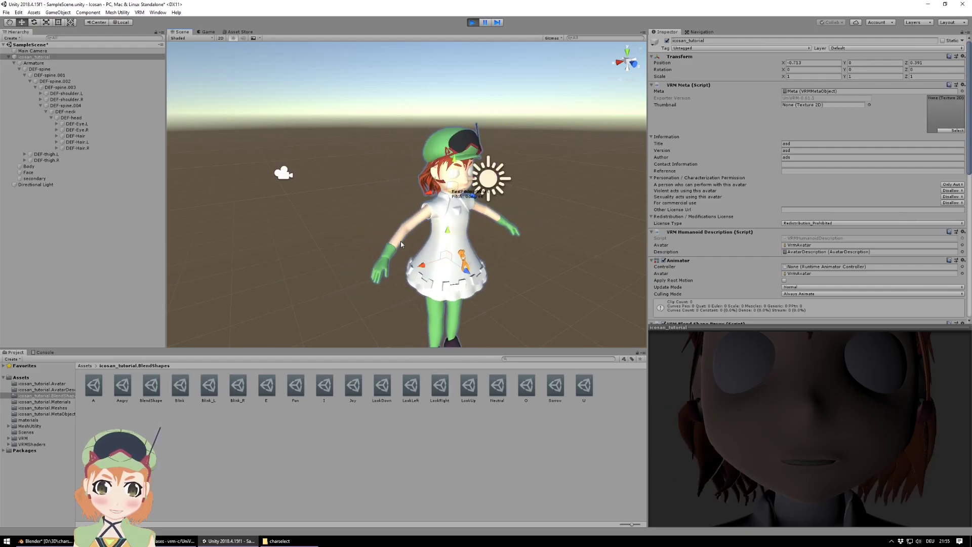
pyautogui.click(474, 26)
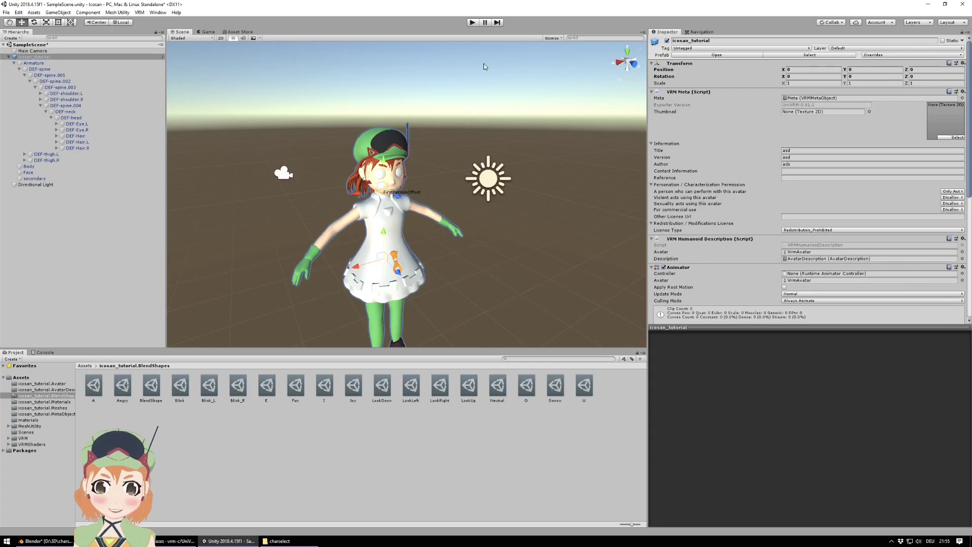
pyautogui.scroll(1, 449, 176)
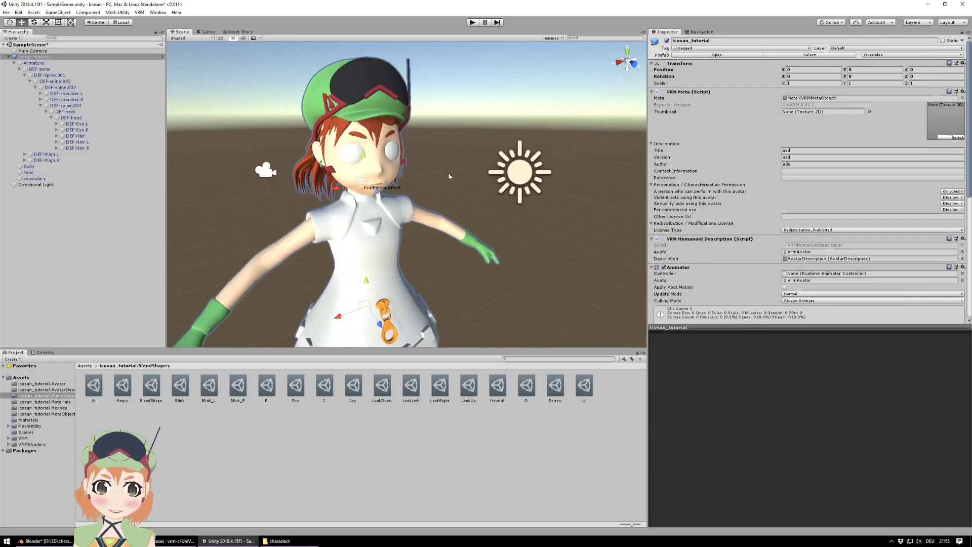
pyautogui.scroll(-2, 449, 176)
pyautogui.scroll(1, 449, 176)
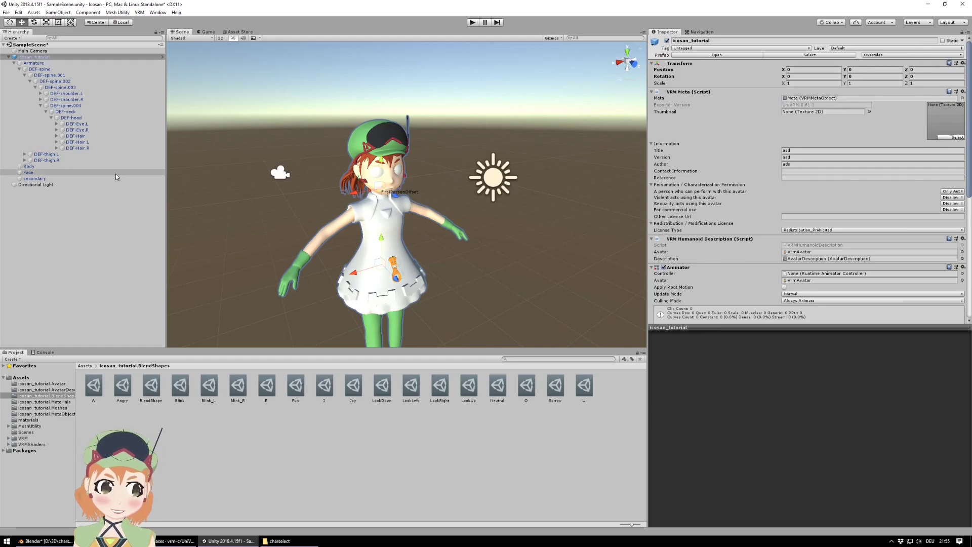
pyautogui.moveTo(500, 264); pyautogui.dragTo(488, 266, button='right')
pyautogui.moveTo(488, 266); pyautogui.dragTo(407, 203, button='middle')
pyautogui.scroll(3, 406, 203)
pyautogui.scroll(-3, 406, 203)
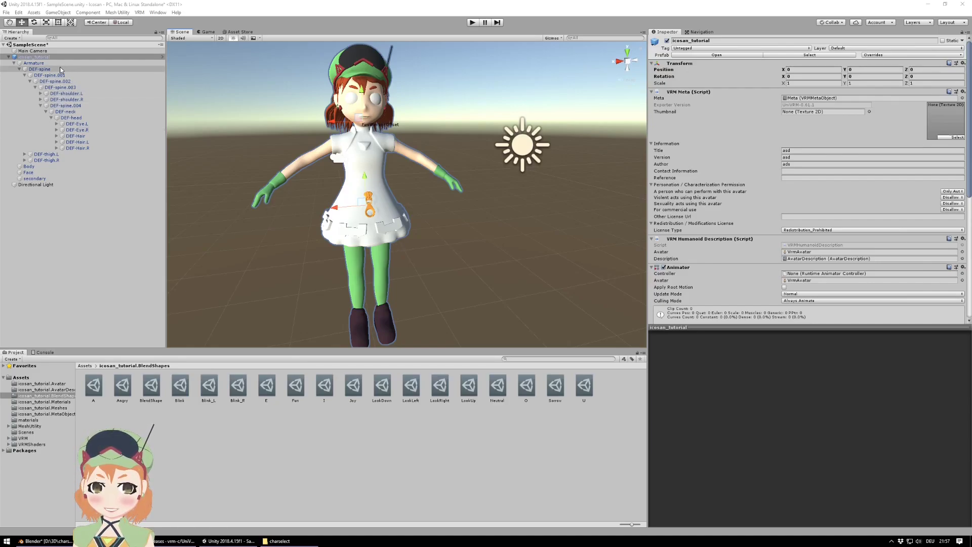
# - Collapse the Armature hierarchy and compare the material lists of the Body and Face meshes
pyautogui.click(18, 63)
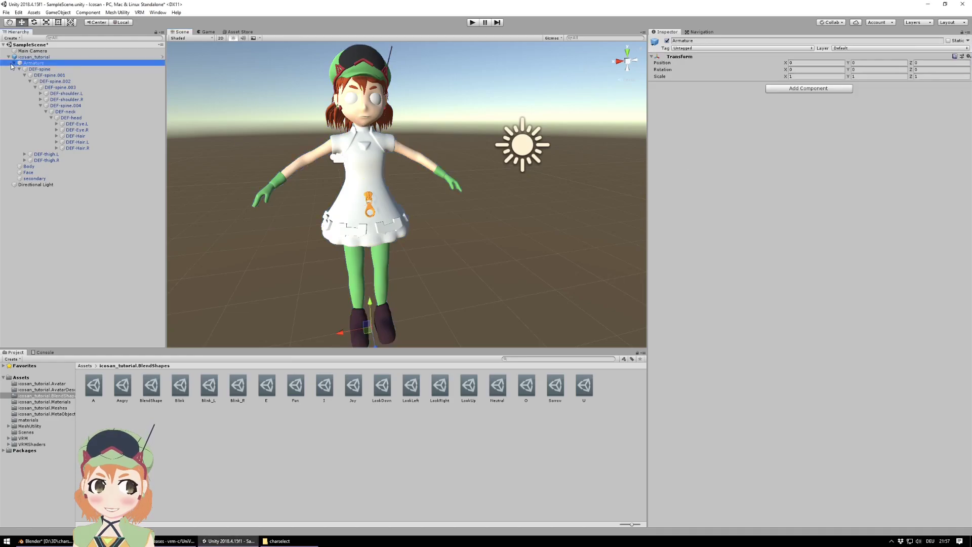
pyautogui.click(13, 63)
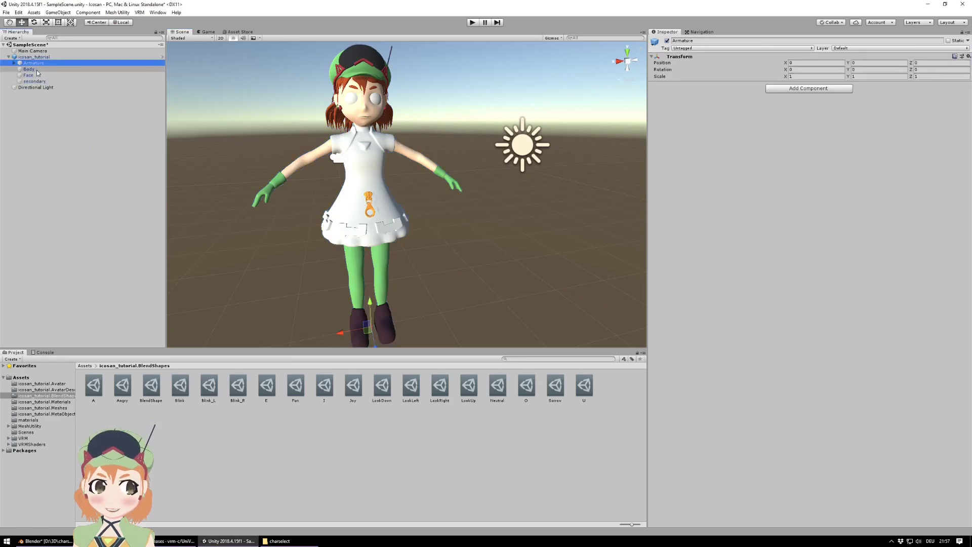
pyautogui.click(37, 69)
pyautogui.click(37, 76)
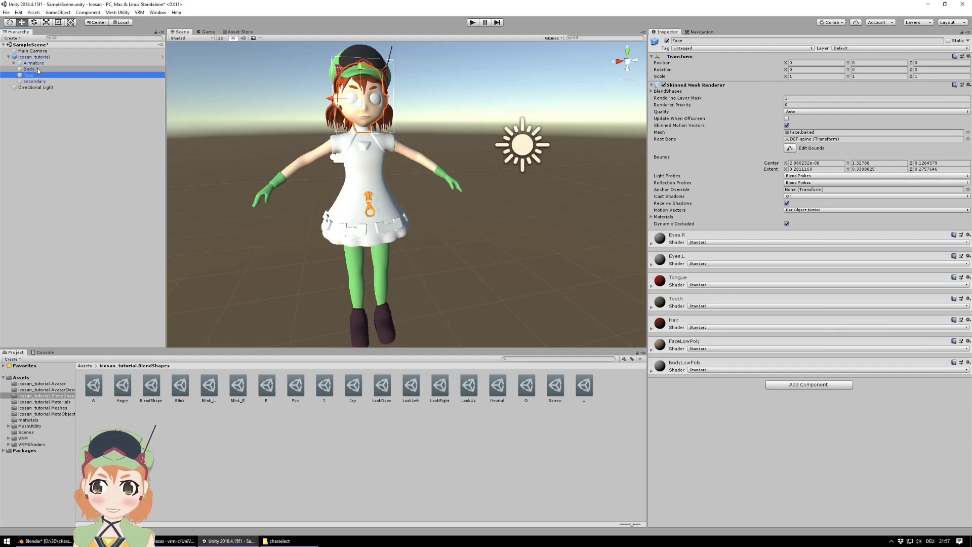
pyautogui.click(37, 70)
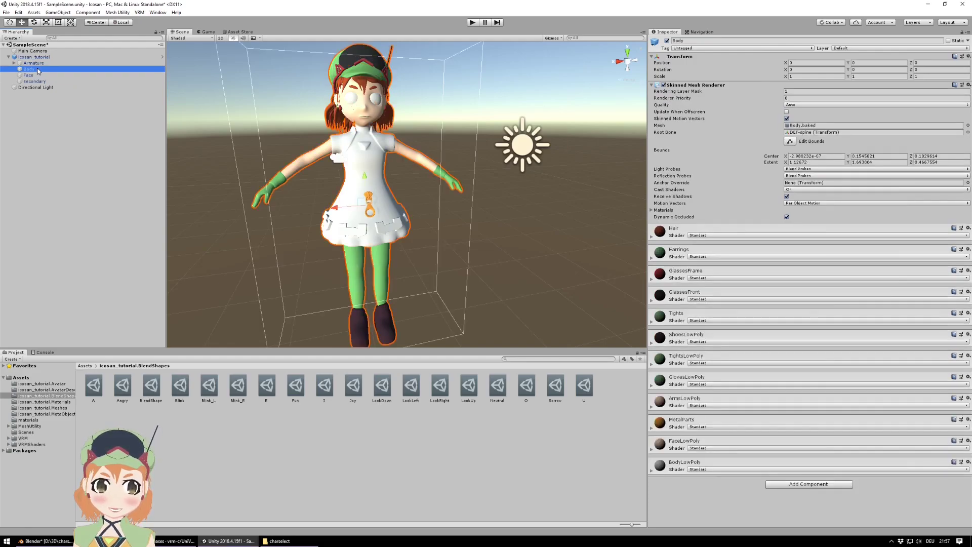
pyautogui.click(35, 75)
pyautogui.click(36, 69)
pyautogui.click(34, 74)
pyautogui.click(35, 70)
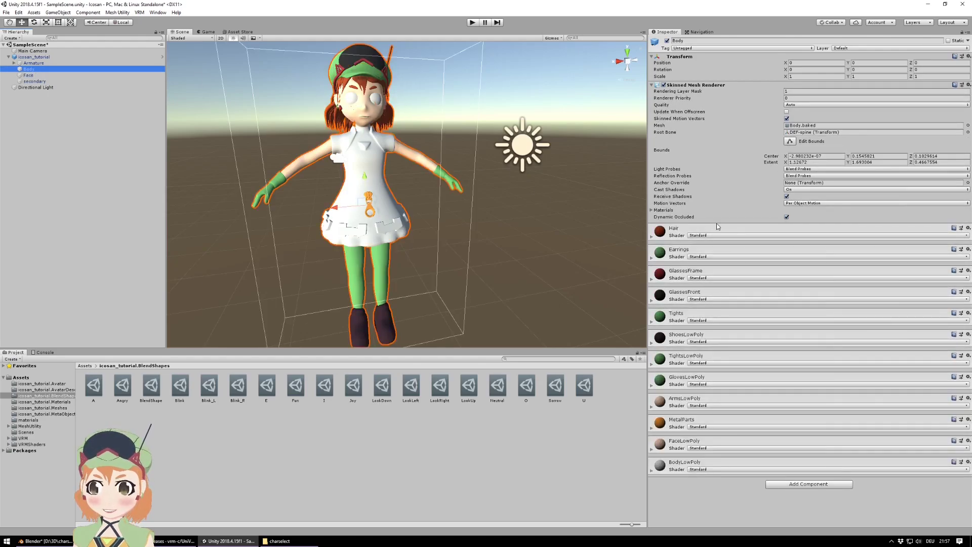
# - Change the shader of the Body mesh's Hair material to VRM/MToon
pyautogui.scroll(3, 462, 183)
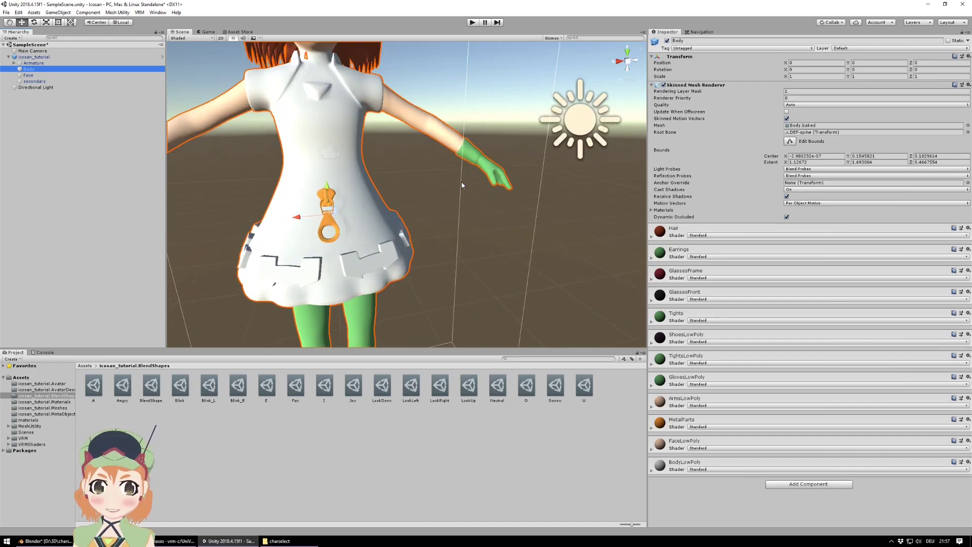
pyautogui.moveTo(472, 103); pyautogui.dragTo(478, 123, button='middle')
pyautogui.scroll(3, 479, 123)
pyautogui.scroll(-3, 478, 122)
pyautogui.scroll(1, 479, 122)
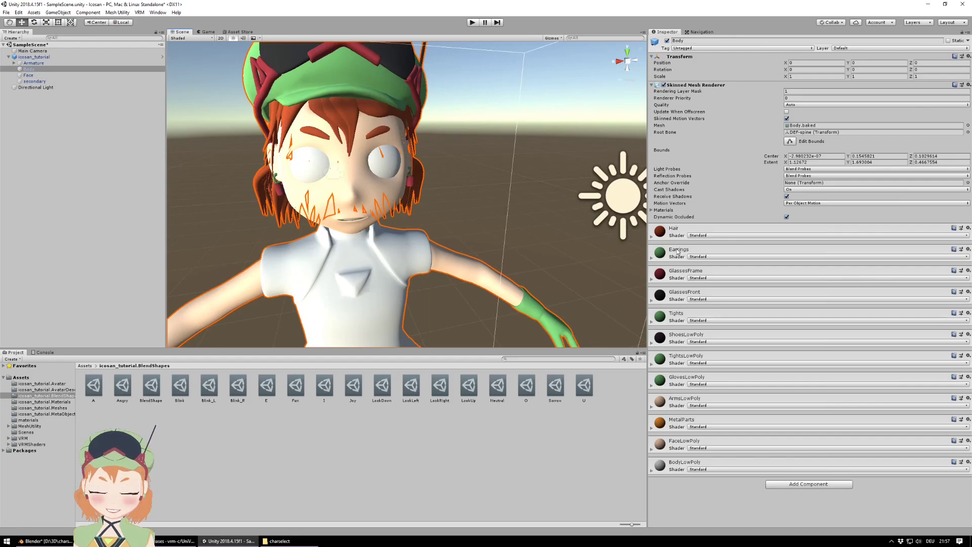
pyautogui.click(699, 236)
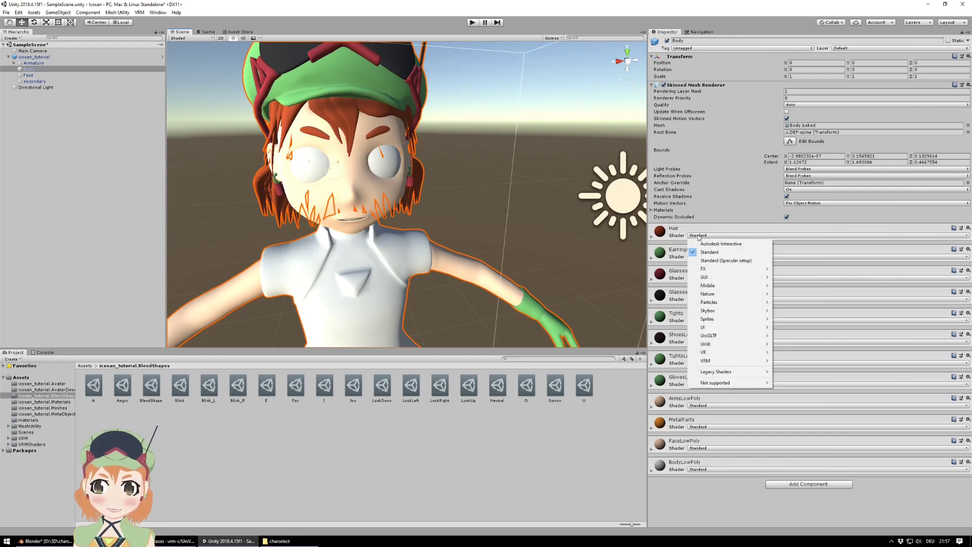
pyautogui.moveTo(732, 363)
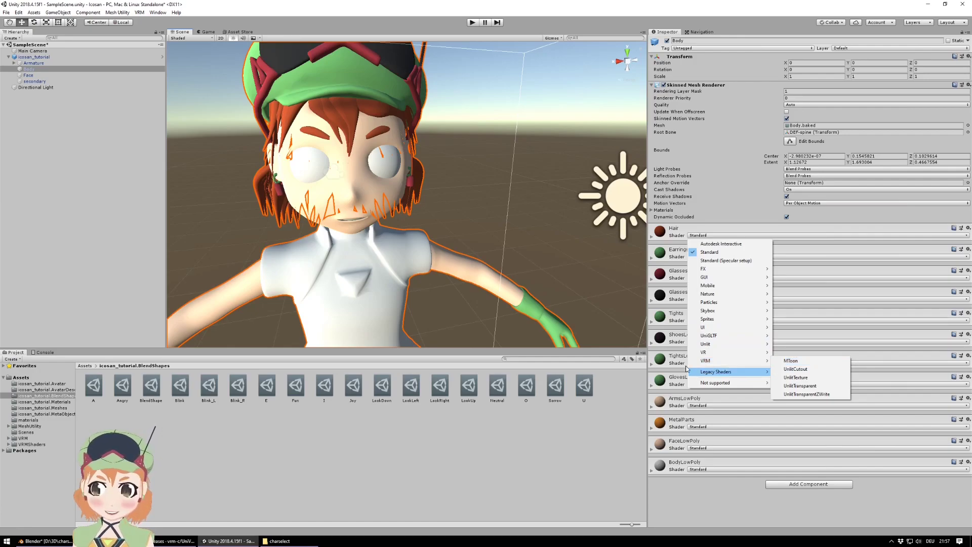
pyautogui.click(818, 362)
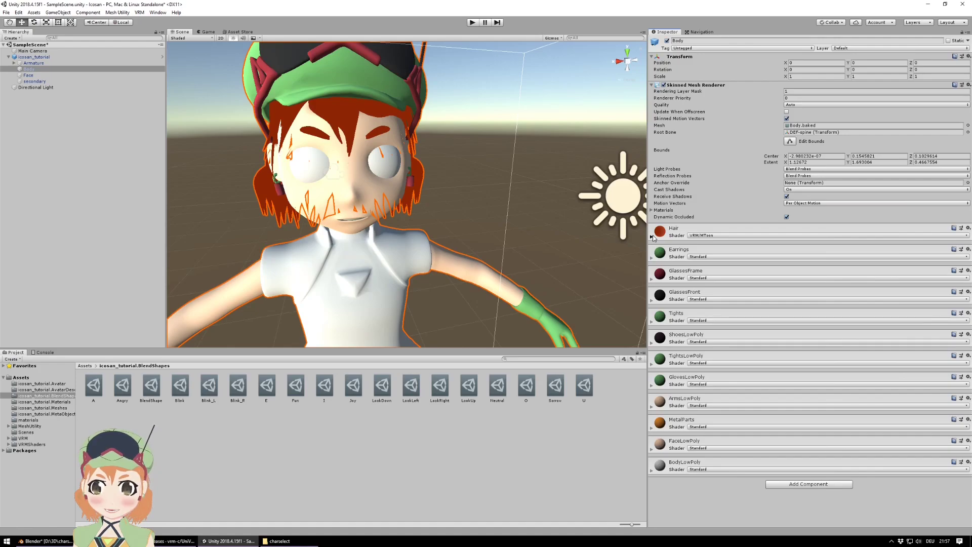
# - Expand the Hair material's settings and set its Lit Color to a lighter orange-red, BF6347
pyautogui.click(652, 236)
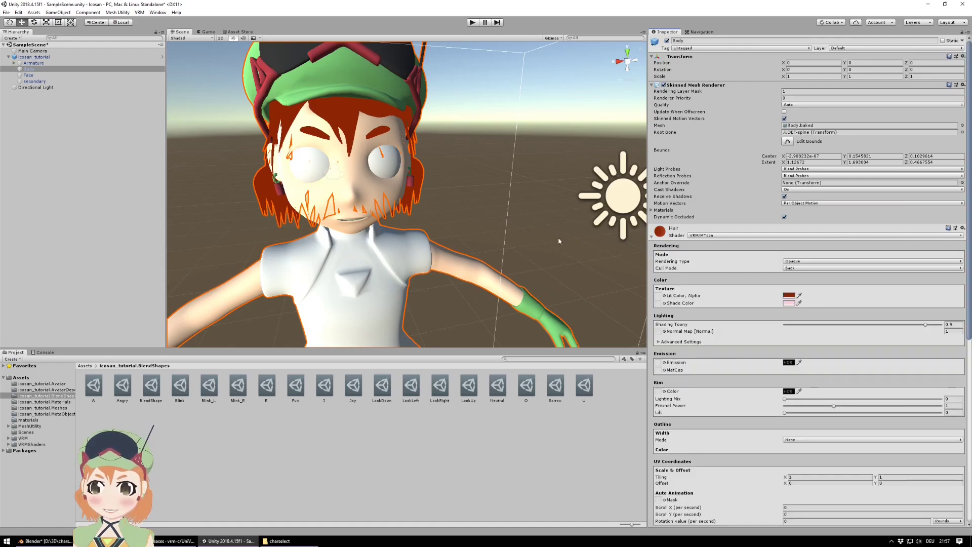
pyautogui.scroll(-6, 559, 241)
pyautogui.scroll(3, 557, 240)
pyautogui.moveTo(557, 240); pyautogui.dragTo(528, 226, button='right')
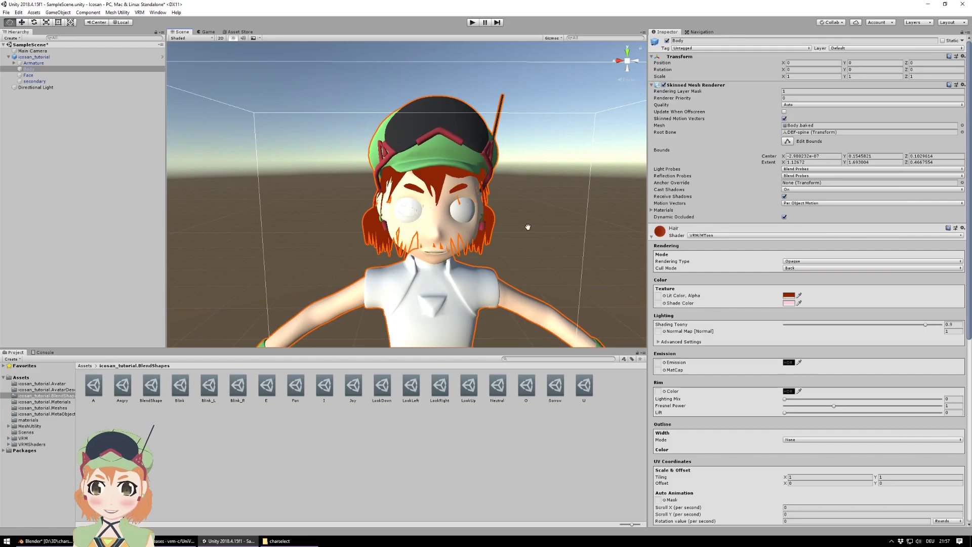
pyautogui.moveTo(528, 227); pyautogui.dragTo(512, 185, button='middle')
pyautogui.scroll(5, 512, 185)
pyautogui.moveTo(541, 152); pyautogui.dragTo(541, 170, button='middle')
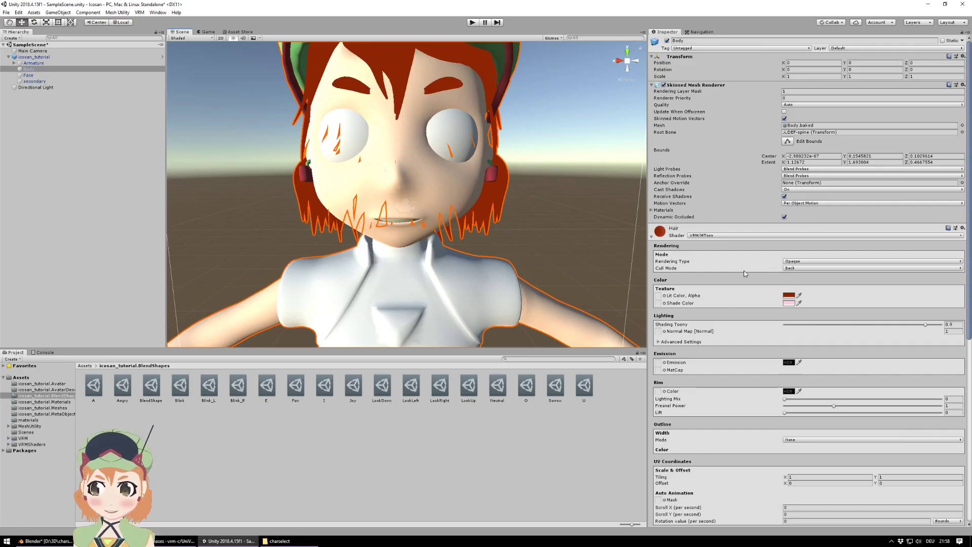
pyautogui.scroll(-3, 521, 183)
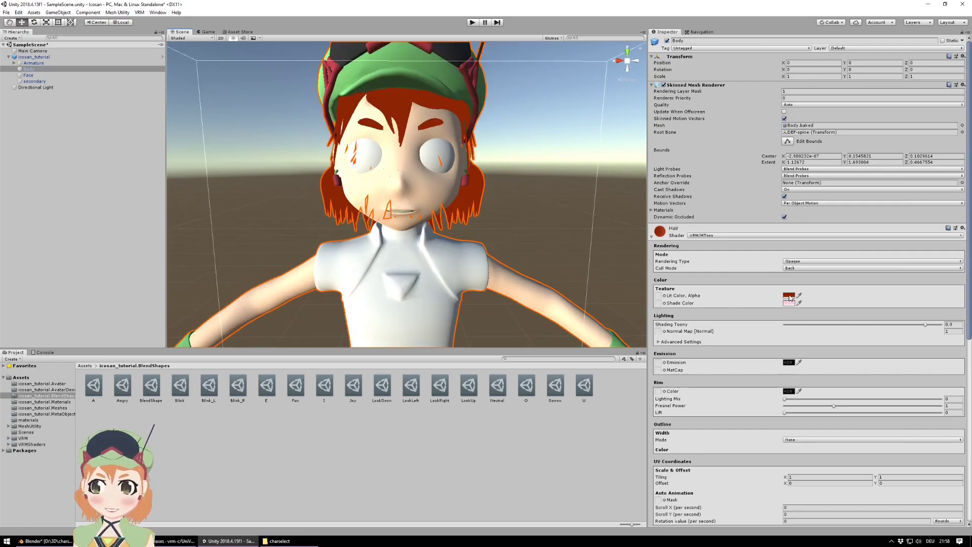
pyautogui.click(789, 296)
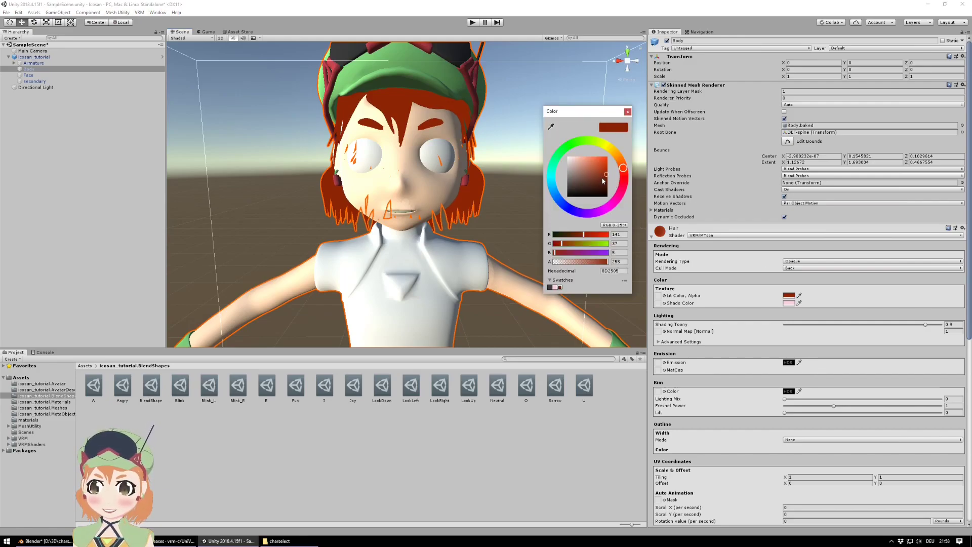
pyautogui.moveTo(605, 178); pyautogui.dragTo(594, 170)
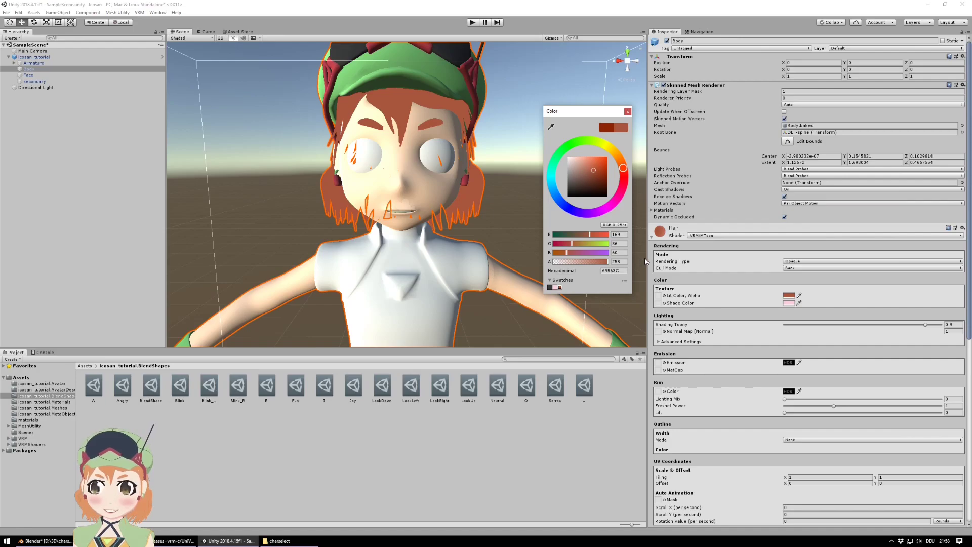
pyautogui.moveTo(596, 174); pyautogui.dragTo(594, 170)
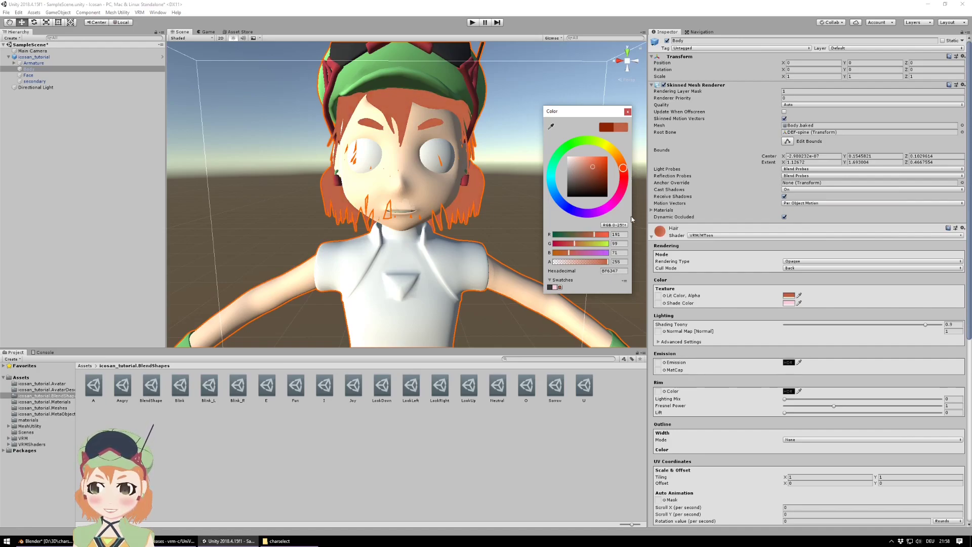
# - Set the Hair material's Shade Color to dark grey 4B4B4B
pyautogui.click(788, 303)
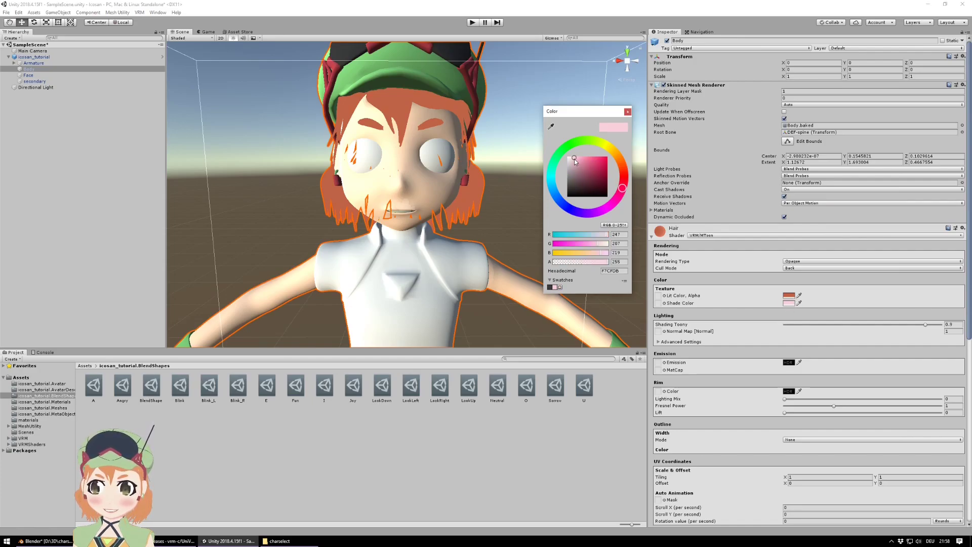
pyautogui.moveTo(569, 171)
pyautogui.mouseDown()
pyautogui.moveTo(559, 191)
pyautogui.moveTo(549, 189)
pyautogui.mouseUp()
pyautogui.click(494, 133)
# - Set the scene's Directional Light color to pure white, FFFFFF
pyautogui.scroll(-10, 499, 136)
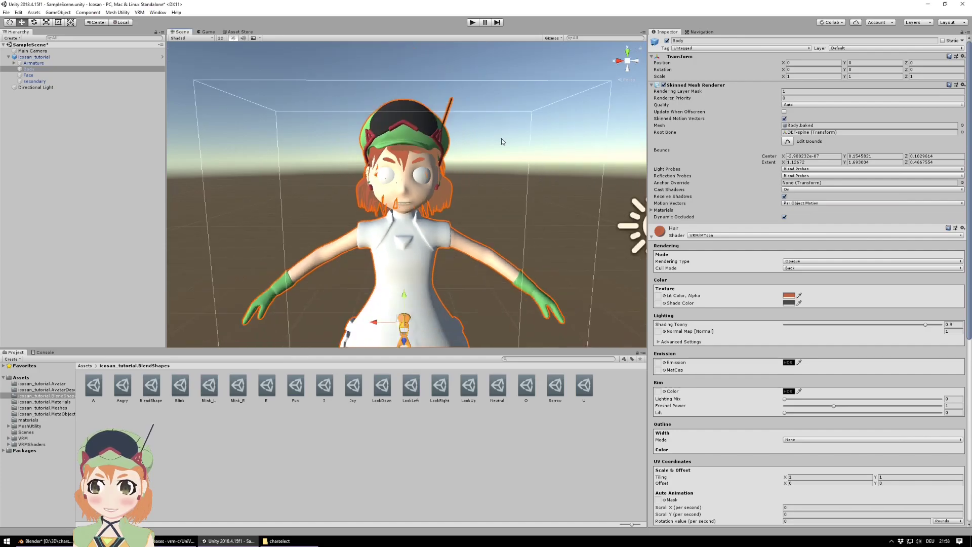
pyautogui.click(620, 217)
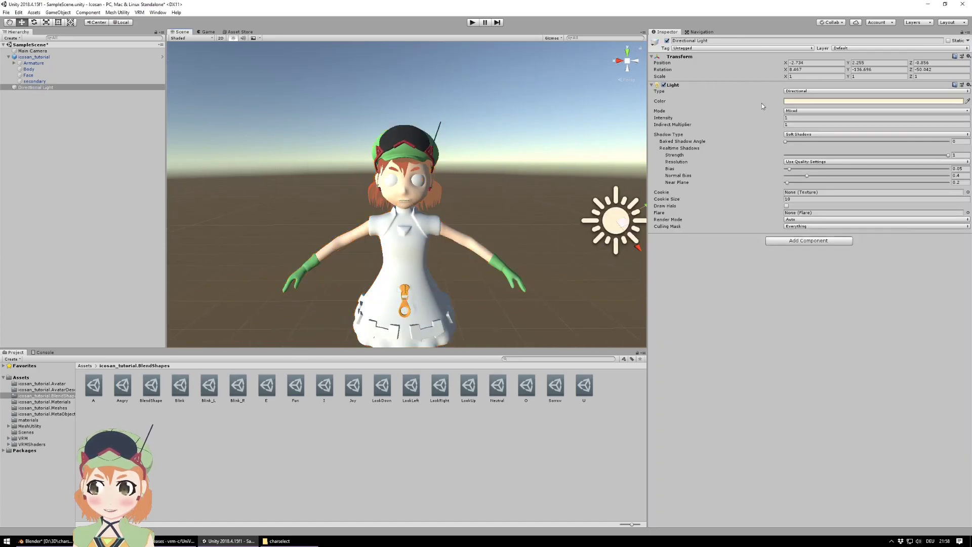
pyautogui.click(816, 102)
pyautogui.moveTo(576, 161); pyautogui.dragTo(544, 151)
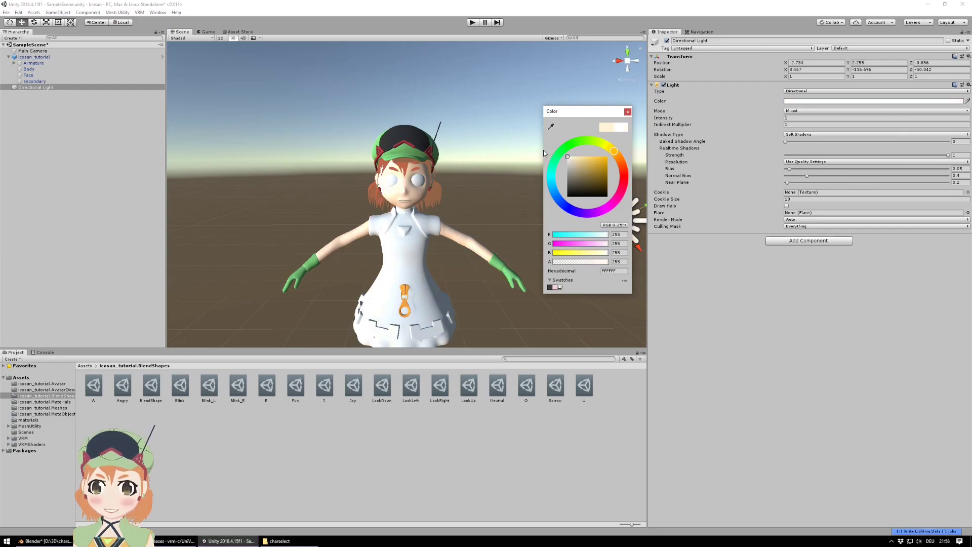
pyautogui.click(628, 111)
# - Examine the toon shading of the hair against the rest of the character's head from near and far
pyautogui.scroll(5, 485, 176)
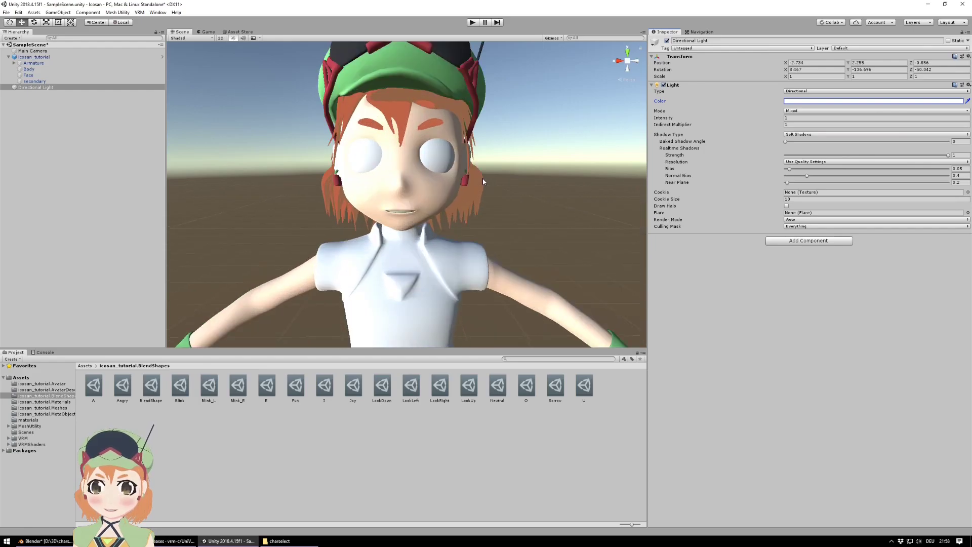
pyautogui.scroll(-5, 483, 182)
pyautogui.scroll(5, 484, 182)
pyautogui.scroll(-5, 483, 182)
pyautogui.scroll(3, 483, 181)
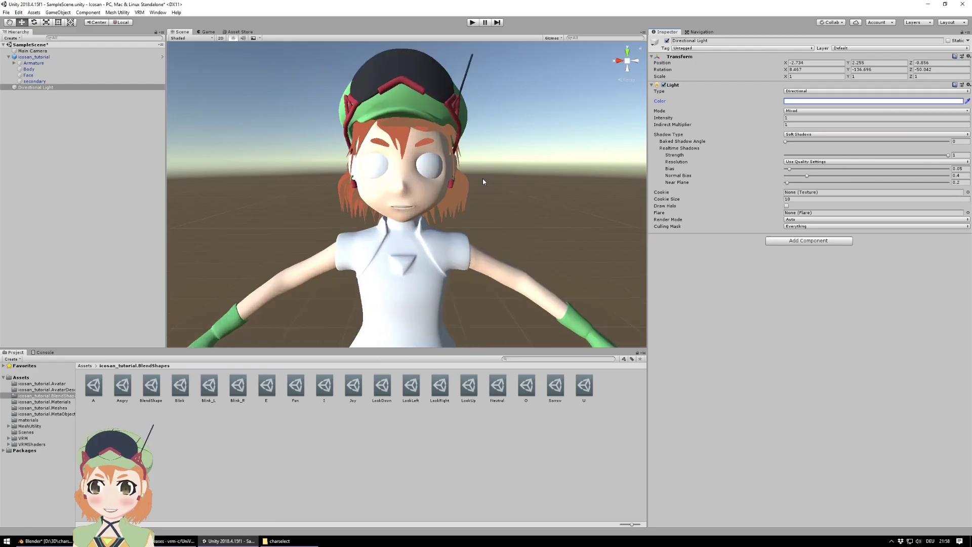
pyautogui.scroll(2, 483, 181)
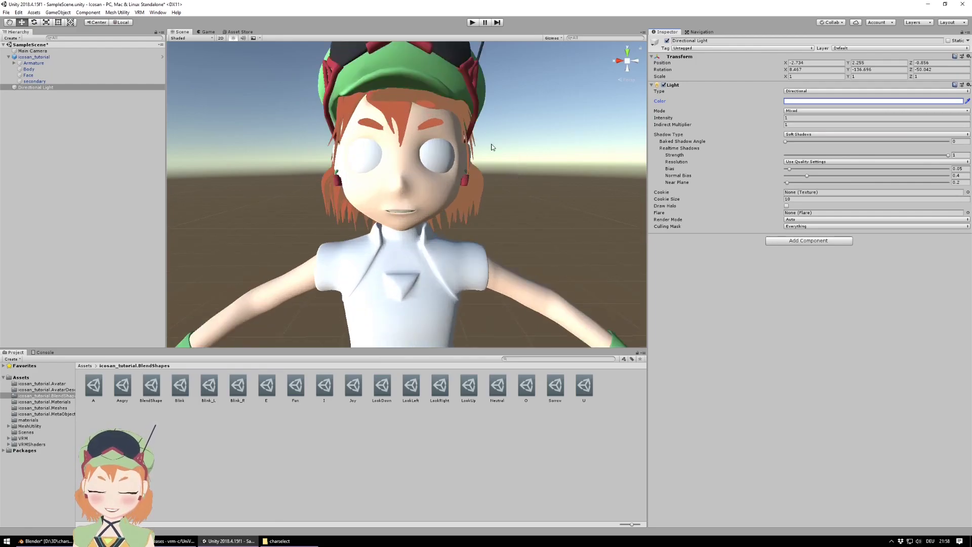
pyautogui.moveTo(487, 218)
pyautogui.mouseDown(button='middle')
pyautogui.moveTo(488, 206)
pyautogui.moveTo(493, 224)
pyautogui.mouseUp(button='middle')
pyautogui.scroll(2, 493, 224)
pyautogui.scroll(-2, 493, 224)
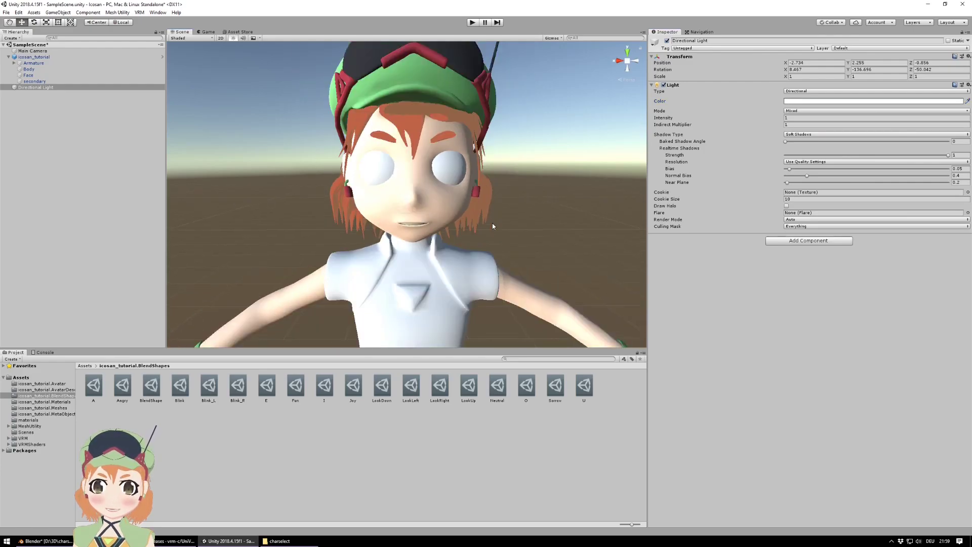
pyautogui.moveTo(512, 153); pyautogui.dragTo(506, 175, button='middle')
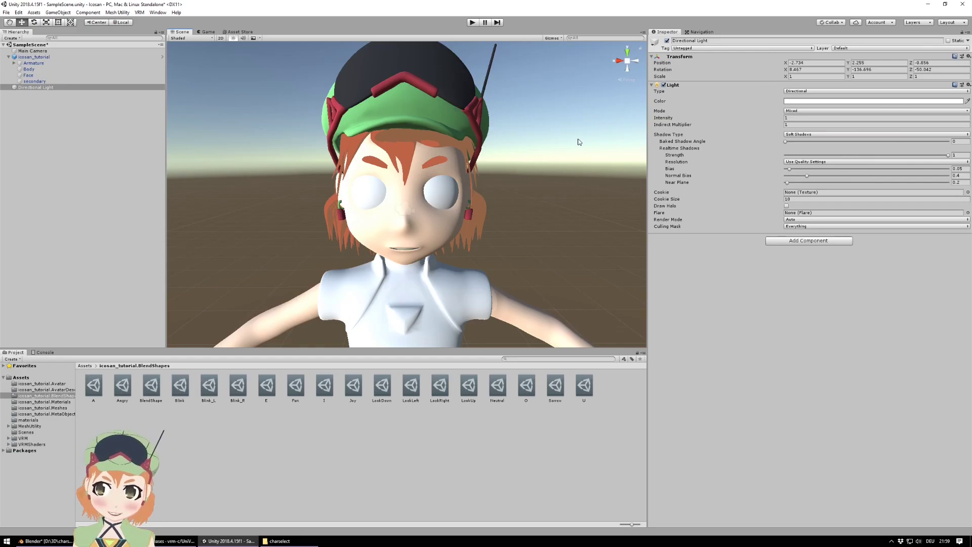
# - Reselect the Body mesh and set the Hair material's Shade Color to grey 5A5A5A
pyautogui.click(395, 141)
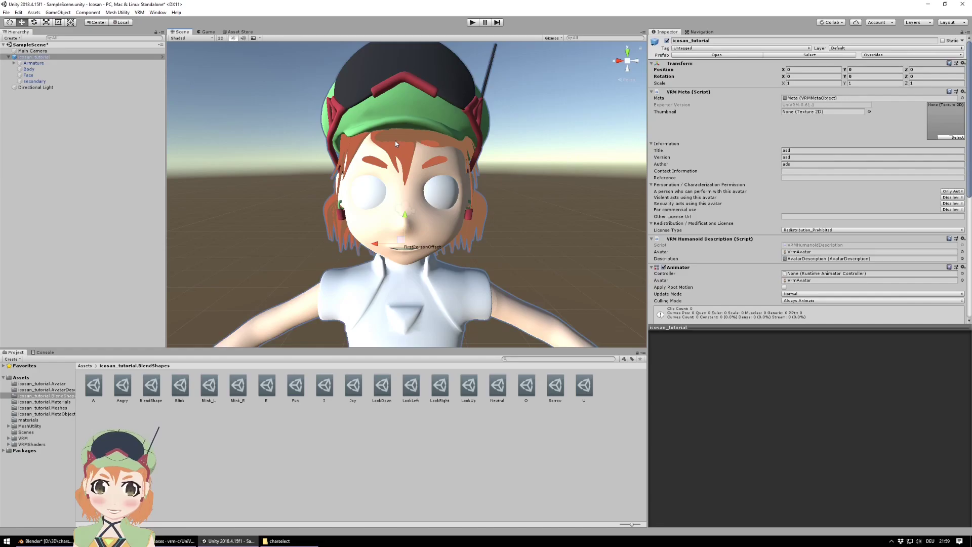
pyautogui.click(35, 69)
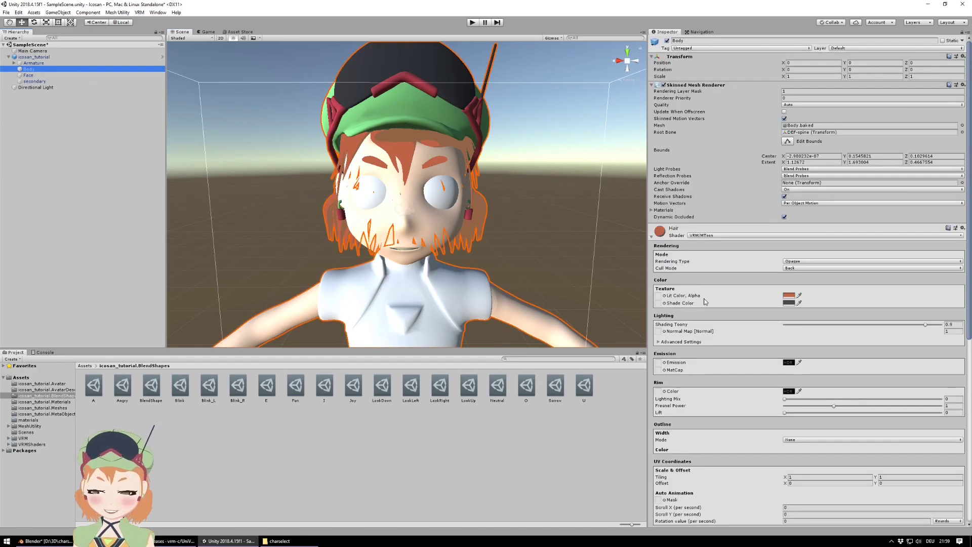
pyautogui.scroll(-2, 770, 303)
pyautogui.click(788, 257)
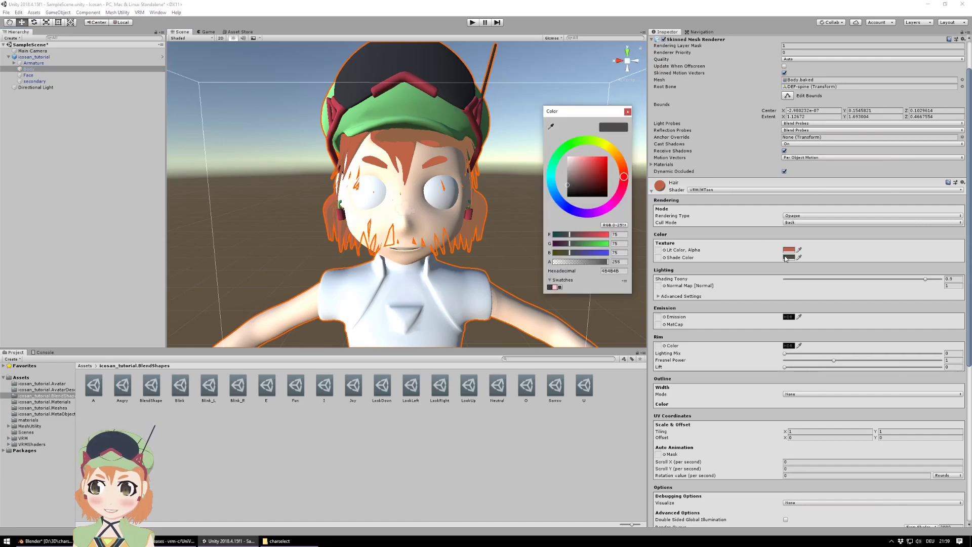
pyautogui.moveTo(571, 180); pyautogui.dragTo(559, 183)
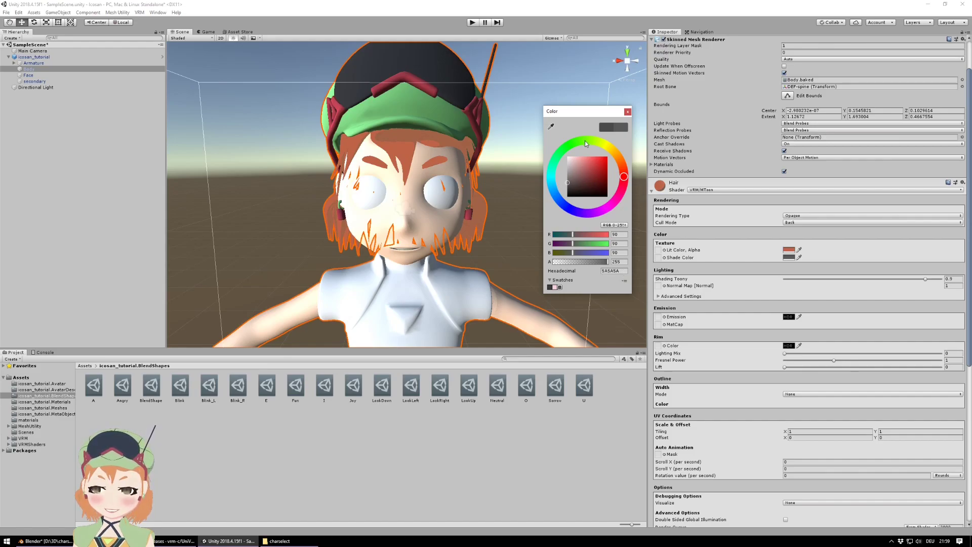
# - Save the grey 5A5A5A shade color as a new color swatch and close the color picker
pyautogui.moveTo(589, 111); pyautogui.dragTo(684, 65)
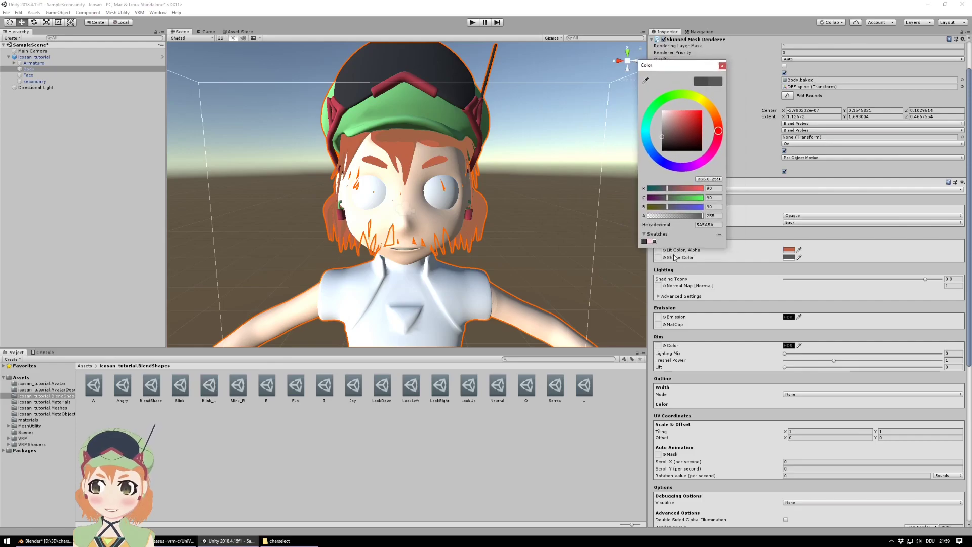
pyautogui.click(644, 235)
pyautogui.click(645, 235)
pyautogui.click(654, 241)
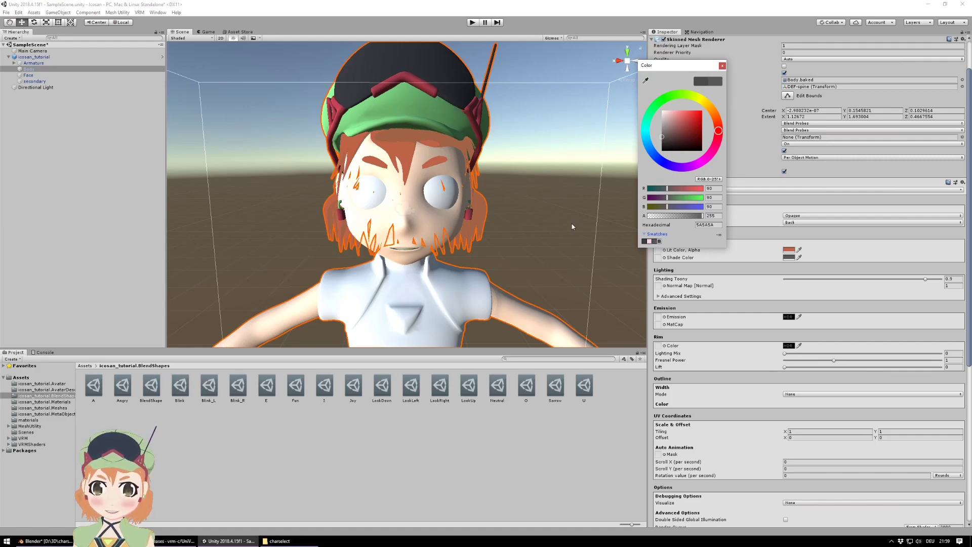
pyautogui.click(580, 244)
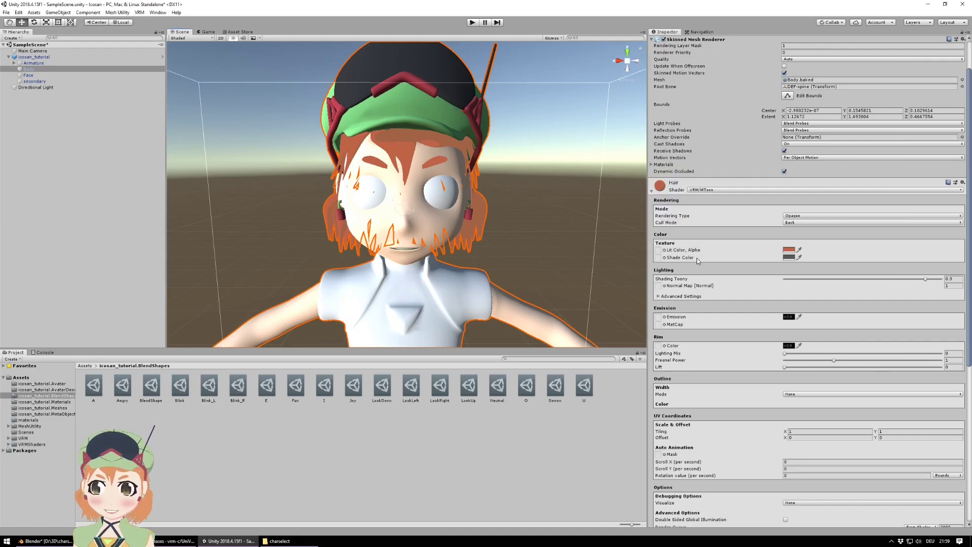
# - Collapse the Hair material and switch the Earrings material's shader to VRM/MToon
pyautogui.click(654, 193)
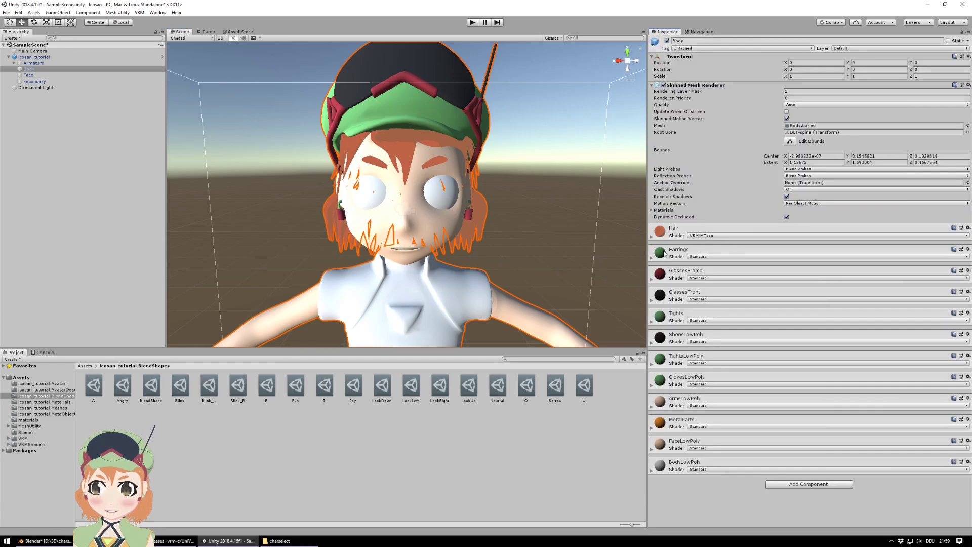
pyautogui.click(653, 259)
pyautogui.scroll(5, 530, 225)
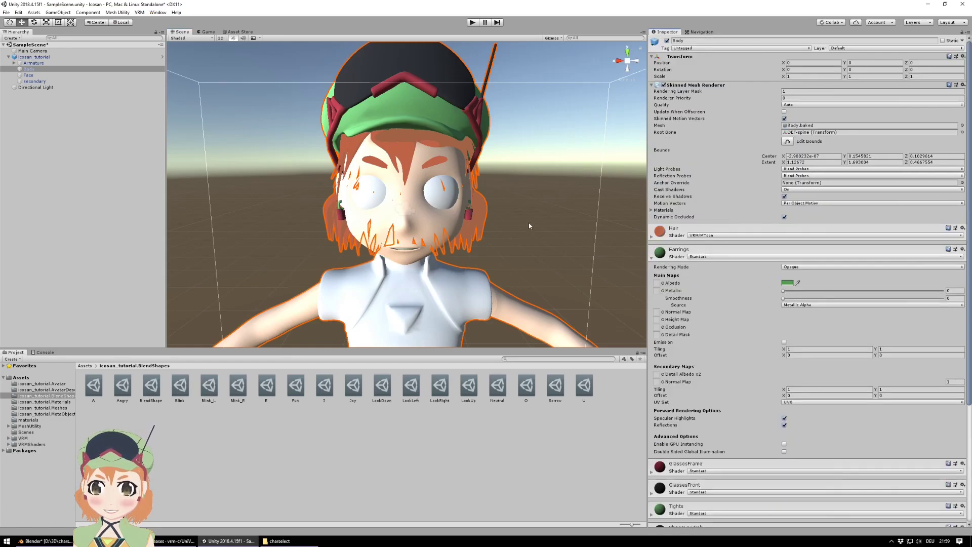
pyautogui.scroll(-2, 528, 223)
pyautogui.click(788, 284)
pyautogui.click(716, 257)
pyautogui.moveTo(715, 385)
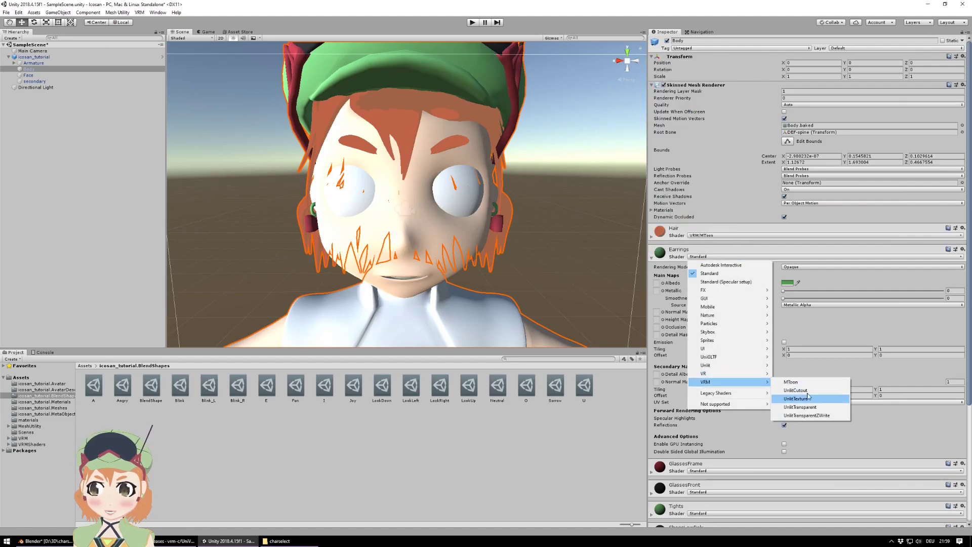
pyautogui.click(793, 383)
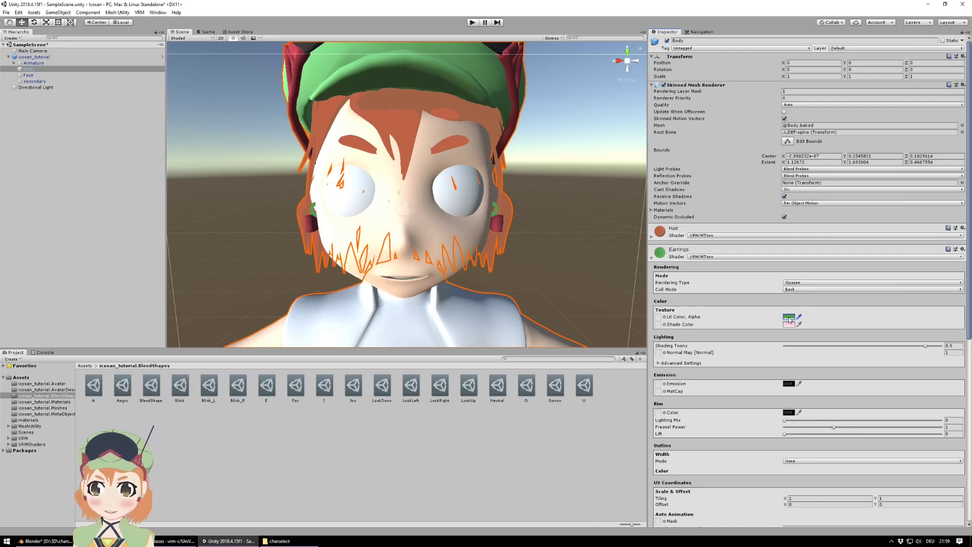
# - Set the Earrings material's Lit Color to a paler green, RGB 123, 171, 122
pyautogui.click(789, 317)
pyautogui.moveTo(680, 122); pyautogui.dragTo(674, 124)
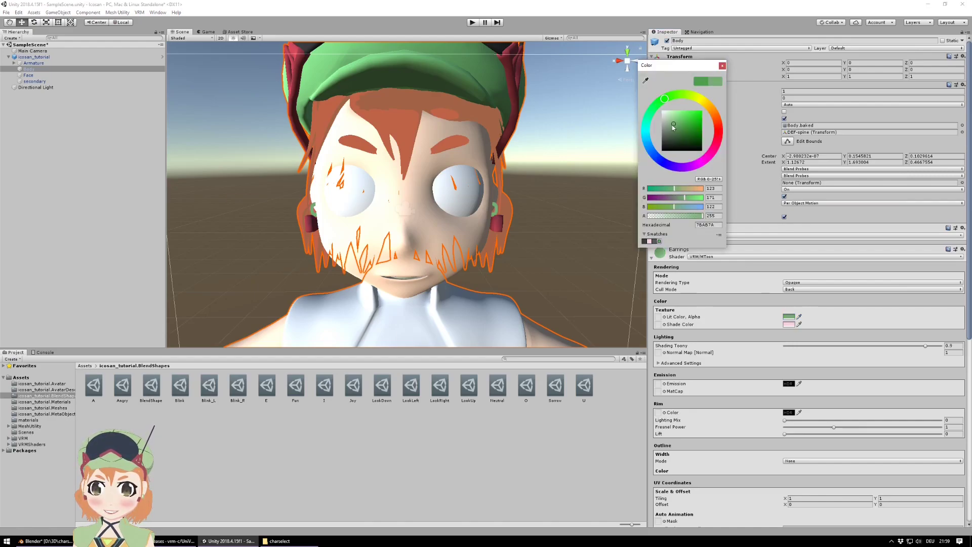
pyautogui.click(565, 257)
# - Set the Earrings material's Shade Color to the saved grey swatch 595959 and collapse the material
pyautogui.click(790, 325)
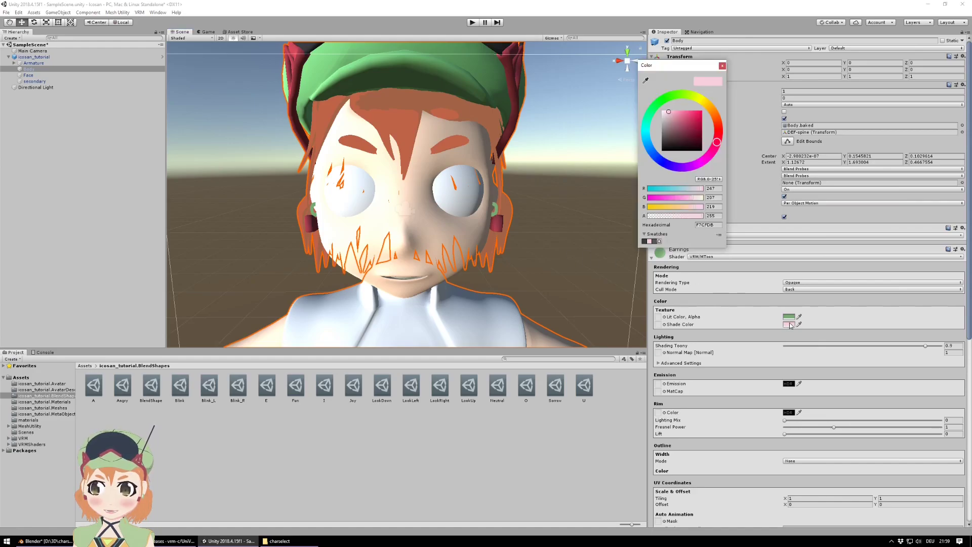
pyautogui.click(706, 225)
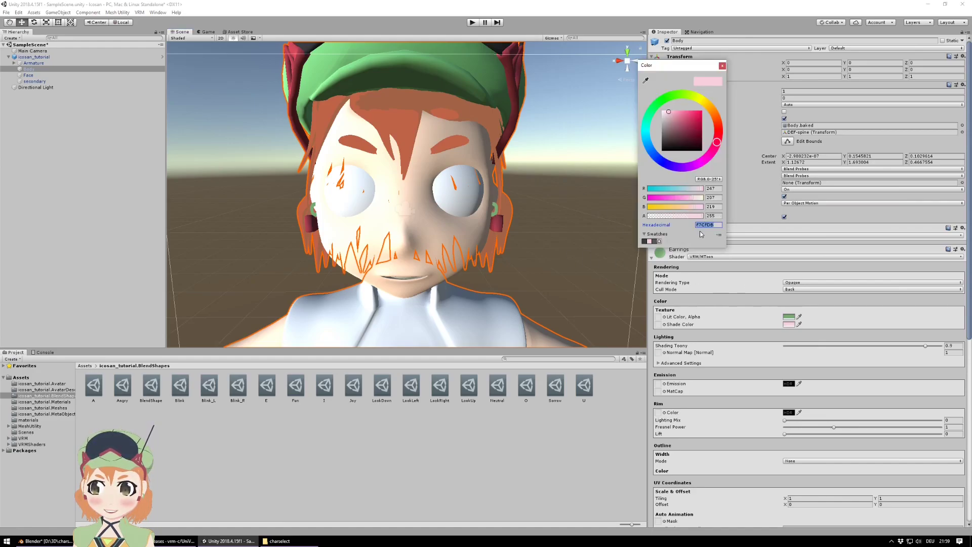
pyautogui.click(659, 241)
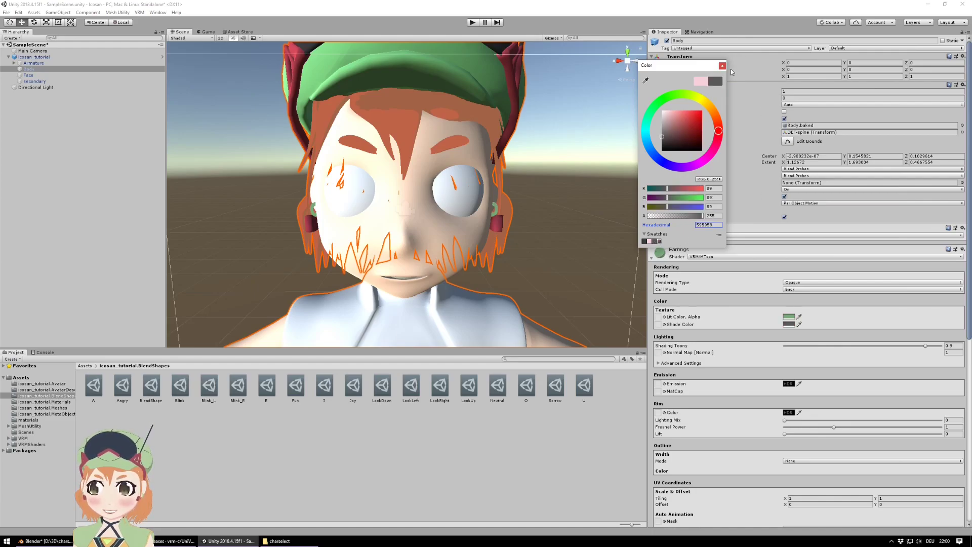
pyautogui.click(723, 66)
pyautogui.scroll(-3, 746, 337)
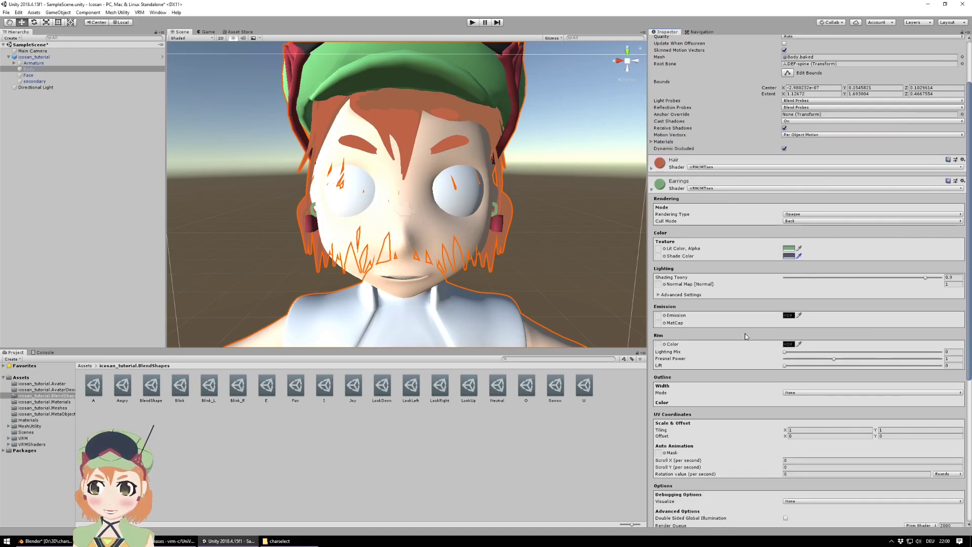
pyautogui.scroll(2, 663, 213)
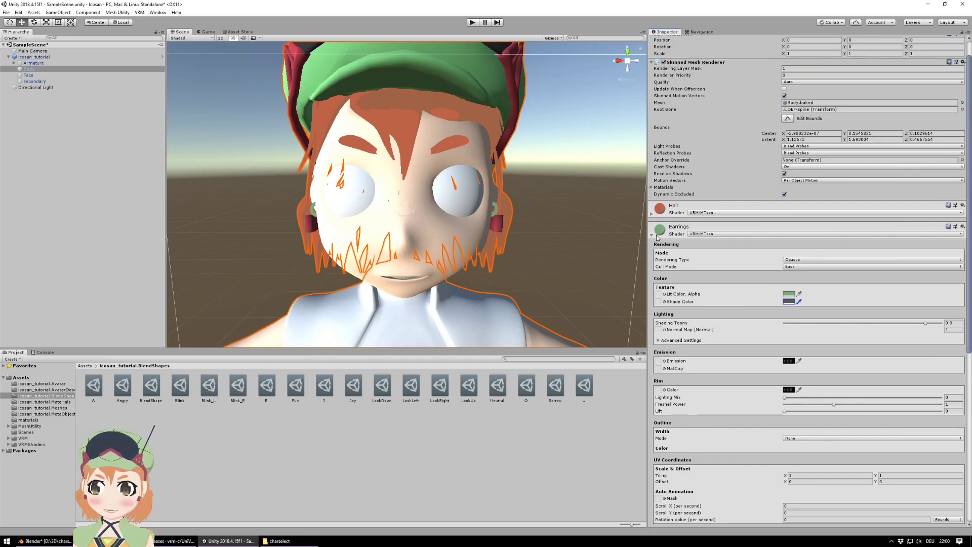
pyautogui.click(656, 235)
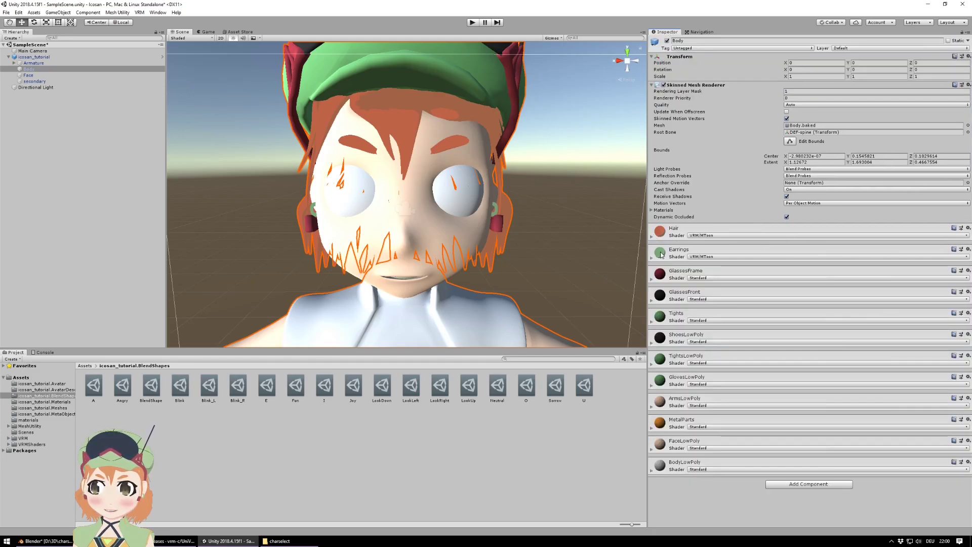
# - Brighten the GlassesFrame material's Albedo color to a lighter red, RGB 207, 74, 88
pyautogui.click(652, 280)
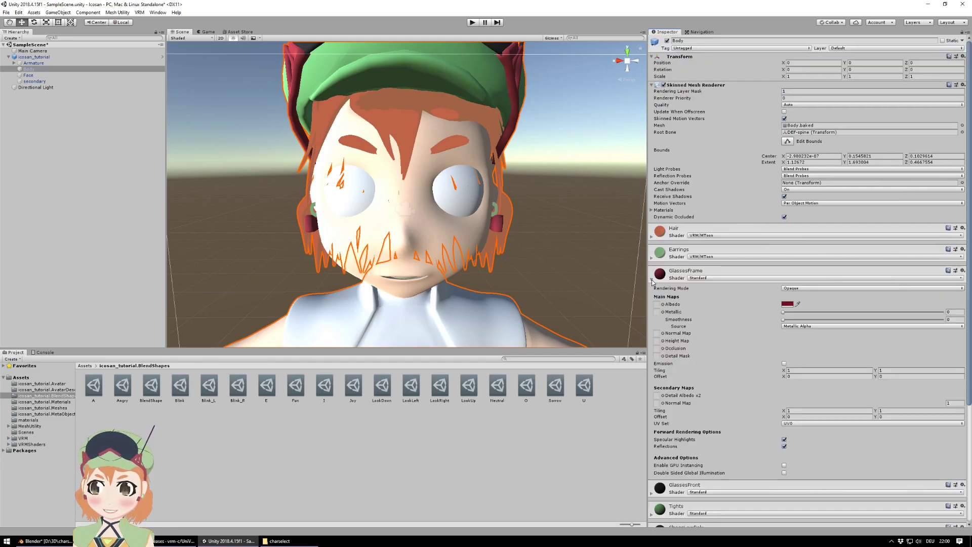
pyautogui.click(789, 304)
pyautogui.moveTo(691, 127)
pyautogui.mouseDown()
pyautogui.moveTo(677, 118)
pyautogui.moveTo(689, 120)
pyautogui.mouseUp()
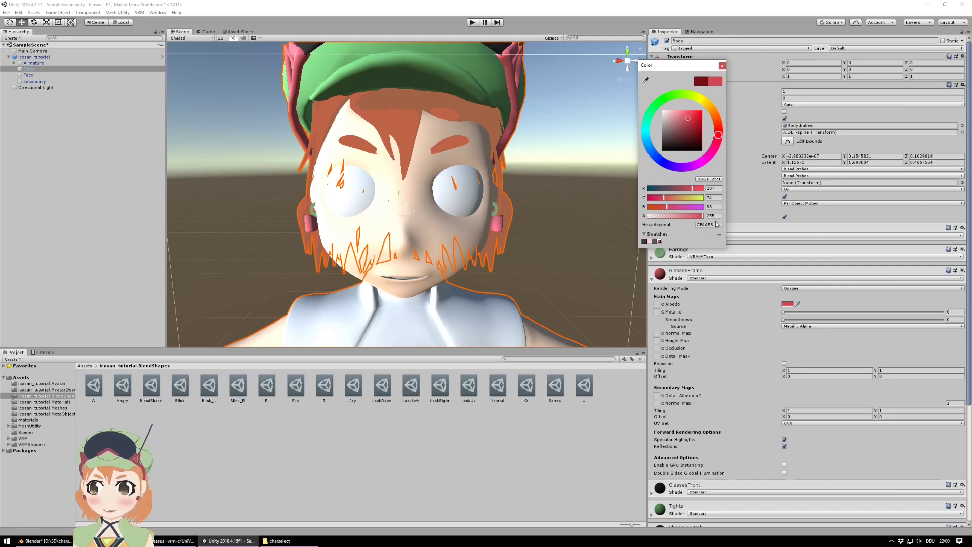
# - Switch the GlassesFrame material's shader to VRM/MToon
pyautogui.click(724, 278)
pyautogui.moveTo(744, 403)
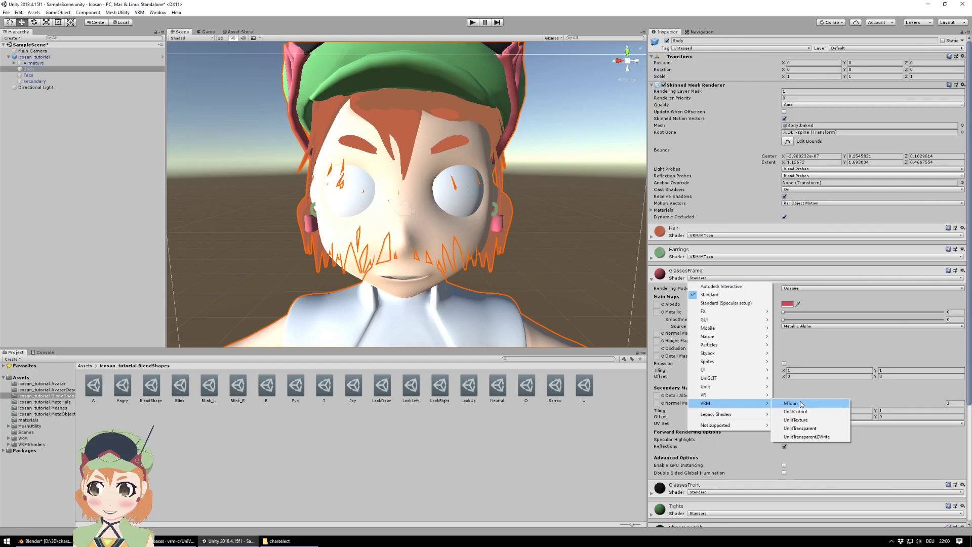
pyautogui.click(802, 404)
# - Set the GlassesFrame material's Shade Color to grey 595959, then collapse it and expand the GlassesFront material
pyautogui.click(788, 346)
pyautogui.click(715, 226)
pyautogui.write('595959')
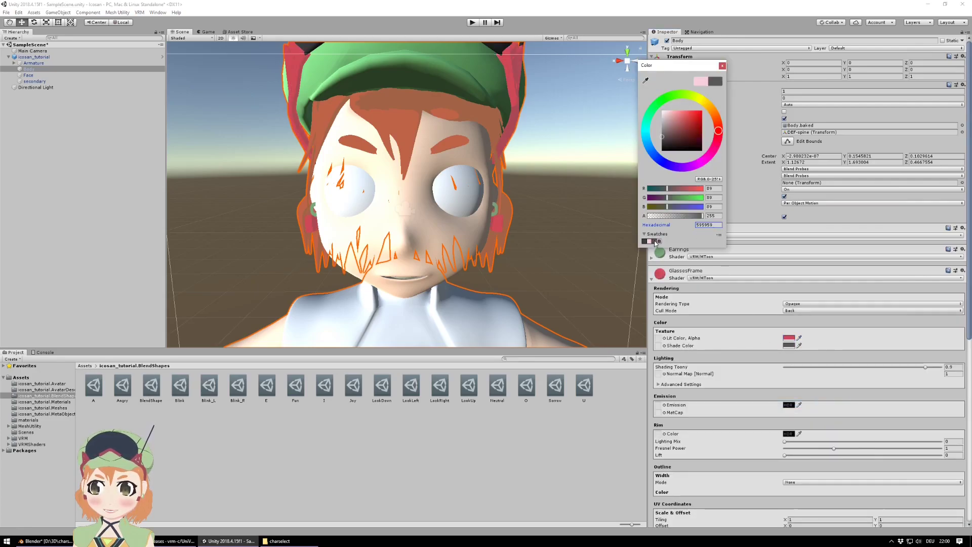
pyautogui.click(723, 65)
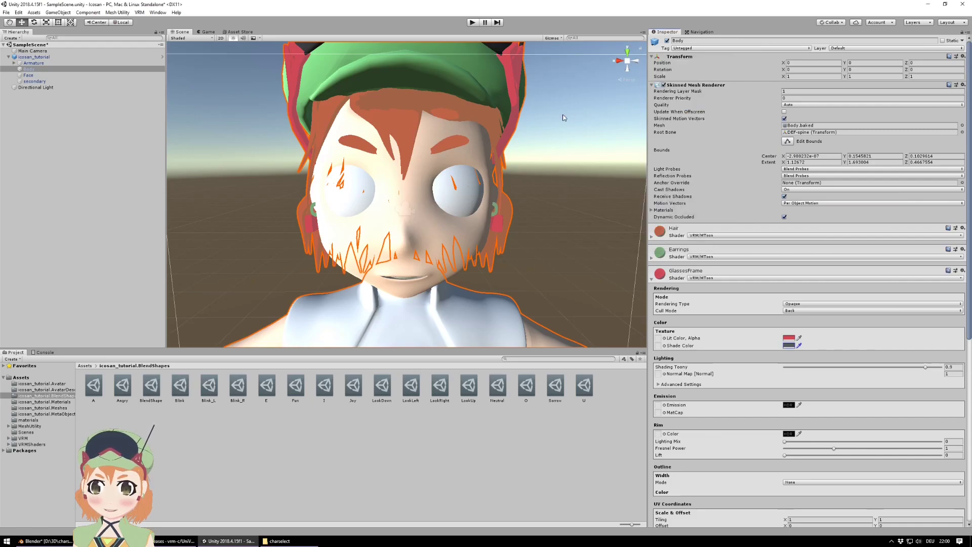
pyautogui.scroll(-3, 565, 114)
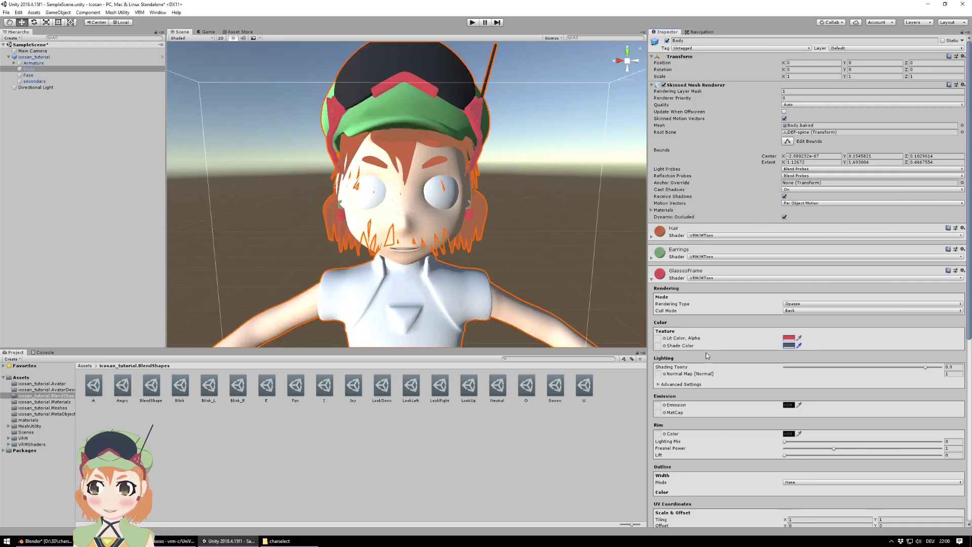
pyautogui.scroll(-2, 708, 356)
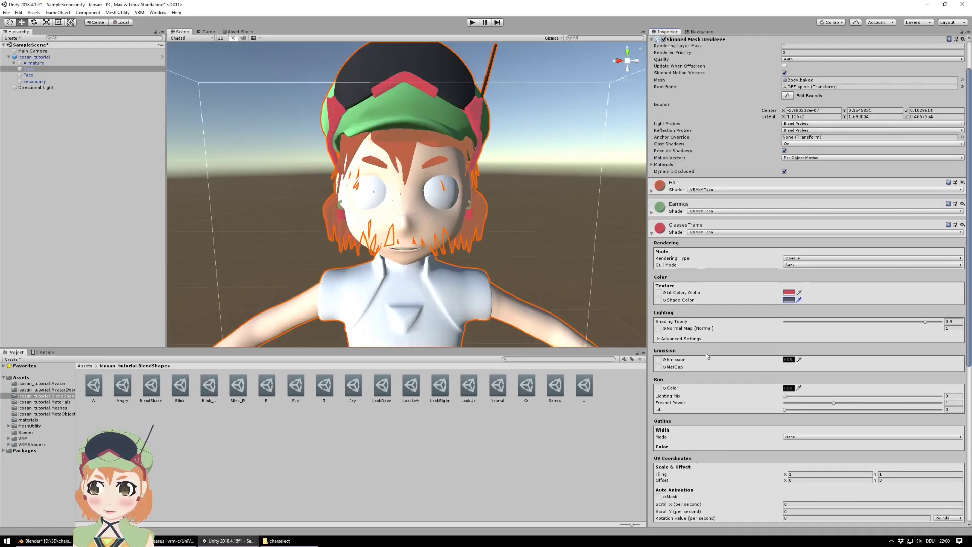
pyautogui.click(652, 234)
pyautogui.click(653, 301)
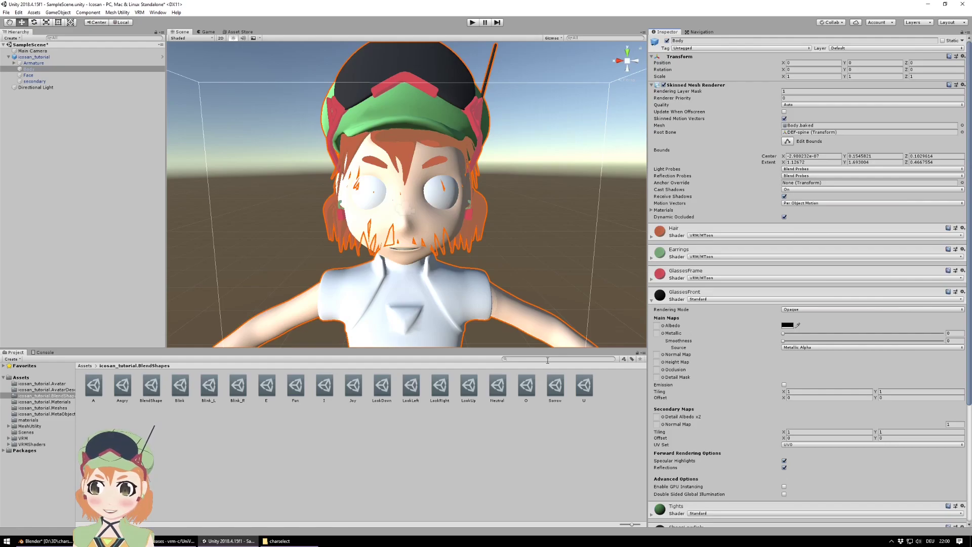
# - Create a folder named textures in the project's Assets folder and open it
pyautogui.moveTo(295, 544)
pyautogui.click(21, 378)
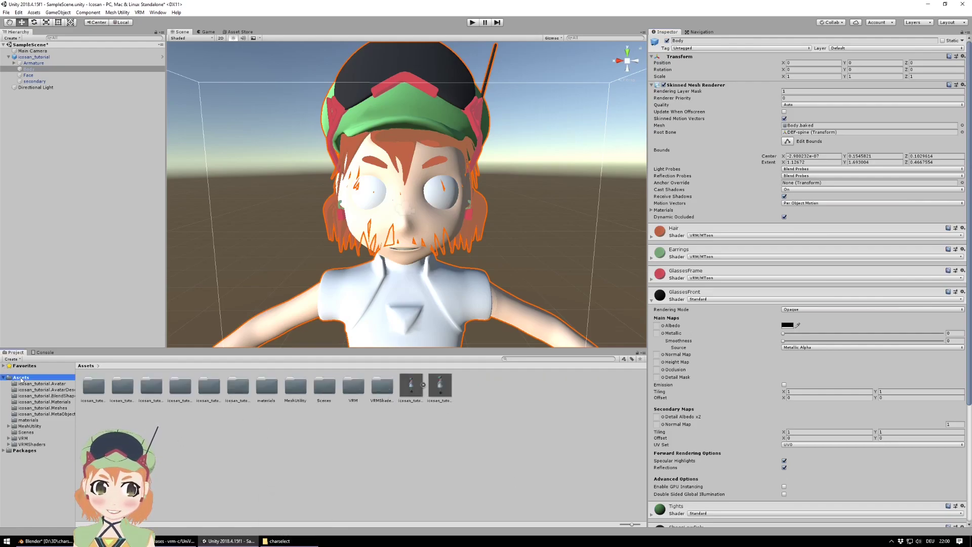
pyautogui.rightClick(305, 424)
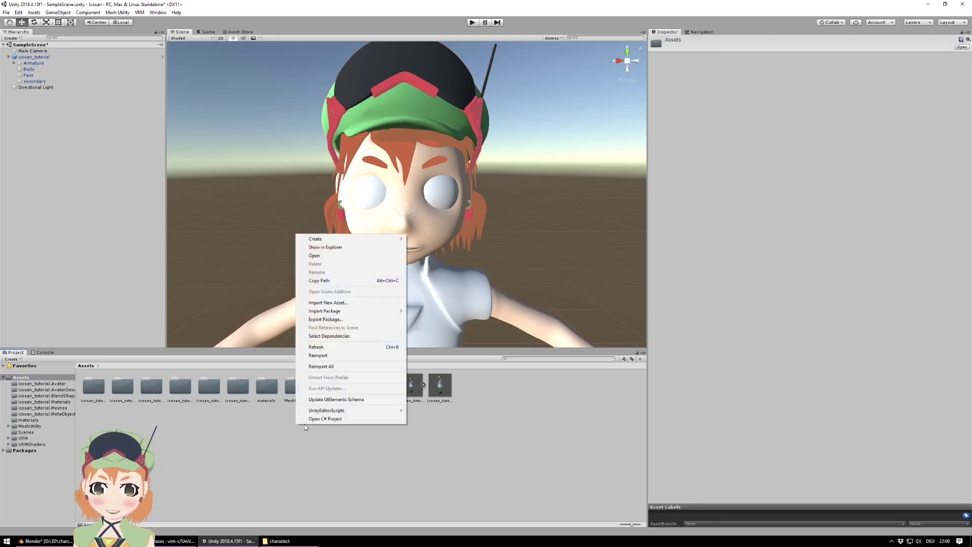
pyautogui.moveTo(327, 240)
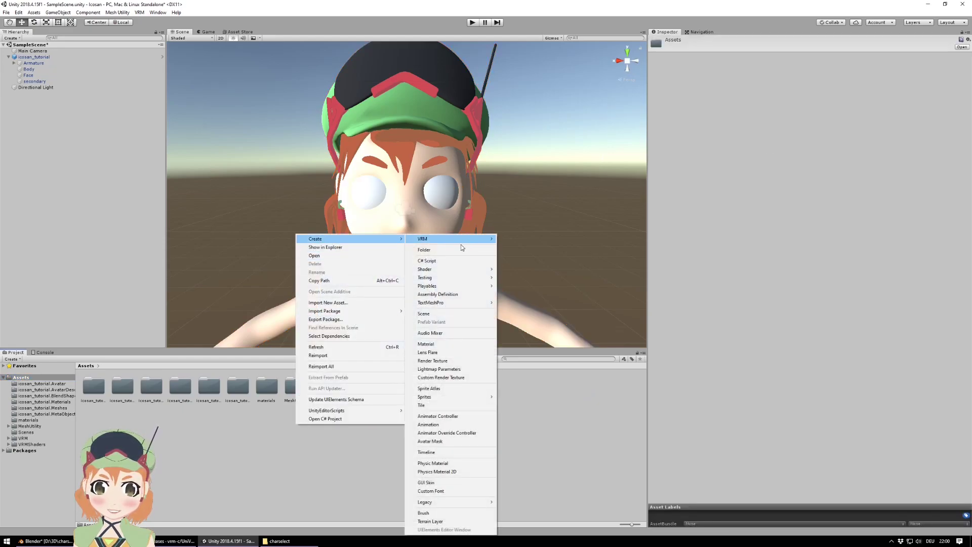
pyautogui.click(424, 251)
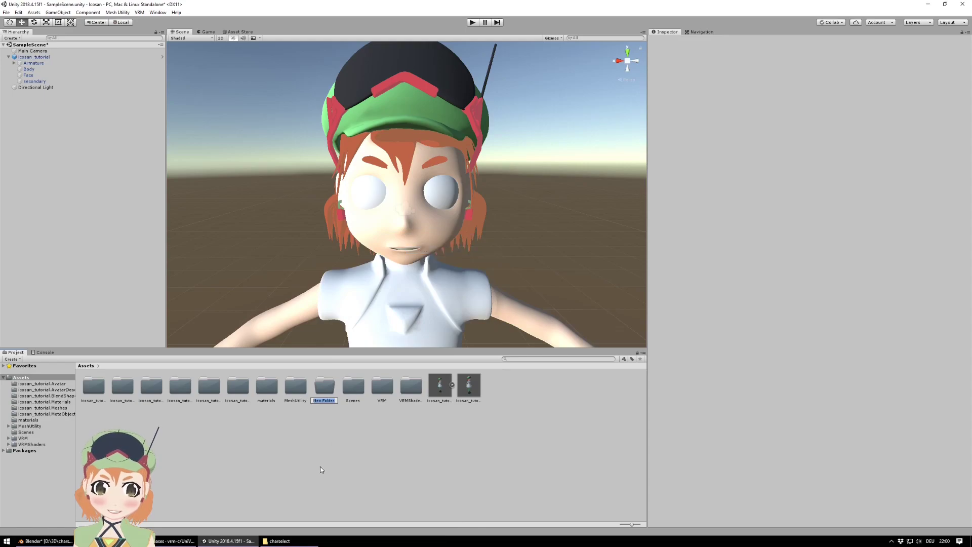
pyautogui.write('tex')
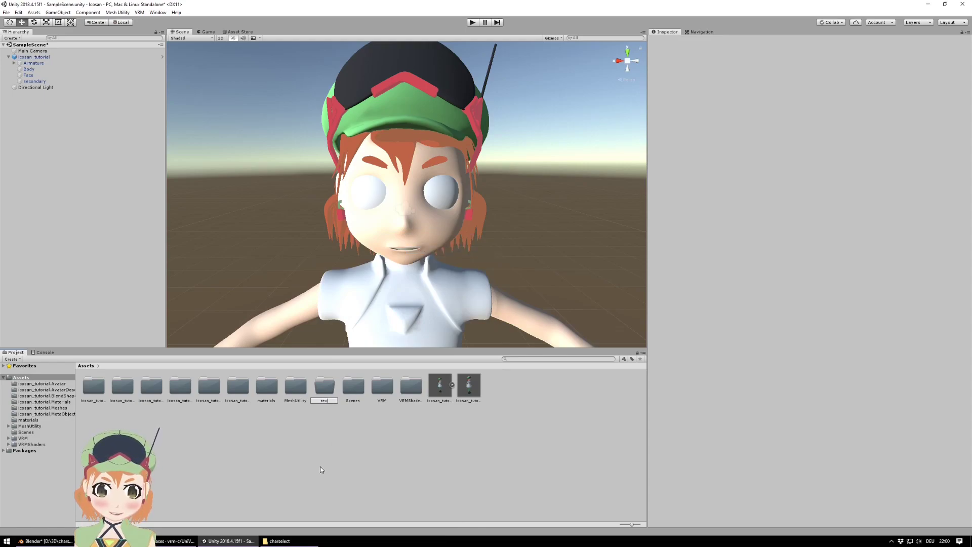
pyautogui.write('tures')
pyautogui.press('Return')
pyautogui.doubleClick(351, 389)
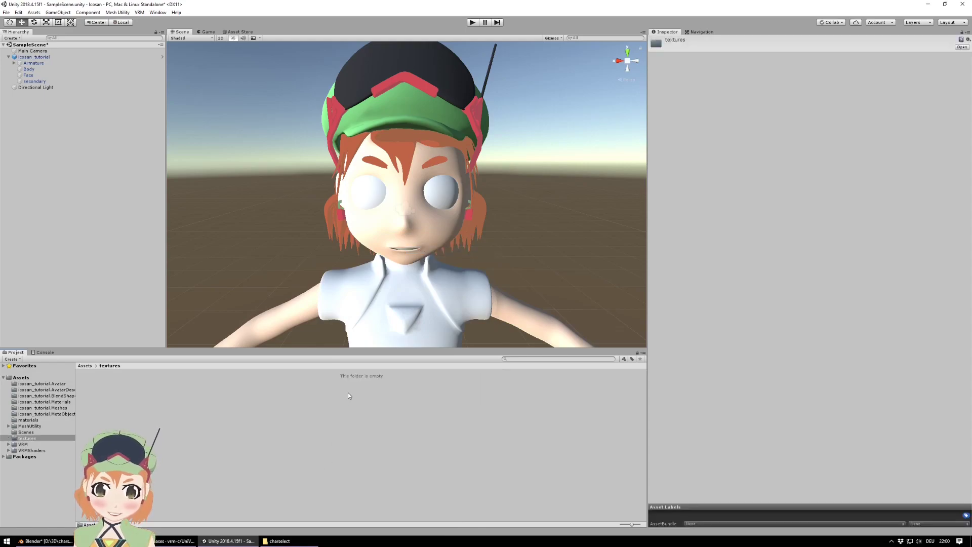
# - Switch to File Explorer and import all images from the textures_ico folder into the Unity project's textures folder
pyautogui.click(286, 541)
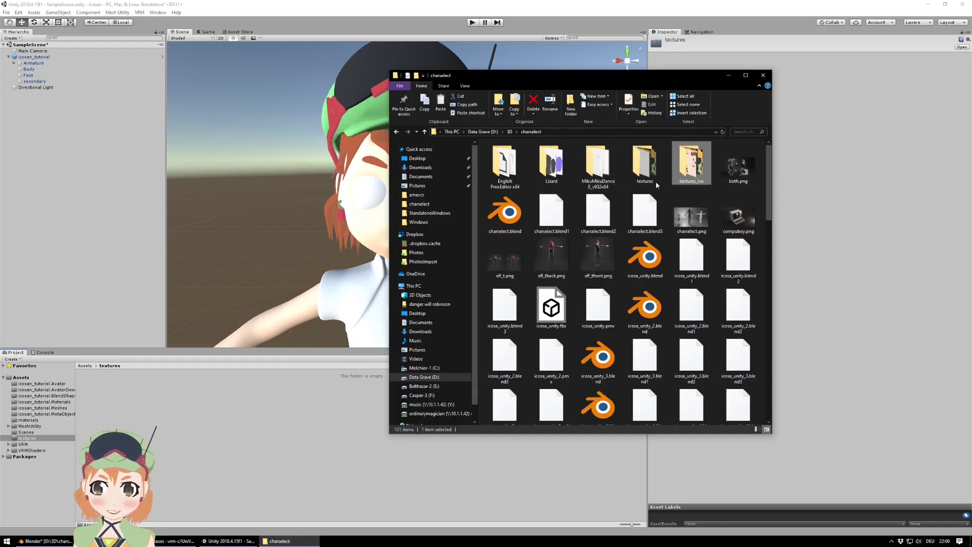
pyautogui.doubleClick(692, 165)
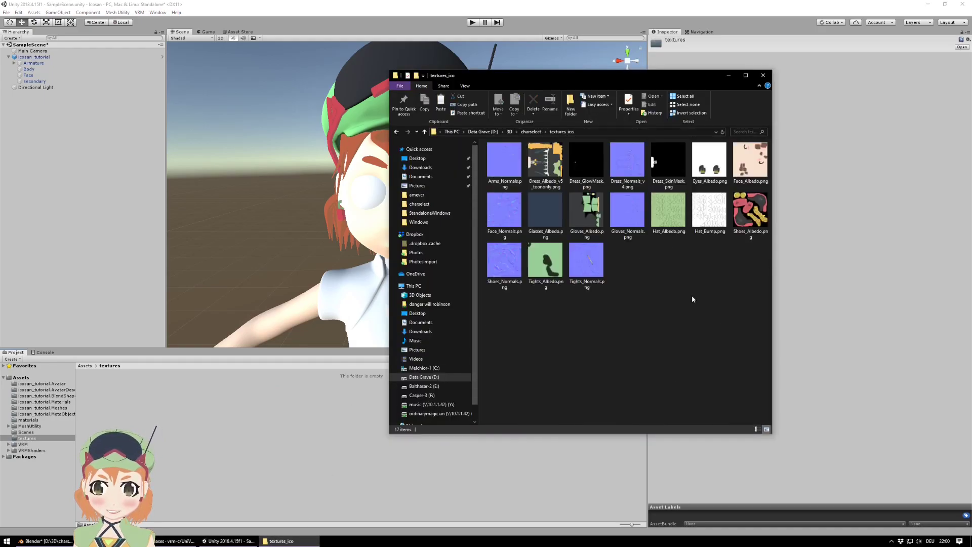
pyautogui.moveTo(760, 298); pyautogui.dragTo(505, 159)
pyautogui.moveTo(660, 205); pyautogui.dragTo(272, 426)
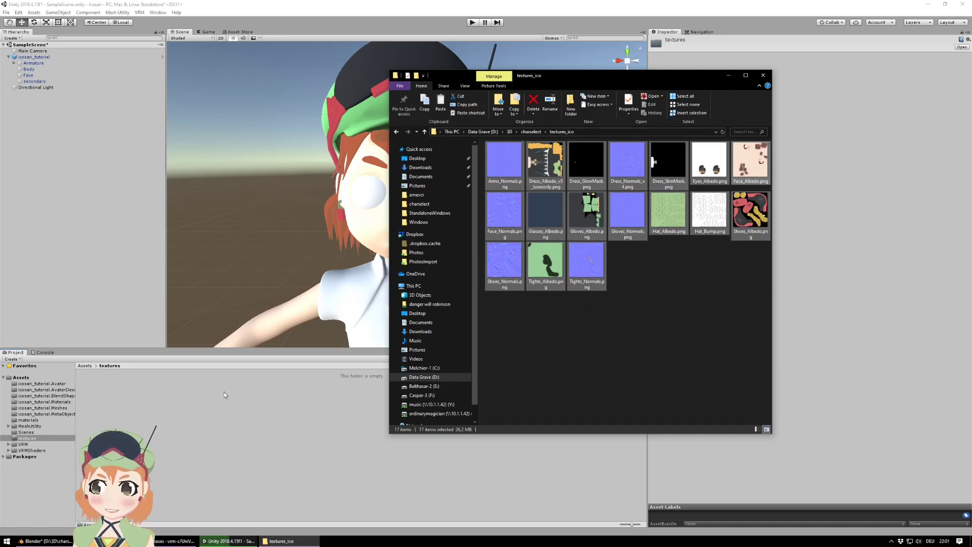
pyautogui.click(210, 397)
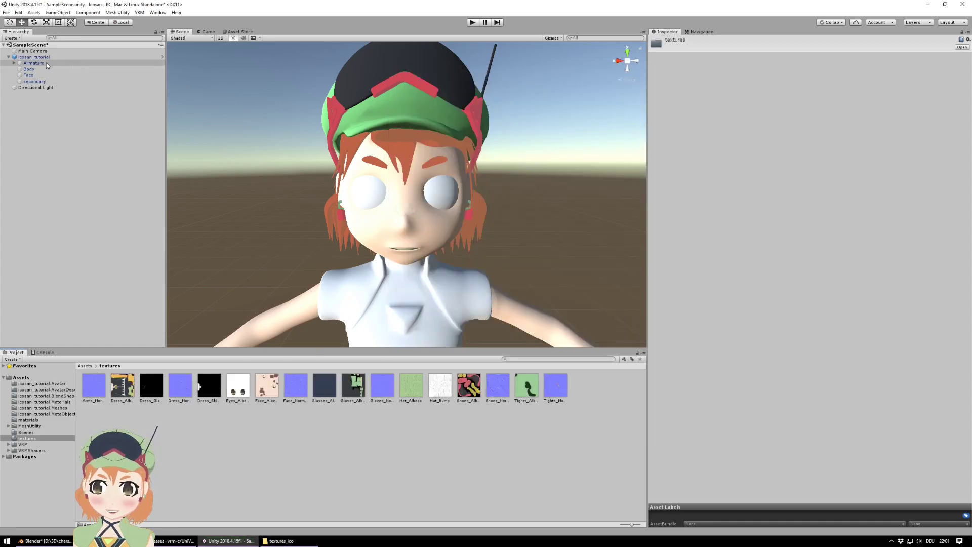
# - Select the Body mesh again and switch its GlassesFront material's shader to VRM/MToon
pyautogui.click(29, 69)
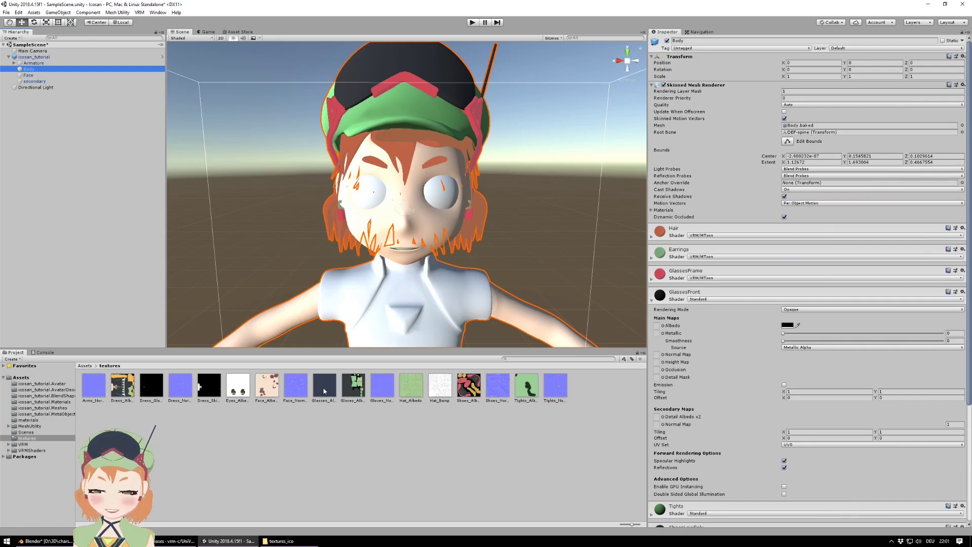
pyautogui.click(718, 299)
pyautogui.moveTo(721, 425)
pyautogui.click(812, 425)
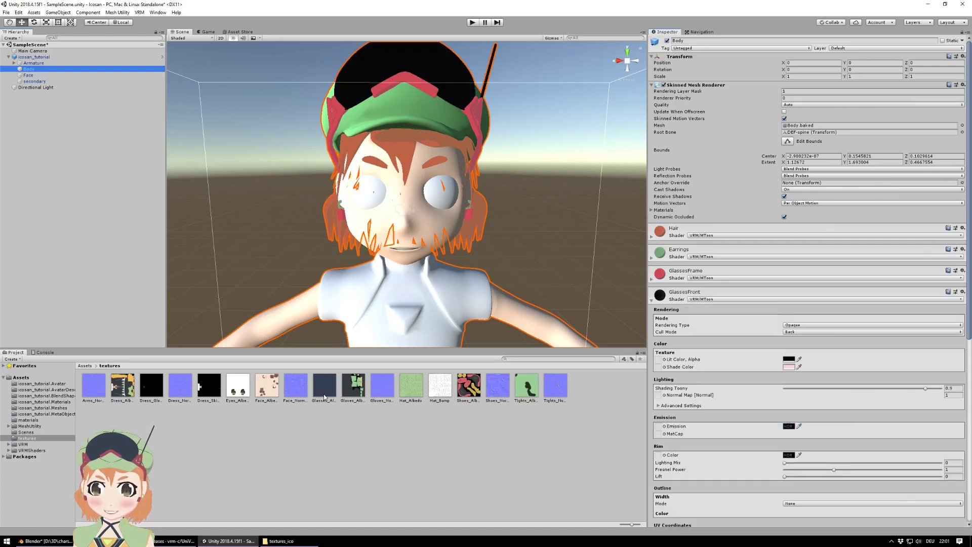
# - Assign the glasses albedo texture to the GlassesFront material's Lit Color slot and set the color to white FFFFFF
pyautogui.moveTo(326, 390); pyautogui.dragTo(657, 361)
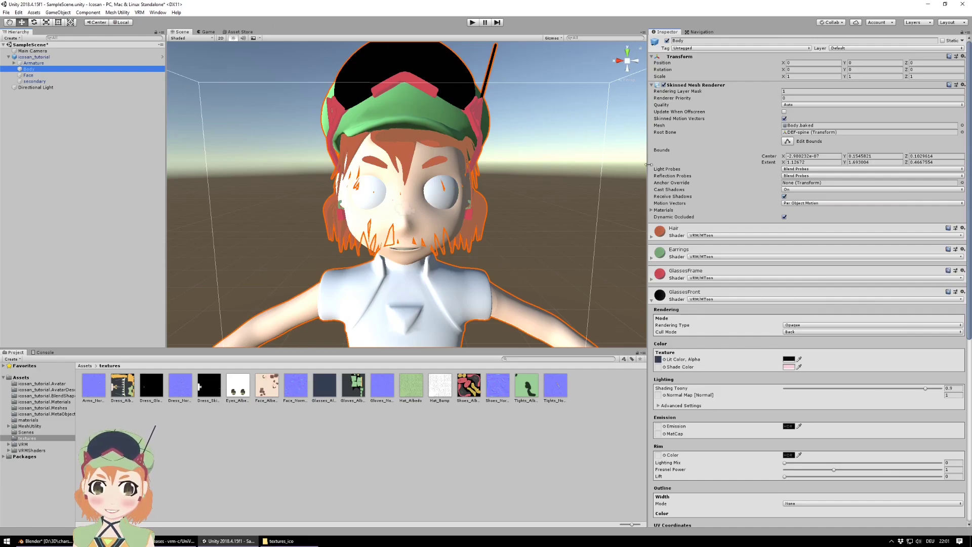
pyautogui.click(790, 361)
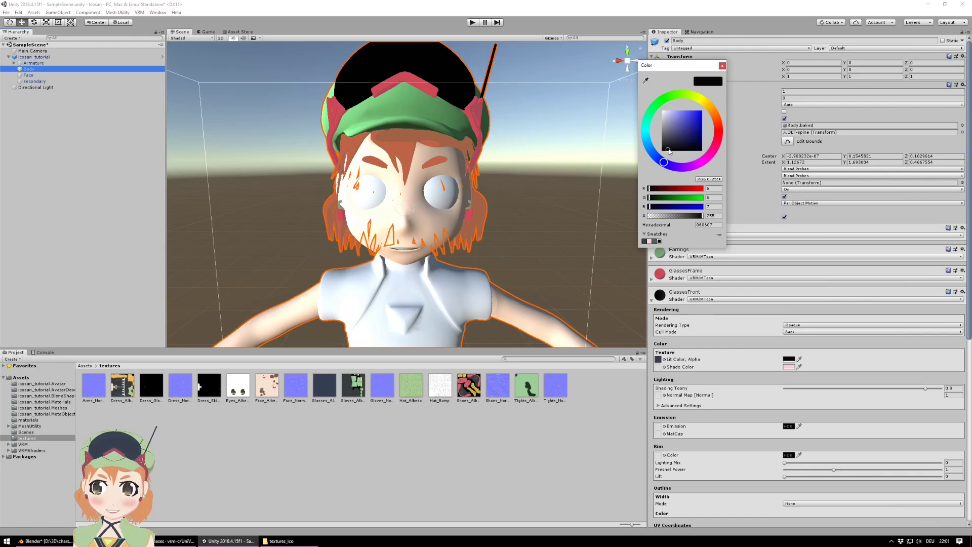
pyautogui.moveTo(669, 151); pyautogui.dragTo(633, 64)
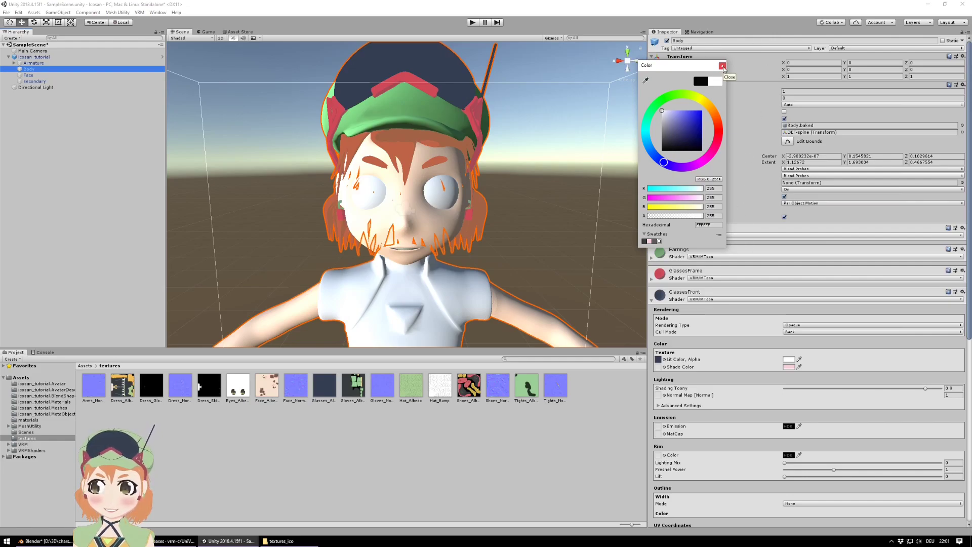
pyautogui.click(722, 66)
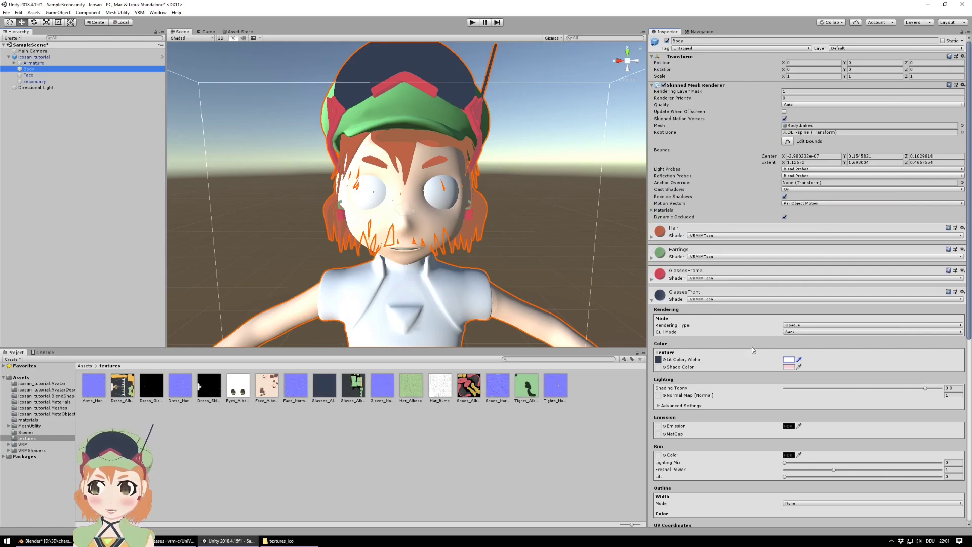
# - Set the GlassesFront material's Shade Color to the saved dark grey 595959 and collapse the material
pyautogui.click(789, 366)
pyautogui.click(655, 241)
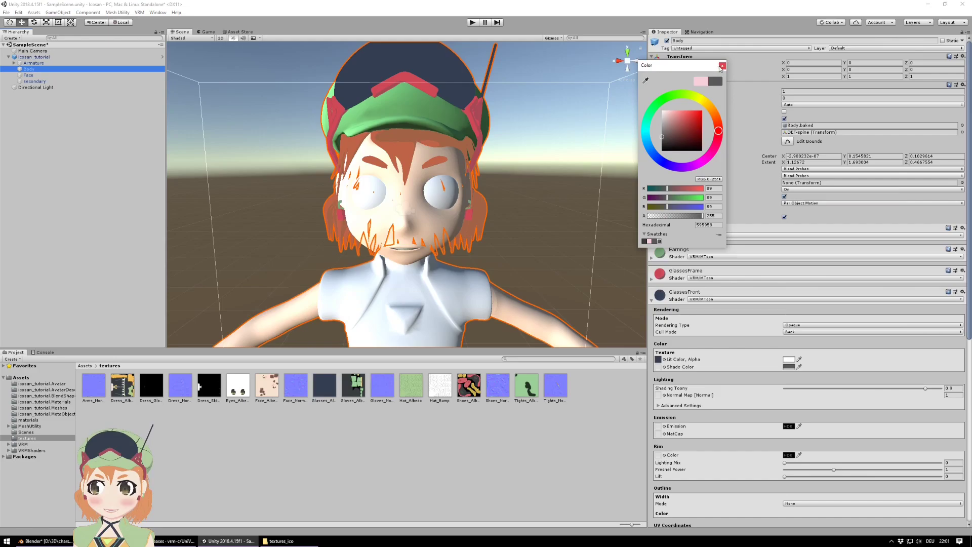
pyautogui.click(723, 66)
pyautogui.click(656, 300)
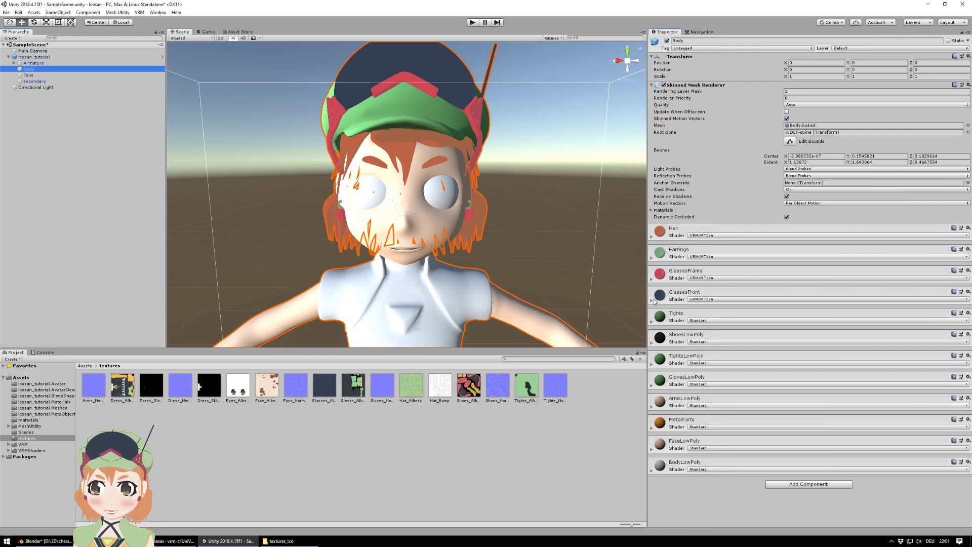
# - Switch the Body mesh's Tights material from the Standard shader to VRM/MToon
pyautogui.click(654, 321)
pyautogui.scroll(-5, 741, 328)
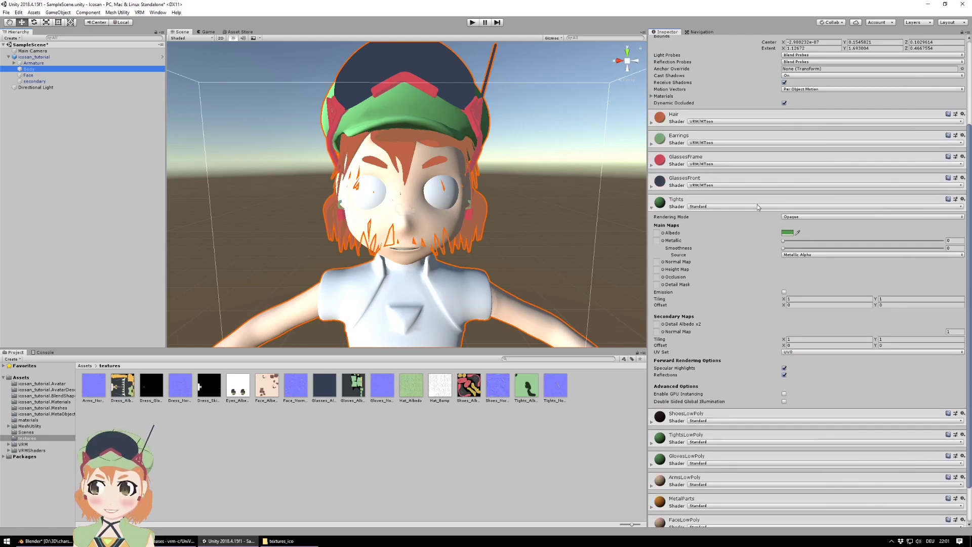
pyautogui.click(743, 208)
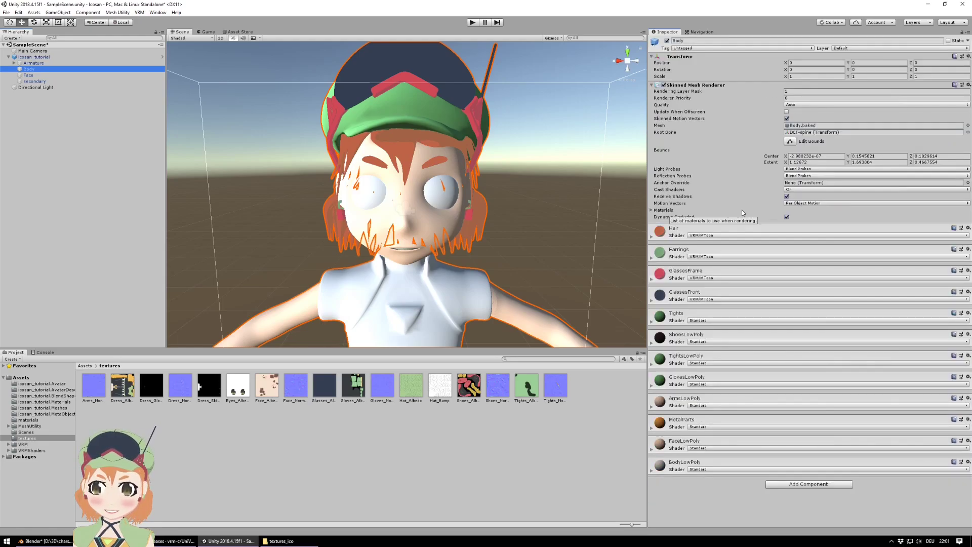
pyautogui.click(654, 363)
pyautogui.scroll(-2, 774, 355)
pyautogui.scroll(-4, 774, 355)
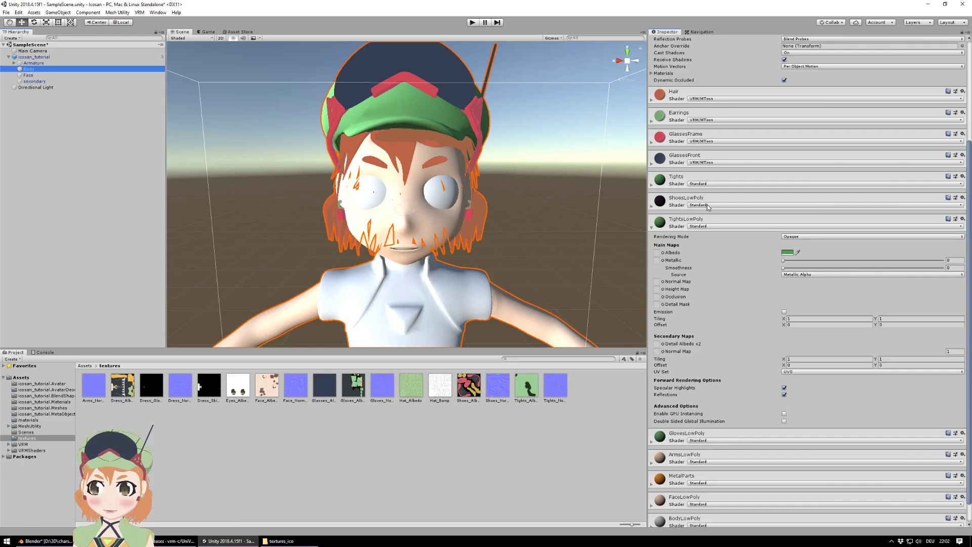
pyautogui.click(702, 184)
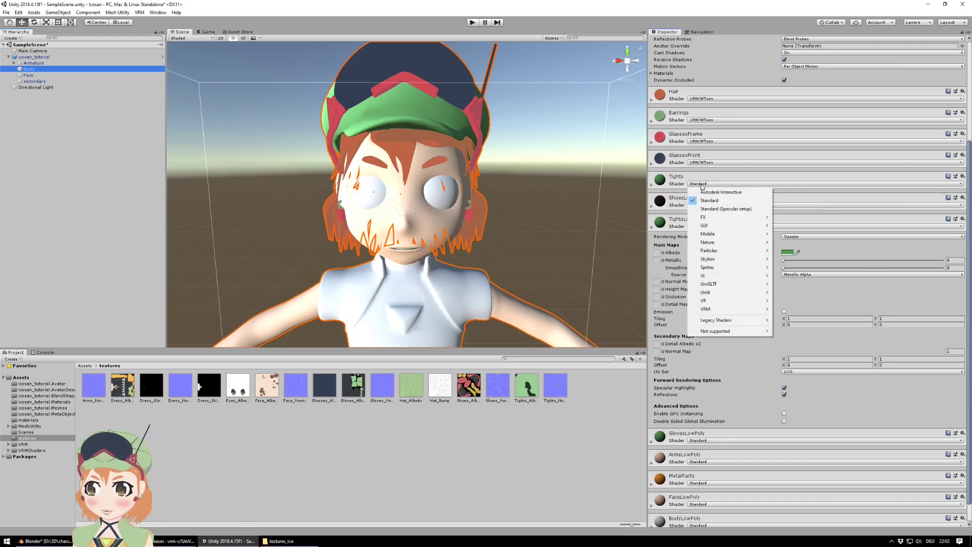
pyautogui.click(651, 188)
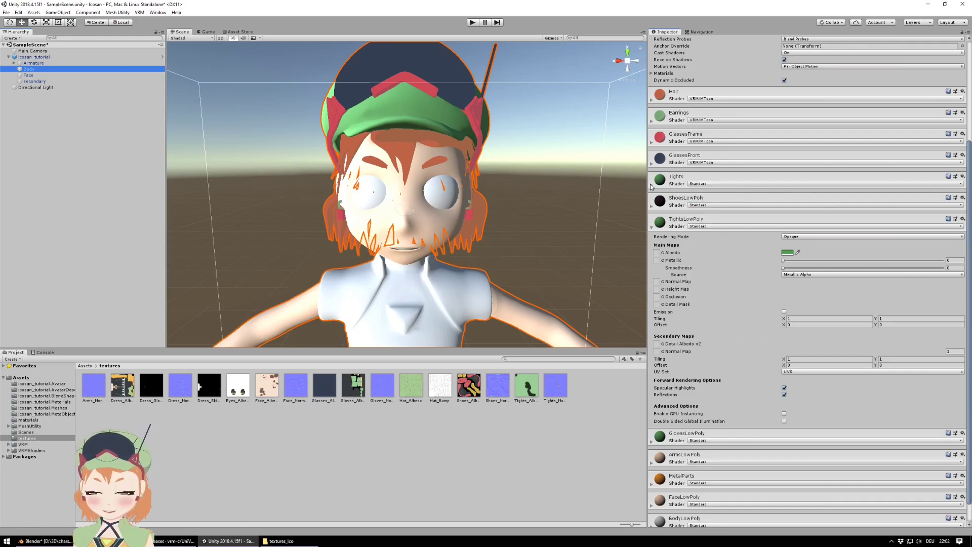
pyautogui.click(712, 185)
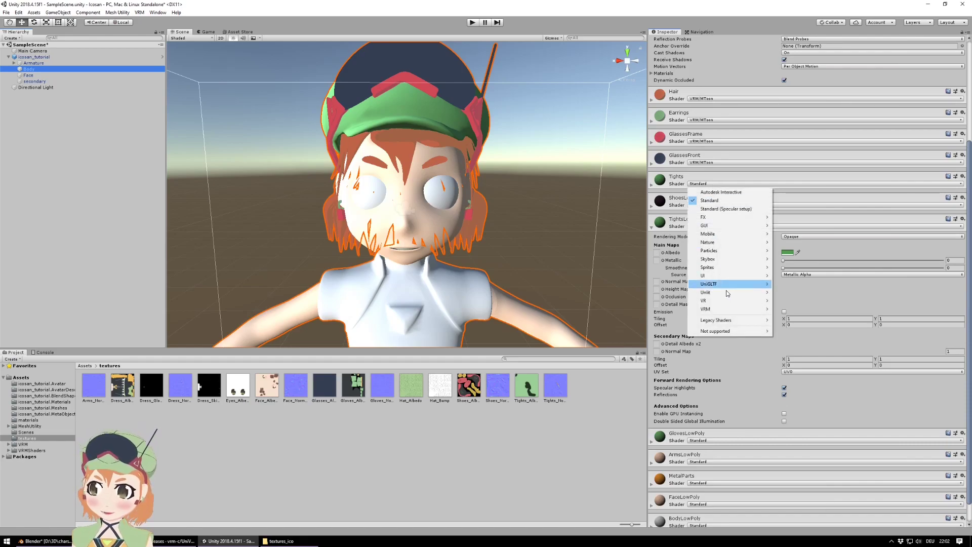
pyautogui.moveTo(727, 312)
pyautogui.click(803, 309)
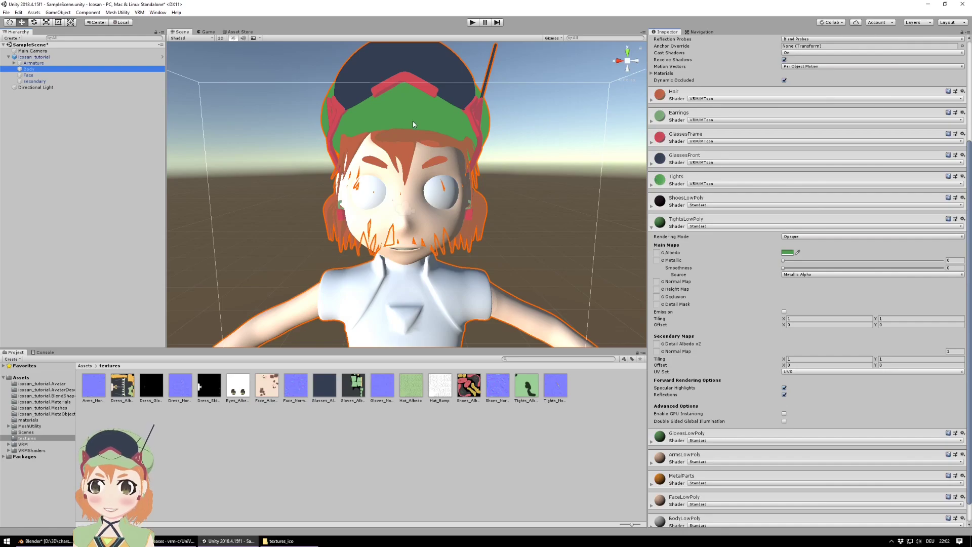
# - Assign the hat albedo texture to the Tights material's Lit Color slot and set the color to white FFFFFF
pyautogui.click(652, 185)
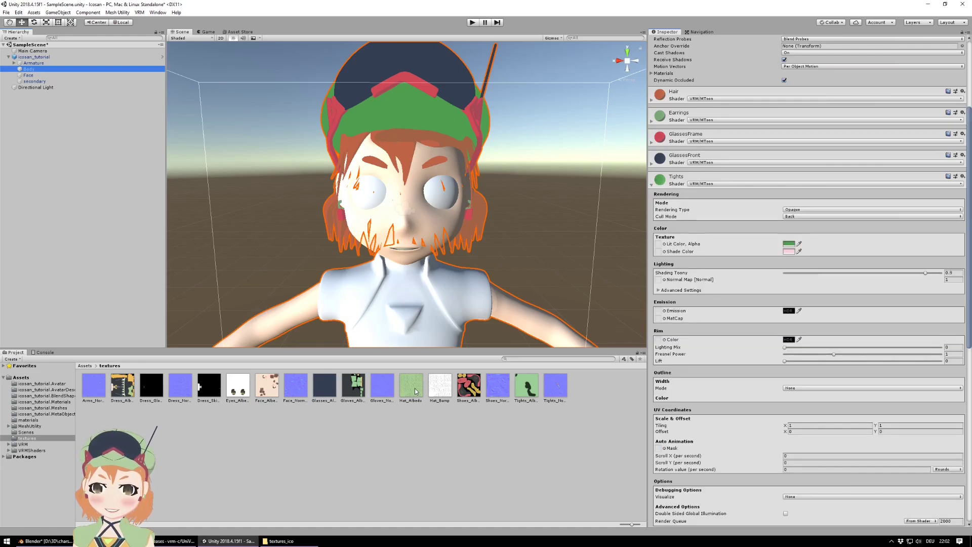
pyautogui.moveTo(412, 389); pyautogui.dragTo(658, 245)
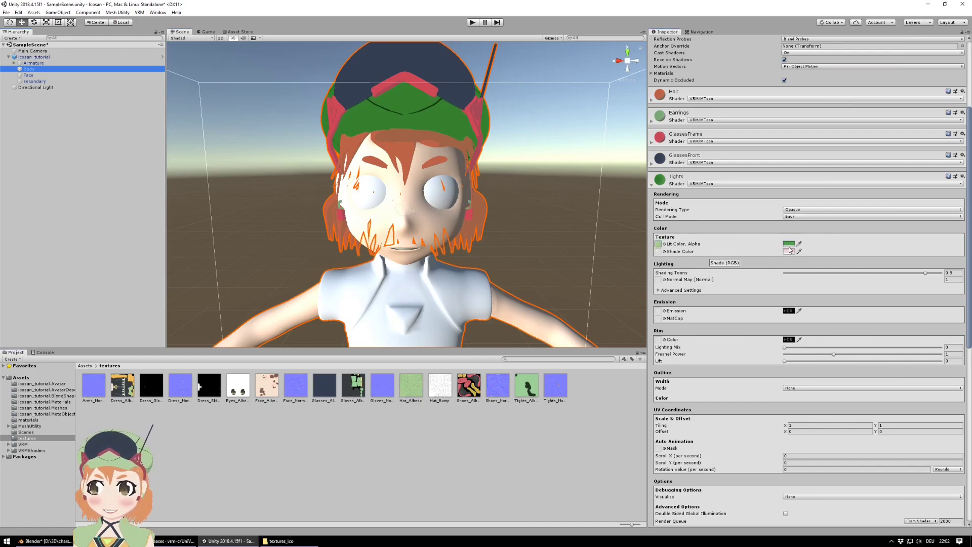
pyautogui.click(788, 243)
pyautogui.moveTo(673, 130); pyautogui.dragTo(593, 52)
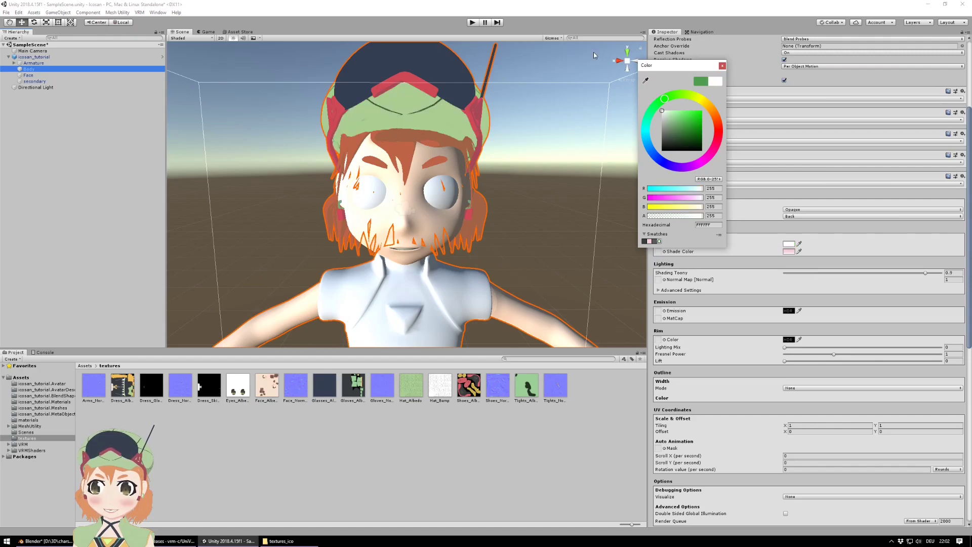
pyautogui.click(723, 65)
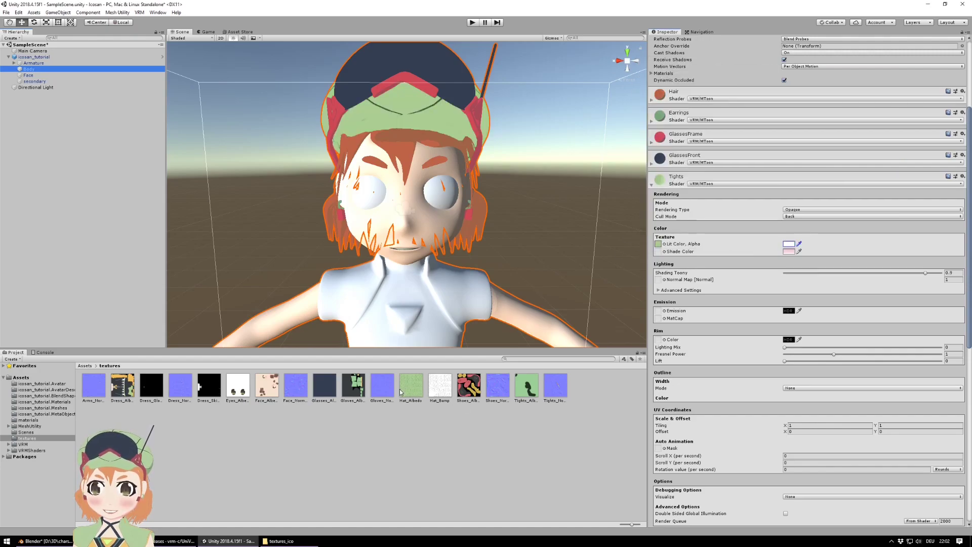
# - Assign the hat albedo texture to the Tights material's Shade Color slot and set the color to dark grey 595959
pyautogui.moveTo(408, 390); pyautogui.dragTo(658, 253)
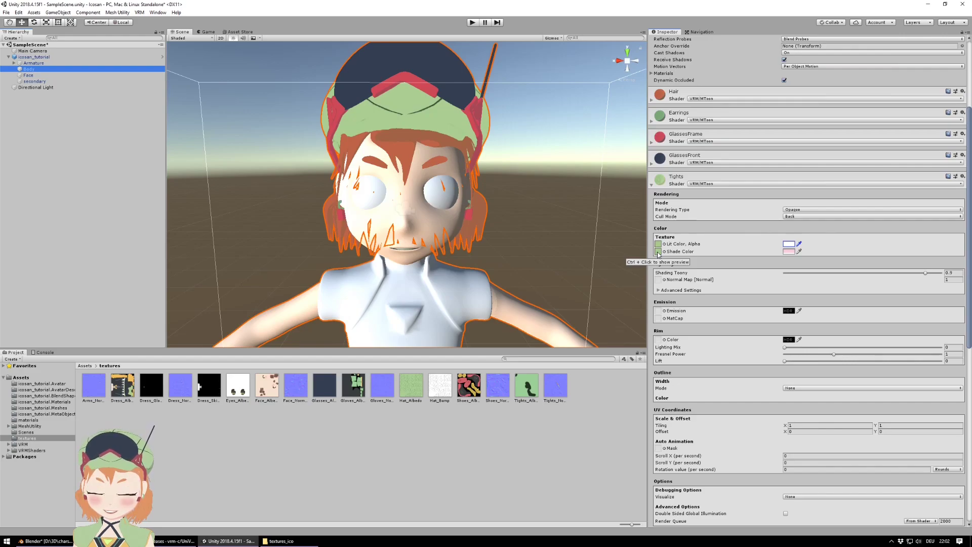
pyautogui.click(789, 252)
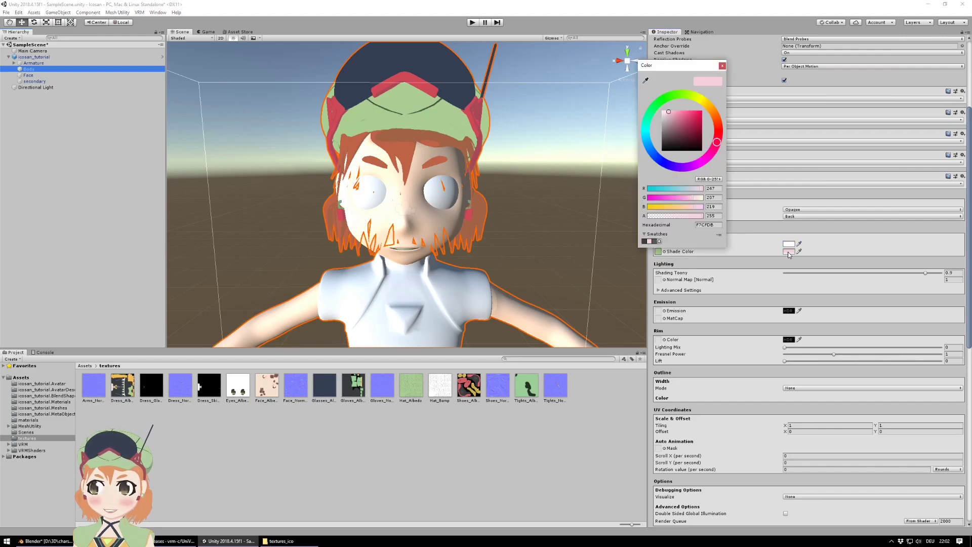
pyautogui.click(657, 242)
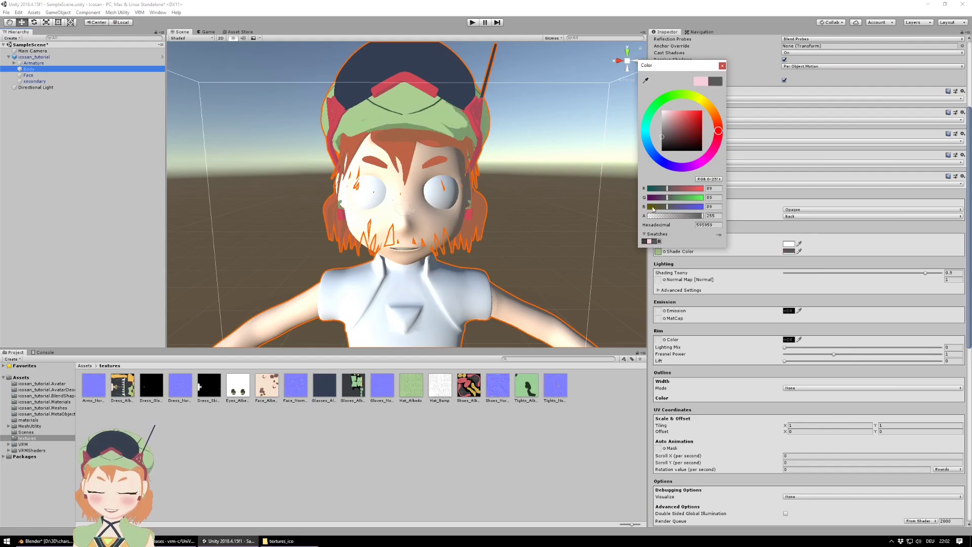
pyautogui.click(723, 65)
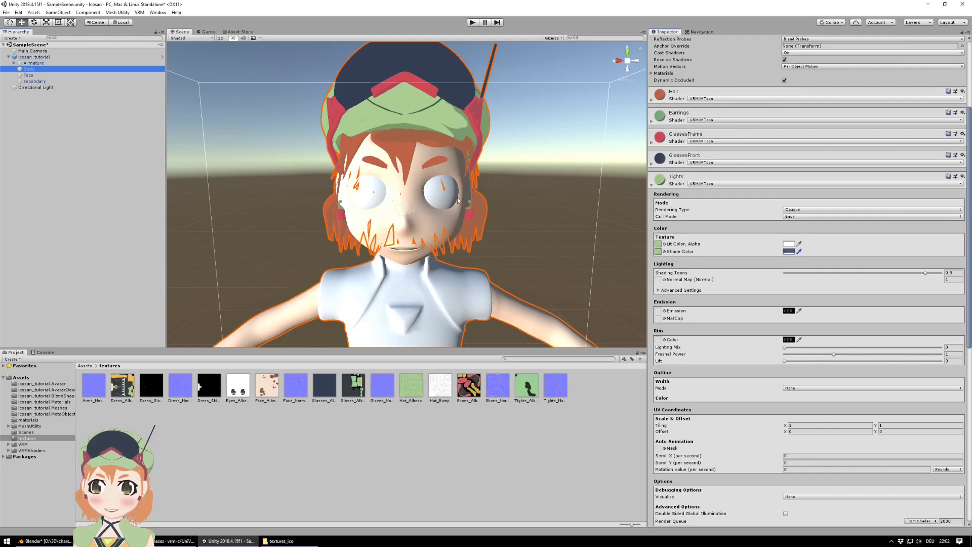
pyautogui.click(651, 184)
# - Assign the tights normal texture to the Tights material's Normal Map slot and fix its import type to a normal map
pyautogui.click(652, 206)
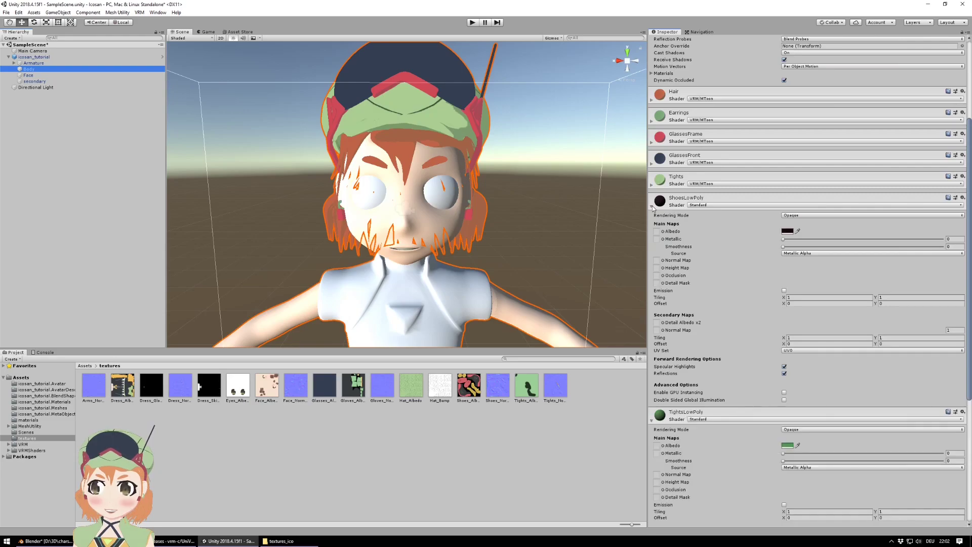
pyautogui.scroll(-3, 711, 241)
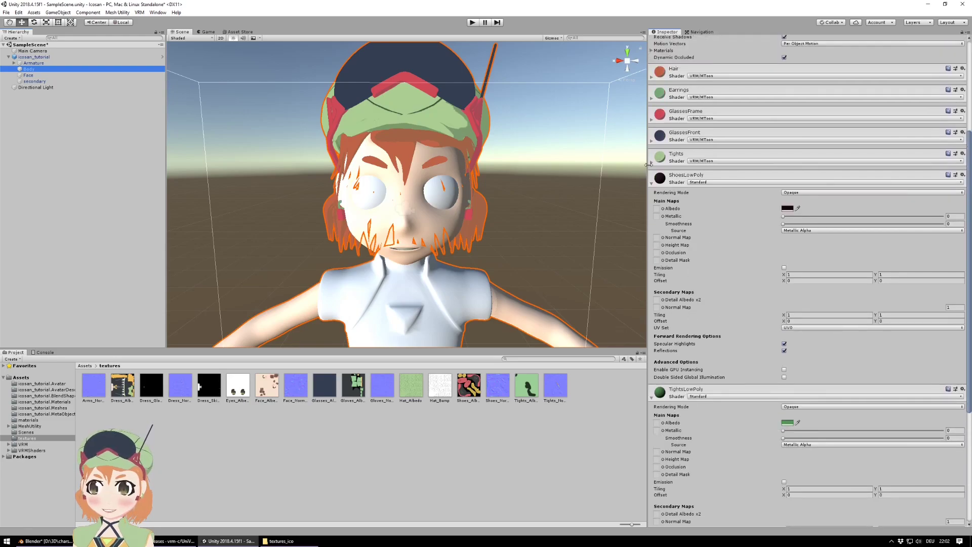
pyautogui.click(652, 163)
pyautogui.scroll(-4, 692, 235)
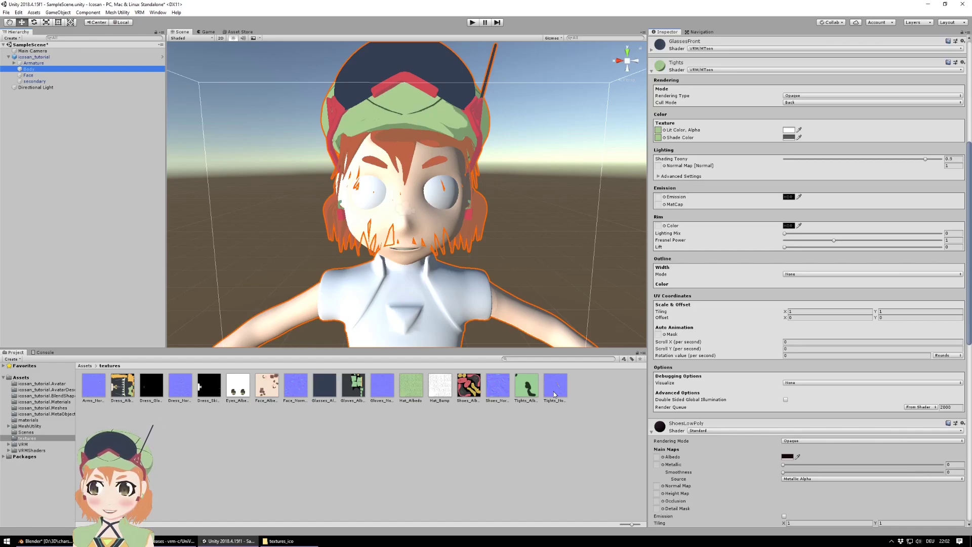
pyautogui.moveTo(555, 395); pyautogui.dragTo(660, 168)
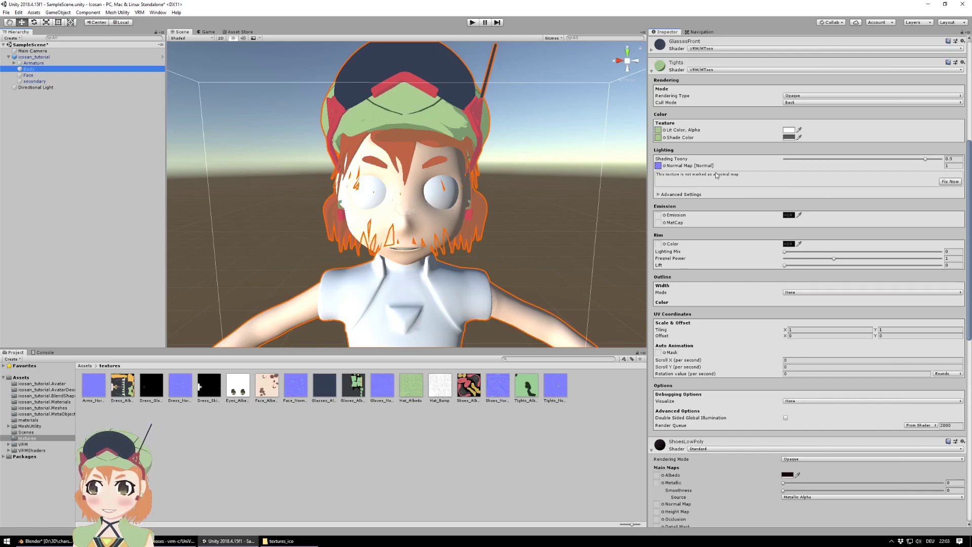
pyautogui.click(954, 183)
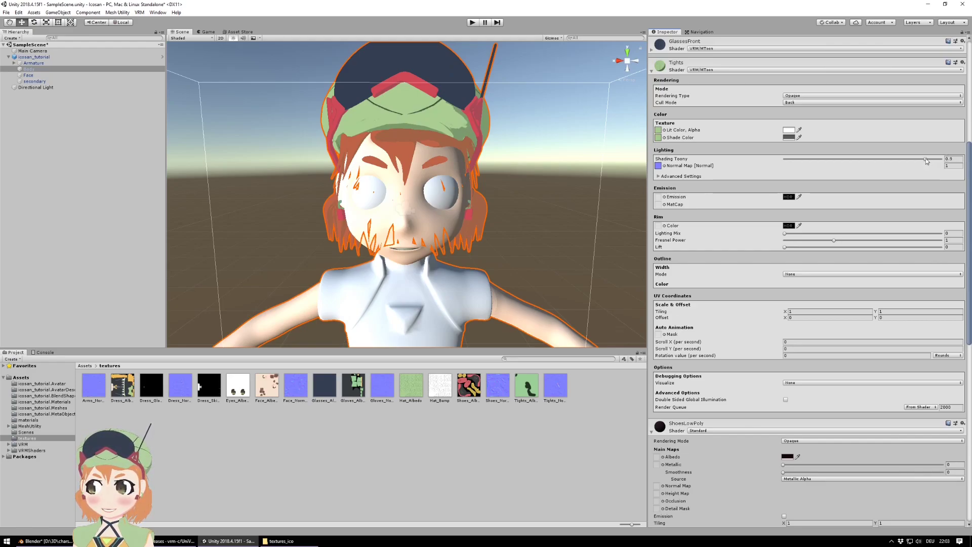
# - Try the Tights material's Shading Toony at 0 and 0.755, and reset it to 0.9
pyautogui.moveTo(927, 160); pyautogui.dragTo(946, 161)
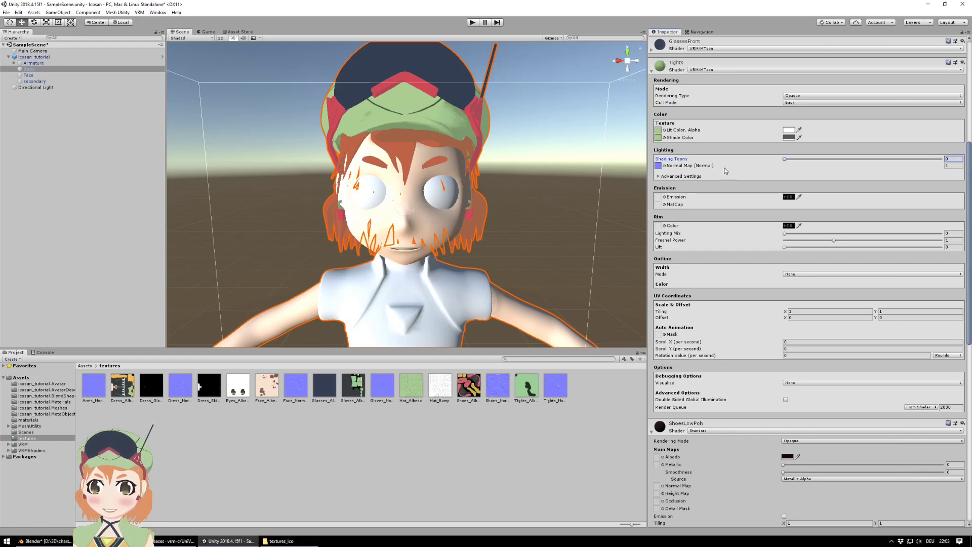
pyautogui.click(904, 160)
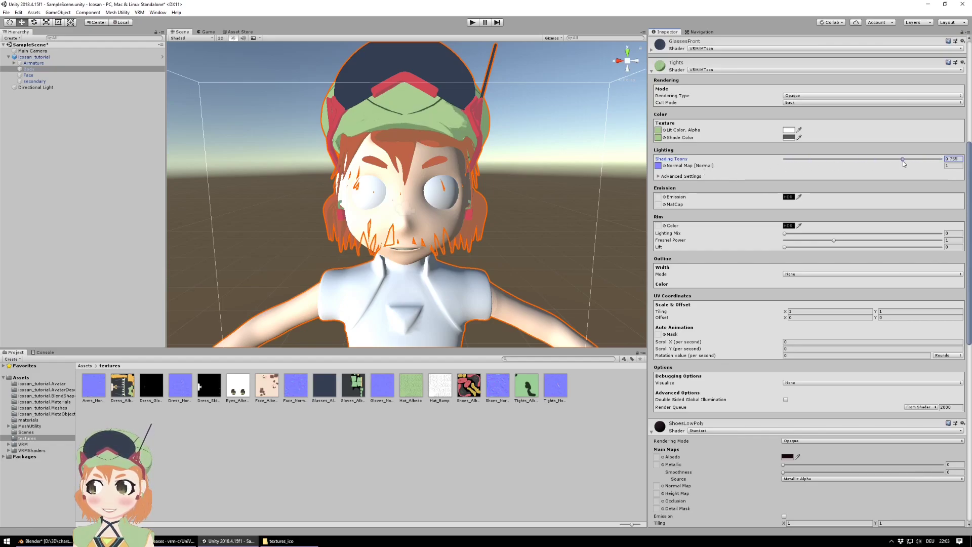
pyautogui.click(956, 159)
pyautogui.write('0.9')
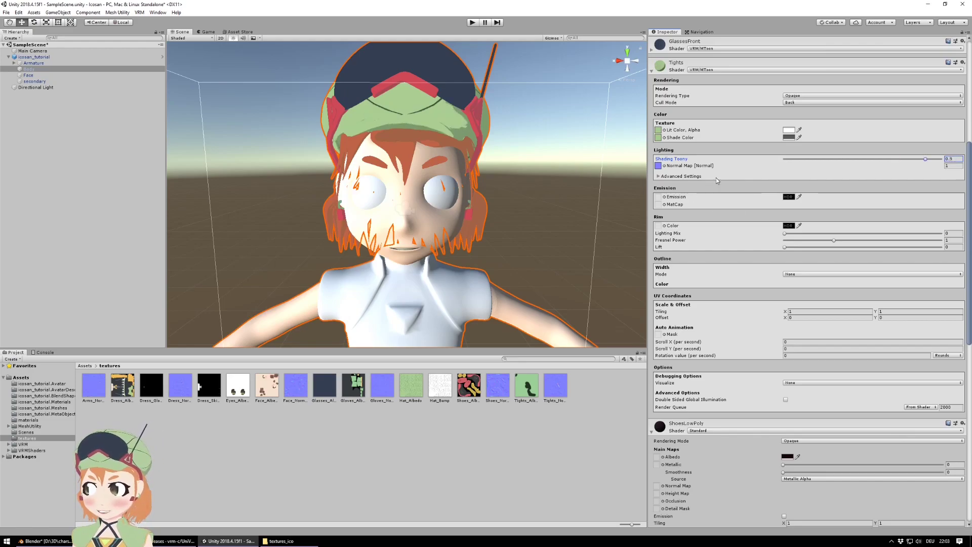
# - Collapse the Tights material and switch the ShoesLowPoly material's shader to VRM/MToon
pyautogui.click(652, 72)
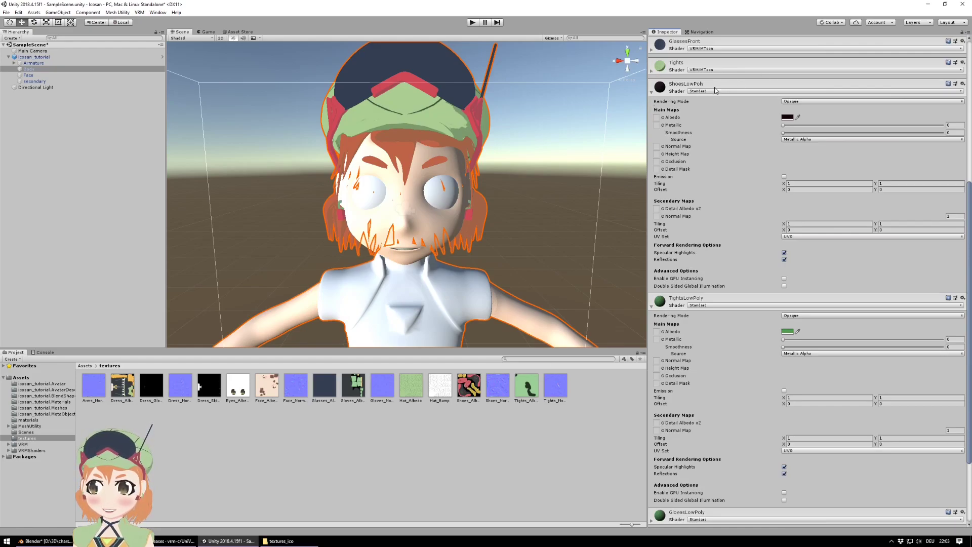
pyautogui.click(708, 92)
pyautogui.moveTo(715, 217)
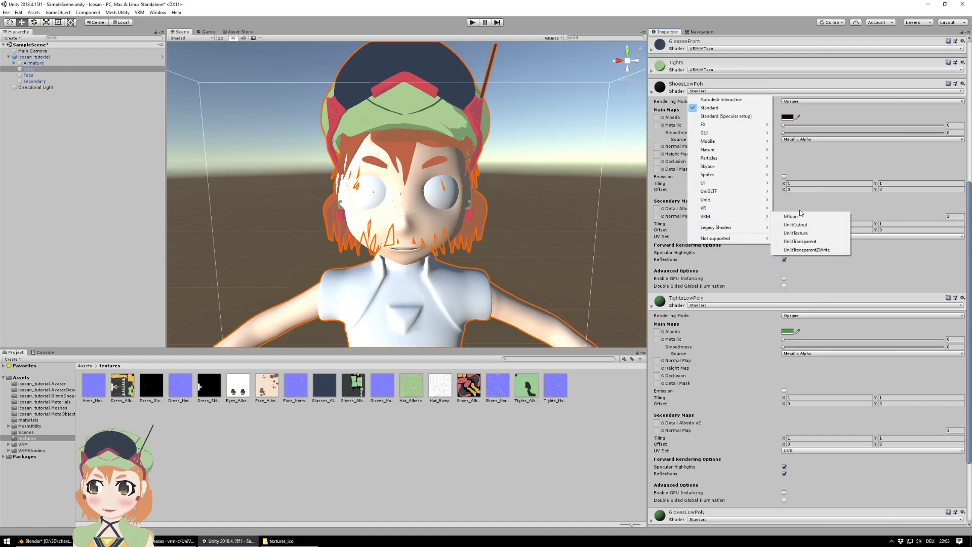
pyautogui.click(792, 217)
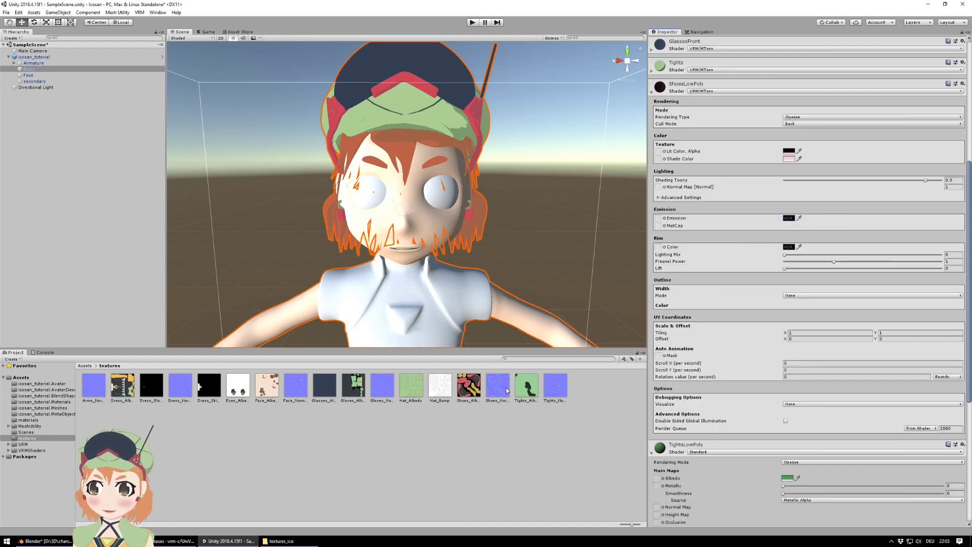
# - Assign the shoes albedo texture to the ShoesLowPoly material's Lit and Shade Color slots and set the Lit Color to white
pyautogui.moveTo(477, 396); pyautogui.dragTo(660, 153)
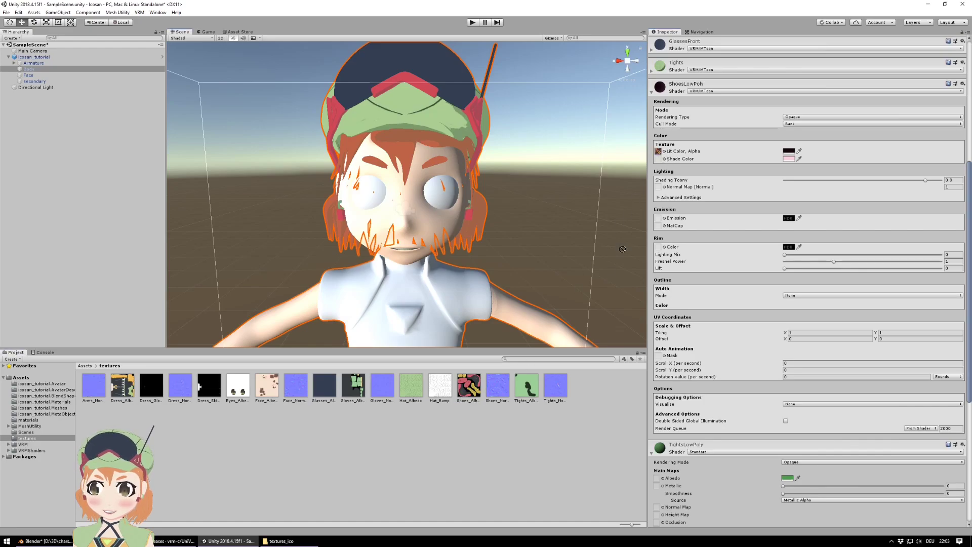
pyautogui.moveTo(662, 162); pyautogui.dragTo(609, 68)
pyautogui.click(788, 152)
# - Set the ShoesLowPoly material's Shade Color to the saved dark grey 595959 and collapse the material
pyautogui.click(788, 158)
pyautogui.click(656, 242)
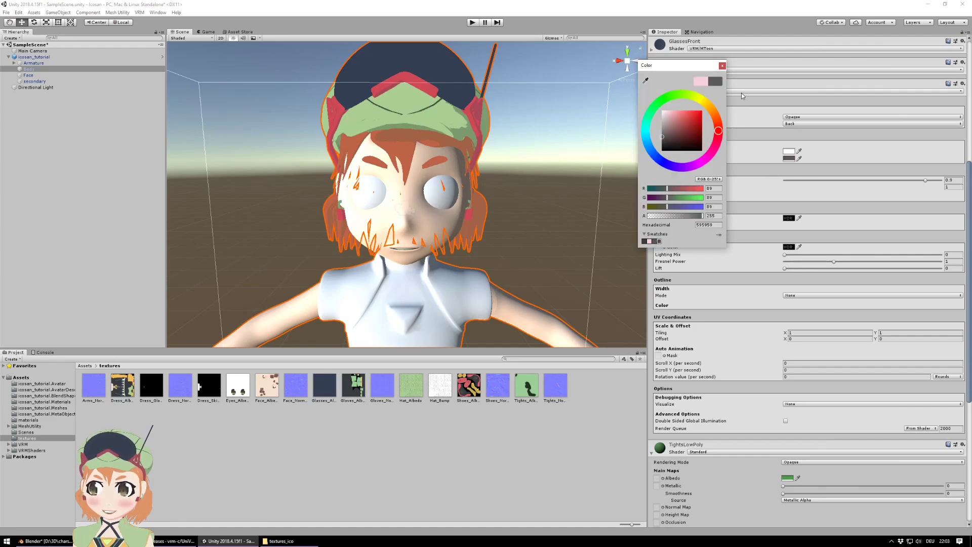
pyautogui.click(723, 66)
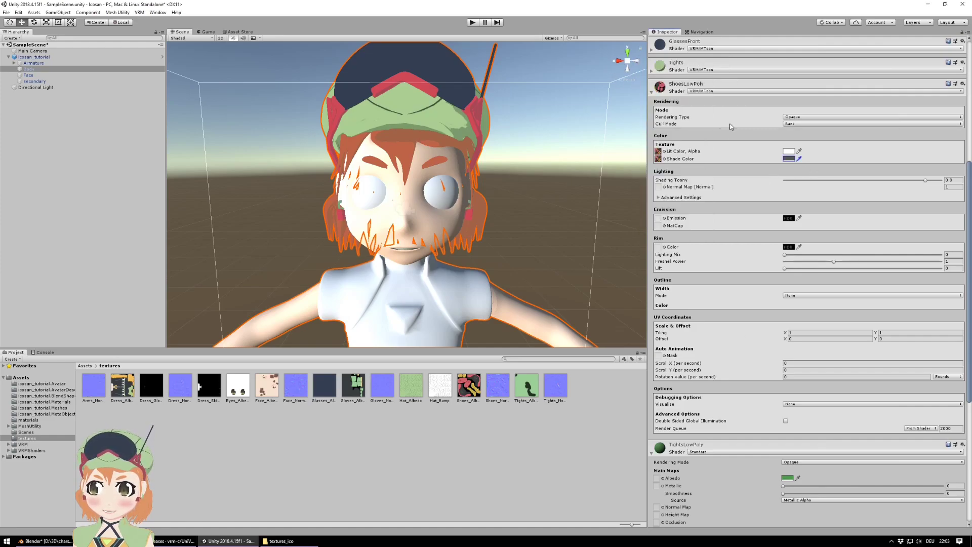
pyautogui.click(652, 93)
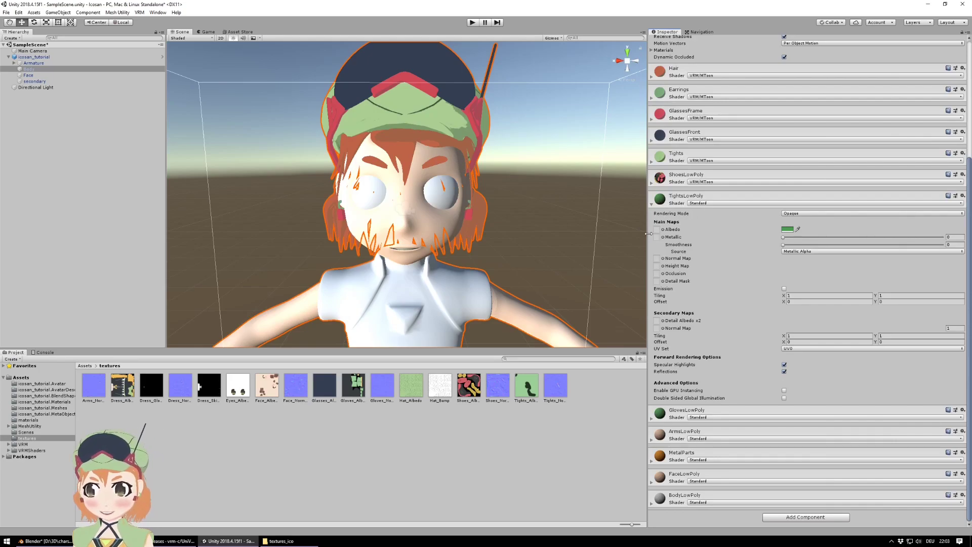
# - Switch the TightsLowPoly material's shader to VRM/MToon
pyautogui.click(729, 203)
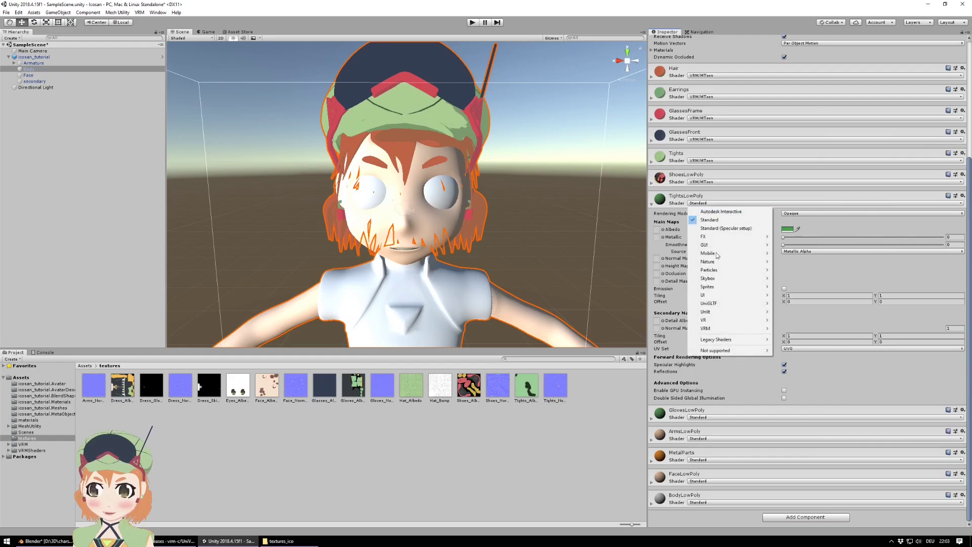
pyautogui.moveTo(706, 329)
pyautogui.click(798, 329)
# - Assign the tights albedo texture to the TightsLowPoly material's Lit and Shade Color slots and set the Lit Color to white FFFFFF
pyautogui.moveTo(532, 390); pyautogui.dragTo(658, 271)
pyautogui.click(789, 264)
pyautogui.moveTo(674, 138); pyautogui.dragTo(613, 58)
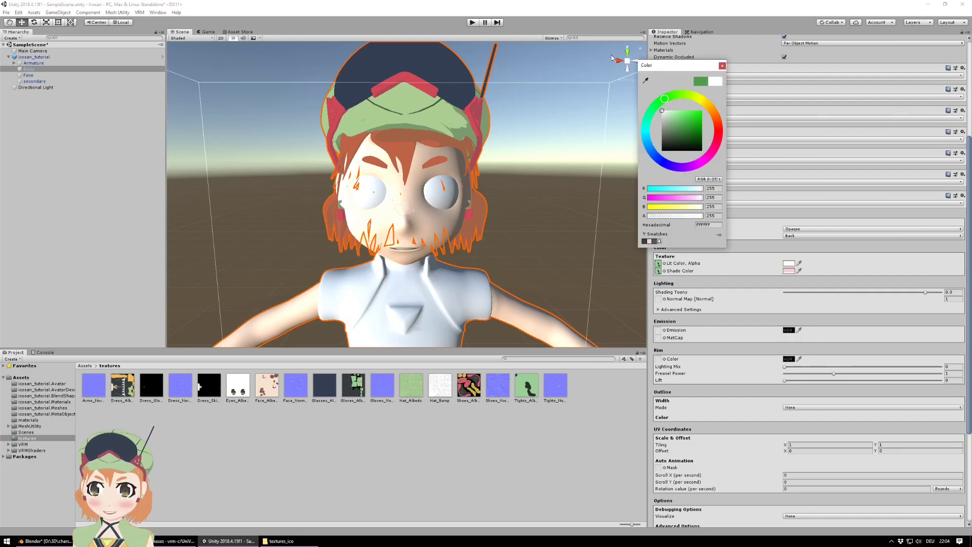
pyautogui.click(723, 66)
# - Set the TightsLowPoly material's Shade Color to the saved dark grey swatch
pyautogui.click(790, 271)
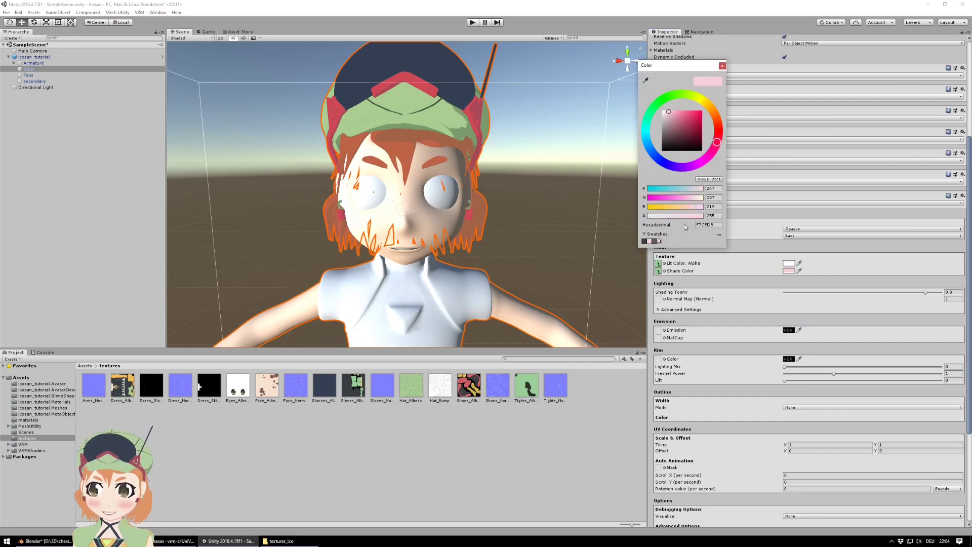
pyautogui.click(654, 241)
pyautogui.click(722, 66)
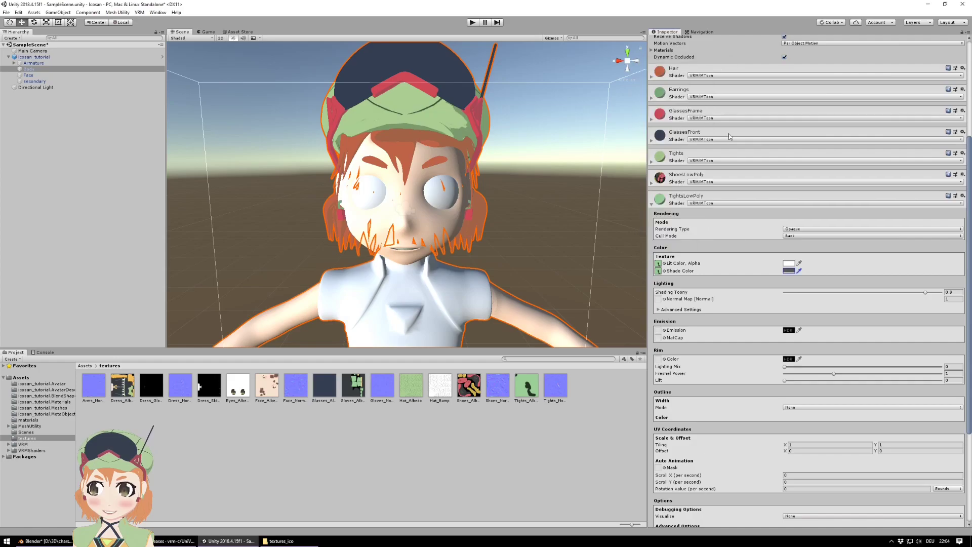
# - Expand the ShoesLowPoly material and assign the shoes normal texture to its Normal Map slot
pyautogui.scroll(-3, 734, 299)
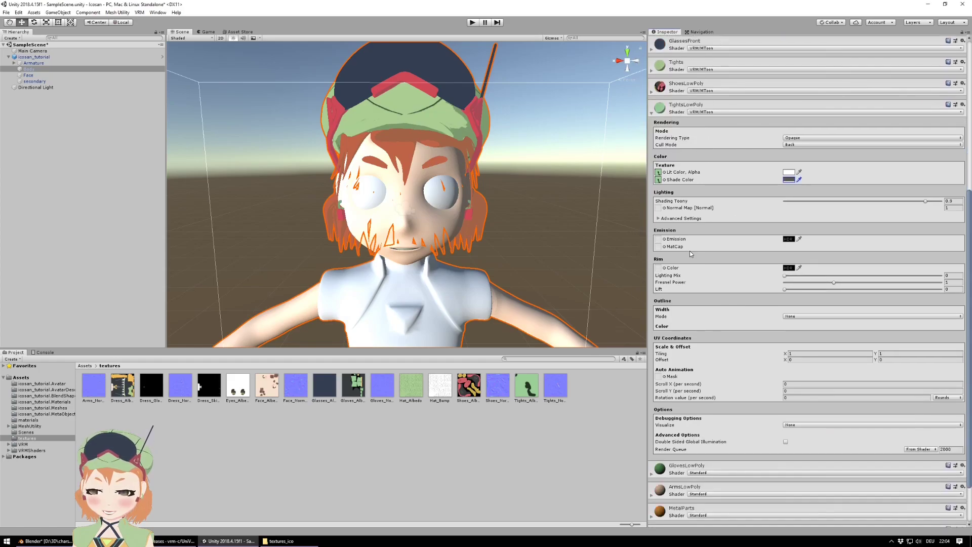
pyautogui.click(652, 138)
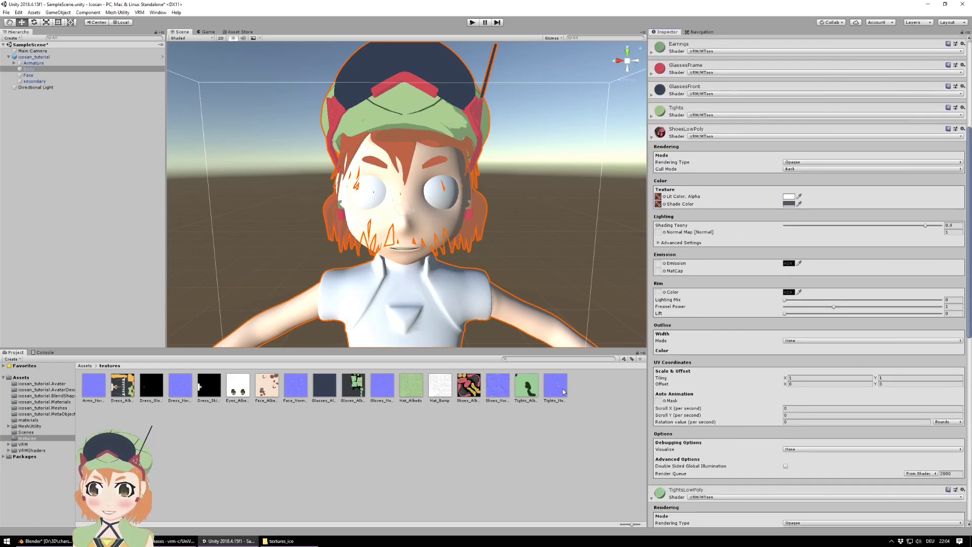
pyautogui.moveTo(443, 400); pyautogui.dragTo(661, 233)
pyautogui.moveTo(556, 314); pyautogui.dragTo(553, 234, button='middle')
pyautogui.click(950, 248)
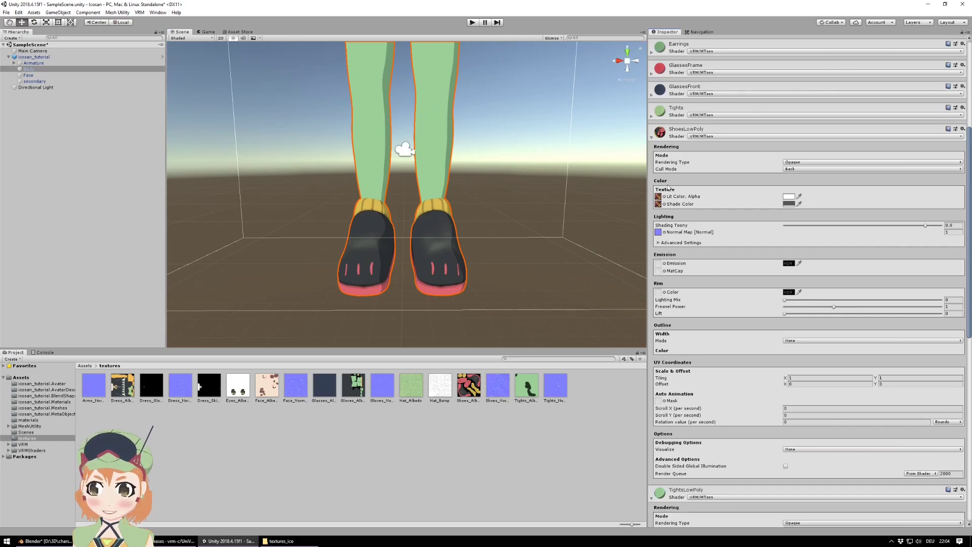
# - Collapse the ShoesLowPoly material and assign the tights normal texture to the TightsLowPoly material's Normal Map slot
pyautogui.click(654, 138)
pyautogui.moveTo(562, 391); pyautogui.dragTo(663, 256)
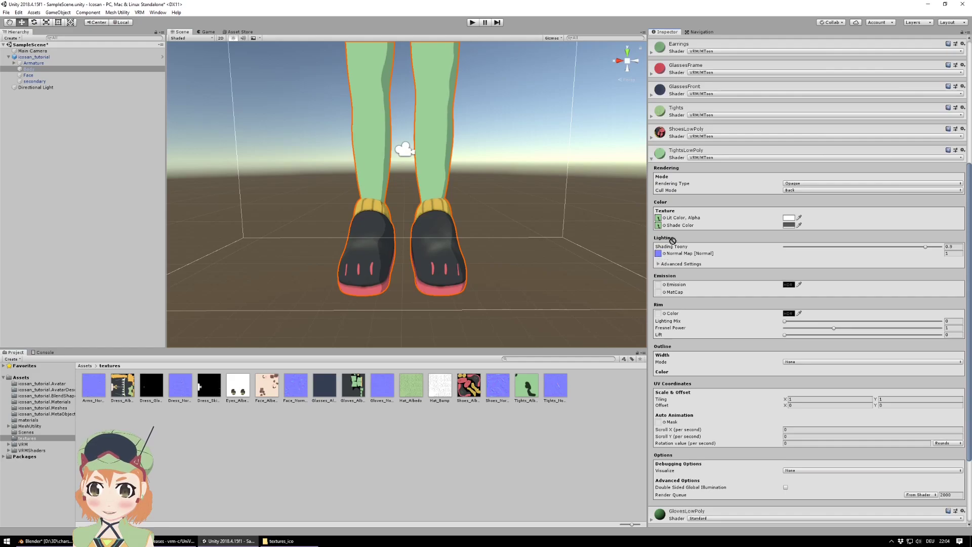
pyautogui.scroll(-1, 567, 218)
pyautogui.moveTo(563, 178); pyautogui.dragTo(560, 228, button='middle')
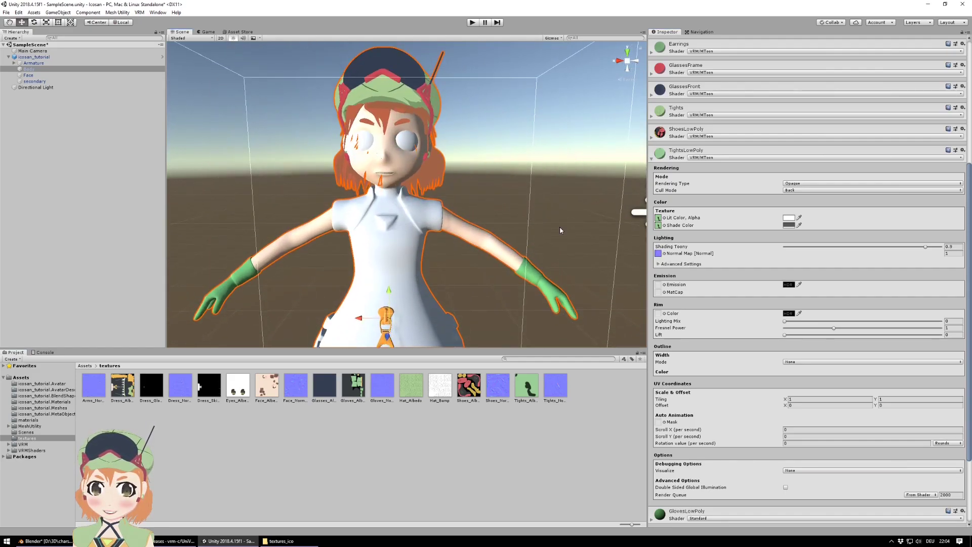
# - Clear the Normal Map texture from the Tights material, and collapse the Tights and TightsLowPoly materials
pyautogui.click(652, 116)
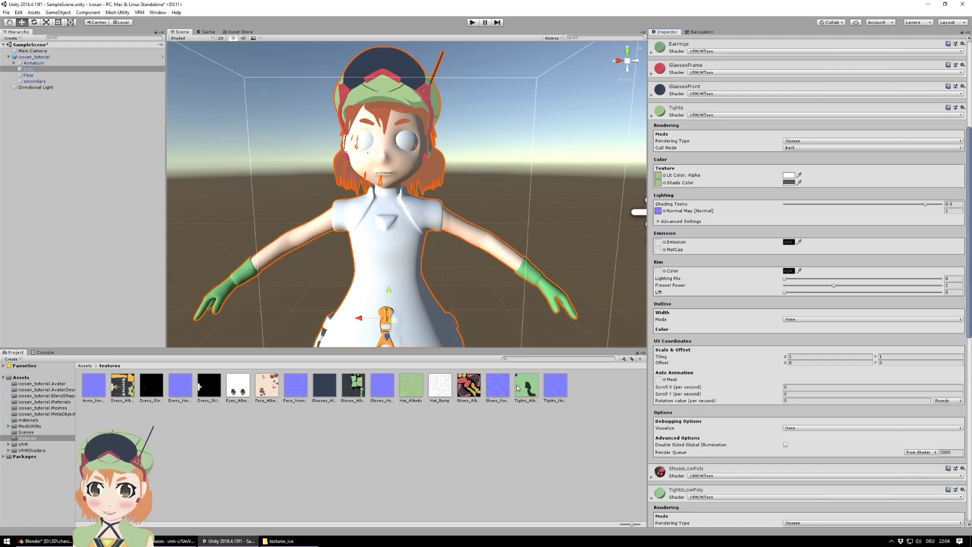
pyautogui.click(659, 210)
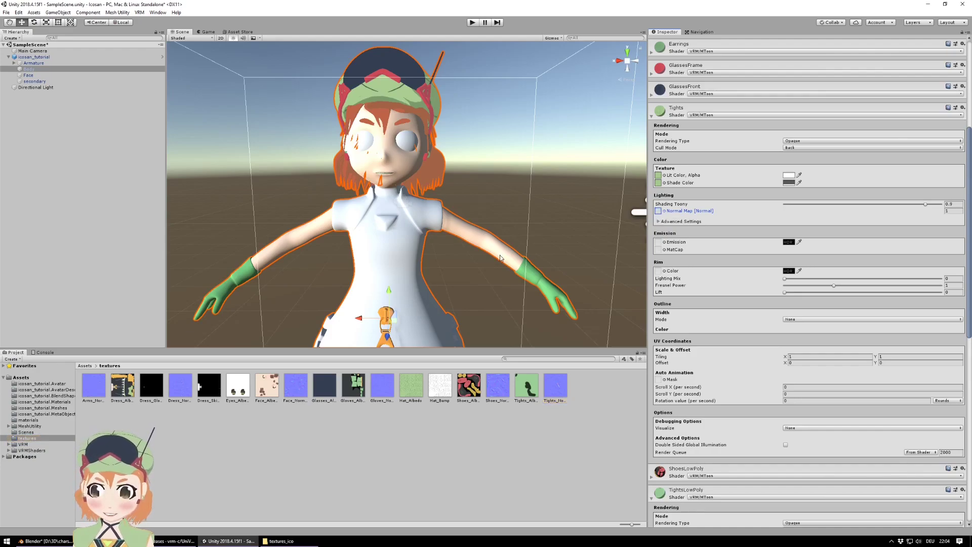
pyautogui.scroll(-4, 500, 258)
pyautogui.scroll(1, 487, 289)
pyautogui.moveTo(485, 291); pyautogui.dragTo(483, 264, button='middle')
pyautogui.scroll(-3, 482, 264)
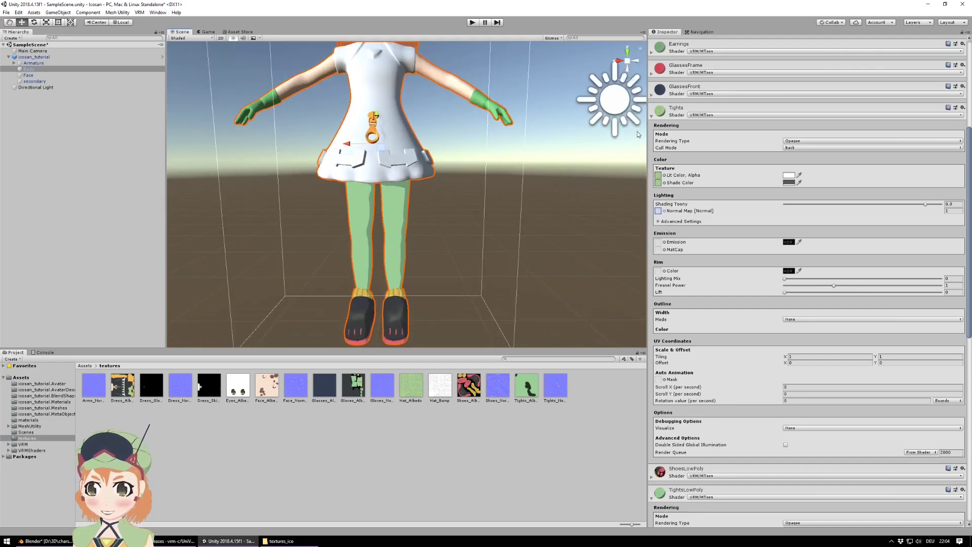
pyautogui.click(653, 117)
pyautogui.click(652, 159)
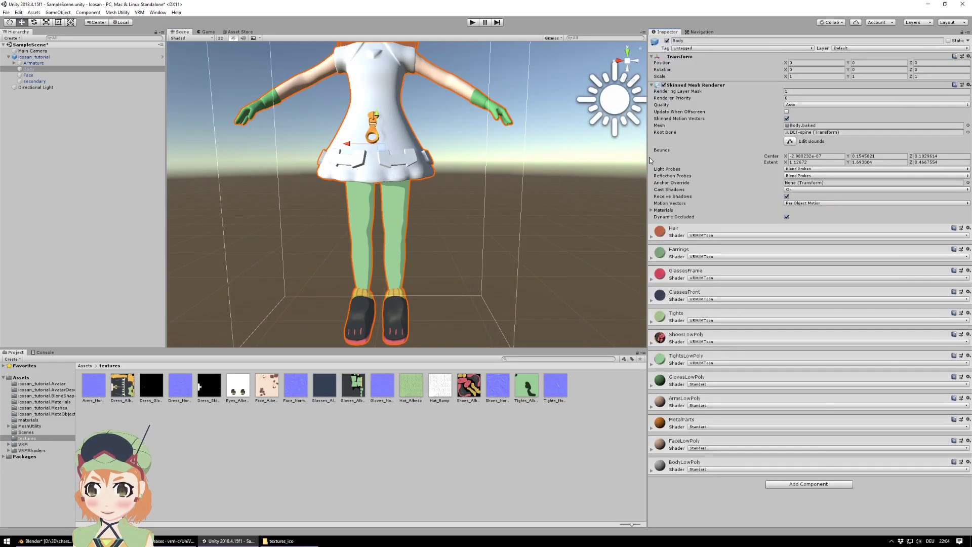
# - Expand the Body object's GlovesLowPoly material and switch its shader to VRM/MToon
pyautogui.click(652, 386)
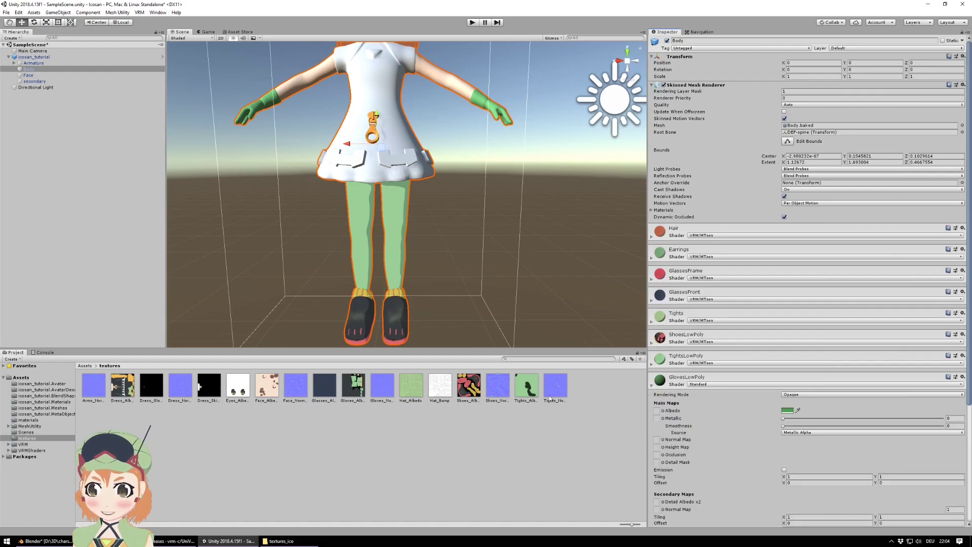
pyautogui.click(356, 395)
pyautogui.click(710, 387)
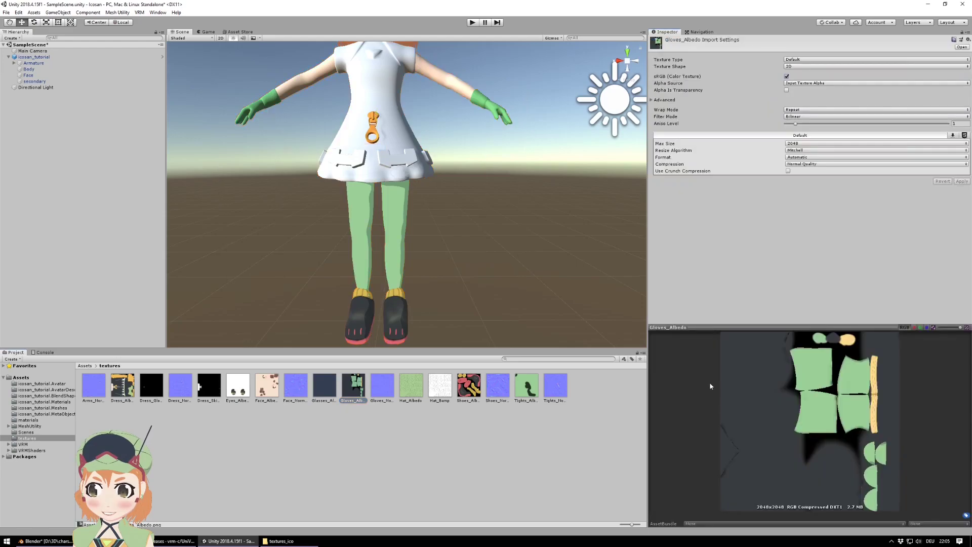
pyautogui.click(30, 68)
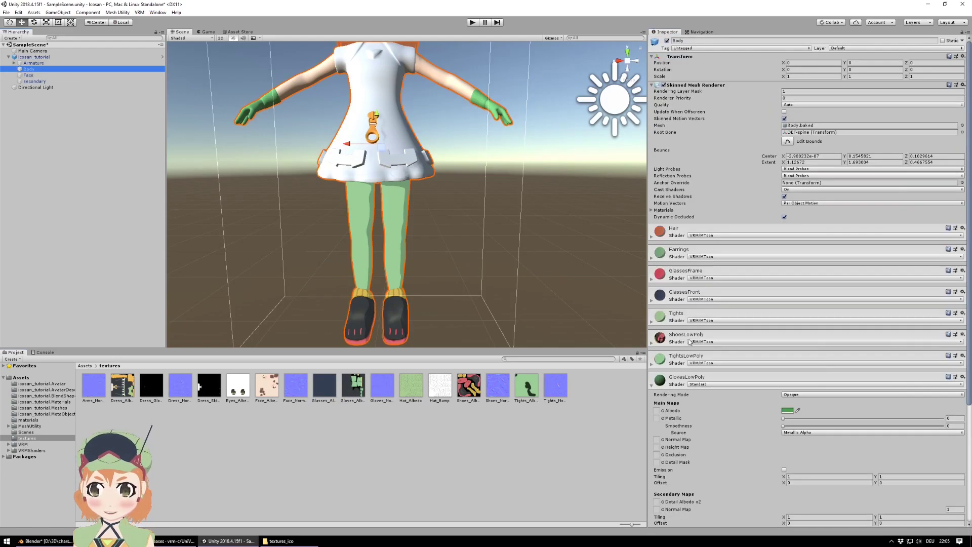
pyautogui.click(709, 385)
pyautogui.moveTo(729, 360)
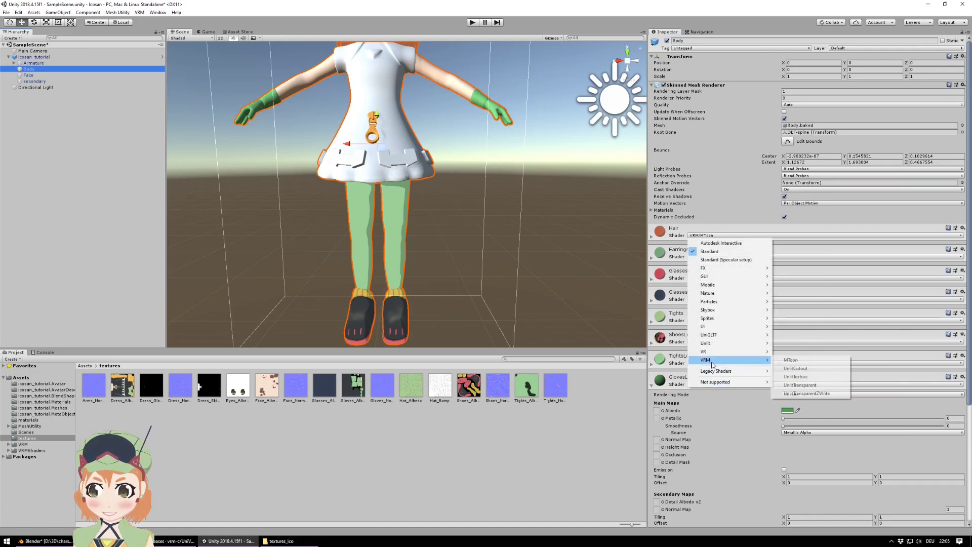
pyautogui.click(810, 361)
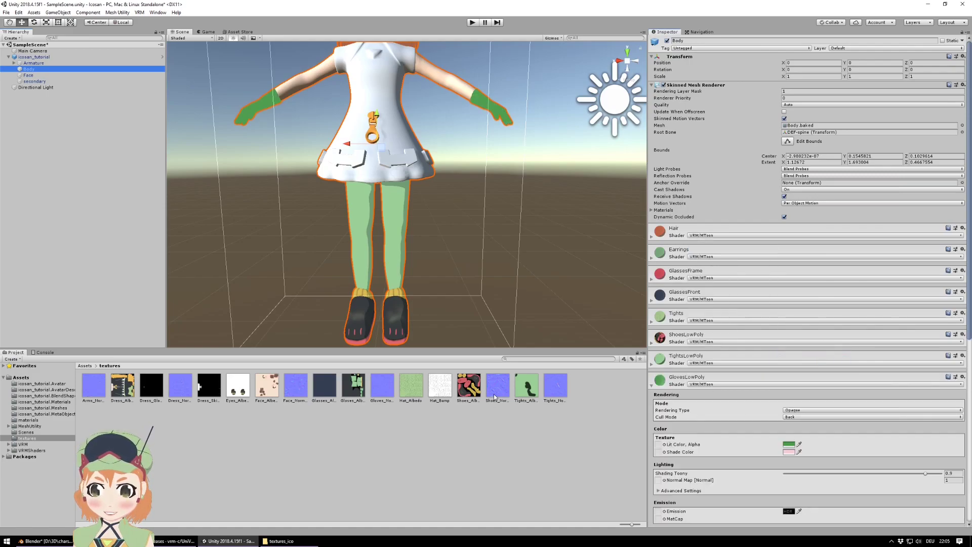
# - Assign the gloves albedo texture to the GlovesLowPoly material's Lit and Shade Color slots and set the Lit Color to white
pyautogui.moveTo(351, 386); pyautogui.dragTo(661, 448)
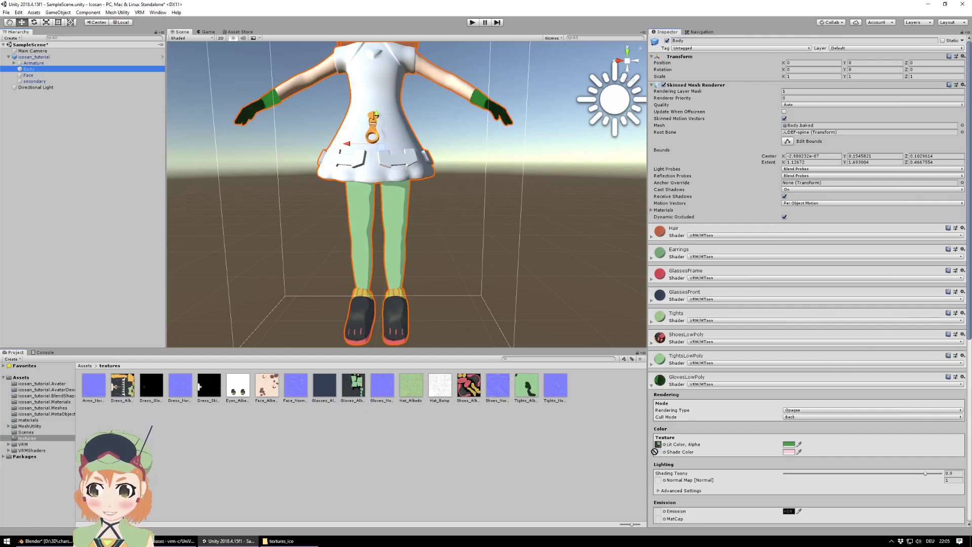
pyautogui.click(789, 444)
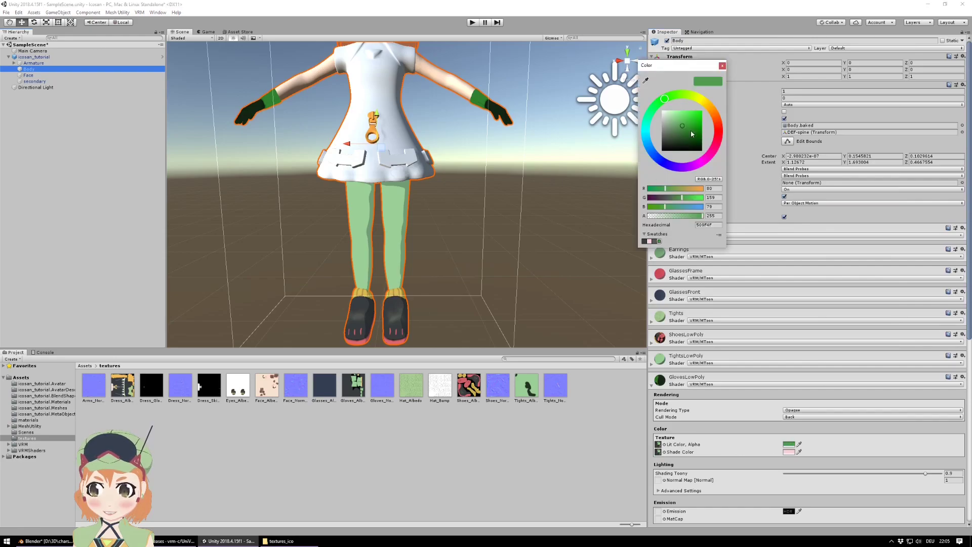
pyautogui.moveTo(692, 137); pyautogui.dragTo(605, 52)
# - Set the GlovesLowPoly material's Shade Color to the saved dark grey 595959 and collapse the material
pyautogui.click(789, 452)
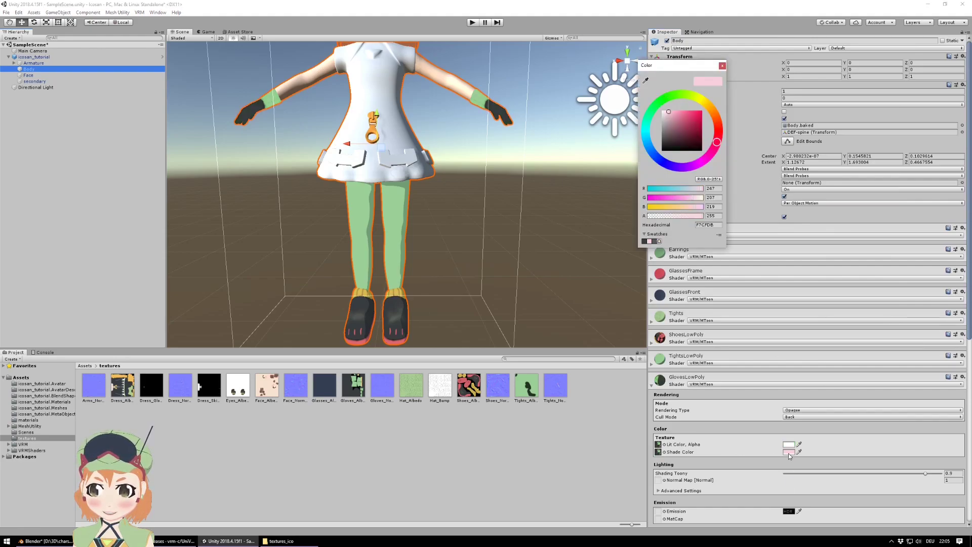
pyautogui.click(656, 242)
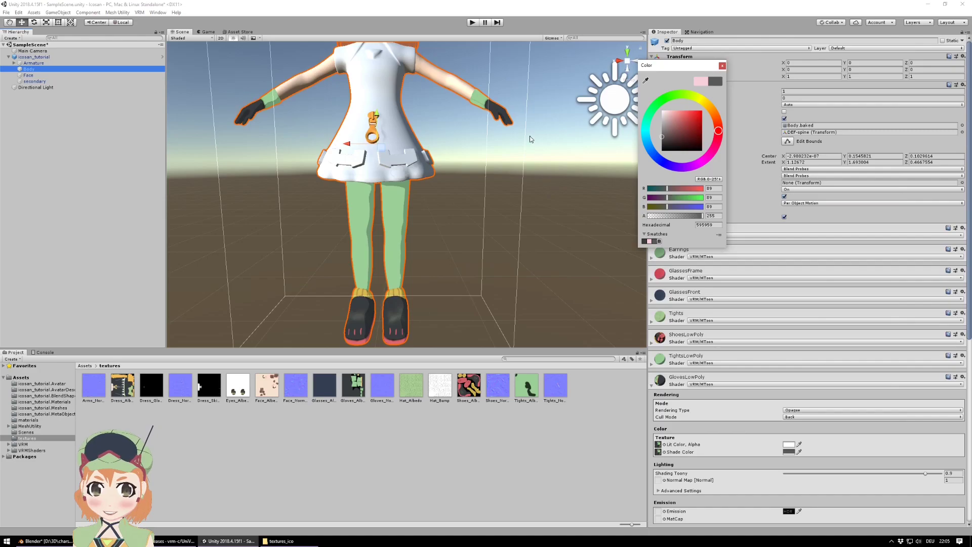
pyautogui.click(723, 66)
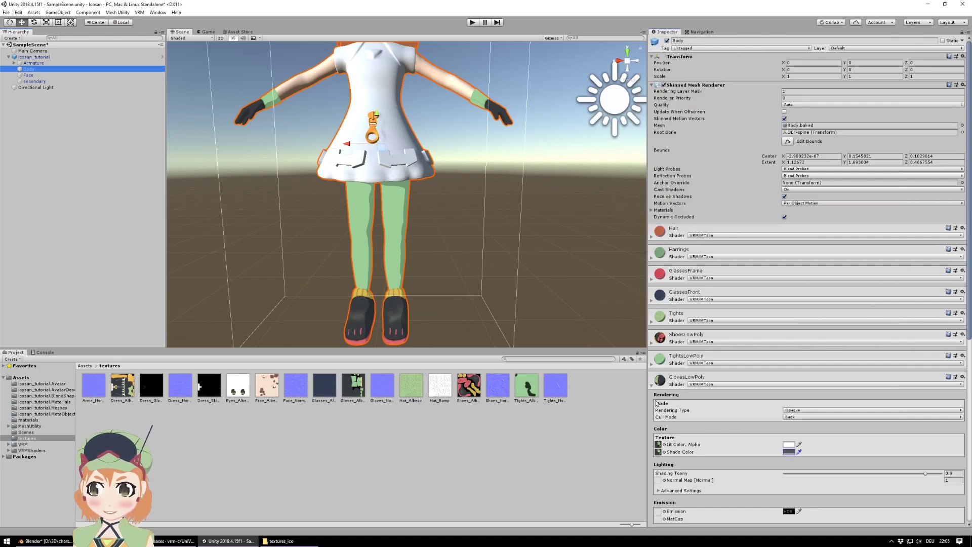
pyautogui.click(653, 385)
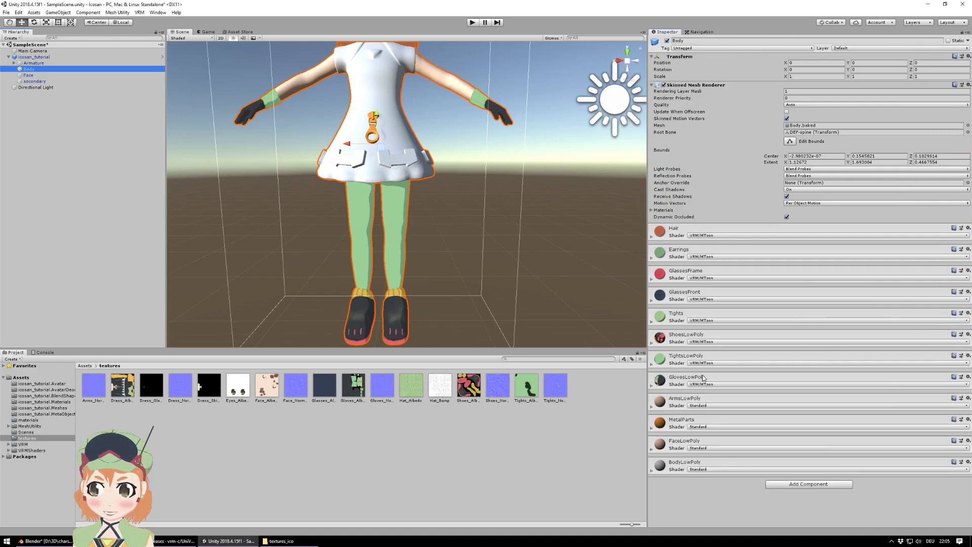
# - Expand the ArmsLowPoly material and switch its shader to VRM/MToon
pyautogui.click(653, 407)
pyautogui.scroll(-5, 710, 354)
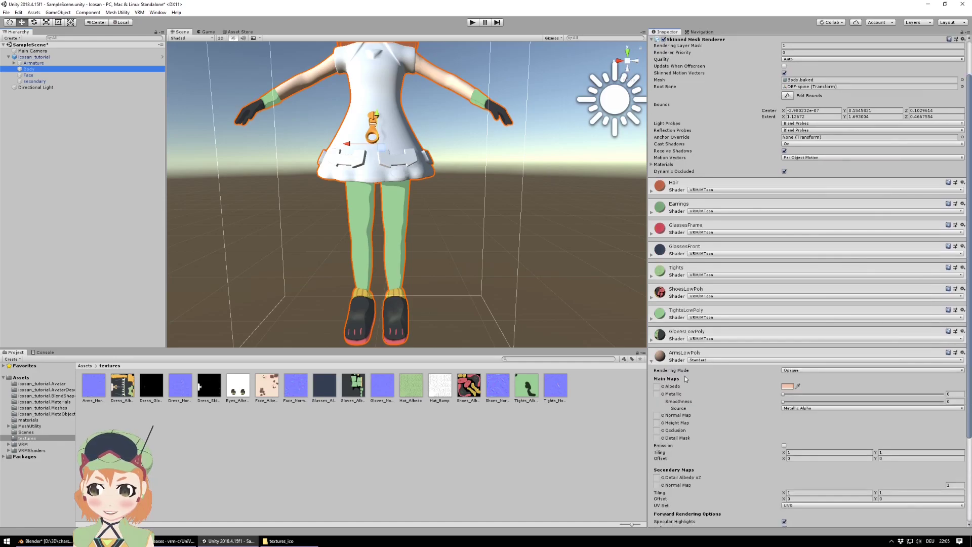
pyautogui.click(722, 292)
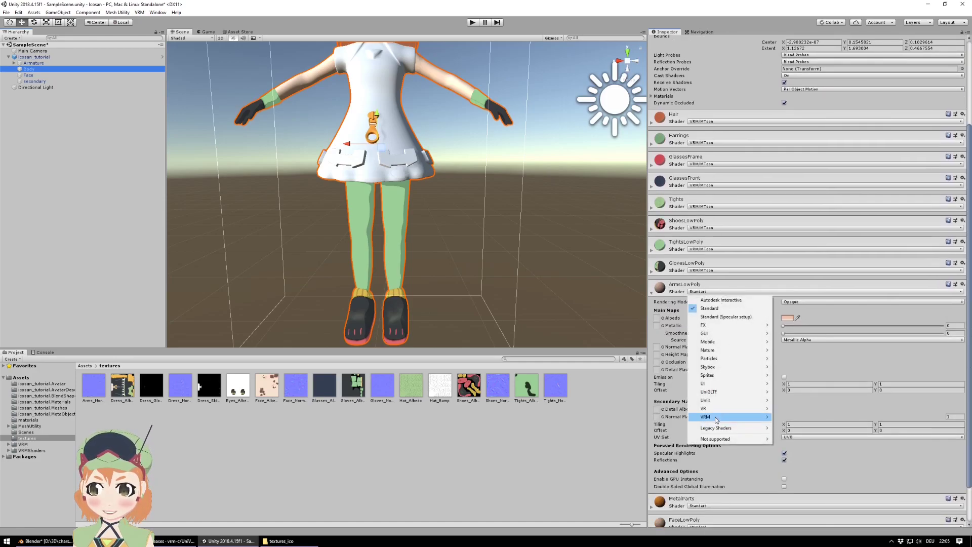
pyautogui.moveTo(717, 418)
pyautogui.click(797, 419)
# - Set the ArmsLowPoly material's Lit Color to the pale skin tone DBC4B3
pyautogui.scroll(3, 521, 174)
pyautogui.moveTo(495, 54); pyautogui.dragTo(504, 149, button='middle')
pyautogui.scroll(6, 503, 147)
pyautogui.scroll(3, 503, 147)
pyautogui.moveTo(531, 81); pyautogui.dragTo(506, 154, button='middle')
pyautogui.scroll(-6, 507, 154)
pyautogui.scroll(2, 505, 155)
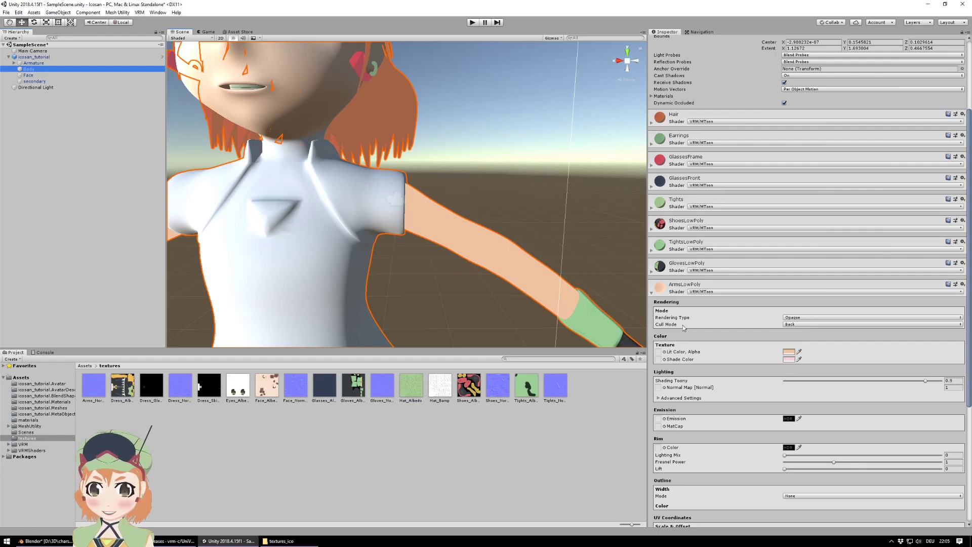
pyautogui.scroll(-2, 437, 261)
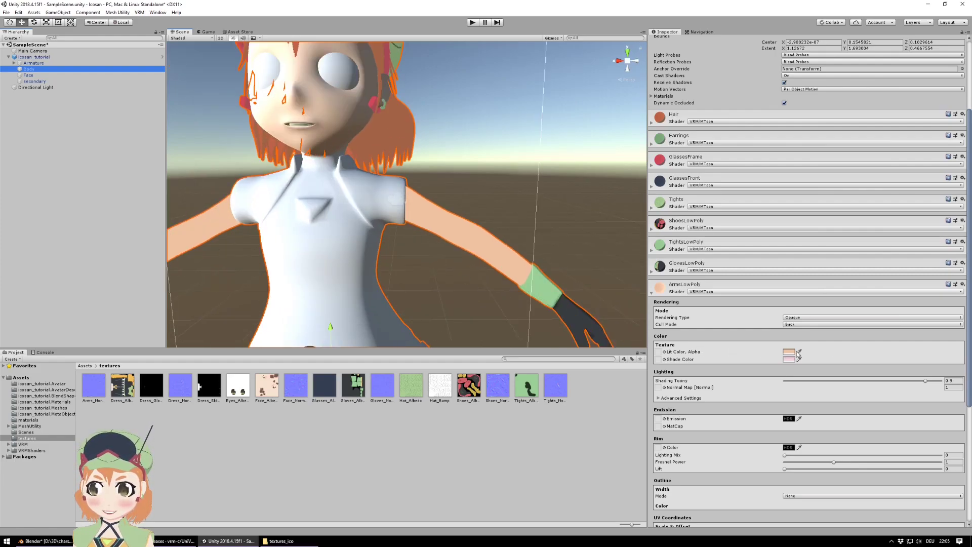
pyautogui.click(792, 354)
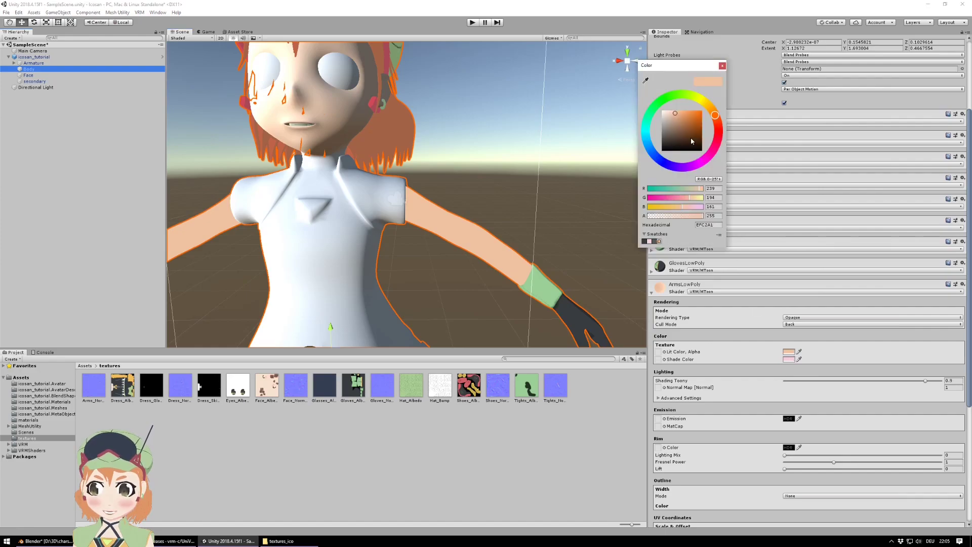
pyautogui.moveTo(674, 116); pyautogui.dragTo(669, 116)
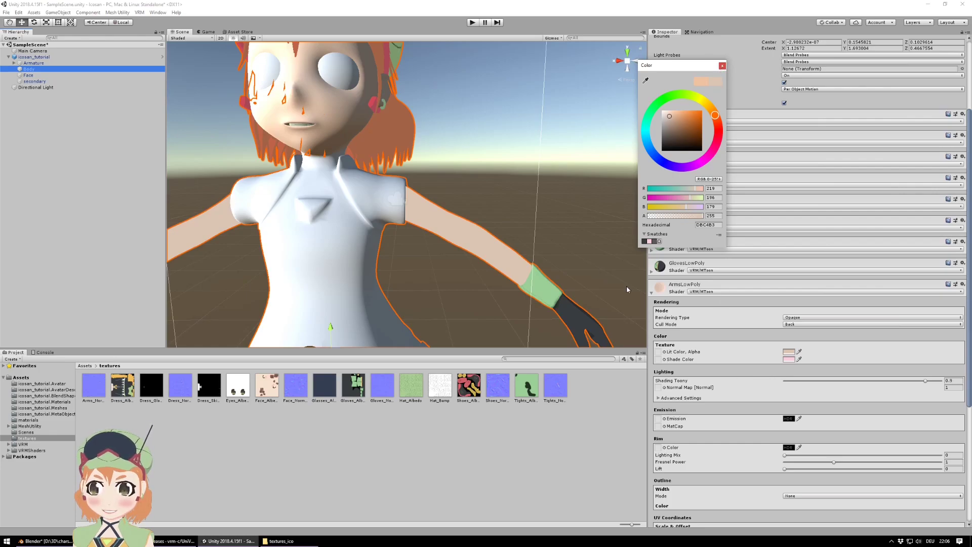
pyautogui.click(450, 271)
# - Set the ArmsLowPoly material's Shade Color to the dark muted pink 7B4857 and check the shading on the arms
pyautogui.scroll(-5, 450, 271)
pyautogui.scroll(3, 449, 271)
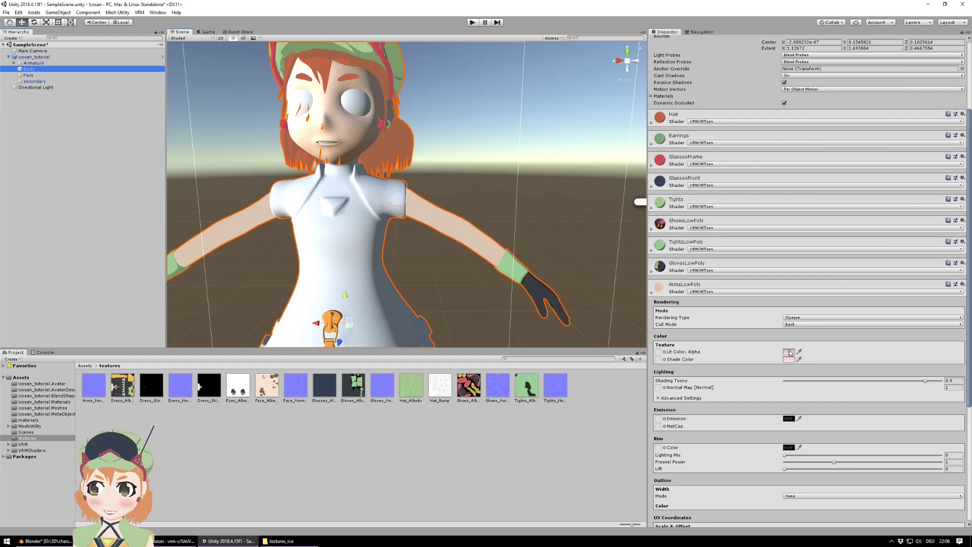
pyautogui.scroll(-2, 445, 236)
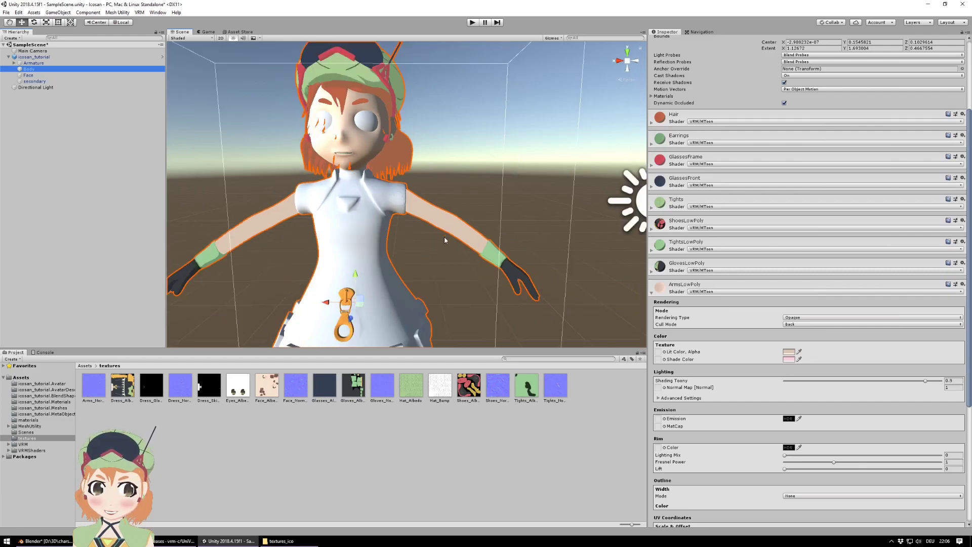
pyautogui.click(789, 360)
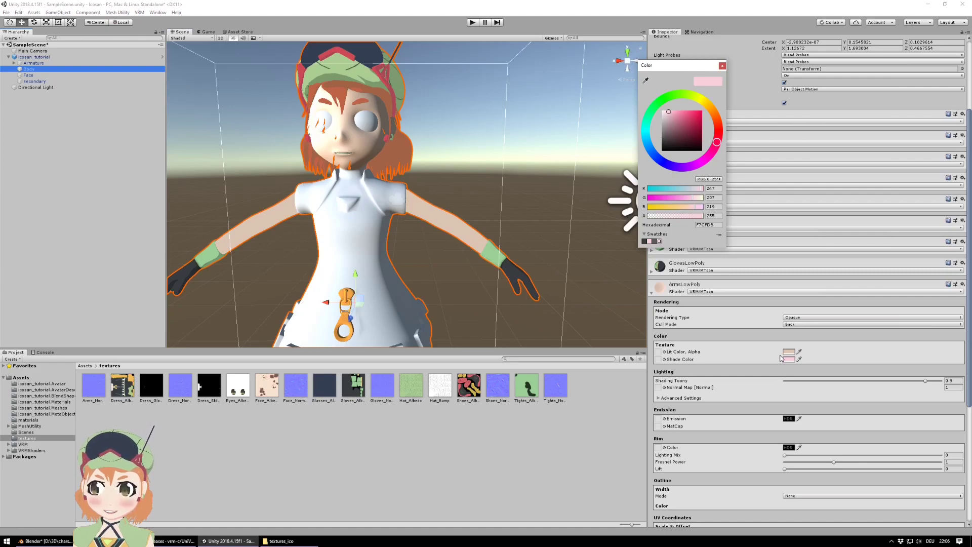
pyautogui.moveTo(674, 117)
pyautogui.mouseDown()
pyautogui.moveTo(692, 119)
pyautogui.moveTo(682, 106)
pyautogui.moveTo(663, 139)
pyautogui.moveTo(681, 135)
pyautogui.mouseUp()
pyautogui.scroll(10, 524, 185)
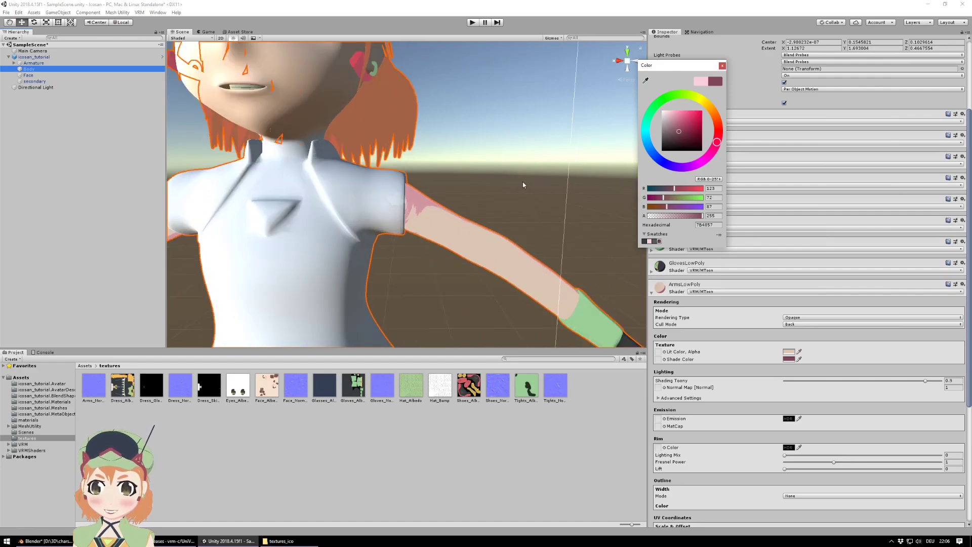
pyautogui.scroll(-9, 523, 185)
pyautogui.scroll(-4, 523, 184)
pyautogui.scroll(4, 524, 184)
pyautogui.scroll(2, 524, 185)
pyautogui.scroll(-6, 524, 184)
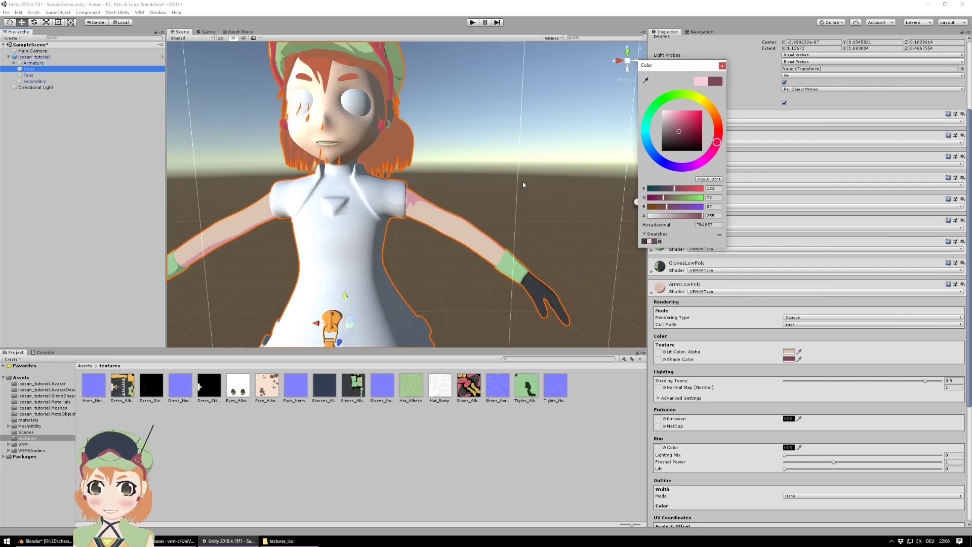
pyautogui.click(612, 203)
# - Select the Directional Light and rotate it to test how the shade color falls on the arms
pyautogui.scroll(-2, 613, 203)
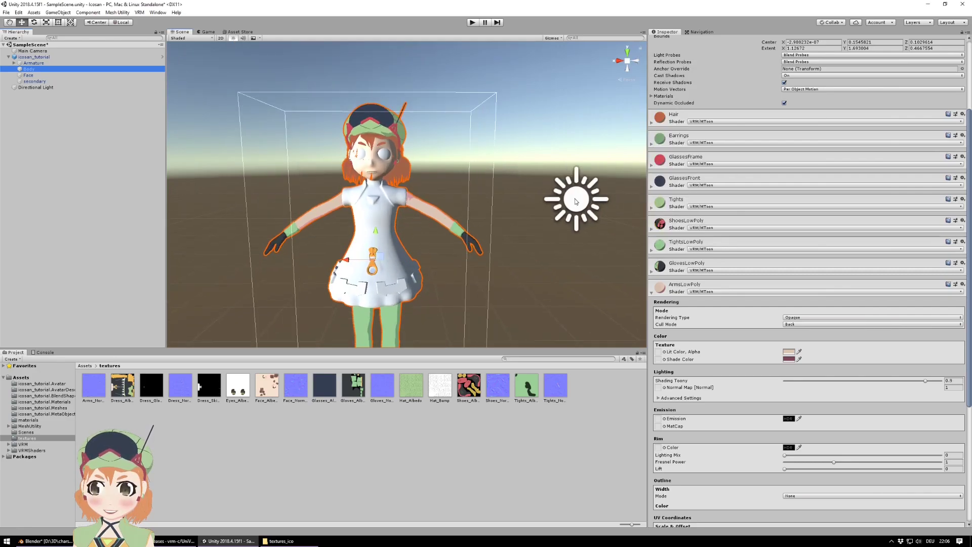
pyautogui.click(53, 87)
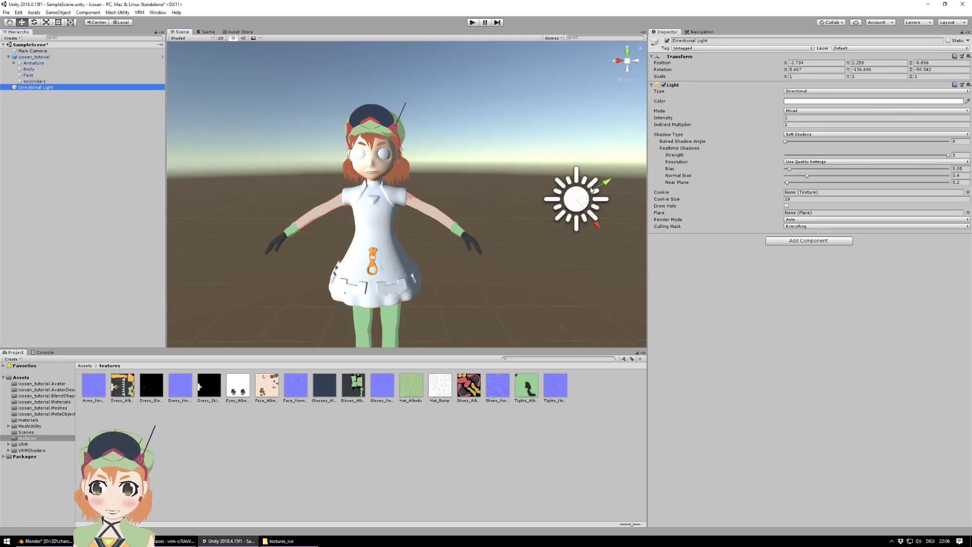
pyautogui.click(584, 196)
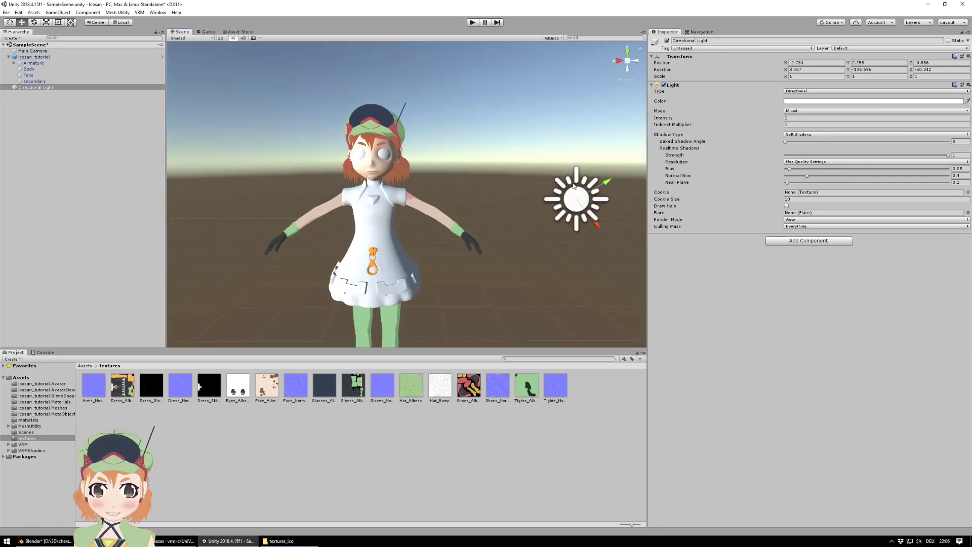
pyautogui.press('e')
pyautogui.moveTo(584, 190); pyautogui.dragTo(559, 194)
pyautogui.scroll(10, 436, 208)
pyautogui.scroll(5, 436, 208)
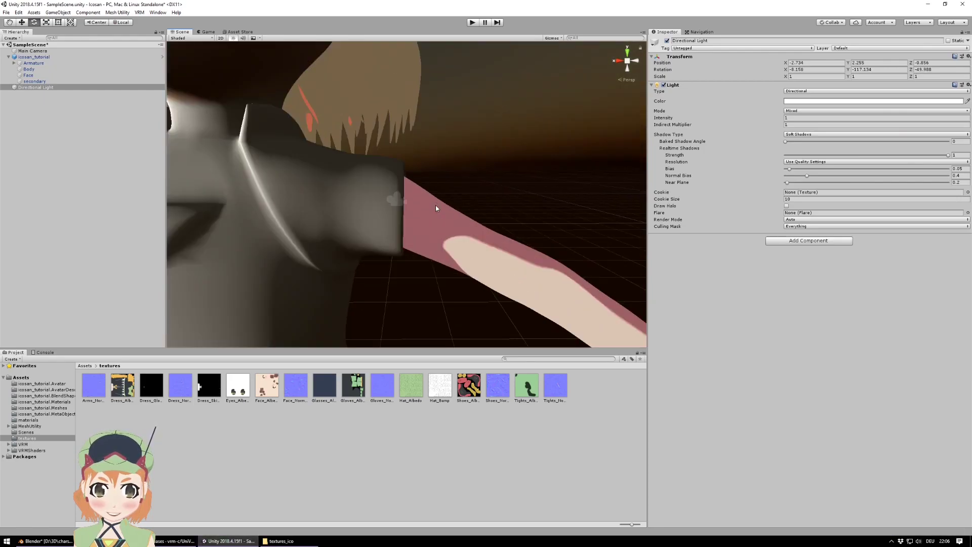
pyautogui.scroll(-10, 466, 200)
pyautogui.scroll(2, 466, 200)
pyautogui.scroll(-5, 467, 199)
pyautogui.moveTo(604, 199); pyautogui.dragTo(624, 178)
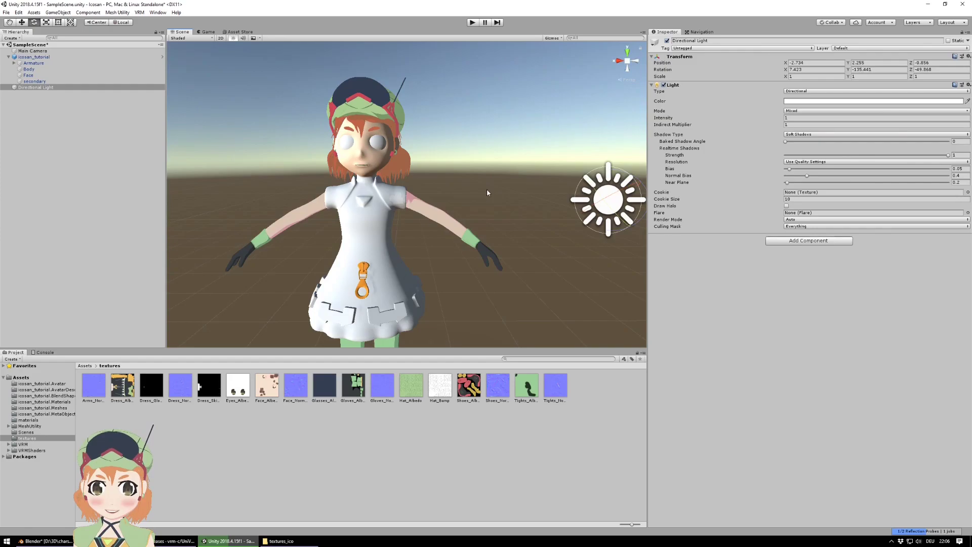
# - Rotate the Directional Light to about X 27, Y -162, Z -113 so it lights the character's front from above
pyautogui.moveTo(584, 227); pyautogui.dragTo(636, 165)
pyautogui.scroll(5, 439, 192)
pyautogui.scroll(3, 439, 194)
pyautogui.scroll(-8, 439, 193)
pyautogui.scroll(5, 438, 193)
pyautogui.scroll(-3, 439, 193)
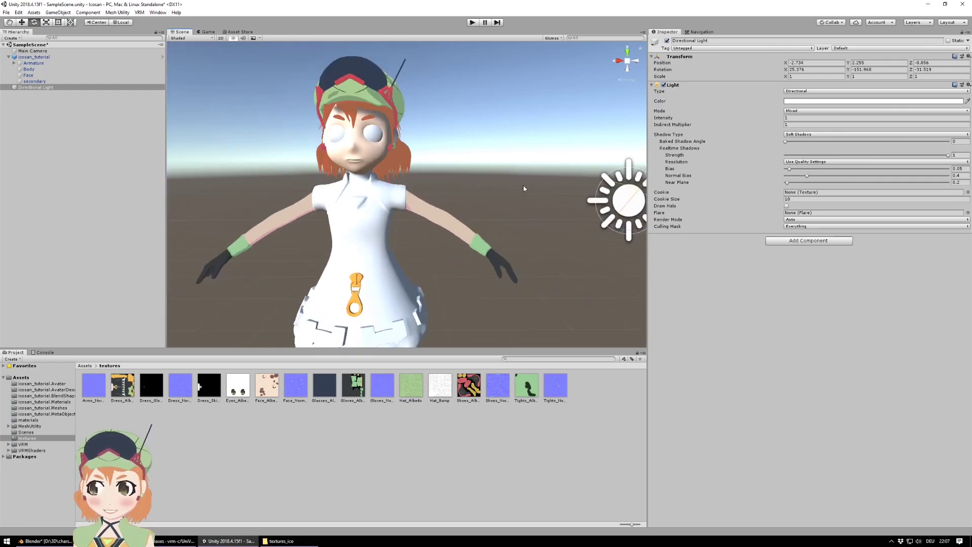
pyautogui.moveTo(617, 170); pyautogui.dragTo(635, 193)
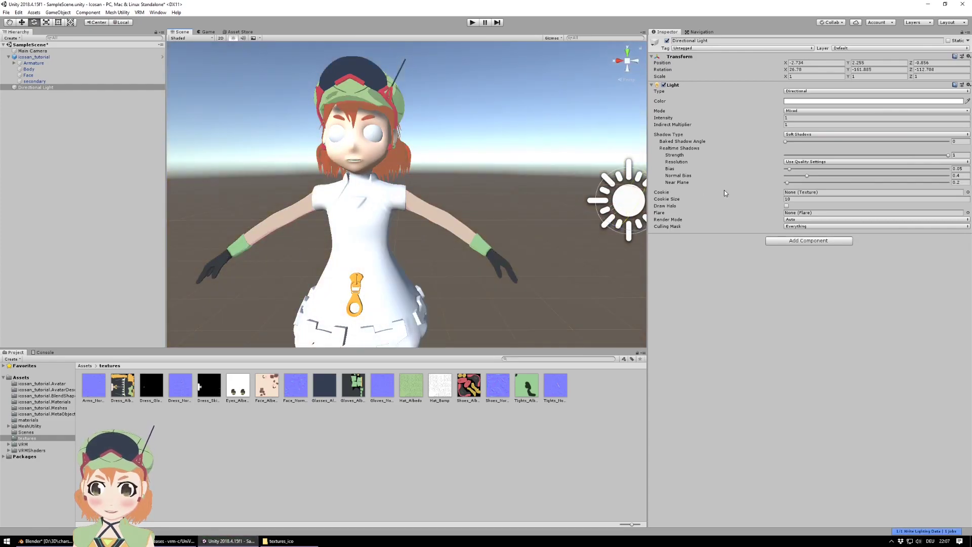
# - Assign the arms normal texture to the ArmsLowPoly material's Normal Map, mark it as a normal map, and collapse the material
pyautogui.click(35, 70)
pyautogui.scroll(-6, 669, 339)
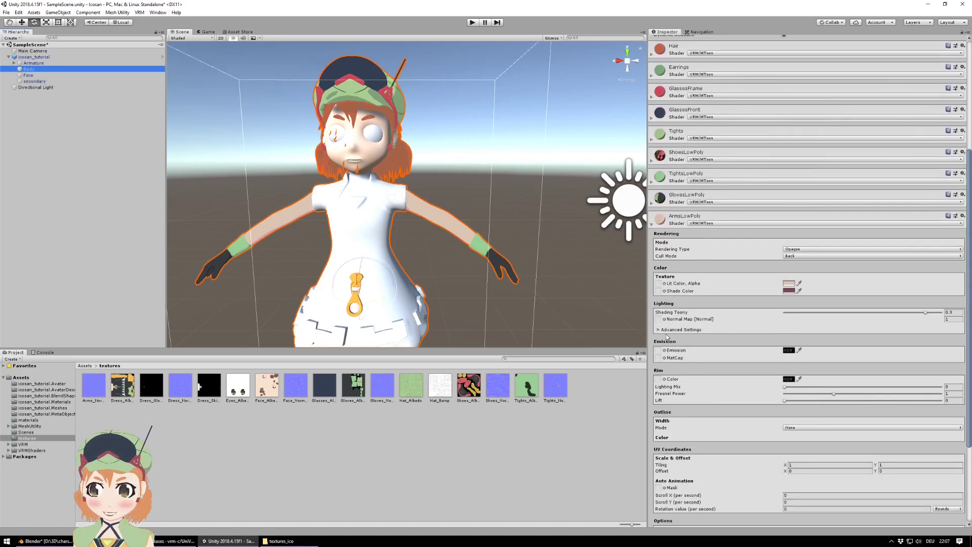
pyautogui.click(653, 225)
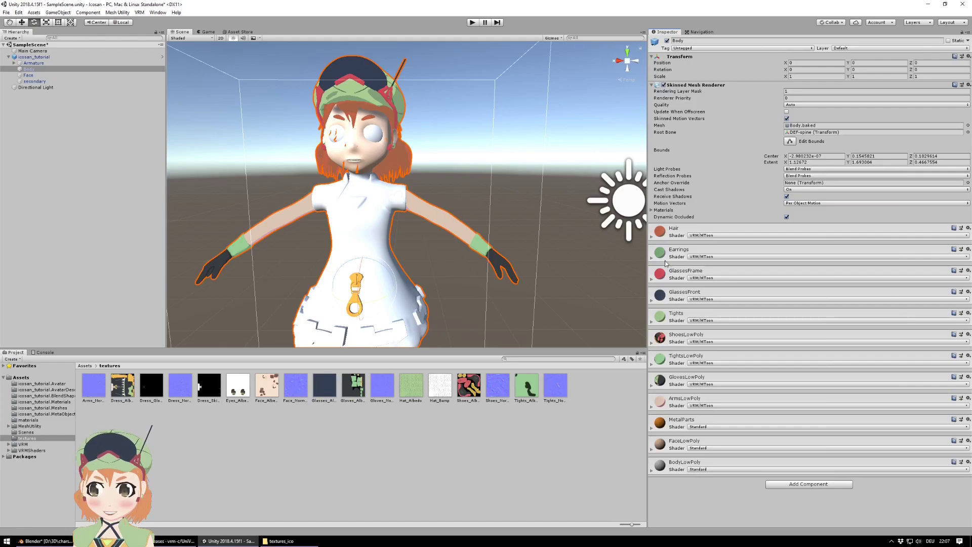
pyautogui.click(652, 406)
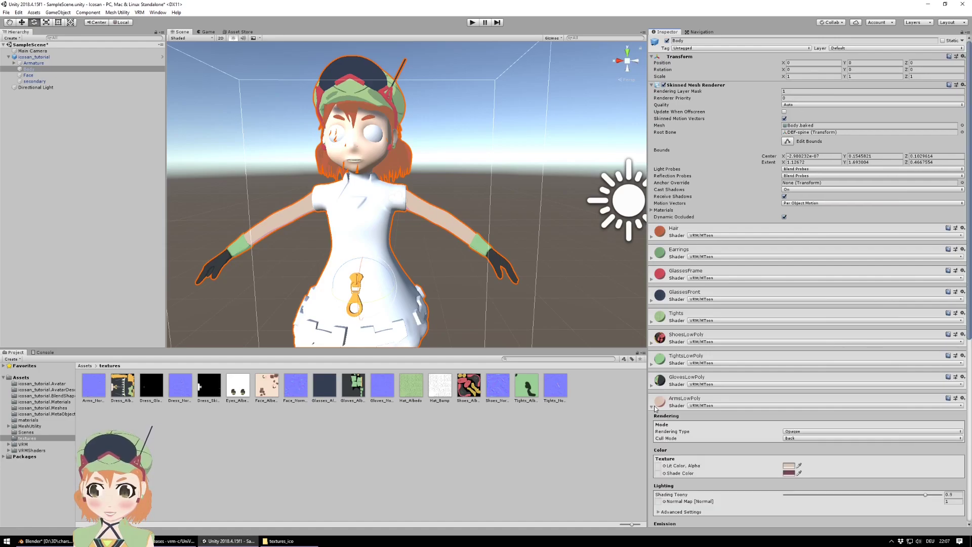
pyautogui.scroll(-5, 654, 406)
pyautogui.moveTo(93, 391); pyautogui.dragTo(661, 365)
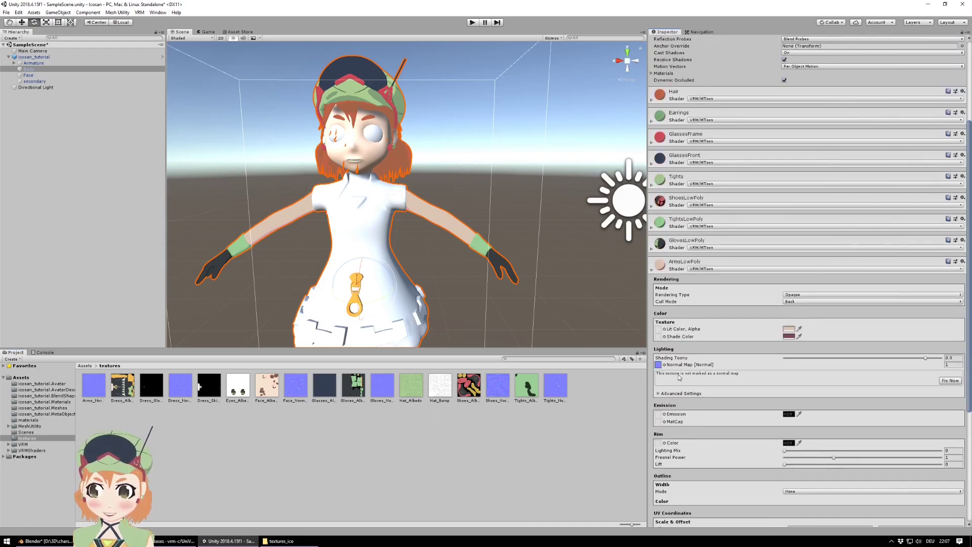
pyautogui.click(950, 381)
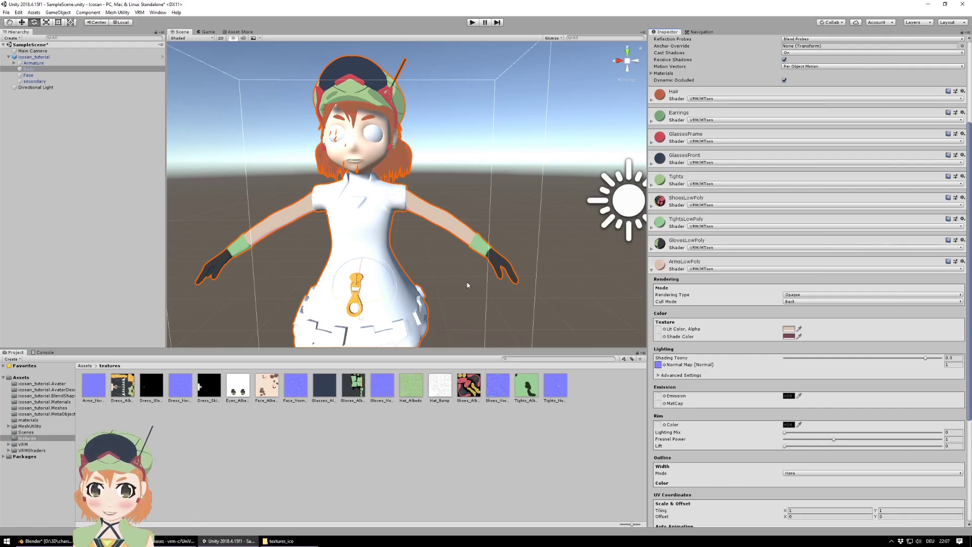
pyautogui.scroll(5, 467, 285)
pyautogui.scroll(-8, 403, 222)
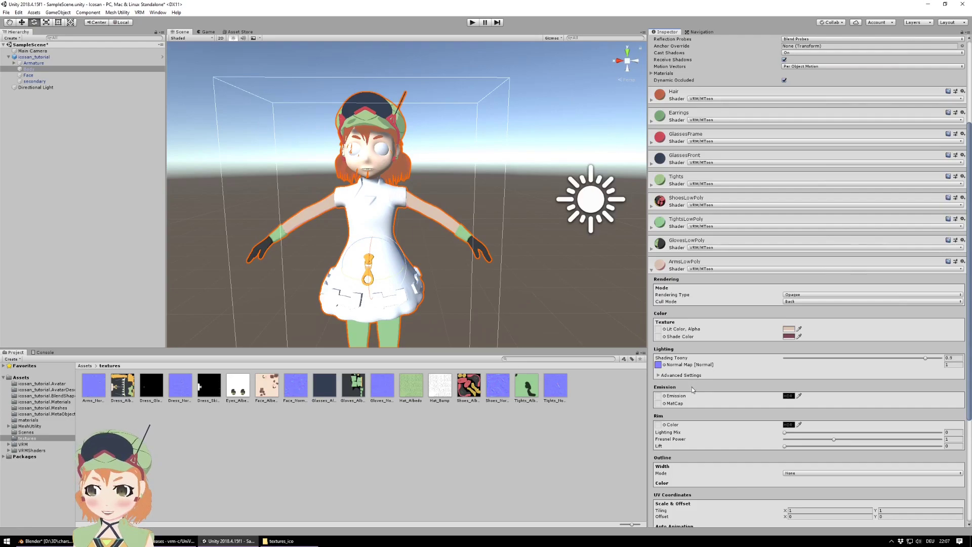
pyautogui.click(653, 272)
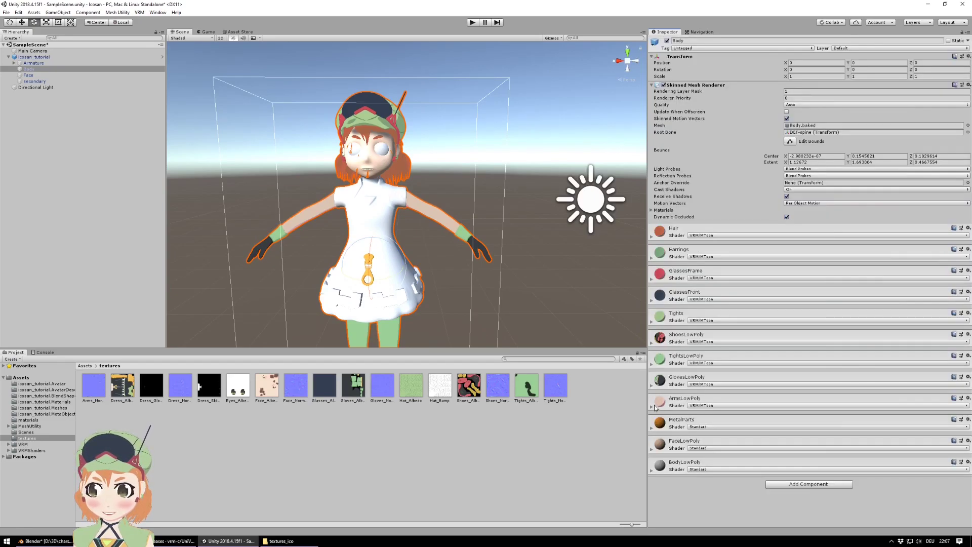
# - Expand the MetalParts material and switch its shader to VRM/MToon
pyautogui.click(652, 428)
pyautogui.scroll(-3, 770, 375)
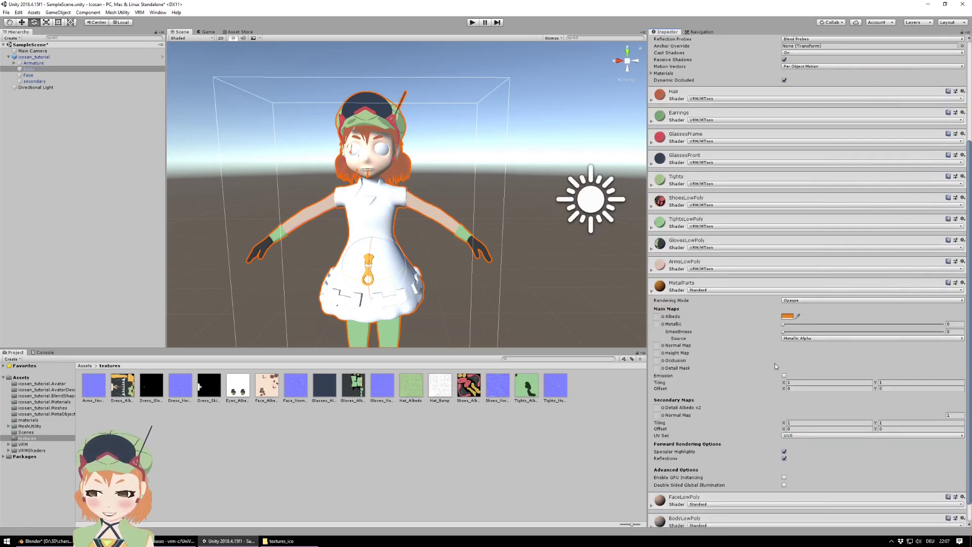
pyautogui.click(718, 292)
pyautogui.moveTo(725, 415)
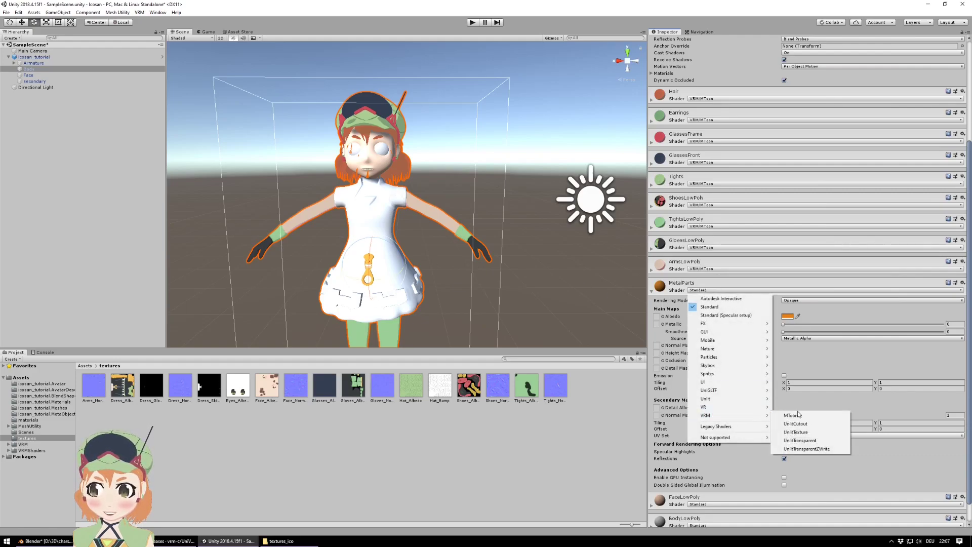
pyautogui.click(793, 415)
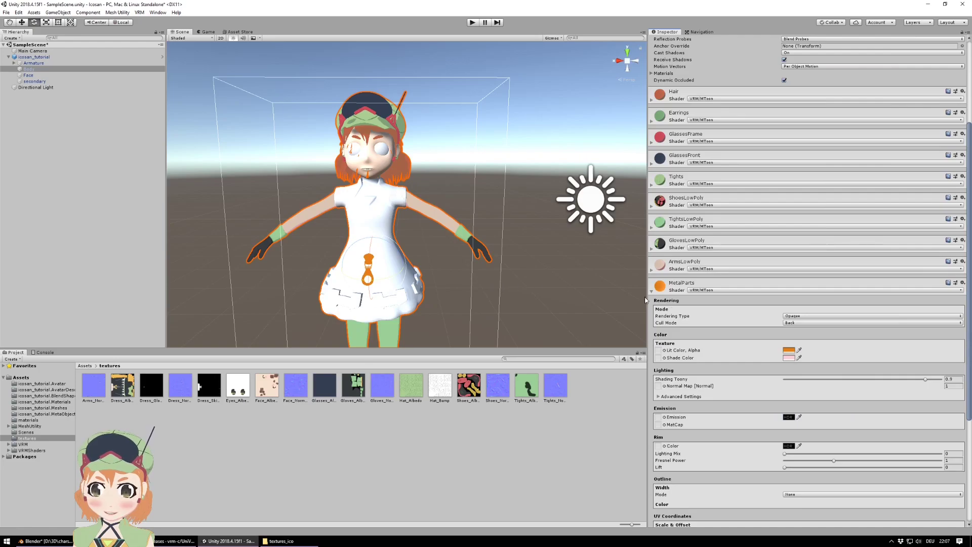
# - Set the MetalParts material's Lit Color to the golden yellow E2B71A
pyautogui.scroll(-4, 460, 310)
pyautogui.scroll(6, 461, 310)
pyautogui.scroll(-2, 460, 310)
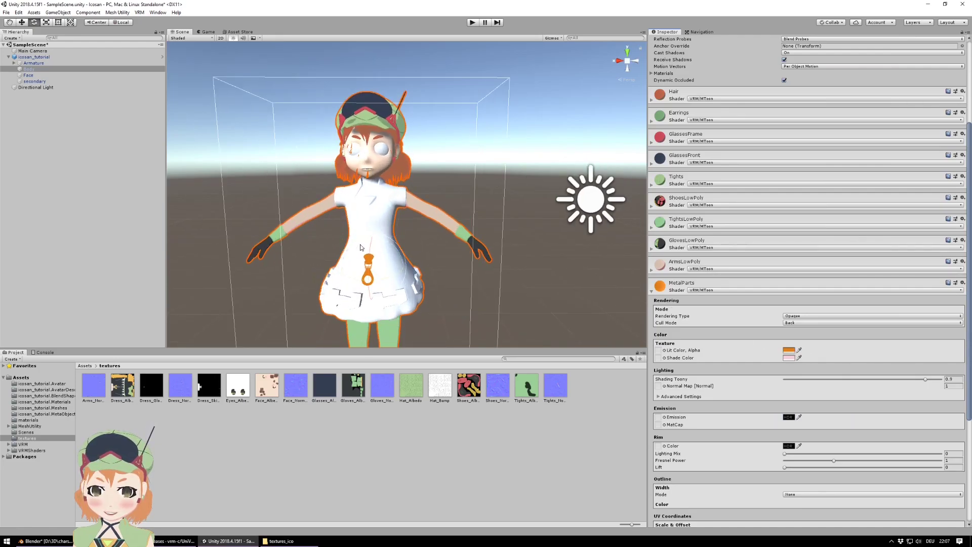
pyautogui.click(789, 351)
pyautogui.moveTo(714, 112); pyautogui.dragTo(707, 104)
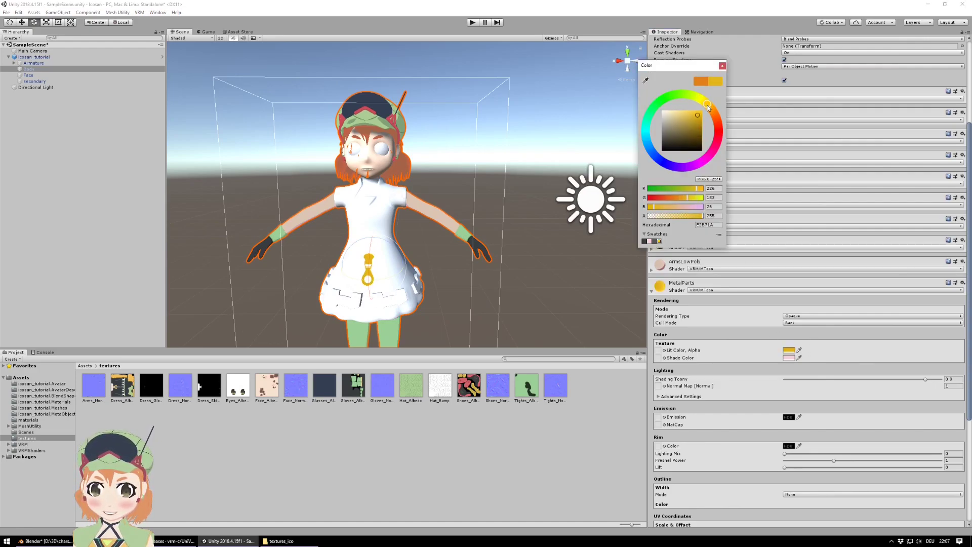
pyautogui.click(722, 66)
# - Set the MetalParts material's Shade Color to the saved dark grey and collapse the material
pyautogui.click(789, 357)
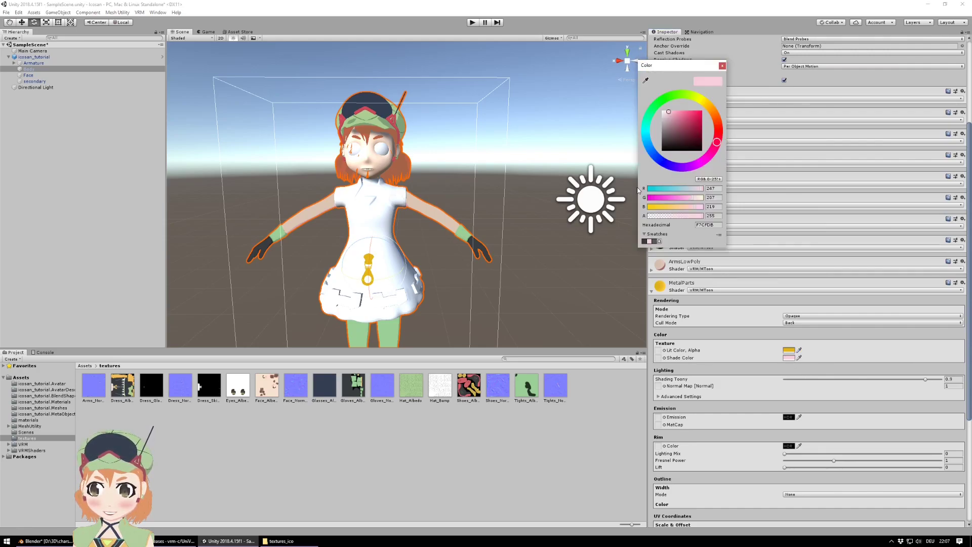
pyautogui.click(722, 66)
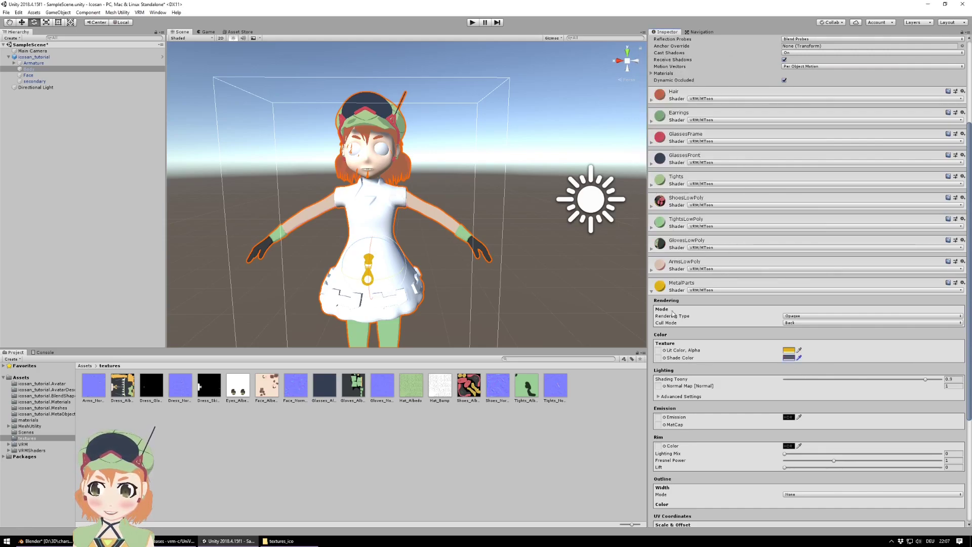
pyautogui.click(653, 292)
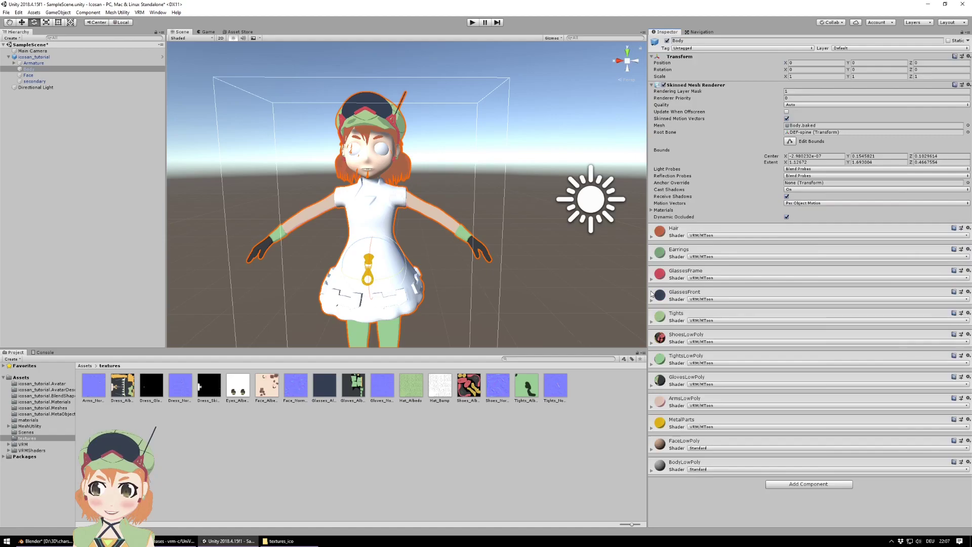
# - Expand the FaceLowPoly material and switch its shader to VRM/MToon
pyautogui.click(652, 451)
pyautogui.scroll(-6, 709, 422)
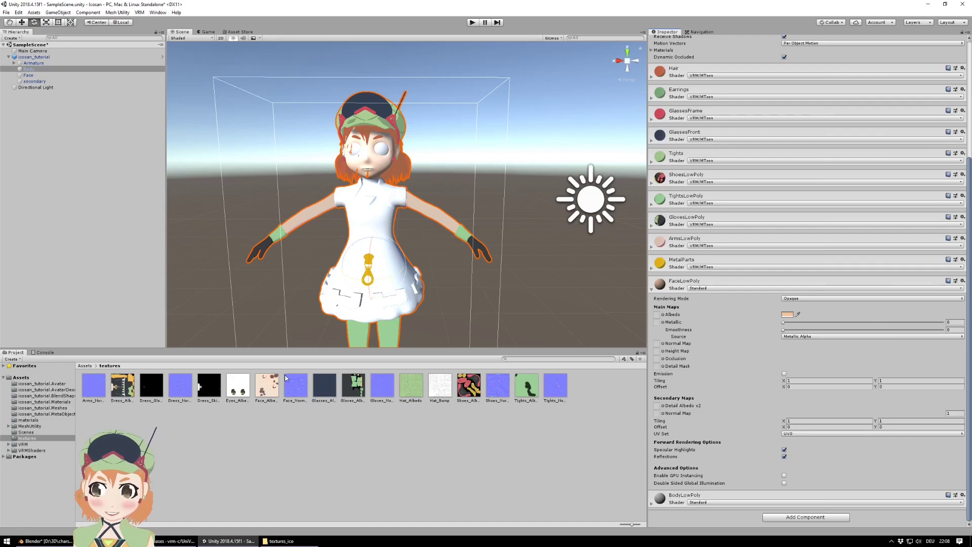
pyautogui.click(702, 288)
pyautogui.moveTo(709, 413)
pyautogui.click(815, 415)
# - Assign the face albedo texture to FaceLowPoly's Lit Color and Shade Color slots and set the Lit Color to white FFFFFF
pyautogui.moveTo(260, 393); pyautogui.dragTo(660, 349)
pyautogui.moveTo(268, 396); pyautogui.dragTo(659, 357)
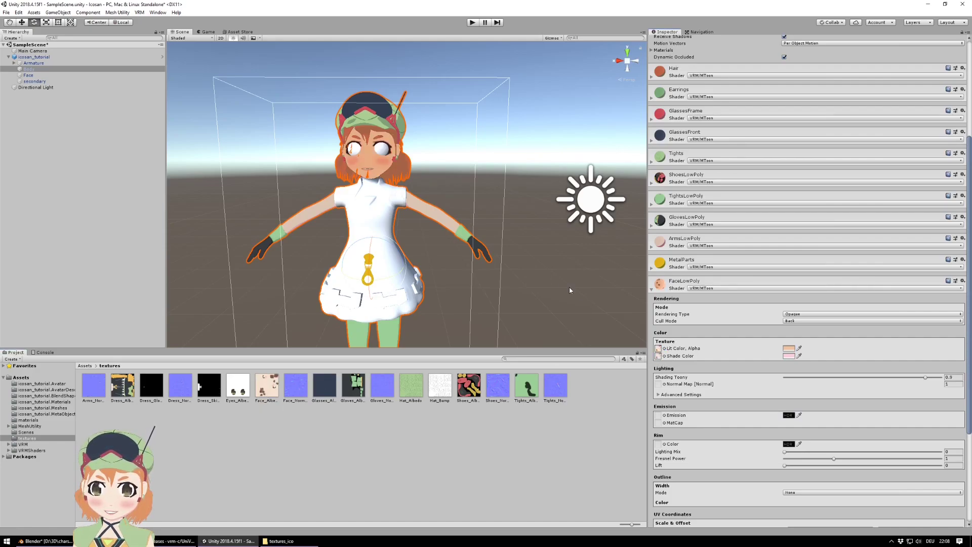
pyautogui.click(790, 349)
pyautogui.moveTo(679, 117); pyautogui.dragTo(661, 110)
pyautogui.scroll(5, 466, 130)
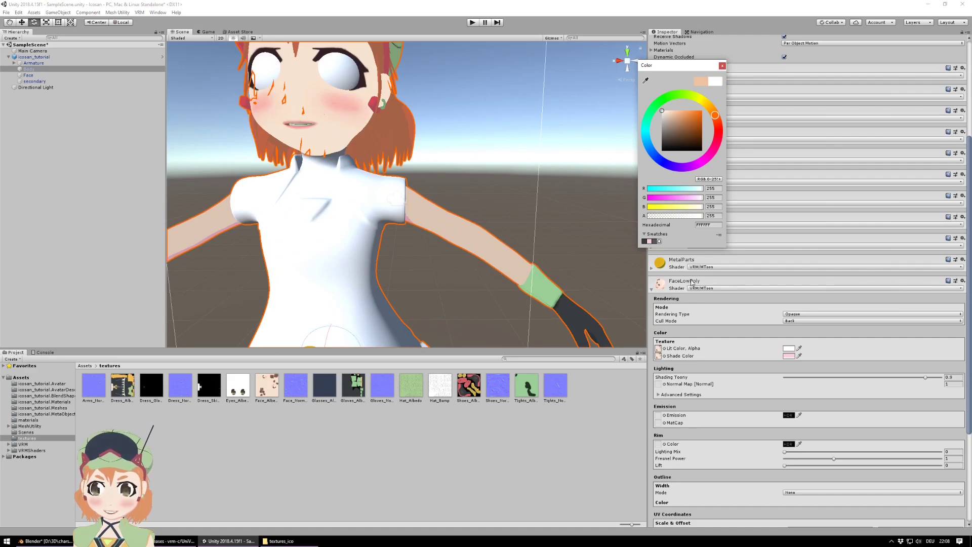
pyautogui.click(694, 299)
# - Expand the ArmsLowPoly material and lighten its Lit Color to a paler skin tone that matches the face
pyautogui.click(653, 247)
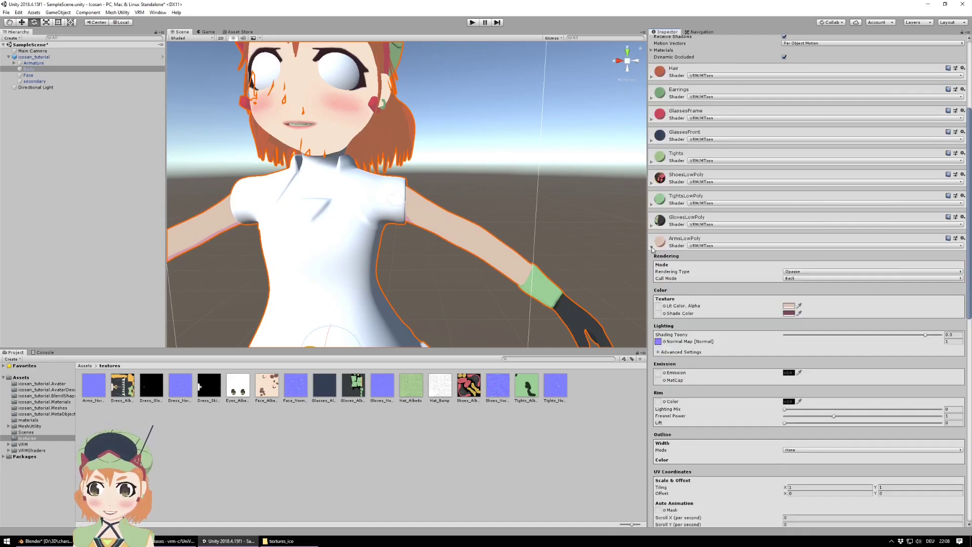
pyautogui.click(789, 306)
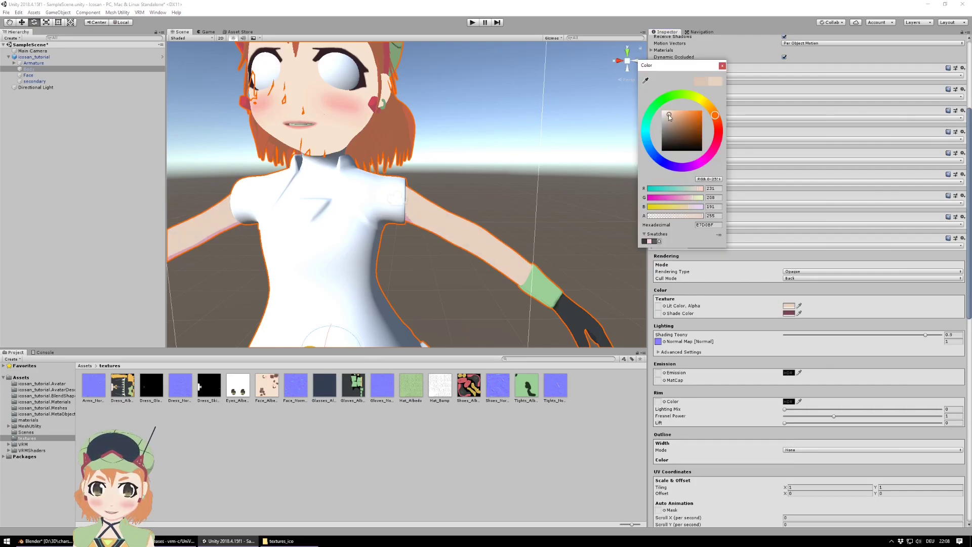
pyautogui.moveTo(667, 114); pyautogui.dragTo(667, 116)
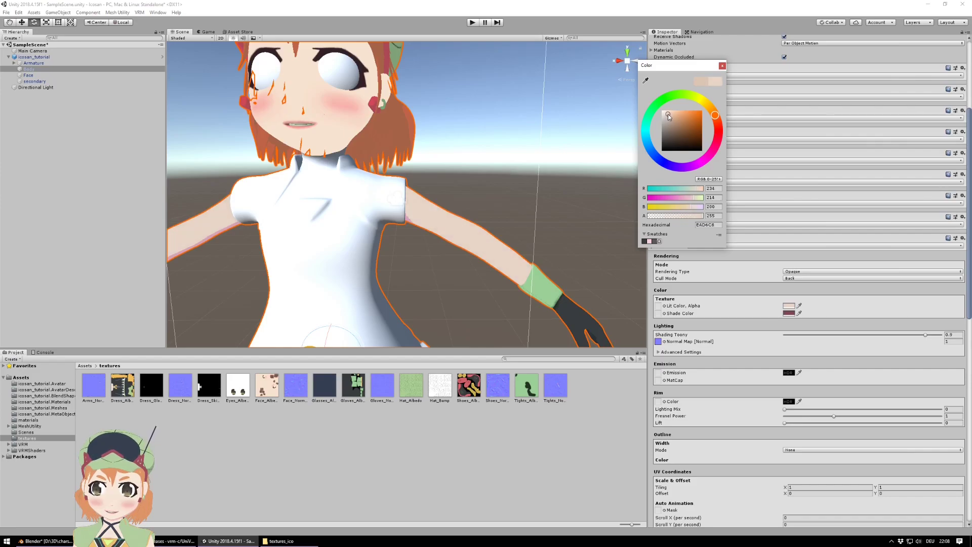
pyautogui.click(551, 185)
pyautogui.scroll(-8, 521, 189)
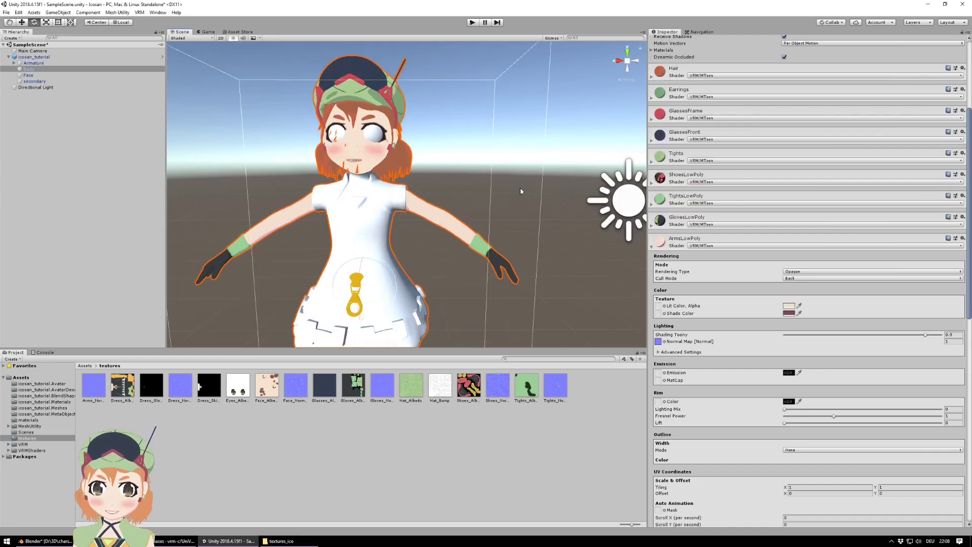
pyautogui.scroll(7, 520, 188)
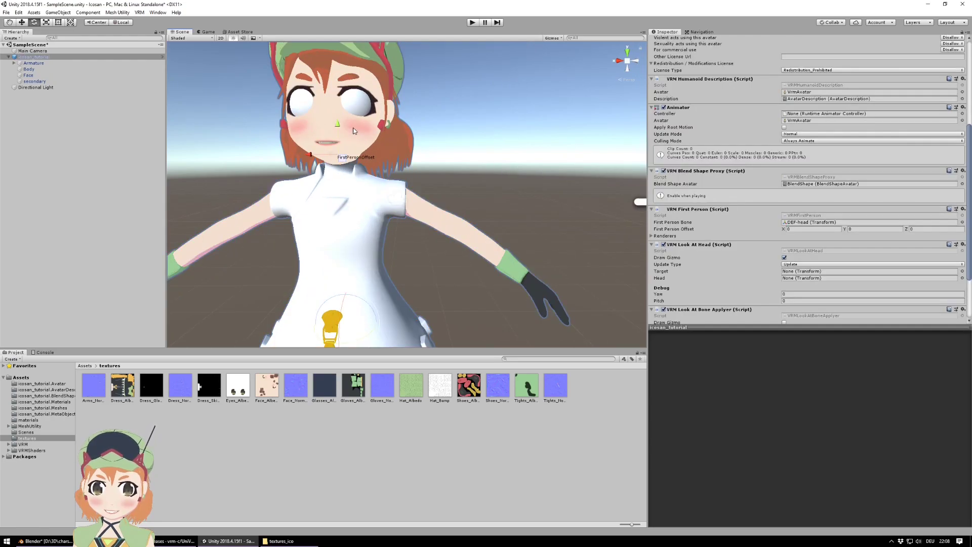
# - Reselect the Body mesh and save the ArmsLowPoly material's dark muted pink Shade Color as a color swatch
pyautogui.click(353, 131)
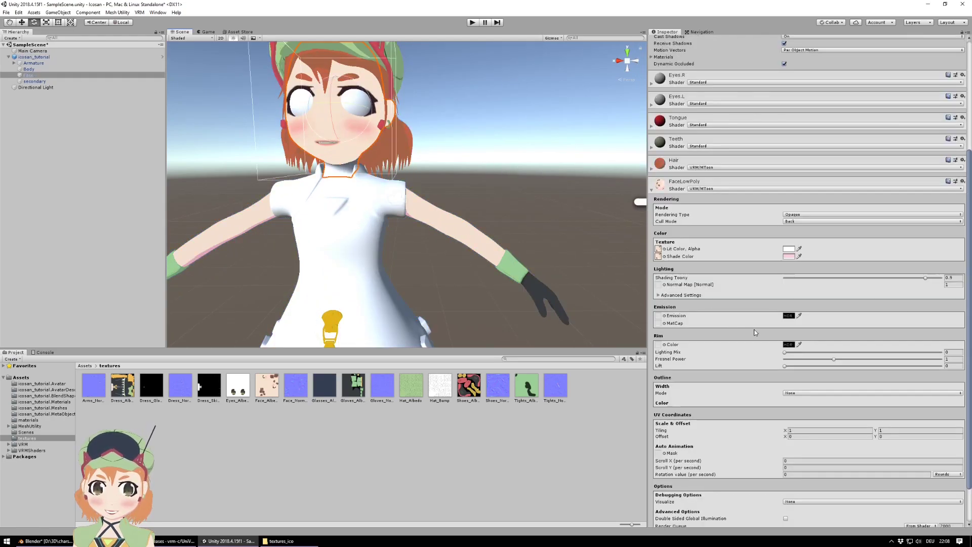
pyautogui.click(447, 227)
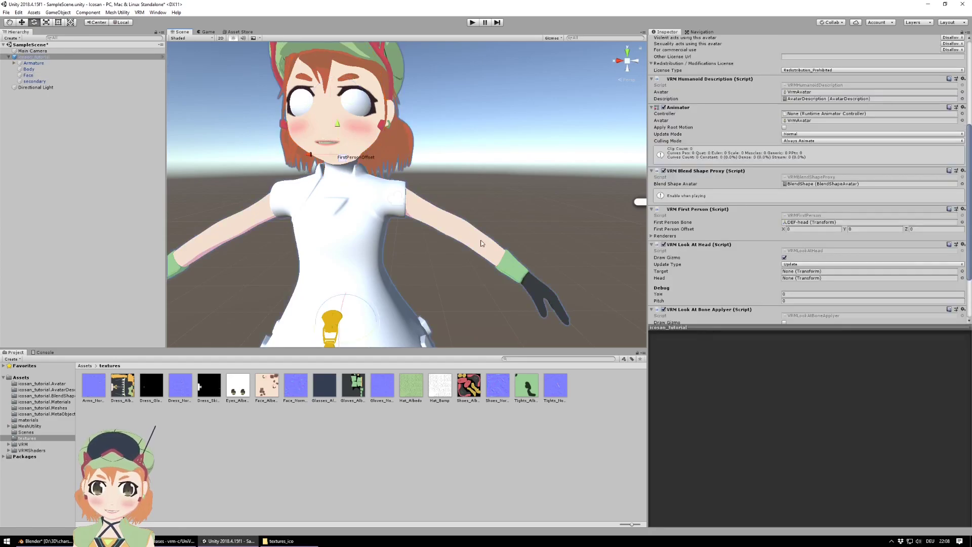
pyautogui.click(445, 220)
pyautogui.click(790, 313)
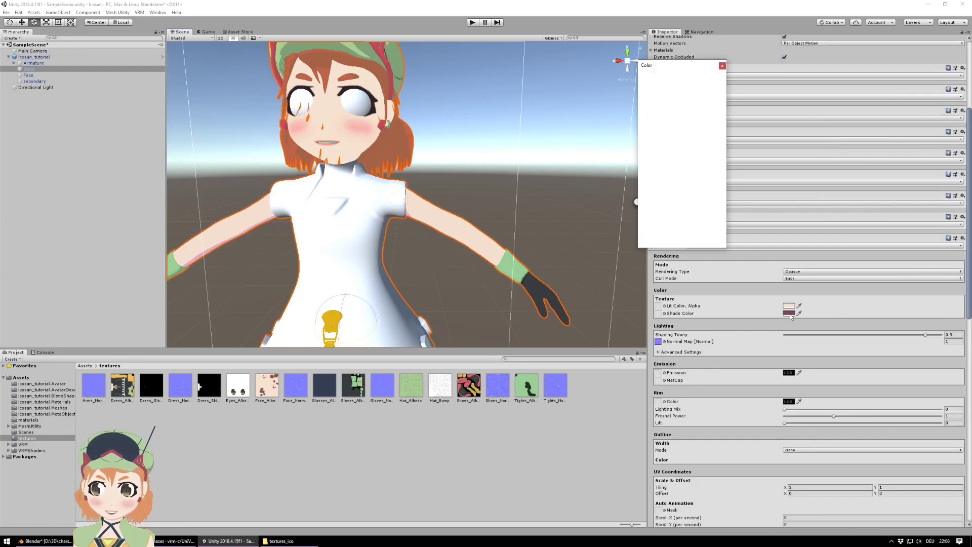
pyautogui.click(717, 225)
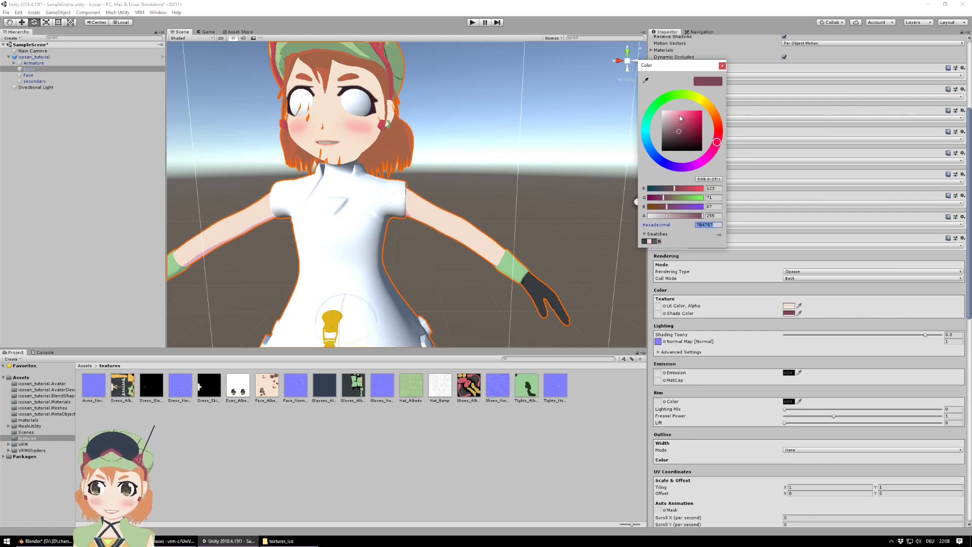
pyautogui.click(659, 241)
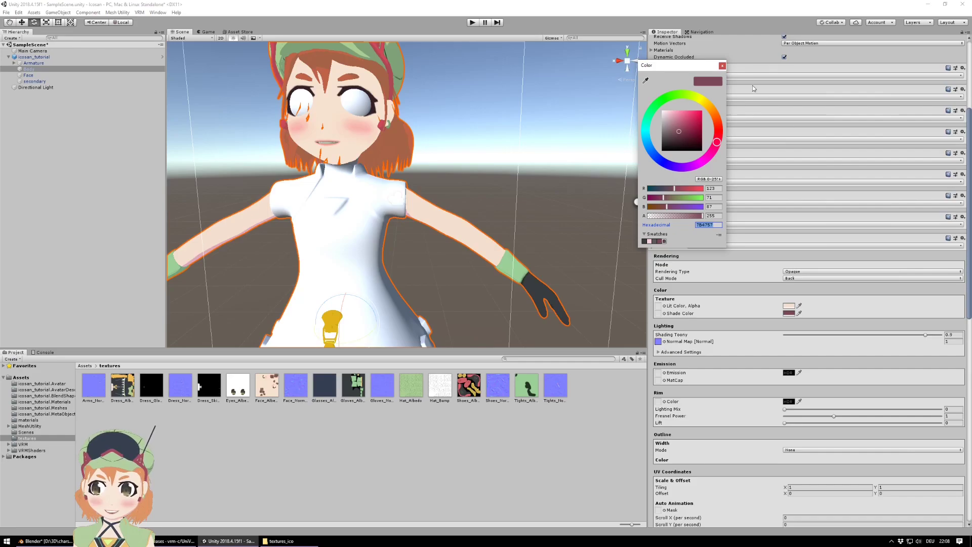
# - Set FaceLowPoly's Shade Color to the same dark muted pink as ArmsLowPoly, 7B4757
pyautogui.click(723, 66)
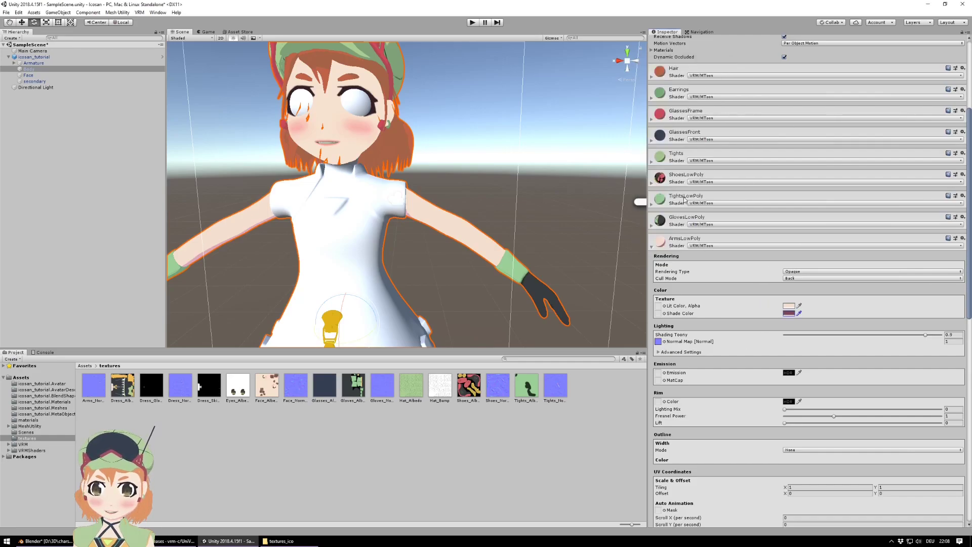
pyautogui.click(652, 247)
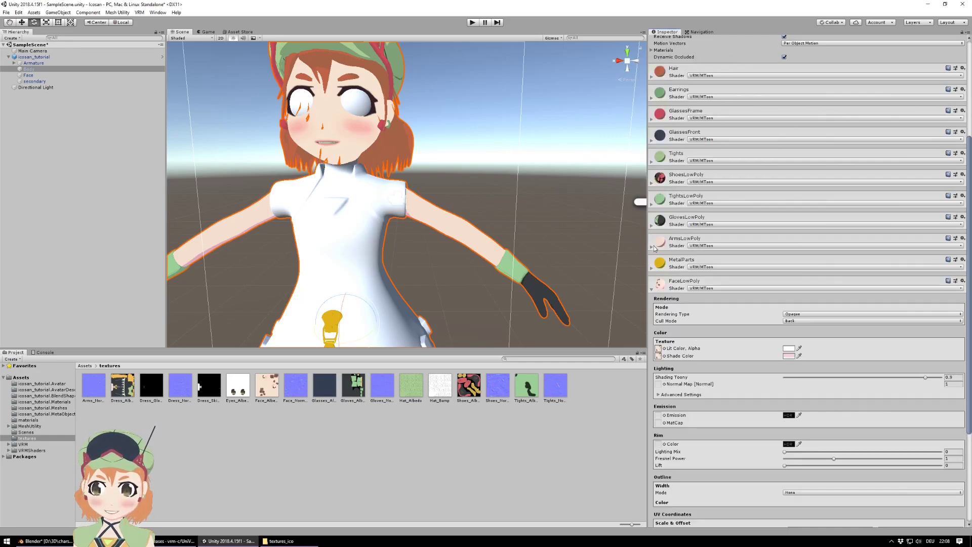
pyautogui.click(789, 356)
pyautogui.click(710, 225)
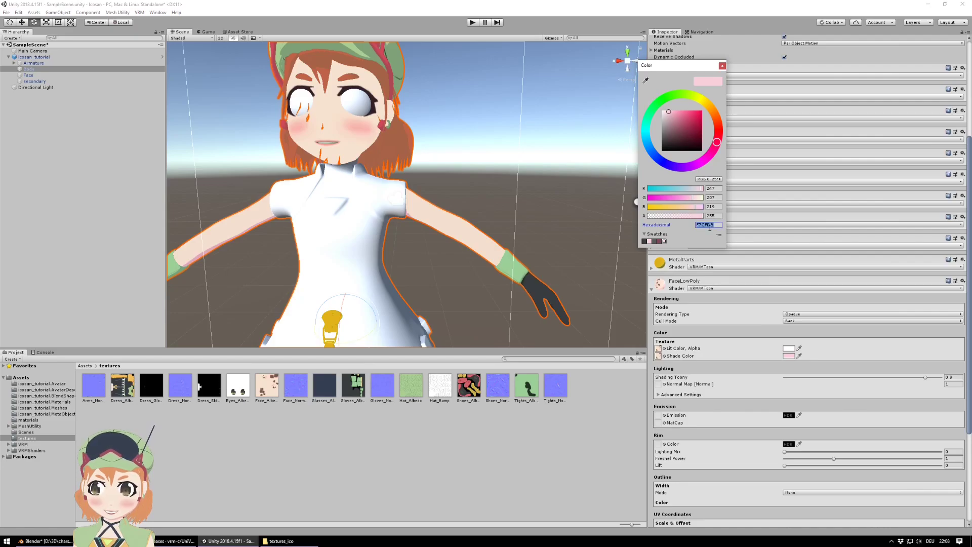
pyautogui.hotkey('ctrl', 'v')
pyautogui.click(627, 235)
# - Examine how the shading on the face compares with the arms from different distances and angles
pyautogui.scroll(-5, 475, 195)
pyautogui.scroll(5, 475, 195)
pyautogui.moveTo(487, 190); pyautogui.dragTo(520, 194, button='right')
pyautogui.moveTo(490, 196); pyautogui.dragTo(530, 195, button='middle')
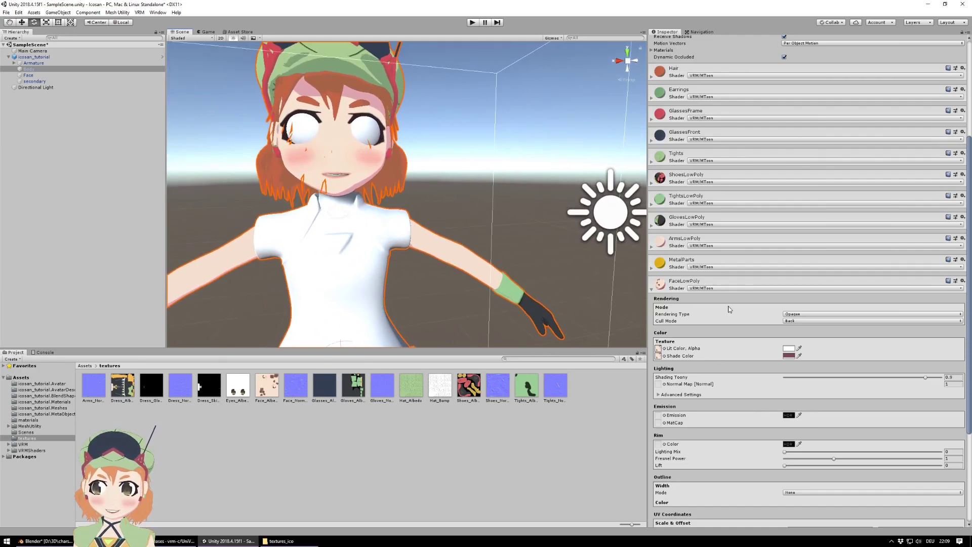
pyautogui.scroll(-1, 528, 249)
pyautogui.scroll(2, 528, 249)
pyautogui.scroll(-2, 528, 249)
pyautogui.scroll(1, 529, 249)
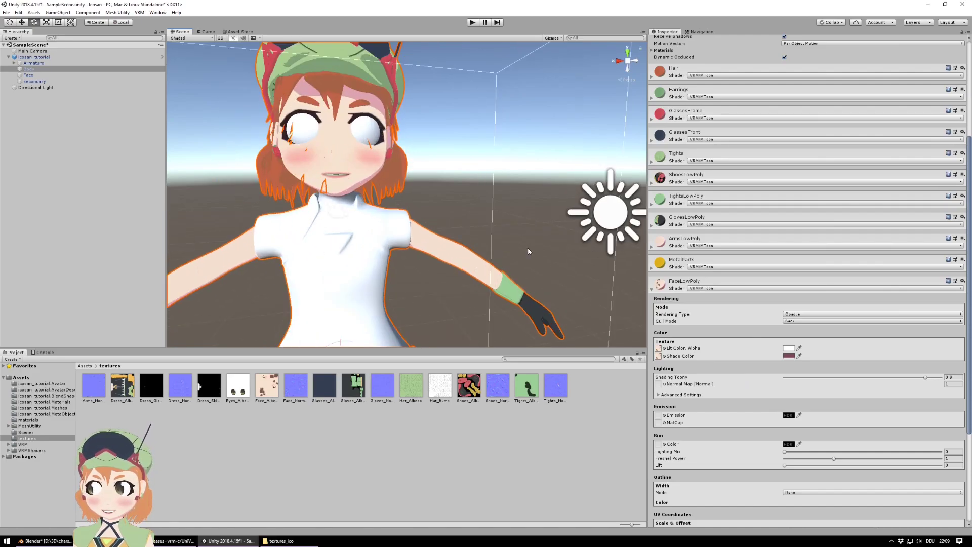
pyautogui.scroll(-1, 454, 206)
pyautogui.scroll(1, 454, 207)
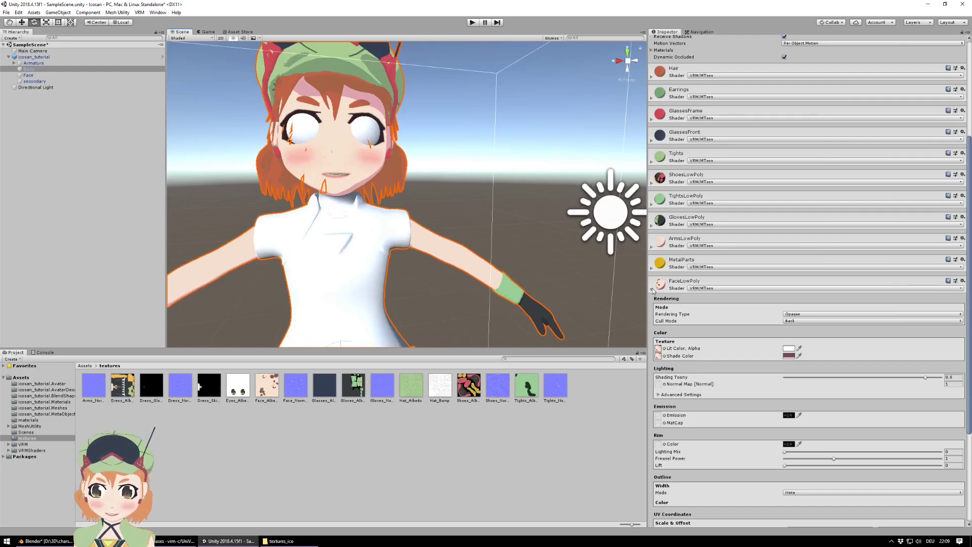
# - Assign the face normals texture to FaceLowPoly's Normal Map, fix its import type as a normal map, and collapse the material
pyautogui.scroll(-6, 653, 293)
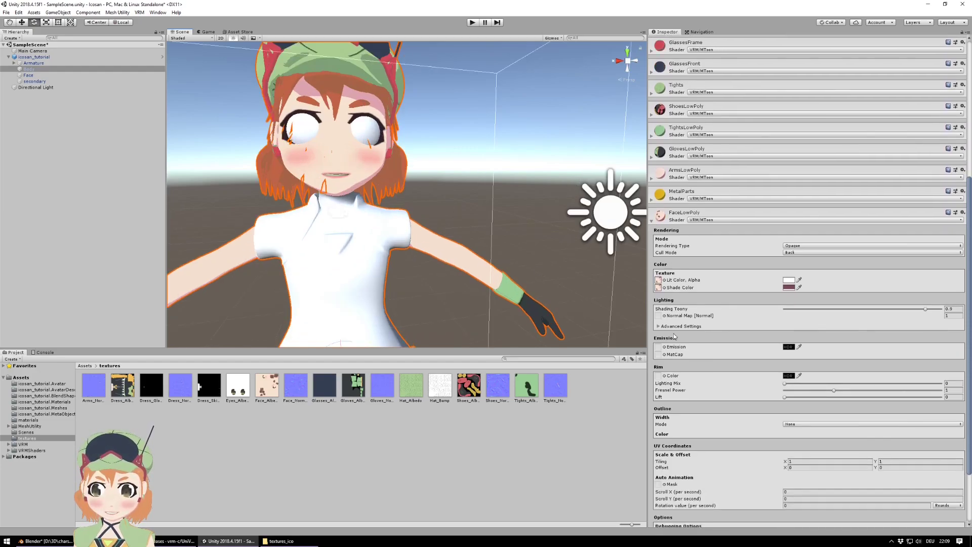
pyautogui.moveTo(295, 386); pyautogui.dragTo(659, 238)
pyautogui.click(956, 255)
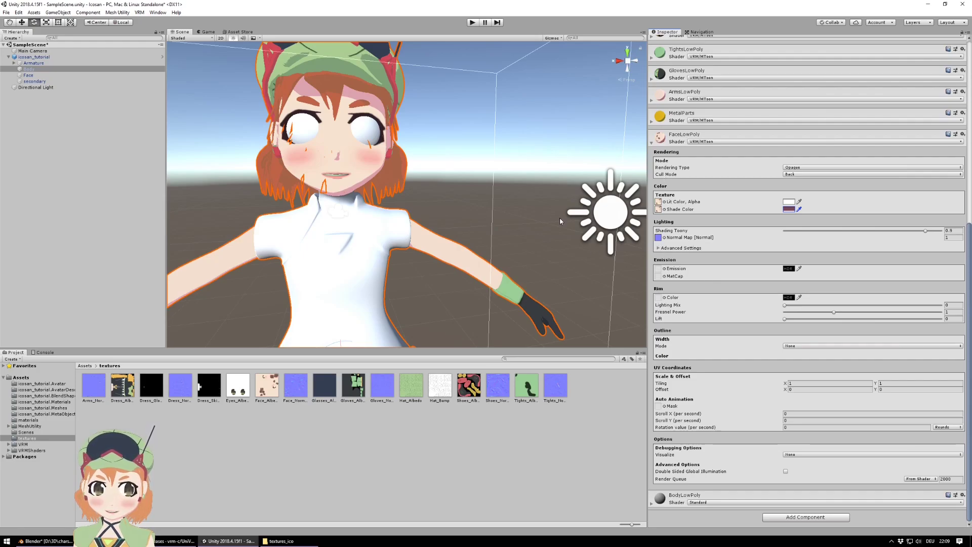
pyautogui.click(652, 143)
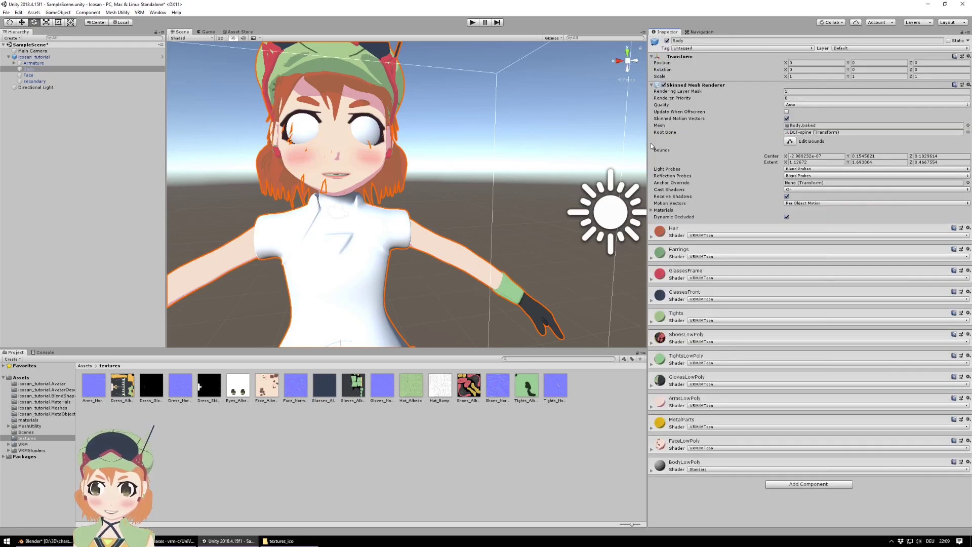
# - Expand the BodyLowPoly material and switch its shader to VRM/MToon
pyautogui.click(652, 471)
pyautogui.scroll(-5, 406, 310)
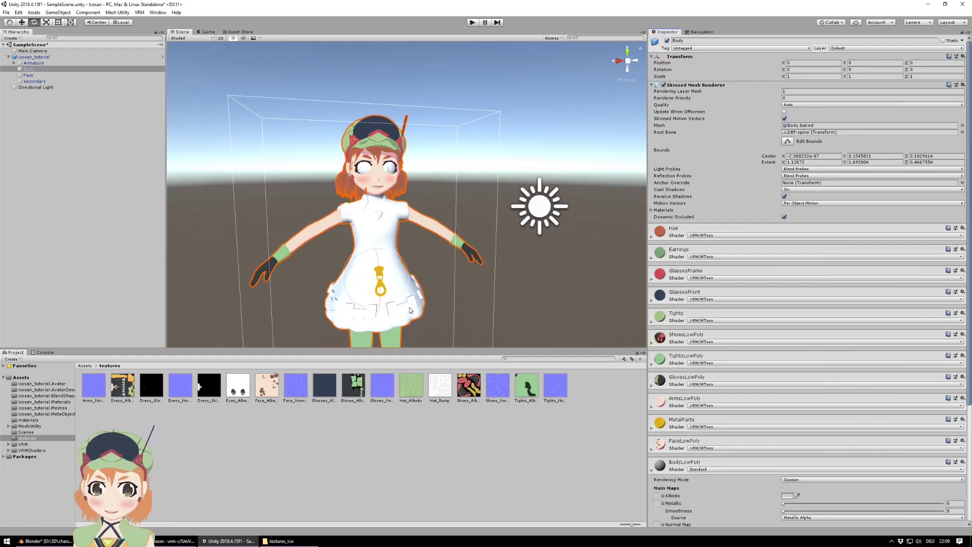
pyautogui.moveTo(451, 309)
pyautogui.mouseDown(button='middle')
pyautogui.moveTo(450, 282)
pyautogui.moveTo(456, 296)
pyautogui.mouseUp(button='middle')
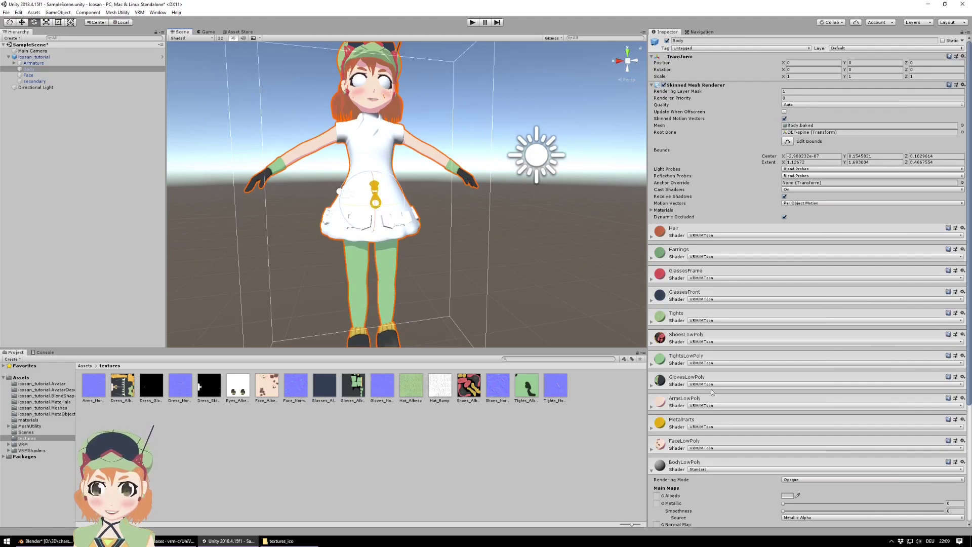
pyautogui.click(712, 469)
pyautogui.moveTo(722, 447)
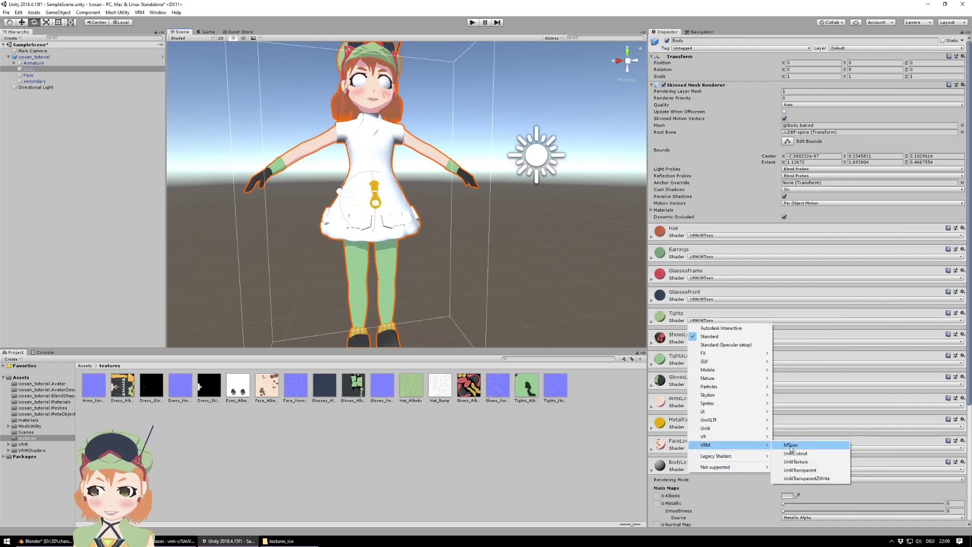
pyautogui.click(815, 447)
# - Assign the dress albedo texture to BodyLowPoly's Lit Color slot and set the Lit Color to white FFFFFF
pyautogui.scroll(-5, 749, 455)
pyautogui.scroll(-2, 749, 455)
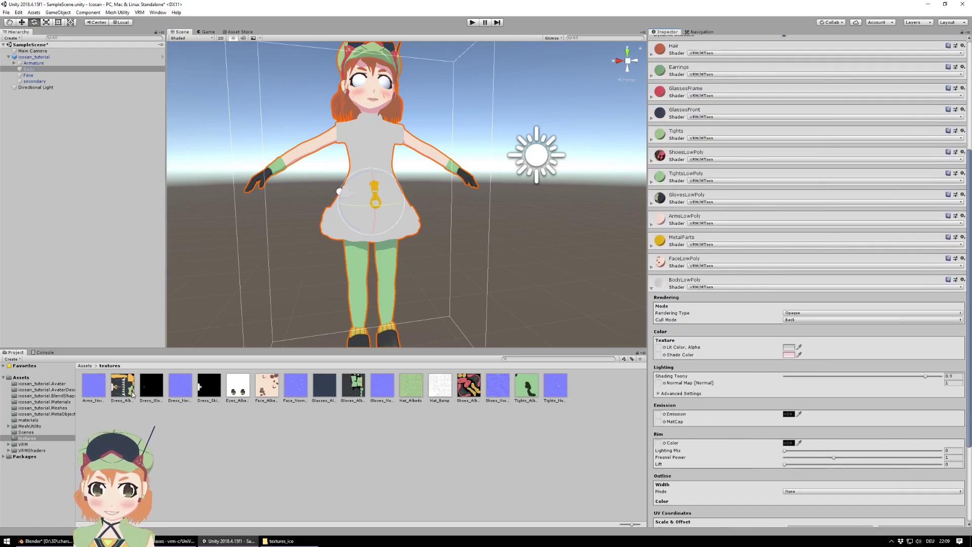
pyautogui.moveTo(120, 390); pyautogui.dragTo(659, 348)
pyautogui.scroll(4, 461, 257)
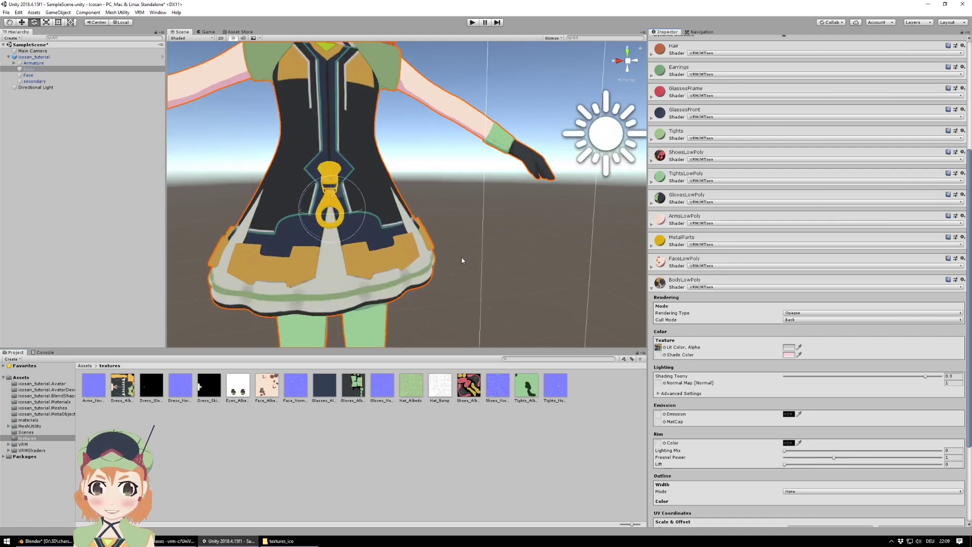
pyautogui.click(790, 349)
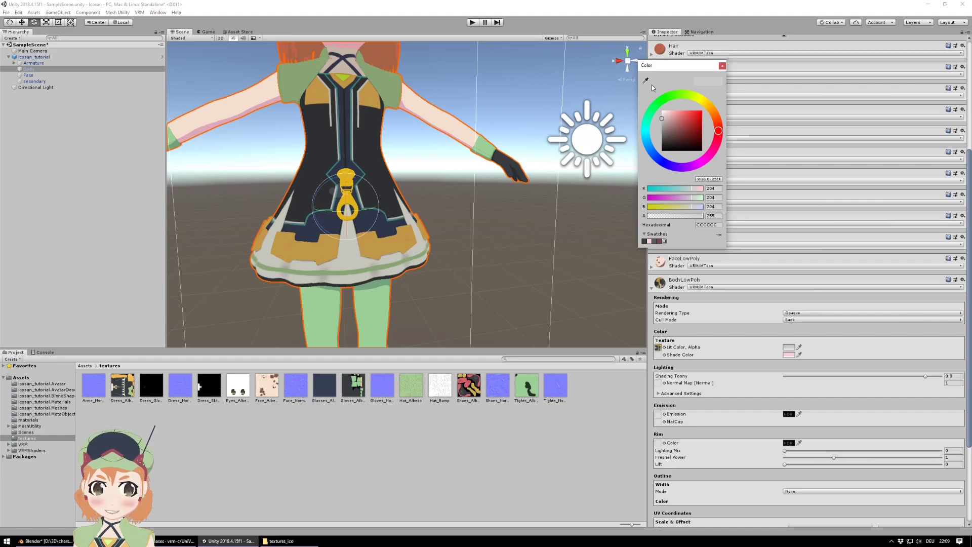
pyautogui.moveTo(670, 117); pyautogui.dragTo(656, 85)
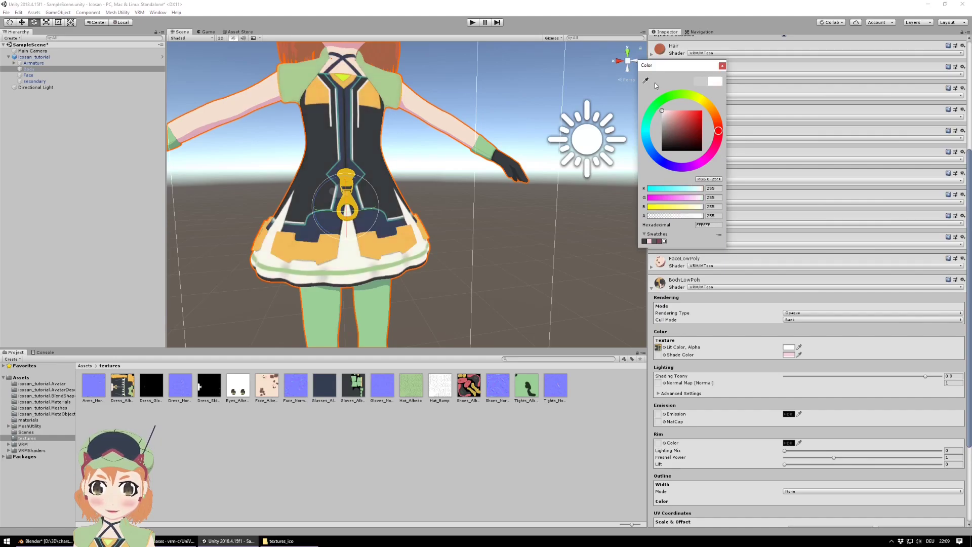
pyautogui.click(723, 66)
# - Inspect the textured dress and the skin area at the neckline against the face and arms
pyautogui.click(439, 185)
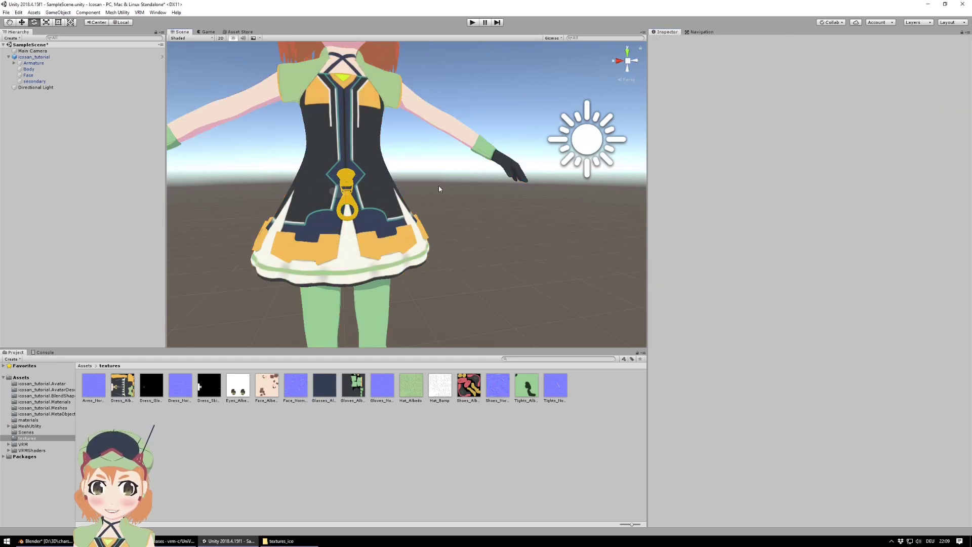
pyautogui.click(396, 216)
pyautogui.moveTo(401, 98); pyautogui.dragTo(408, 173, button='middle')
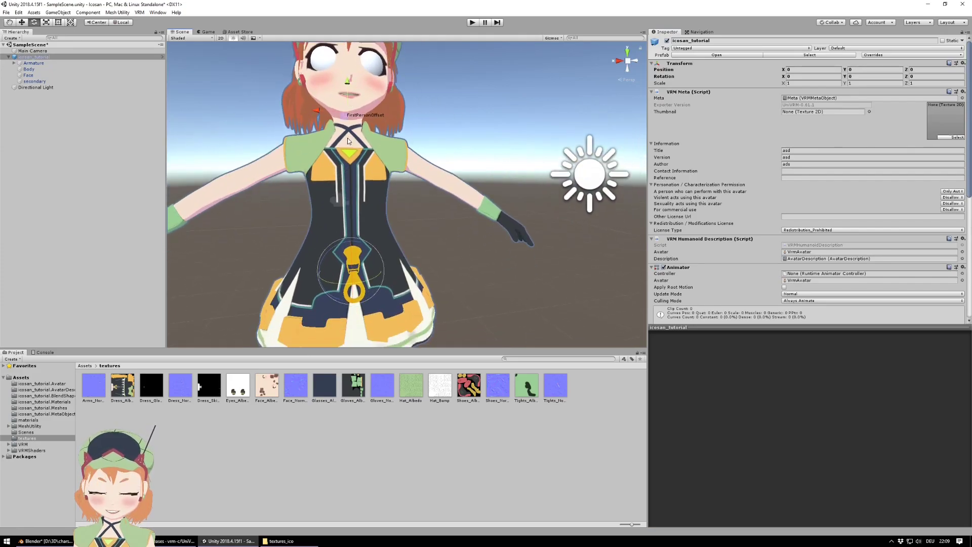
pyautogui.scroll(10, 349, 141)
pyautogui.moveTo(386, 115); pyautogui.dragTo(448, 218, button='middle')
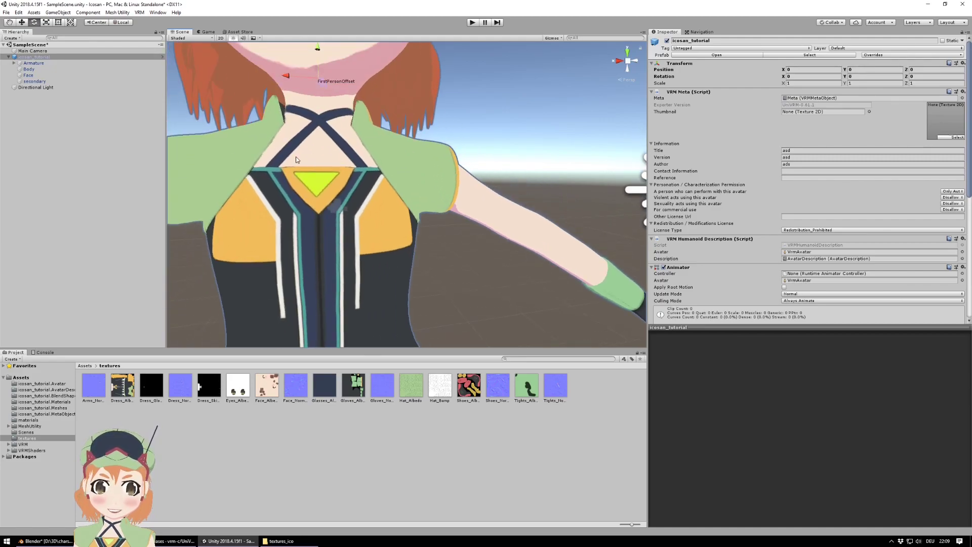
pyautogui.scroll(-8, 399, 190)
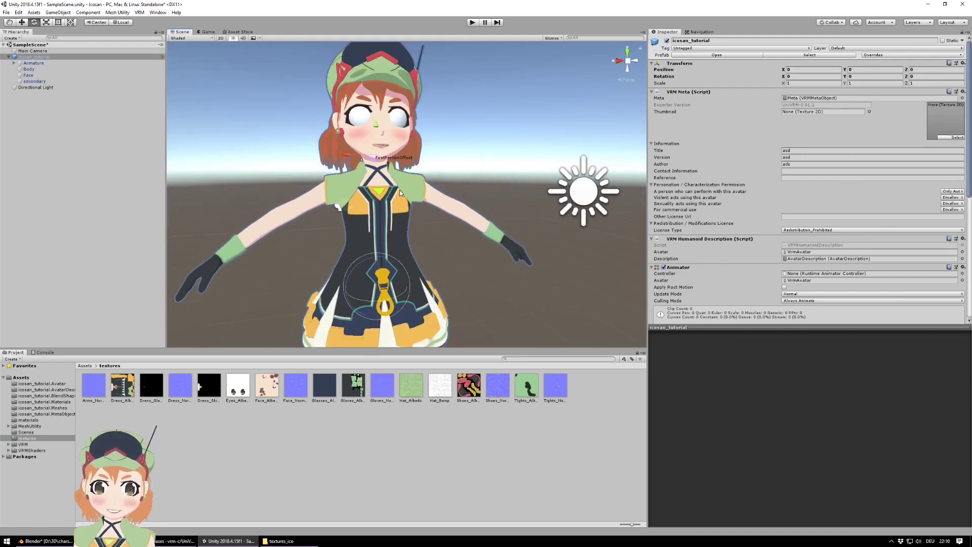
pyautogui.moveTo(446, 283); pyautogui.dragTo(433, 219, button='middle')
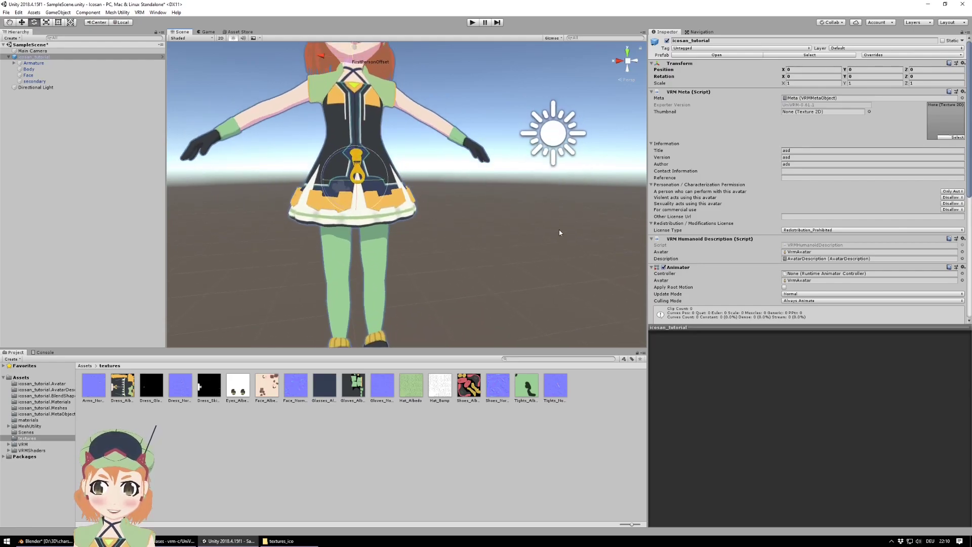
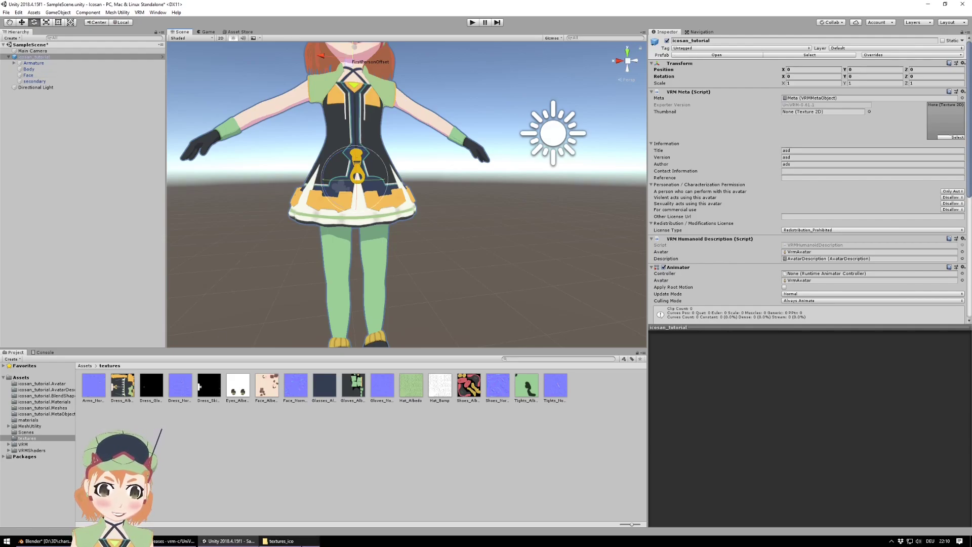
# - Open Dress_Albedo_v5_toononly.png from the textures_ico folder in GIMP
pyautogui.click(281, 541)
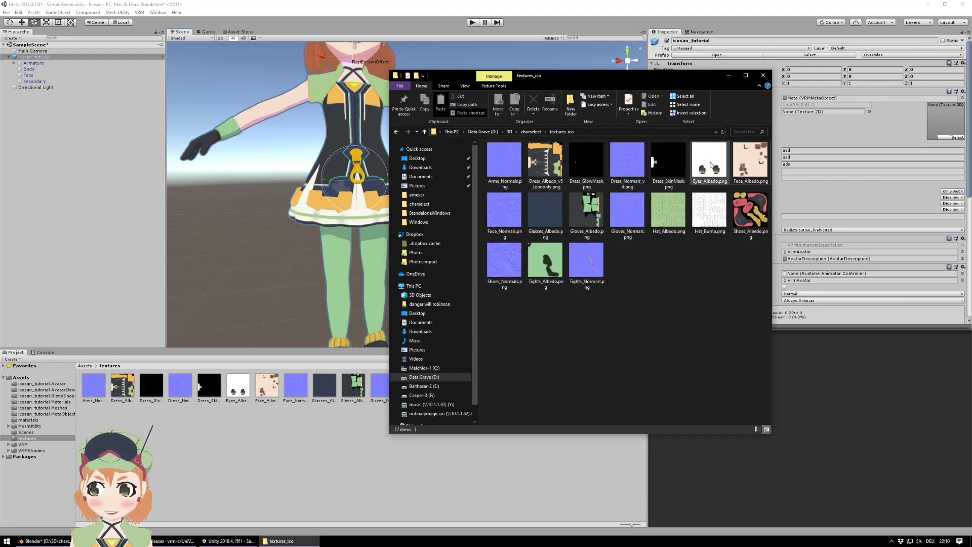
pyautogui.click(544, 158)
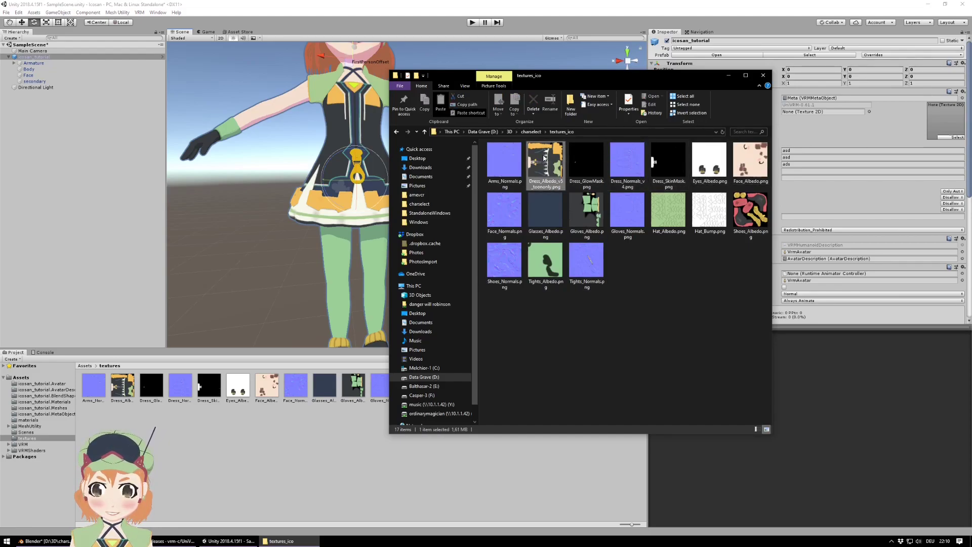
pyautogui.rightClick(544, 157)
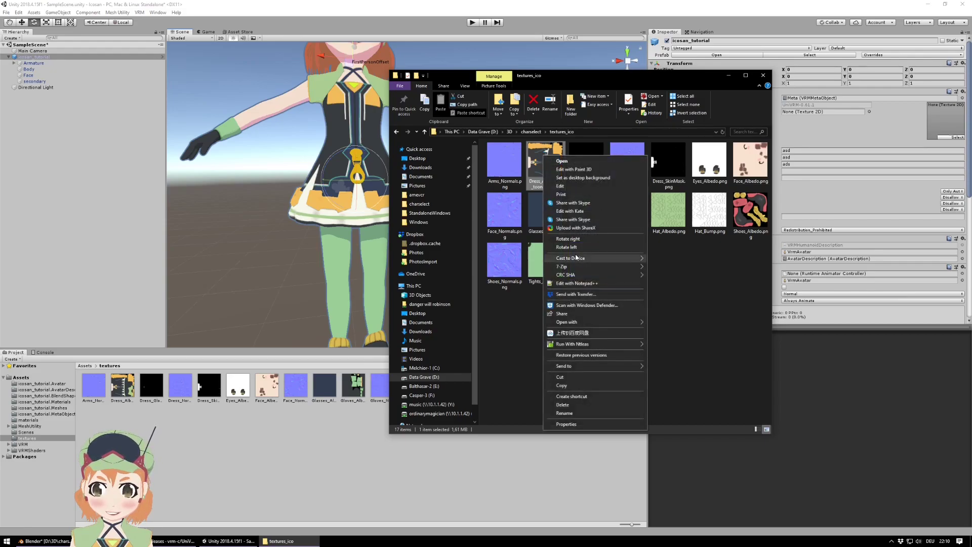
pyautogui.moveTo(605, 322)
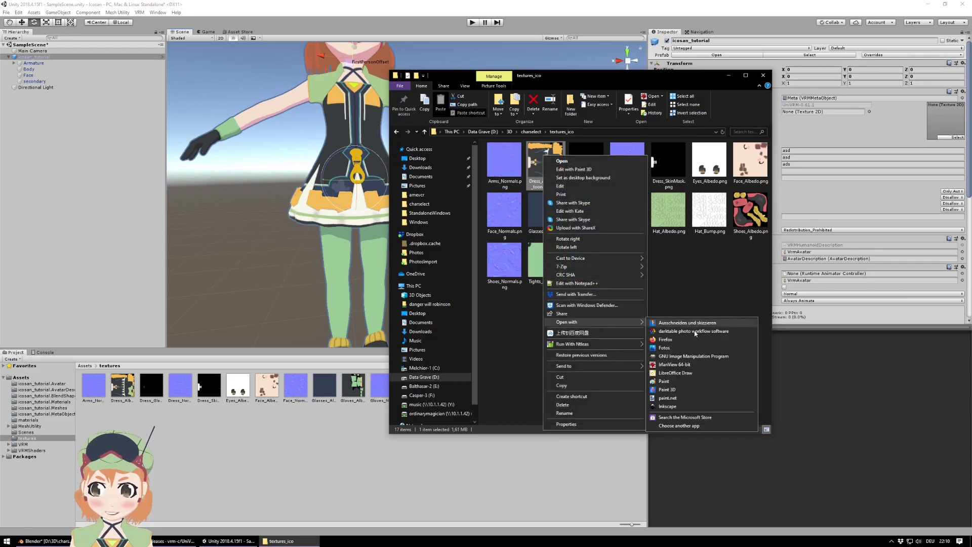
pyautogui.click(676, 361)
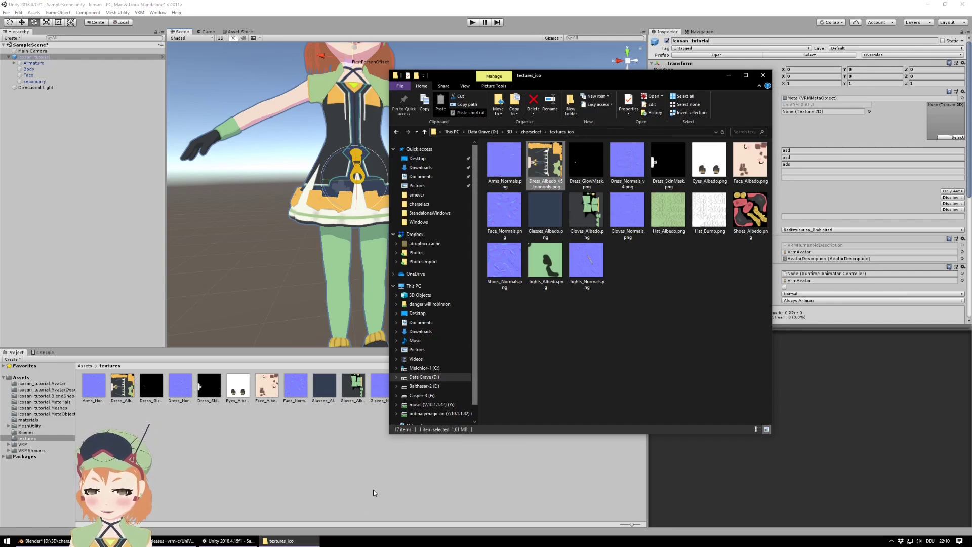
pyautogui.click(362, 479)
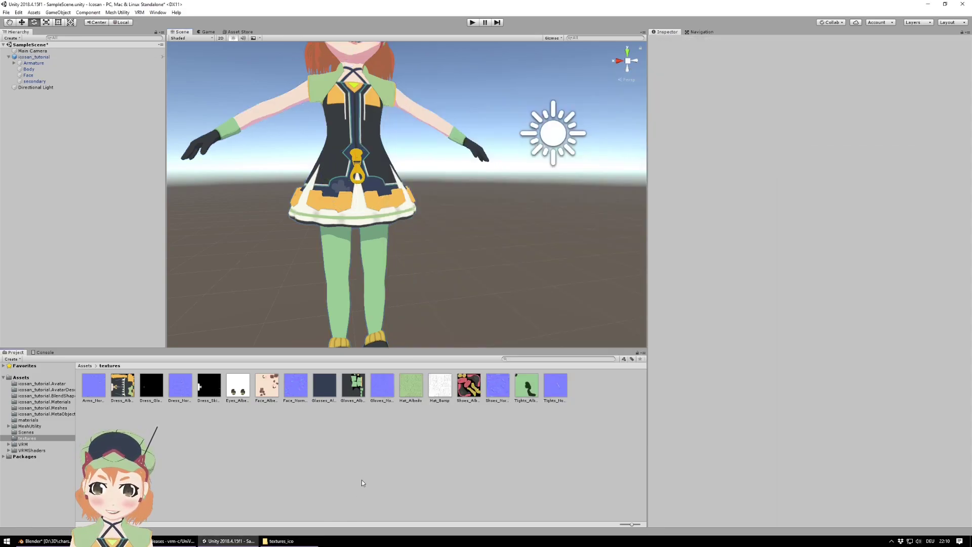
pyautogui.click(295, 541)
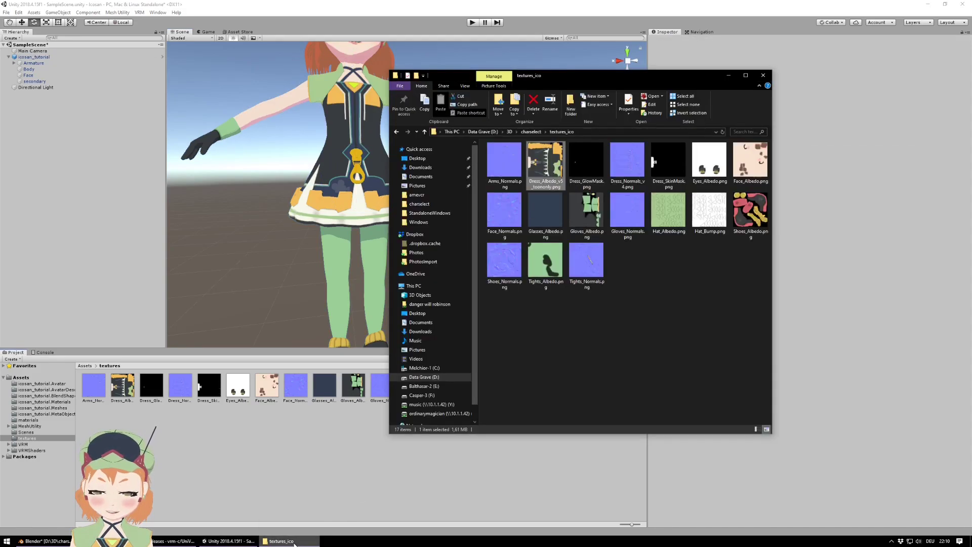
pyautogui.moveTo(971, 69); pyautogui.dragTo(346, 62)
pyautogui.doubleClick(346, 62)
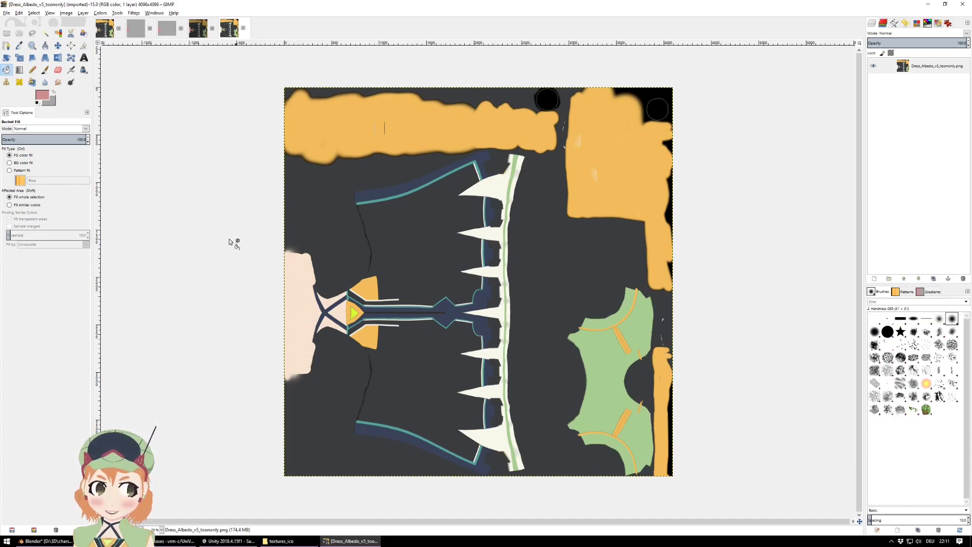
# - Select the skin-coloured neckline area of the dress texture with Select by Color and grow the selection
pyautogui.click(58, 33)
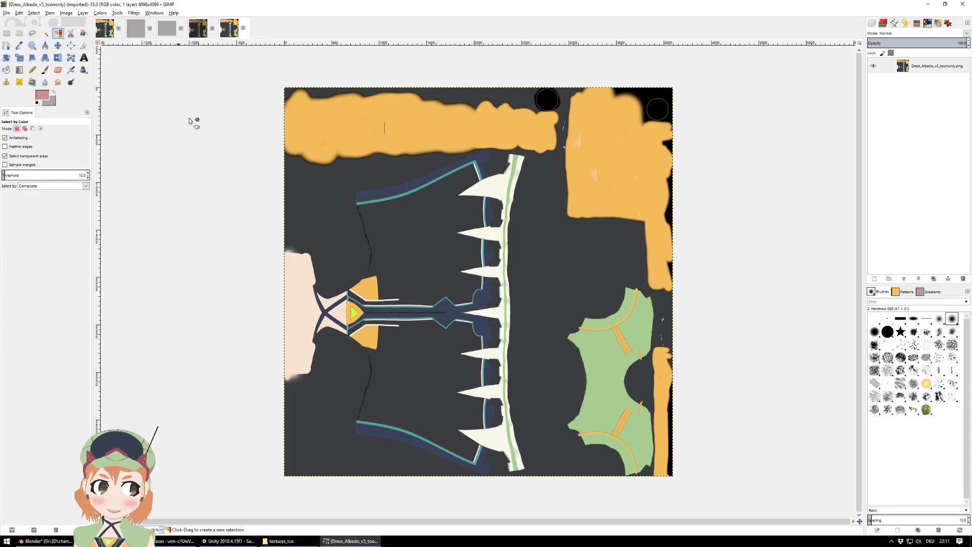
pyautogui.click(290, 280)
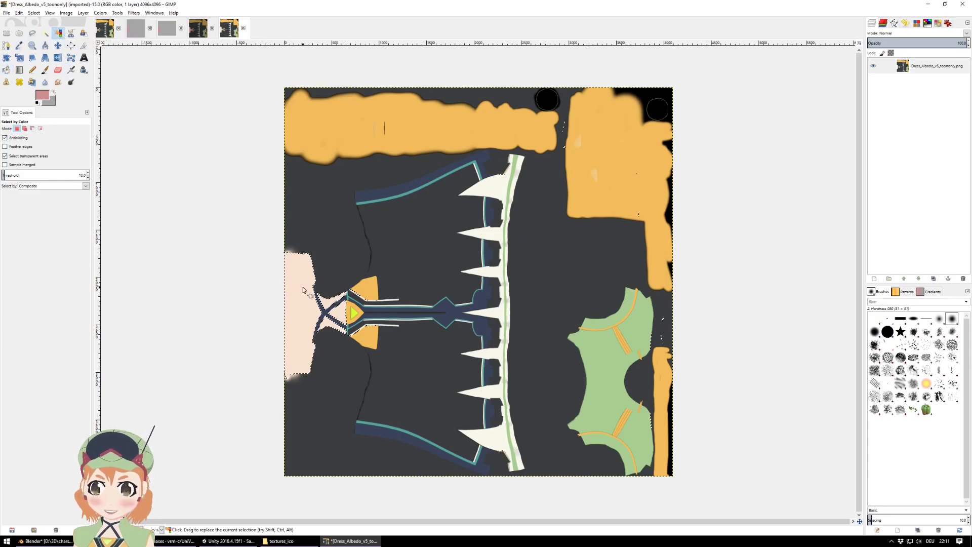
pyautogui.click(66, 14)
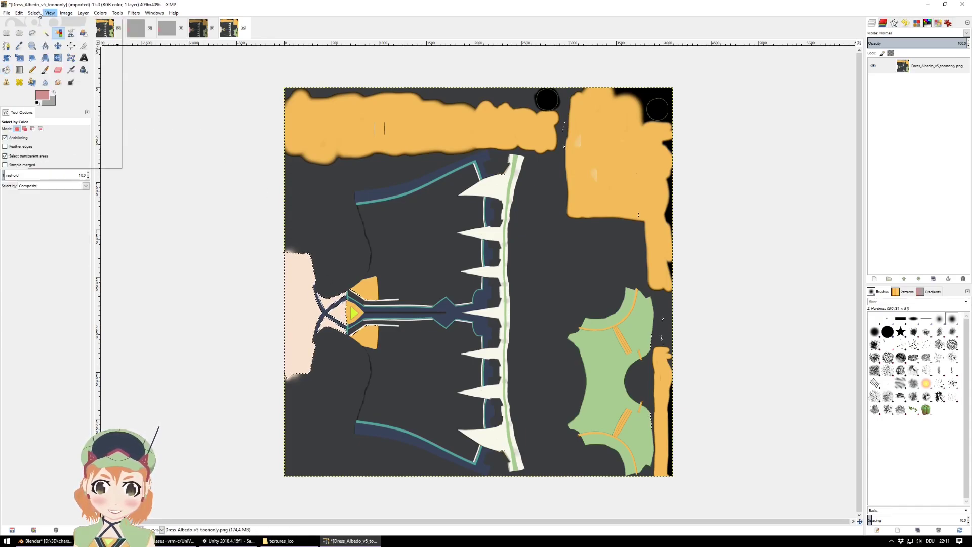
pyautogui.moveTo(41, 13)
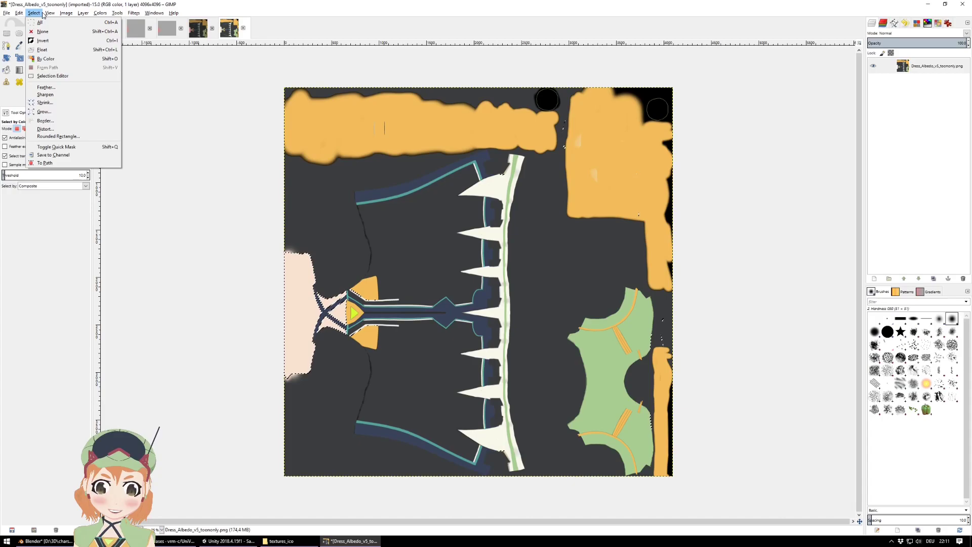
pyautogui.click(51, 113)
pyautogui.click(130, 125)
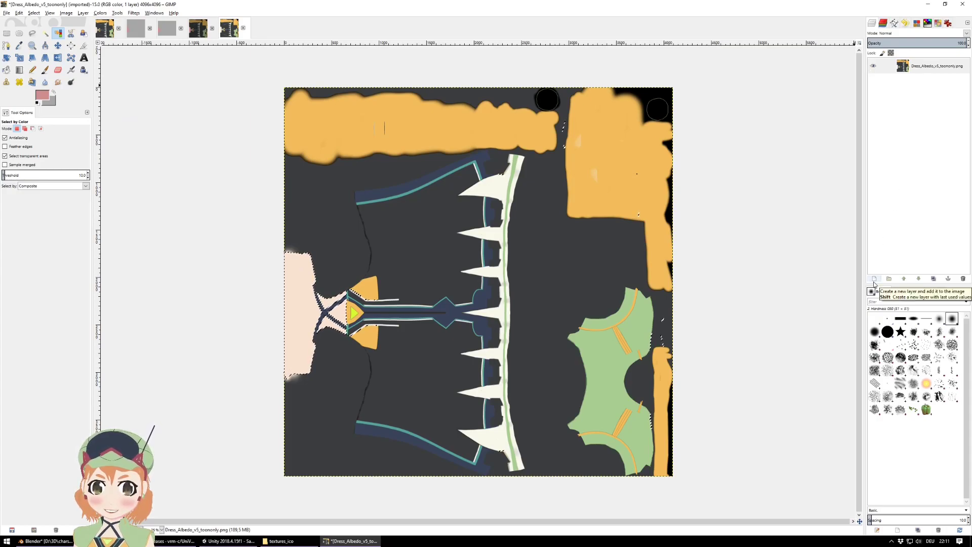
# - Subtract a rectangle around the orange collar pieces and white trim beside the yellow triangle from the skin selection
pyautogui.keyDown('ctrl'); pyautogui.scroll(3, 476, 324); pyautogui.keyUp('ctrl')
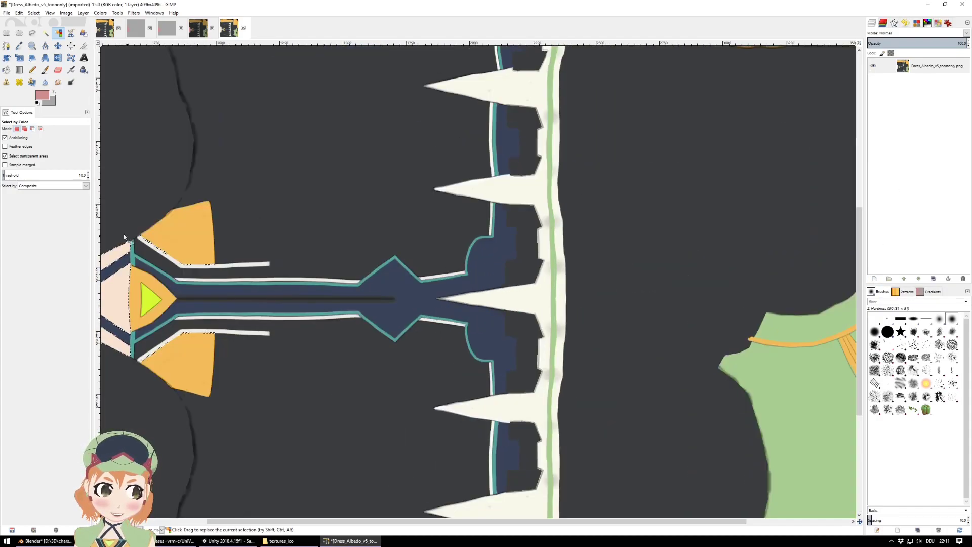
pyautogui.scroll(-3, 180, 301)
pyautogui.click(144, 179)
pyautogui.press('r')
pyautogui.moveTo(138, 106); pyautogui.dragTo(250, 264)
pyautogui.click(287, 177)
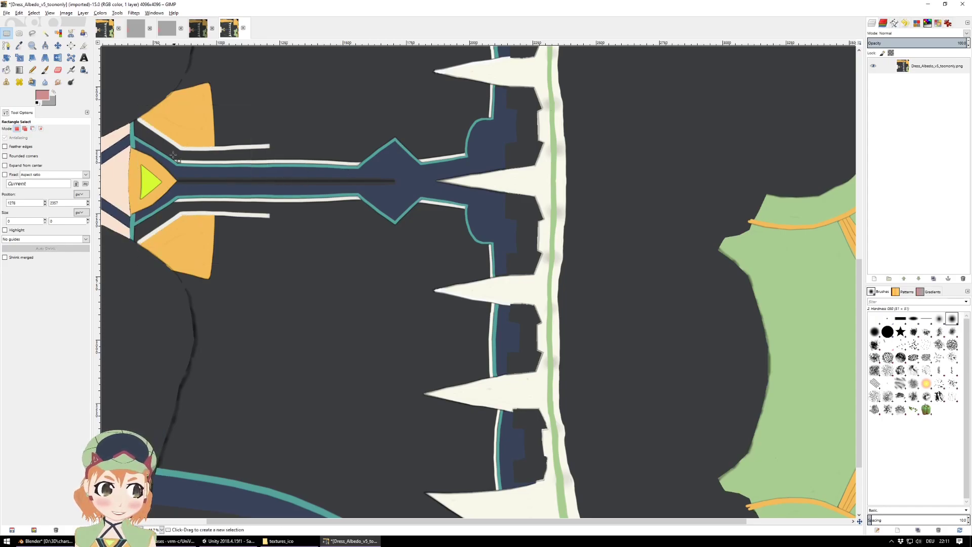
pyautogui.click(33, 130)
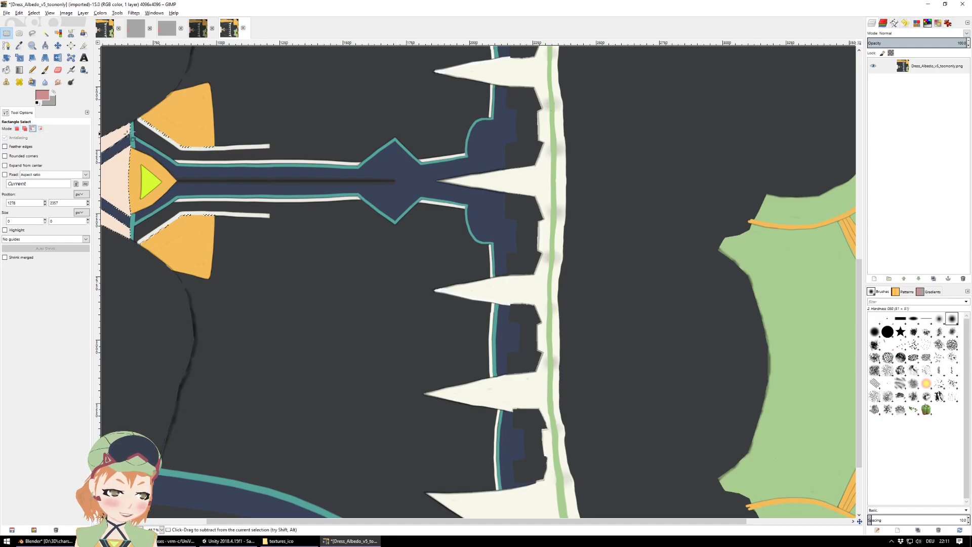
pyautogui.moveTo(139, 106); pyautogui.dragTo(299, 288)
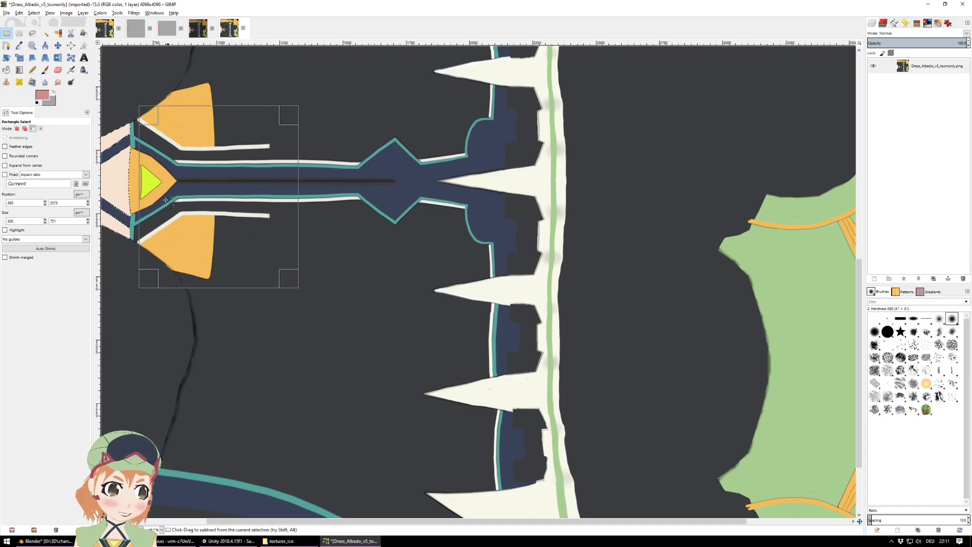
pyautogui.moveTo(145, 202); pyautogui.dragTo(139, 202)
pyautogui.click(203, 181)
pyautogui.keyDown('ctrl'); pyautogui.scroll(-3, 250, 238); pyautogui.keyUp('ctrl')
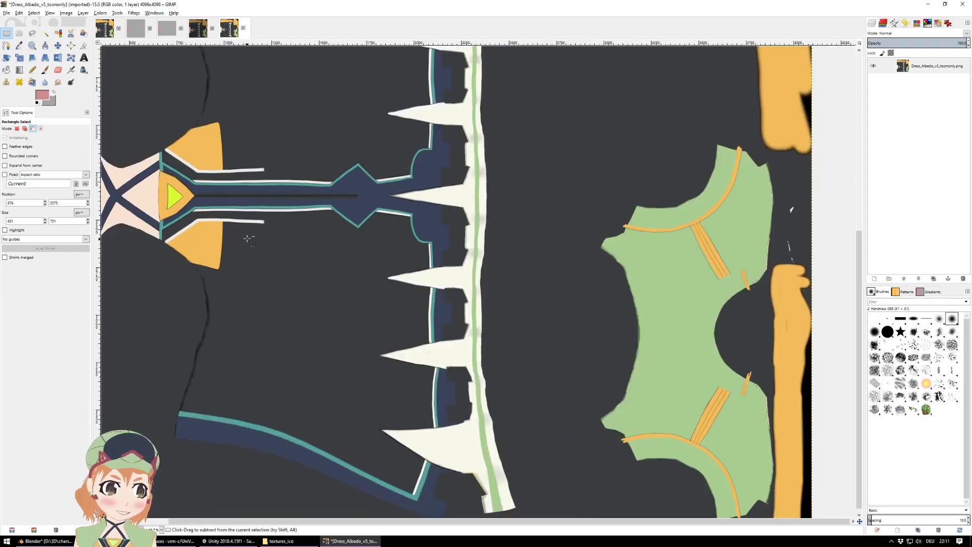
# - Add a new 4096 x 4096 layer with transparency fill above the dress texture
pyautogui.click(876, 279)
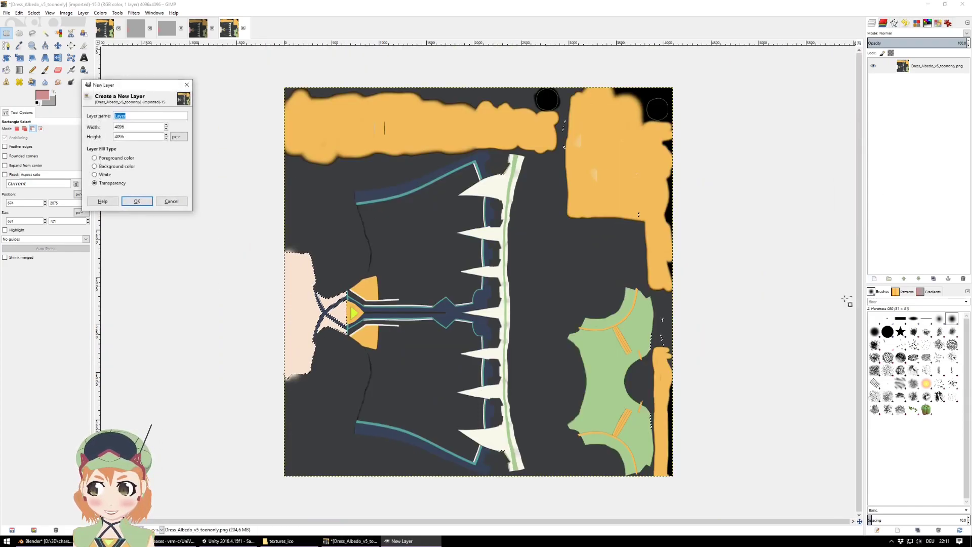
pyautogui.click(136, 201)
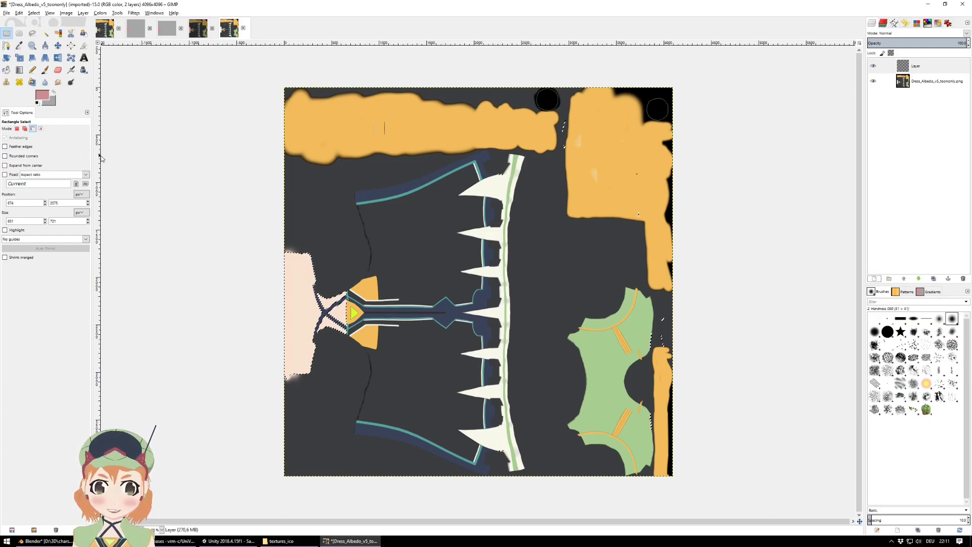
pyautogui.hotkey('alt', 'Tab')
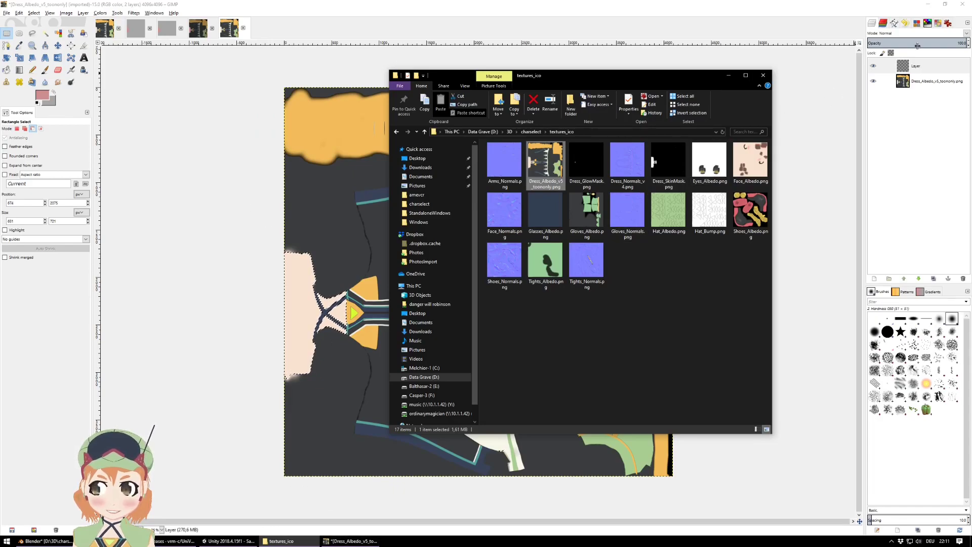
pyautogui.click(901, 185)
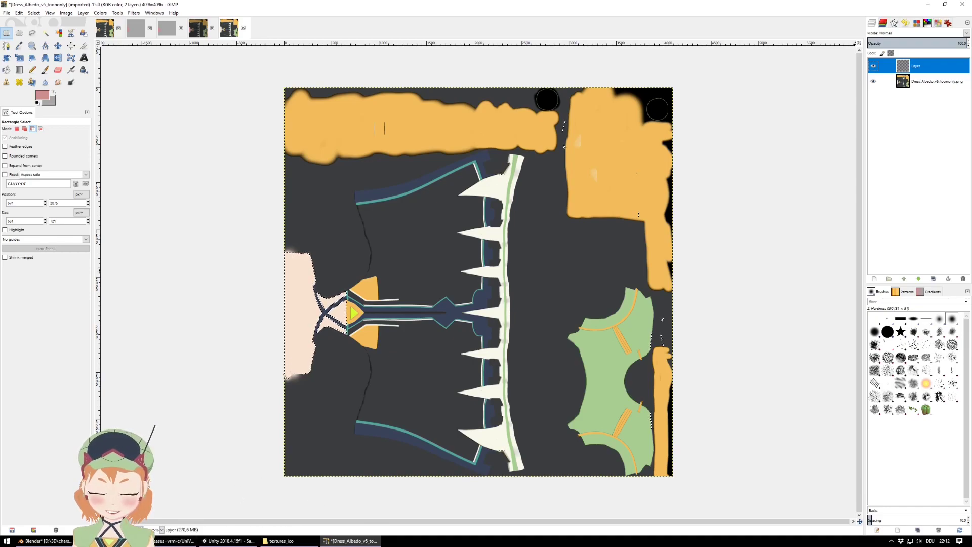
# - Switch to Unity and copy the hexadecimal Shade Color value of the Body object's ArmsLowPoly material
pyautogui.click(248, 541)
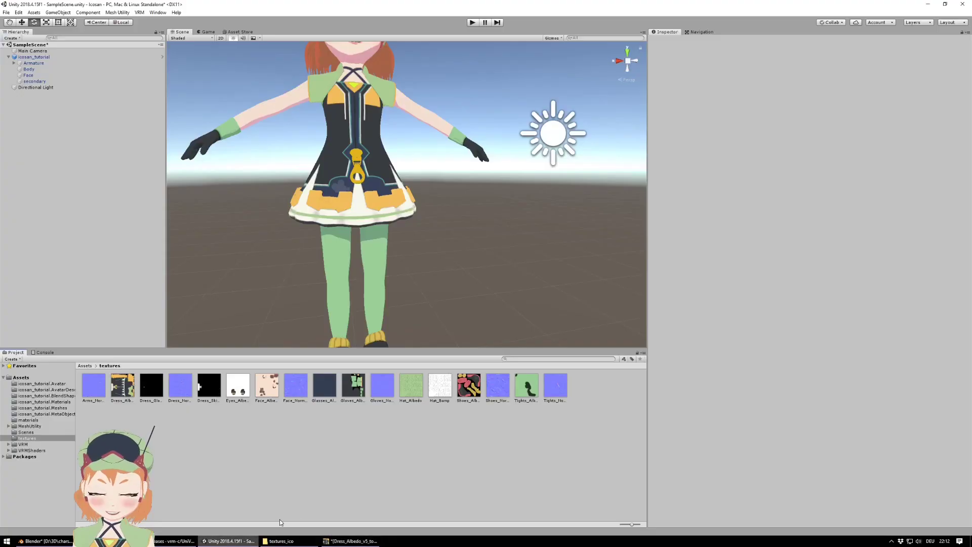
pyautogui.click(33, 70)
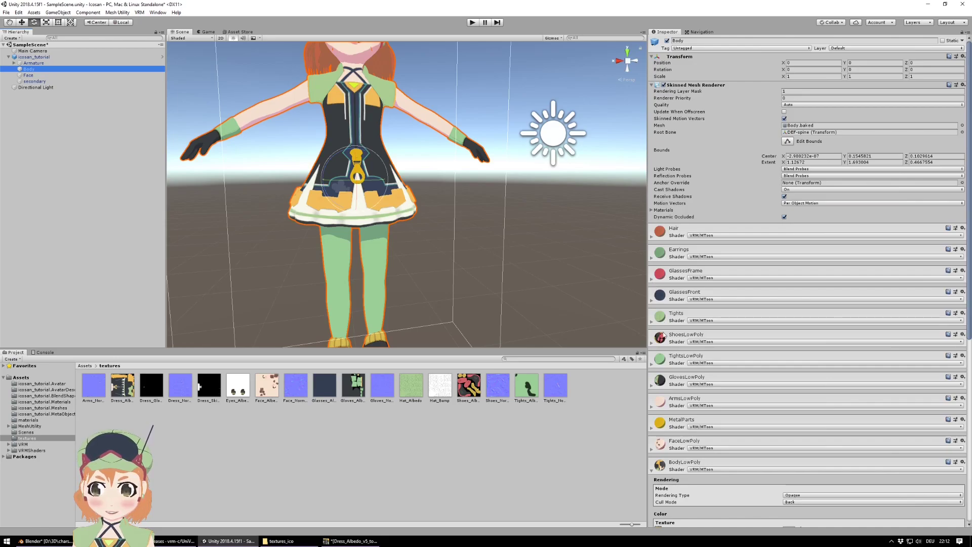
pyautogui.click(652, 407)
pyautogui.scroll(-3, 723, 421)
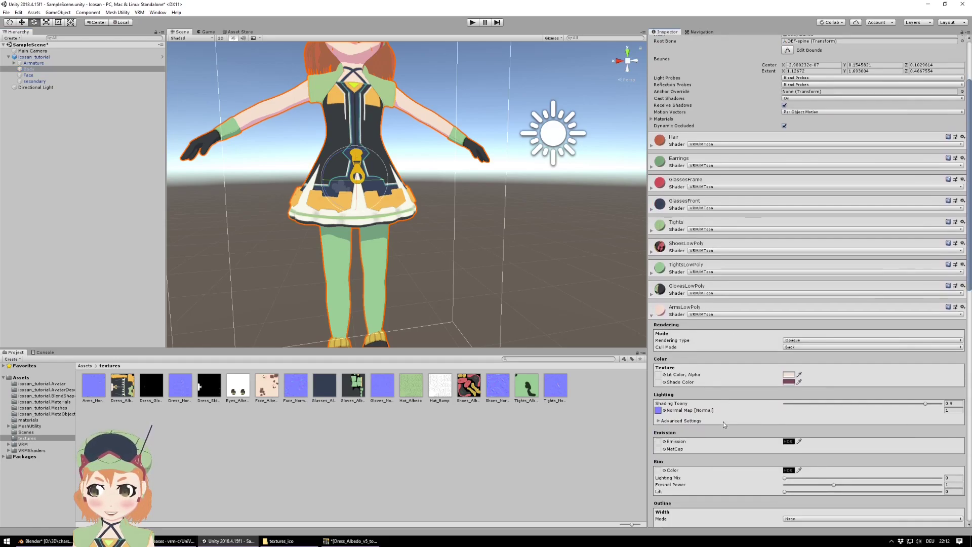
pyautogui.click(789, 381)
pyautogui.click(710, 224)
pyautogui.hotkey('ctrl', 'c')
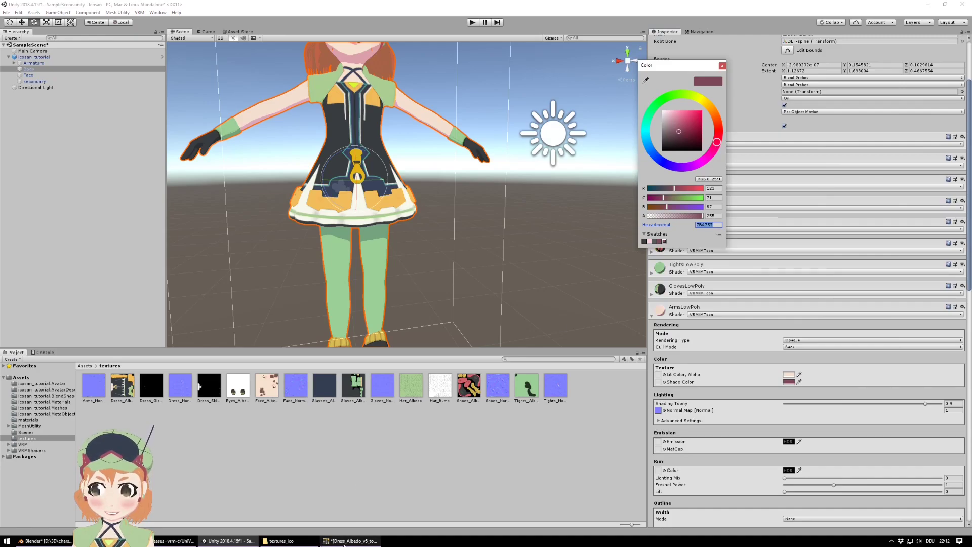
# - Switch to GIMP and set the foreground color to the copied arms shade color 7B4757
pyautogui.moveTo(345, 546)
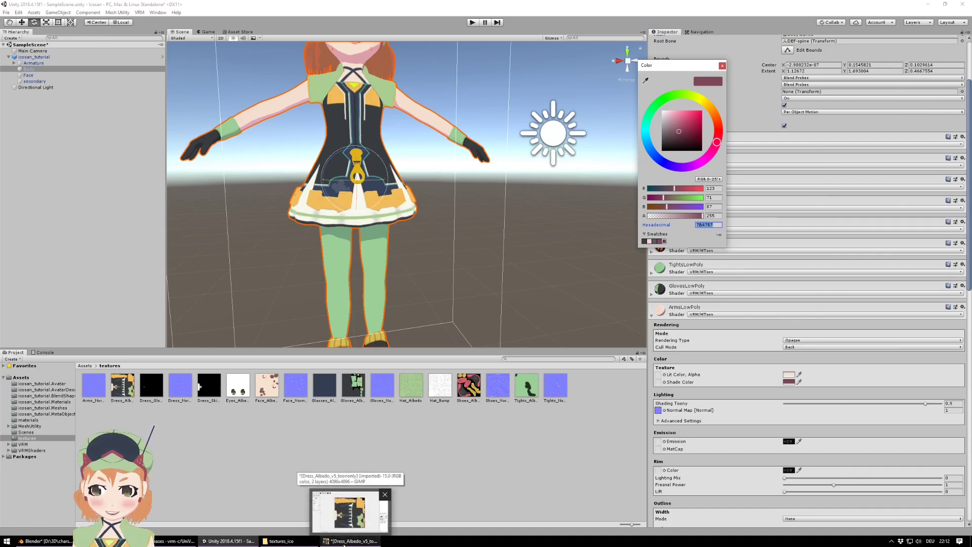
pyautogui.click(345, 543)
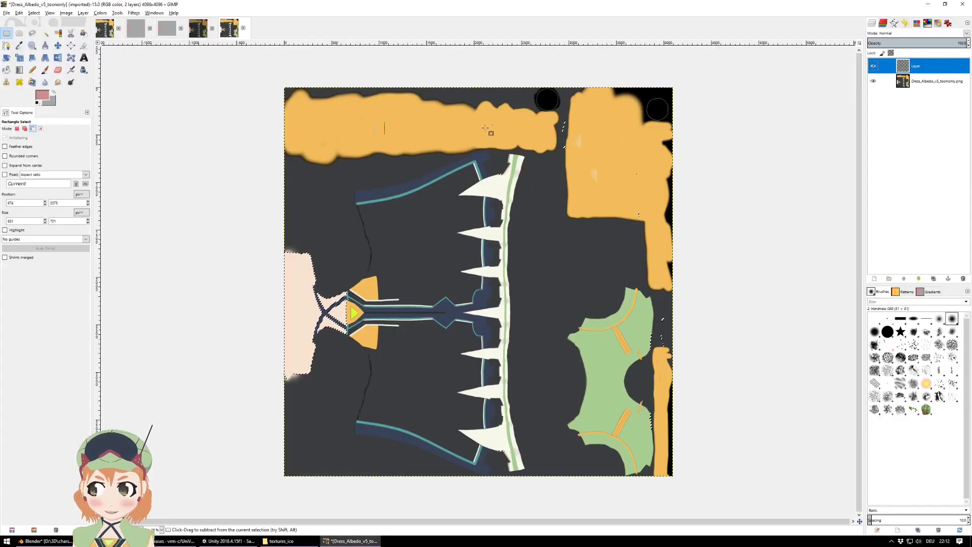
pyautogui.click(42, 97)
pyautogui.click(343, 150)
pyautogui.hotkey('ctrl', 'v')
pyautogui.hotkey('ctrl', 'a')
pyautogui.hotkey('ctrl', 'v')
pyautogui.click(349, 195)
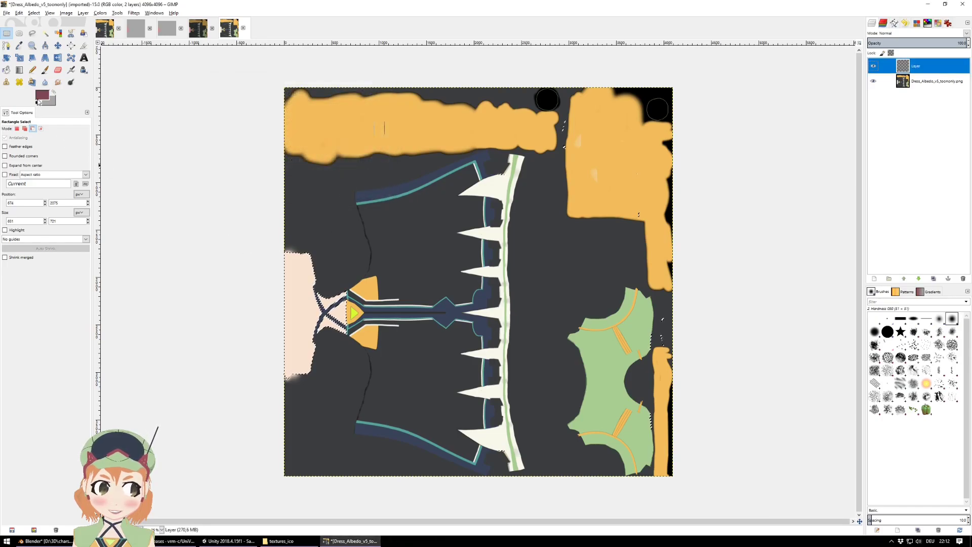
# - Bucket-fill the whole skin selection on the new layer with the foreground color and try the Multiply blend mode
pyautogui.click(6, 71)
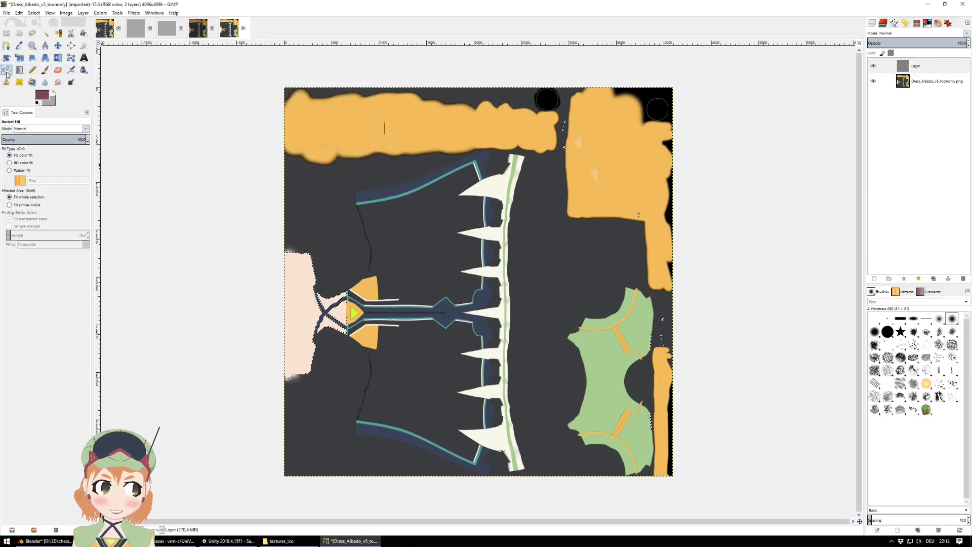
pyautogui.click(298, 286)
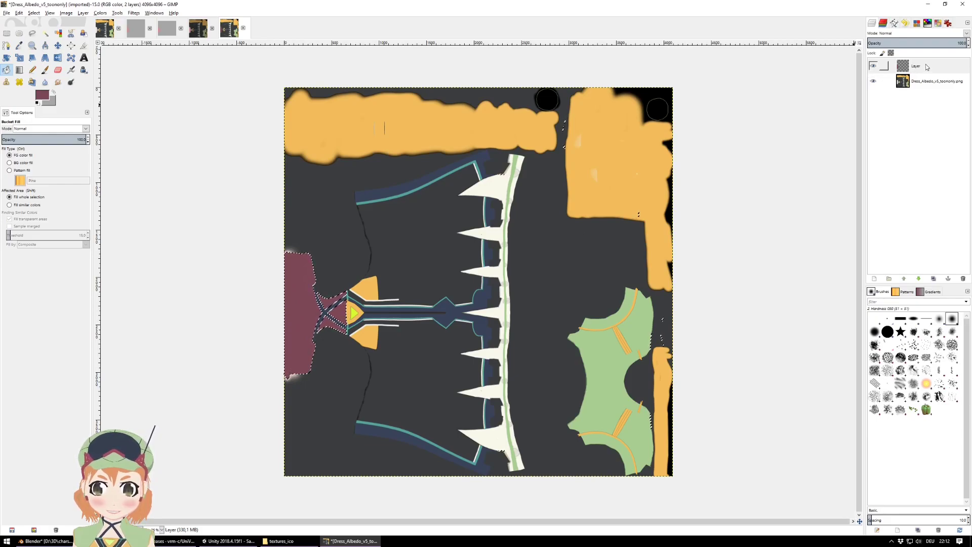
pyautogui.click(967, 33)
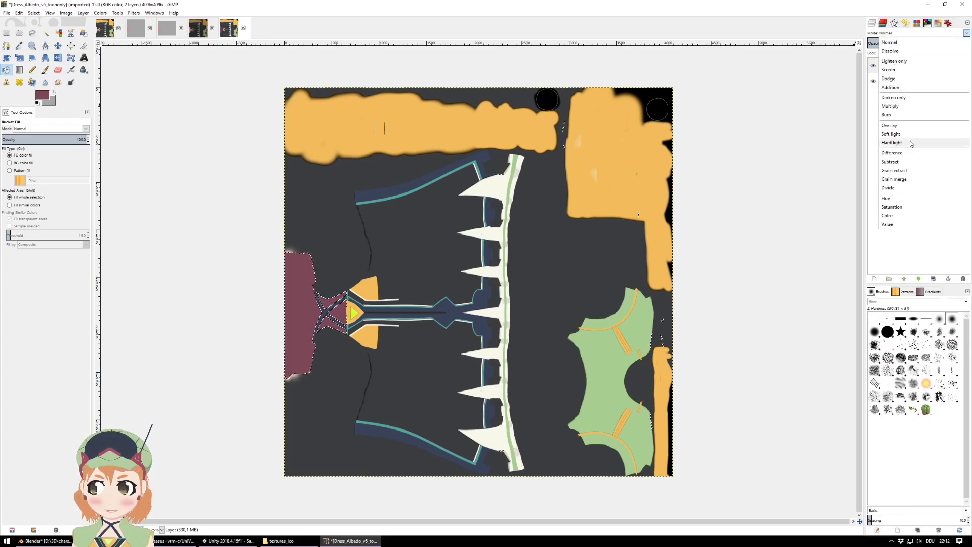
pyautogui.click(907, 109)
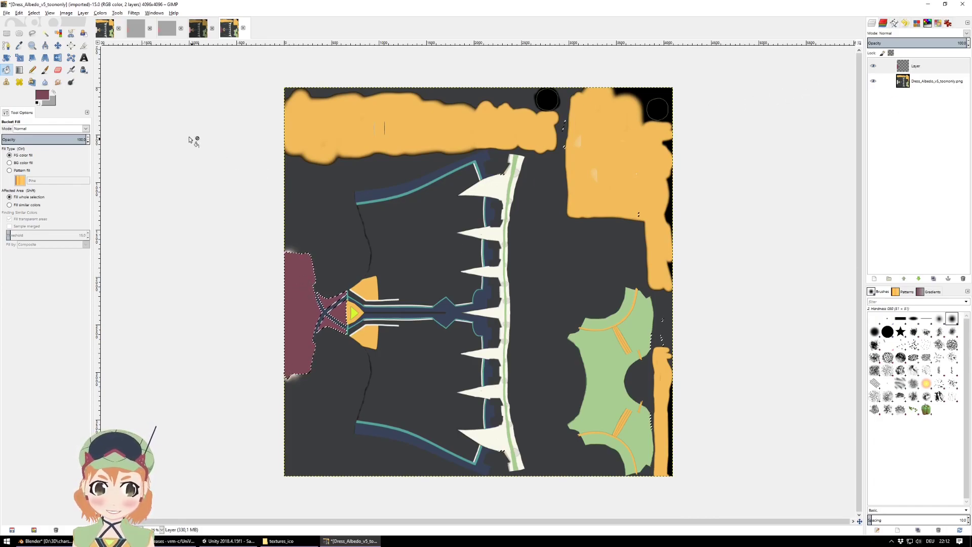
# - Add another transparent layer above the skin fill and invert the selection to the rest of the dress
pyautogui.click(875, 279)
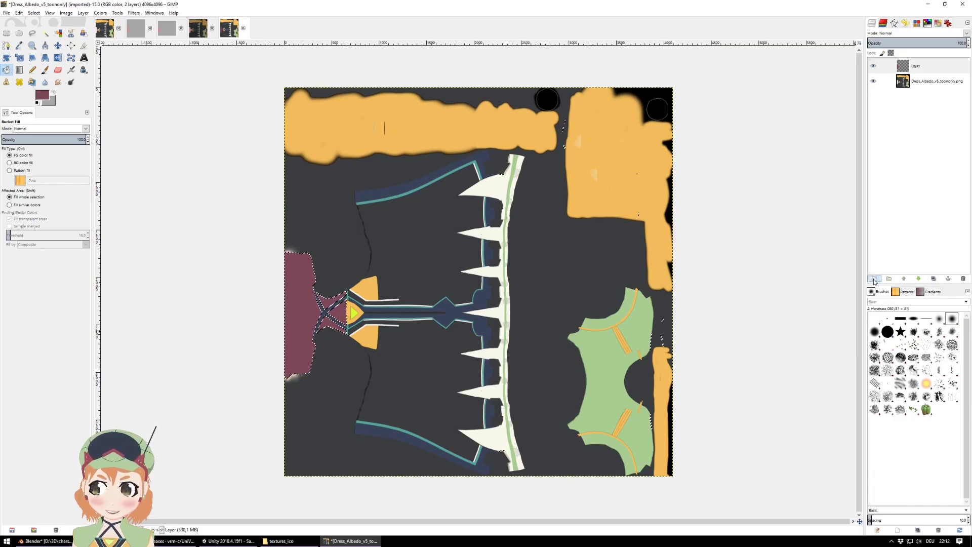
pyautogui.click(146, 212)
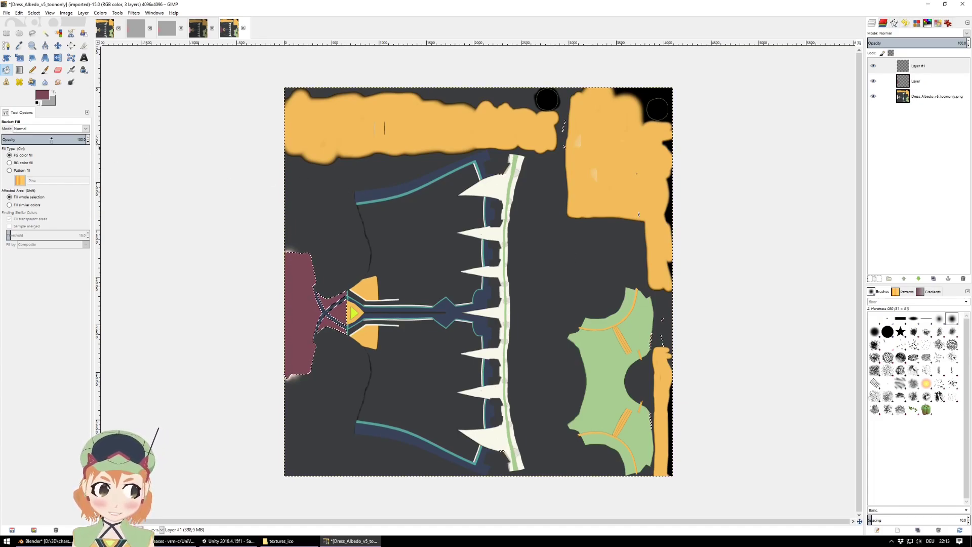
# - Switch to Unity and copy the hexadecimal Shade Color value of the GlovesLowPoly material
pyautogui.hotkey('alt', 'Tab')
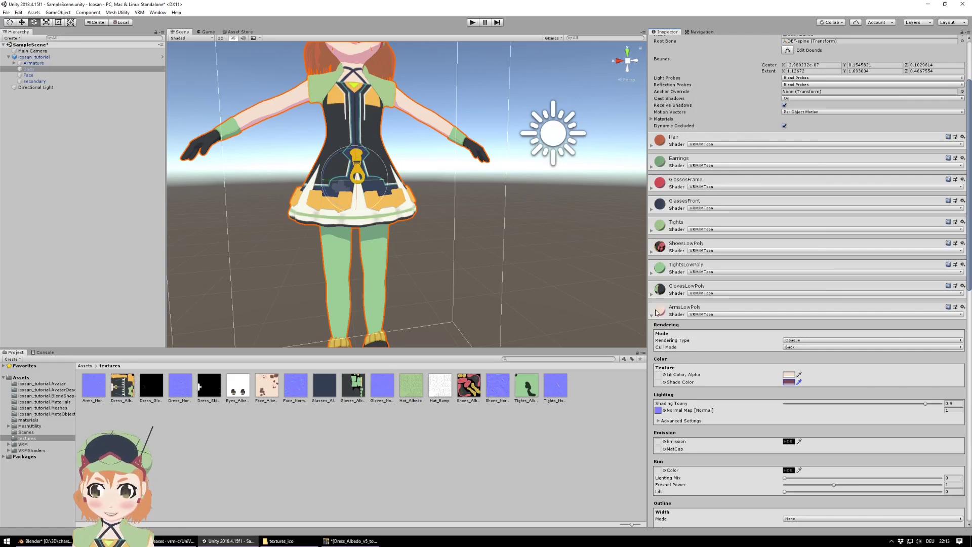
pyautogui.click(653, 294)
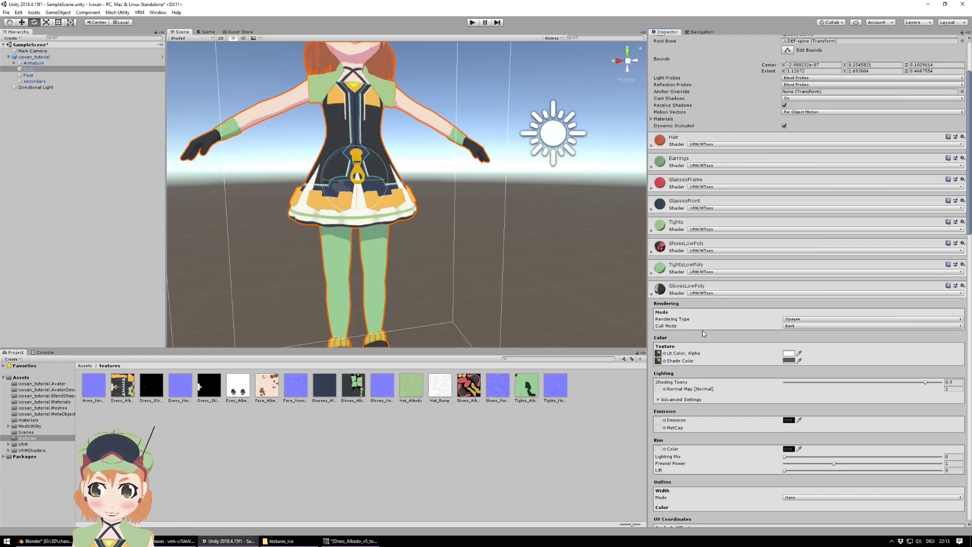
pyautogui.click(788, 360)
pyautogui.click(706, 225)
pyautogui.hotkey('ctrl', 'c')
# - Switch to GIMP and set the foreground color to the copied dark gray gloves shade color
pyautogui.hotkey('alt', 'Tab')
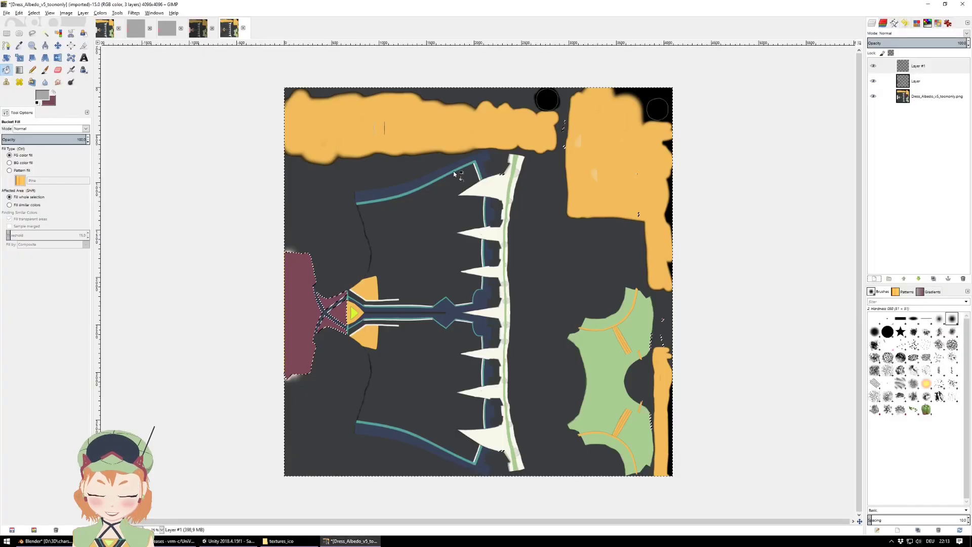
pyautogui.click(42, 95)
pyautogui.doubleClick(335, 150)
pyautogui.hotkey('ctrl', 'v')
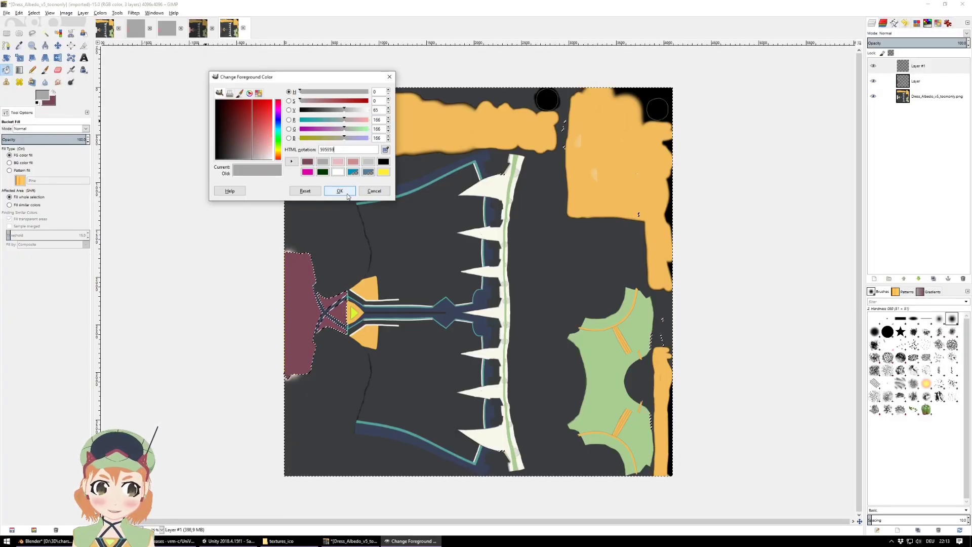
pyautogui.click(347, 193)
# - Bucket-fill the non-skin selection on the top layer with the dark gray and set the layer's blend mode to Multiply
pyautogui.click(404, 226)
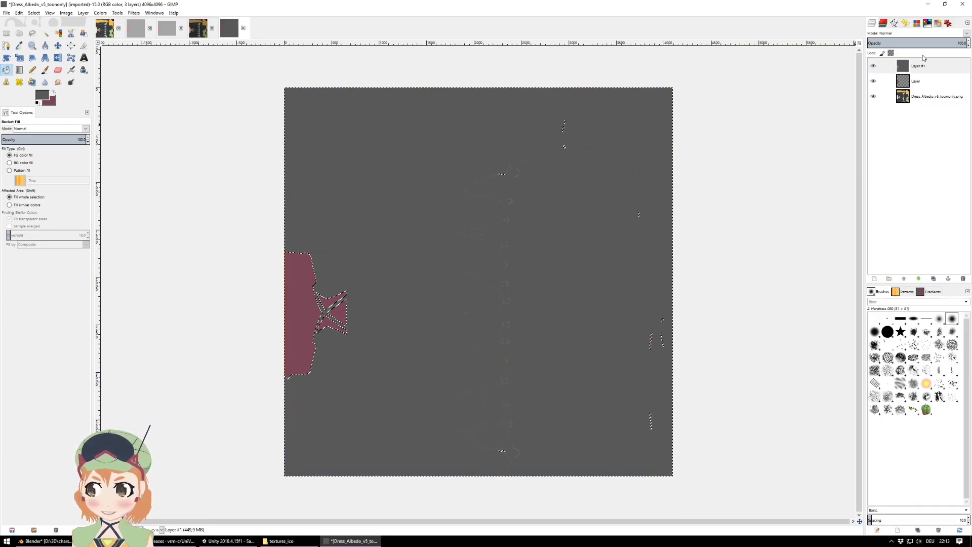
pyautogui.click(967, 33)
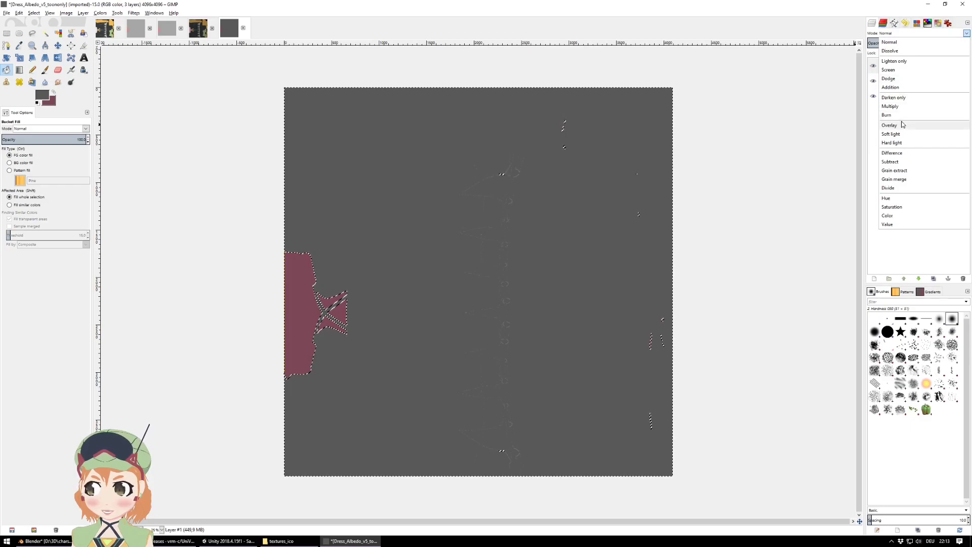
pyautogui.click(891, 106)
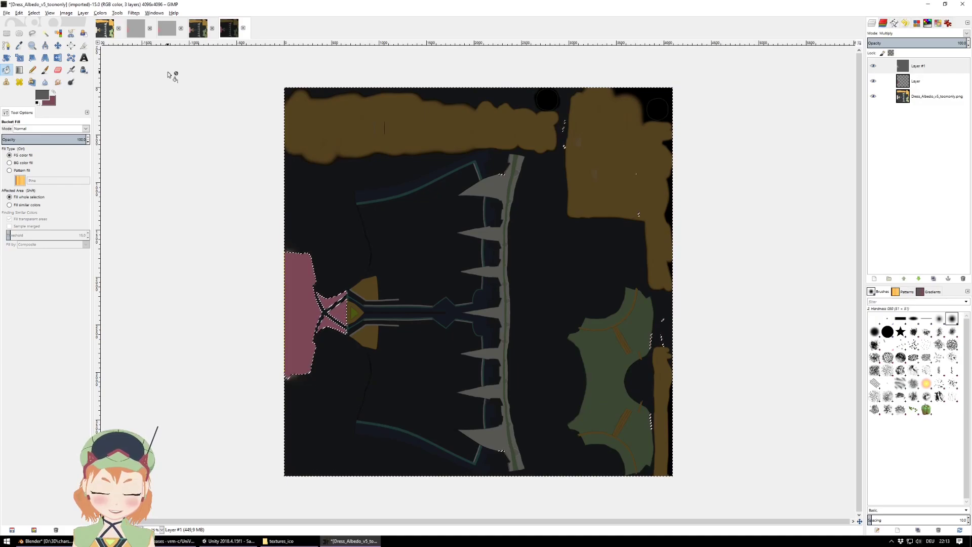
pyautogui.click(7, 14)
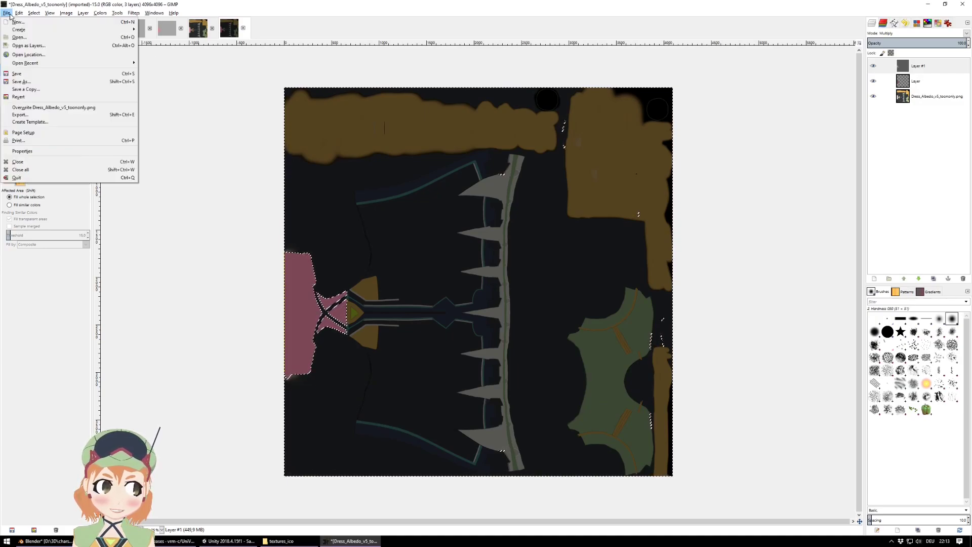
pyautogui.click(32, 84)
pyautogui.click(318, 217)
# - Export the image as Dress_Shade.png into the textures_ico folder
pyautogui.click(7, 14)
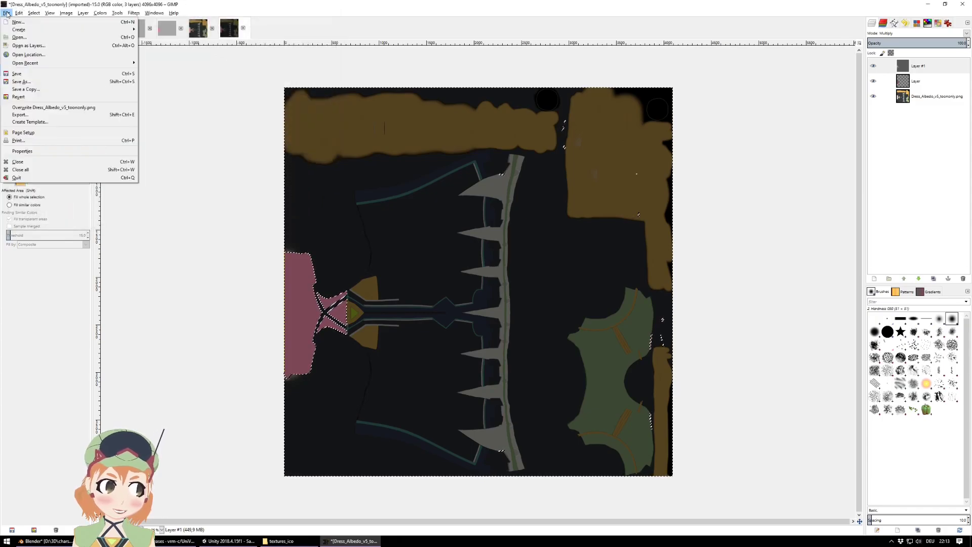
pyautogui.click(20, 115)
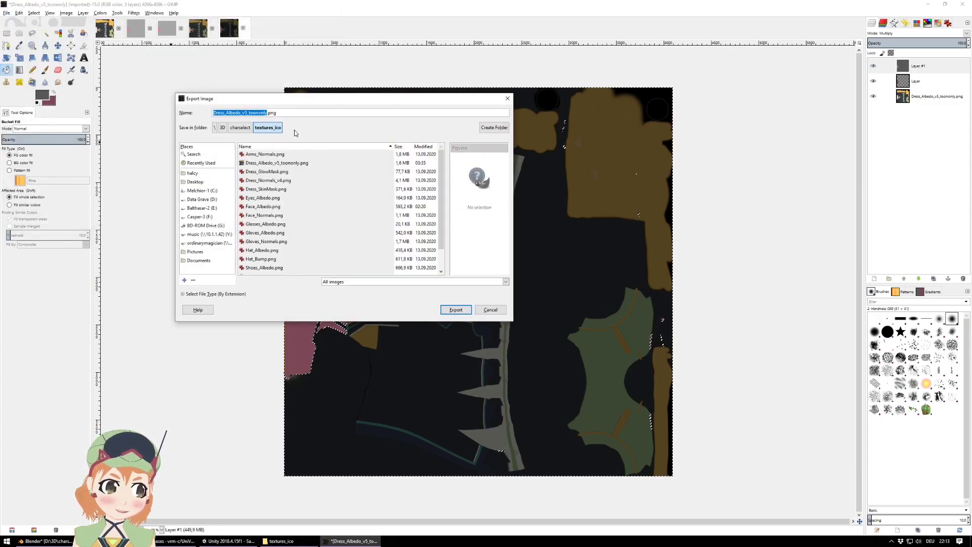
pyautogui.click(269, 112)
pyautogui.moveTo(269, 112); pyautogui.dragTo(229, 115)
pyautogui.press('BackSpace')
pyautogui.press('BackSpace')
pyautogui.write('Shade')
pyautogui.press('Return')
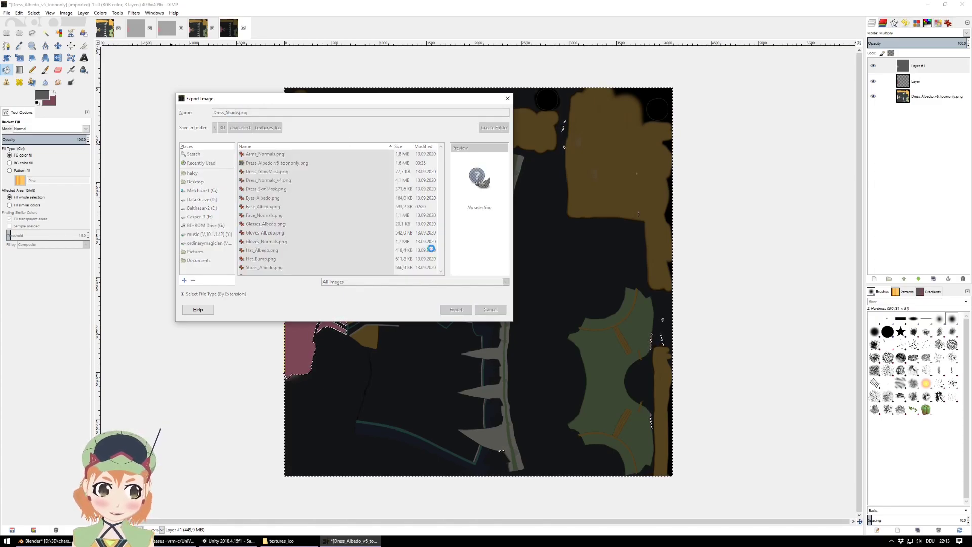
pyautogui.click(177, 254)
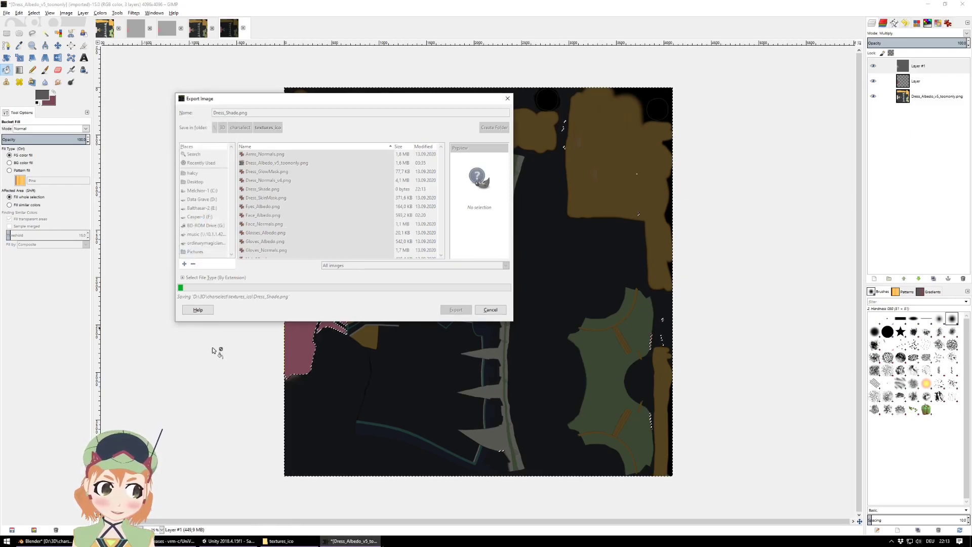
# - Import Dress_Shade.png from the textures_ico folder into the Unity project's textures folder
pyautogui.click(290, 543)
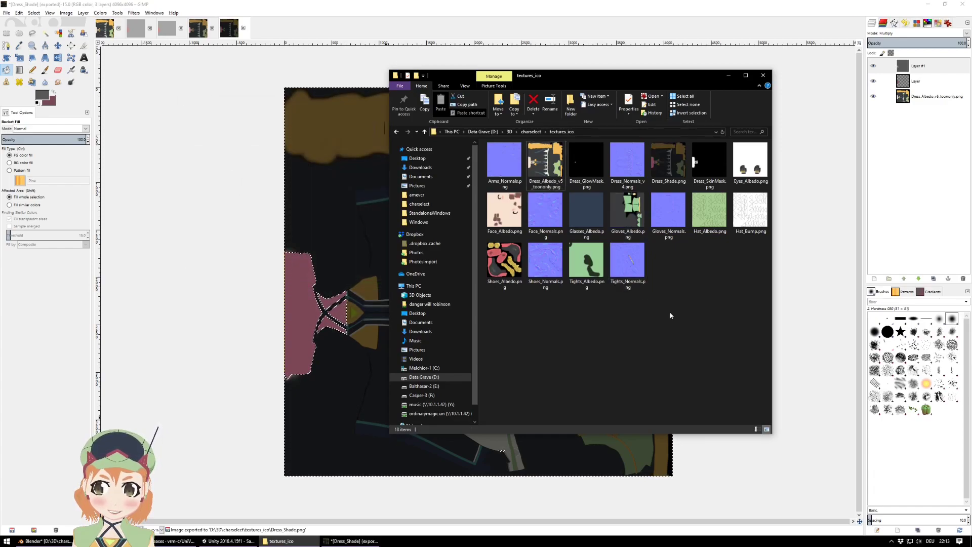
pyautogui.click(223, 541)
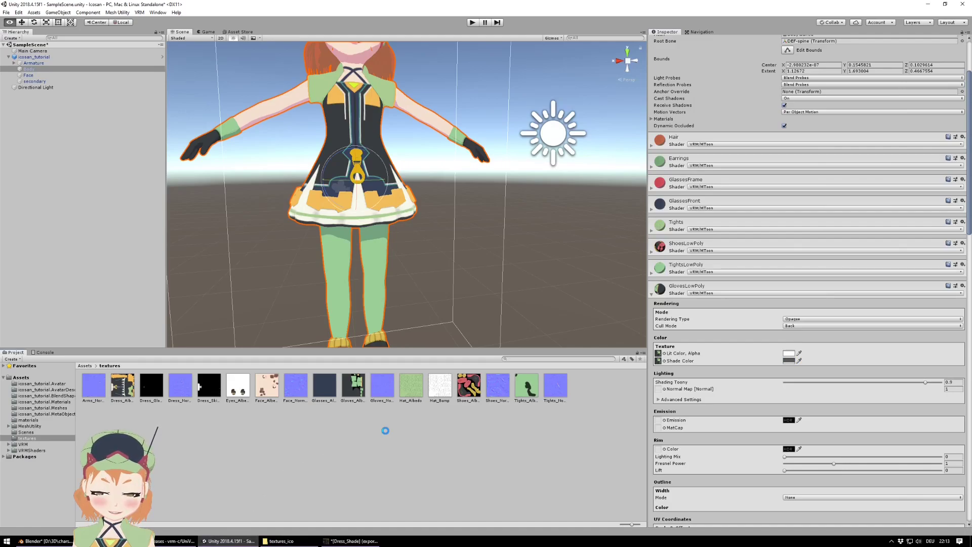
pyautogui.click(211, 386)
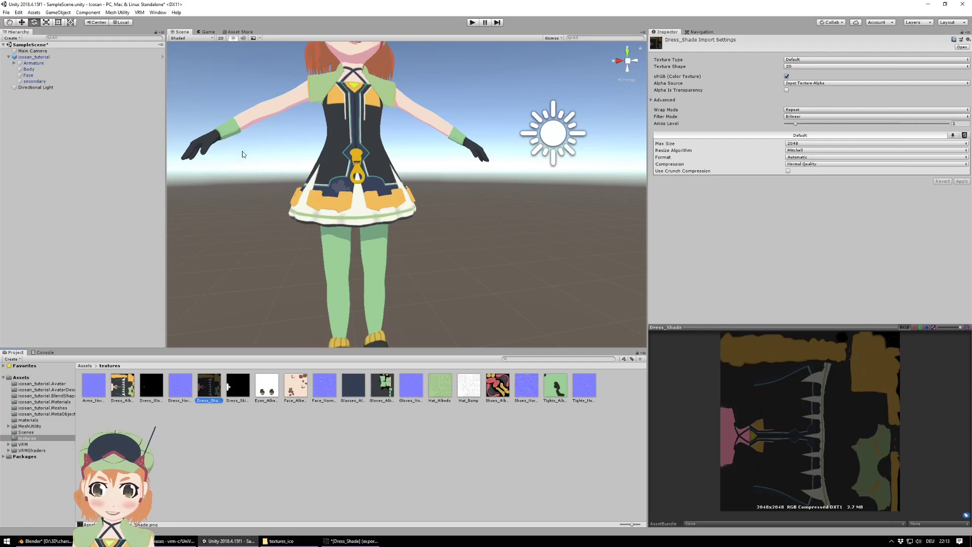
# - Assign Dress_Shade as the shade texture of the Body's BodyLowPoly material and set its shade color to white (FFFFFF)
pyautogui.click(29, 70)
pyautogui.scroll(-10, 703, 344)
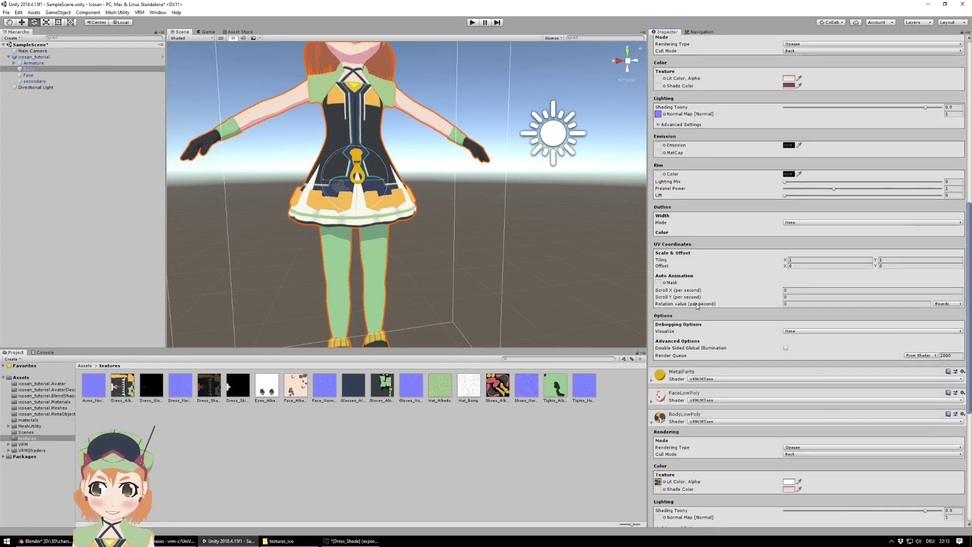
pyautogui.scroll(-10, 698, 306)
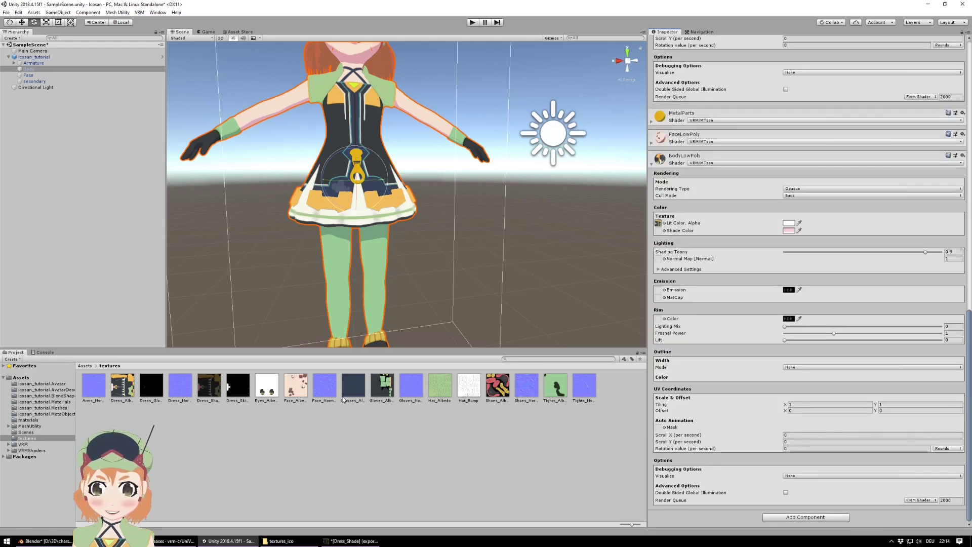
pyautogui.moveTo(201, 391); pyautogui.dragTo(658, 230)
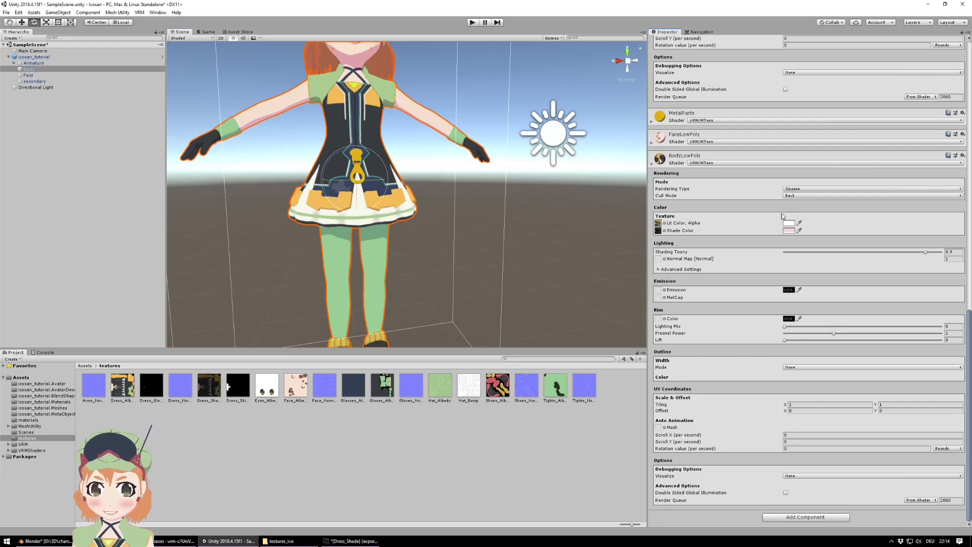
pyautogui.click(788, 231)
pyautogui.moveTo(675, 118); pyautogui.dragTo(611, 89)
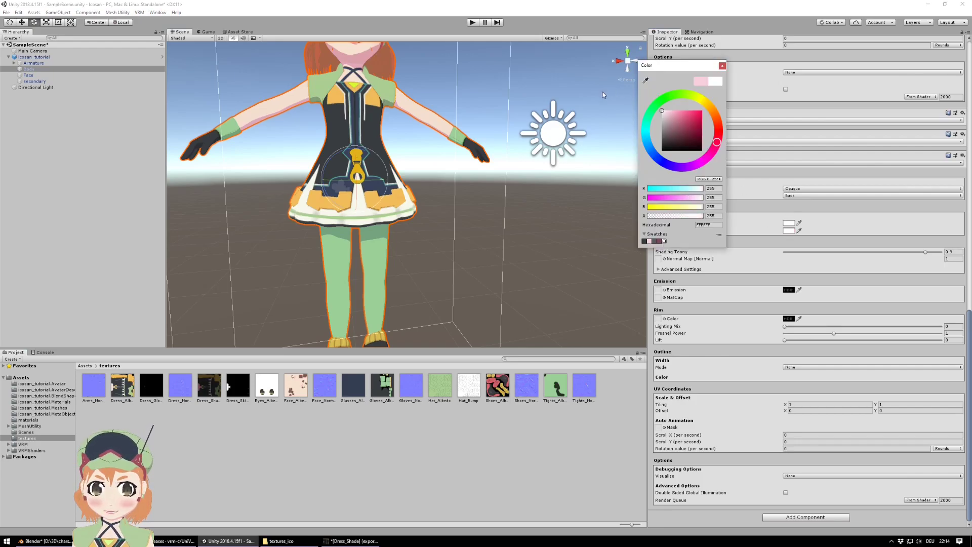
# - Examine the shading on the character's face, neck, arms and dress from close up and from farther away
pyautogui.scroll(3, 469, 113)
pyautogui.click(451, 96)
pyautogui.moveTo(451, 96); pyautogui.dragTo(452, 102, button='middle')
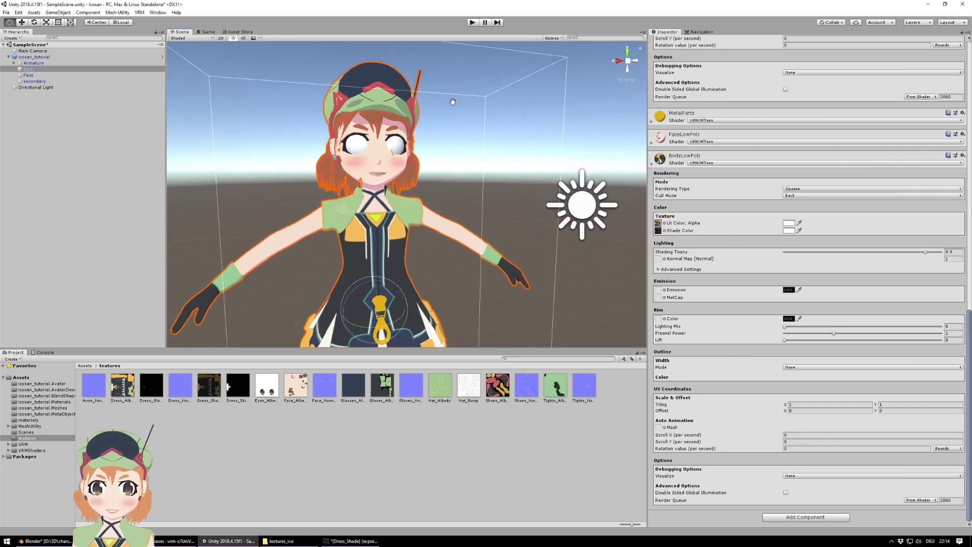
pyautogui.scroll(3, 453, 102)
pyautogui.scroll(-5, 453, 102)
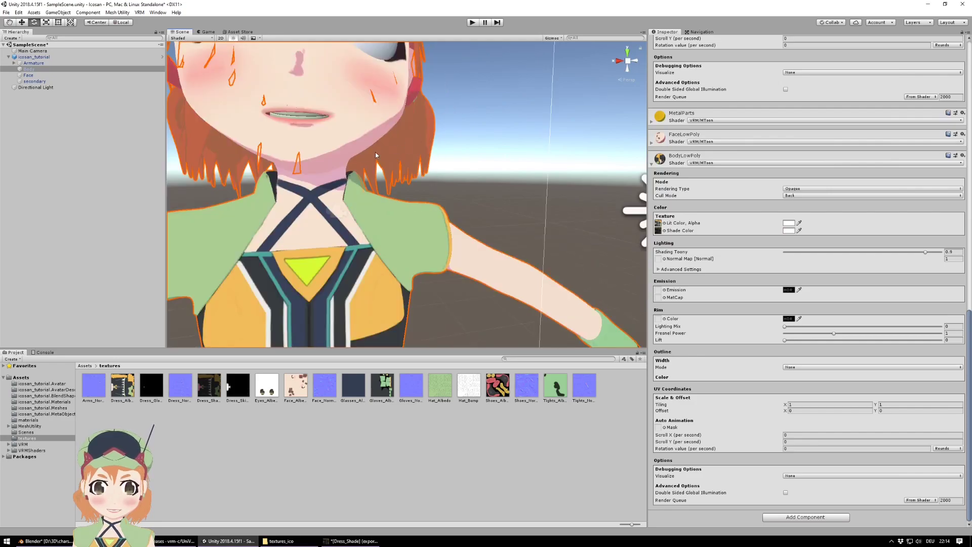
pyautogui.scroll(-3, 323, 178)
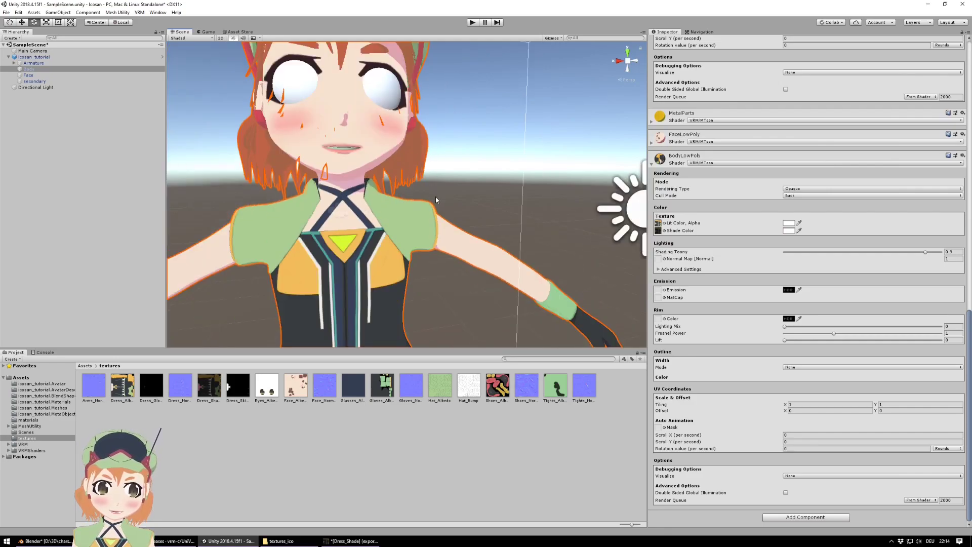
pyautogui.scroll(-5, 437, 197)
pyautogui.scroll(4, 437, 198)
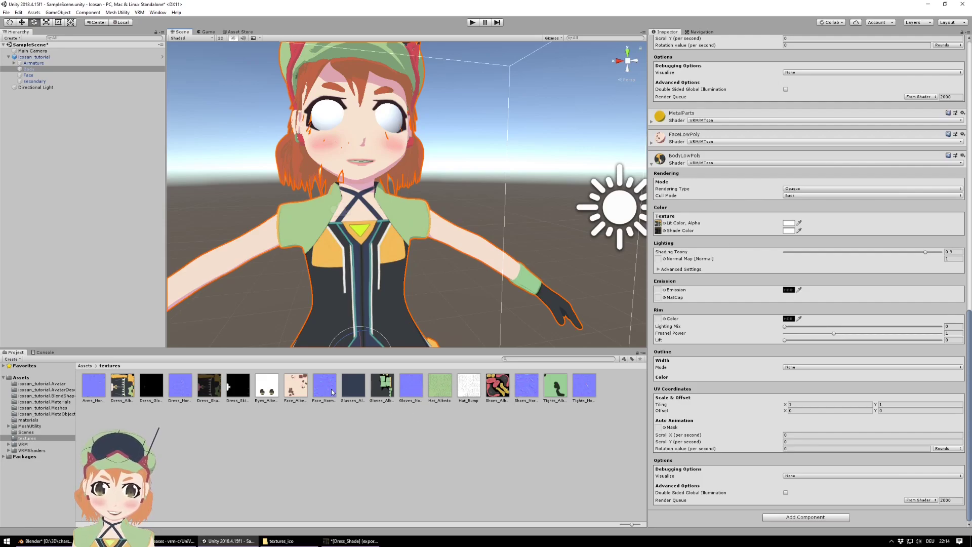
# - Assign the dress normals texture as BodyLowPoly's normal map, fix its import type, and check the model without the selection outline
pyautogui.moveTo(177, 393); pyautogui.dragTo(658, 260)
pyautogui.click(949, 275)
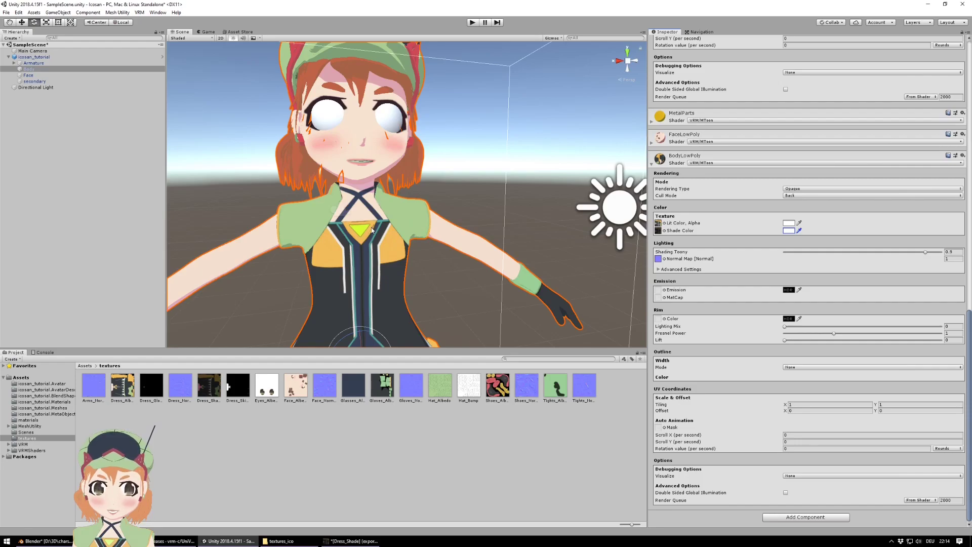
pyautogui.click(229, 432)
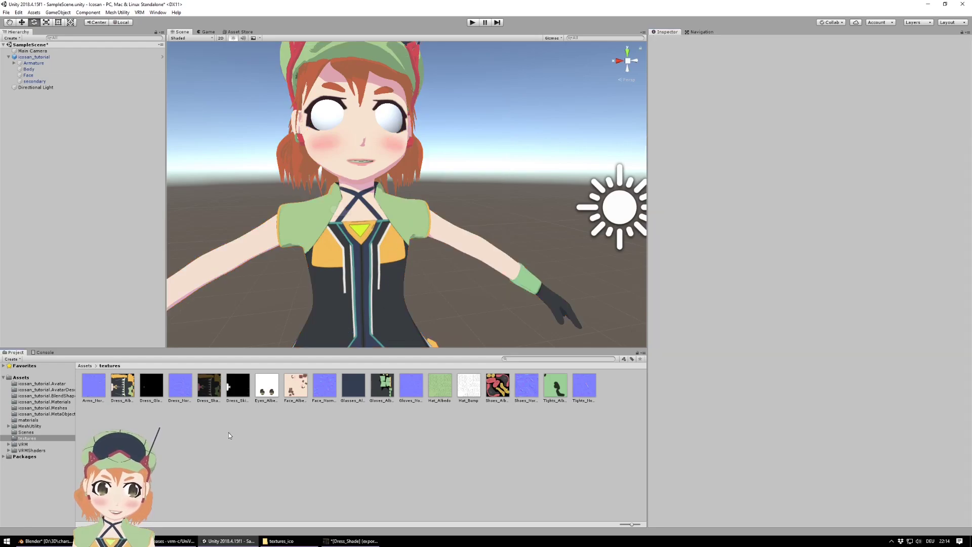
pyautogui.click(352, 275)
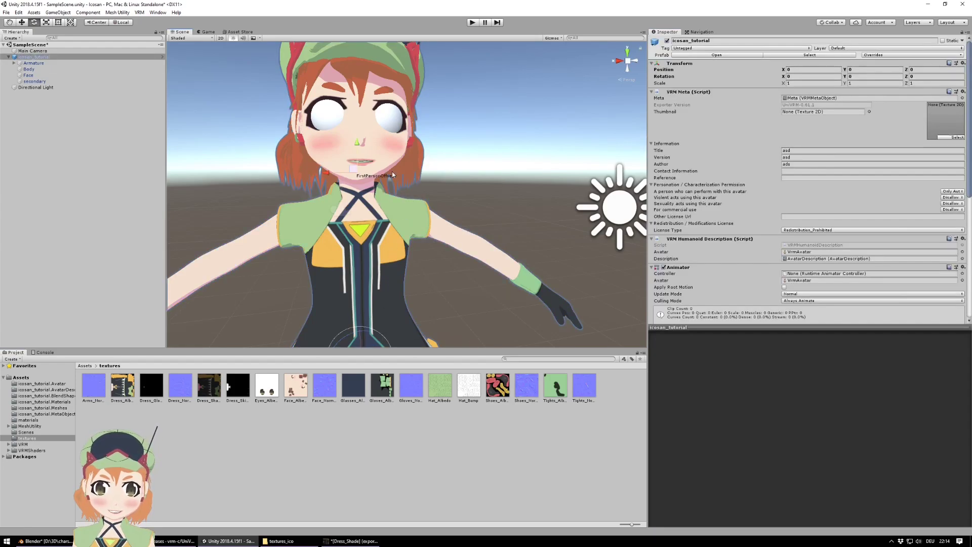
# - Assign the Dress_GlowMask texture to the emission of the Body's BodyLowPoly material
pyautogui.click(38, 70)
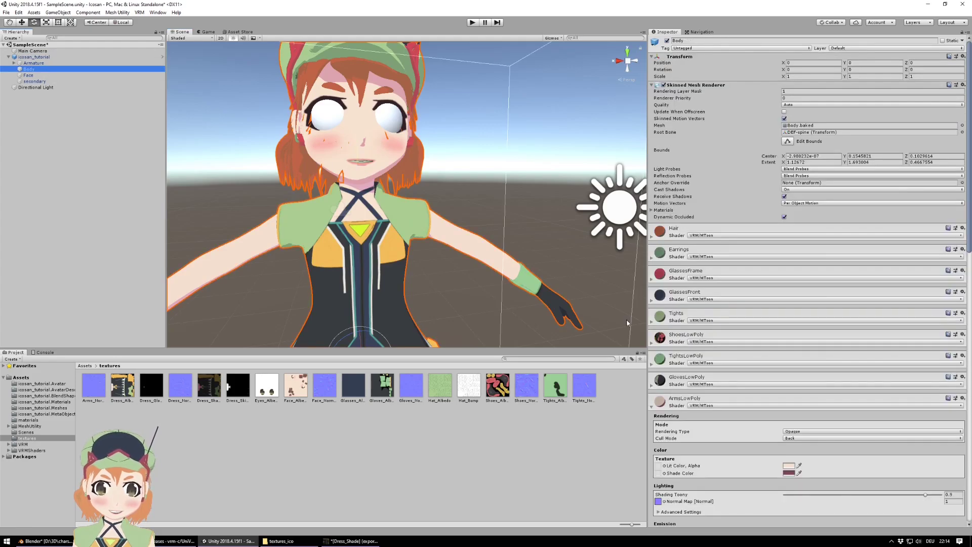
pyautogui.scroll(-10, 690, 369)
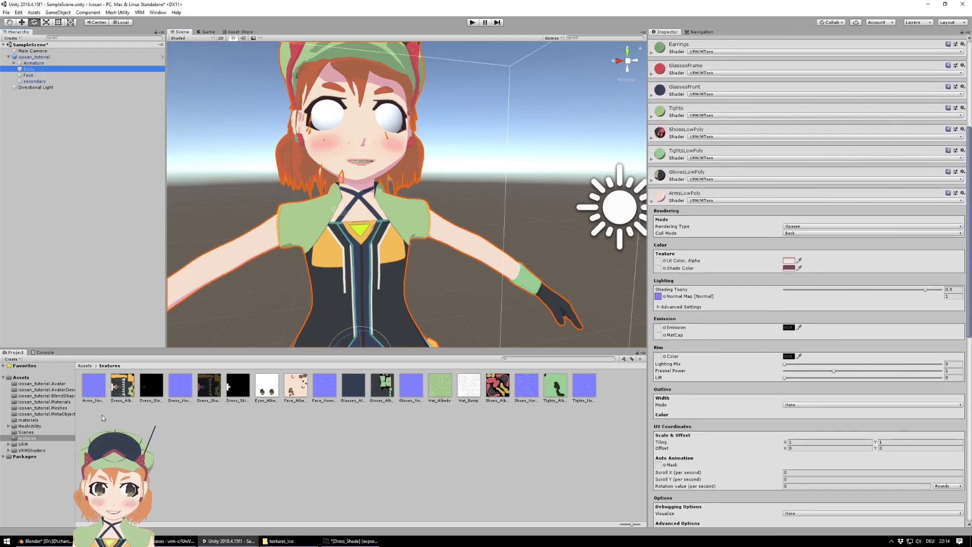
pyautogui.click(152, 386)
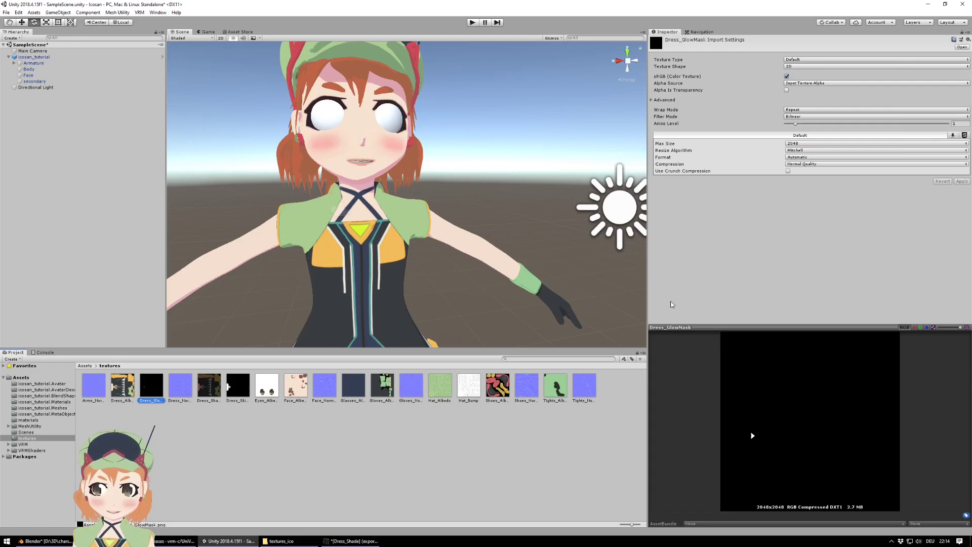
pyautogui.click(38, 70)
pyautogui.scroll(-5, 760, 411)
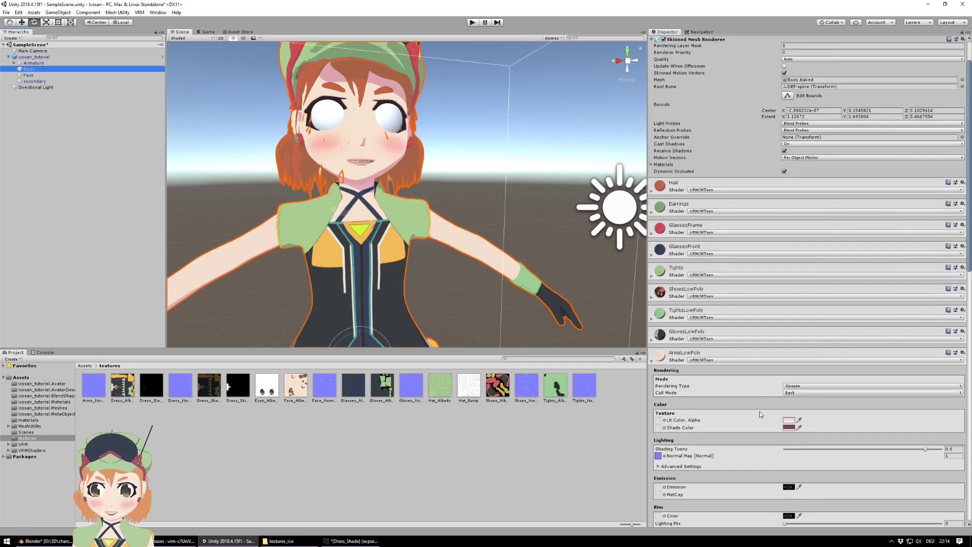
pyautogui.click(652, 178)
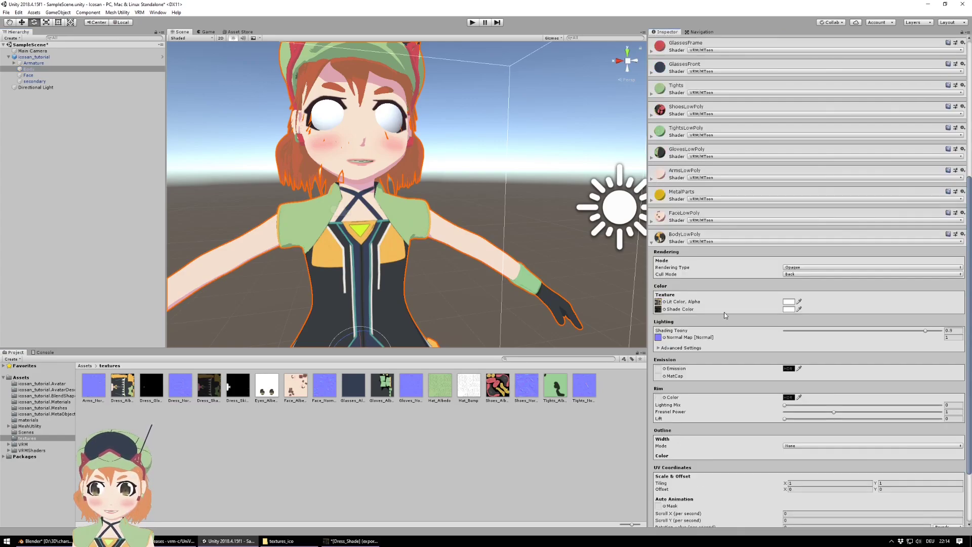
pyautogui.scroll(-3, 726, 312)
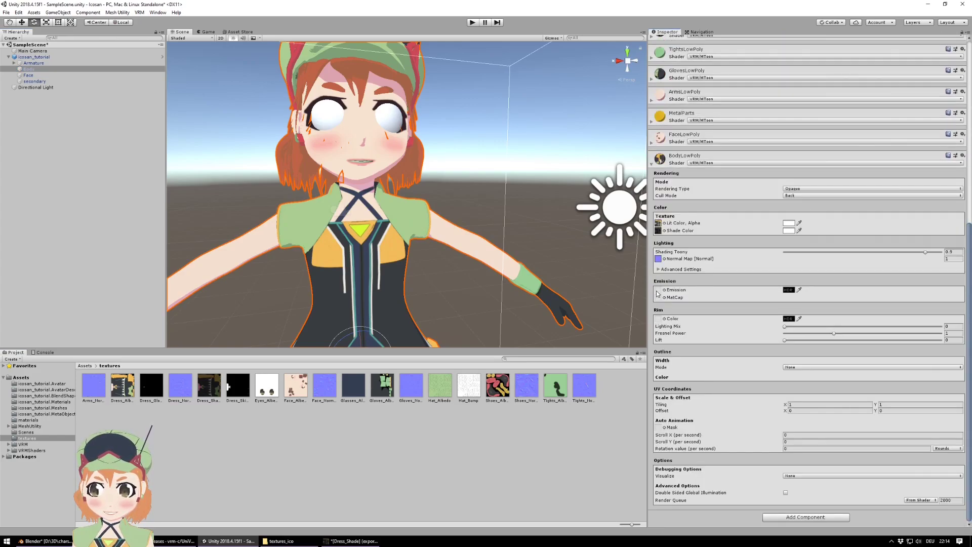
pyautogui.moveTo(149, 392); pyautogui.dragTo(658, 290)
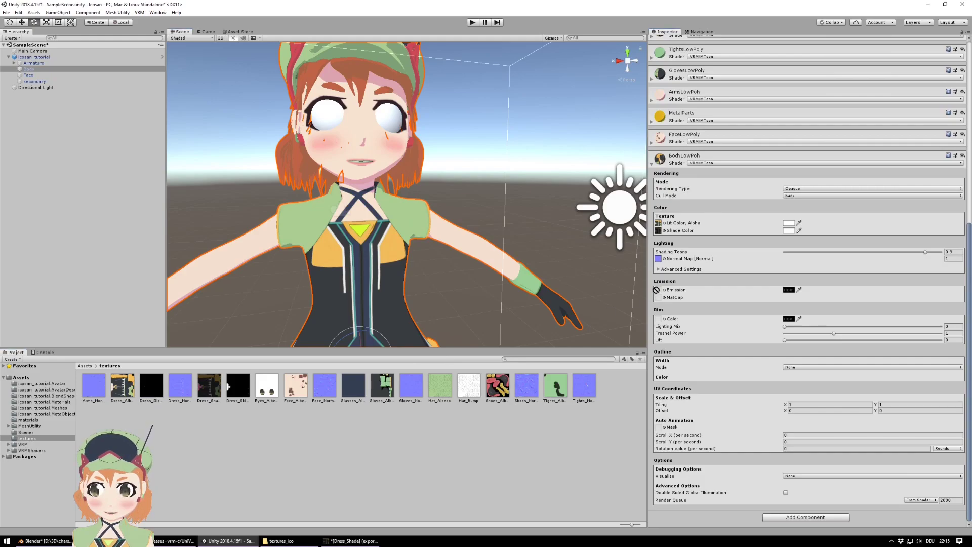
# - Set BodyLowPoly's emission color to green (2DB51D) with an intensity of -1, and collapse the material's settings
pyautogui.click(789, 290)
pyautogui.moveTo(670, 99)
pyautogui.mouseDown()
pyautogui.moveTo(691, 95)
pyautogui.moveTo(743, 151)
pyautogui.moveTo(680, 130)
pyautogui.moveTo(703, 105)
pyautogui.moveTo(660, 99)
pyautogui.moveTo(681, 93)
pyautogui.moveTo(644, 102)
pyautogui.mouseUp()
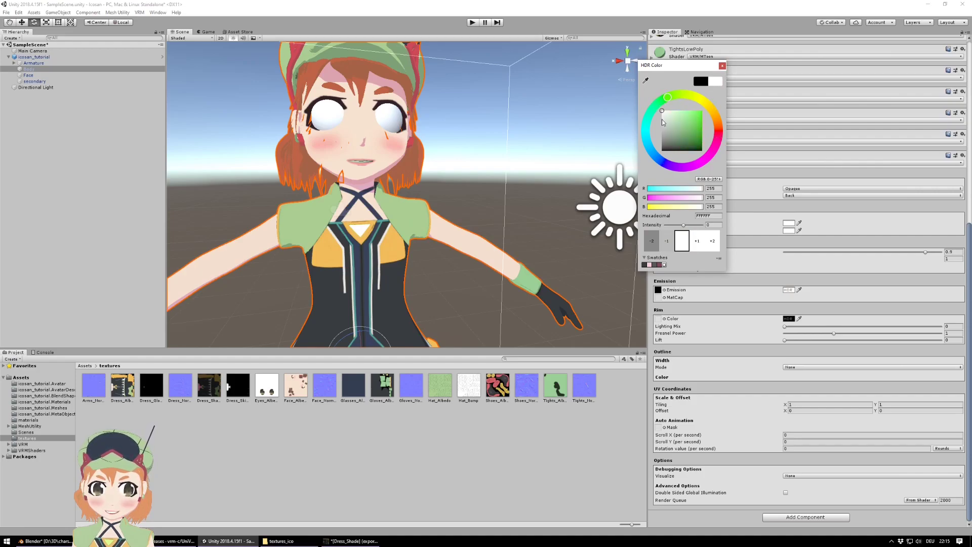
pyautogui.moveTo(665, 114)
pyautogui.mouseDown()
pyautogui.moveTo(690, 120)
pyautogui.moveTo(682, 133)
pyautogui.moveTo(698, 124)
pyautogui.mouseUp()
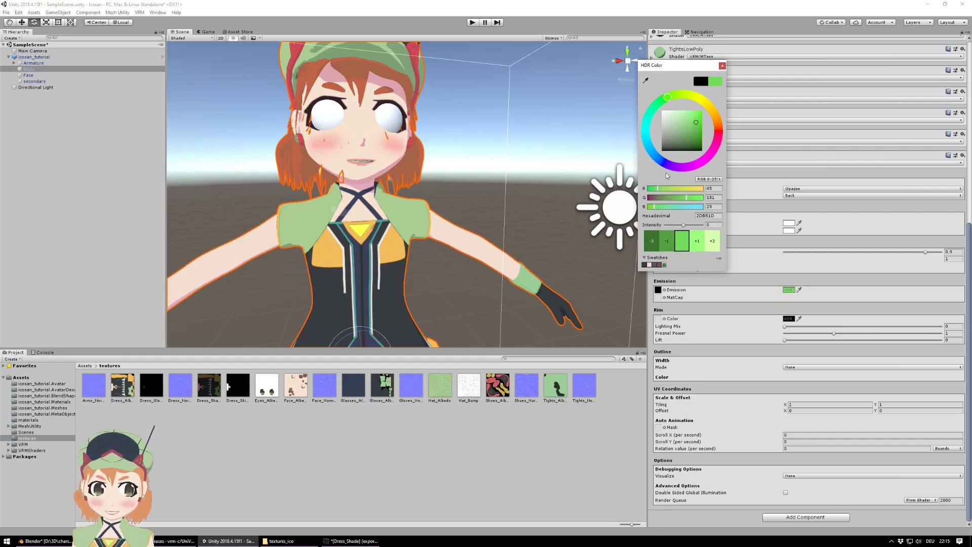
pyautogui.click(666, 244)
pyautogui.click(666, 244)
pyautogui.scroll(6, 353, 257)
pyautogui.scroll(-5, 352, 257)
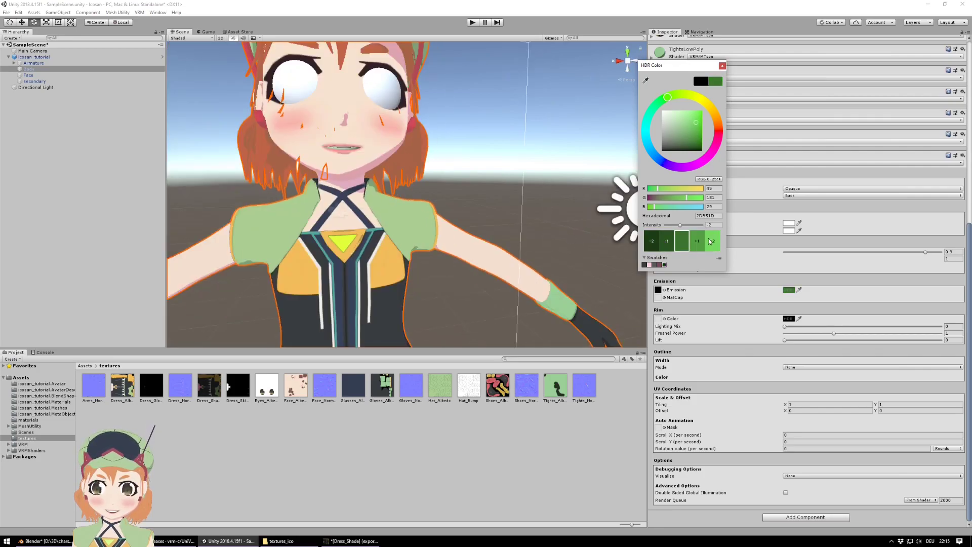
pyautogui.click(697, 243)
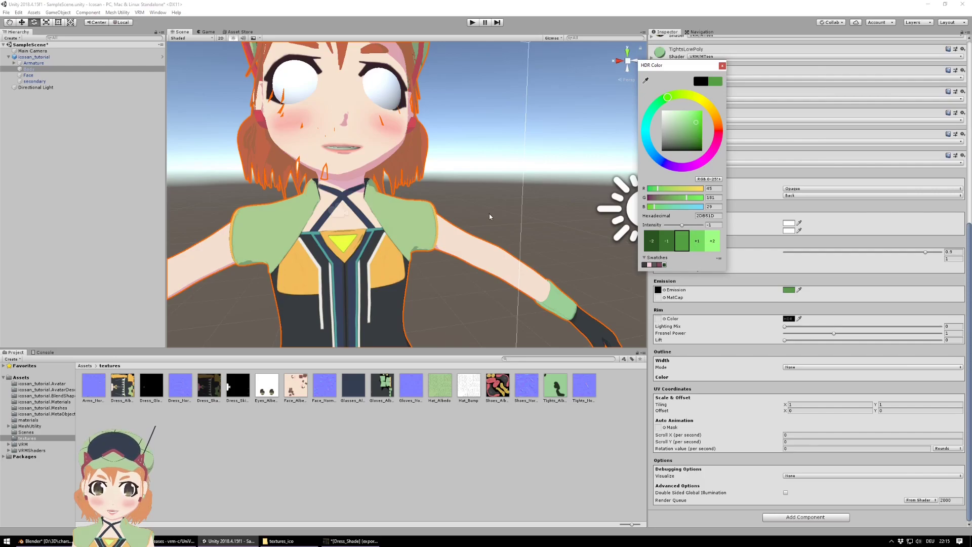
pyautogui.click(723, 66)
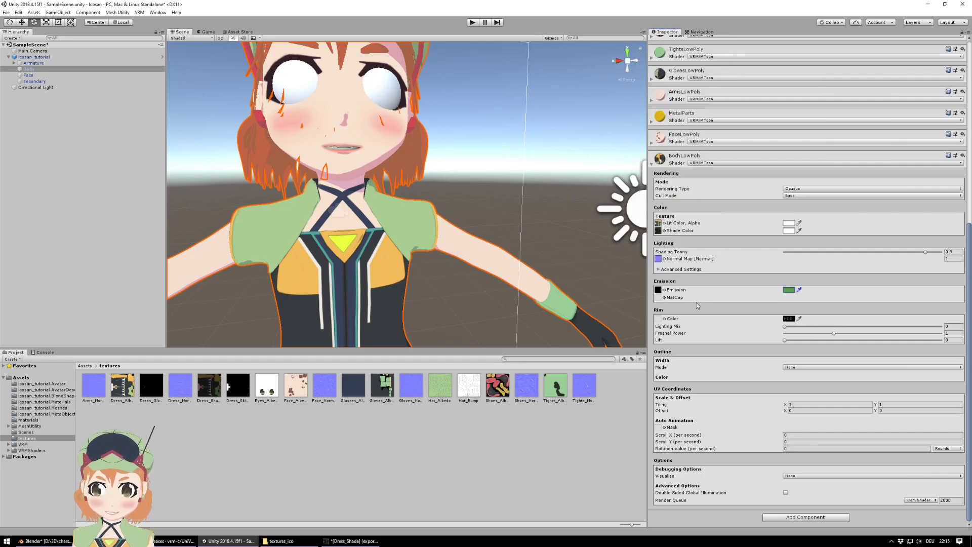
pyautogui.click(651, 164)
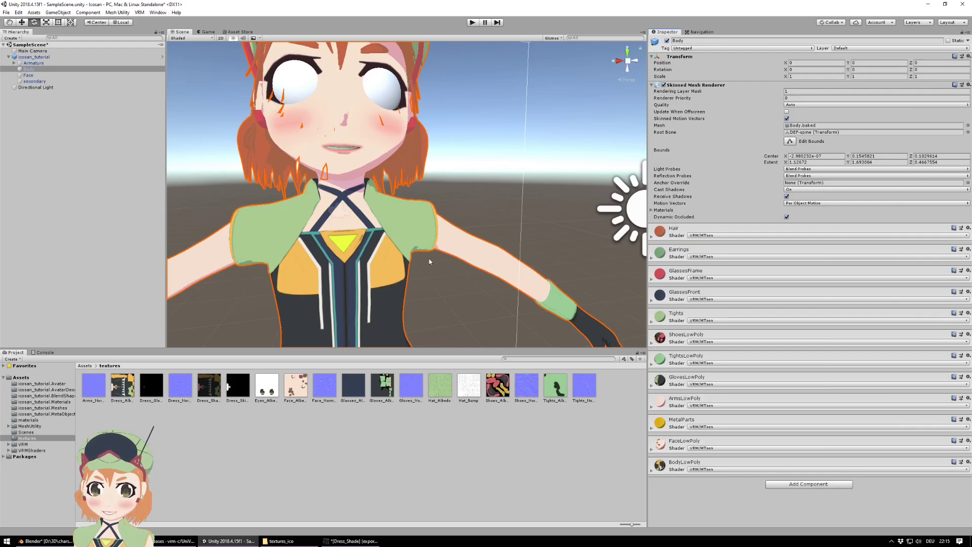
# - Change the shader of the Face object's Teeth material to VRM/MToon
pyautogui.click(28, 75)
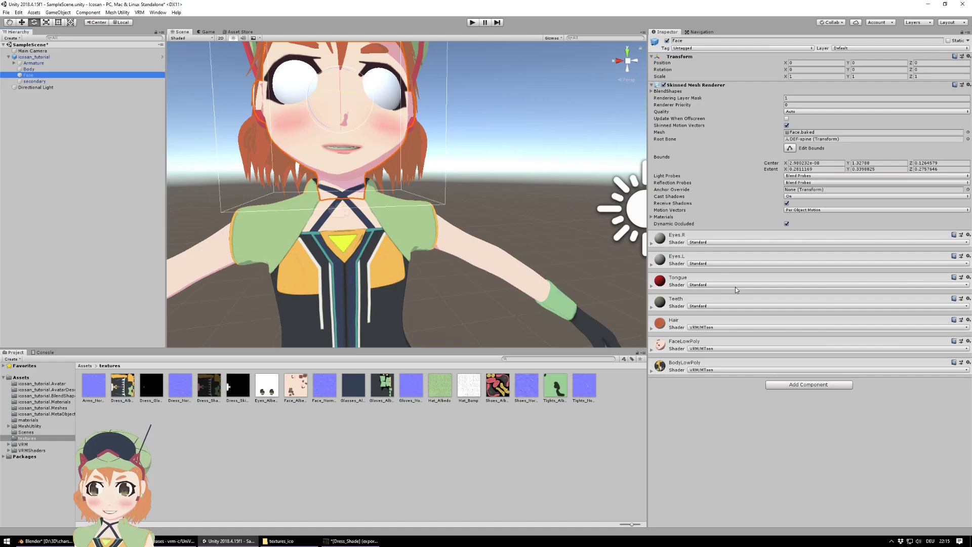
pyautogui.click(701, 285)
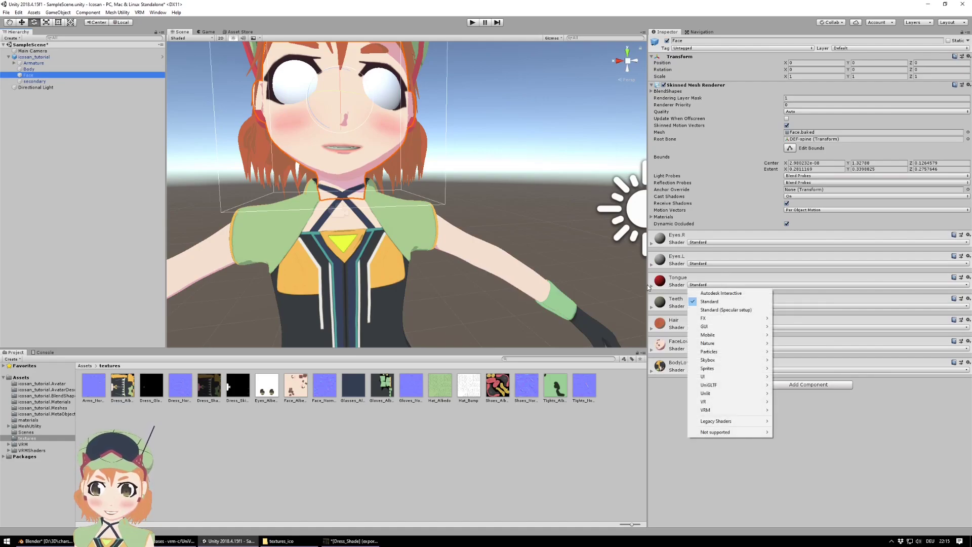
pyautogui.click(653, 308)
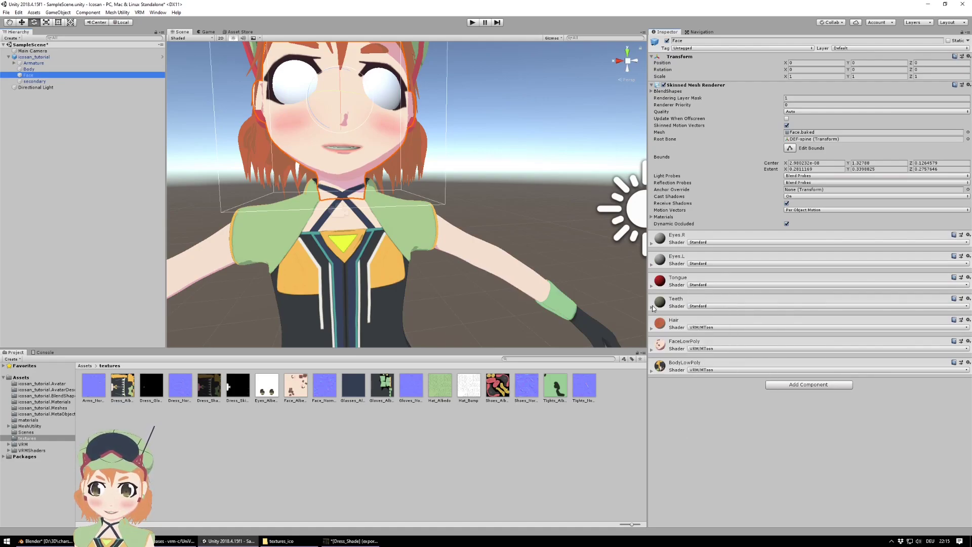
pyautogui.click(28, 70)
pyautogui.click(56, 75)
pyautogui.click(714, 306)
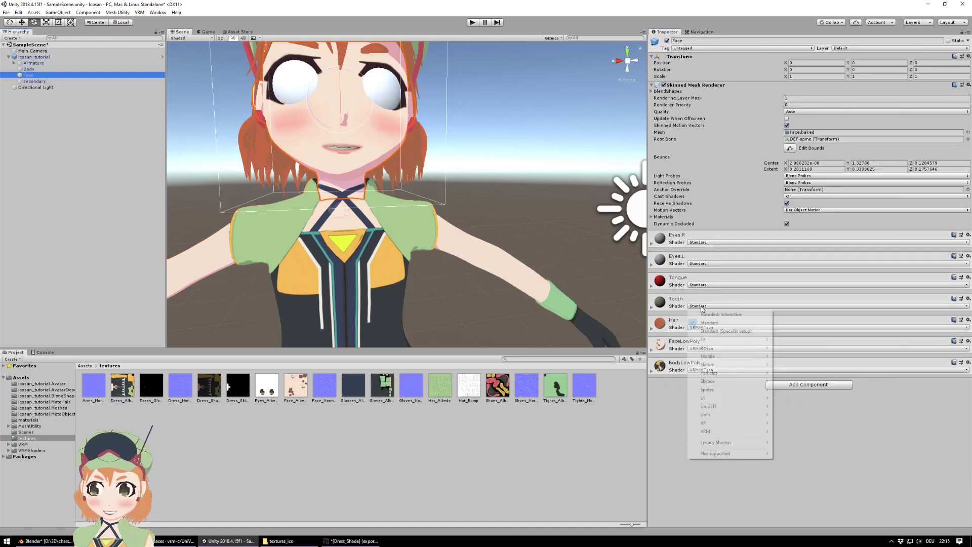
pyautogui.moveTo(720, 433)
pyautogui.click(804, 431)
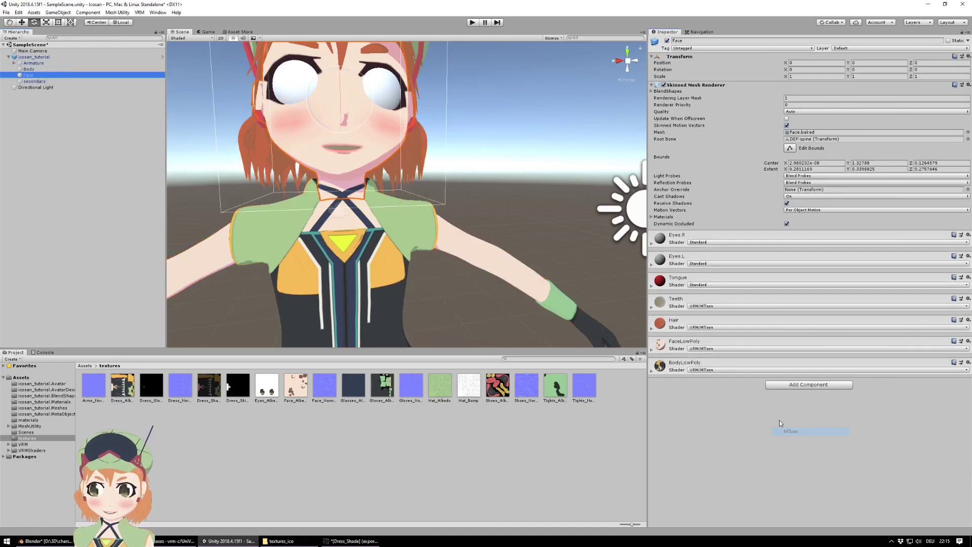
# - Set the Teeth material's lit color to white (FFFFFF) and its shade color to the saved dark gray swatch
pyautogui.click(652, 307)
pyautogui.click(789, 366)
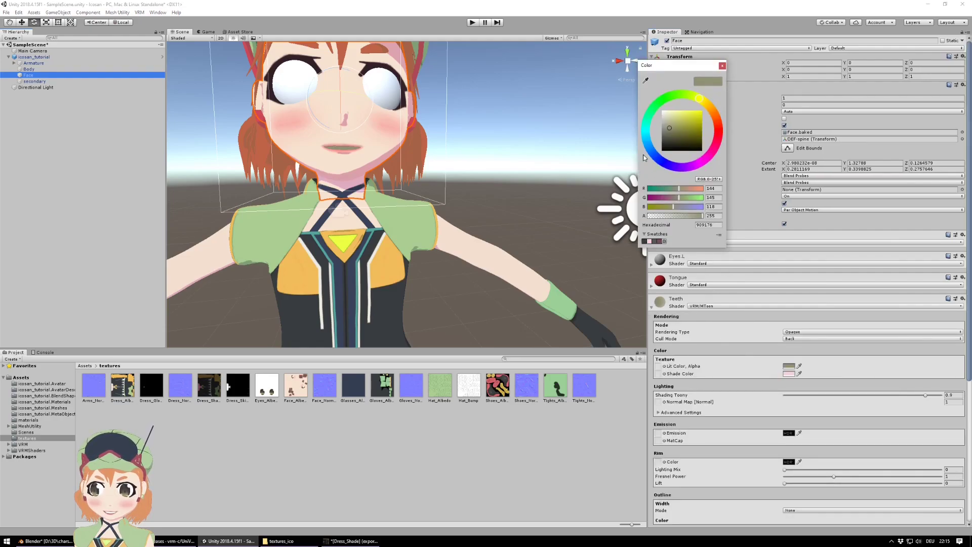
pyautogui.click(662, 110)
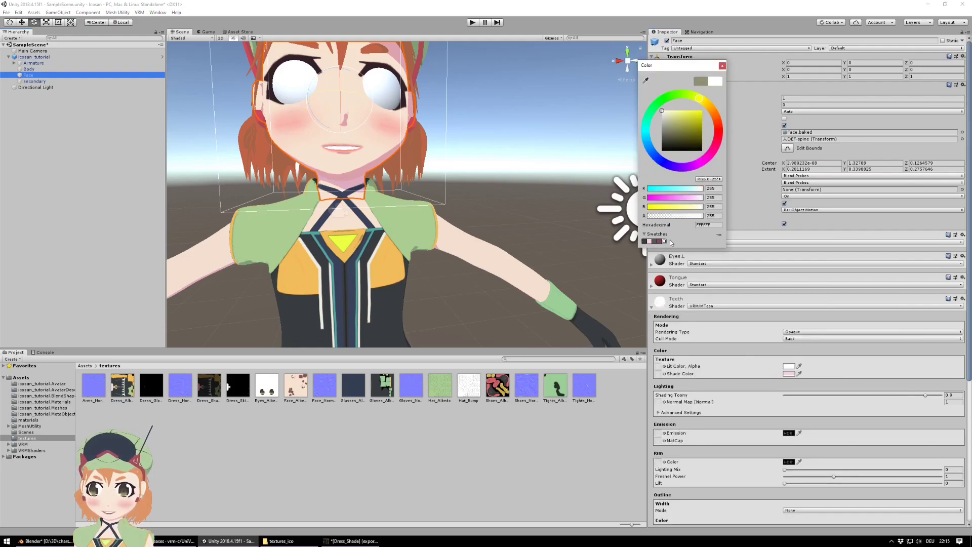
pyautogui.click(789, 374)
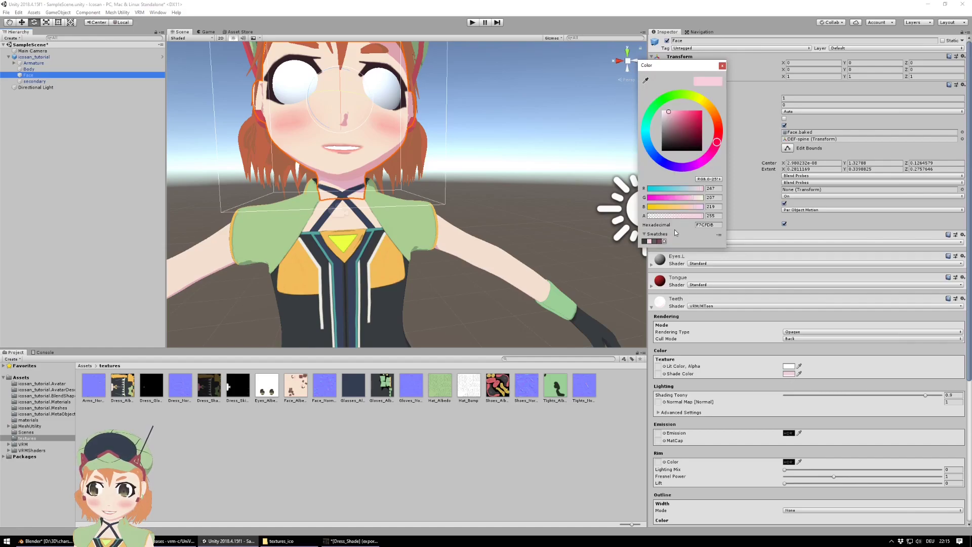
pyautogui.click(653, 241)
pyautogui.click(740, 321)
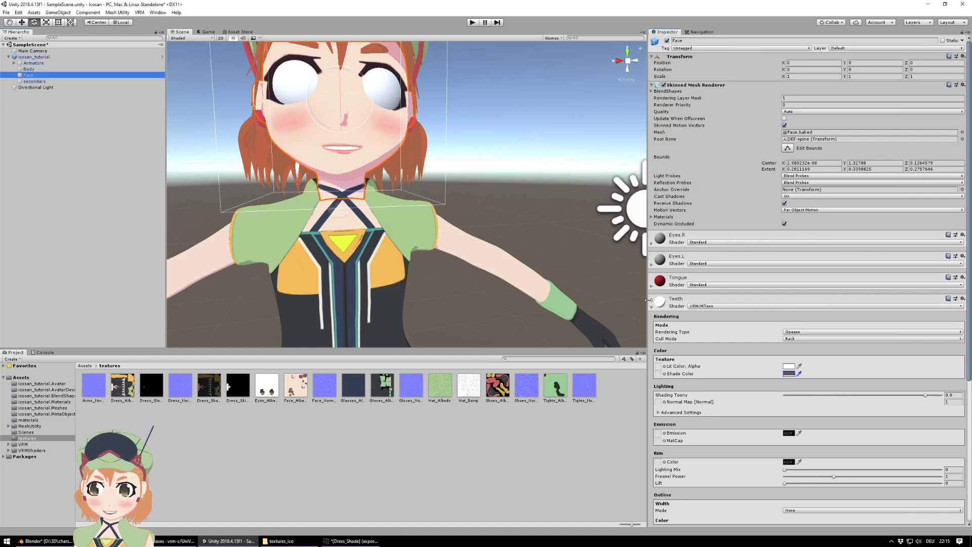
# - Change the Tongue material's shader to VRM/MToon, give it the dark gray shade color, and collapse the Tongue and Teeth settings
pyautogui.click(652, 287)
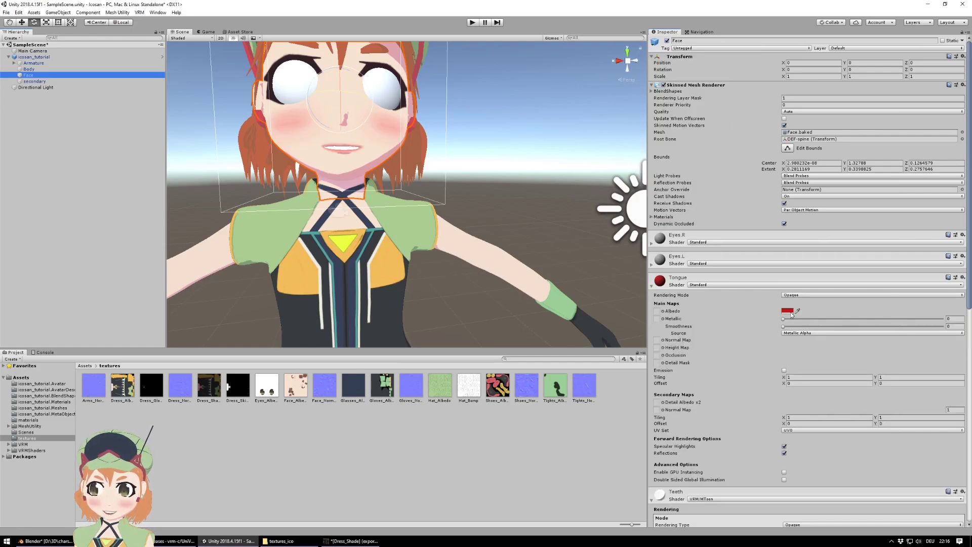
pyautogui.click(735, 284)
pyautogui.moveTo(730, 409)
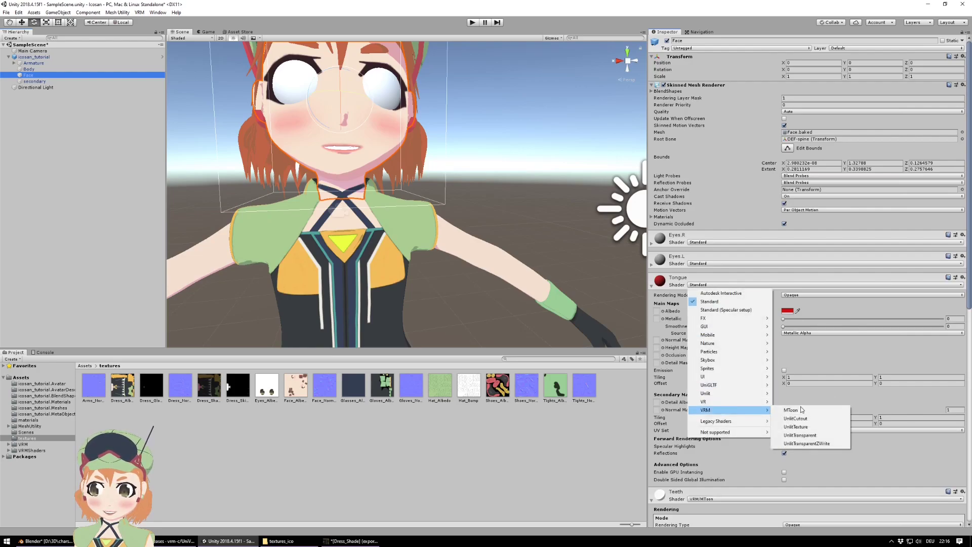
pyautogui.click(793, 410)
pyautogui.click(788, 353)
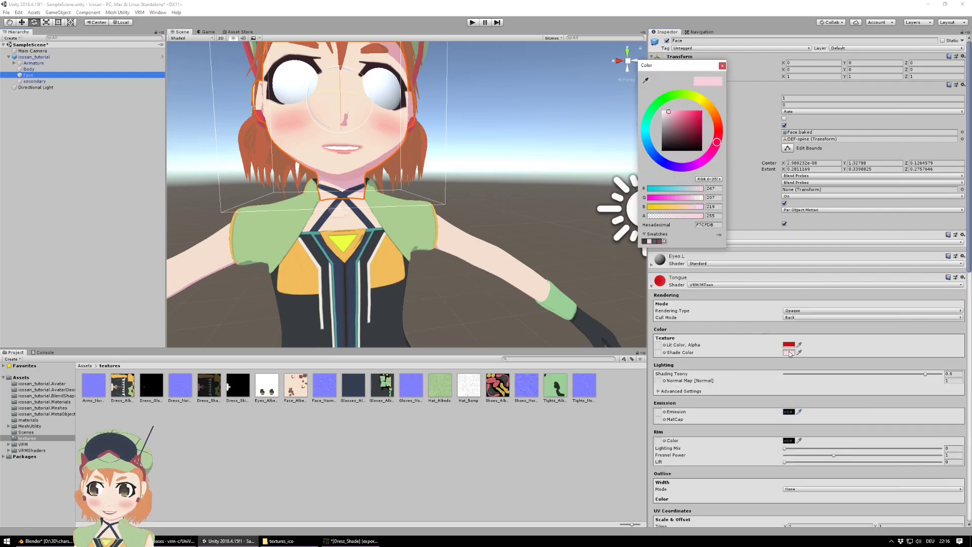
pyautogui.click(656, 242)
pyautogui.click(751, 324)
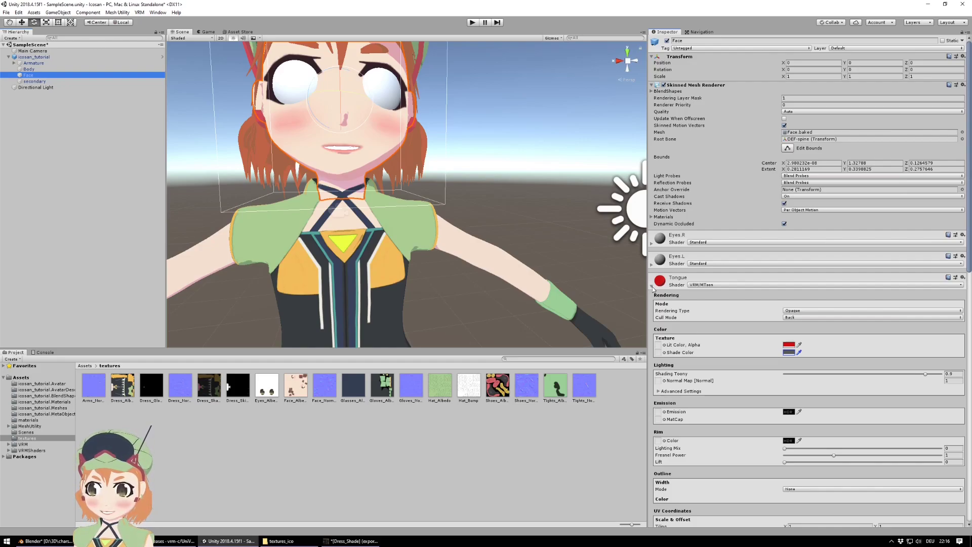
pyautogui.click(652, 287)
pyautogui.click(653, 308)
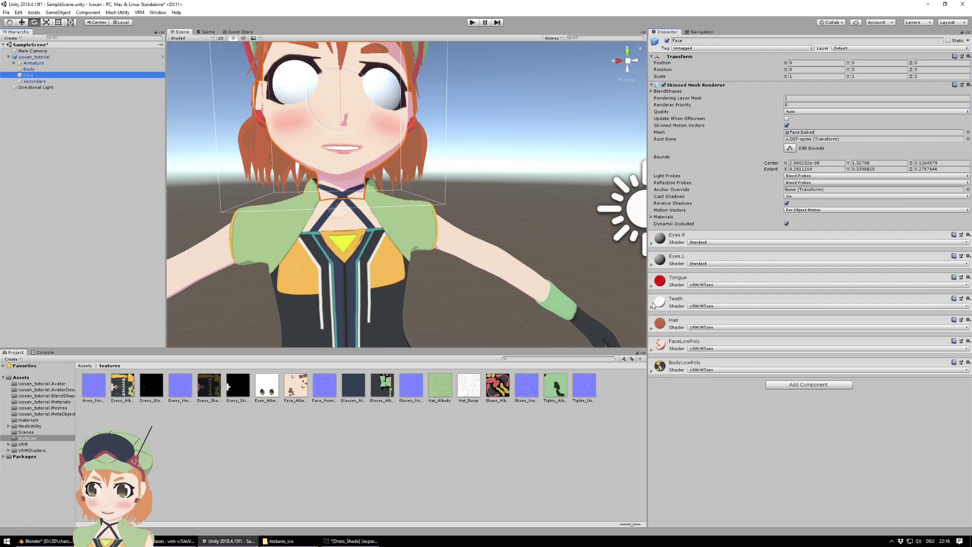
# - Change the Eyes.R material's shader to VRM/MToon and assign the eyes albedo texture to its lit color
pyautogui.click(653, 245)
pyautogui.click(735, 243)
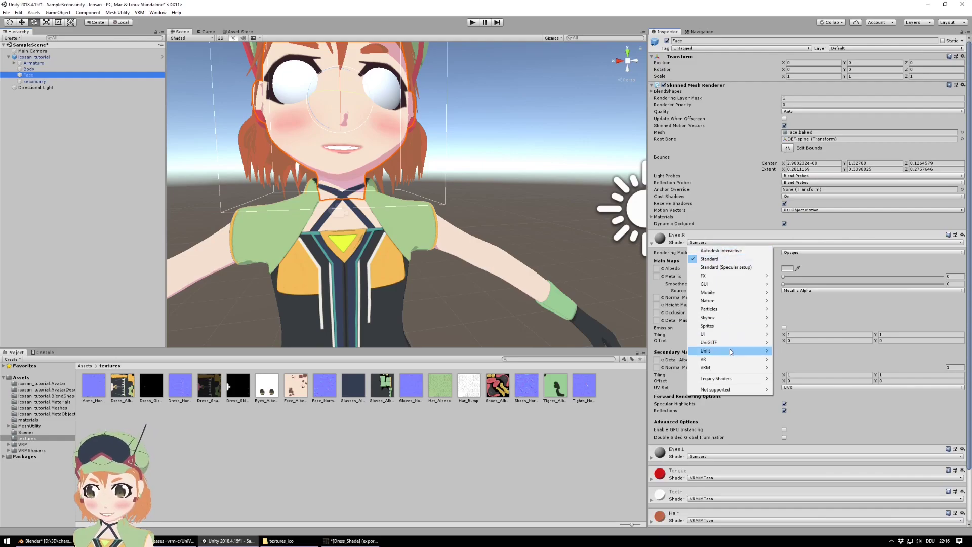
pyautogui.moveTo(723, 370)
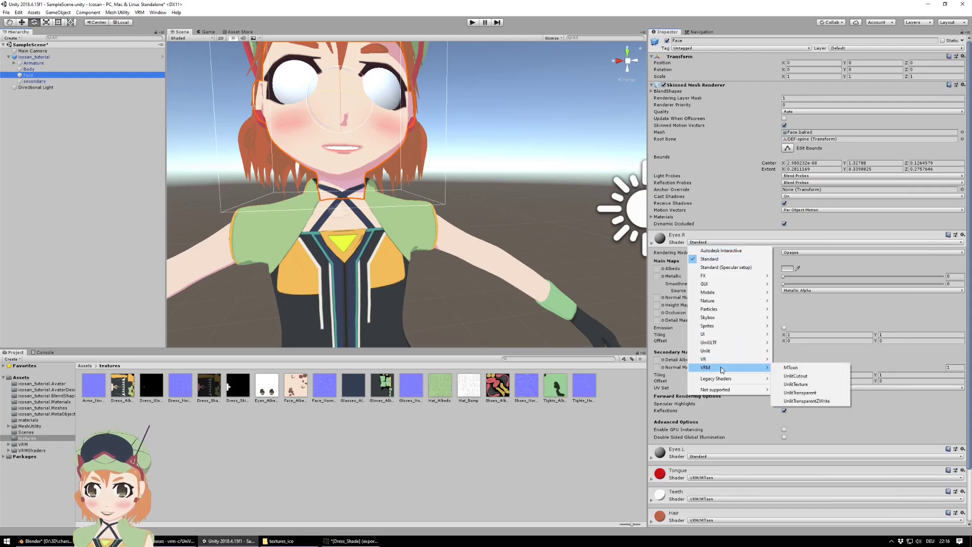
pyautogui.click(791, 368)
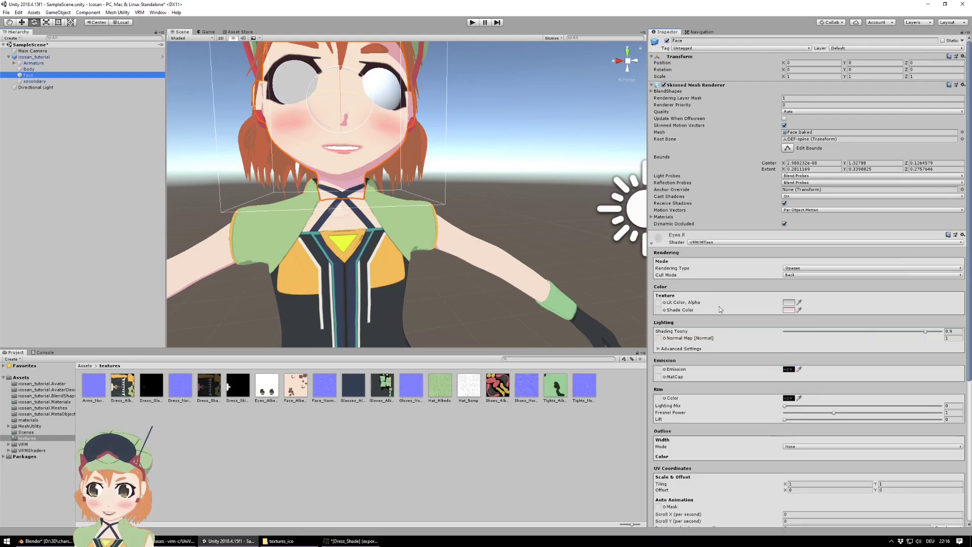
pyautogui.moveTo(267, 385); pyautogui.dragTo(661, 303)
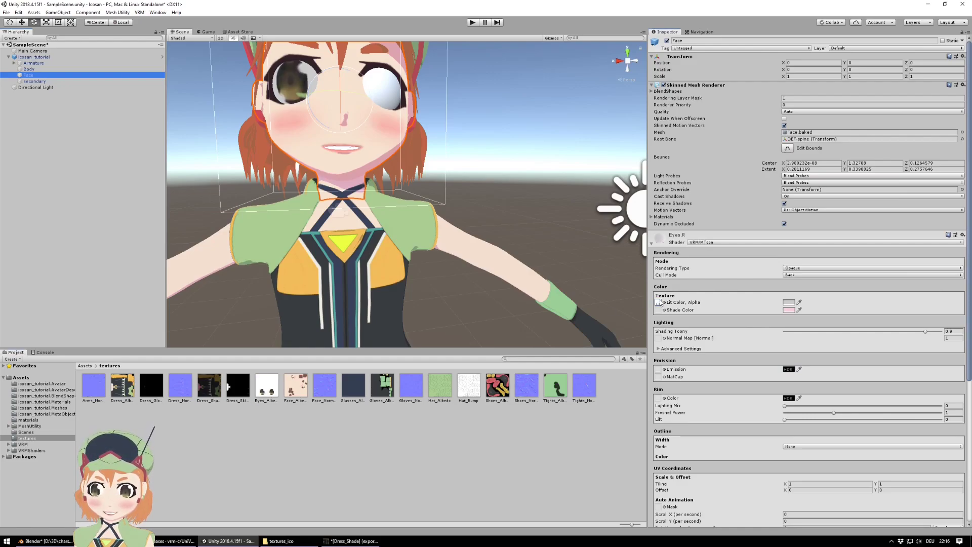
# - Set the shade color of the Eyes.R material to white (FFFFFF)
pyautogui.click(788, 311)
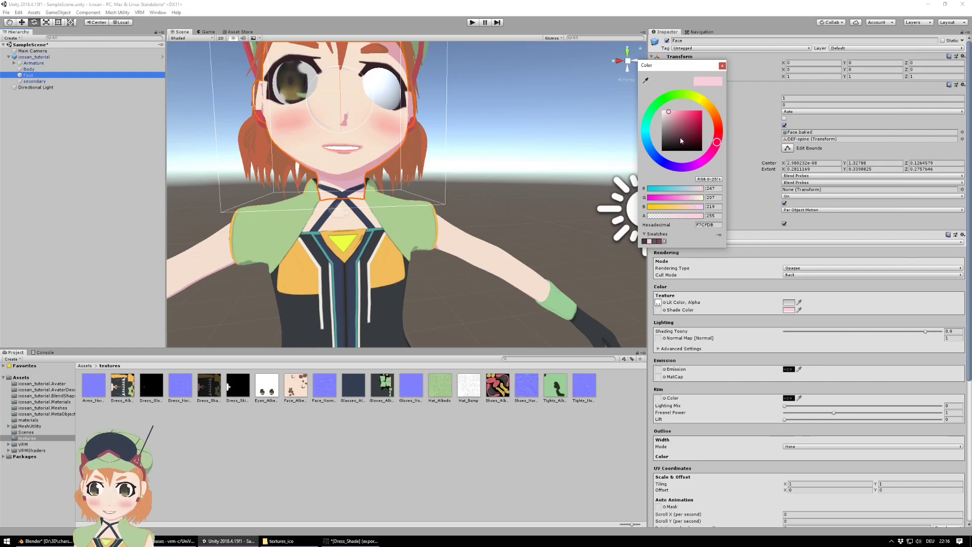
pyautogui.moveTo(669, 112); pyautogui.dragTo(621, 93)
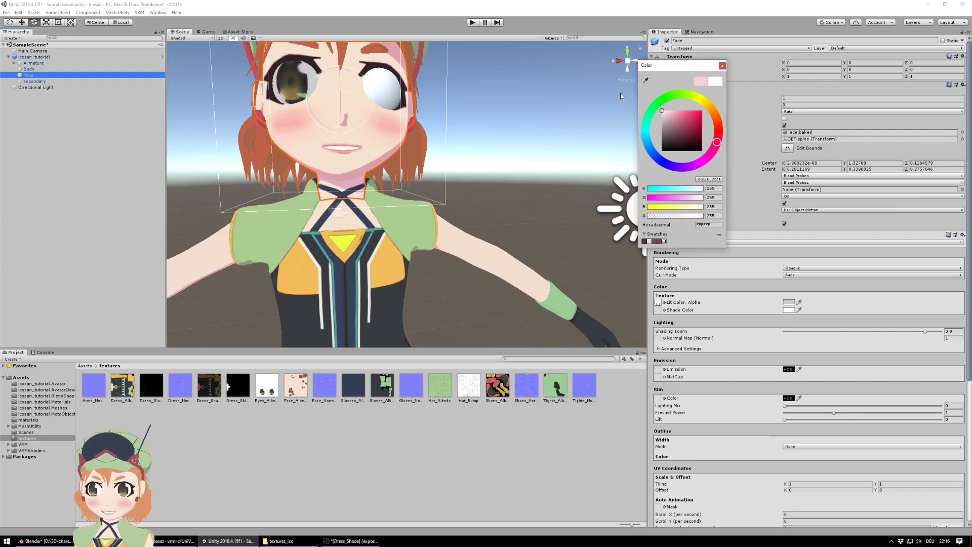
pyautogui.click(722, 66)
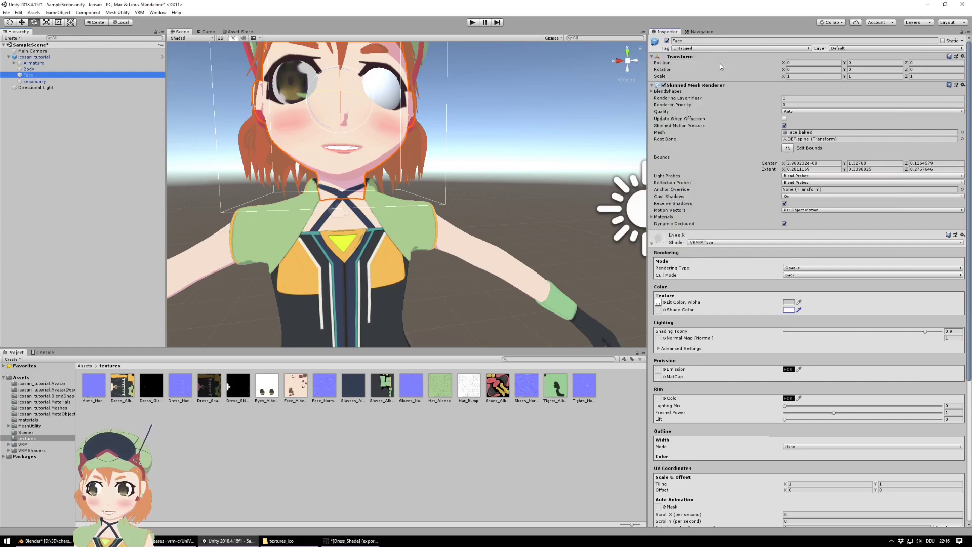
# - Set the lit color of the Eyes.R material to white (FFFFFF)
pyautogui.click(789, 303)
pyautogui.moveTo(665, 119); pyautogui.dragTo(665, 74)
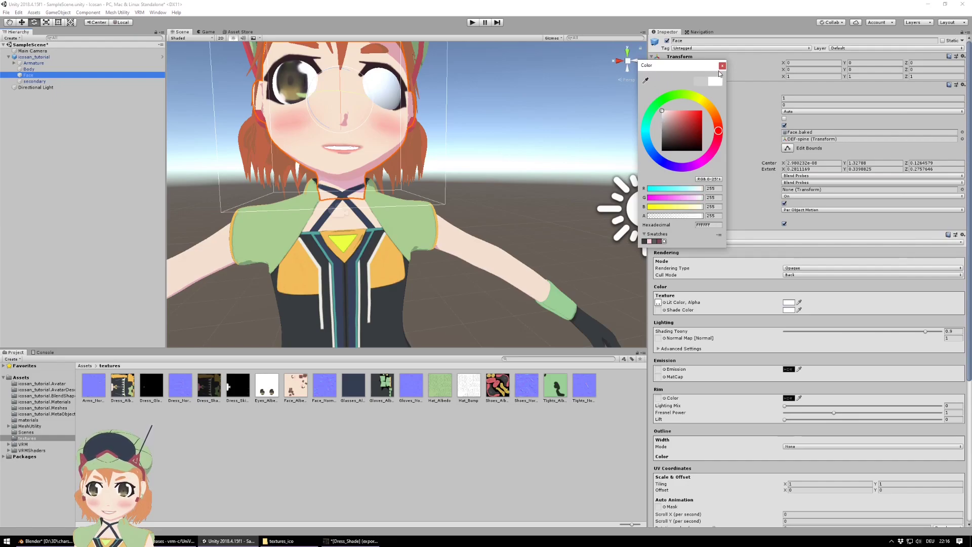
pyautogui.click(722, 66)
# - Give Eyes.R the saved dark gray shade color (595959) with the eyes albedo as shade texture, and collapse the material's settings
pyautogui.click(789, 310)
pyautogui.click(656, 242)
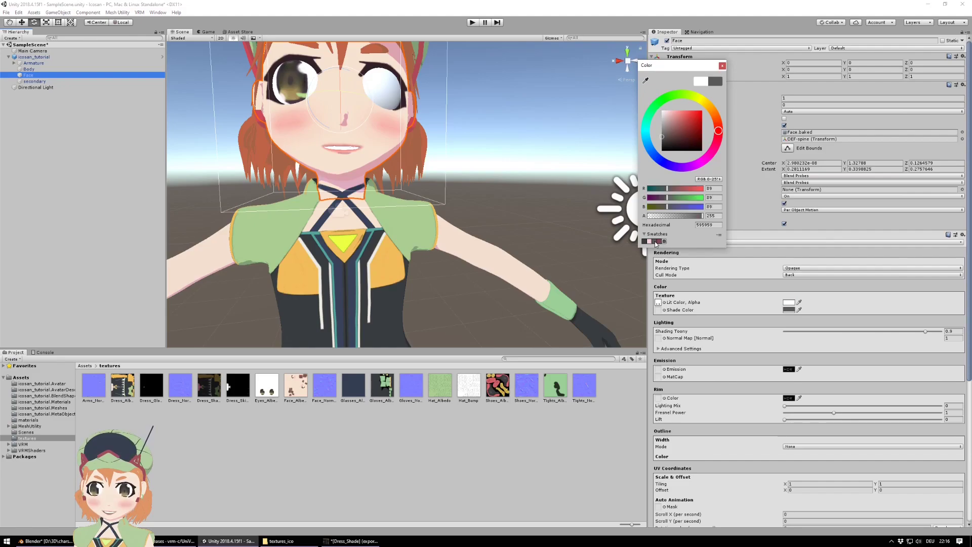
pyautogui.click(348, 426)
pyautogui.moveTo(257, 390); pyautogui.dragTo(662, 312)
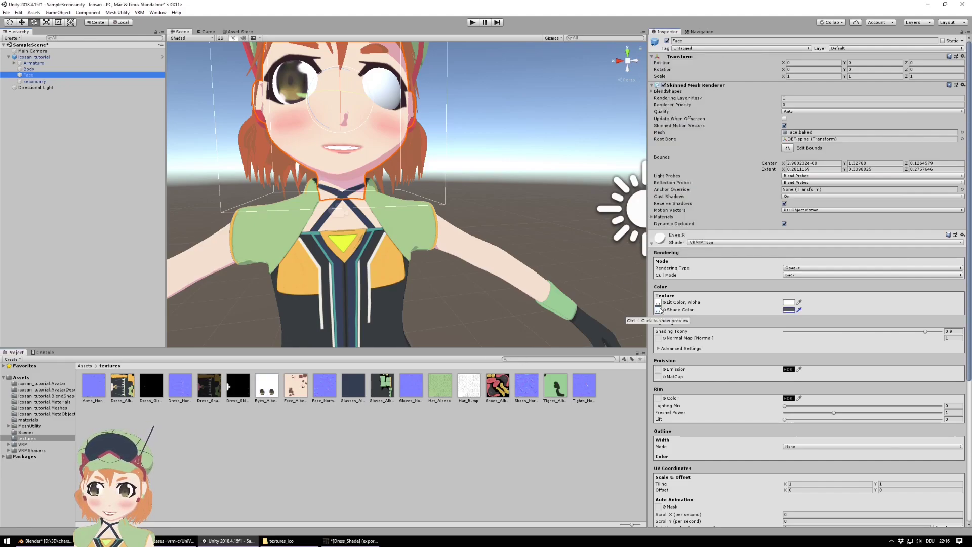
pyautogui.scroll(-4, 750, 323)
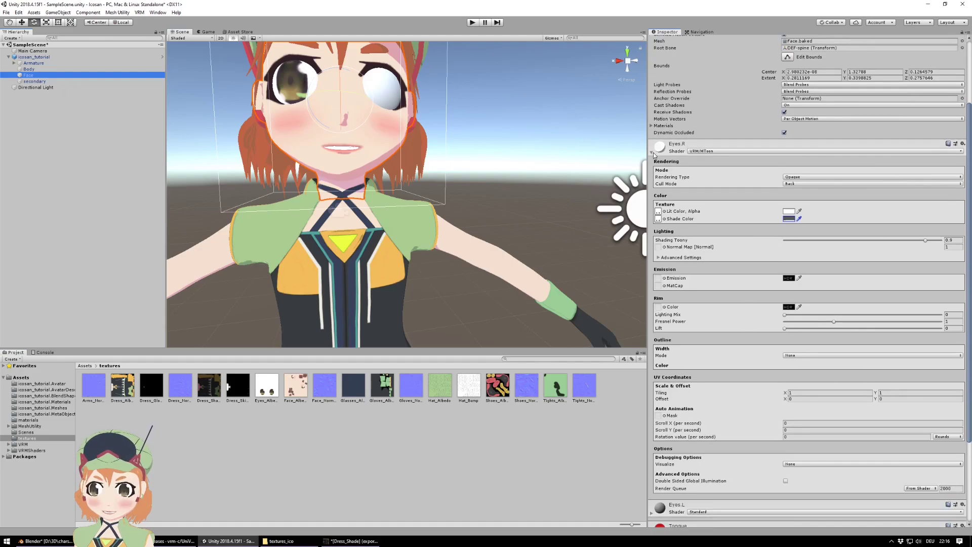
pyautogui.click(652, 153)
# - Change the Eyes.L material's shader to VRM/MToon and assign the eyes albedo as both its lit and shade texture
pyautogui.click(704, 264)
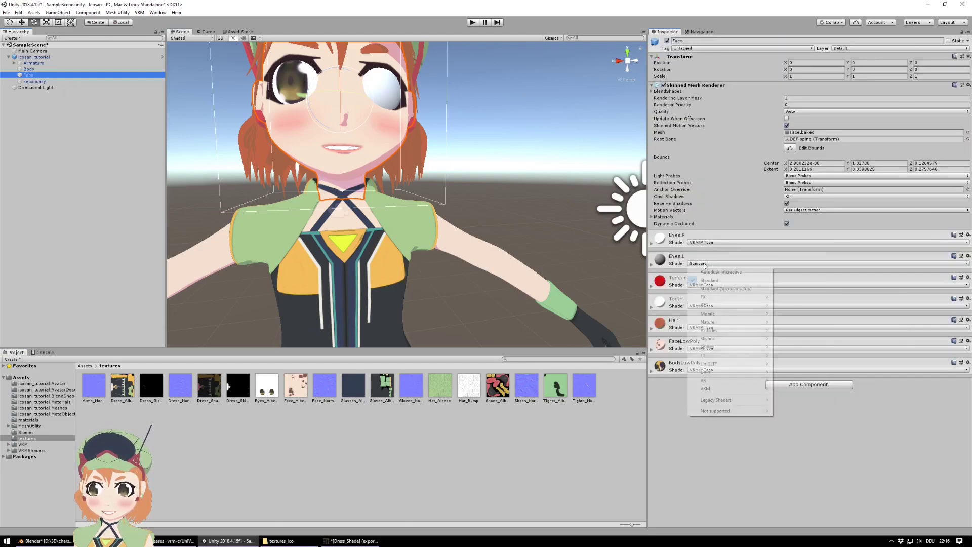
pyautogui.moveTo(744, 388)
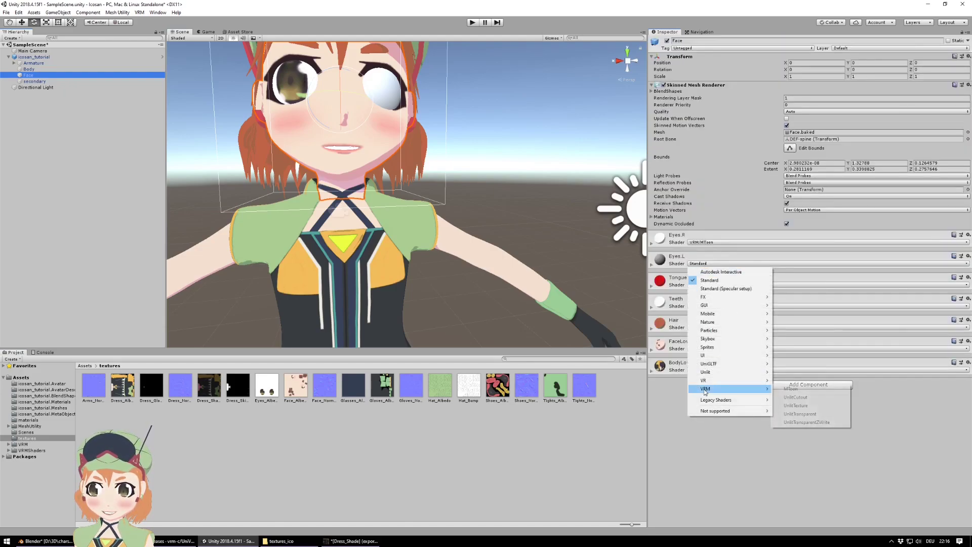
pyautogui.click(793, 389)
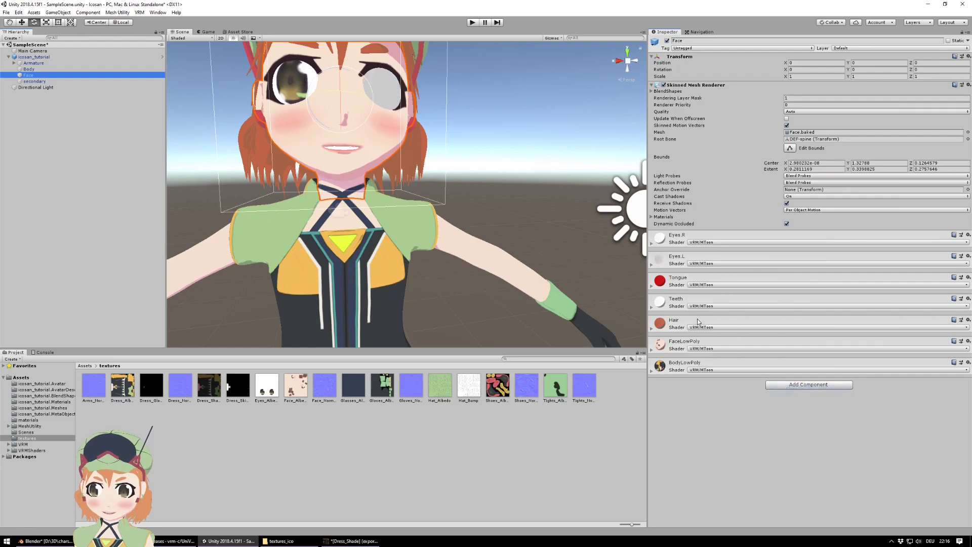
pyautogui.click(653, 265)
pyautogui.moveTo(274, 379); pyautogui.dragTo(659, 324)
pyautogui.moveTo(263, 390); pyautogui.dragTo(679, 333)
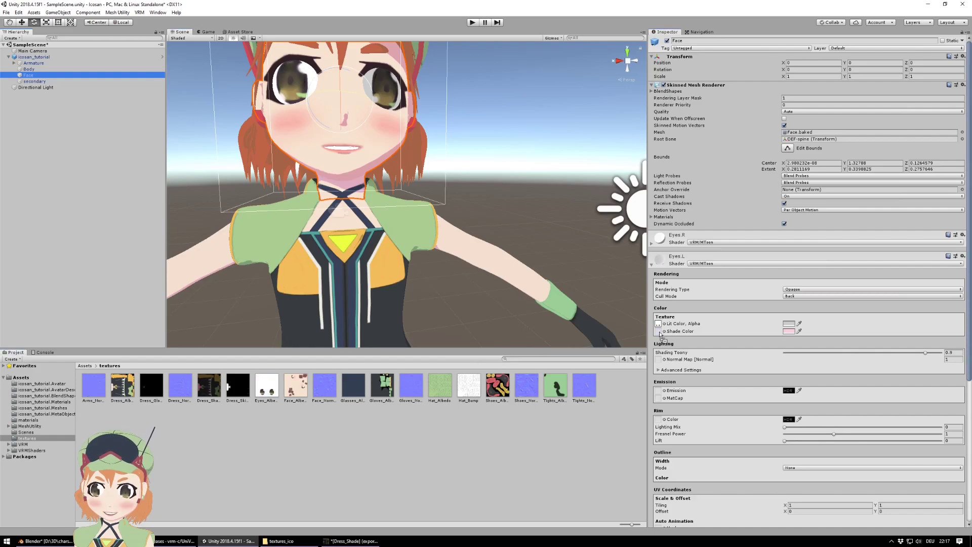
# - Set the Eyes.L material's shade color to the saved dark gray swatch and its lit color to white
pyautogui.click(788, 332)
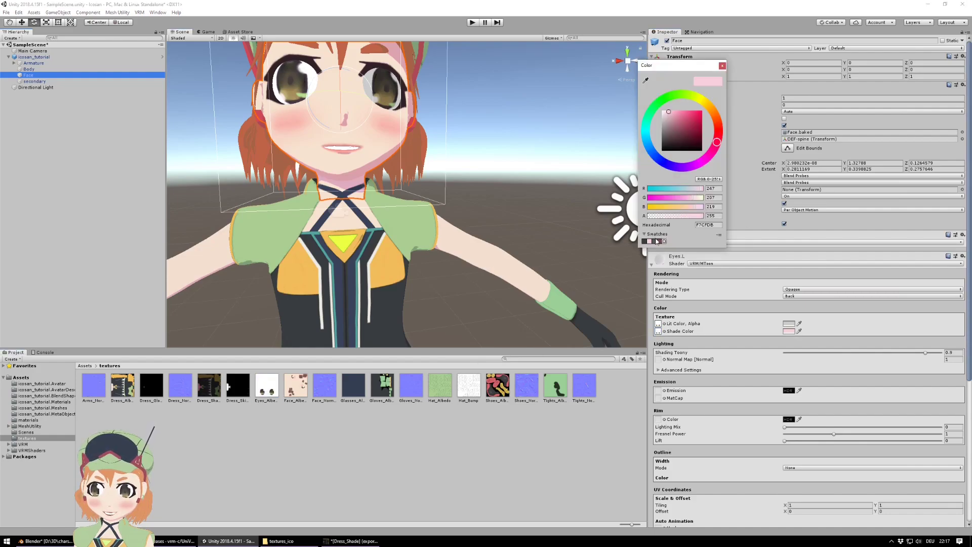
pyautogui.click(656, 241)
pyautogui.click(789, 323)
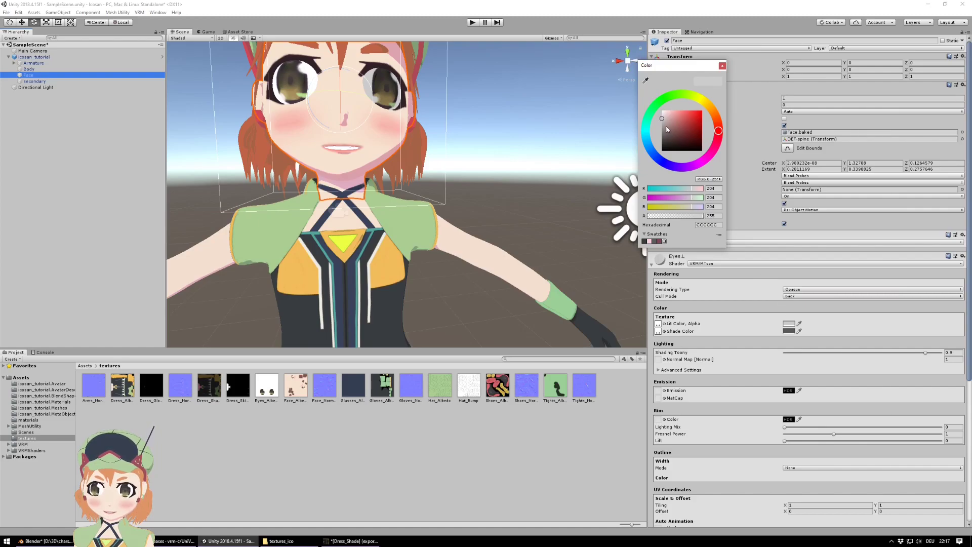
pyautogui.moveTo(666, 128); pyautogui.dragTo(645, 60)
pyautogui.click(723, 66)
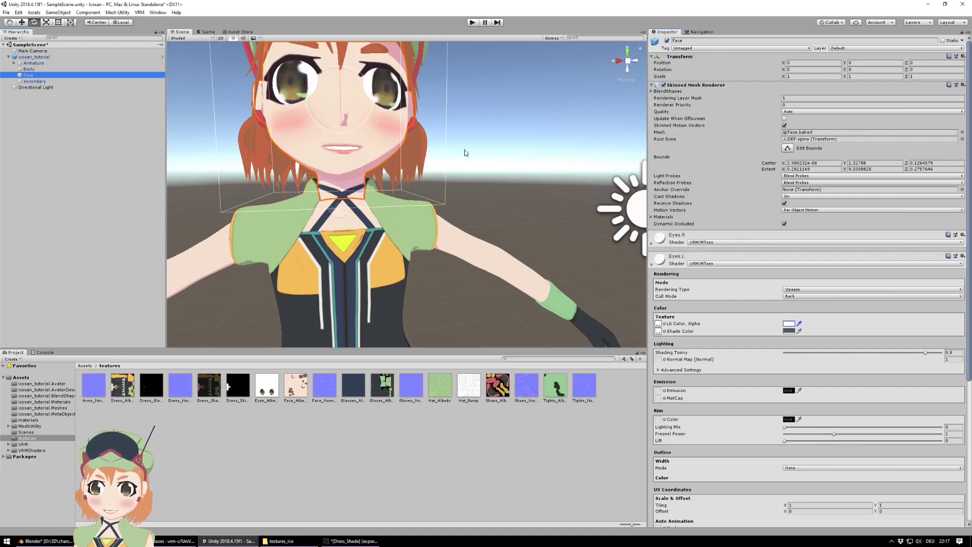
pyautogui.scroll(-5, 466, 150)
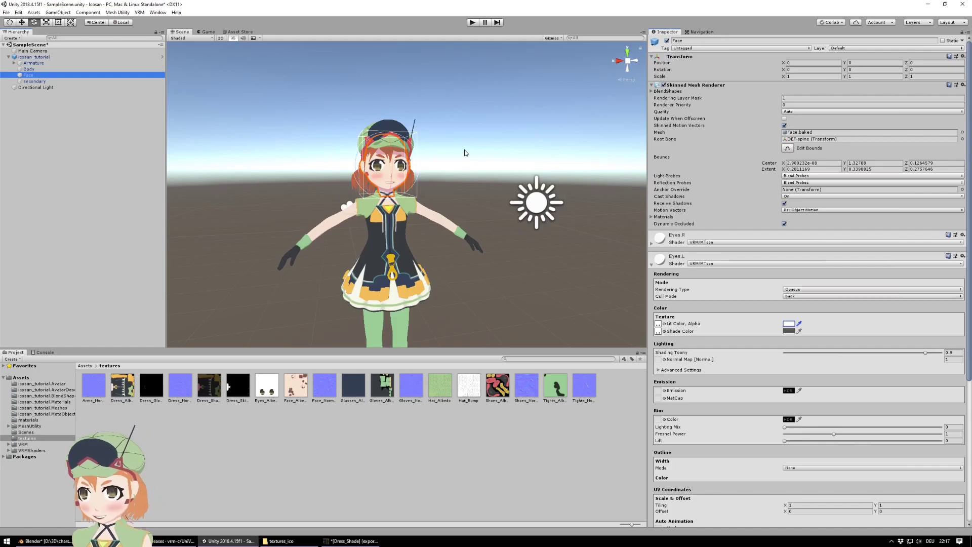
pyautogui.scroll(5, 506, 143)
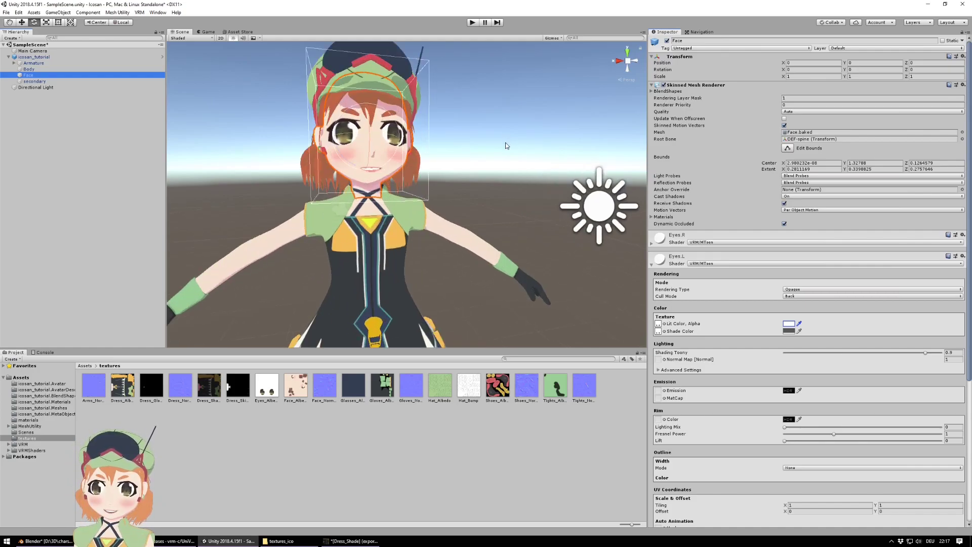
pyautogui.scroll(-5, 505, 143)
pyautogui.scroll(3, 505, 145)
pyautogui.scroll(-2, 505, 145)
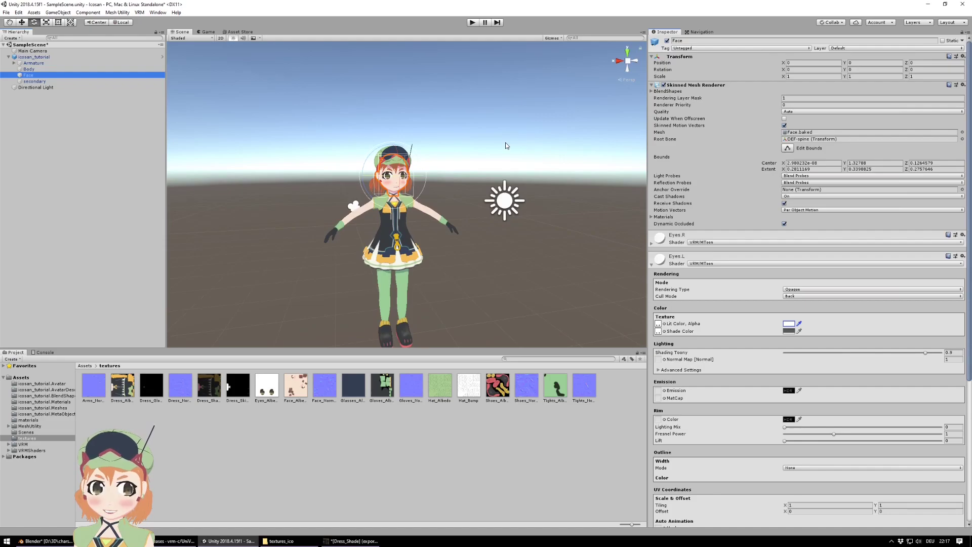
# - Collapse the icosan_tutorial model, keep its root object selected, and start UniVRM's humanoid export
pyautogui.click(33, 57)
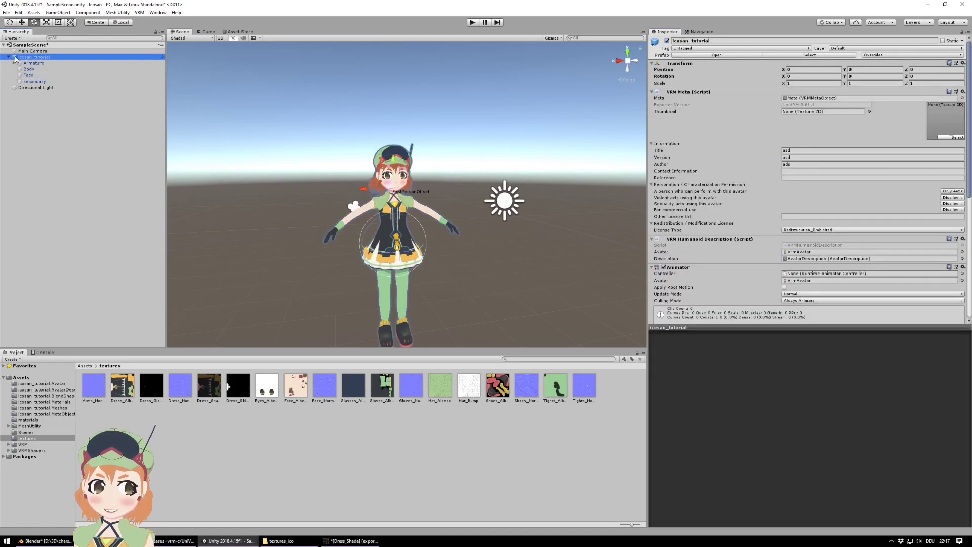
pyautogui.click(9, 58)
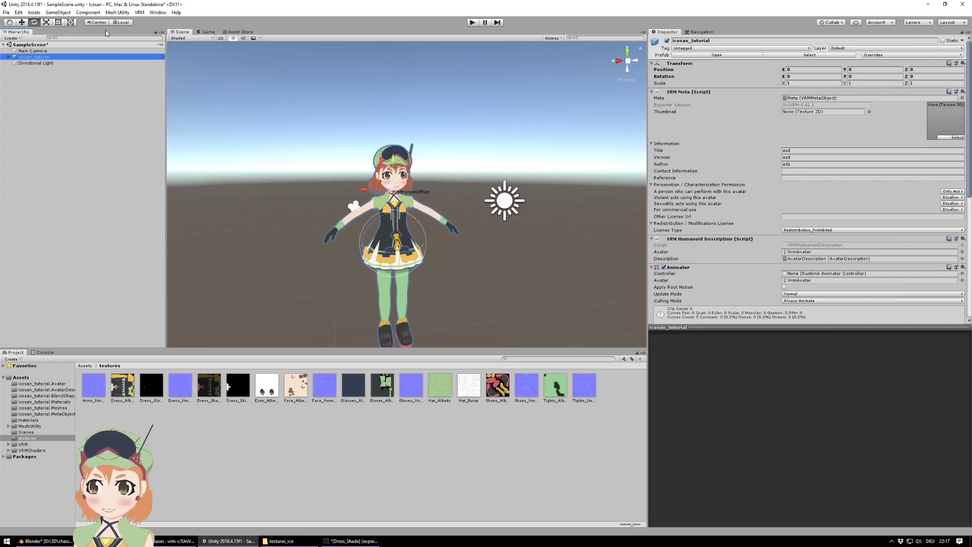
pyautogui.click(5, 59)
pyautogui.click(24, 57)
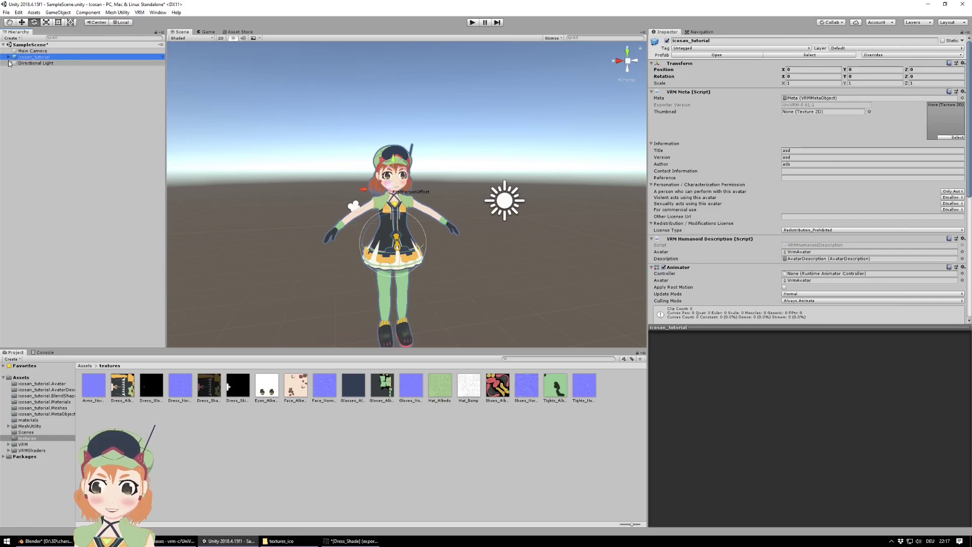
pyautogui.click(4, 49)
pyautogui.click(35, 57)
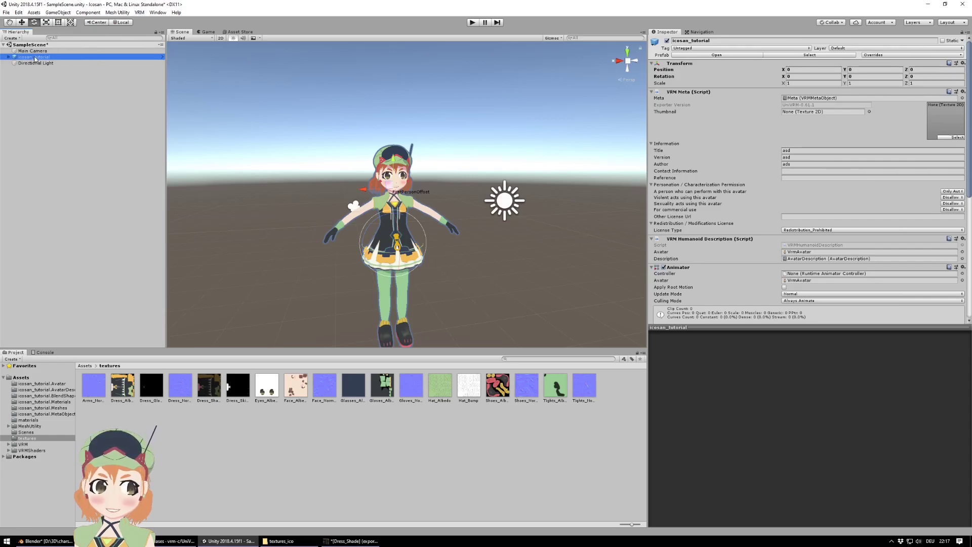
pyautogui.click(140, 13)
pyautogui.moveTo(162, 40)
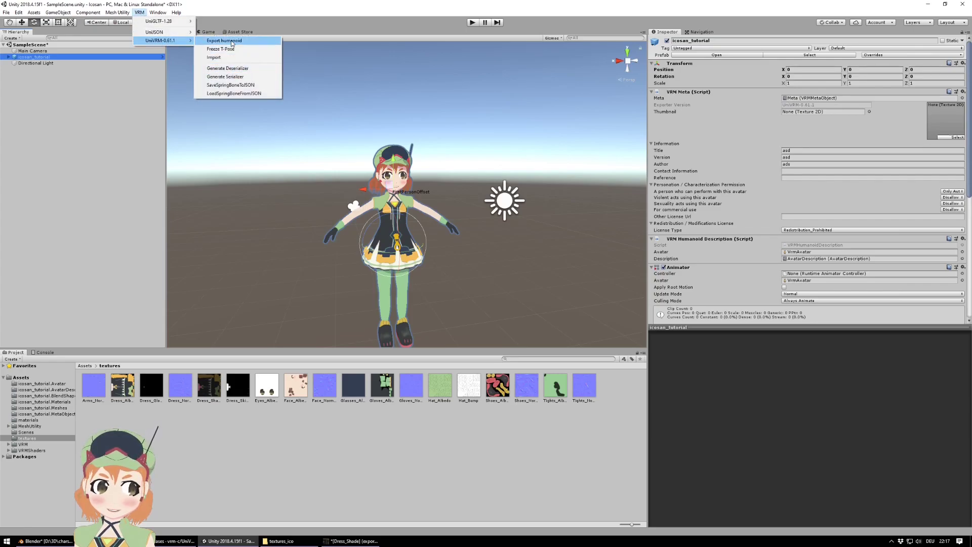
pyautogui.click(224, 40)
# - Fill in the export metadata with title "icosan test", version 1.0 and the author's name
pyautogui.click(297, 212)
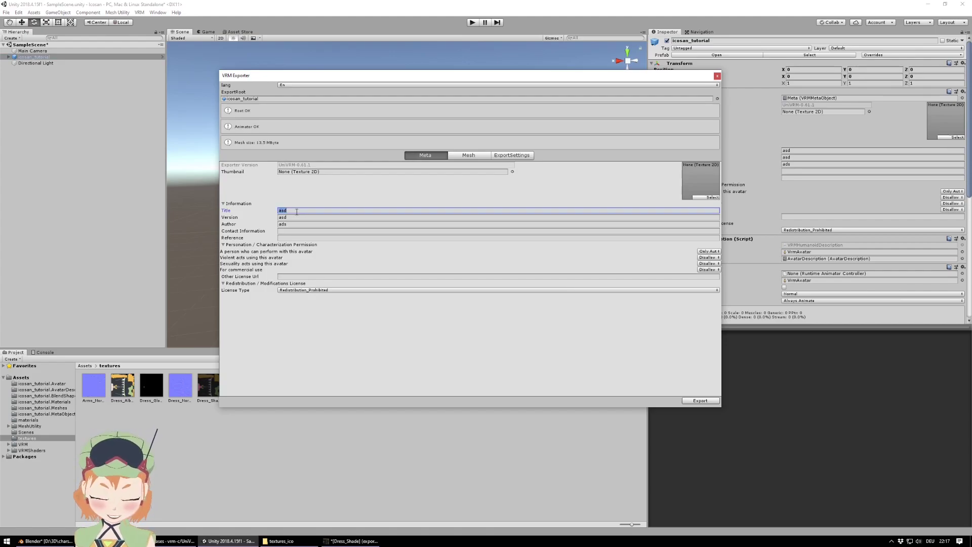
pyautogui.write('icosan test')
pyautogui.press('Tab')
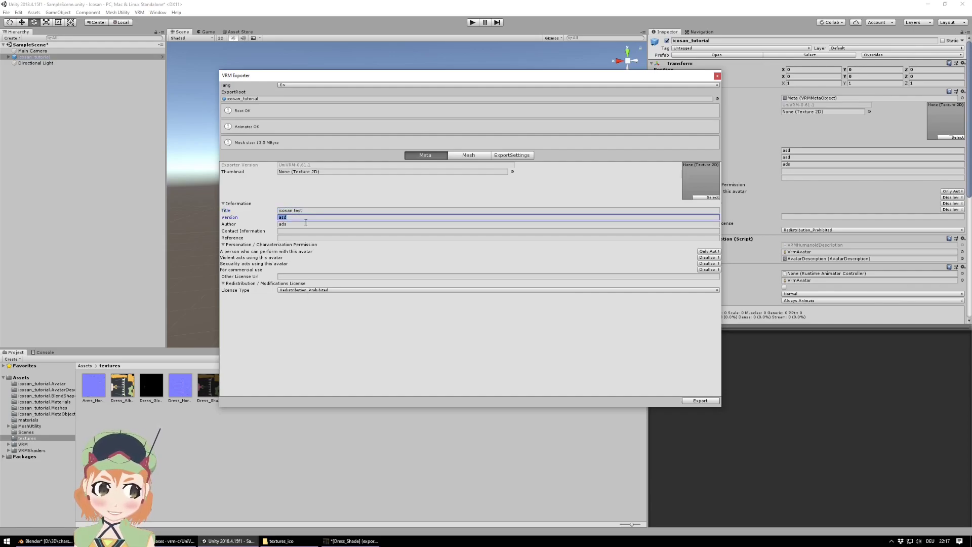
pyautogui.write('1.0')
pyautogui.press('Tab')
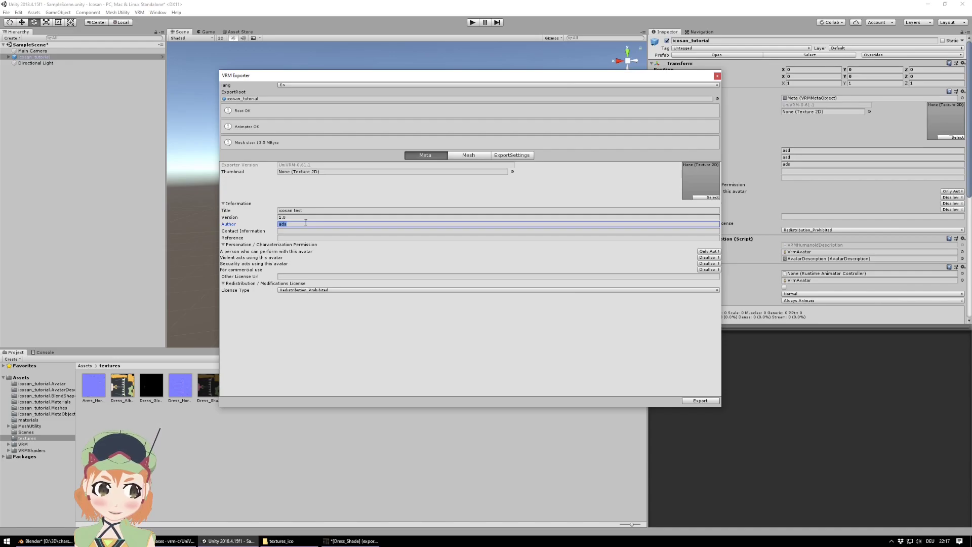
pyautogui.write('halcy')
pyautogui.press('Tab')
pyautogui.press('Tab')
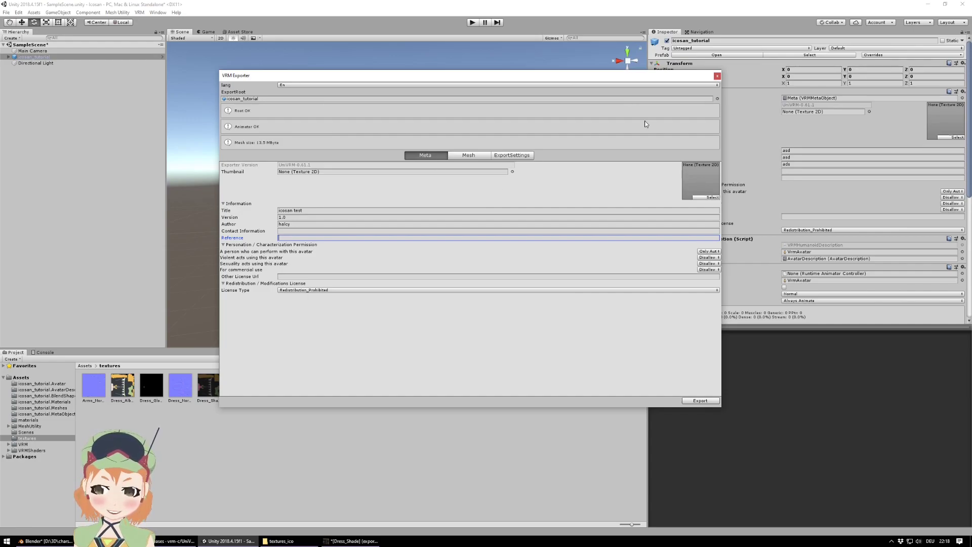
pyautogui.moveTo(590, 75); pyautogui.dragTo(653, 114)
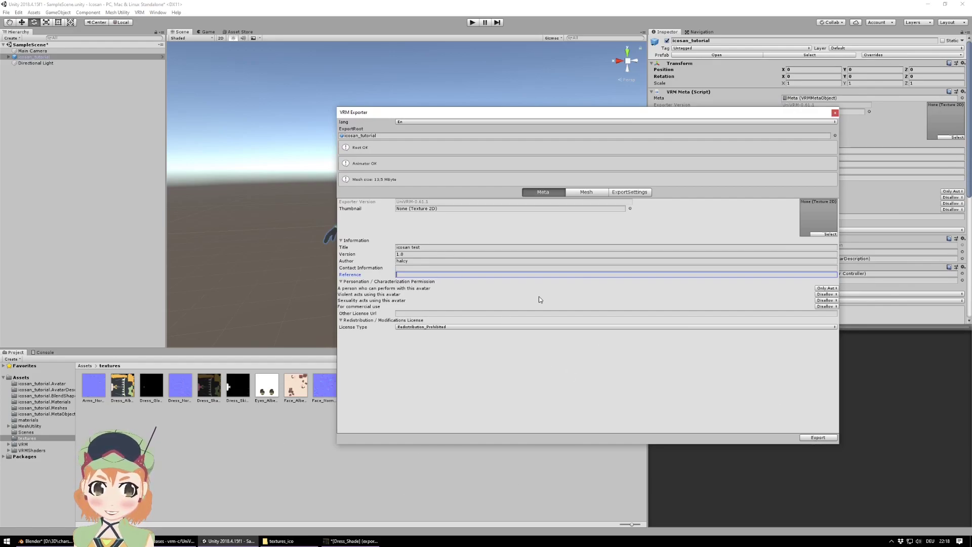
# - Export the avatar as icosan_tutorial.vrm into the VSeeFace folder on the Desktop
pyautogui.click(817, 439)
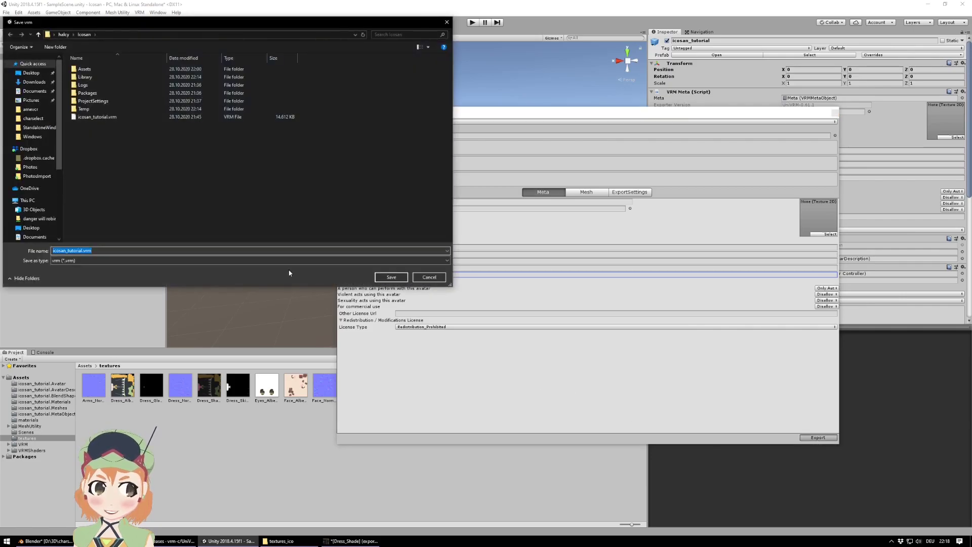
pyautogui.click(32, 74)
pyautogui.click(112, 118)
pyautogui.press('v')
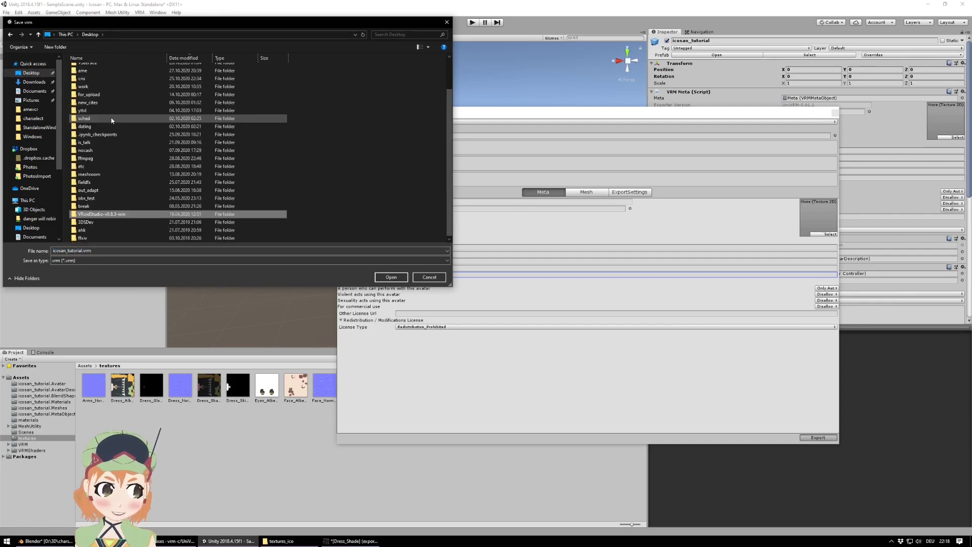
pyautogui.press('s')
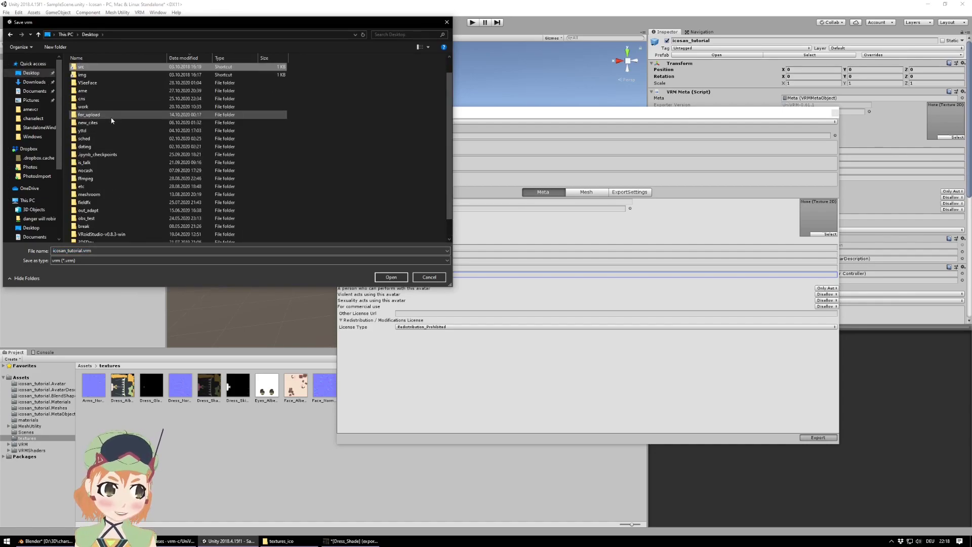
pyautogui.click(105, 140)
pyautogui.click(98, 91)
pyautogui.press('v')
pyautogui.press('s')
pyautogui.doubleClick(89, 83)
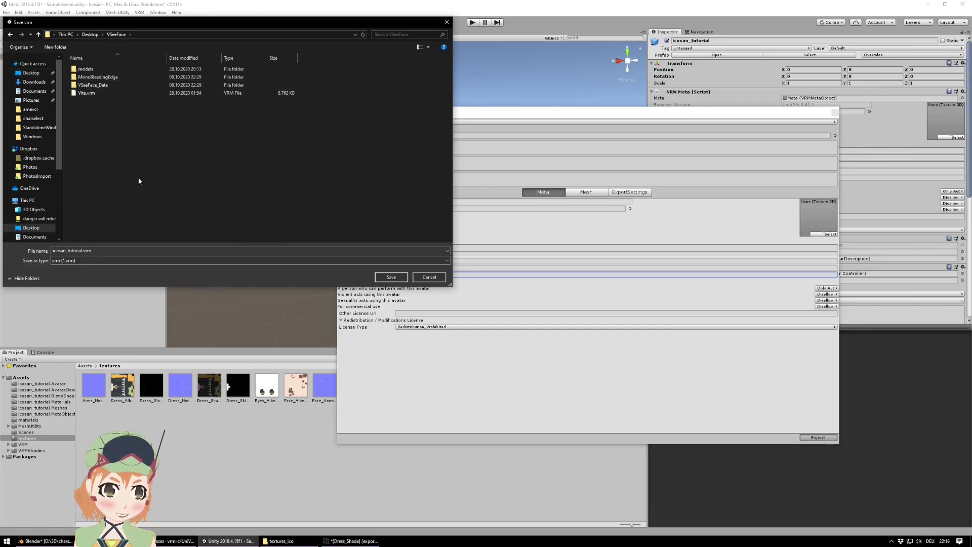
pyautogui.click(390, 277)
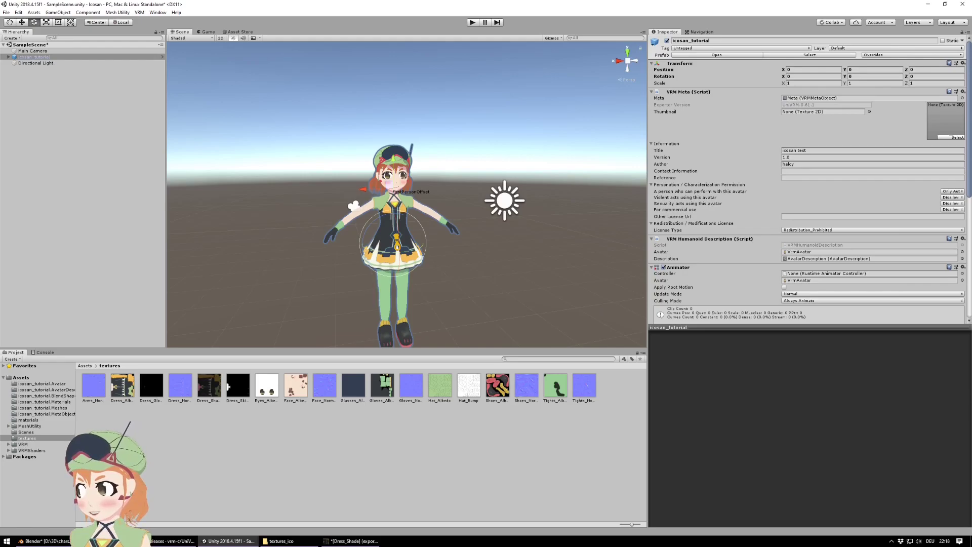
# - Switch to VSeeFace, add icosan_tutorial.vrm from the VSeeFace folder as a new avatar, and load it
pyautogui.moveTo(971, 55); pyautogui.dragTo(374, 74)
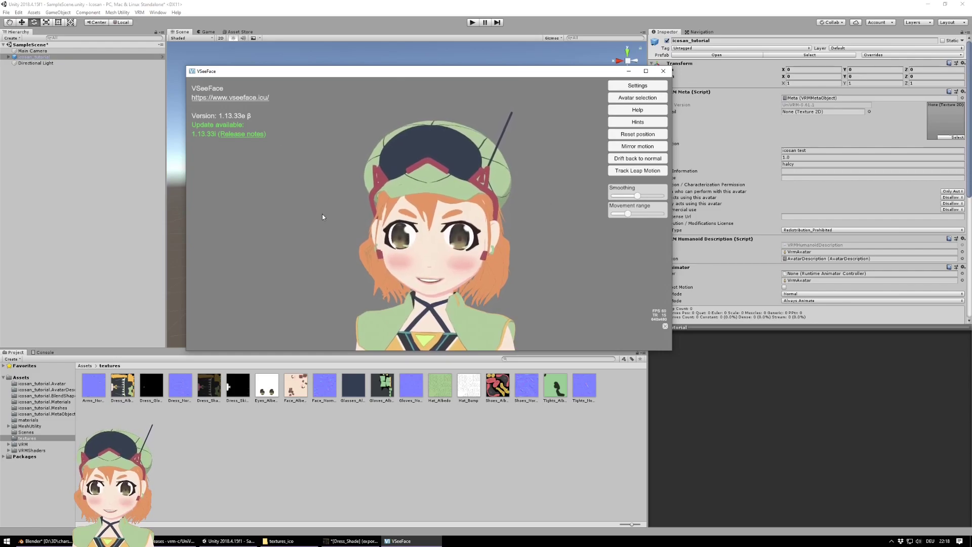
pyautogui.click(636, 99)
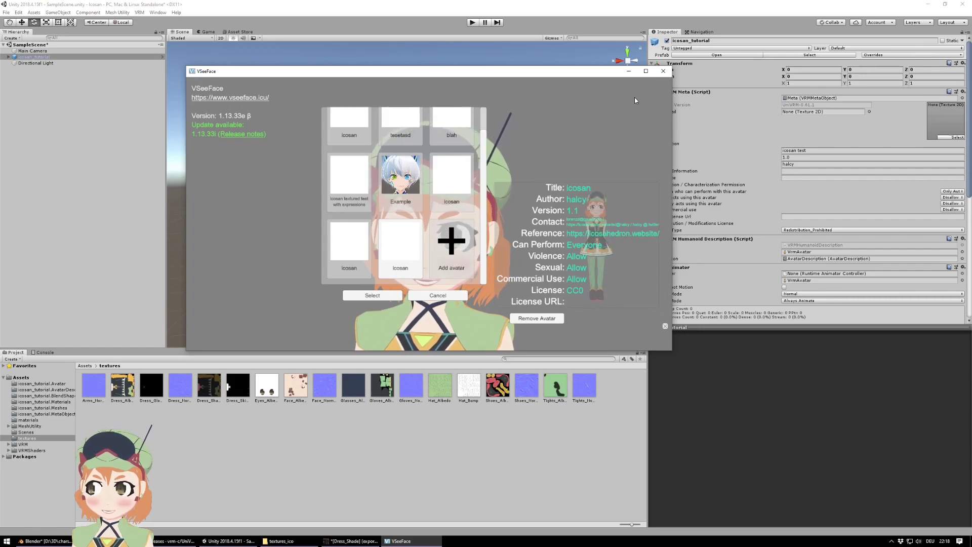
pyautogui.click(448, 245)
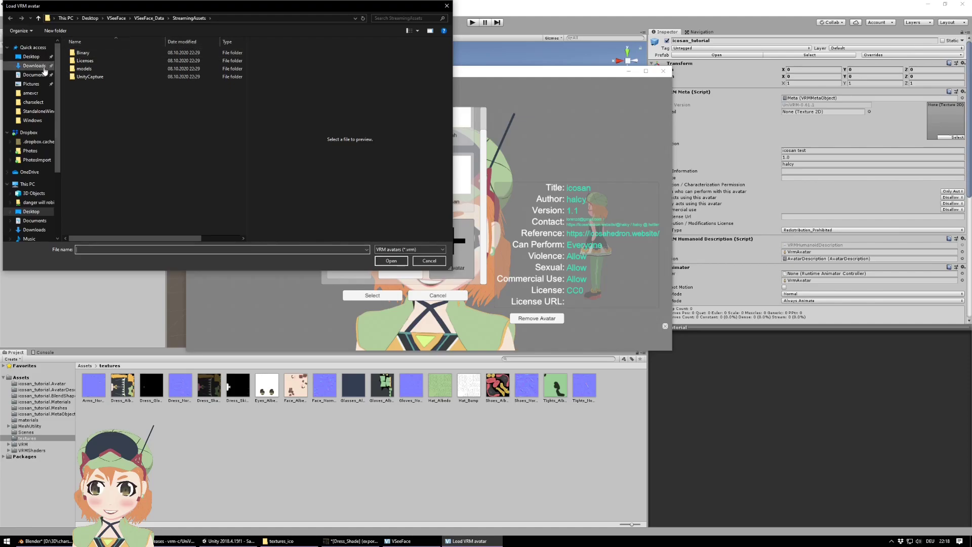
pyautogui.click(116, 18)
pyautogui.click(94, 77)
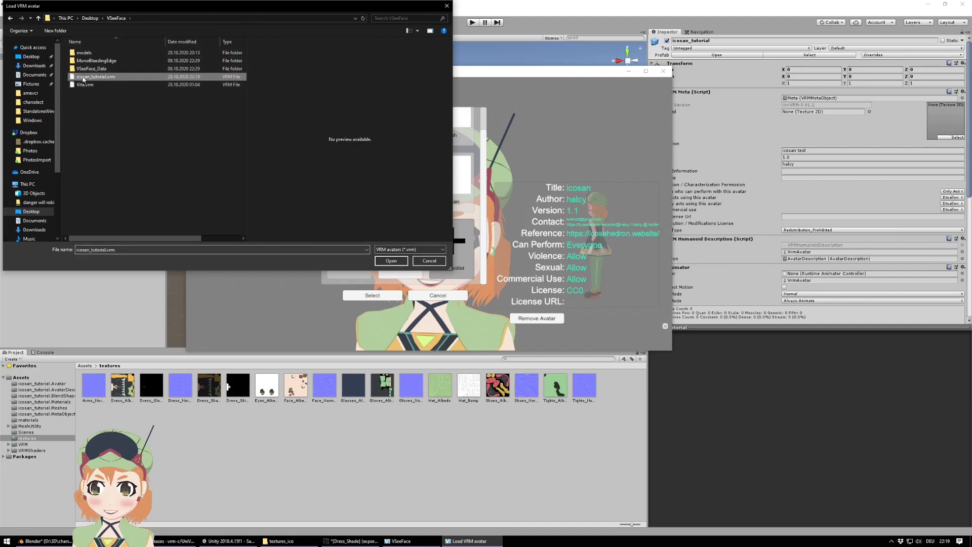
pyautogui.click(391, 261)
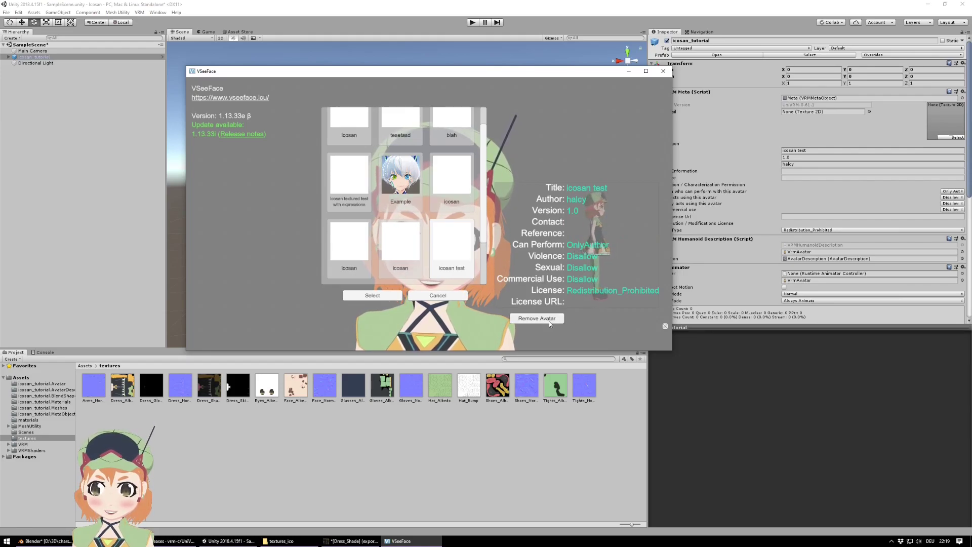
pyautogui.click(371, 296)
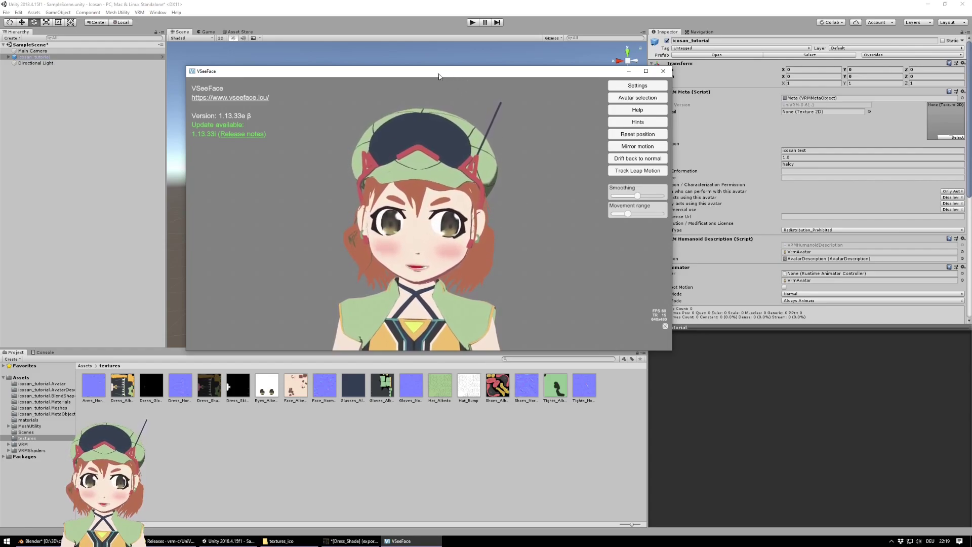
# - Arrange the VSeeFace and OBS windows side by side and reset the avatar's position in VSeeFace
pyautogui.moveTo(452, 74); pyautogui.dragTo(276, 36)
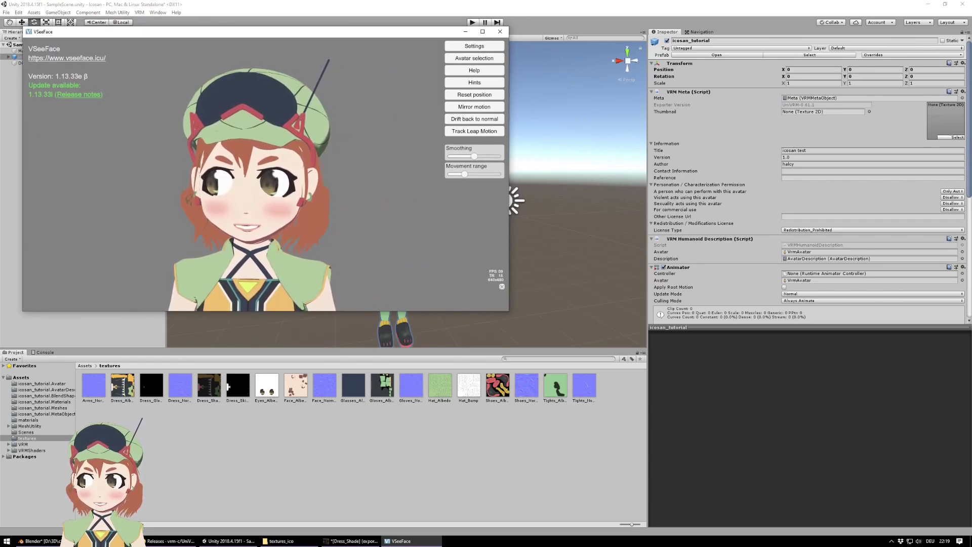
pyautogui.moveTo(476, 83); pyautogui.dragTo(584, 208)
pyautogui.moveTo(380, 31); pyautogui.dragTo(376, 21)
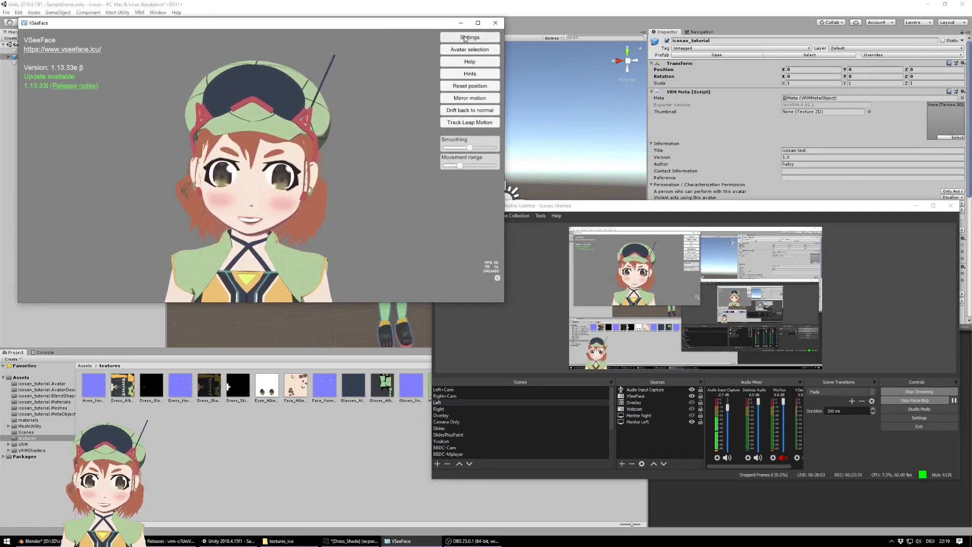
pyautogui.click(463, 38)
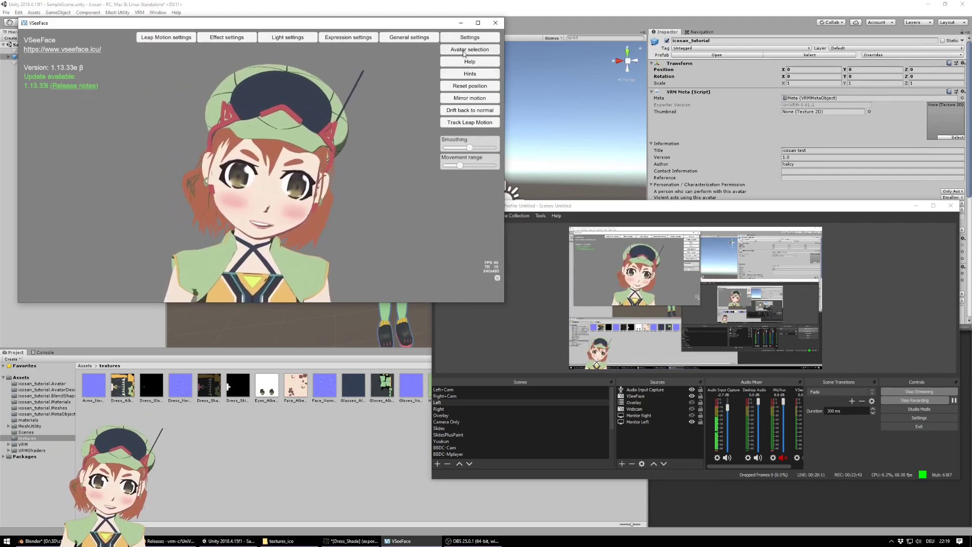
pyautogui.click(467, 87)
pyautogui.click(467, 90)
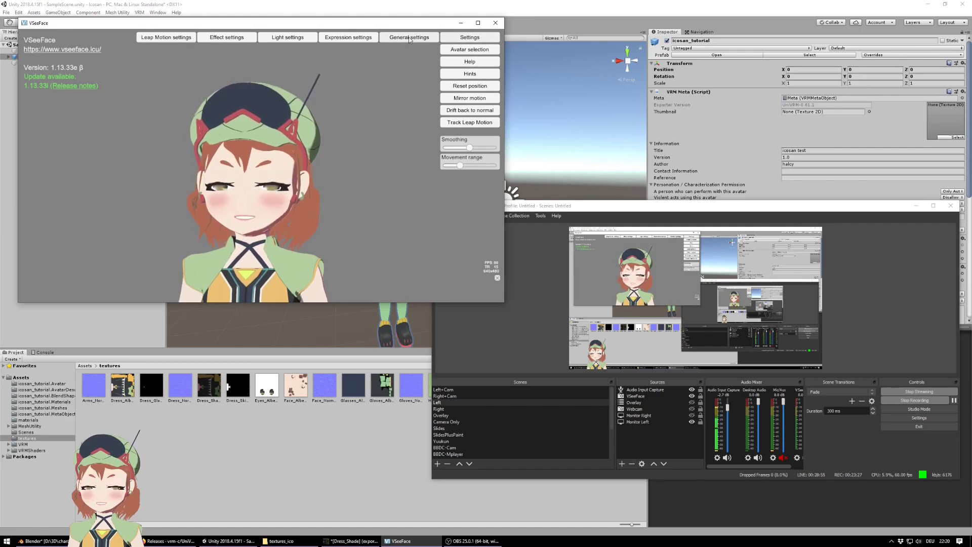
# - Load Transparent.png as the virtual camera's background image in VSeeFace's general settings
pyautogui.click(410, 38)
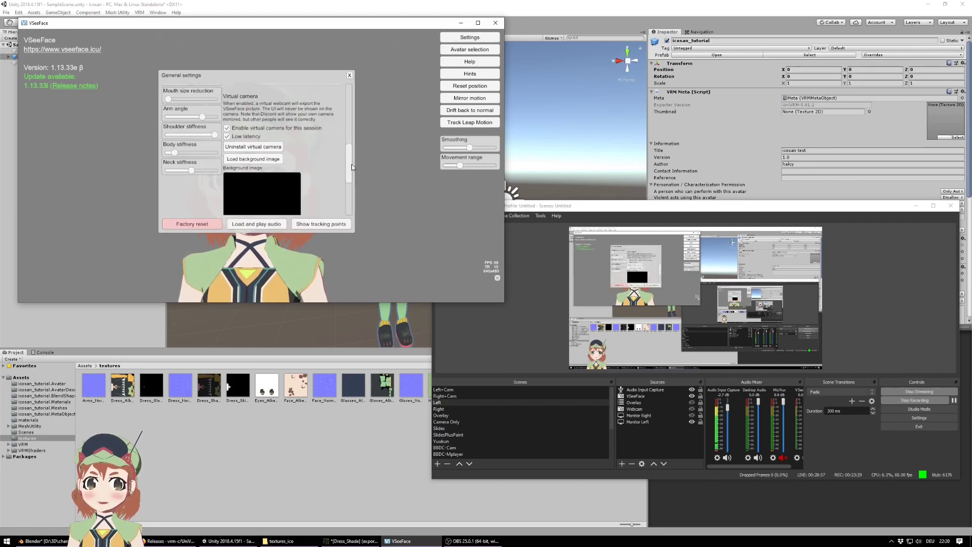
pyautogui.moveTo(351, 158)
pyautogui.mouseDown()
pyautogui.moveTo(349, 145)
pyautogui.moveTo(350, 154)
pyautogui.mouseUp()
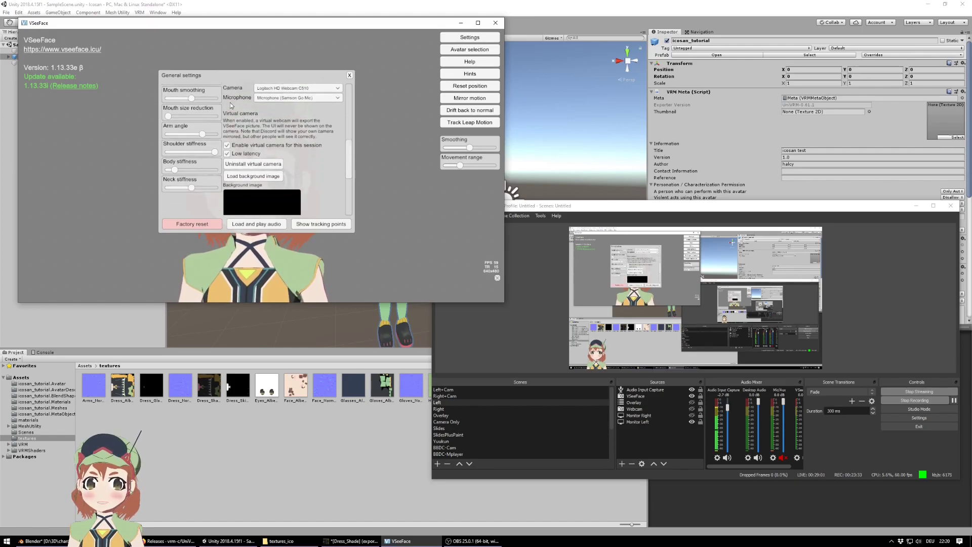
pyautogui.click(264, 177)
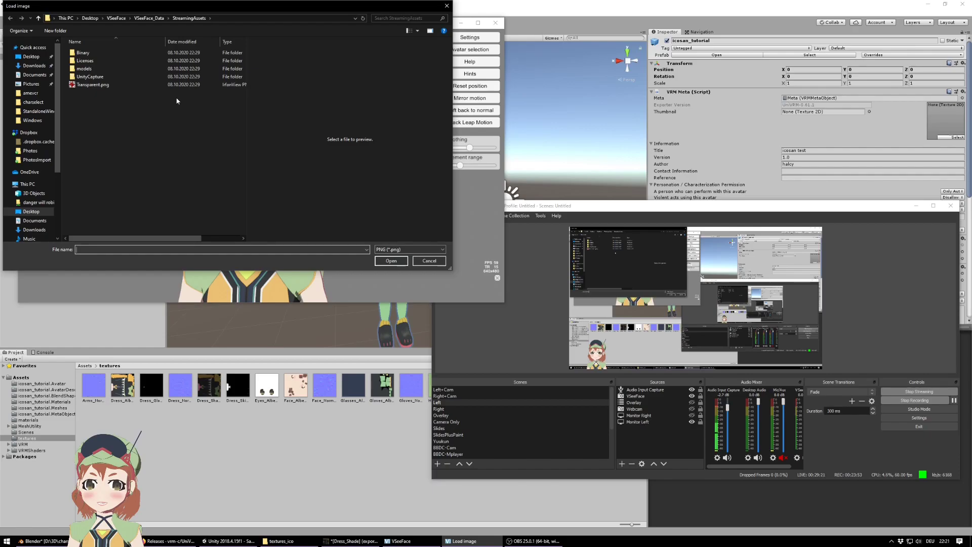
pyautogui.doubleClick(92, 86)
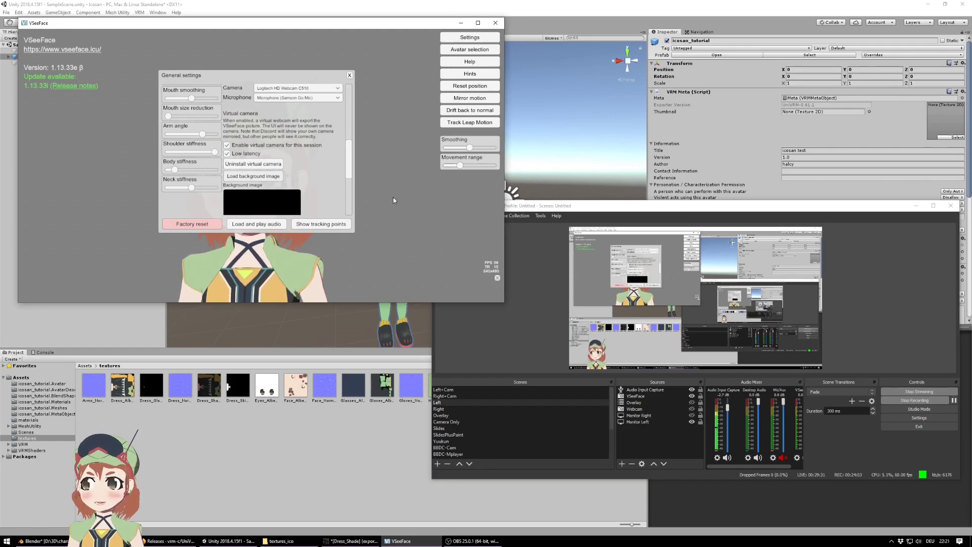
# - Switch to OBS and select the VSeeFace capture source in the Left scene
pyautogui.moveTo(622, 211); pyautogui.dragTo(628, 145)
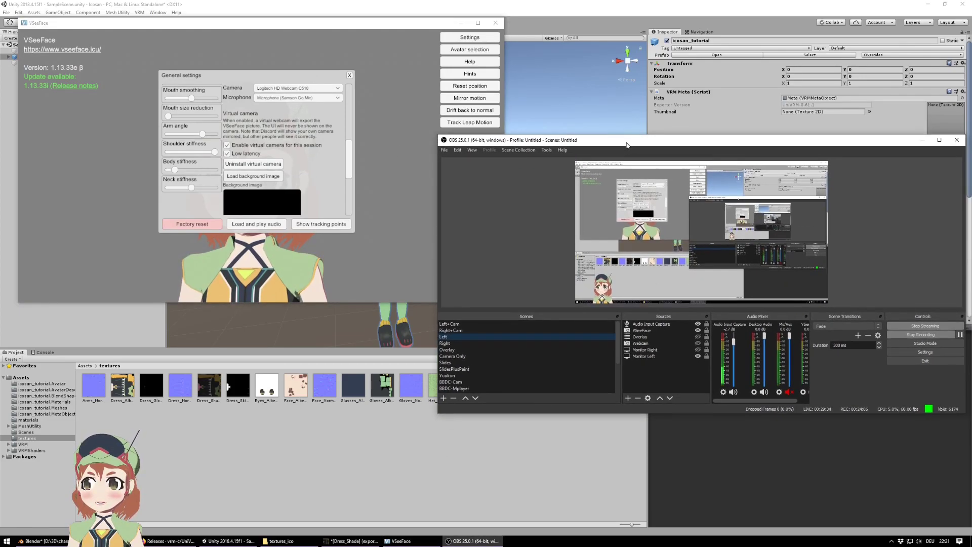
pyautogui.click(644, 345)
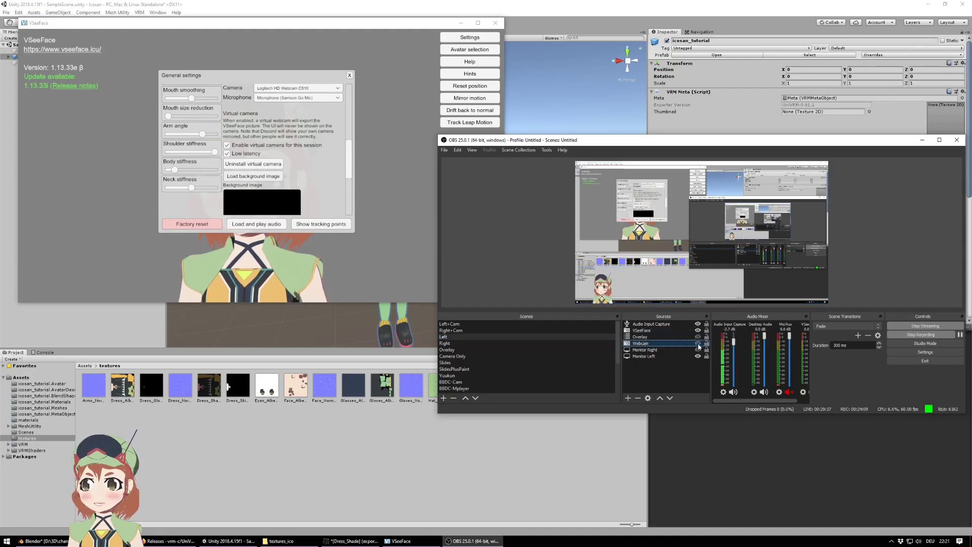
pyautogui.click(653, 330)
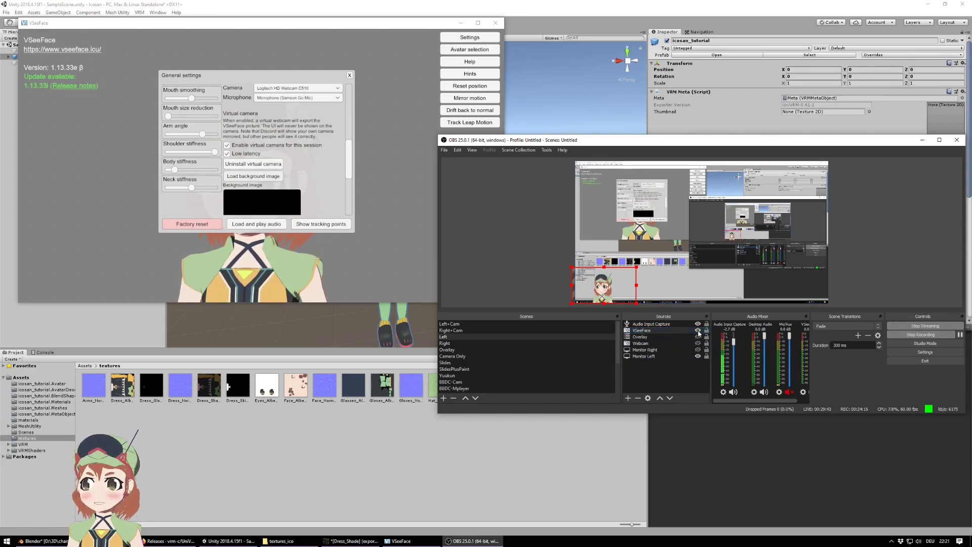
# - Hide the existing VSeeFace source in the Left scene and add a new Video Capture Device source named VSeeFace2
pyautogui.click(699, 331)
pyautogui.moveTo(641, 143); pyautogui.dragTo(510, 132)
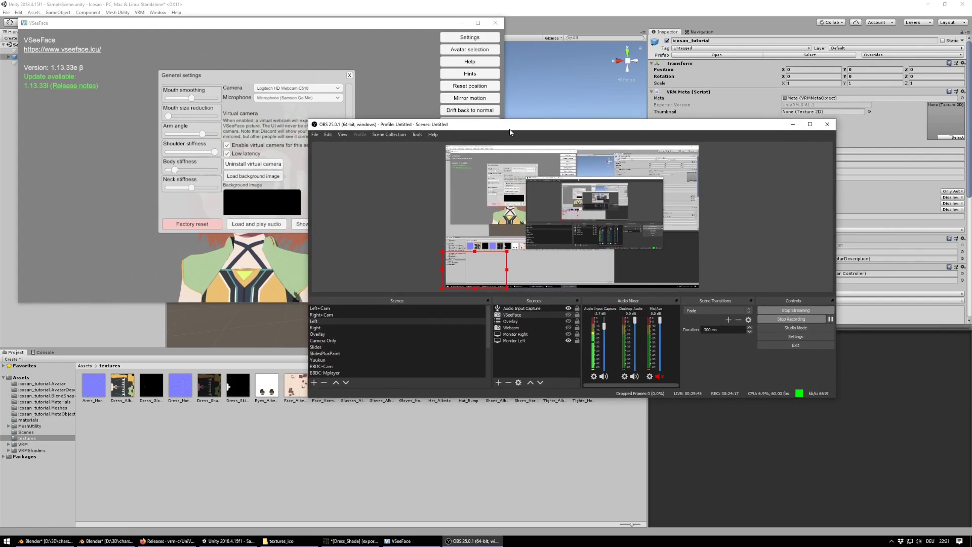
pyautogui.click(510, 354)
pyautogui.click(498, 383)
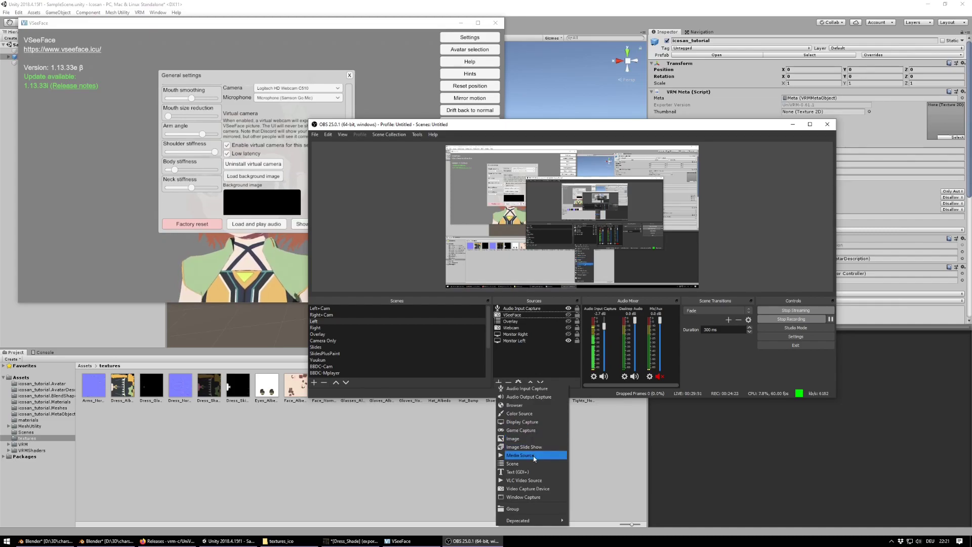
pyautogui.click(538, 489)
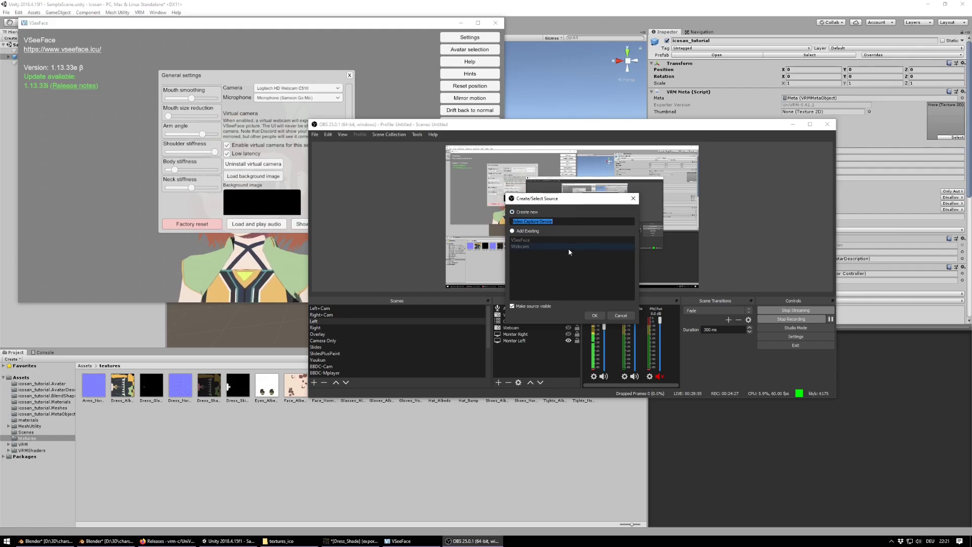
pyautogui.write('V')
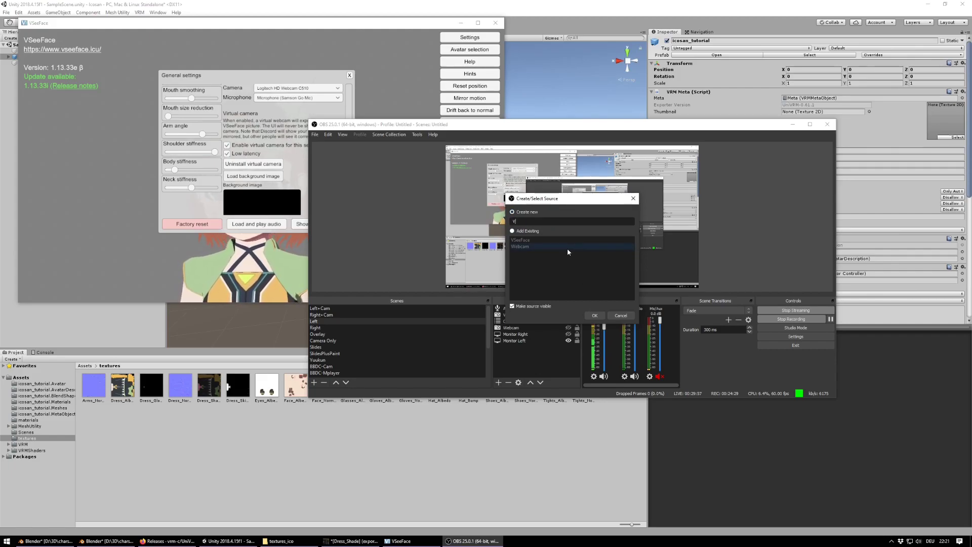
pyautogui.write('SeeFace2')
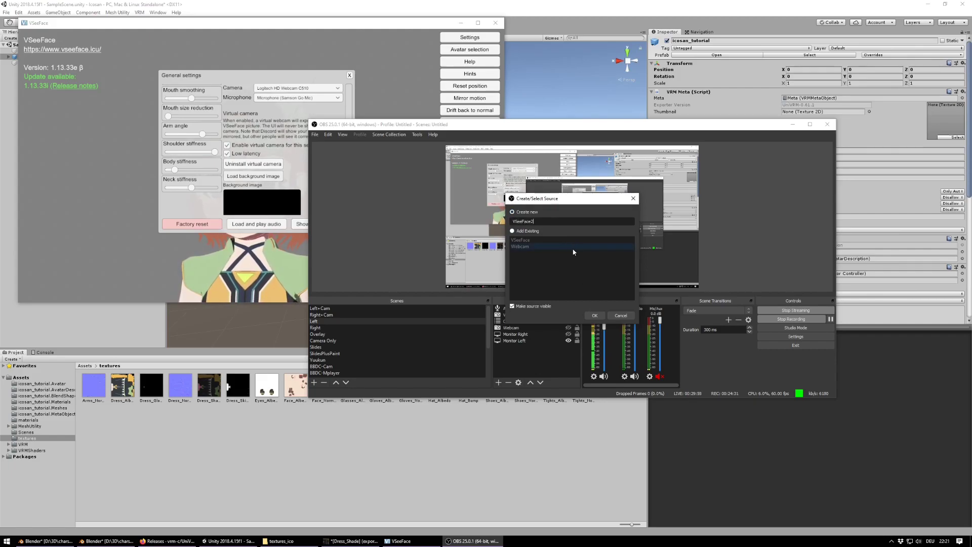
pyautogui.click(595, 315)
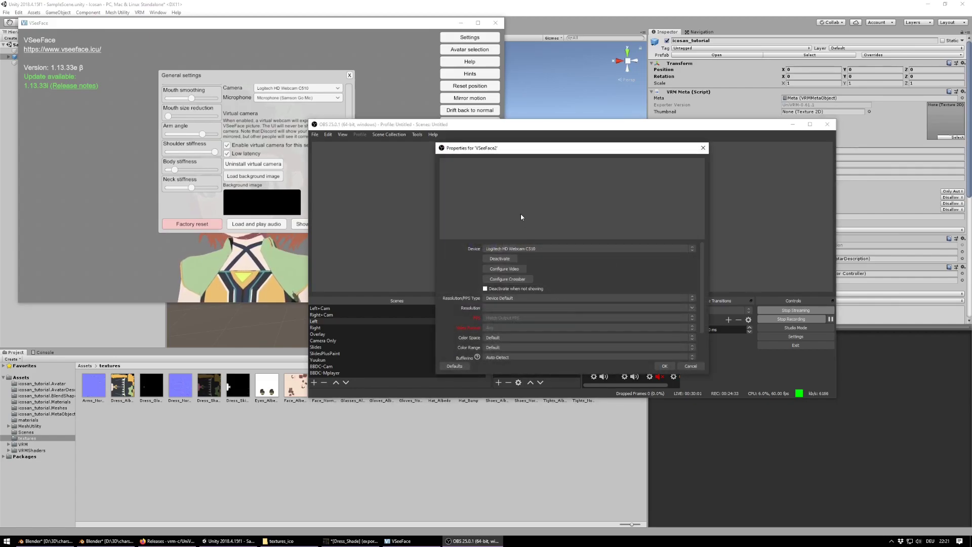
# - Set the VSeeFace2 source's device to VSeeFaceCamera with a custom resolution of 1280x720
pyautogui.click(520, 248)
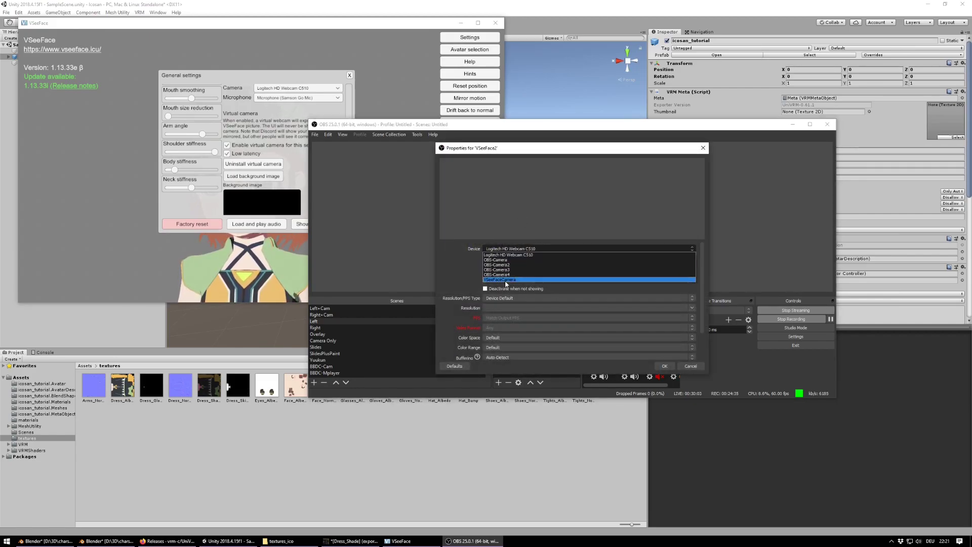
pyautogui.click(499, 279)
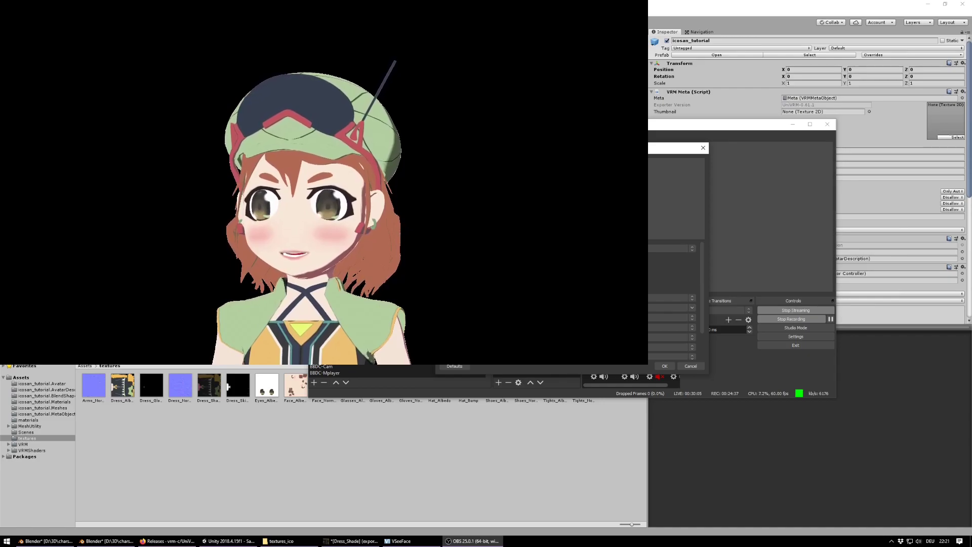
pyautogui.moveTo(550, 152); pyautogui.dragTo(747, 147)
pyautogui.scroll(-2, 754, 289)
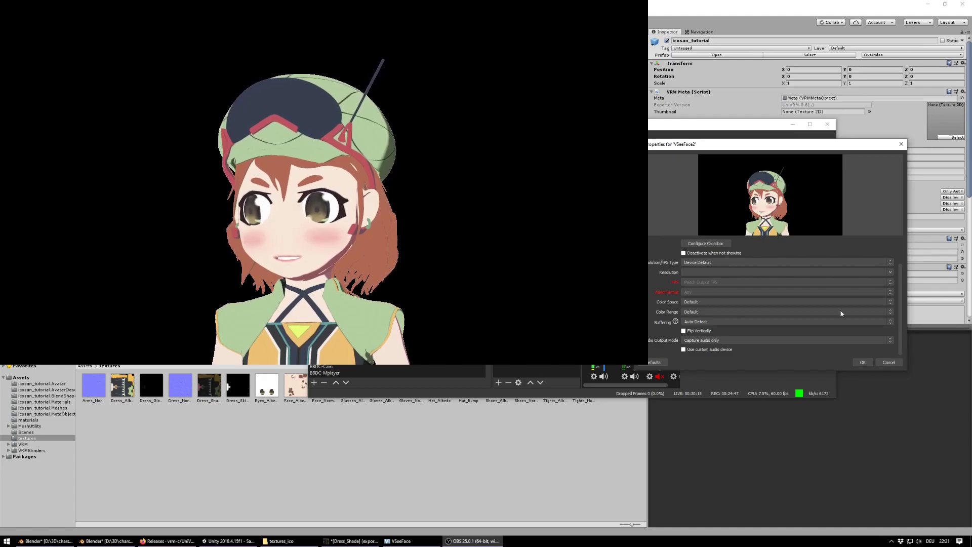
pyautogui.click(712, 263)
pyautogui.click(704, 273)
pyautogui.click(891, 272)
pyautogui.click(693, 279)
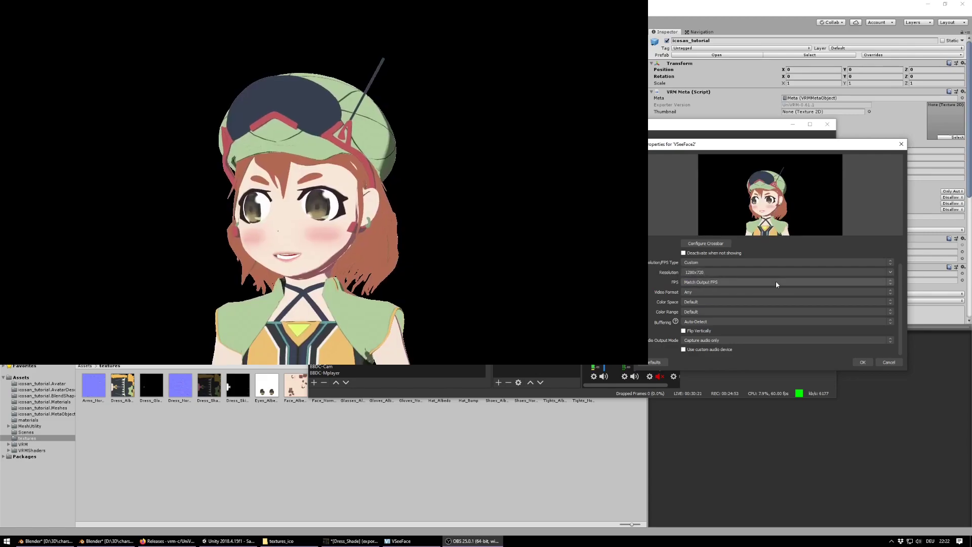
# - Set the VSeeFace2 source's video format to ARGB, keeping color space and color range at Default
pyautogui.click(714, 305)
pyautogui.click(715, 305)
pyautogui.click(710, 314)
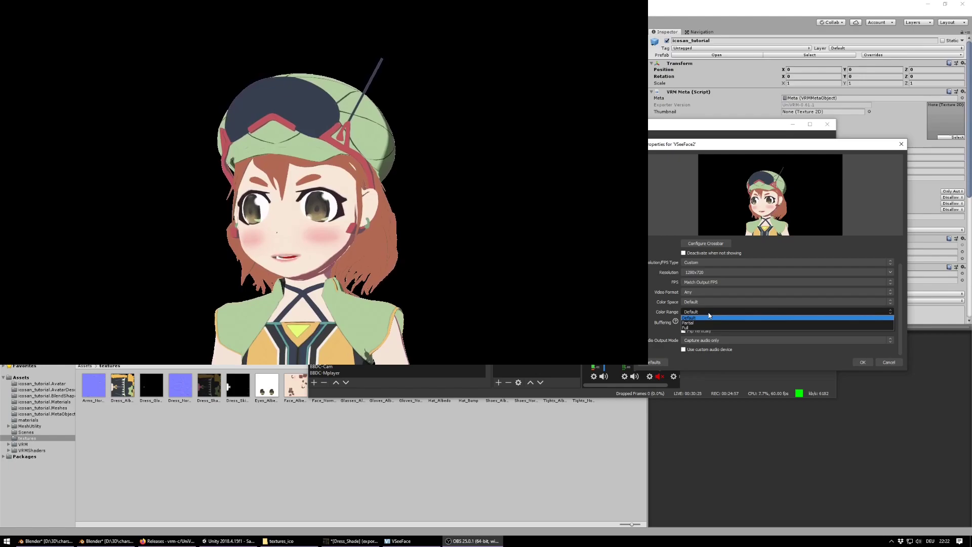
pyautogui.click(709, 315)
pyautogui.click(707, 290)
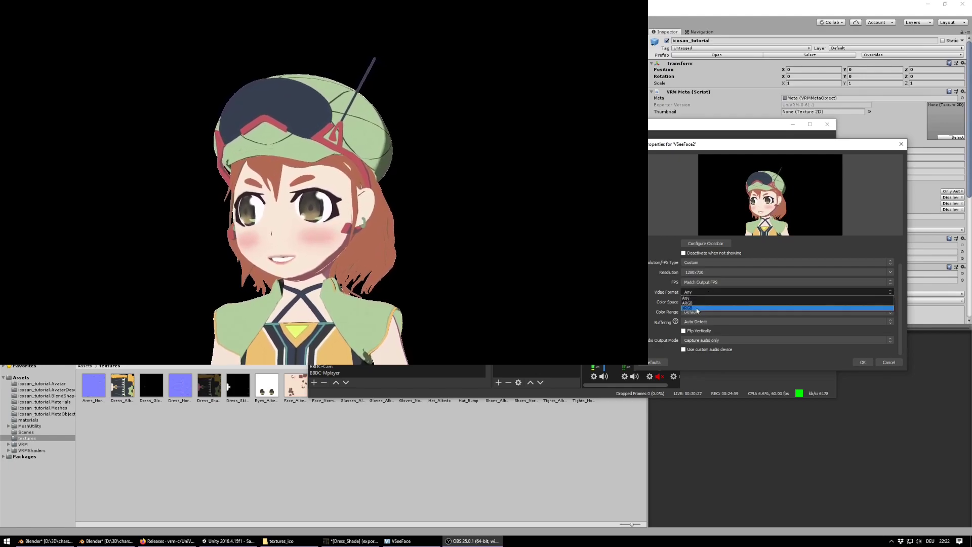
pyautogui.click(698, 303)
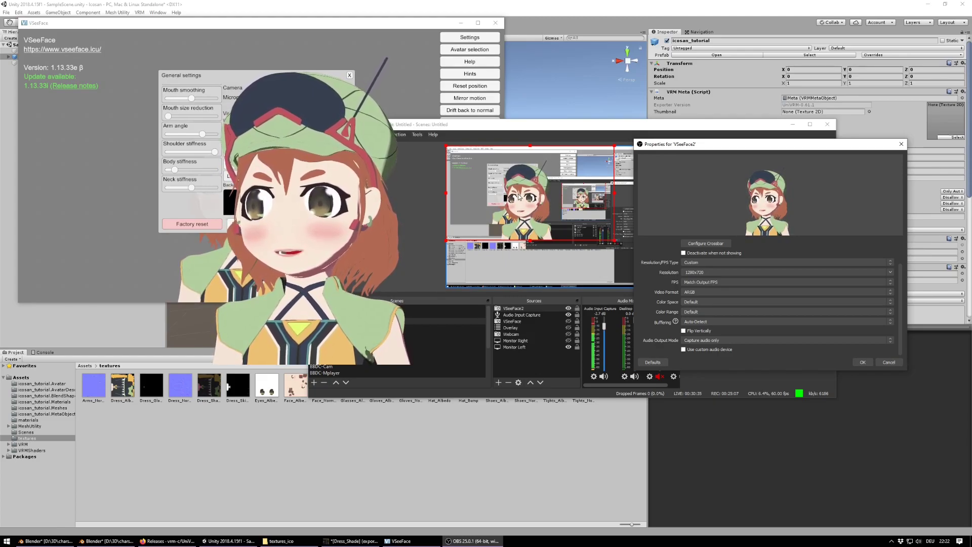
# - Shrink the VSeeFace2 avatar image, place it in the scene's lower-left corner, and accept the source properties
pyautogui.moveTo(527, 192); pyautogui.dragTo(486, 242)
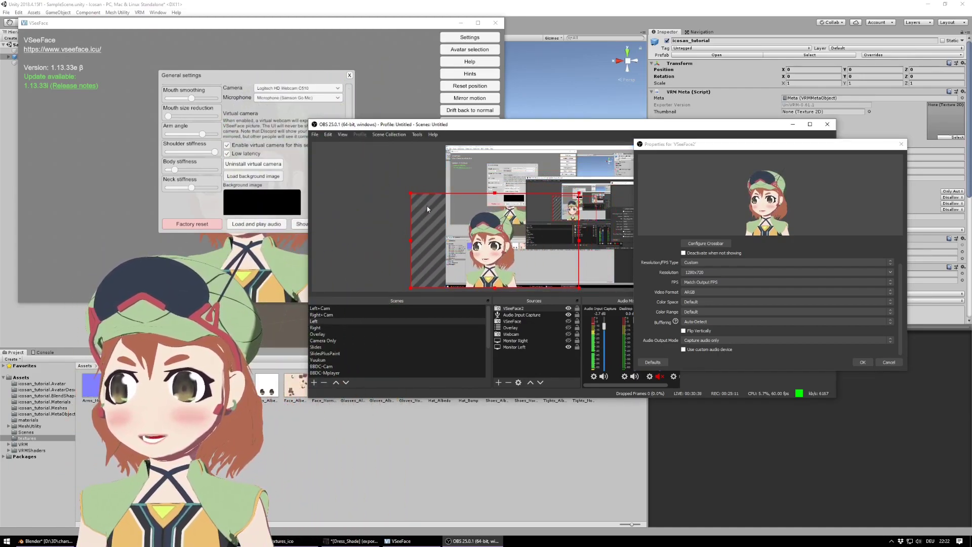
pyautogui.moveTo(411, 195); pyautogui.dragTo(490, 239)
pyautogui.moveTo(530, 264); pyautogui.dragTo(479, 264)
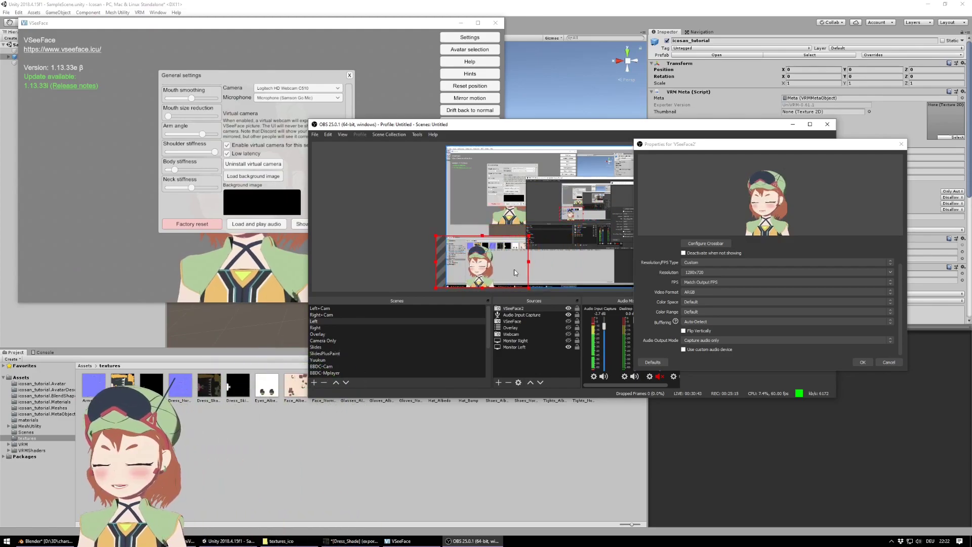
pyautogui.click(863, 363)
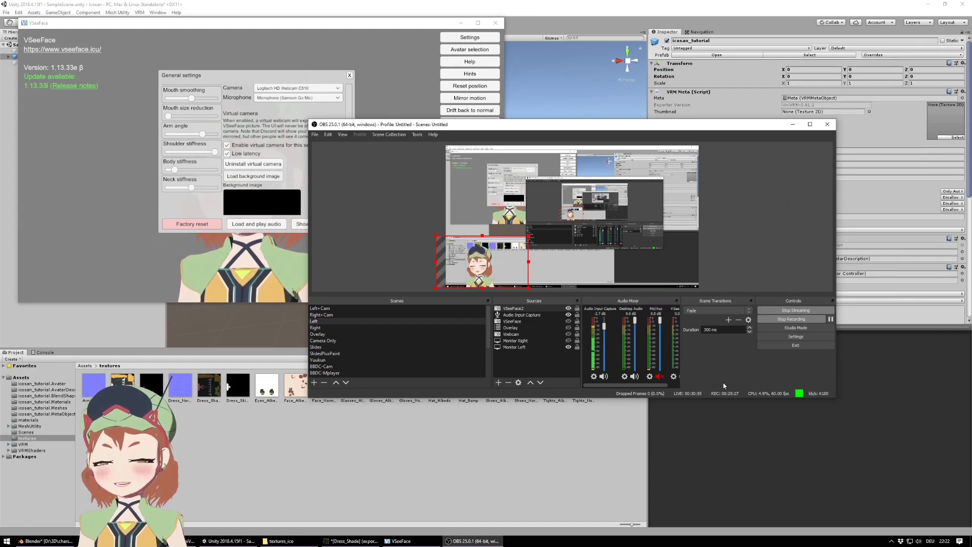
# - Deselect the VSeeFace2 source and move the OBS window off this monitor to uncover VSeeFace
pyautogui.click(525, 375)
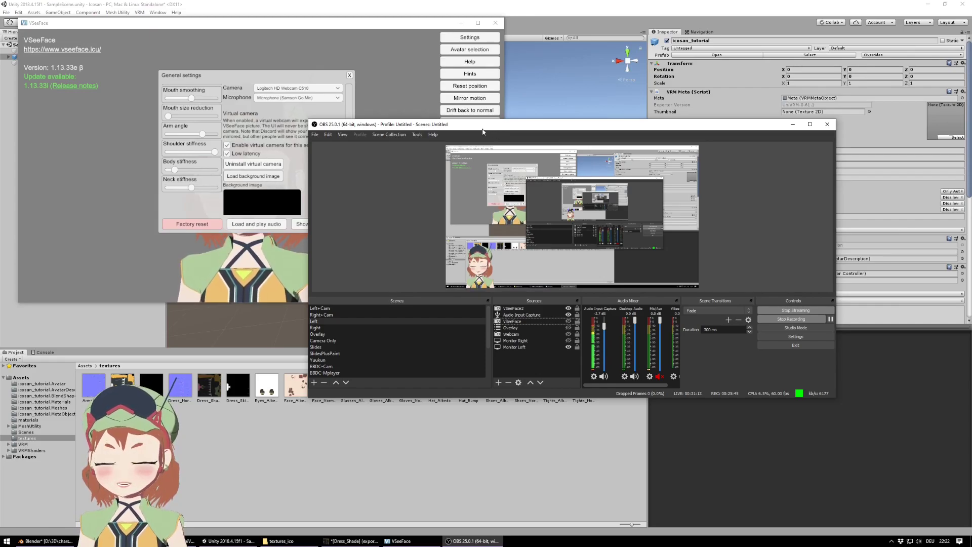
pyautogui.moveTo(478, 126); pyautogui.dragTo(971, 73)
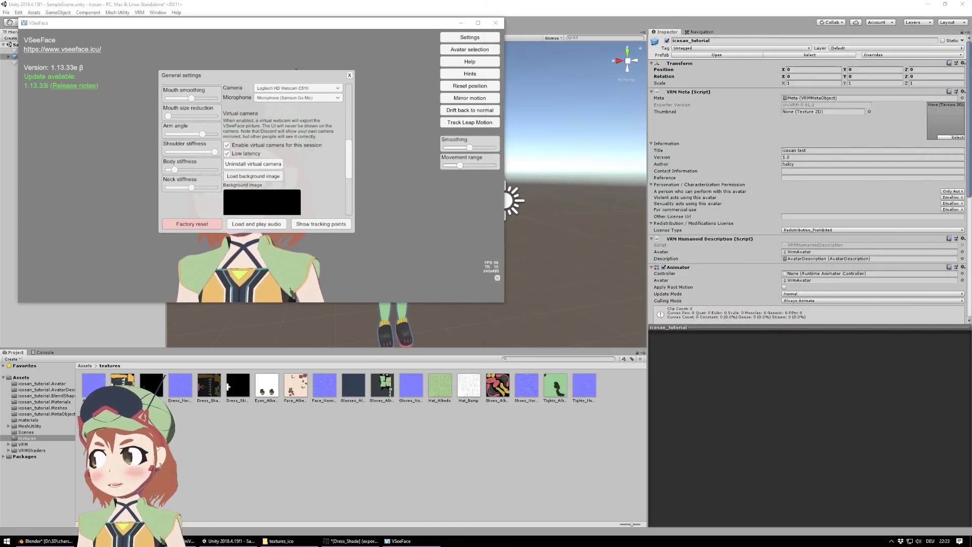